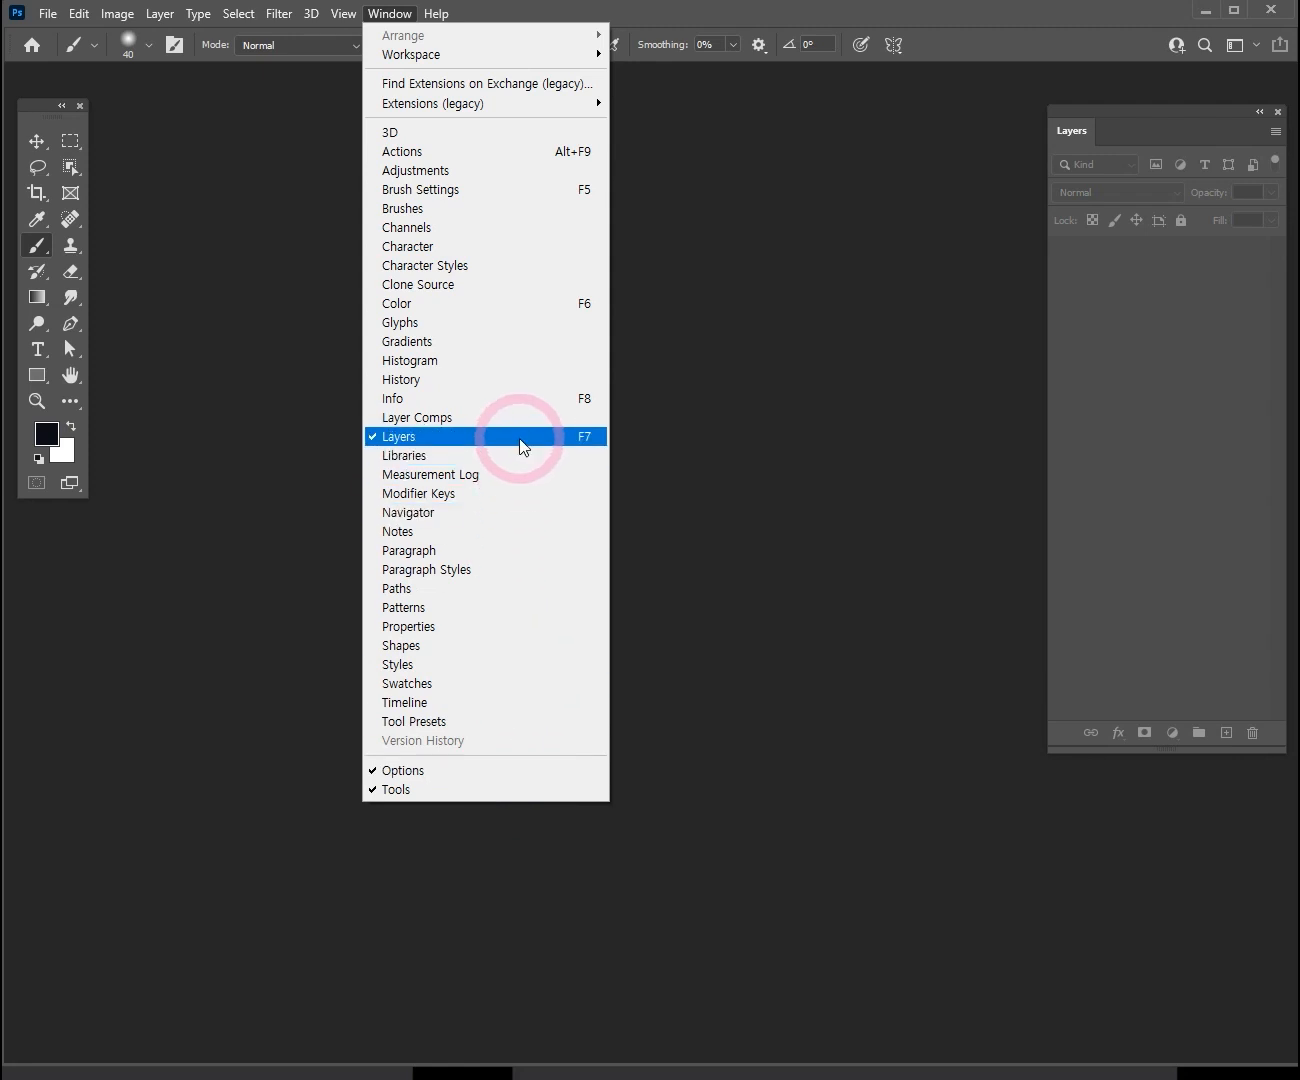
- Reposition the floating Layers panel and the tools panel in the empty workspace
left_click(808, 426)
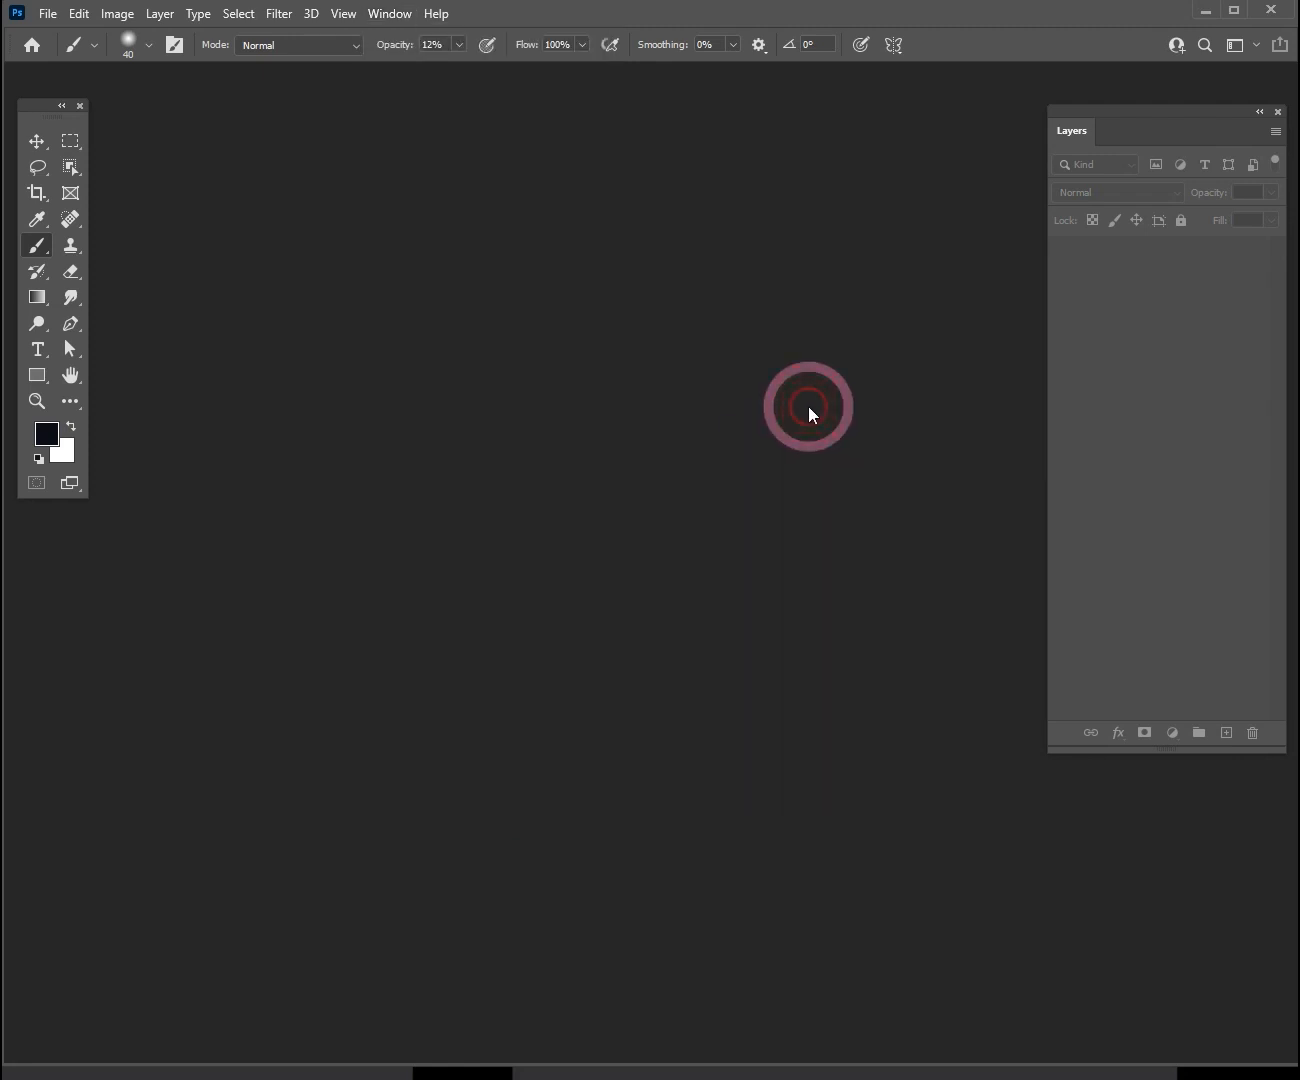
mouse_move(1143, 116)
left_mouse_down()
mouse_move(1120, 133)
mouse_move(1137, 106)
left_mouse_up()
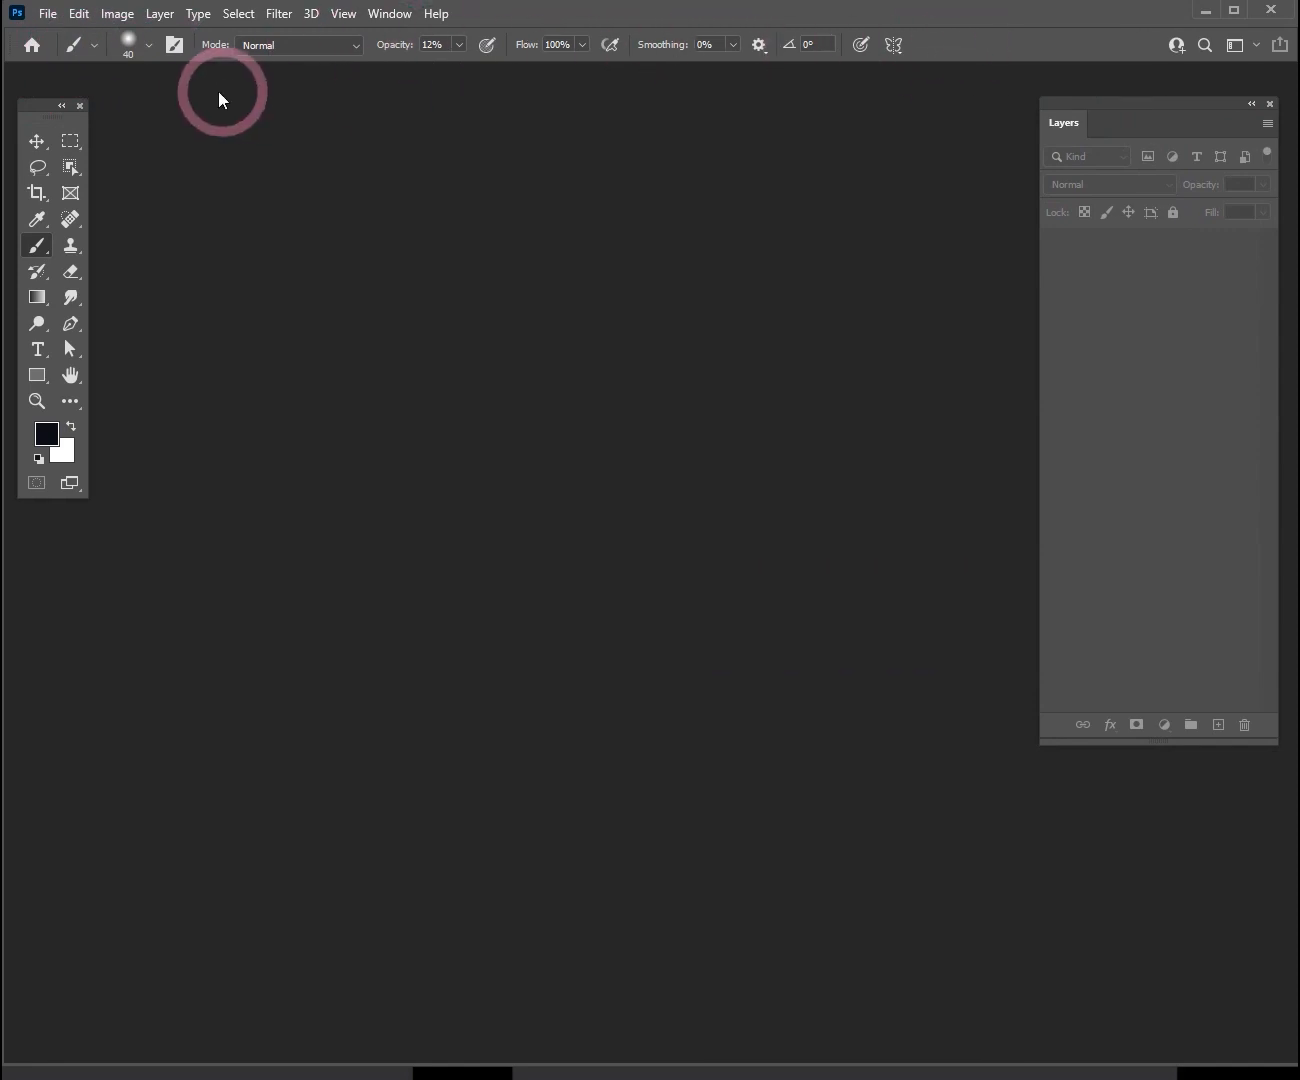
mouse_move(45, 104)
left_mouse_down()
mouse_move(64, 202)
mouse_move(259, 221)
mouse_move(36, 114)
left_mouse_up()
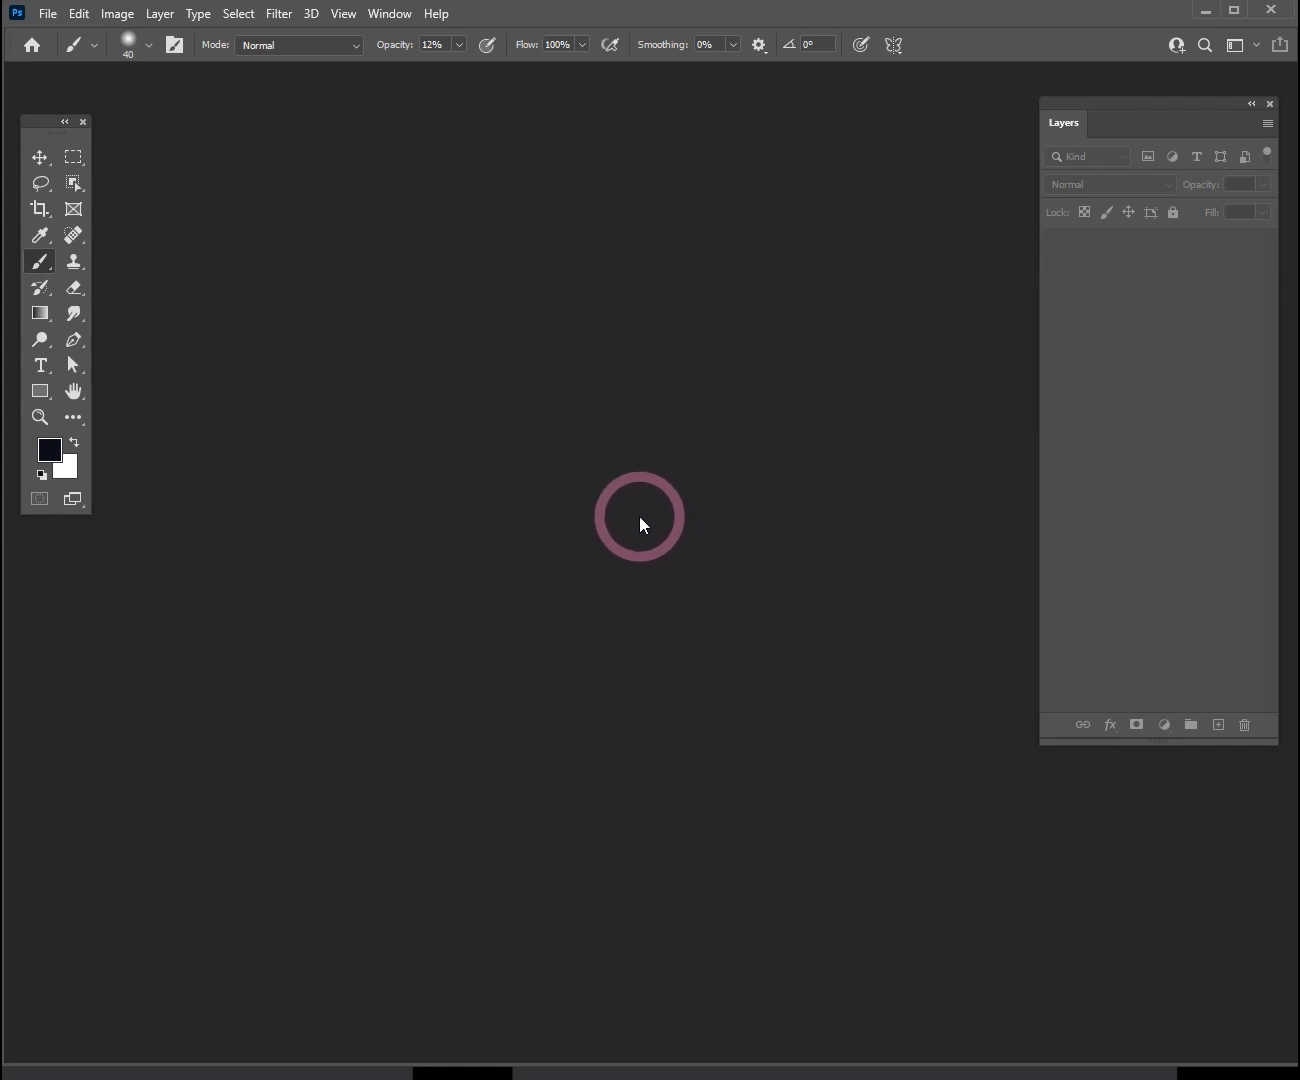
- Open the image 남 그림자 from the 샘플사진 folder
key("ctrl+o")
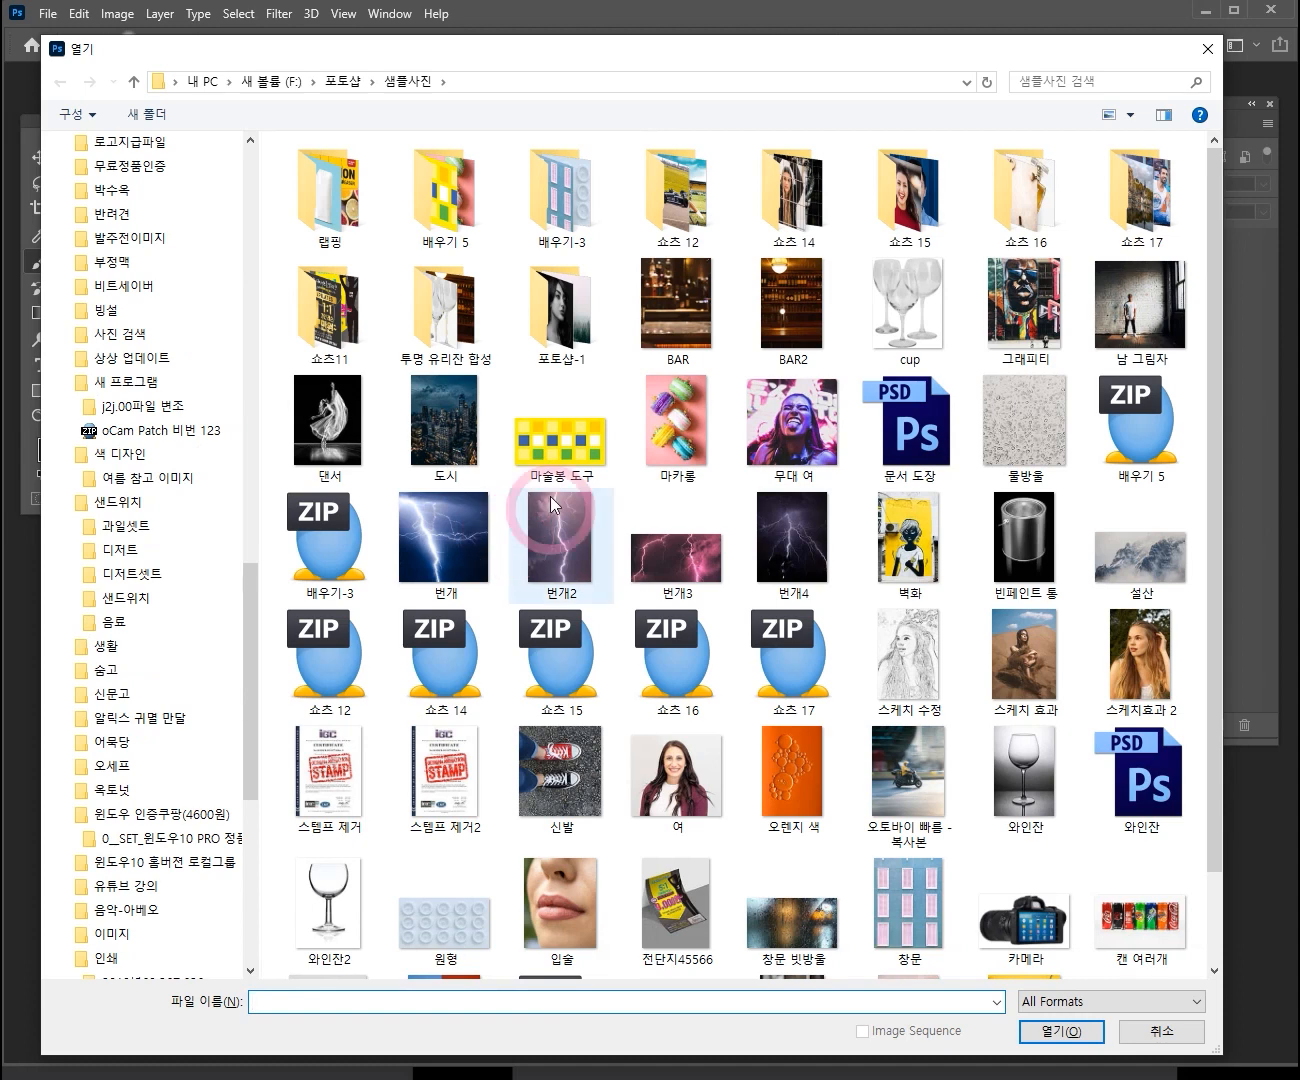
left_click(1143, 318)
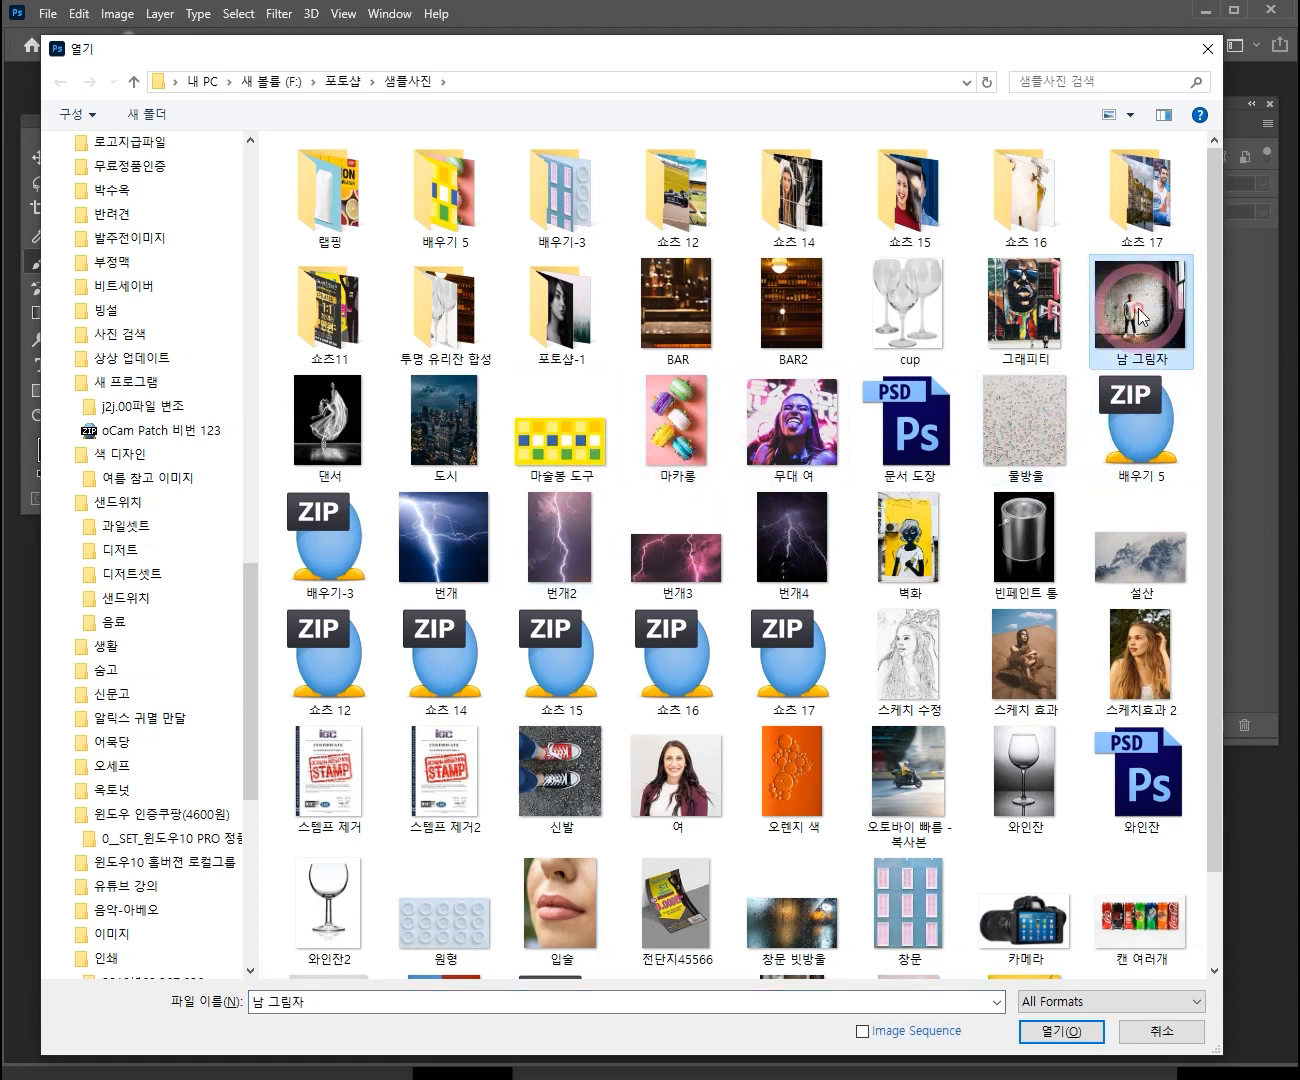
double_click(1141, 316)
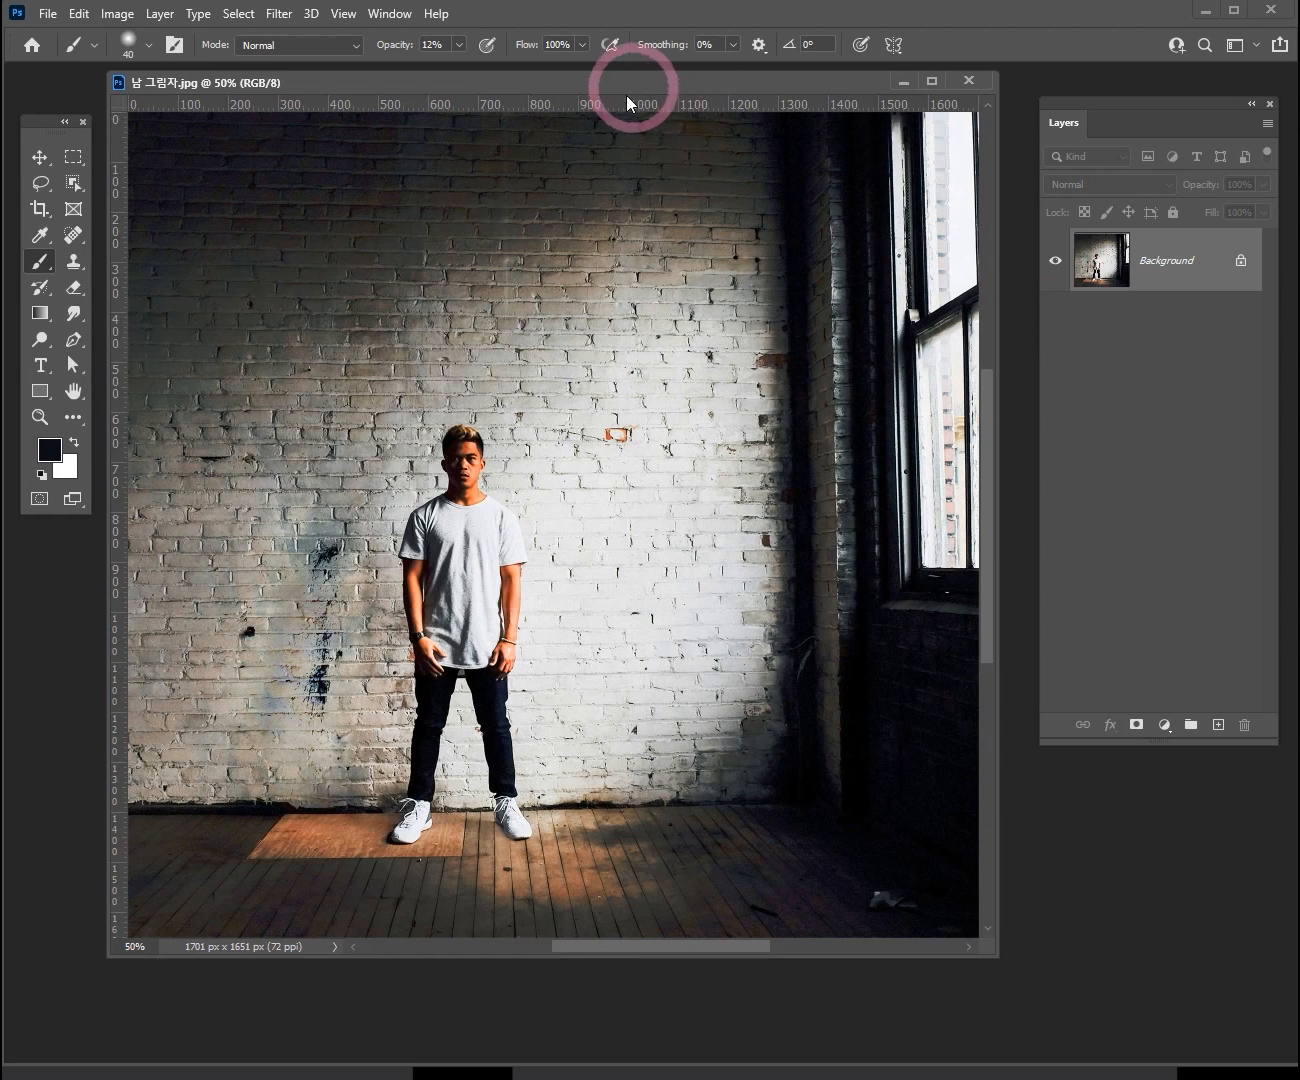
- Dock the floating 남 그림자.jpg document window into the workspace as a tabbed document
mouse_move(624, 82)
left_mouse_down()
mouse_move(625, 127)
mouse_move(644, 121)
mouse_move(641, 165)
mouse_move(643, 76)
left_mouse_up()
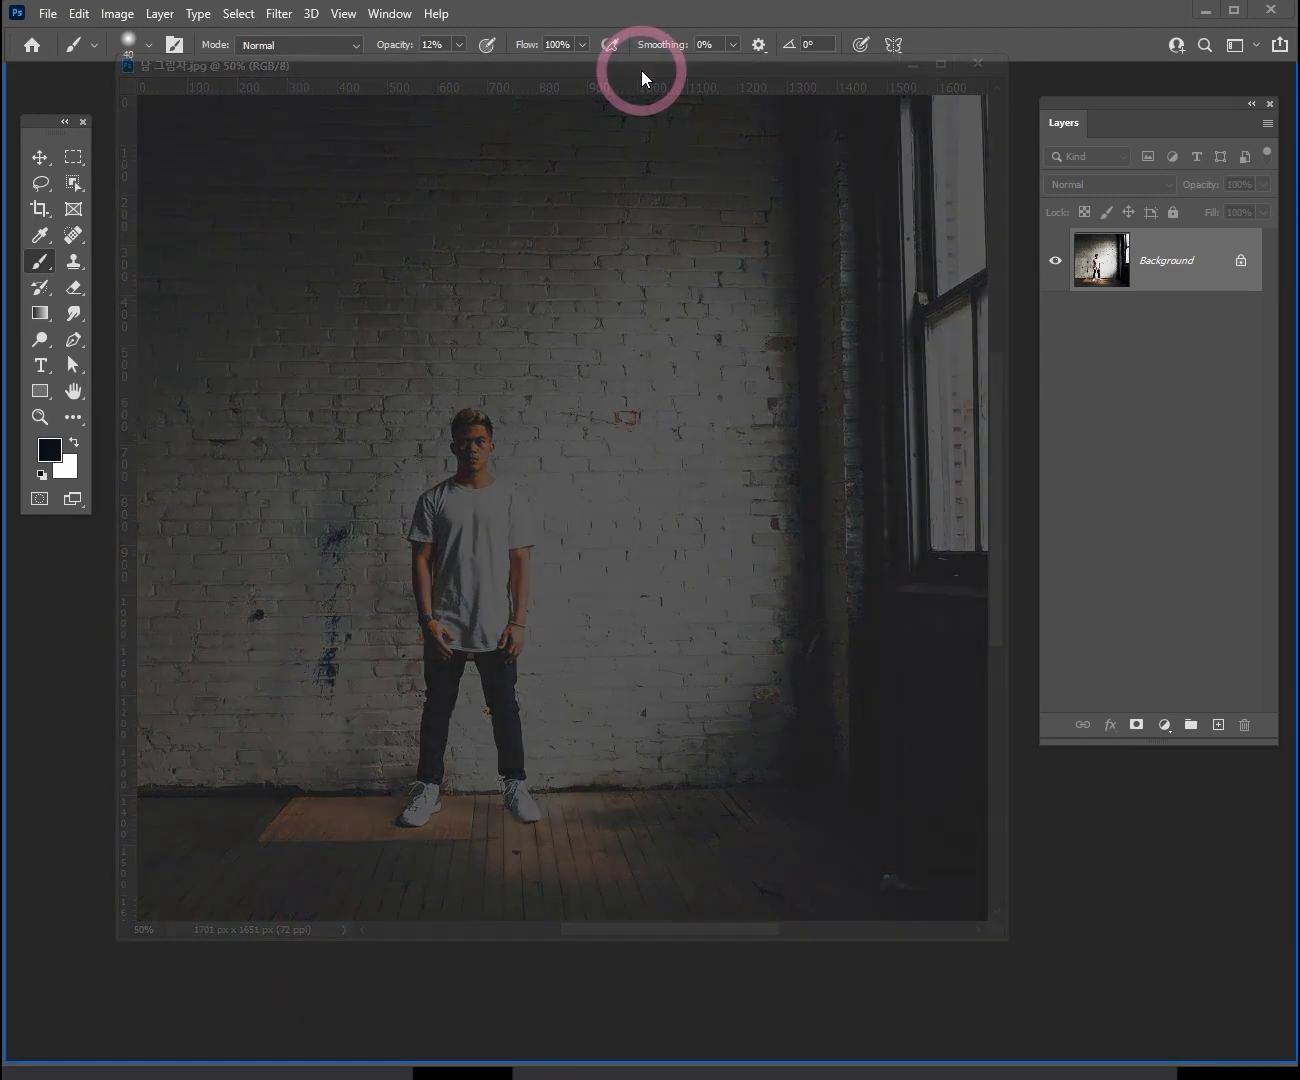
left_click_drag(642, 76, 643, 76)
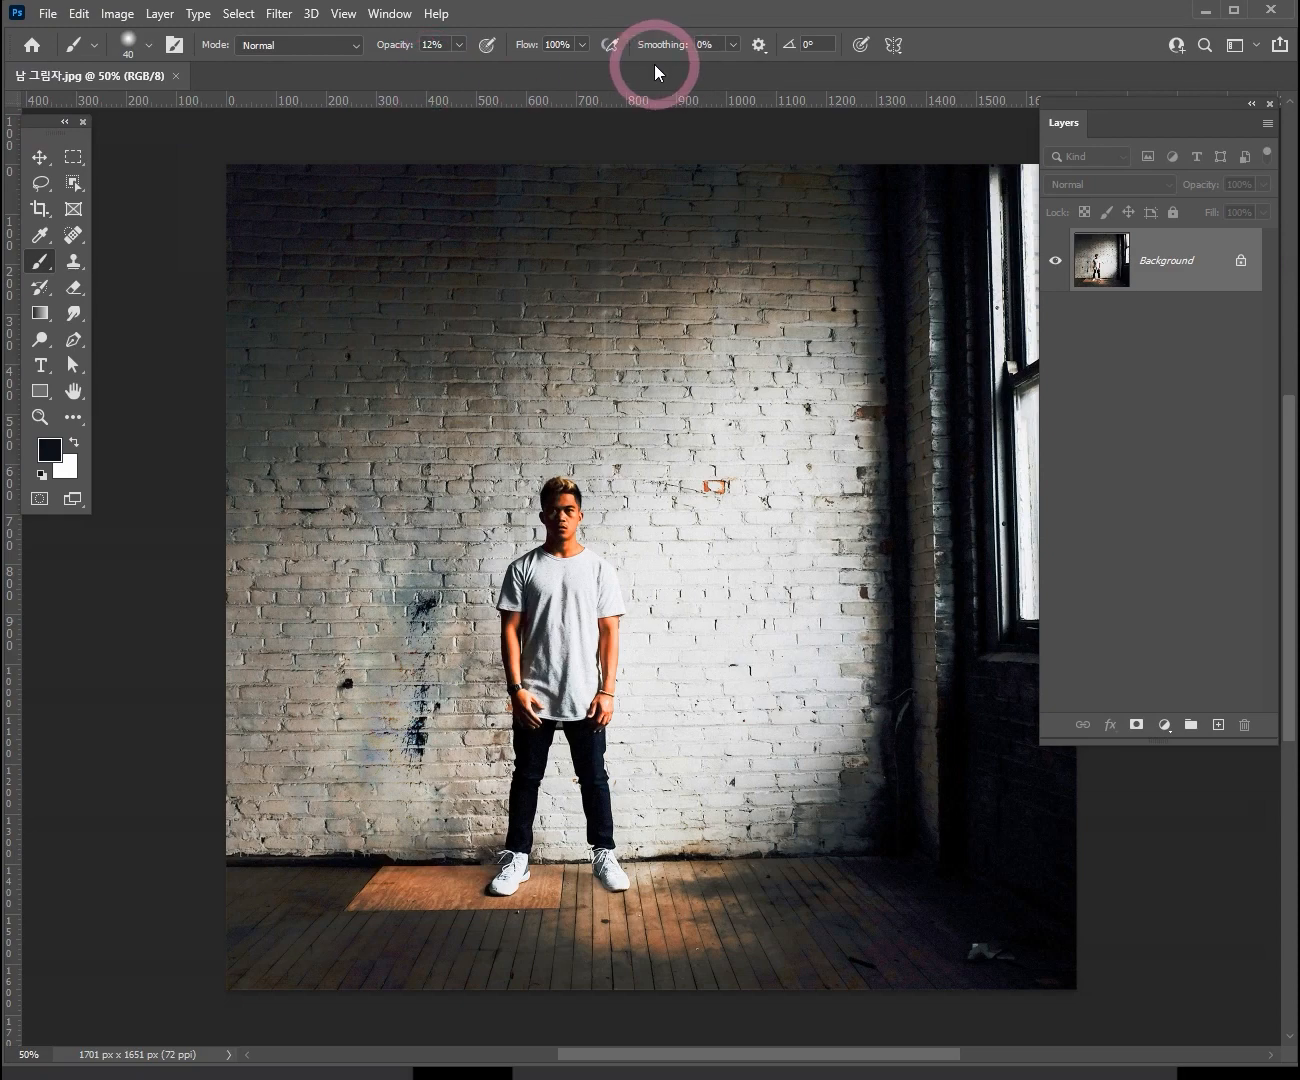
left_click_drag(650, 78, 790, 113)
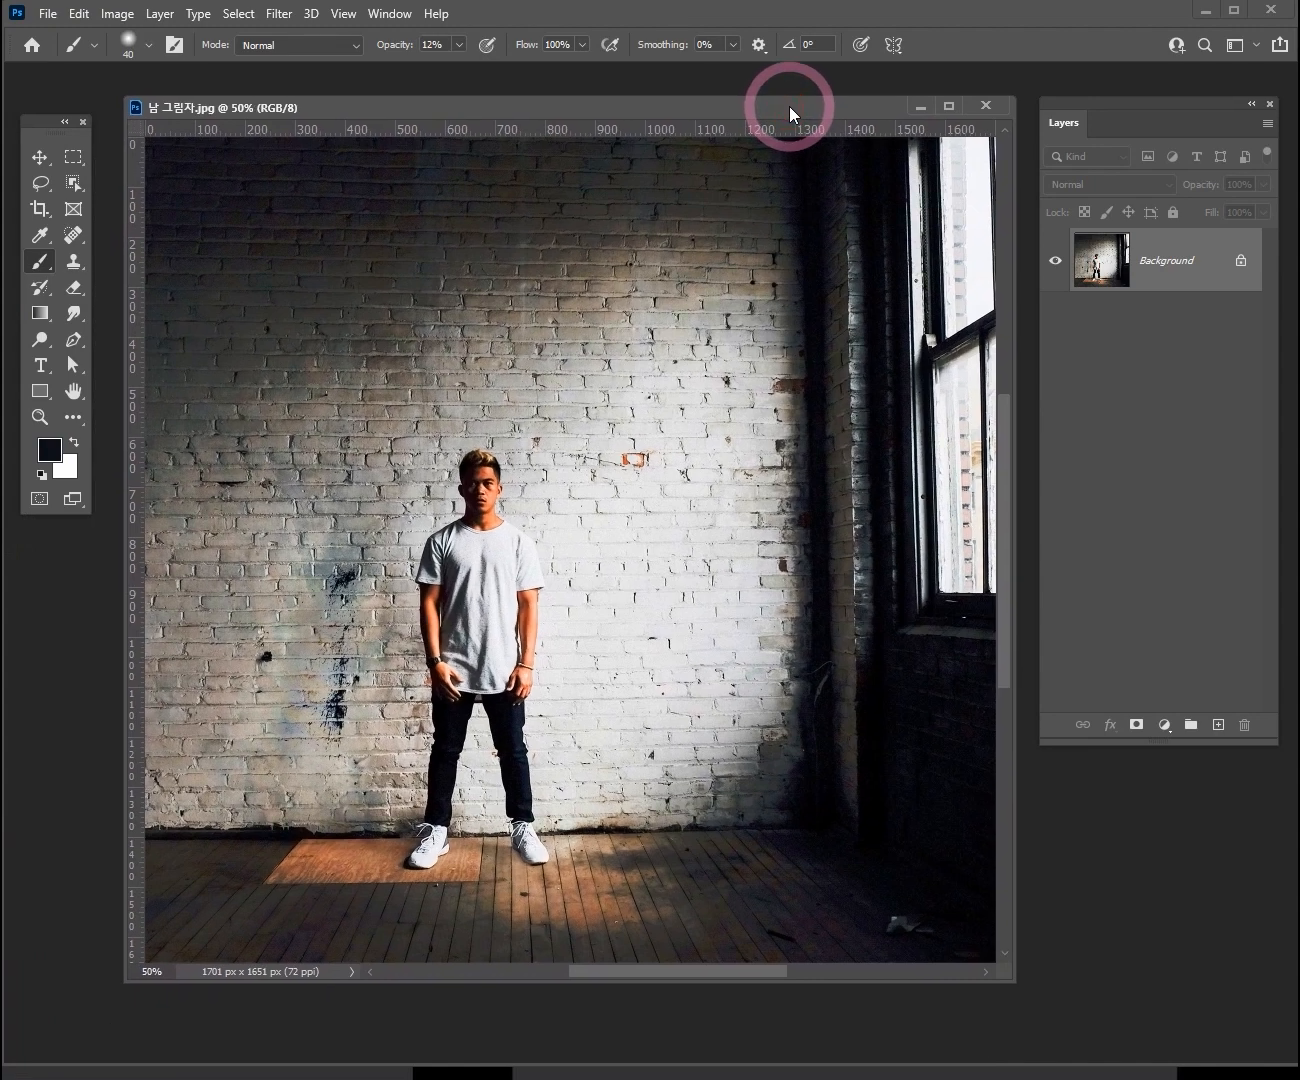
left_click_drag(790, 113, 790, 72)
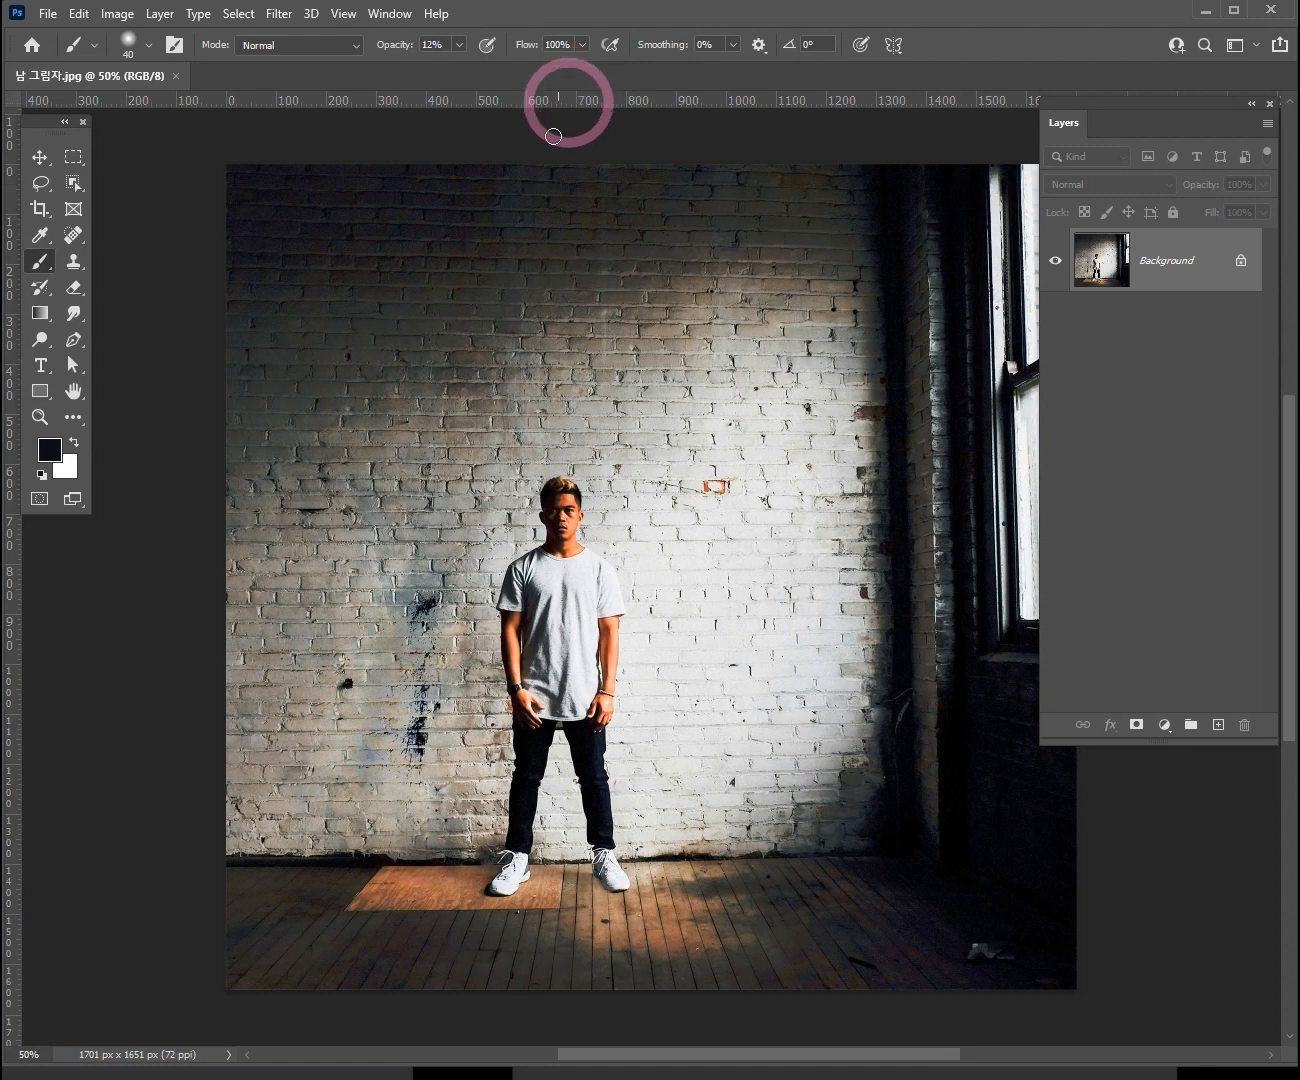
- Shift the tools panel slightly into the workspace and activate the Move tool
left_click_drag(42, 122, 59, 145)
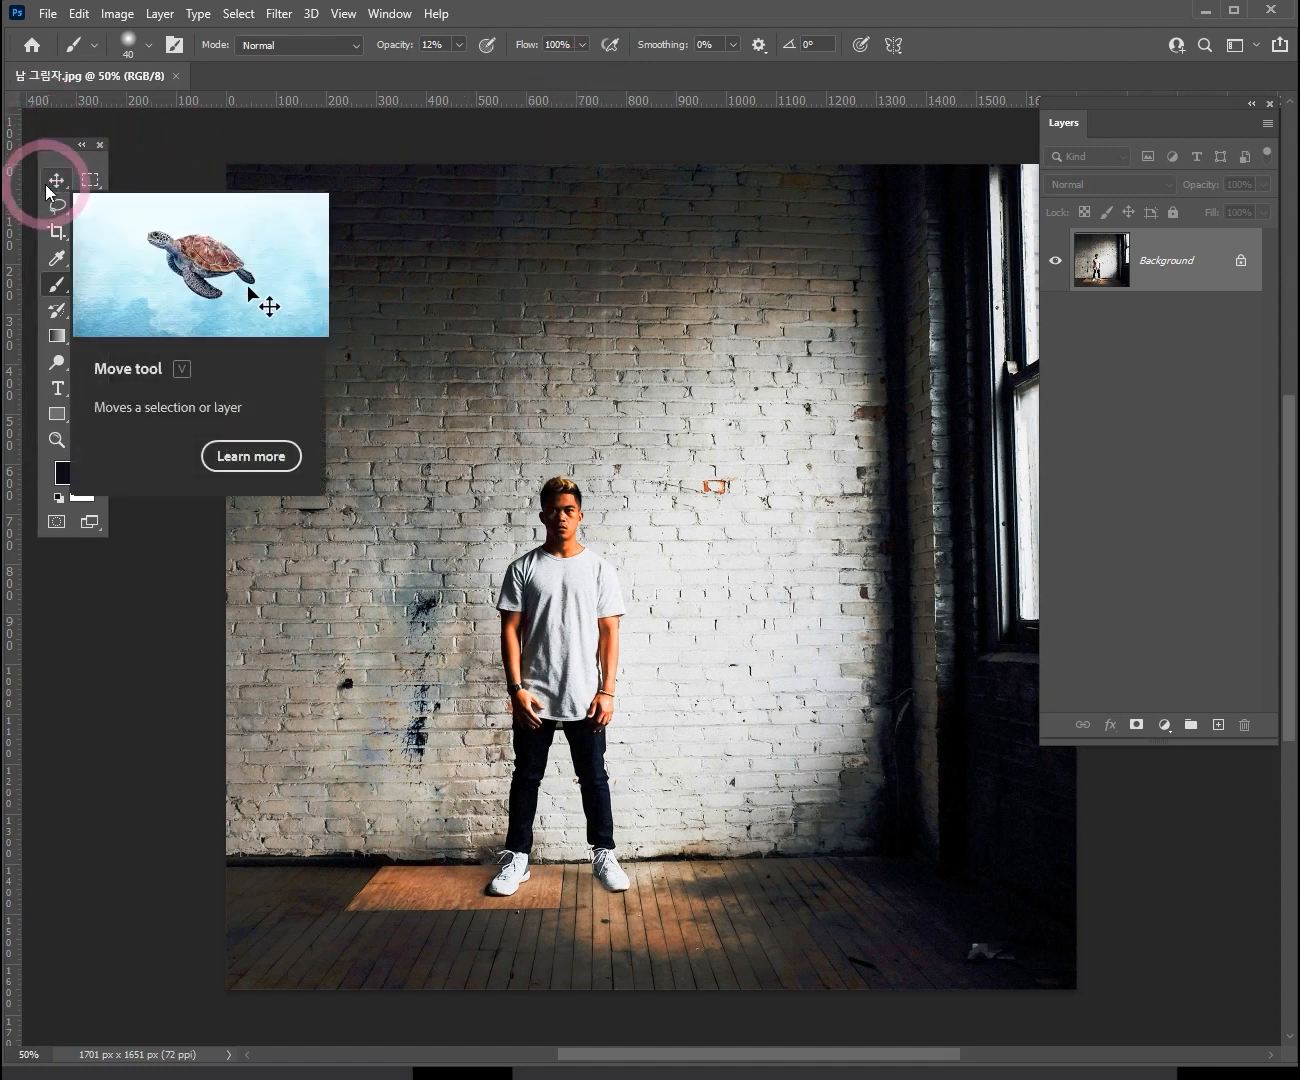
left_click(45, 184)
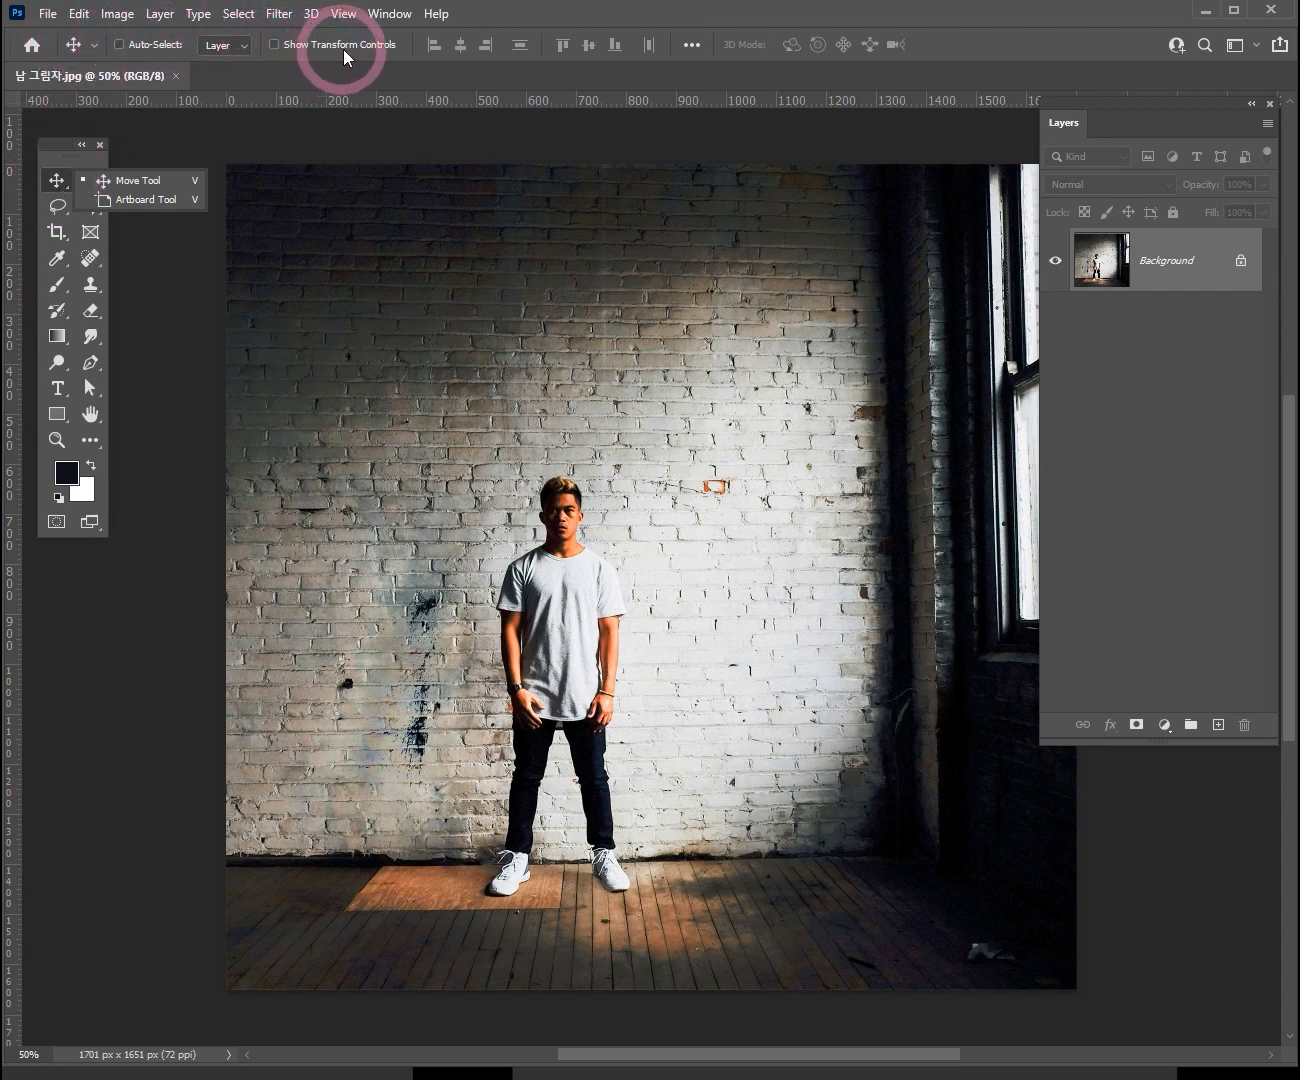
left_click(285, 54)
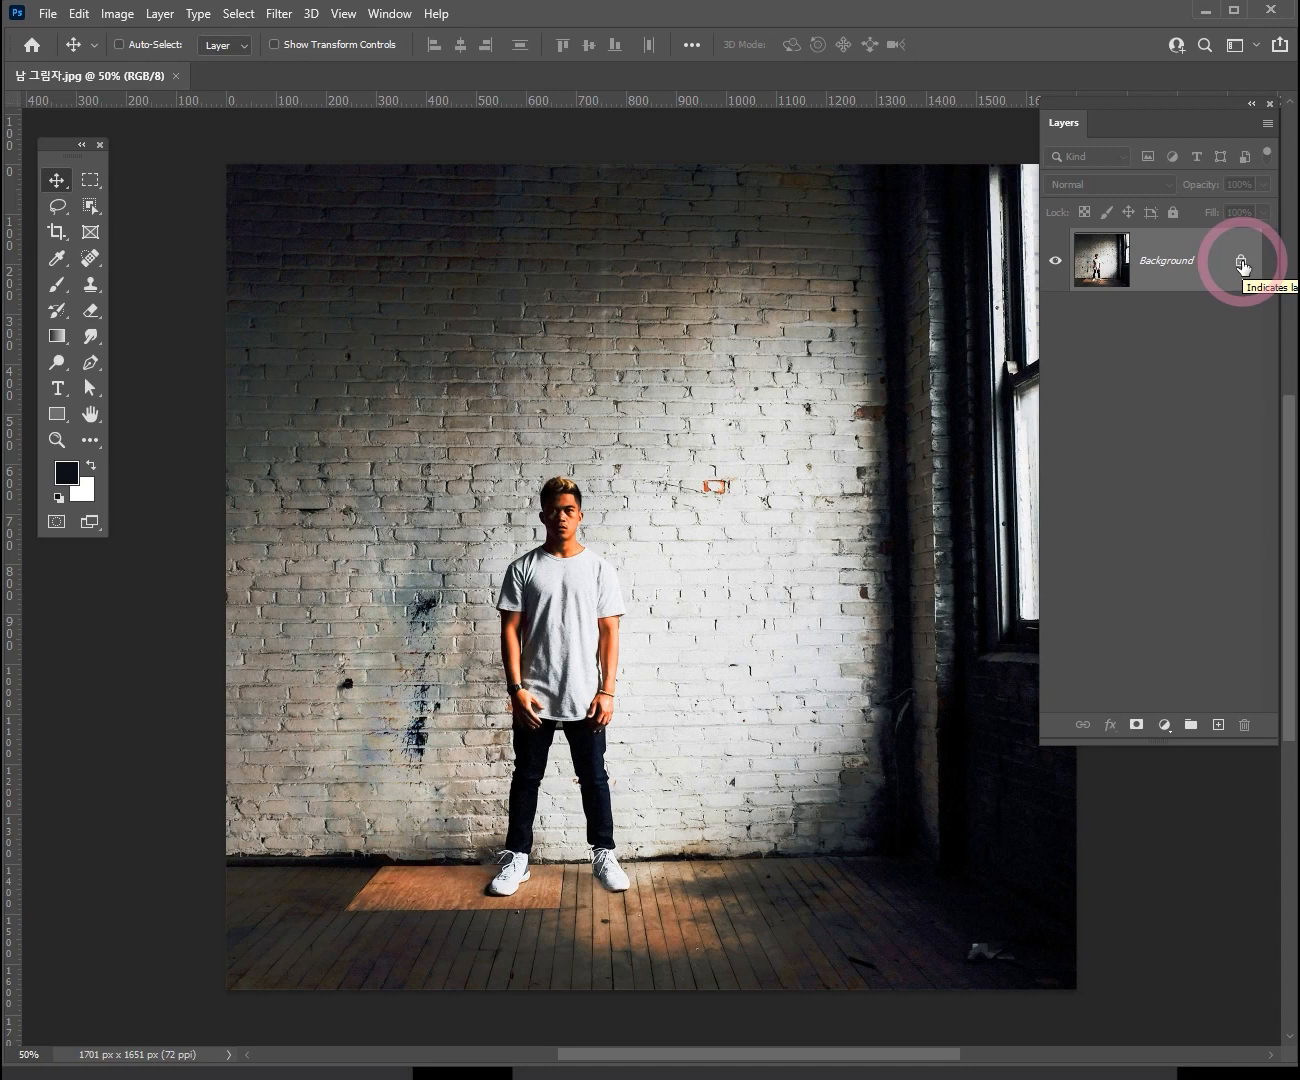
- Unlock the Background layer to make it a regular layer and duplicate it
left_click(1241, 263)
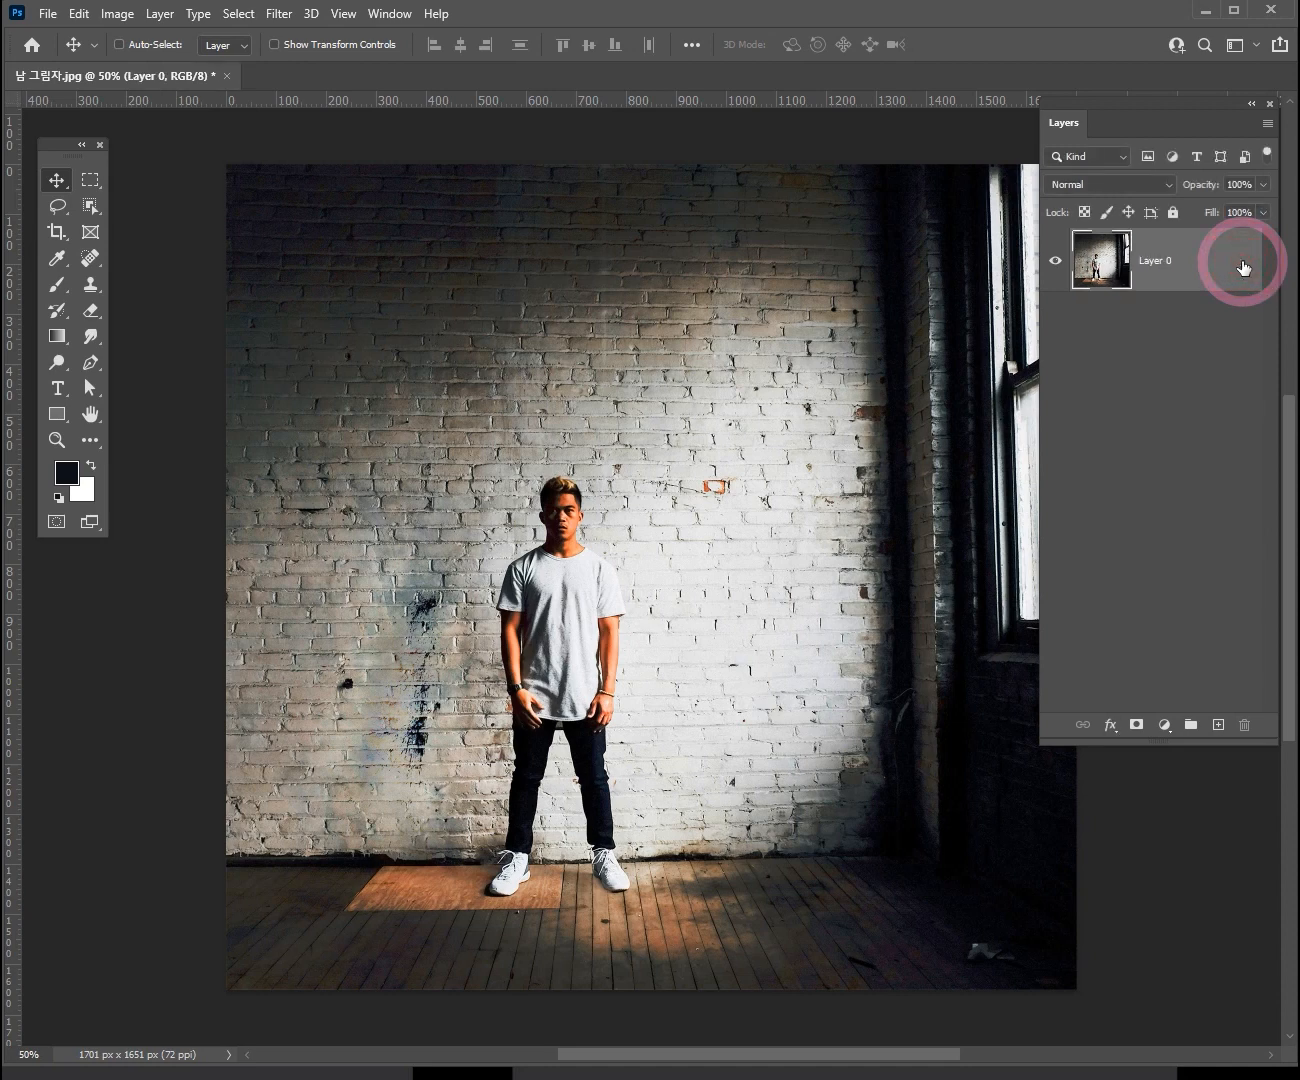
left_click_drag(844, 320, 772, 311)
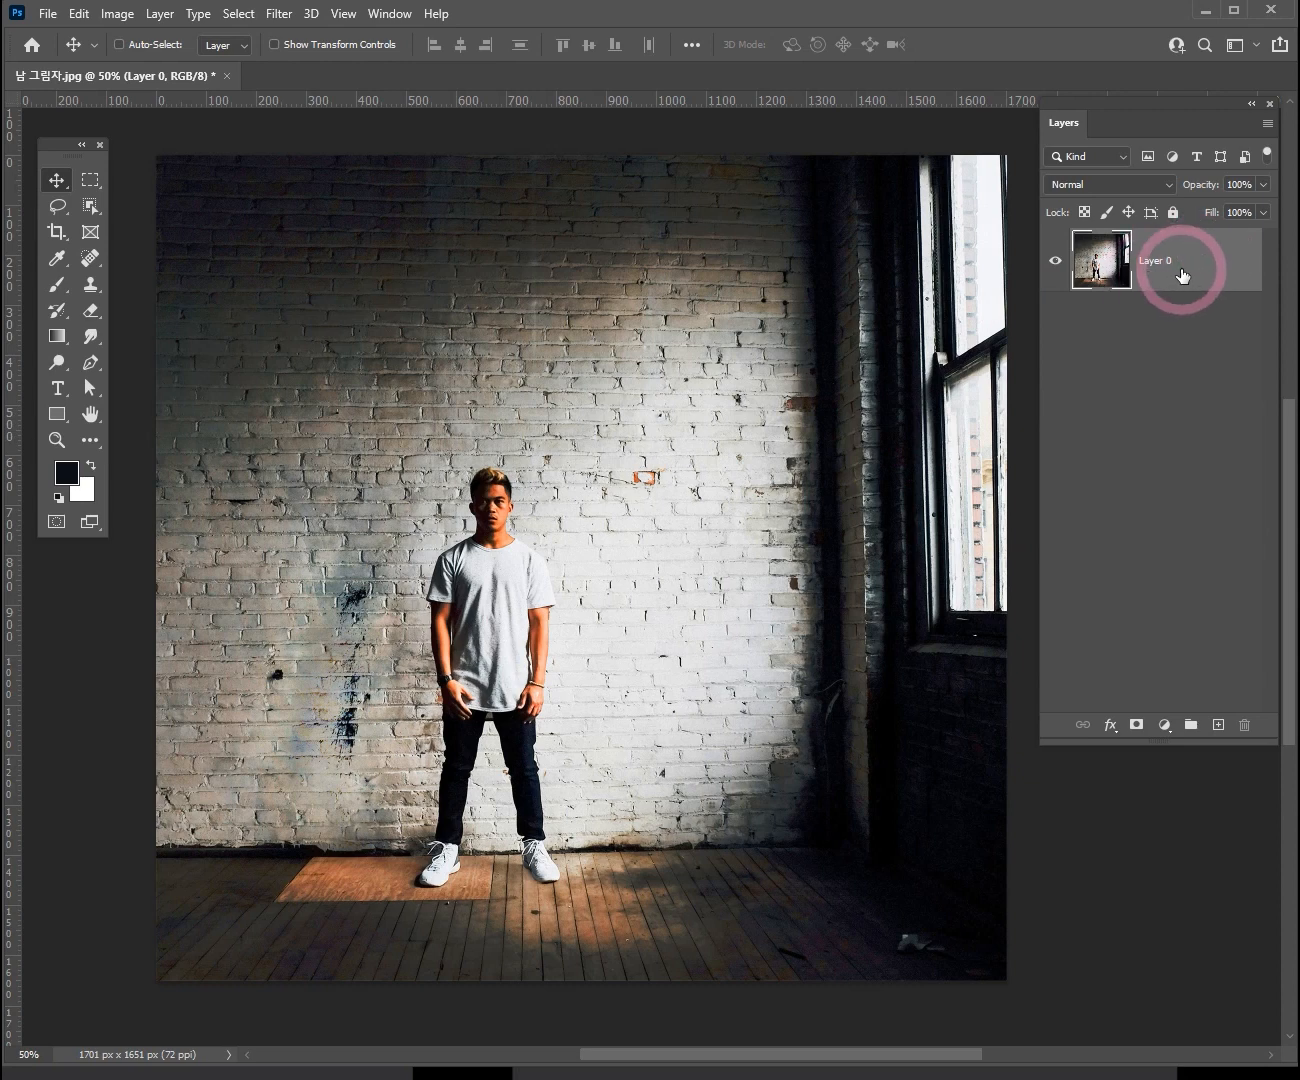
key("ctrl+j")
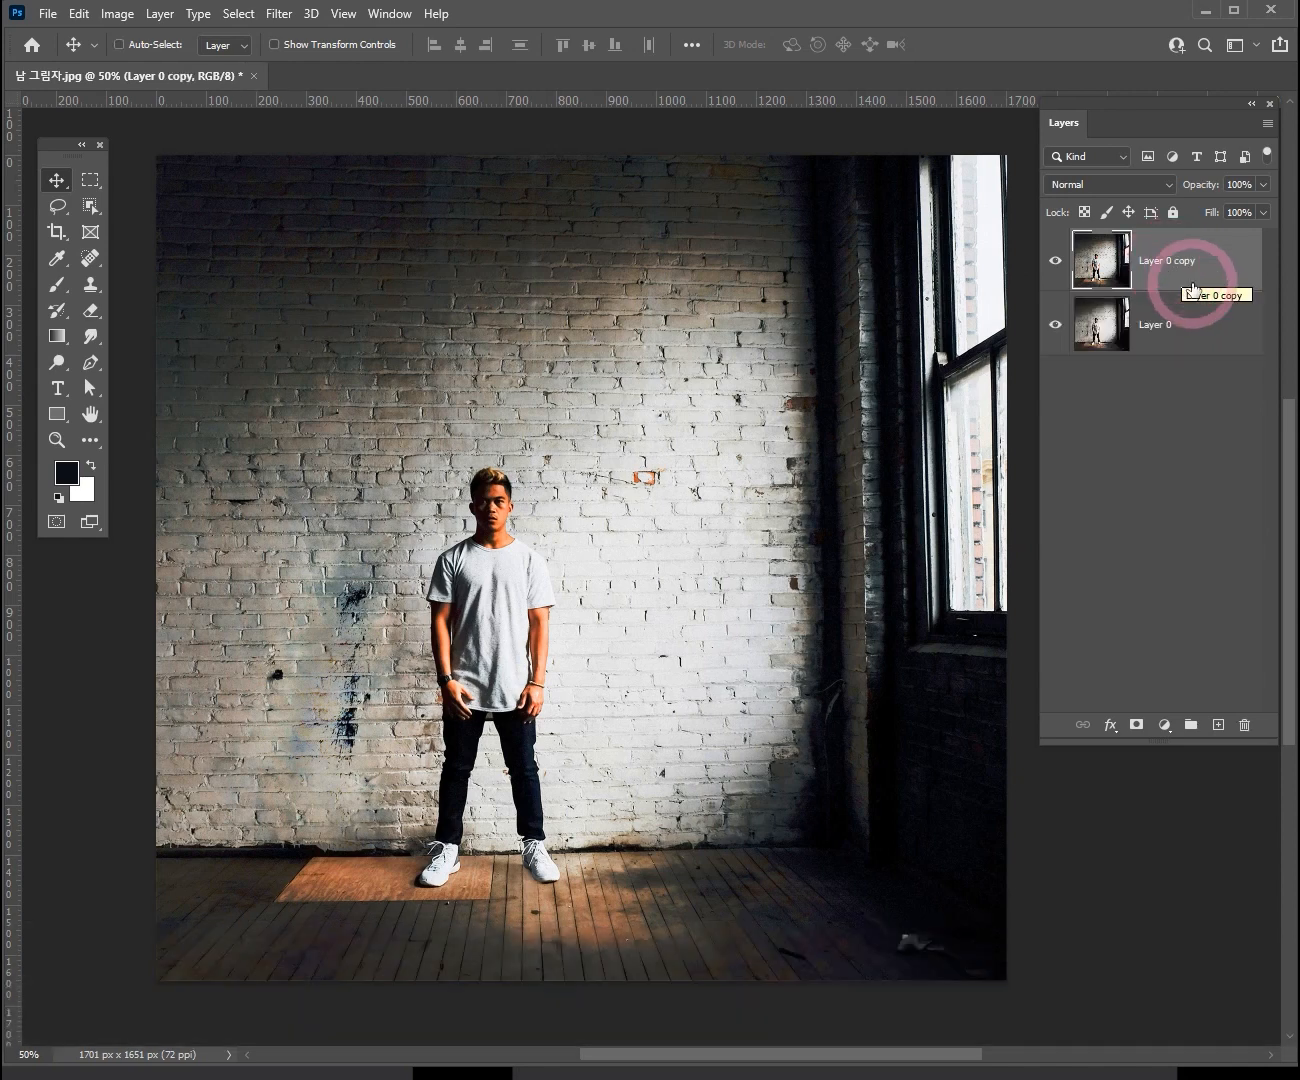
- Hide the original Layer 0 and rename its copy to 바탕
left_click(1056, 326)
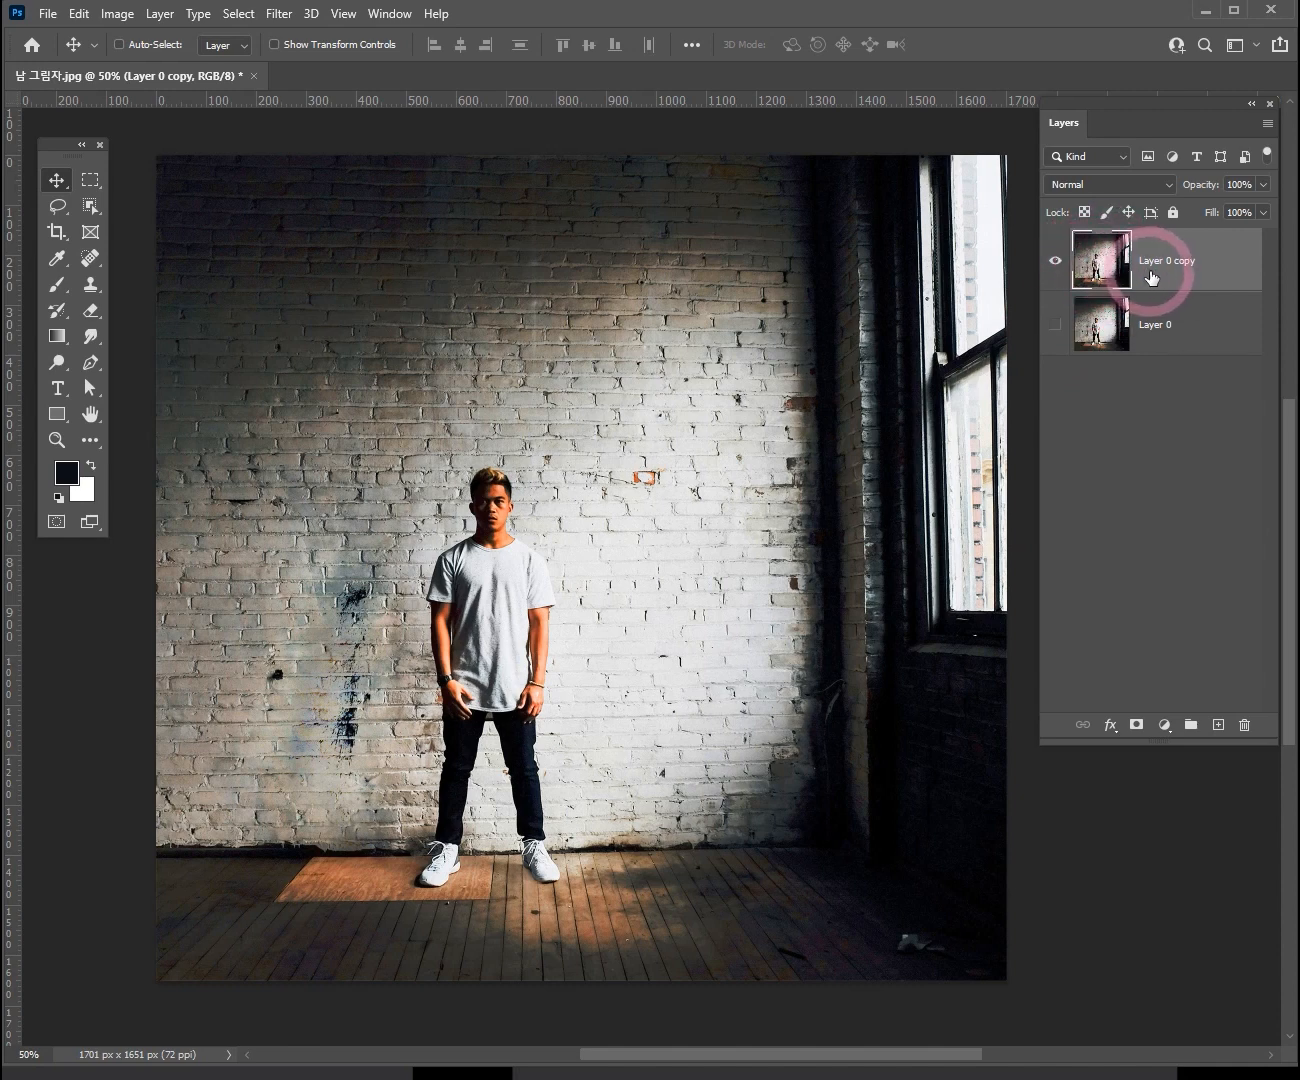
double_click(1167, 262)
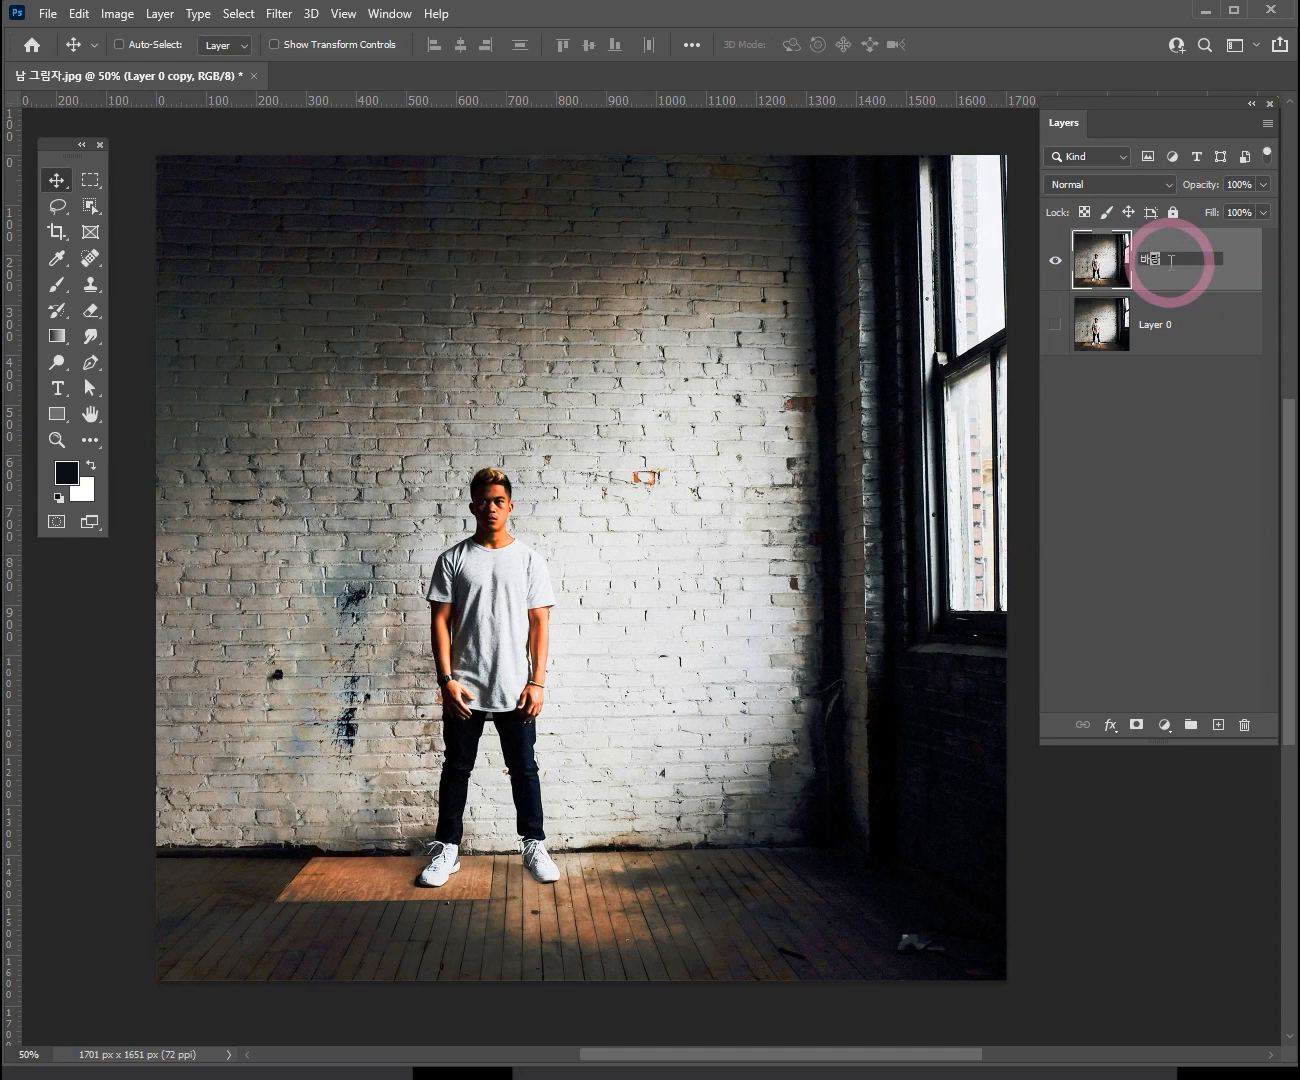
key("Return")
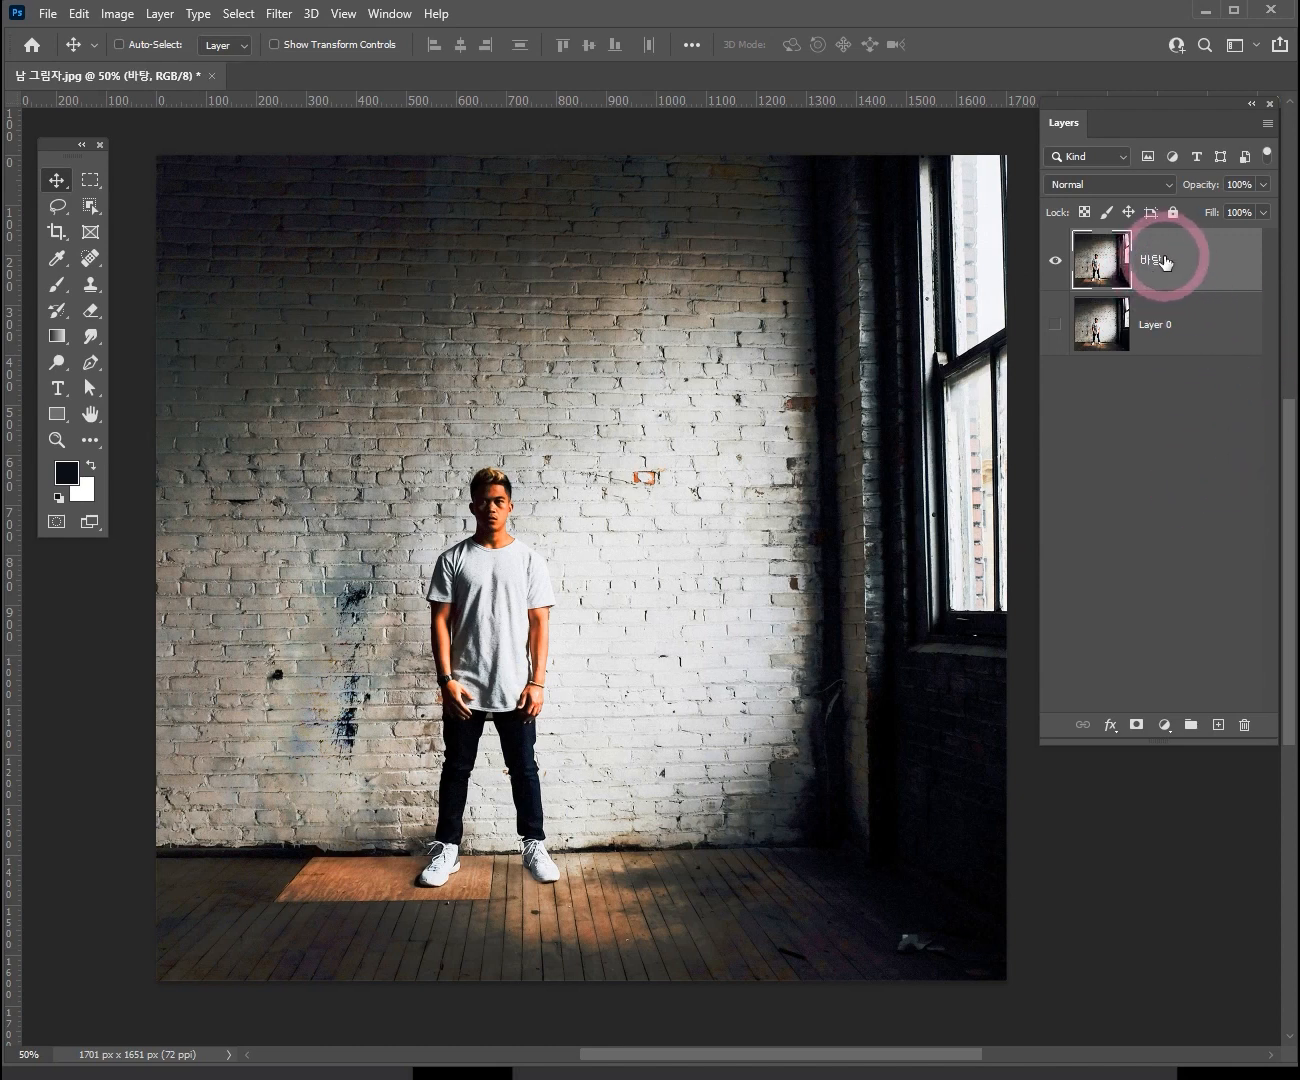
key("ctrl")
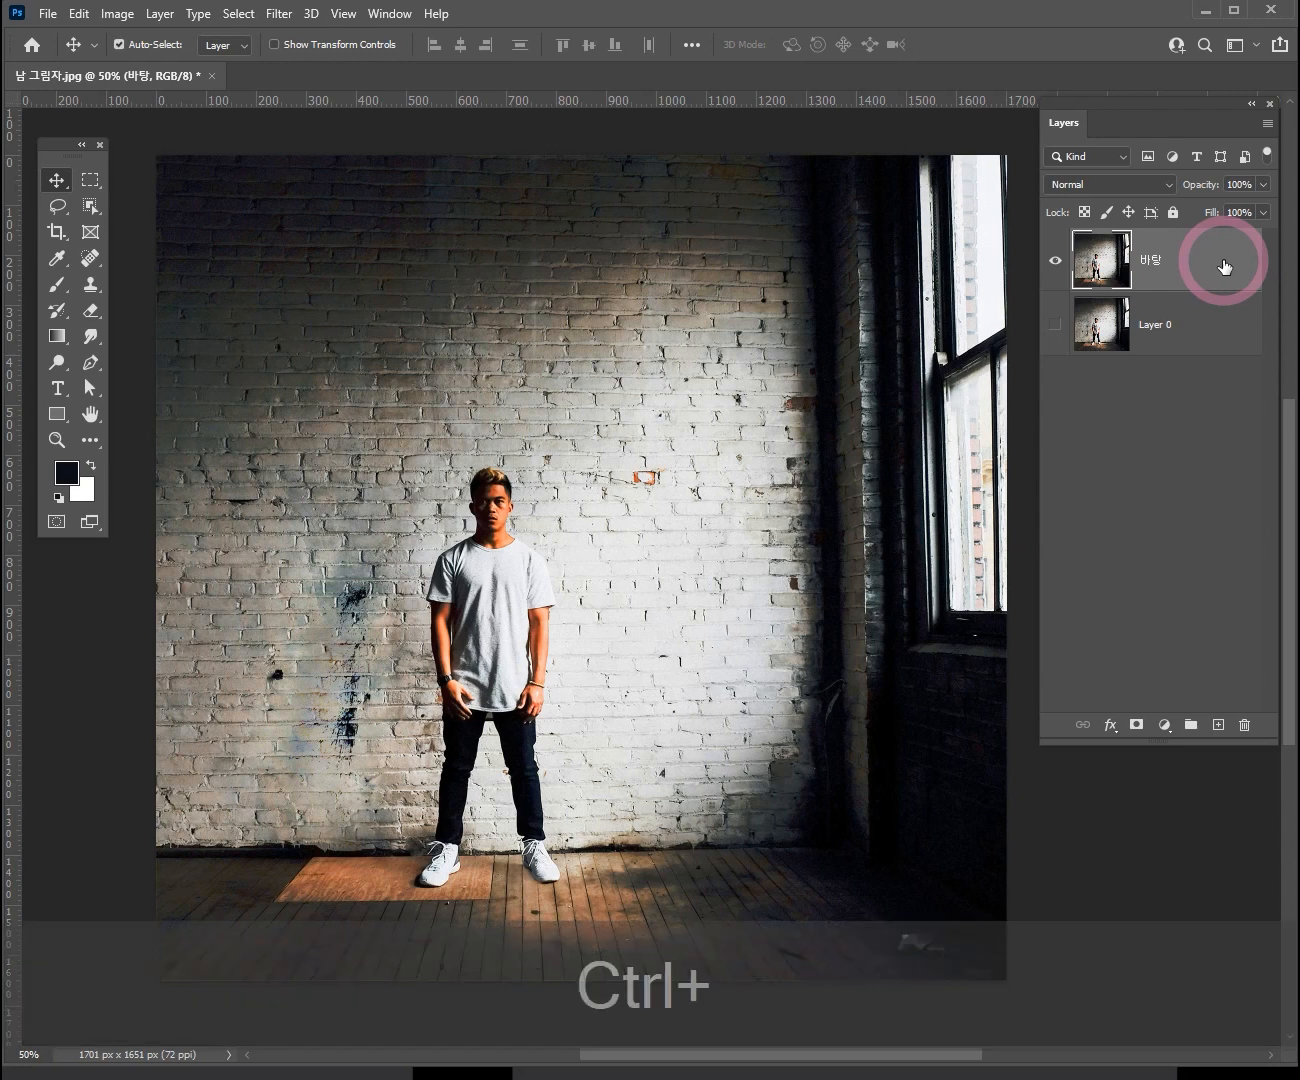
key("ctrl+j")
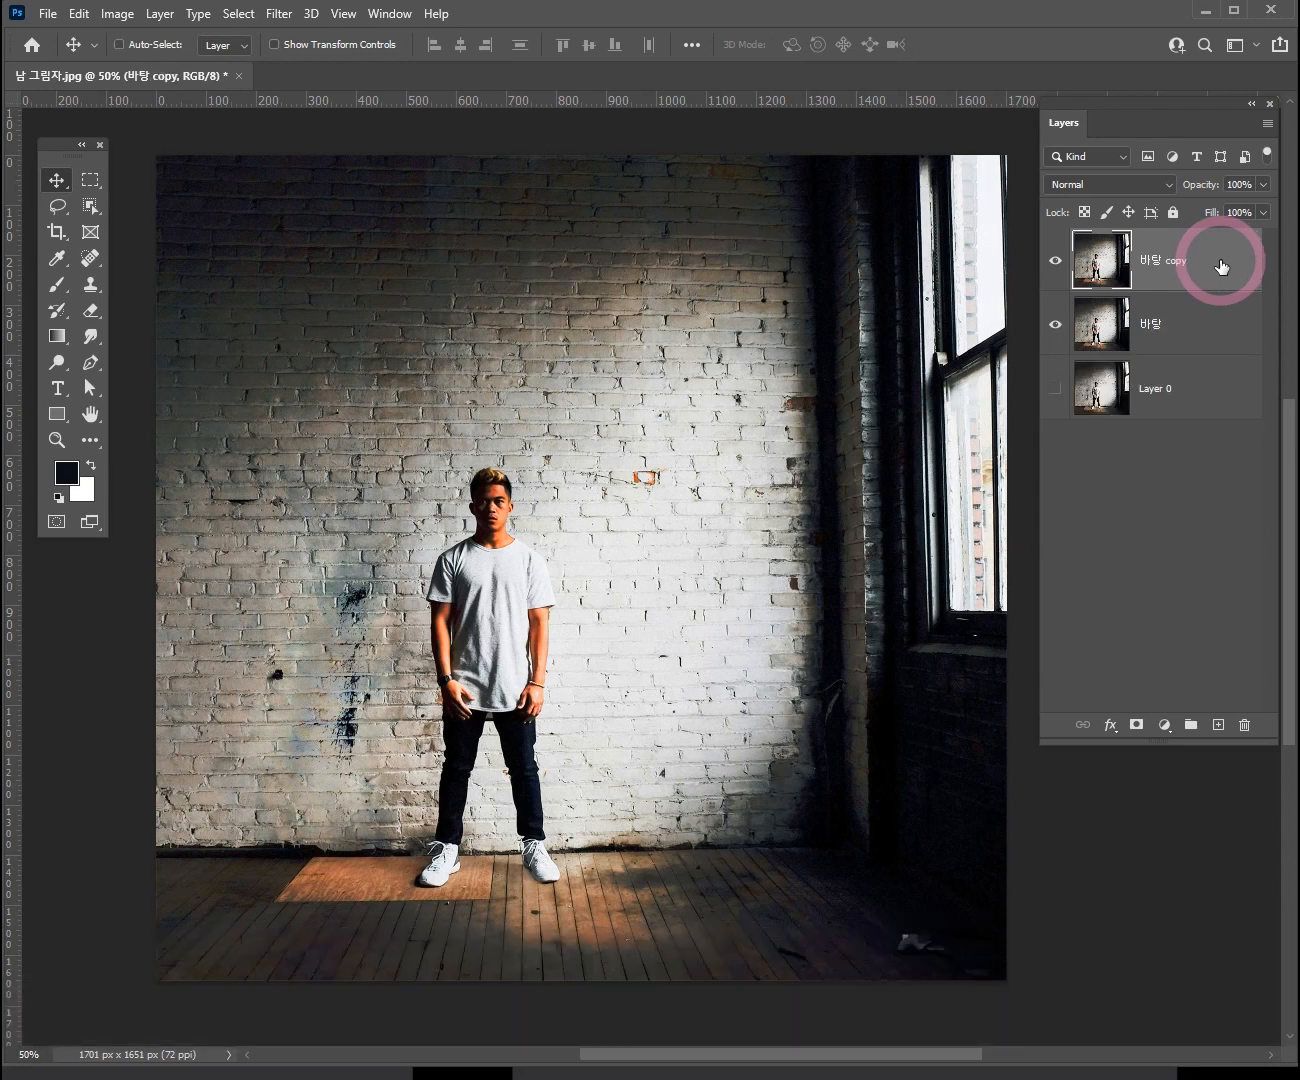
key("ctrl")
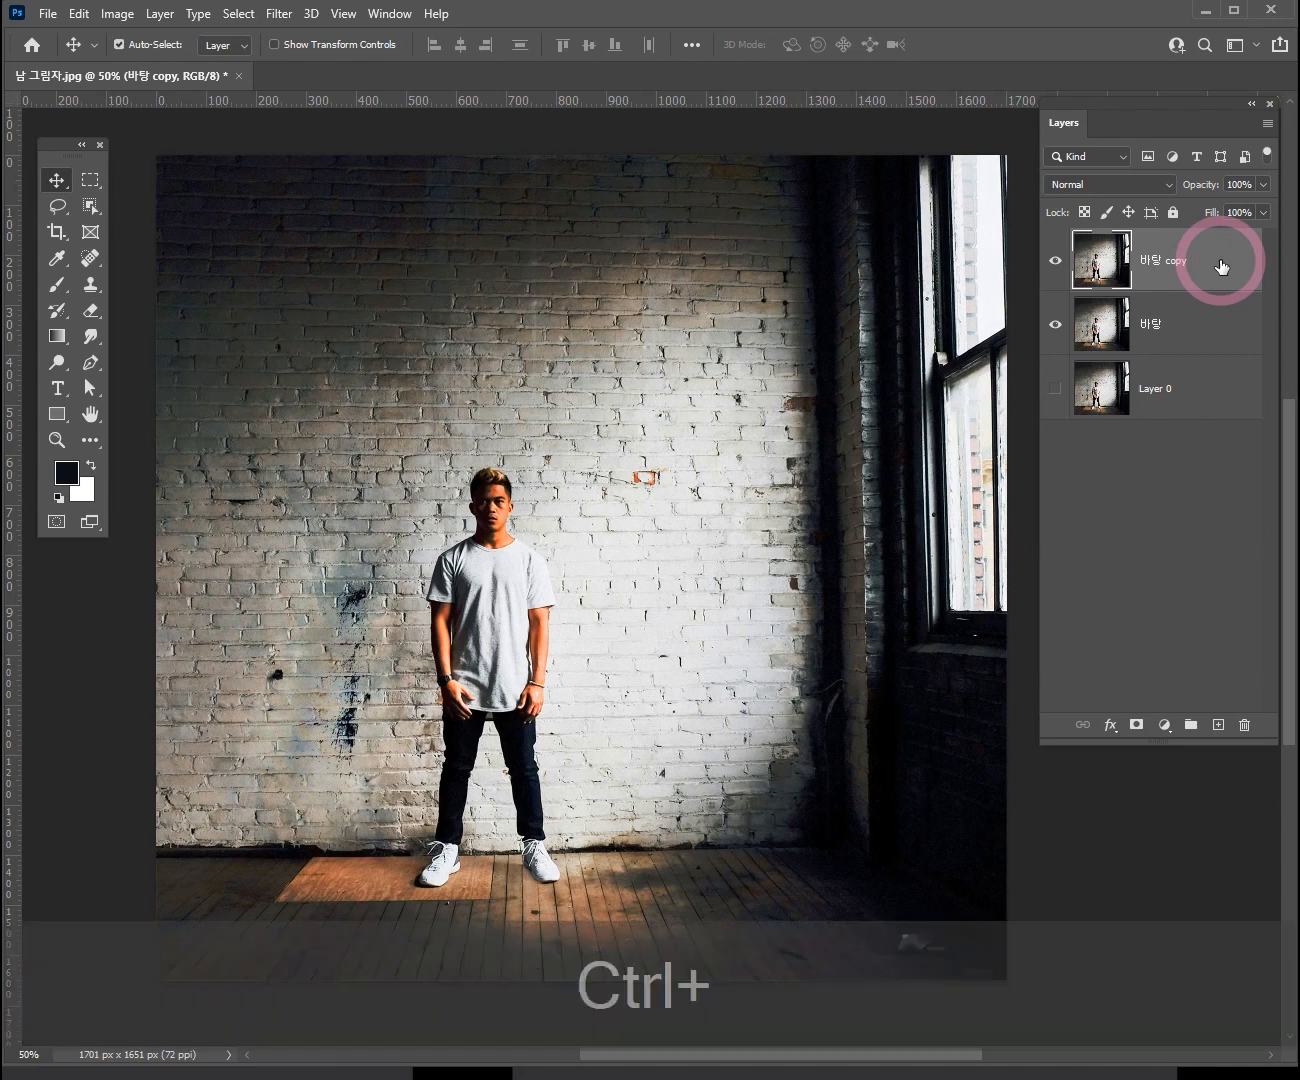
key("ctrl+z")
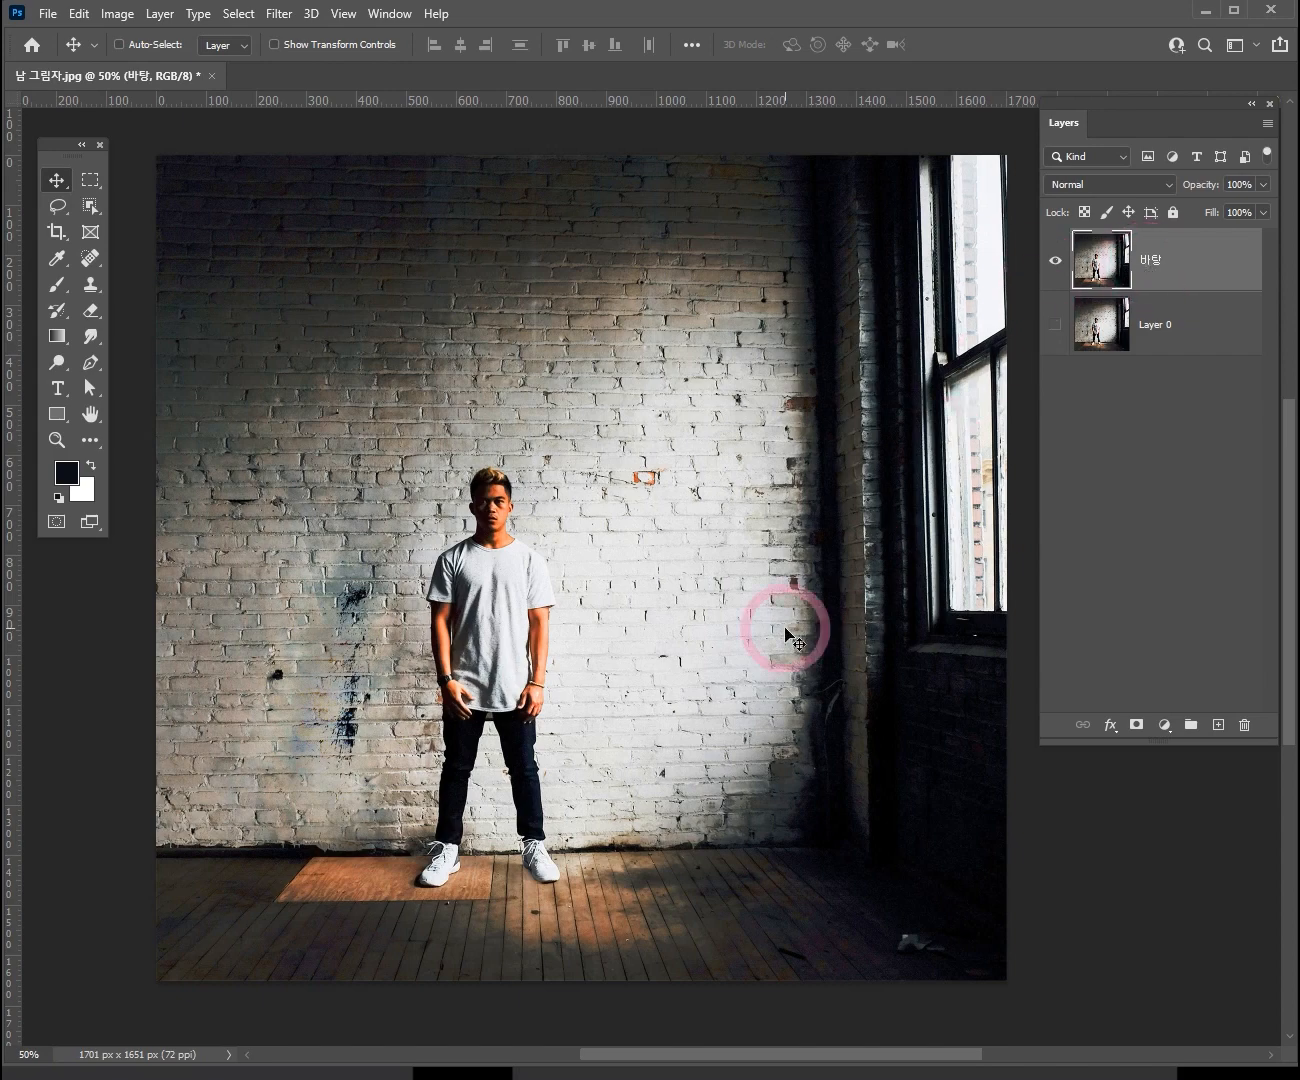
- Examine the man, the brick wall and the window in the photo at 50% and 66.7% zoom
key("ctrl+space")
left_click(515, 592)
left_click_drag(566, 650, 592, 528)
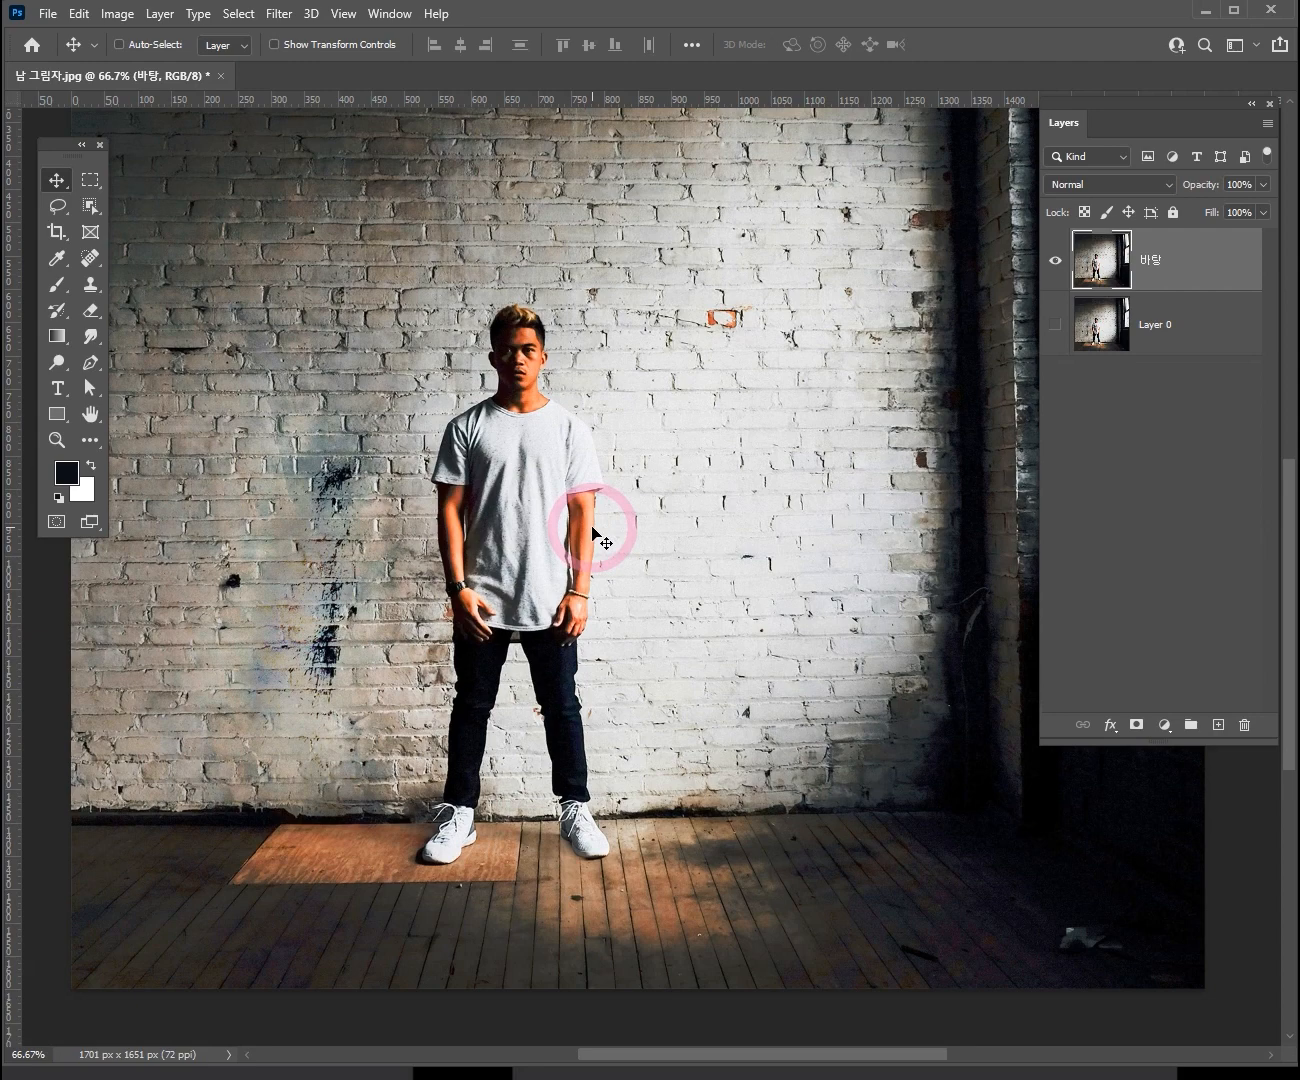
key("ctrl+alt+space")
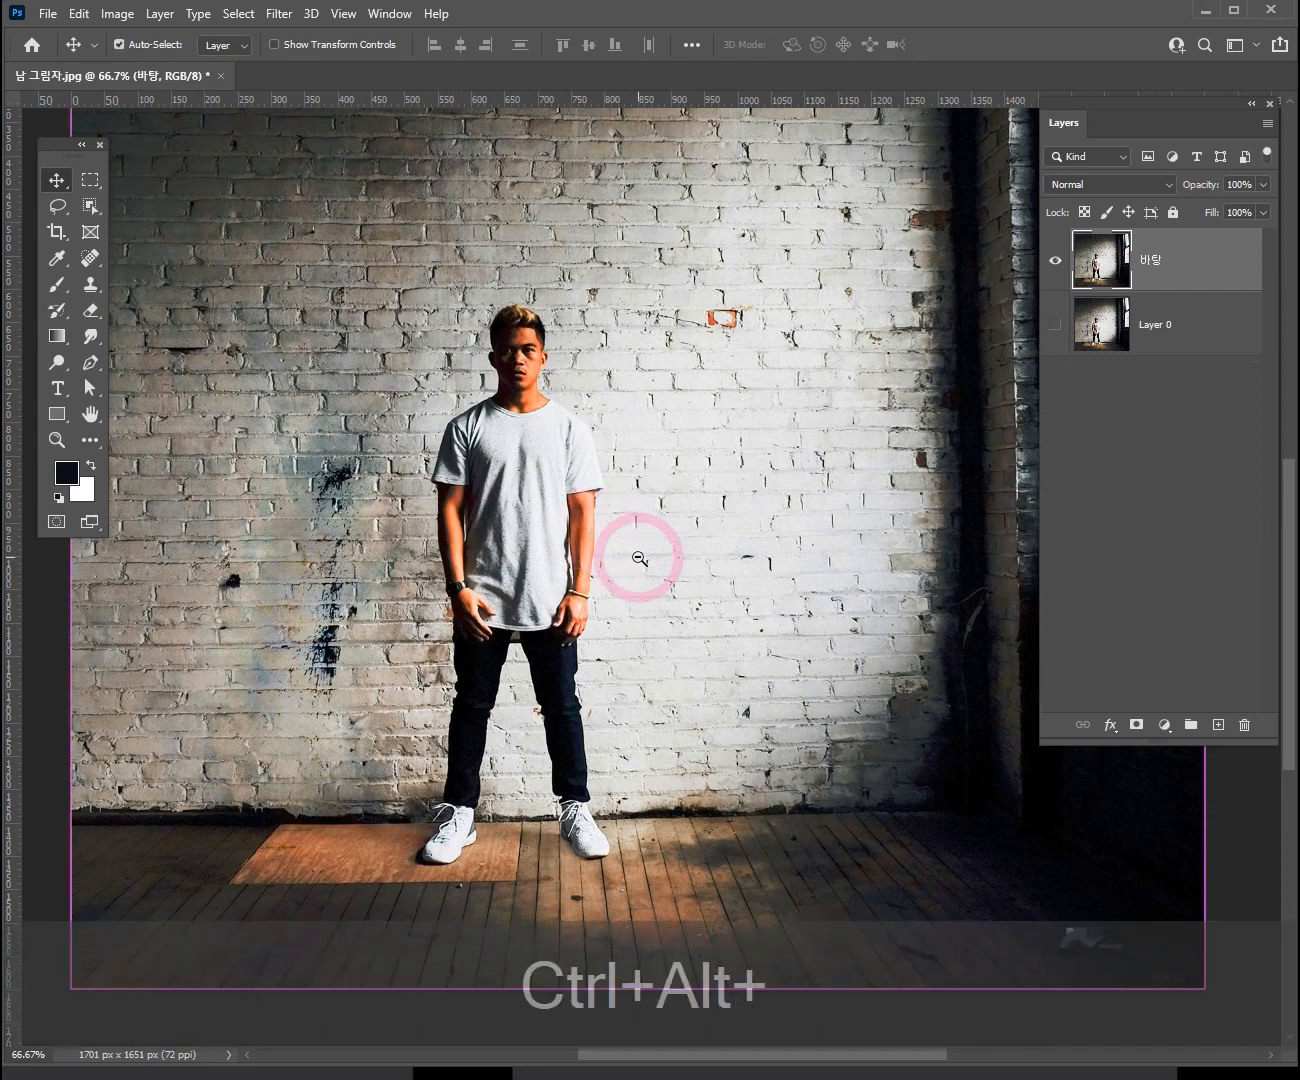
left_click(650, 565)
left_click(681, 584, "ctrl")
left_click(682, 586, "ctrl+alt")
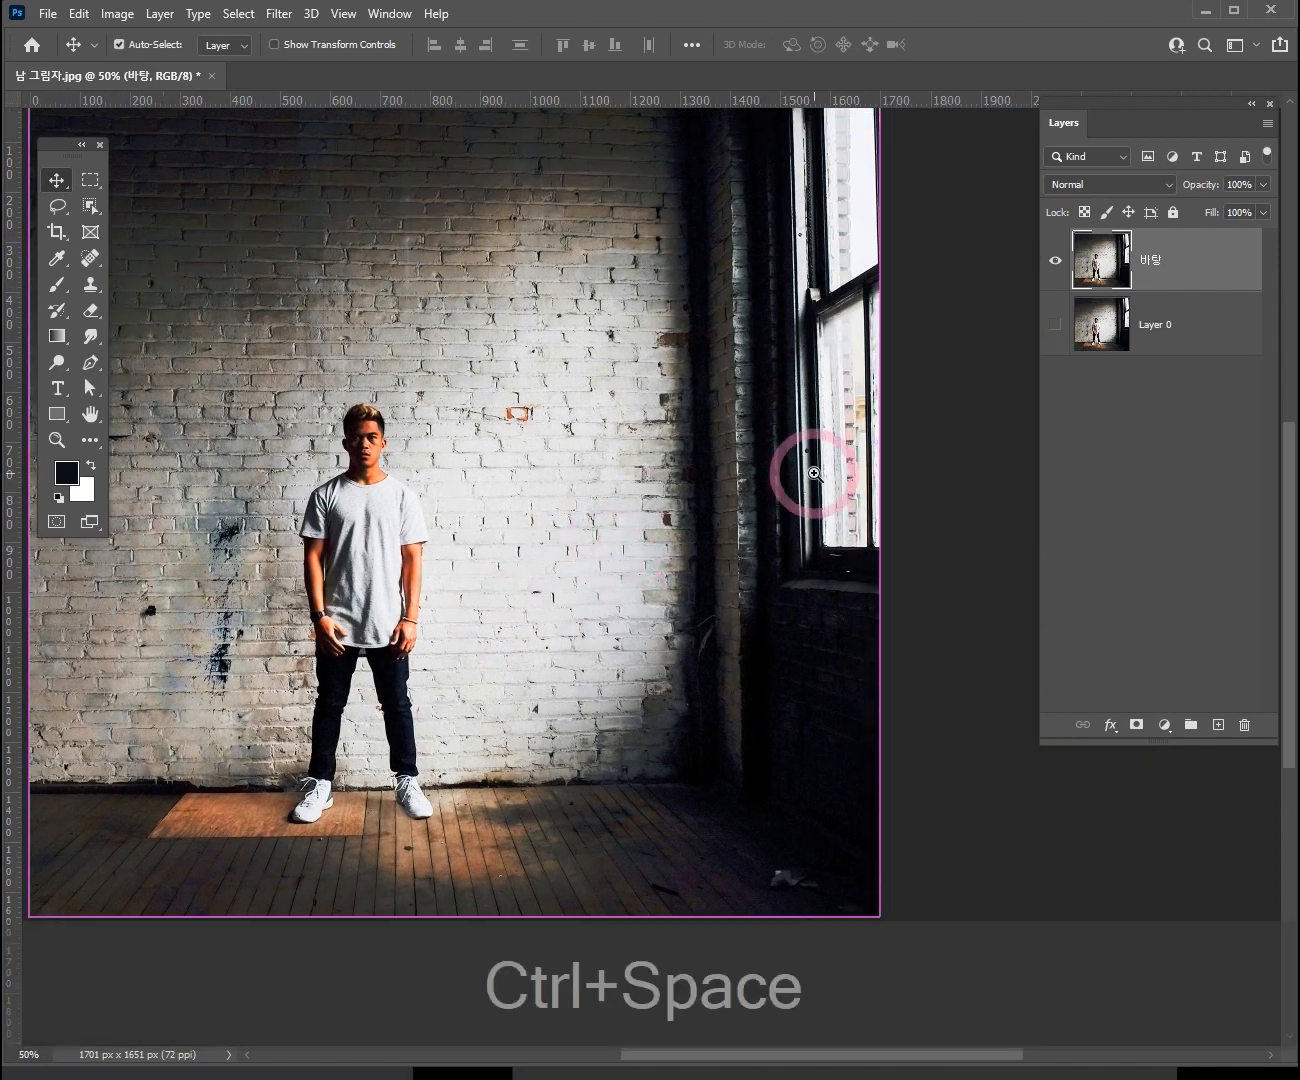
left_click(813, 473, "ctrl")
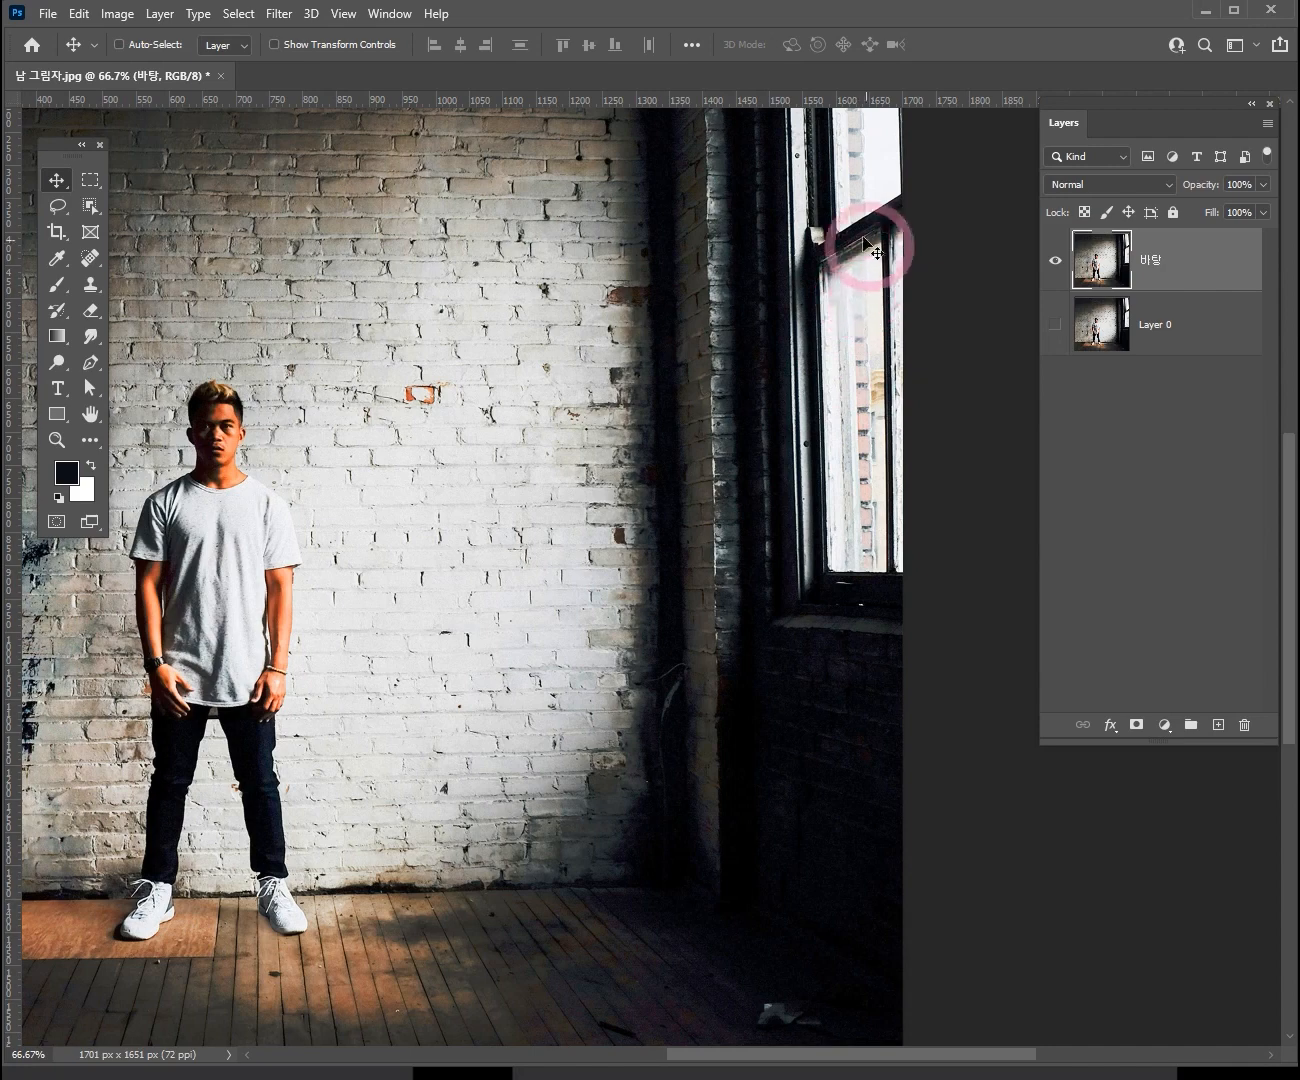
scroll(716, 315, "left", 5)
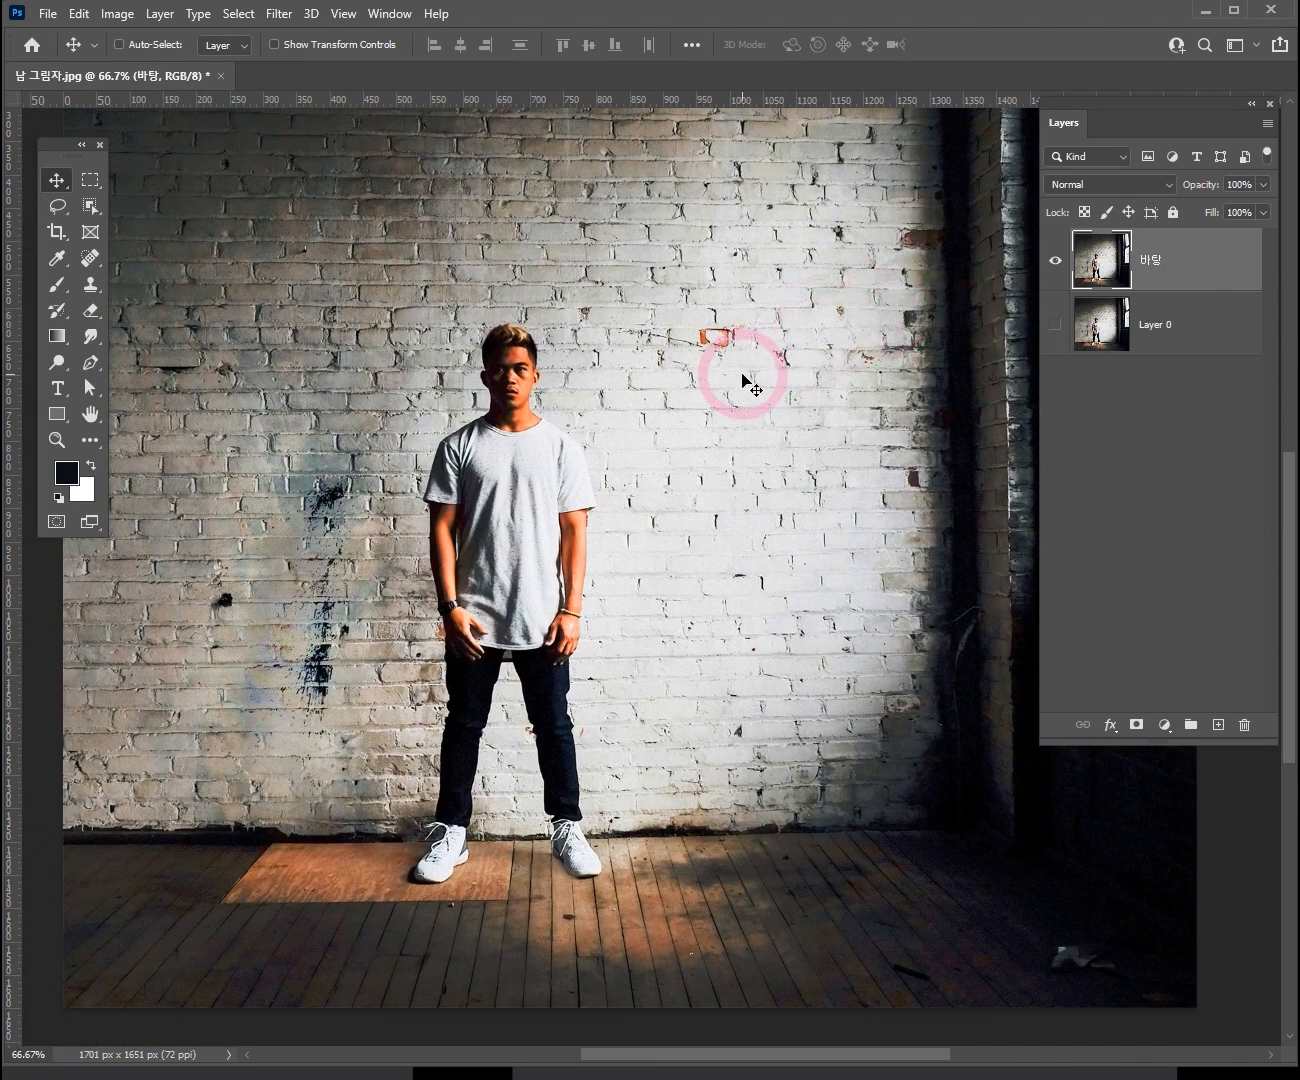
- Activate the Brush tool and set its foreground colour to a bright pinkish red
left_click(64, 289)
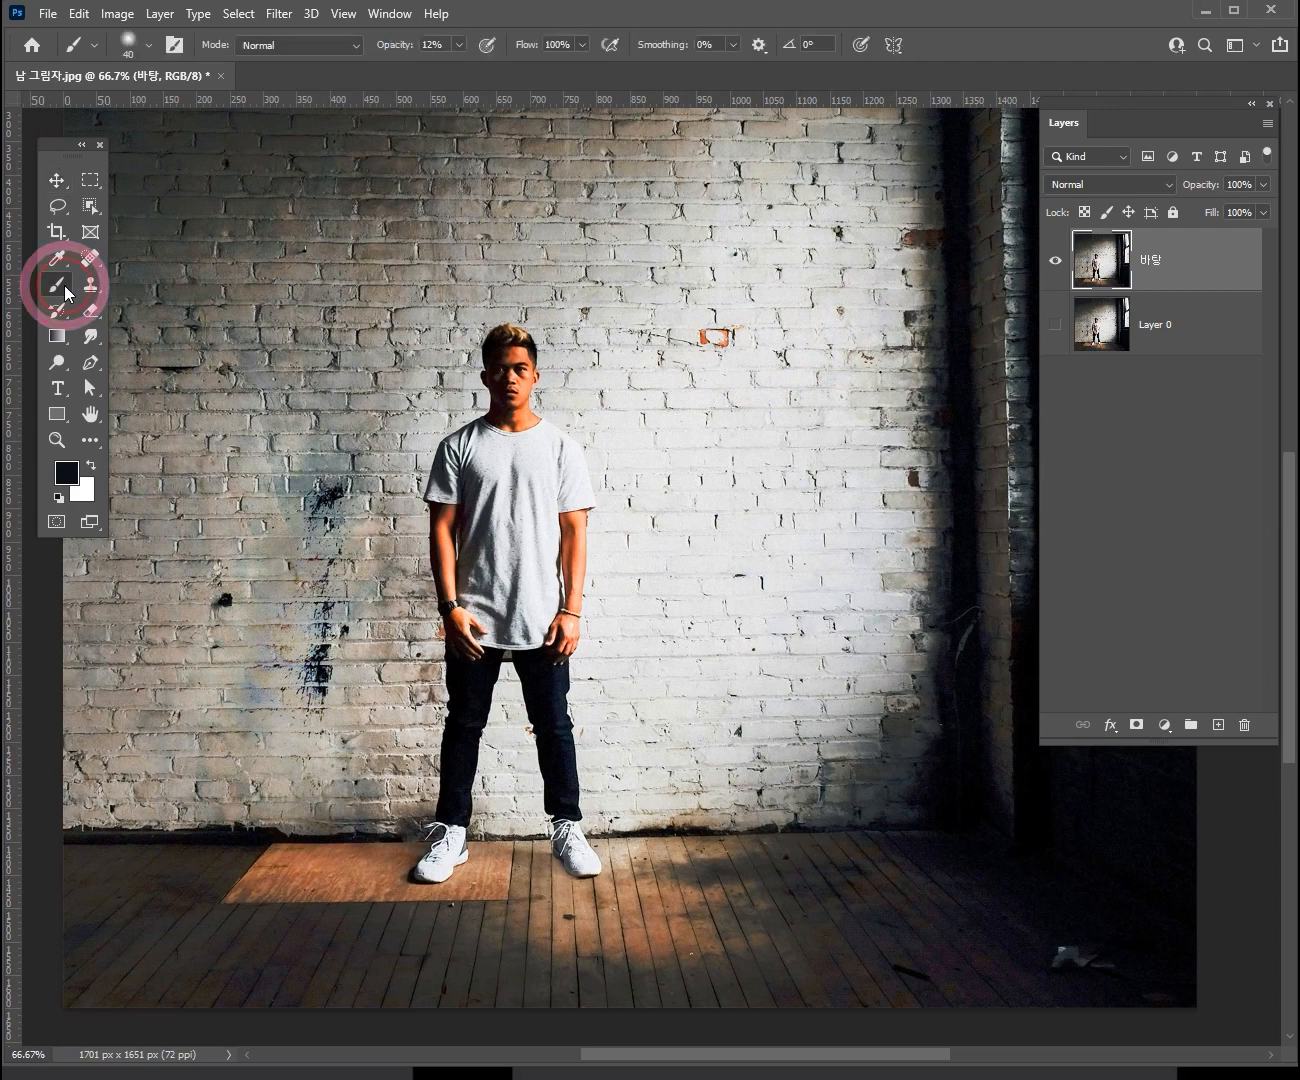
left_click(66, 472)
left_click_drag(1050, 520, 1040, 463)
left_click(990, 487)
left_click(1178, 445)
- Choose a hard round brush tip and set the brush opacity to 100%
left_click(129, 45)
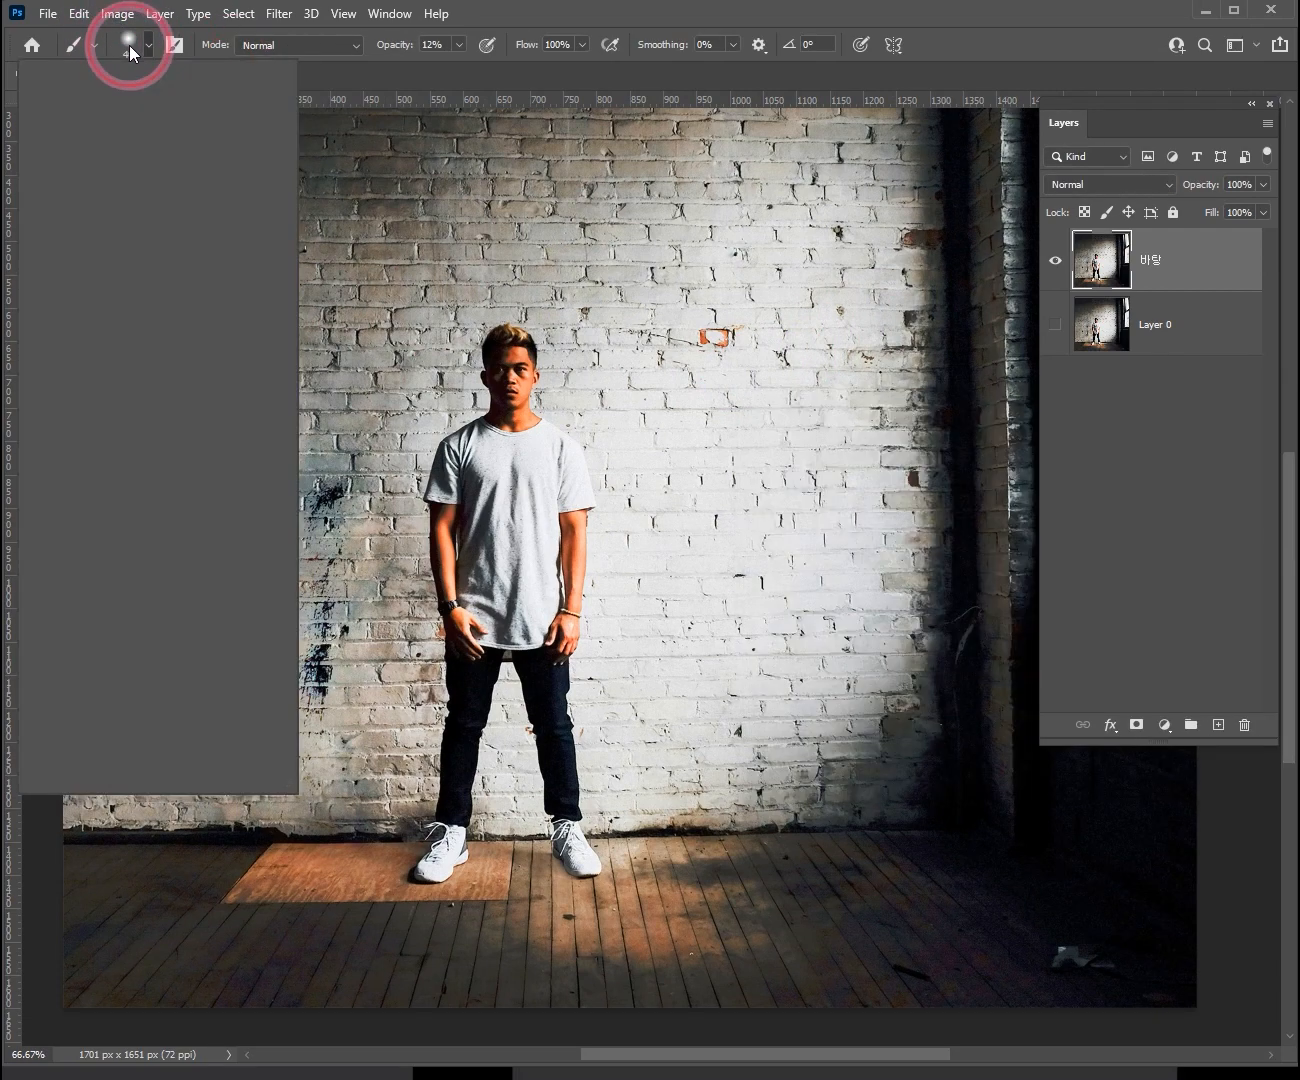
left_click(200, 228)
left_click(459, 43)
mouse_move(458, 66)
left_mouse_down()
mouse_move(520, 79)
mouse_move(629, 68)
left_mouse_up()
left_click(668, 22)
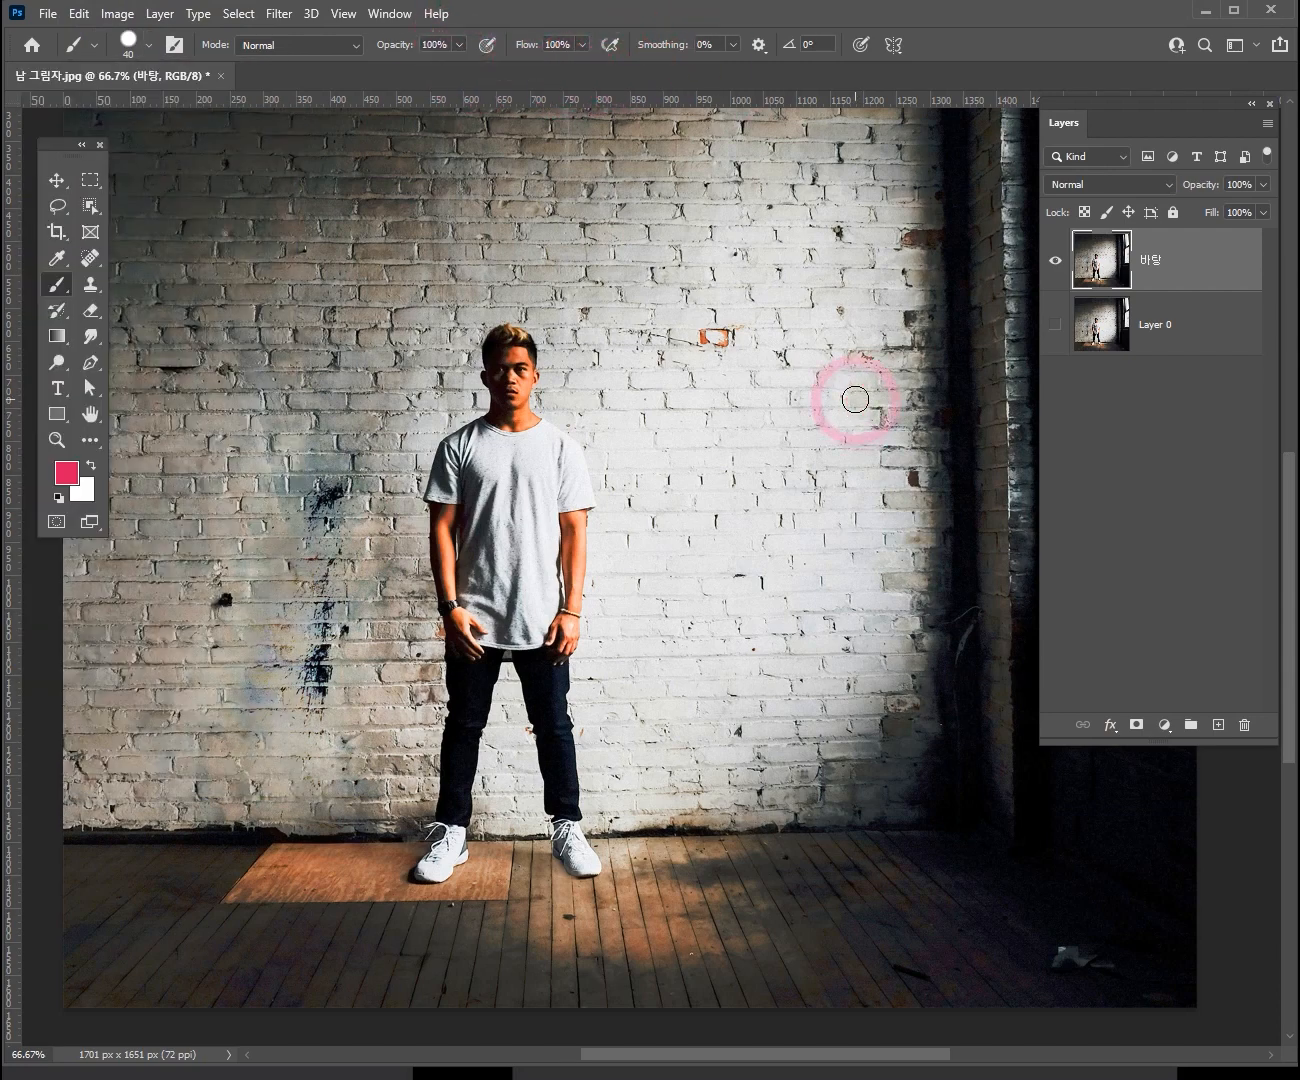
- Paint two large pinkish-red arrows on the 바탕 layer, running from the window across the wall toward the man
left_click_drag(905, 371, 747, 412)
left_click_drag(896, 312, 572, 427)
mouse_move(589, 358)
left_mouse_down()
mouse_move(585, 443)
mouse_move(687, 464)
left_mouse_up()
mouse_move(918, 484)
left_mouse_down()
mouse_move(797, 538)
mouse_move(511, 618)
left_mouse_up()
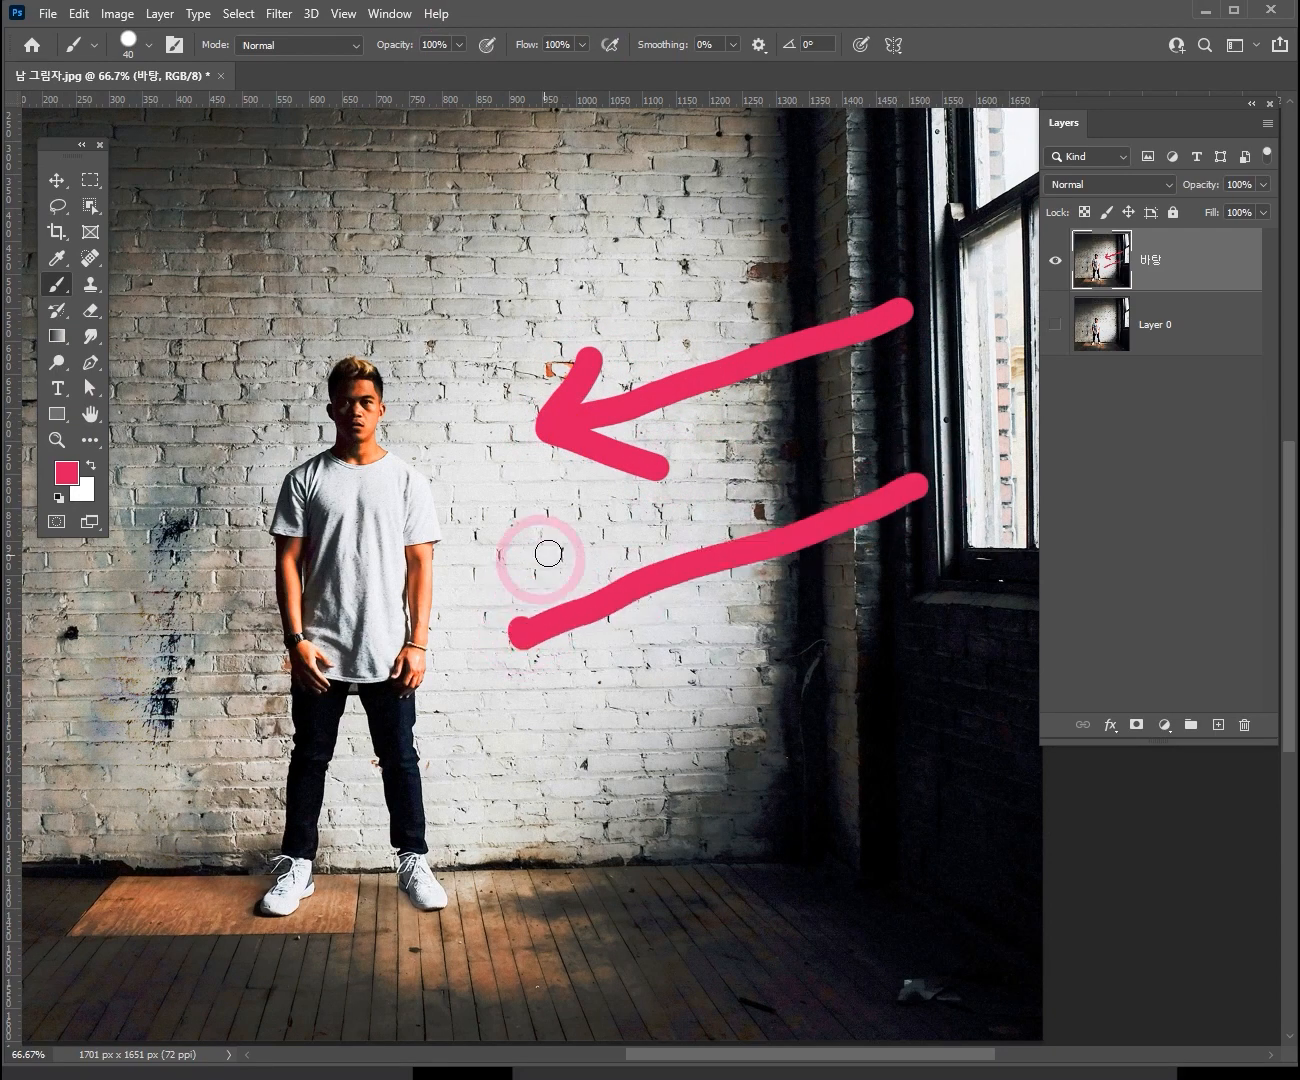
left_click_drag(549, 550, 620, 684)
key("ctrl+space")
left_click(419, 576)
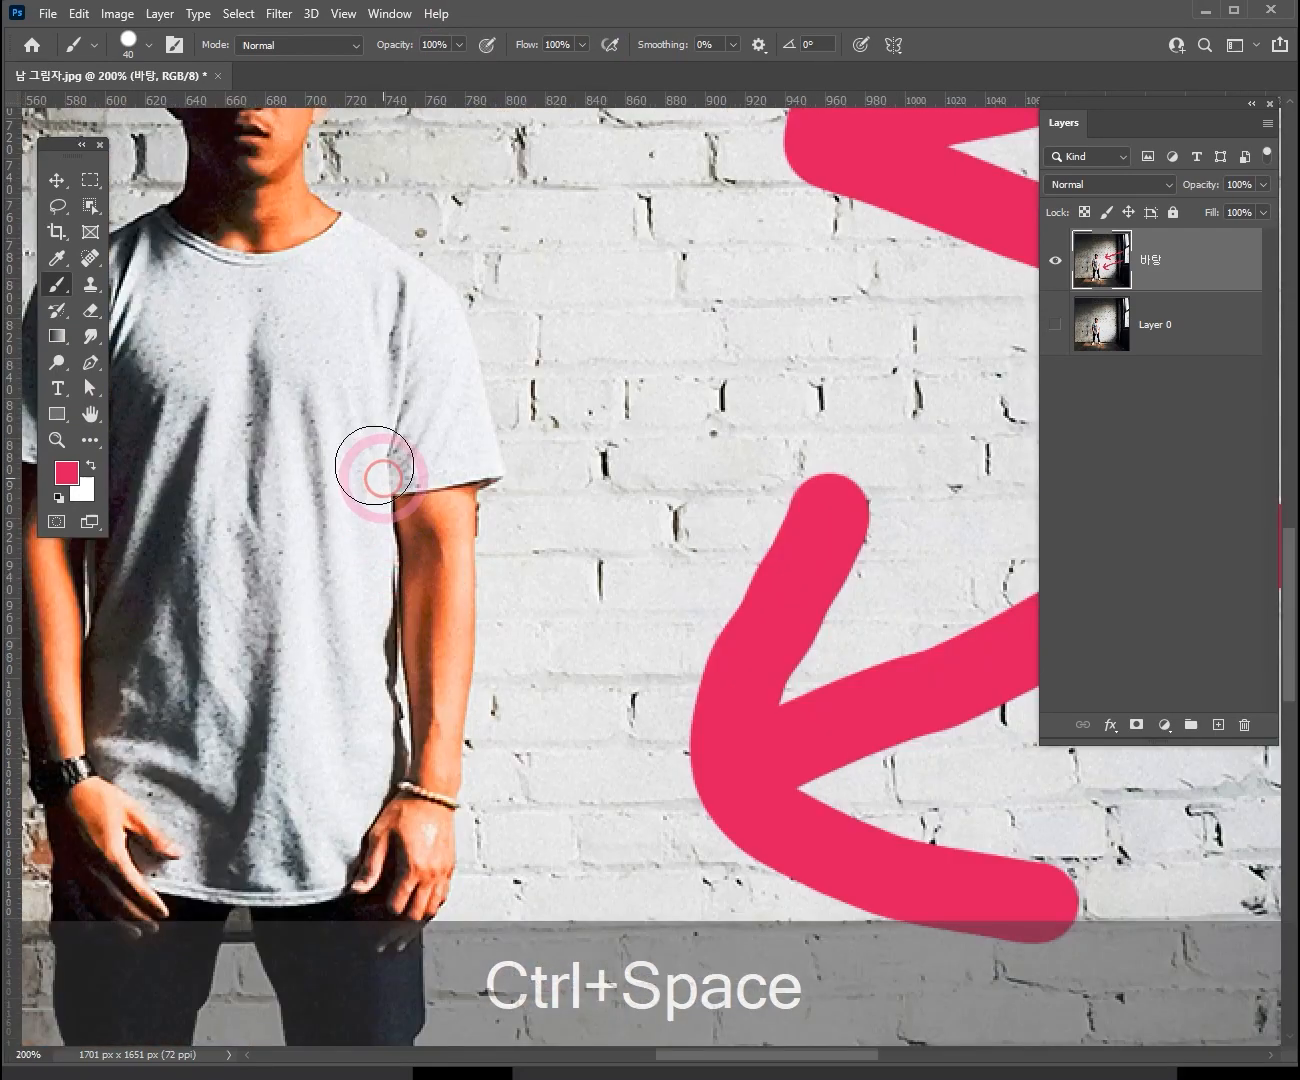
left_click(377, 468)
mouse_move(401, 310)
left_mouse_down()
mouse_move(378, 428)
mouse_move(422, 499)
left_mouse_up()
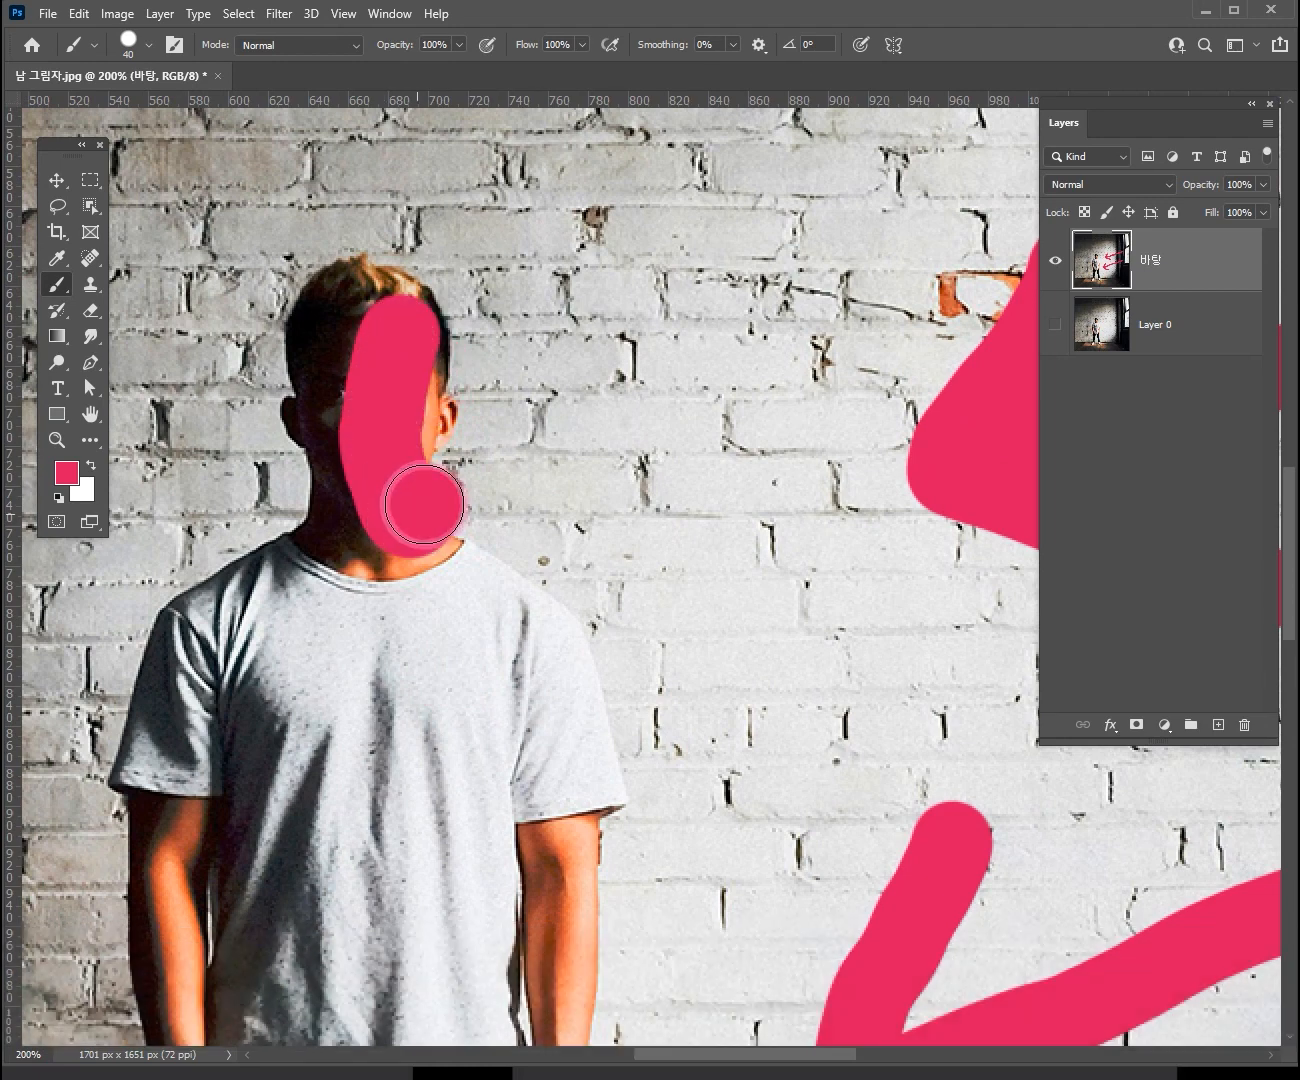
key("ctrl+z")
- Reduce the brush size to 20 px
key("bracketleft")
key("bracketleft")
key("bracketleft")
key("bracketleft")
key("bracketleft")
key("bracketleft")
key("bracketleft")
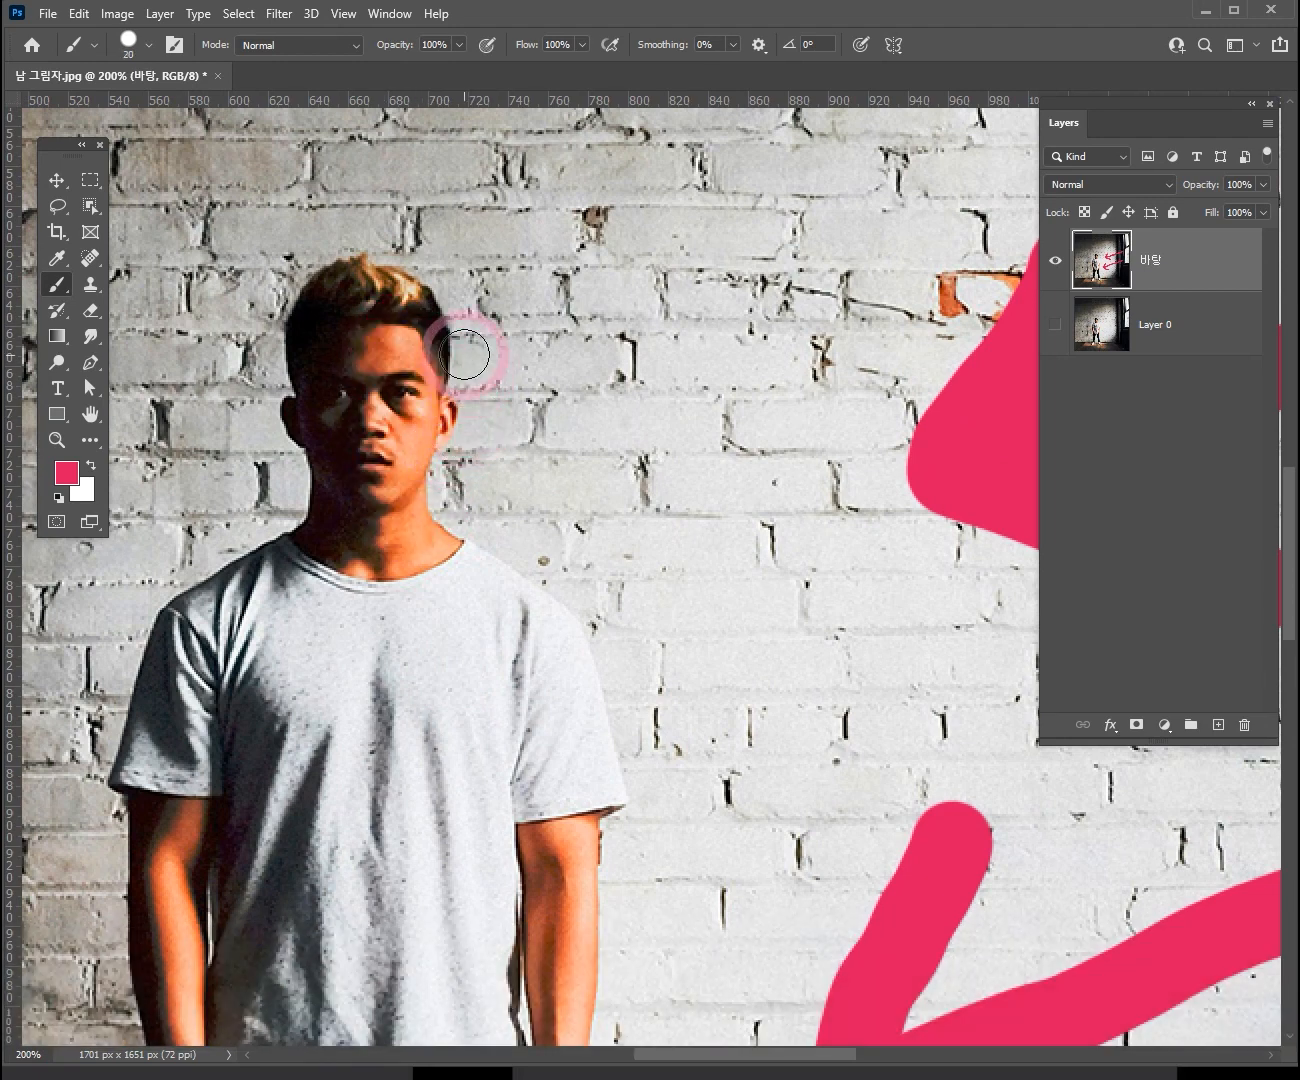
- Paint two thin pinkish-red loops with an 8 px brush, one around each half of the man's face
mouse_move(447, 306)
left_mouse_down()
mouse_move(376, 435)
mouse_move(432, 561)
mouse_move(489, 306)
left_mouse_up()
mouse_move(277, 302)
left_mouse_down()
mouse_move(257, 357)
mouse_move(272, 535)
mouse_move(295, 553)
mouse_move(343, 405)
mouse_move(322, 324)
mouse_move(296, 344)
left_mouse_up()
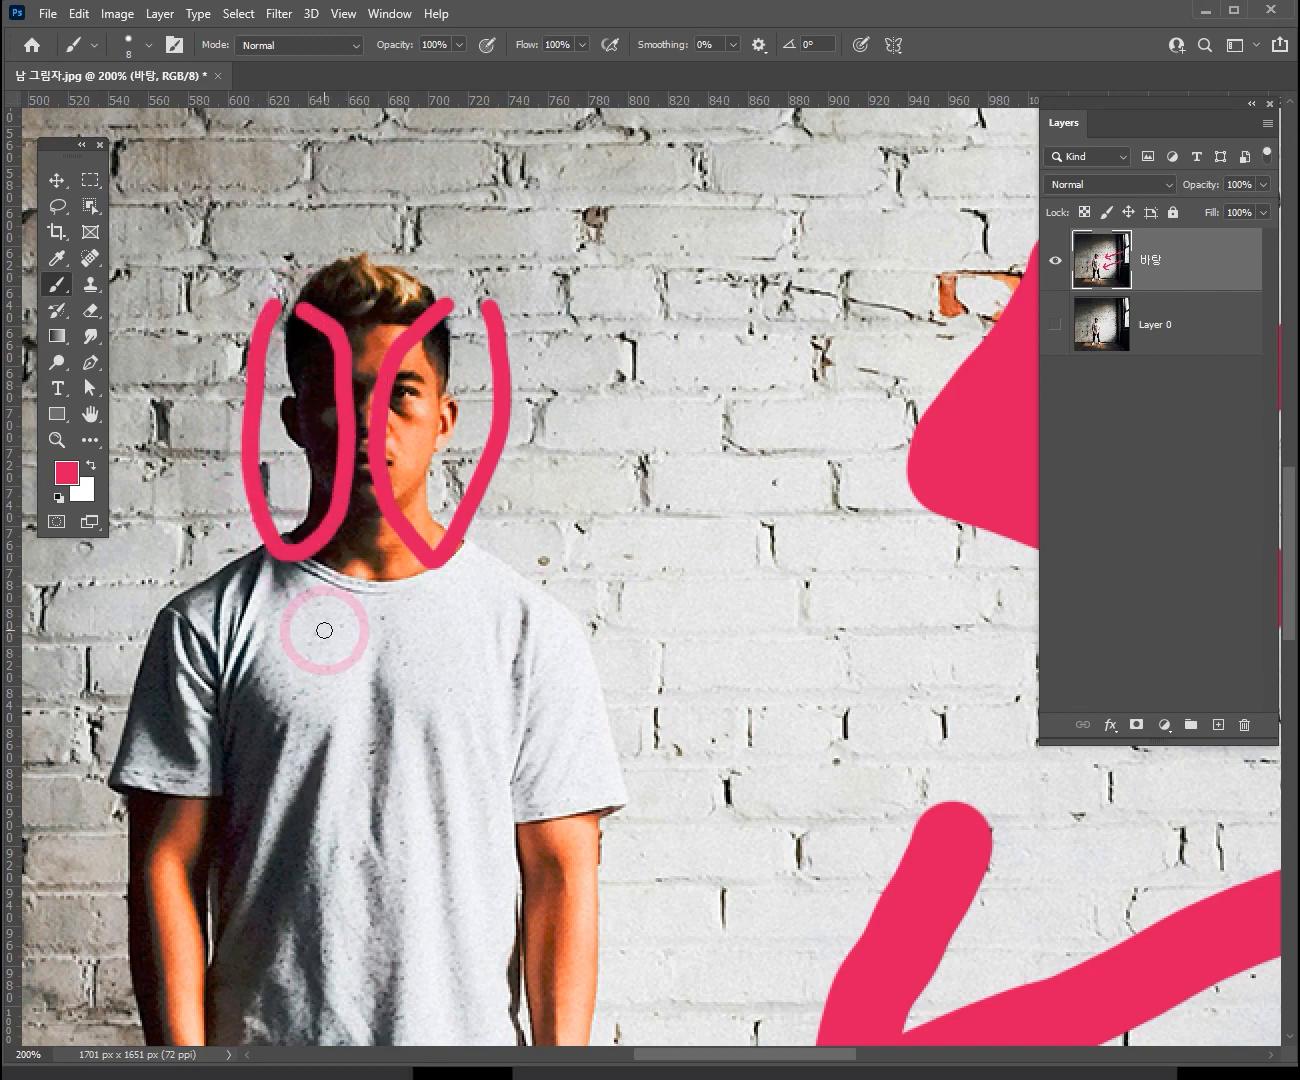
left_click(550, 705, "ctrl+alt")
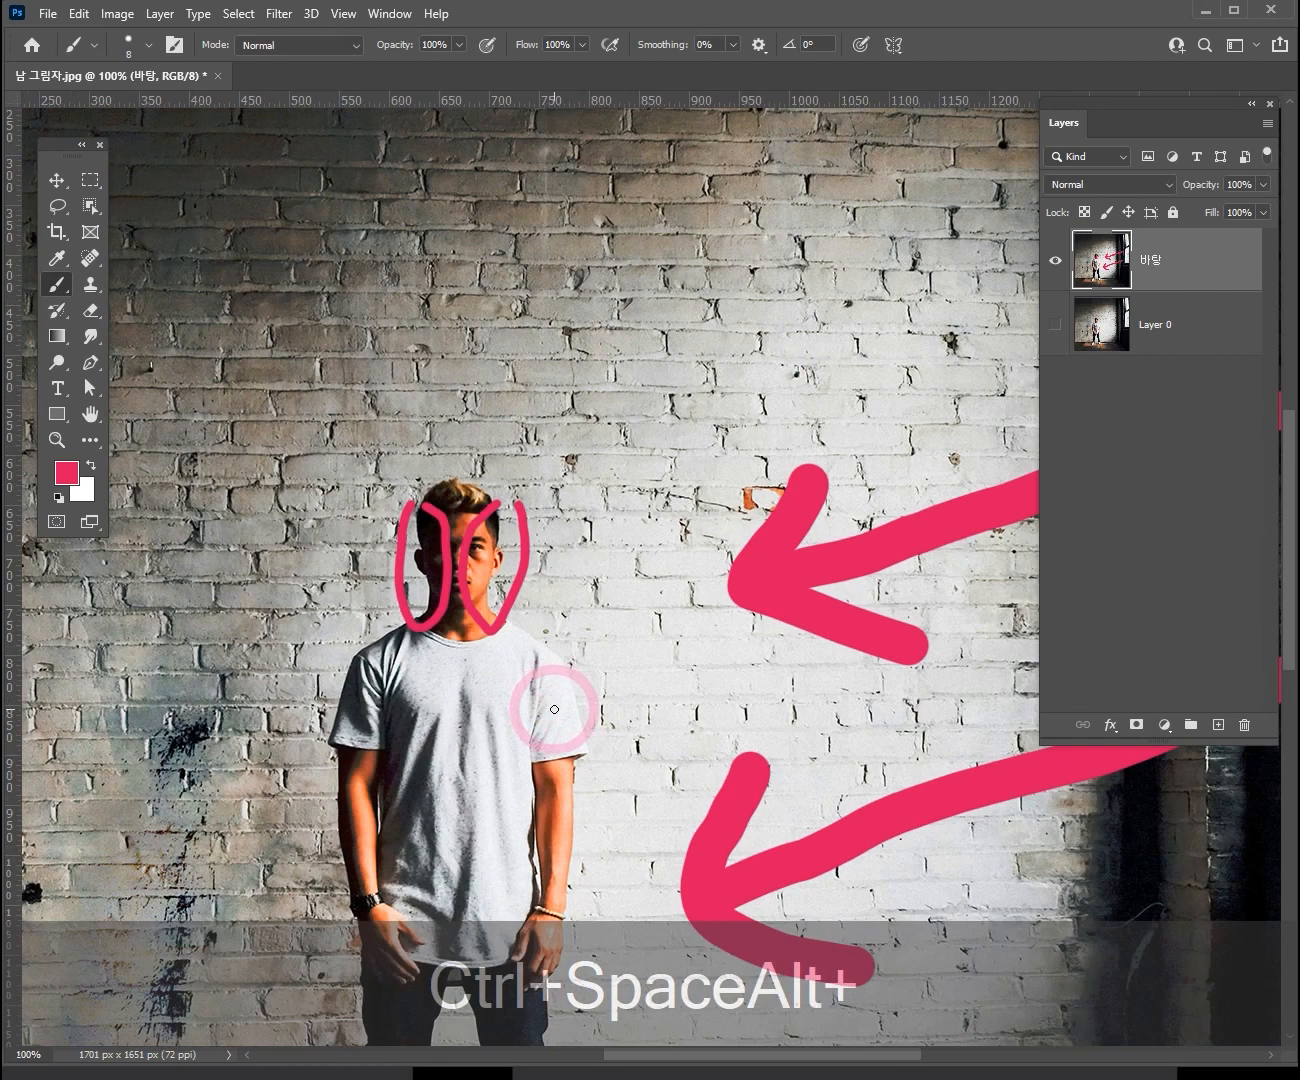
- Undo all brush strokes on the 바탕 layer, including the face loops and both large arrows
key("ctrl+d")
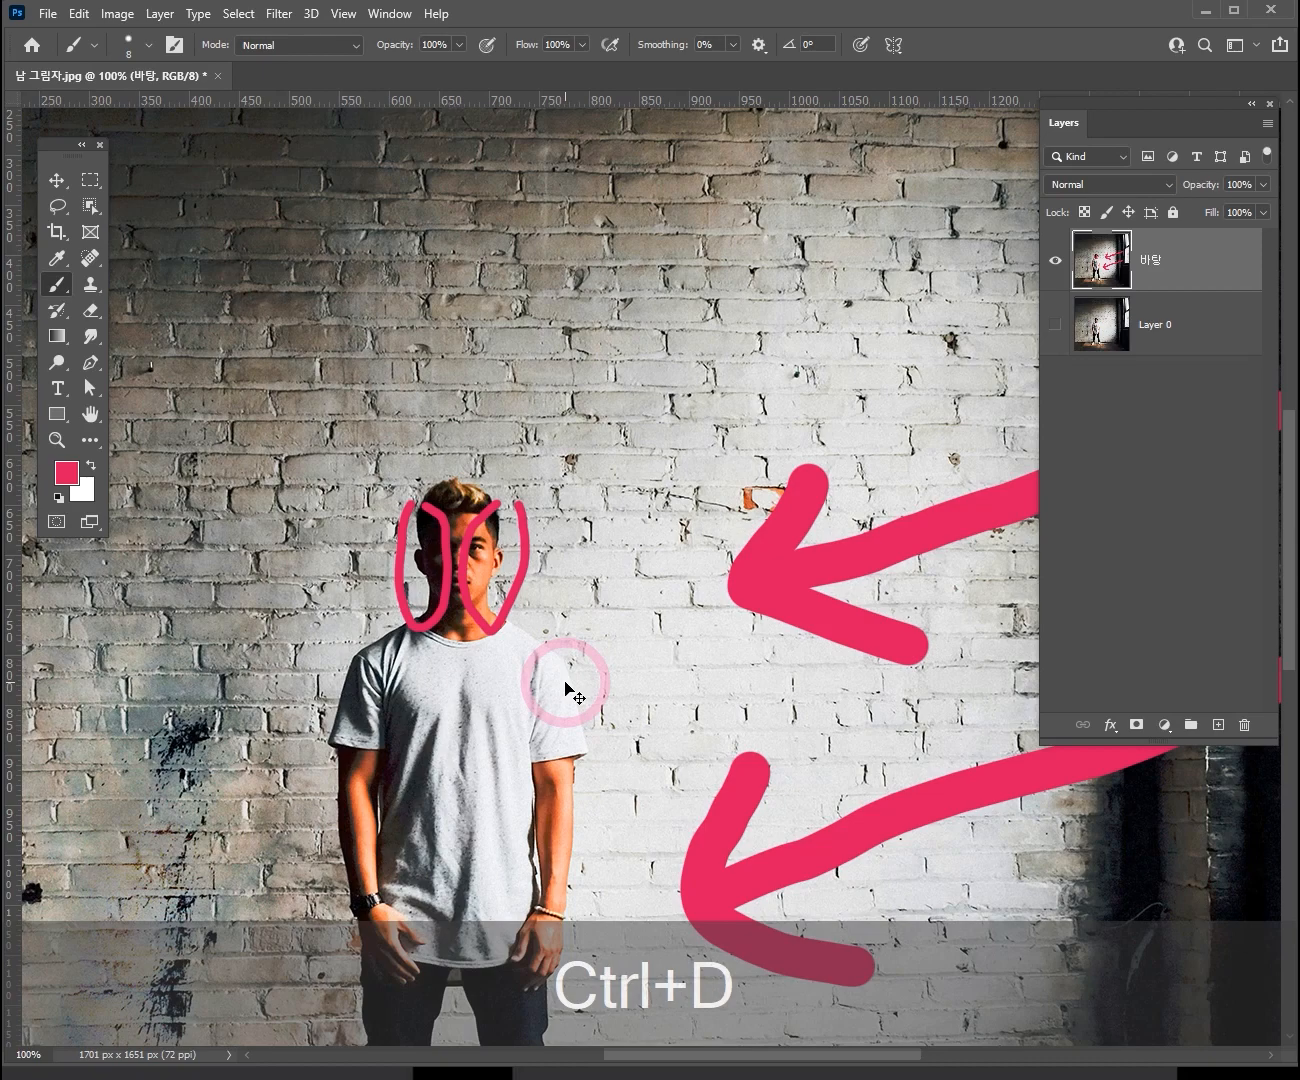
key("ctrl+z")
key("ctrl+z")
key("ctrl+z")
key("ctrl+z")
key("ctrl+z")
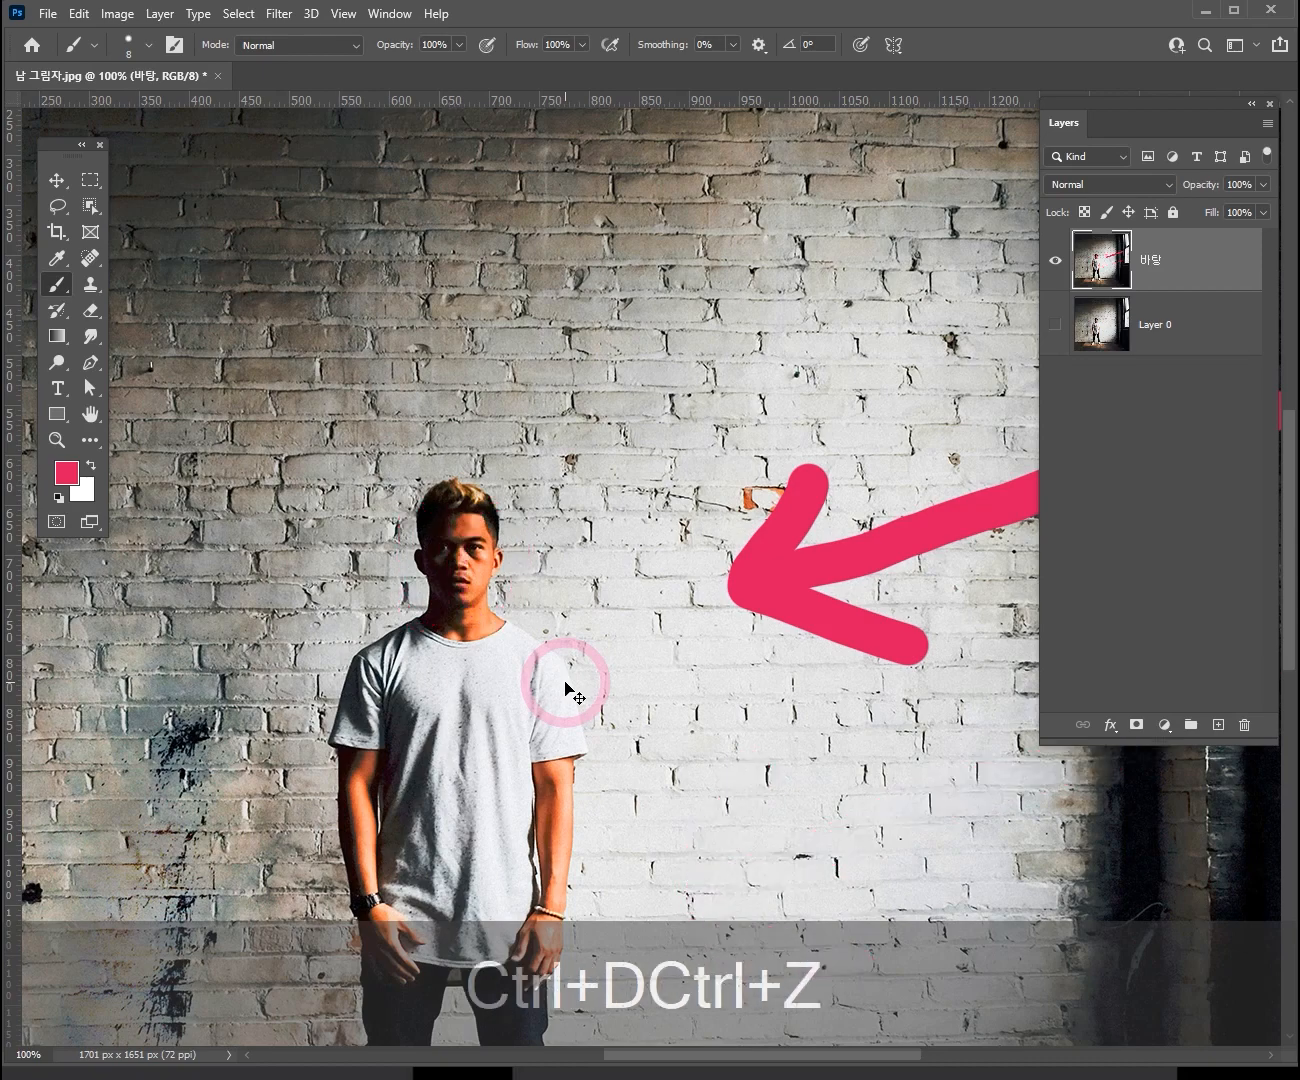
key("ctrl+z")
- Enlarge the brush to 60 px
left_click_drag(599, 717, 638, 537)
left_click(656, 653, "alt")
left_click_drag(704, 730, 687, 627)
left_click(589, 676, "ctrl")
left_click_drag(589, 677, 792, 618)
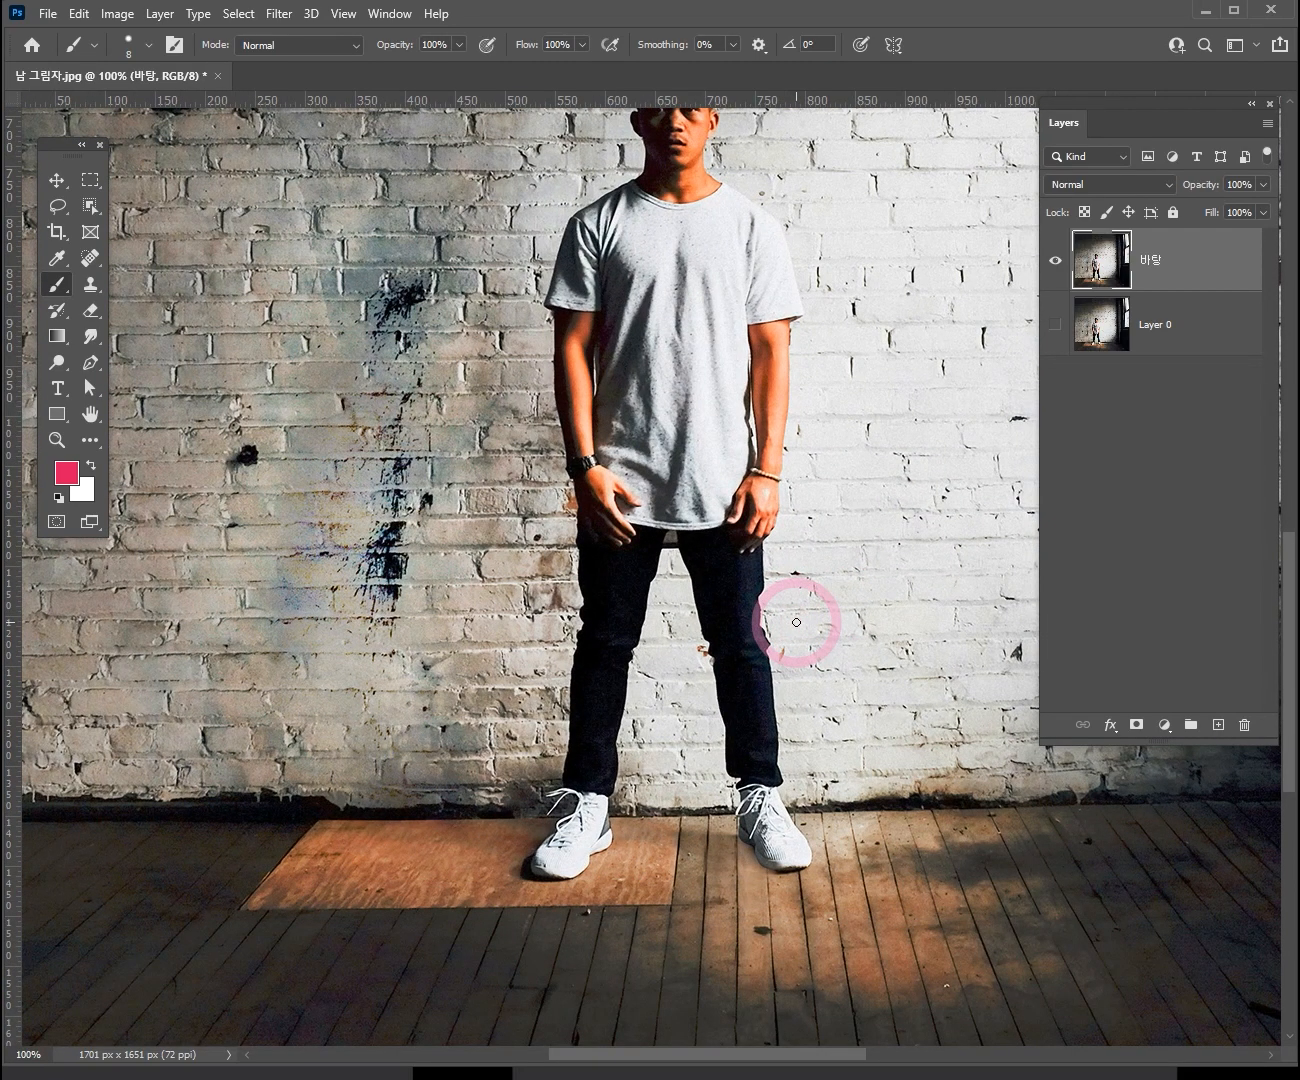
key("bracketleft")
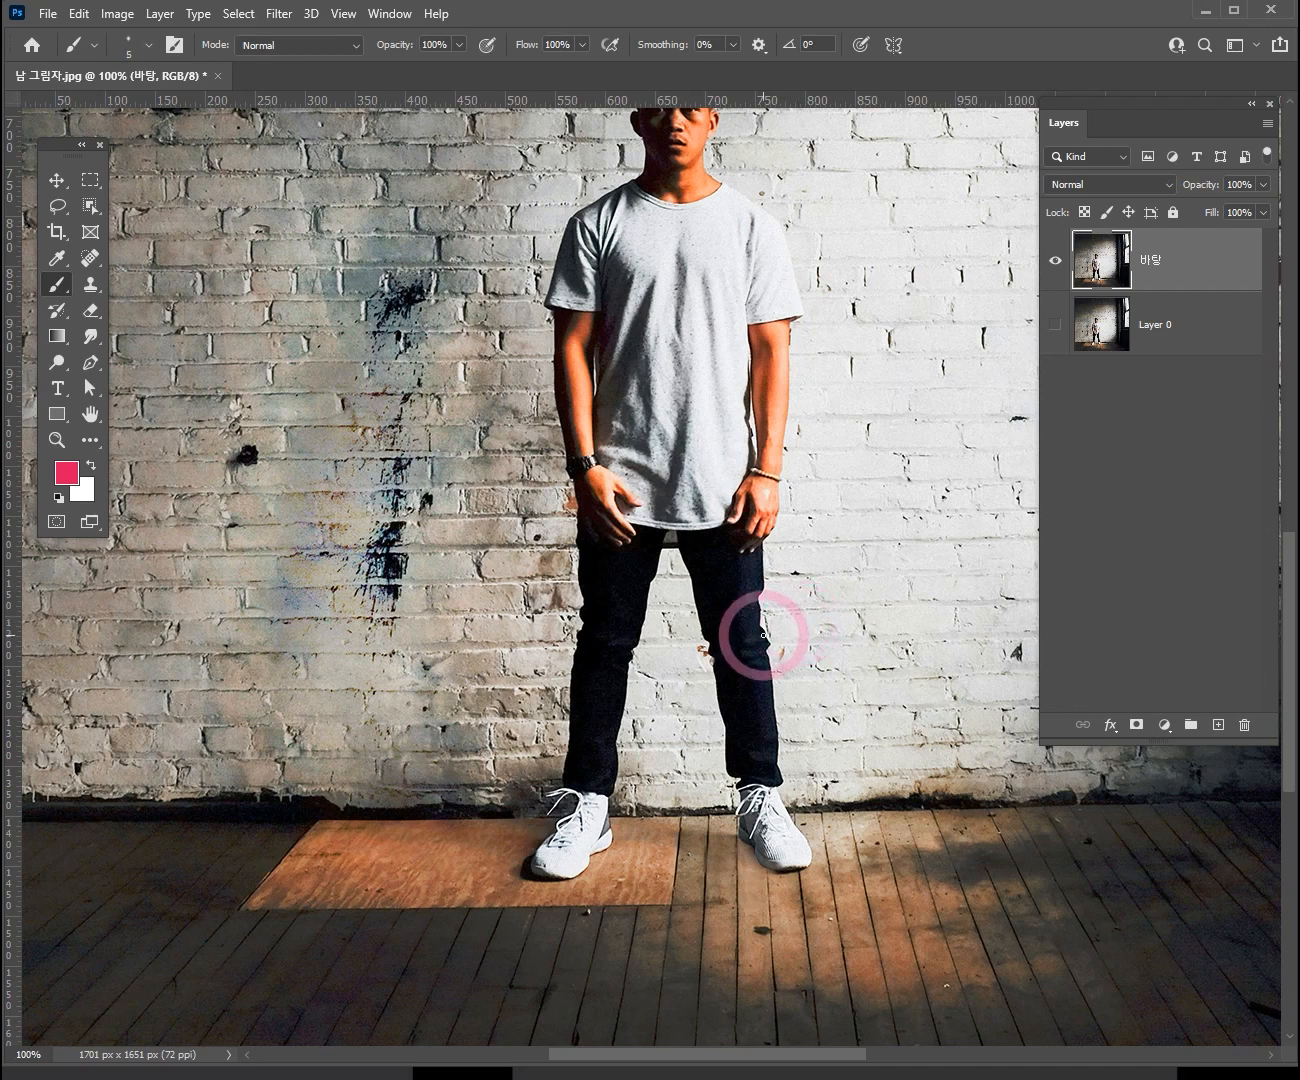
key("bracketright")
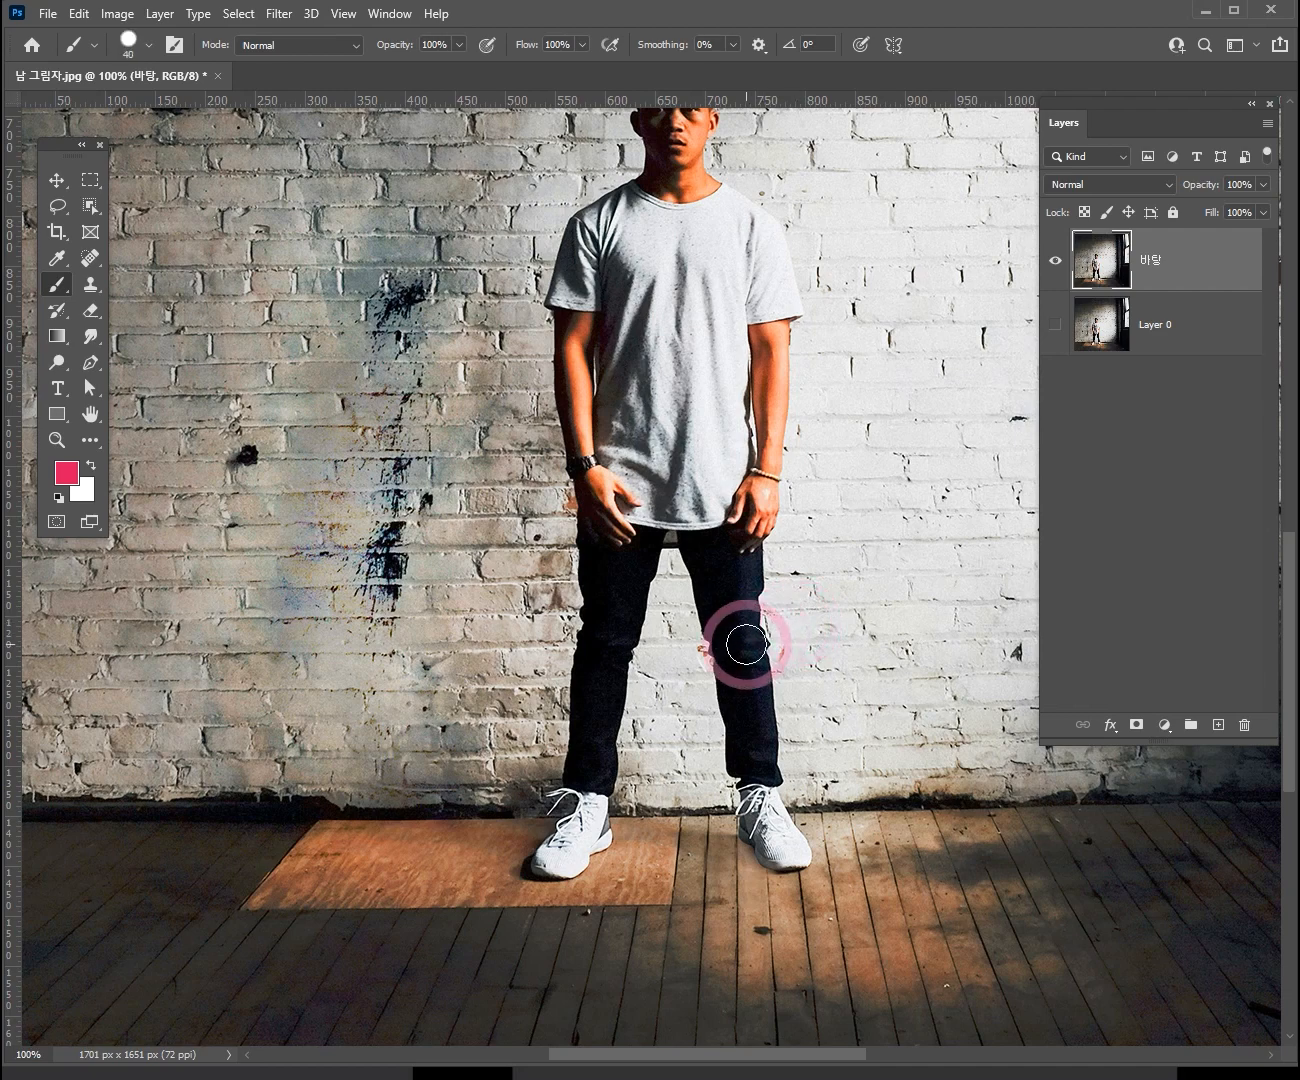
key("bracketright")
left_click_drag(673, 615, 585, 683)
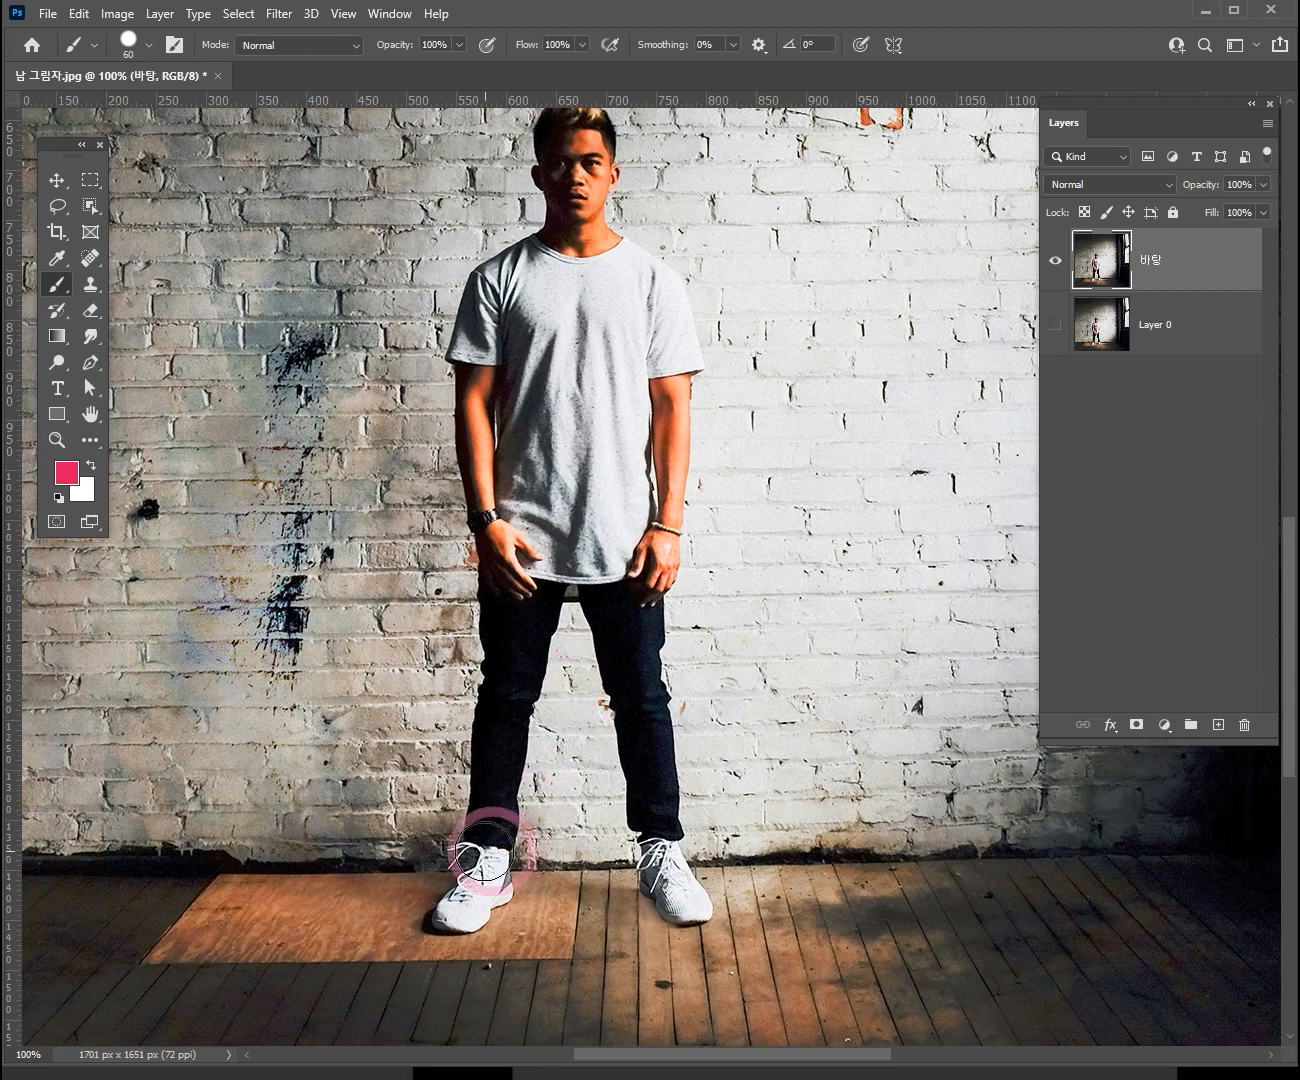
left_click_drag(653, 438, 418, 519)
left_click(583, 623, "ctrl+alt")
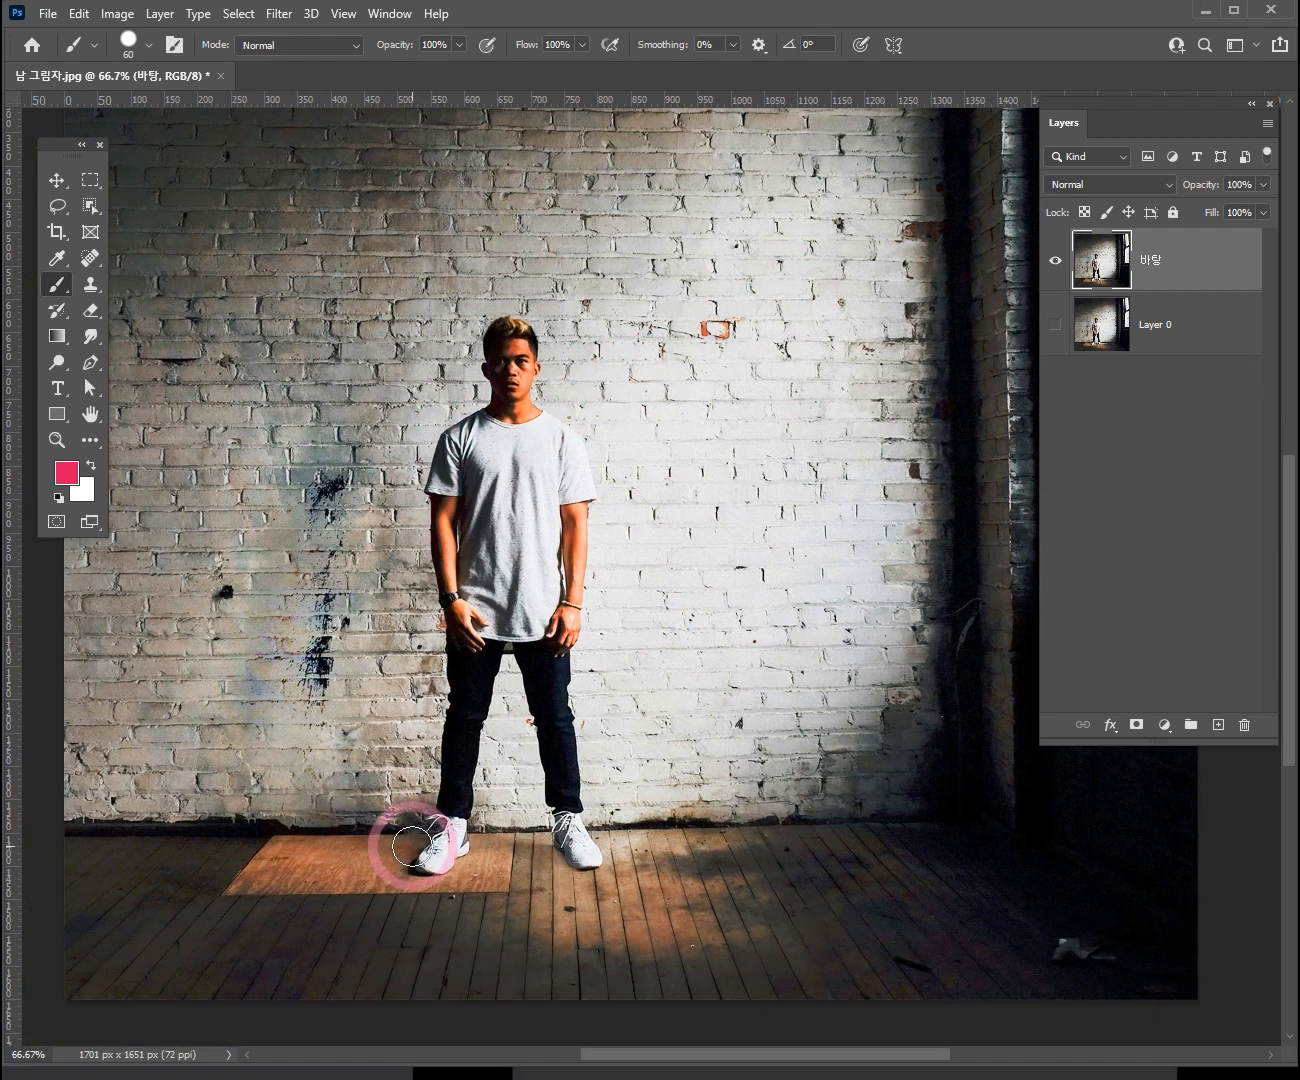
- Paint a solid pinkish-red human silhouette on the wall beside the man with a 45 px brush, its feet meeting his shoes
left_click_drag(360, 840, 465, 870)
left_click_drag(553, 862, 497, 830)
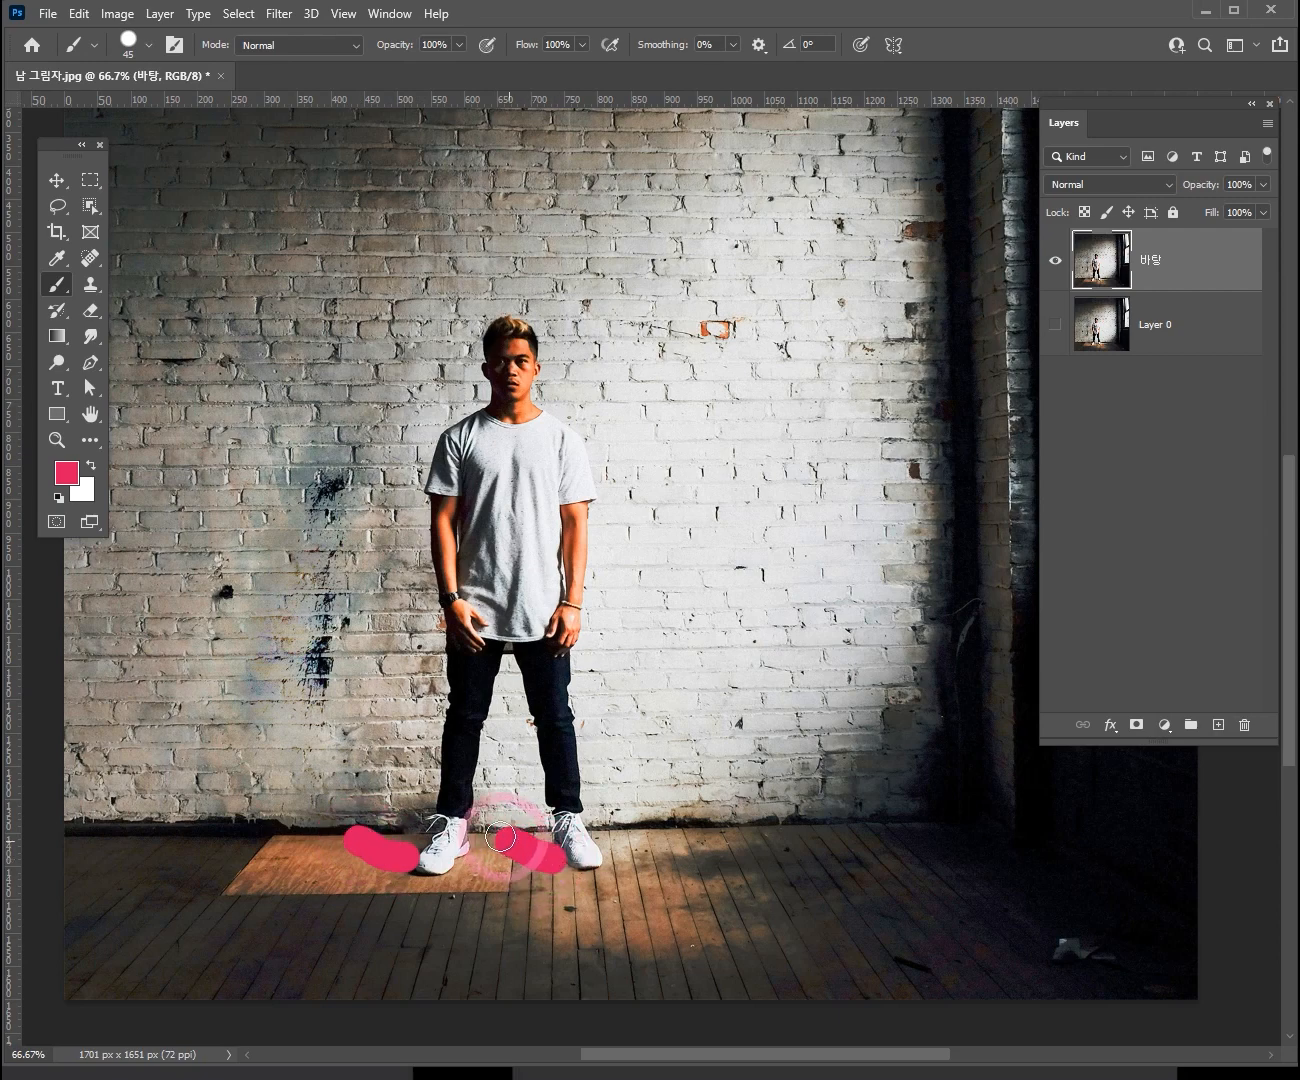
mouse_move(349, 827)
left_mouse_down()
mouse_move(386, 696)
mouse_move(450, 760)
mouse_move(462, 813)
left_mouse_up()
key("ctrl+z")
left_click_drag(370, 845, 360, 731)
mouse_move(488, 826)
left_mouse_down()
mouse_move(421, 727)
mouse_move(345, 720)
mouse_move(333, 556)
mouse_move(411, 597)
mouse_move(419, 709)
mouse_move(393, 723)
mouse_move(346, 582)
mouse_move(389, 662)
mouse_move(395, 710)
mouse_move(381, 589)
mouse_move(326, 569)
mouse_move(280, 600)
mouse_move(400, 541)
mouse_move(484, 619)
mouse_move(345, 525)
mouse_move(363, 475)
mouse_move(373, 519)
mouse_move(296, 618)
mouse_move(284, 676)
left_mouse_up()
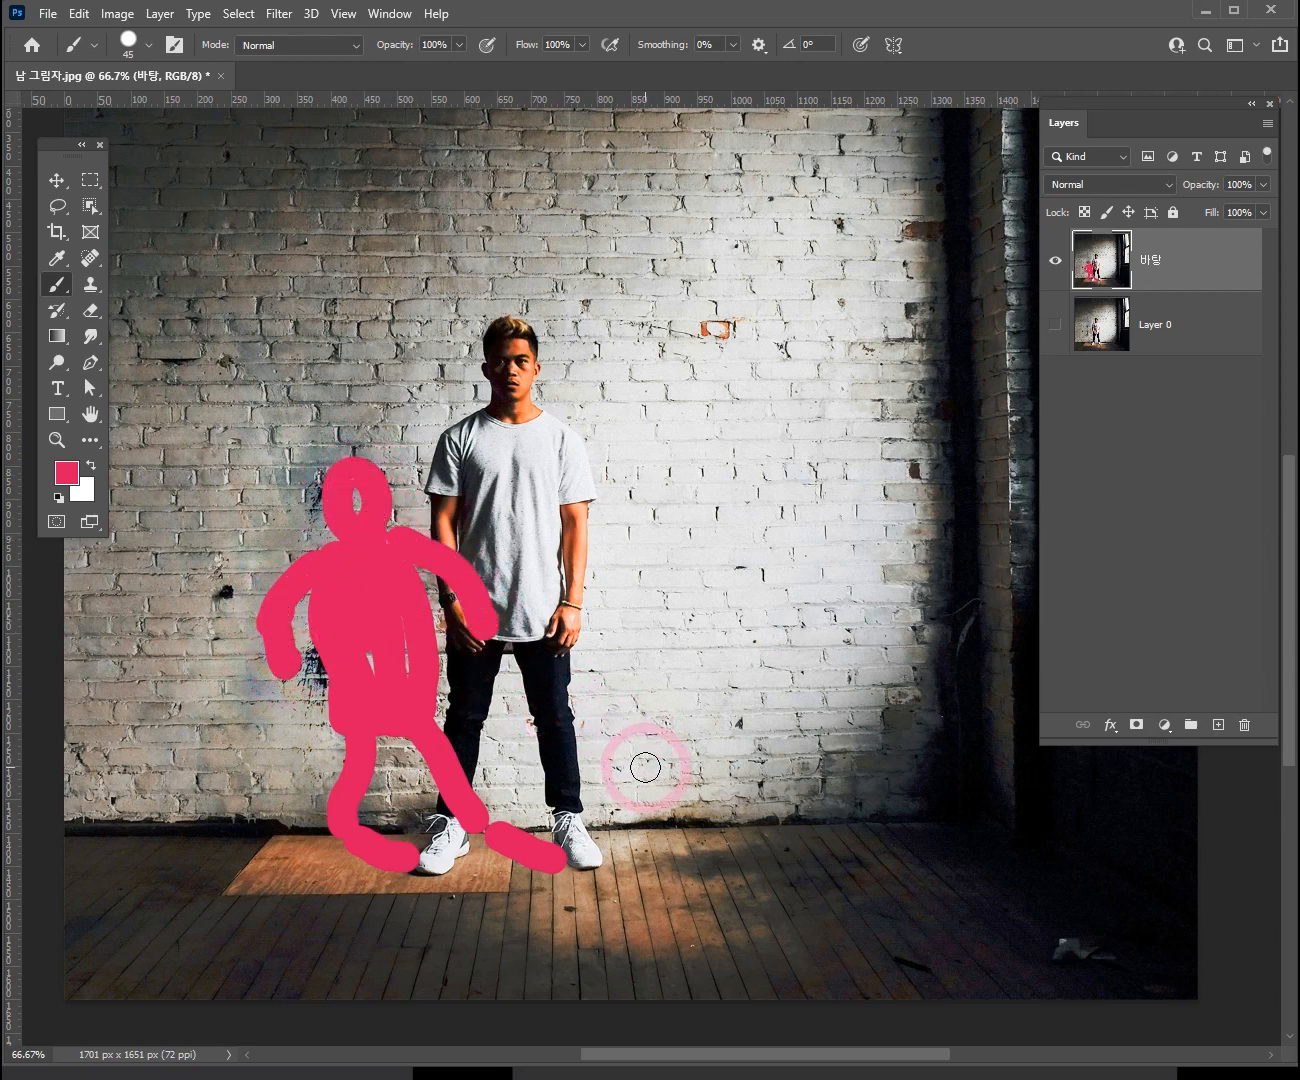
left_click_drag(357, 489, 356, 515)
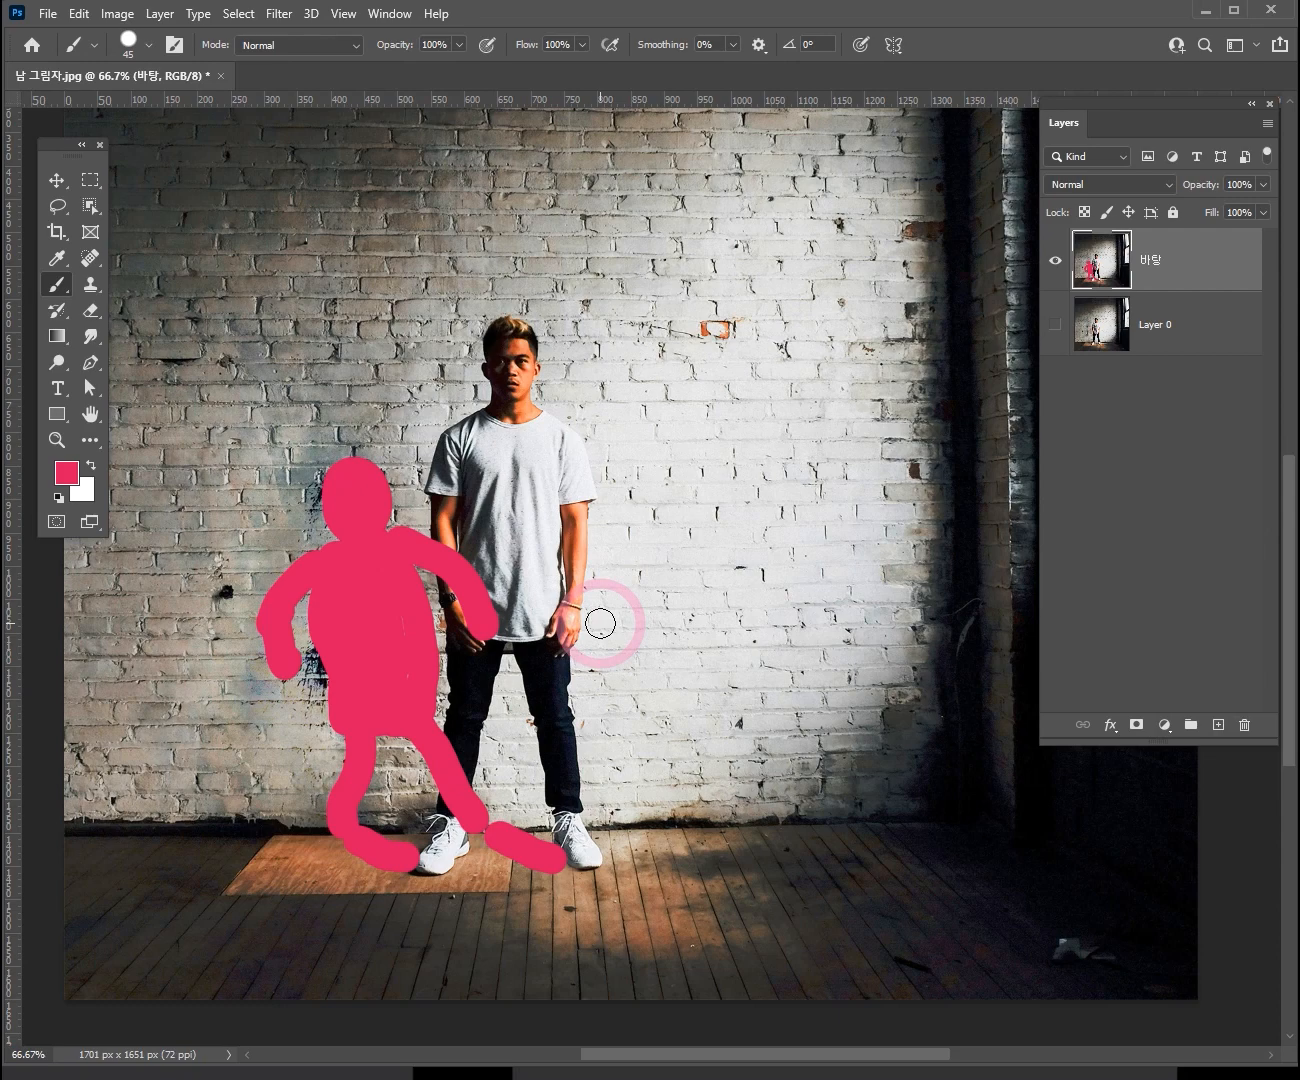
- Undo all strokes of the painted silhouette and feet
key("ctrl")
key("ctrl+z")
key("ctrl+z")
key("ctrl+z")
key("ctrl+z")
key("ctrl+z")
key("ctrl+z")
key("ctrl+z")
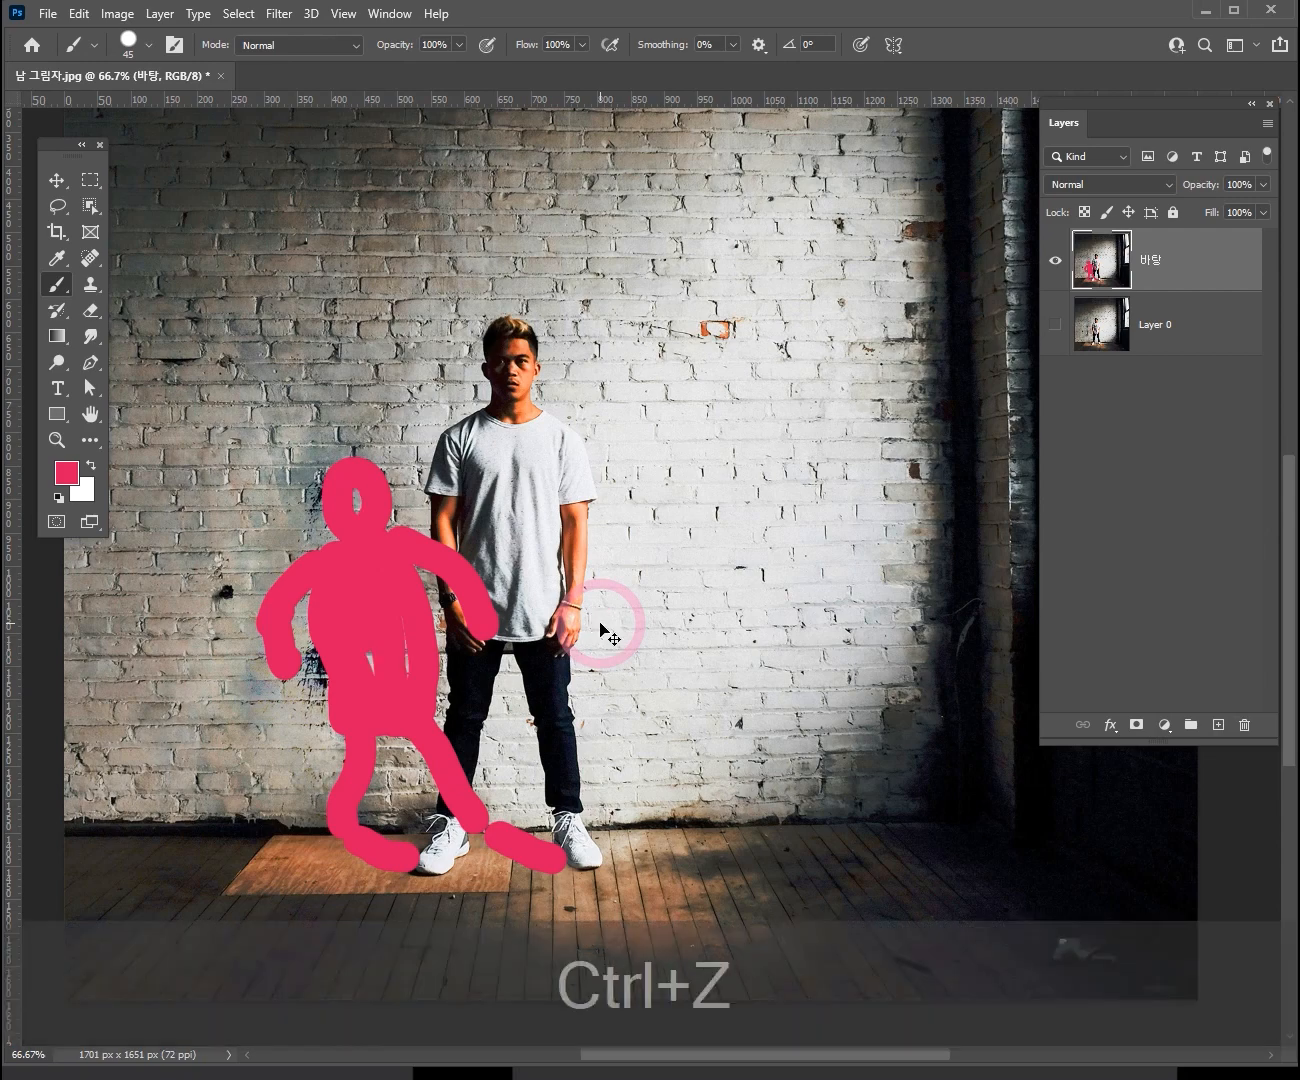
key("ctrl+z")
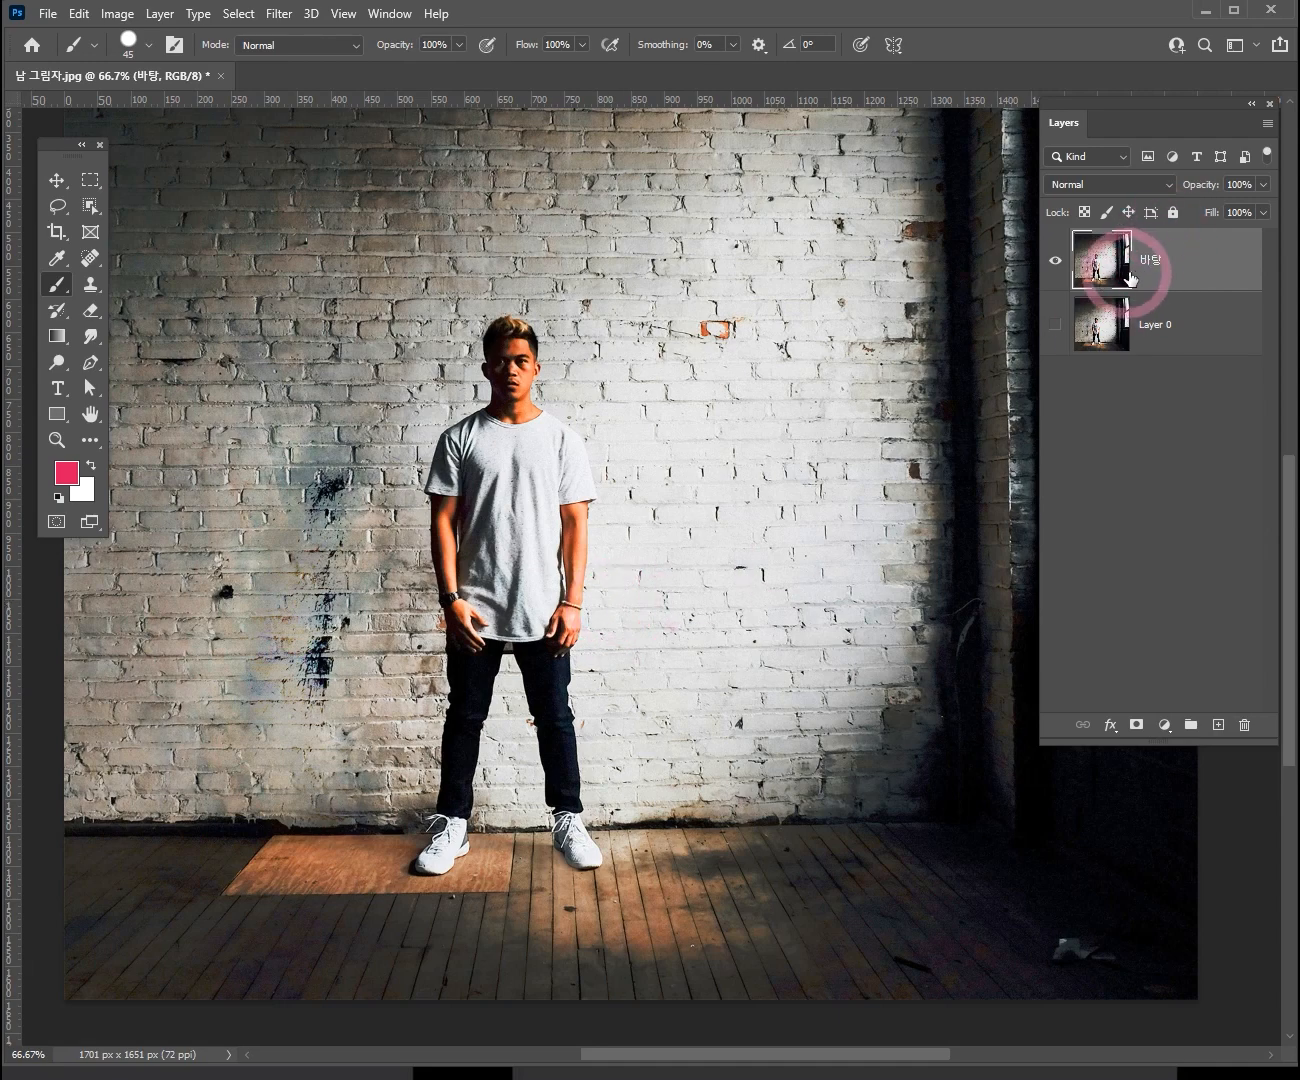
- Activate the Elliptical Marquee tool with a feather of 30 px
left_click(469, 632, "ctrl")
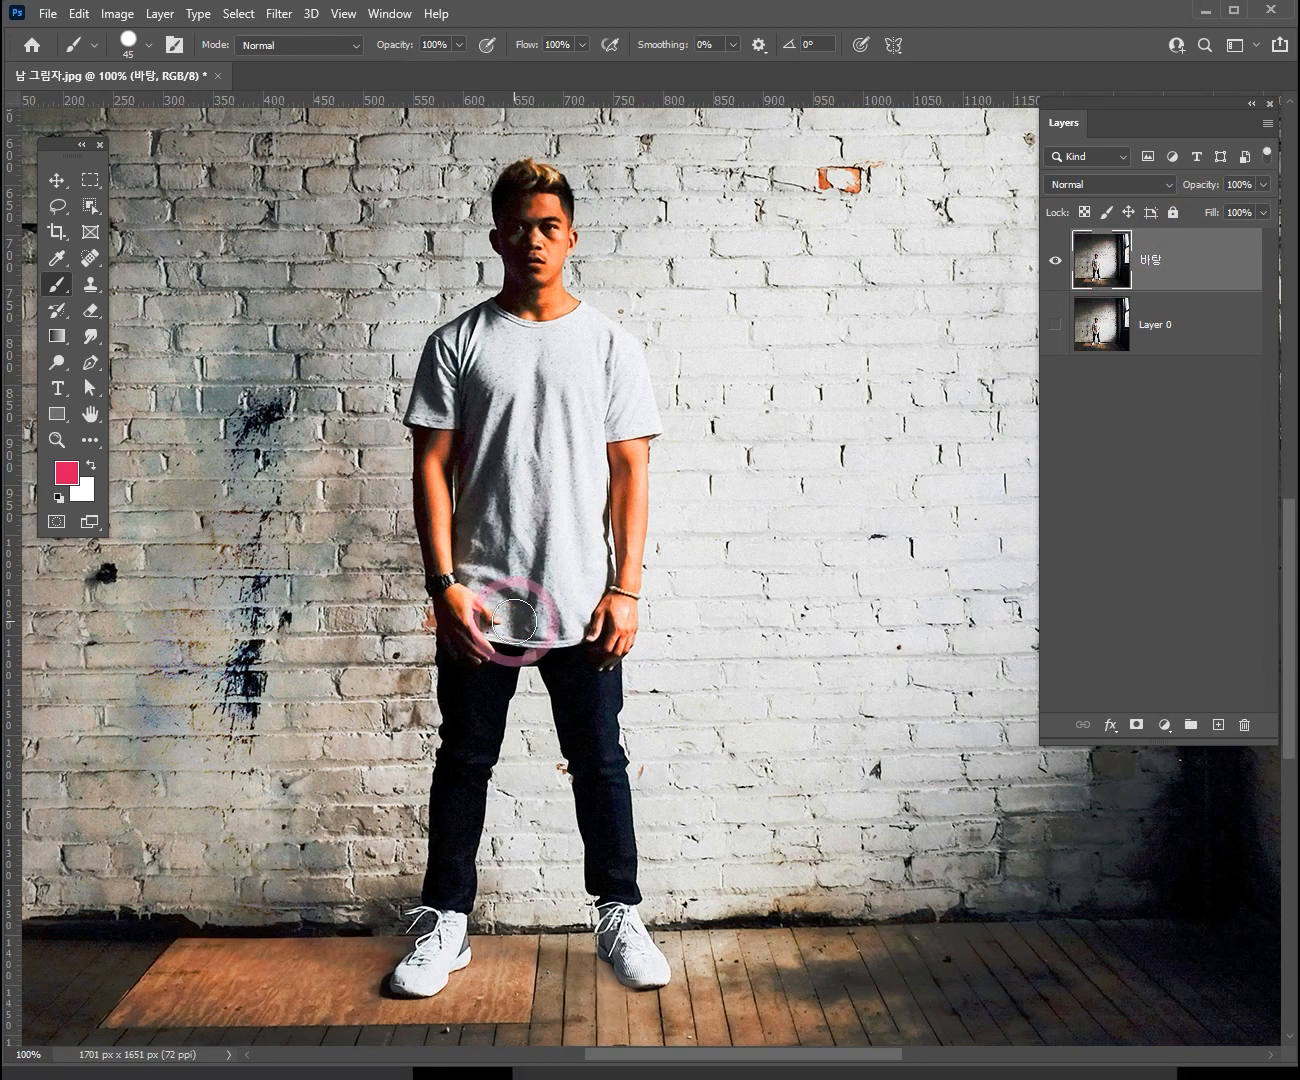
left_click(542, 652, "ctrl+alt")
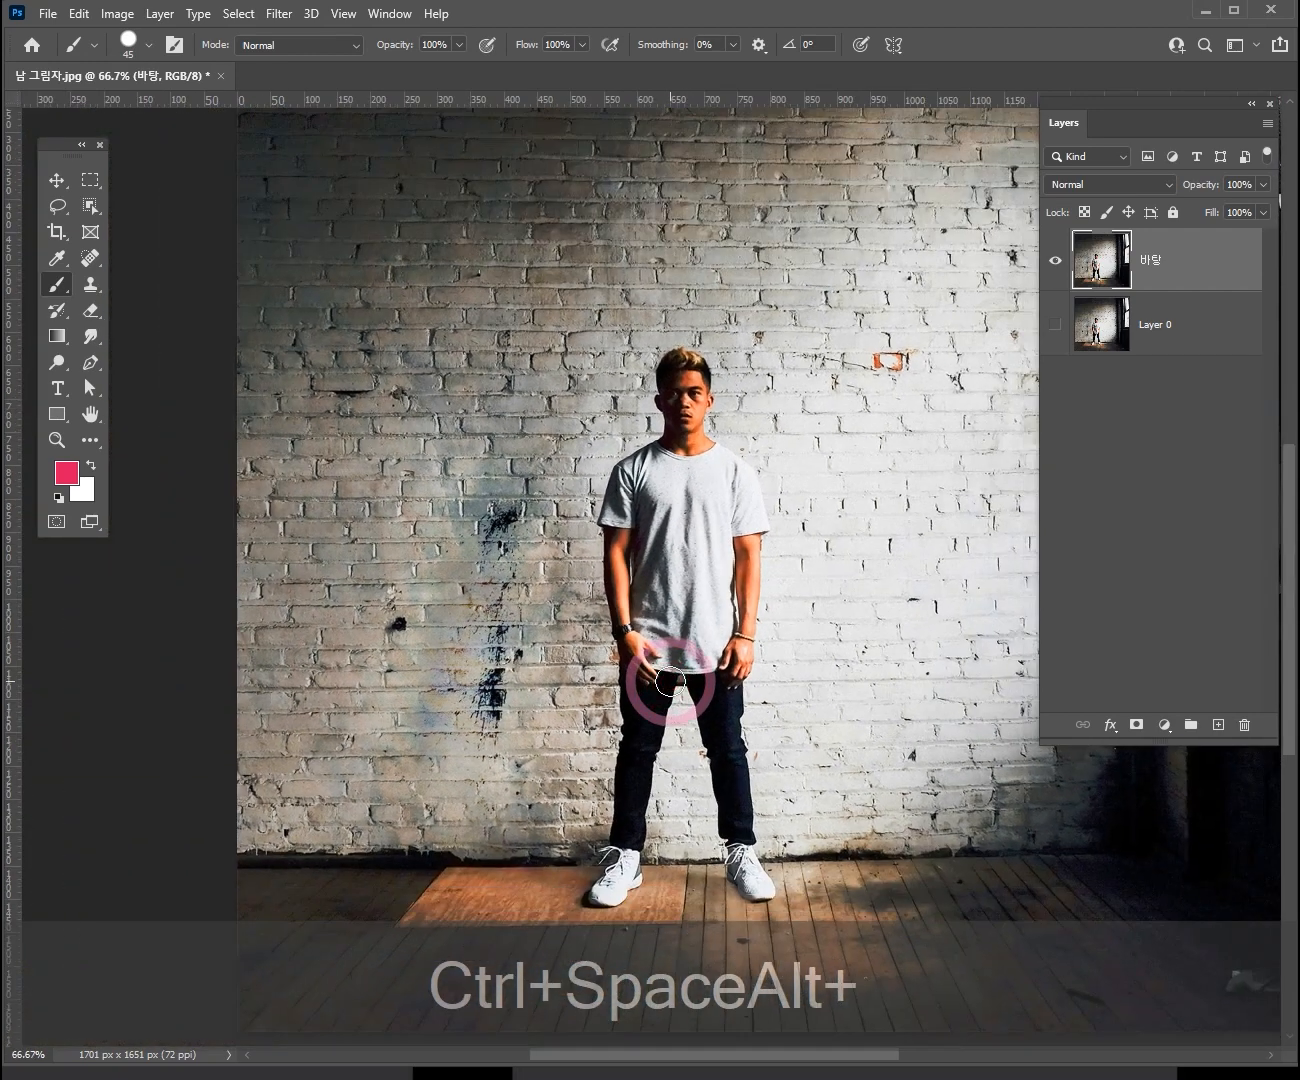
left_click_drag(670, 680, 640, 578)
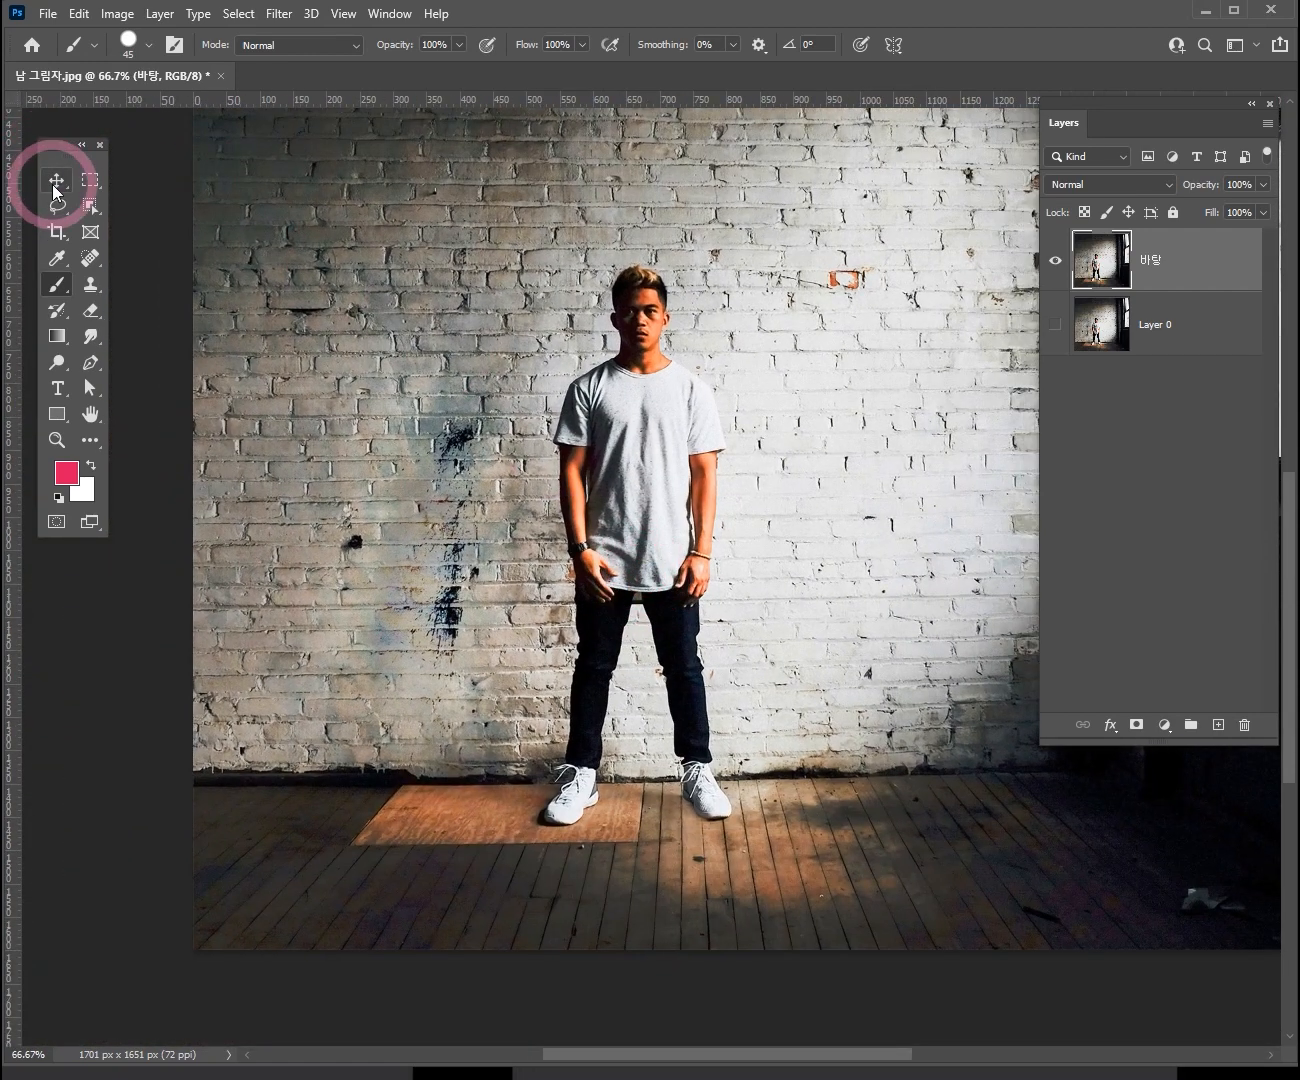
left_click(89, 185)
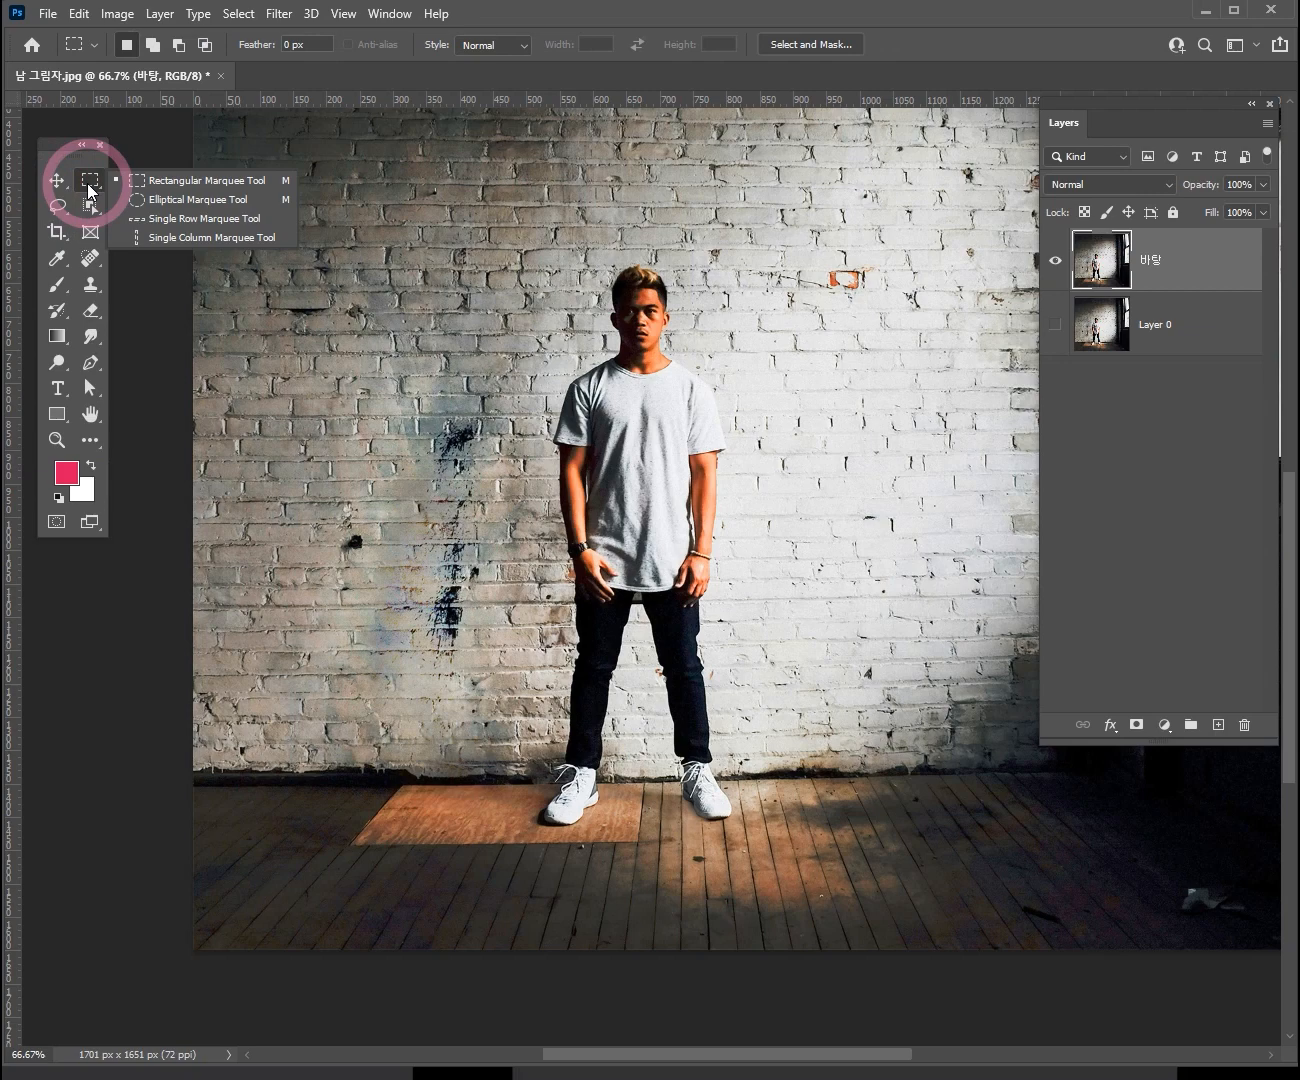
left_click(197, 198)
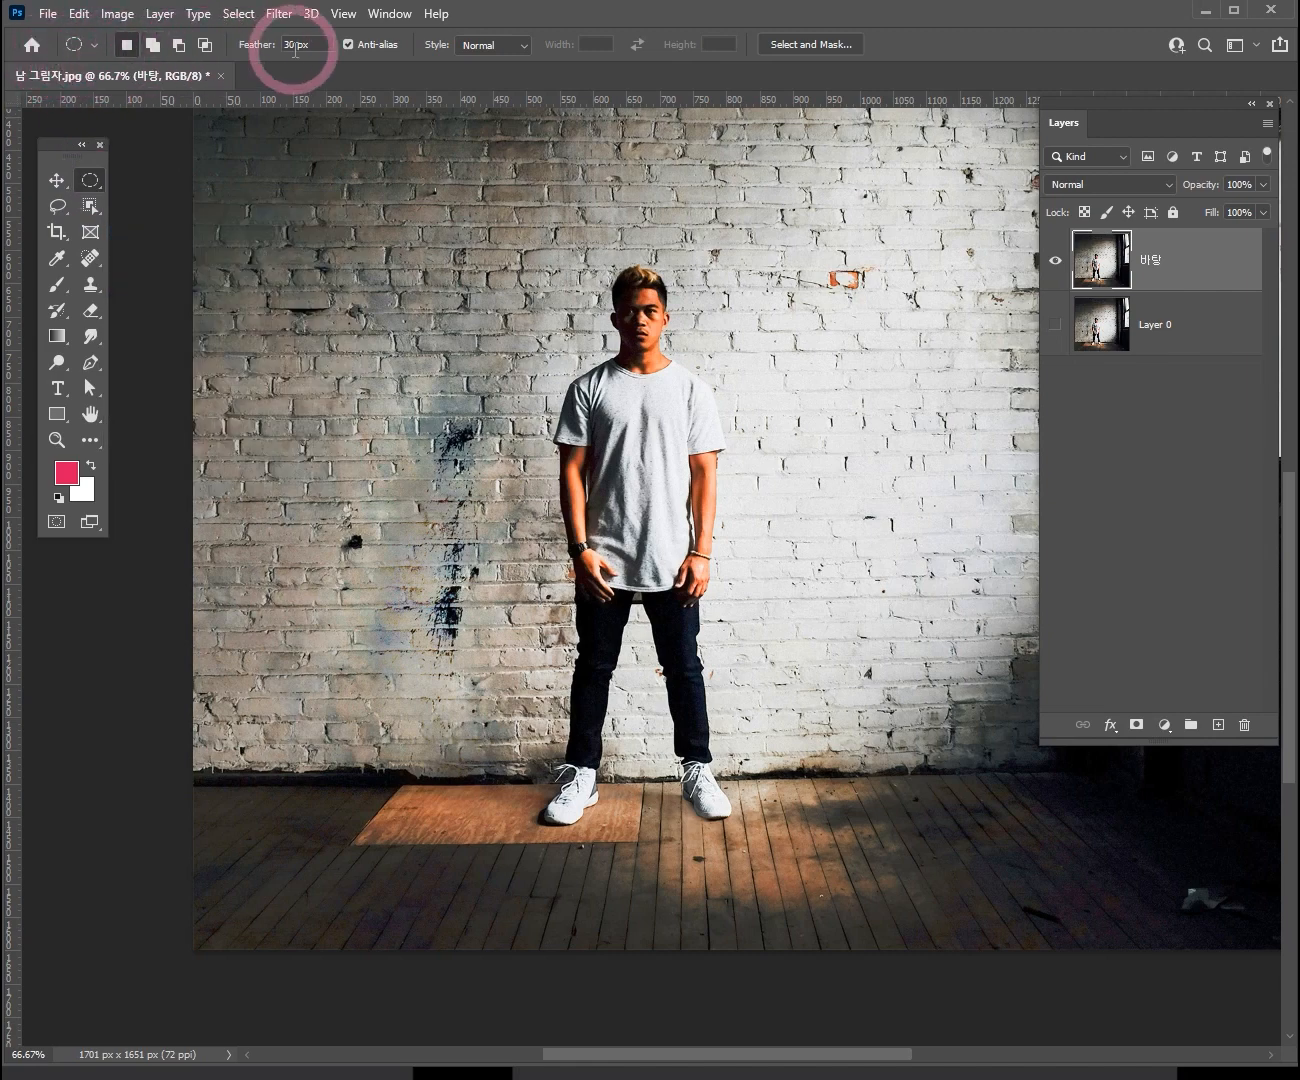
left_click_drag(320, 50, 264, 48)
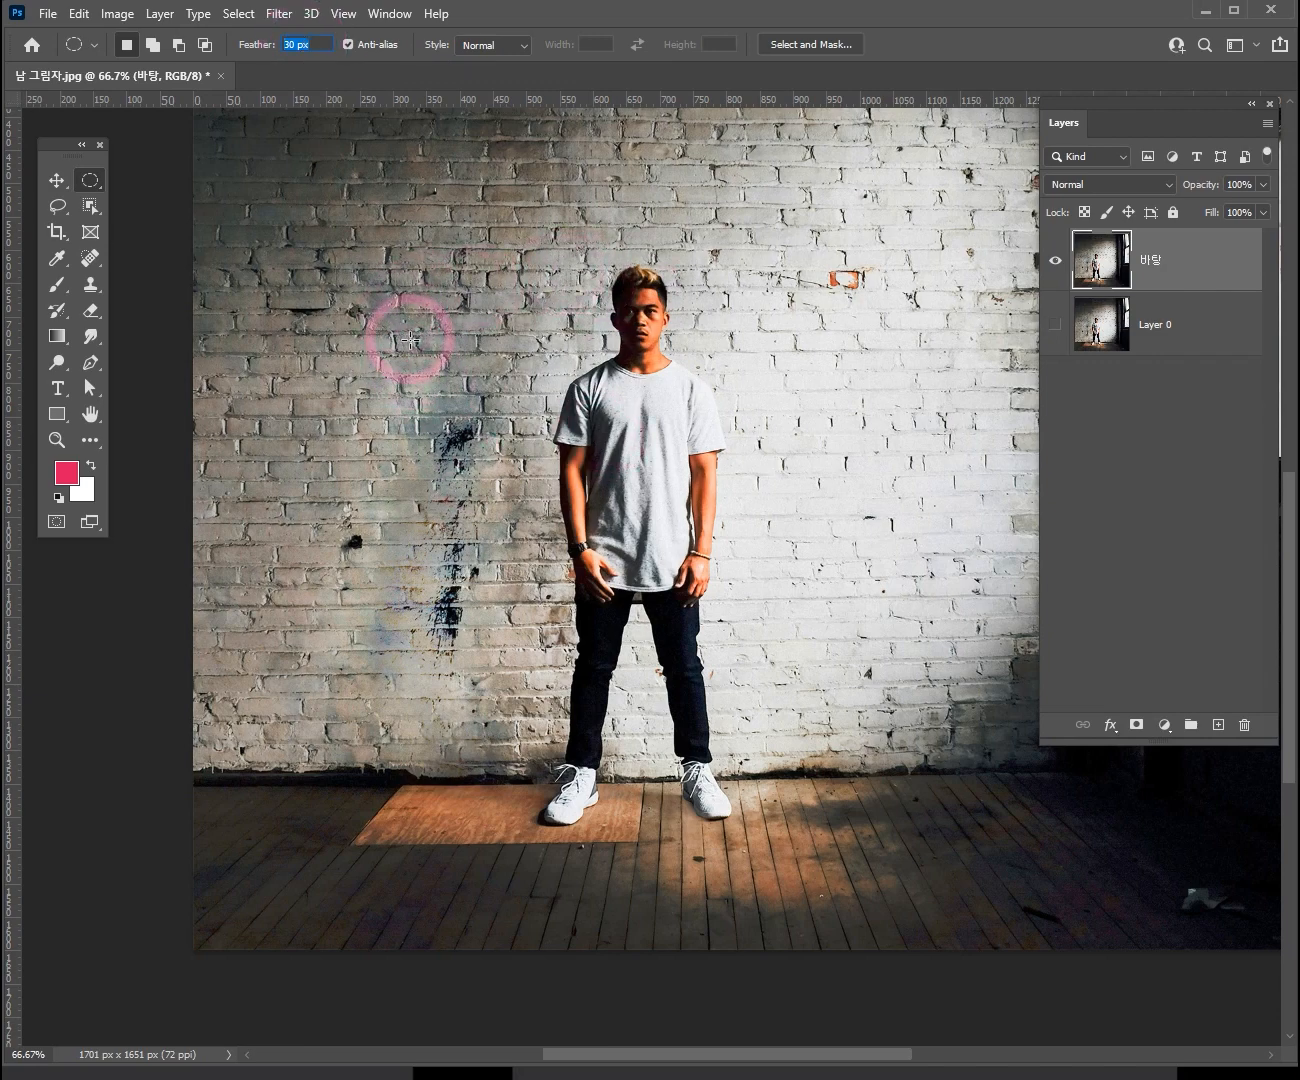
- Try a tall, narrow elliptical selection over the dark stain on the wall and deselect it
mouse_move(417, 344)
left_mouse_down()
mouse_move(464, 555)
mouse_move(547, 738)
left_mouse_up()
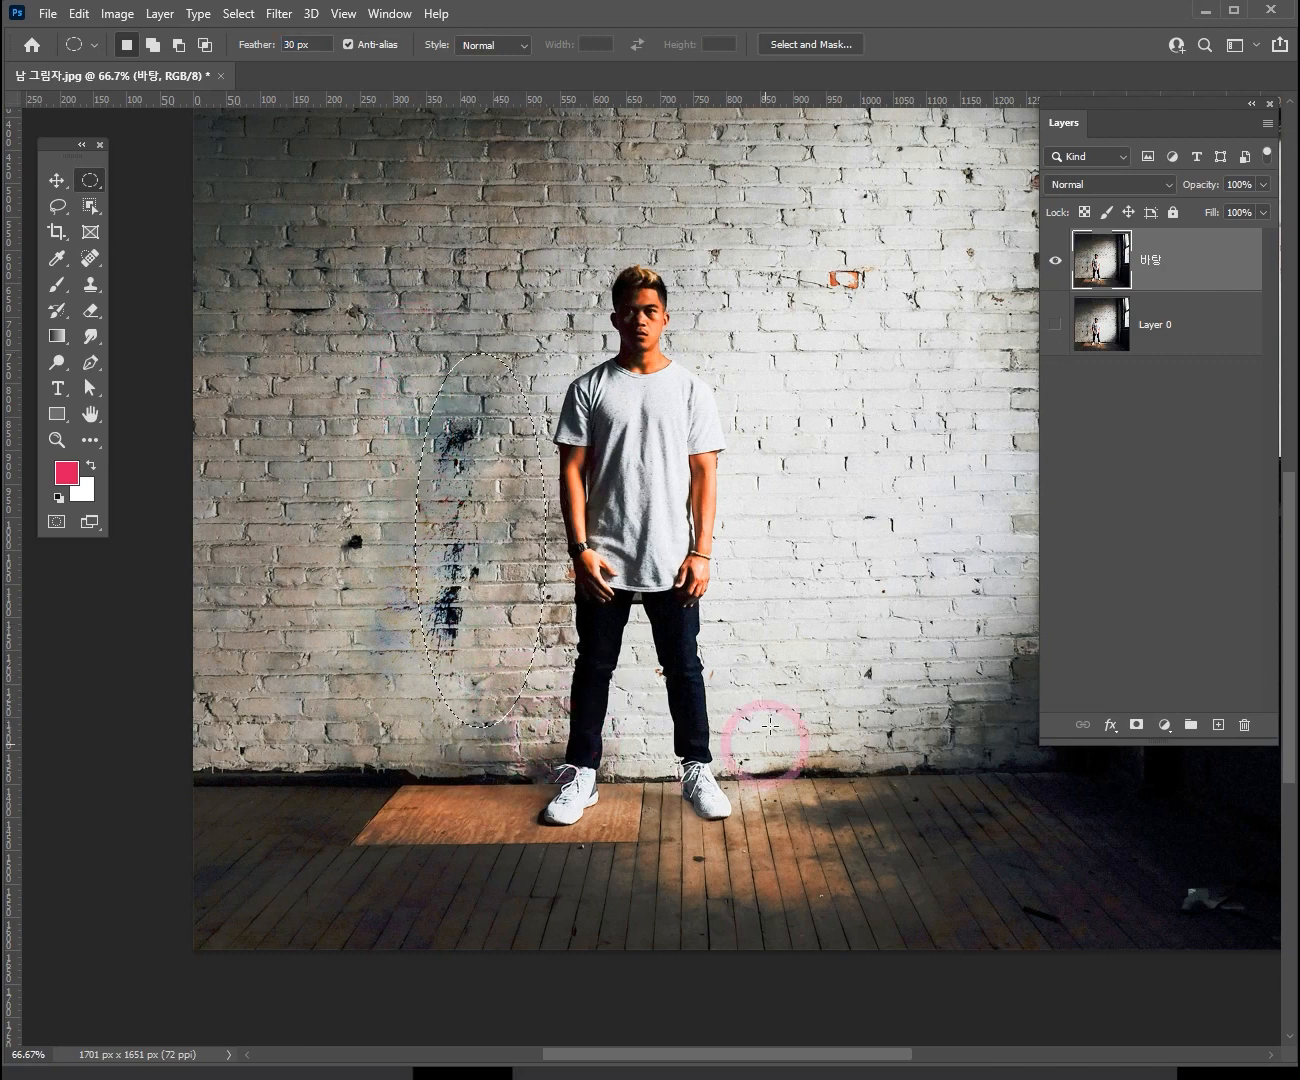
key("ctrl+space")
left_click(489, 650)
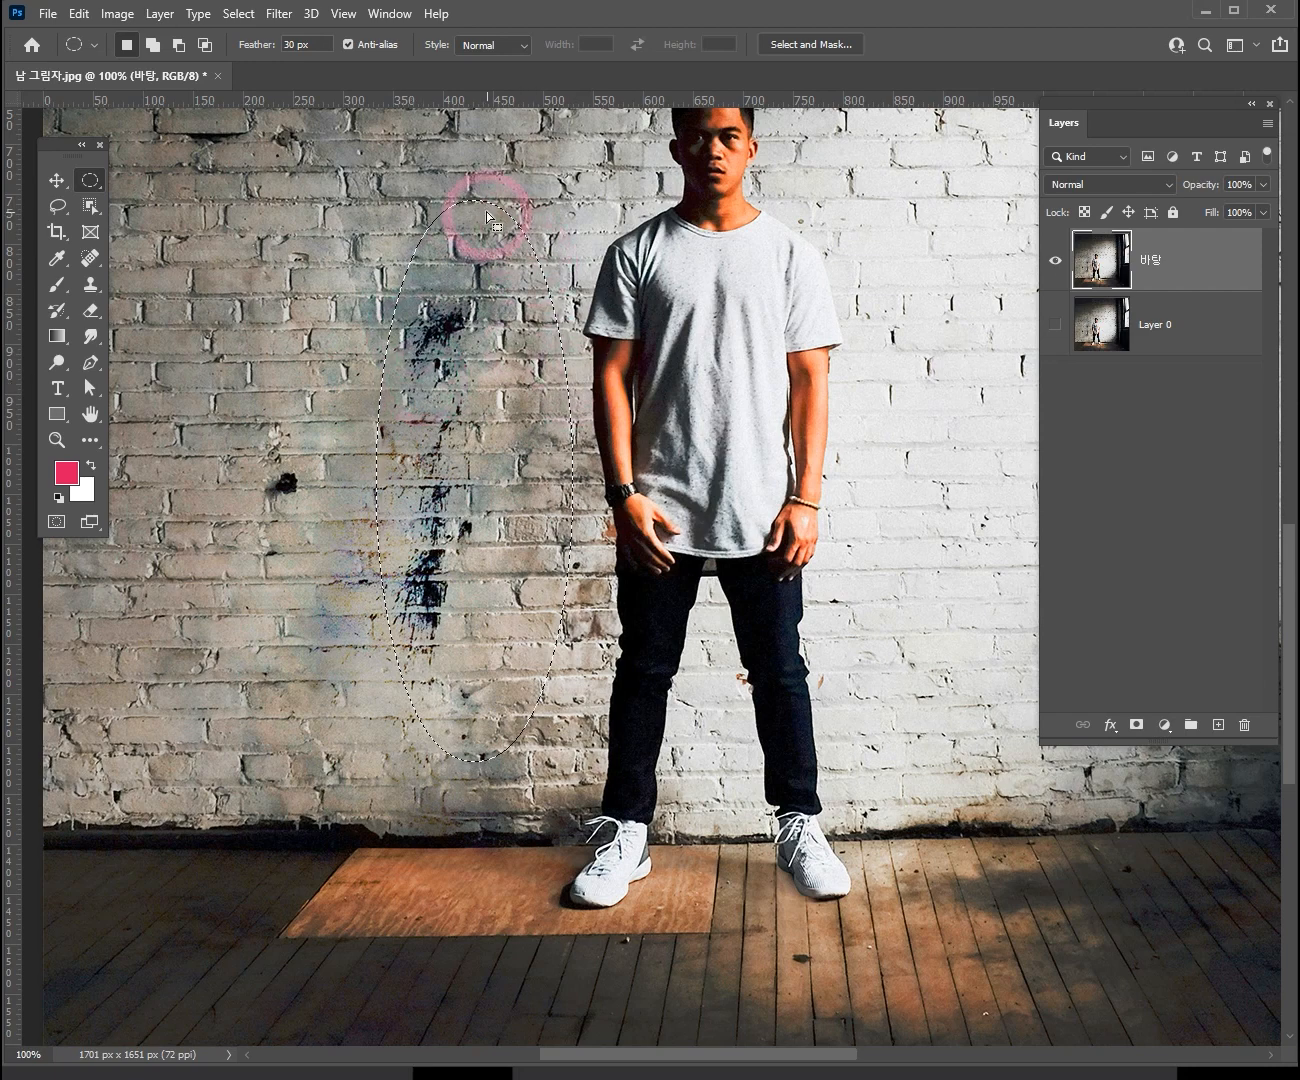
key("ctrl+d")
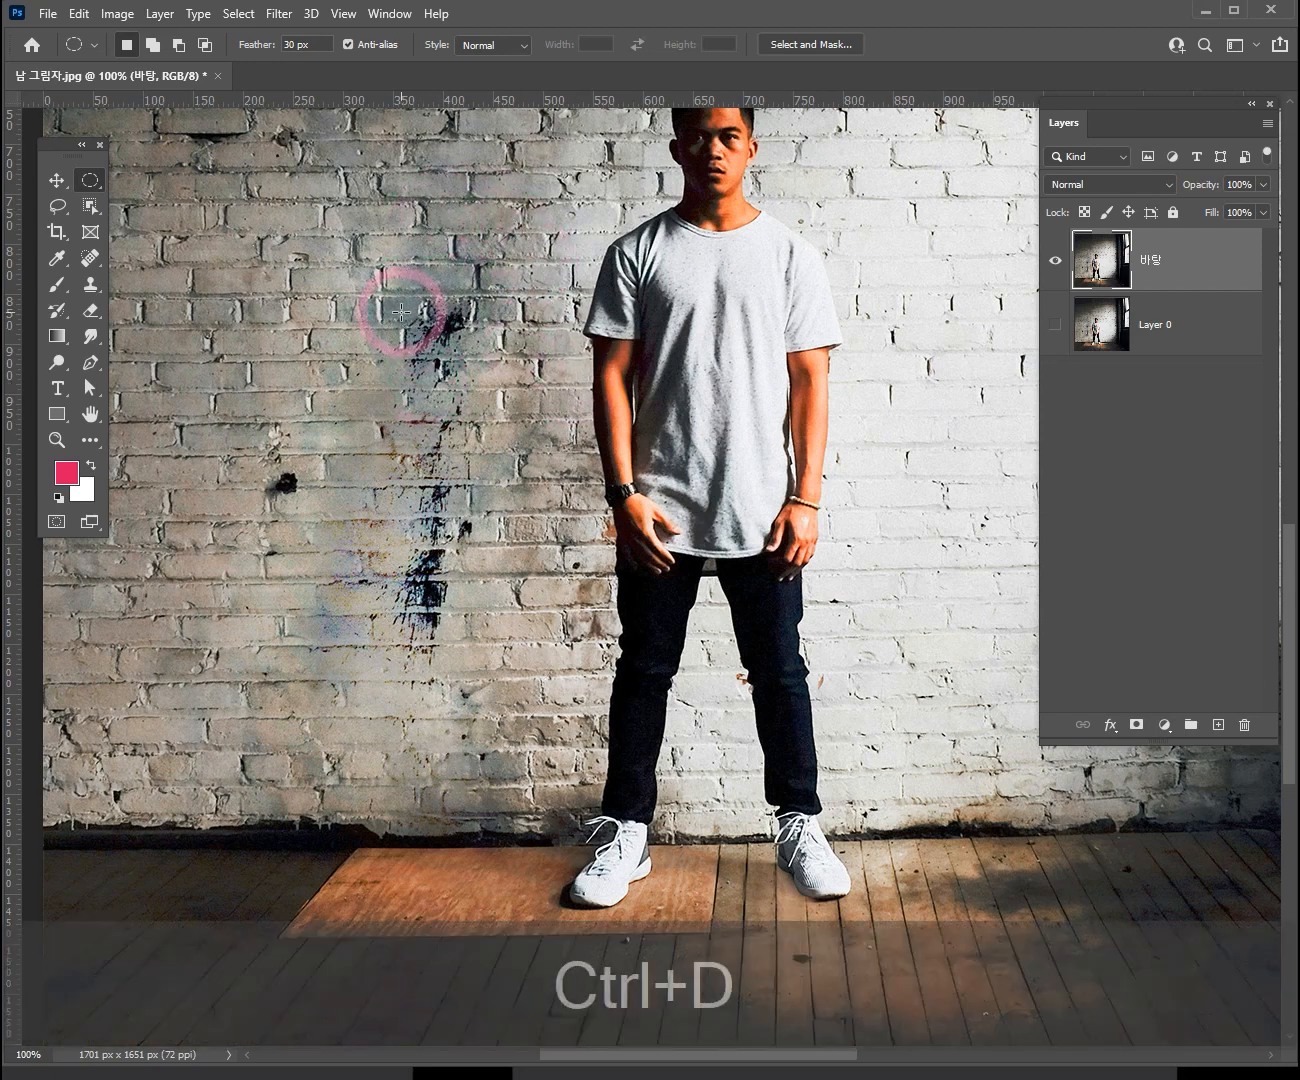
- Create a new empty layer above 바탕 and draw a tall elliptical selection around the dark stain on the wall
left_click(1033, 589, "ctrl+alt")
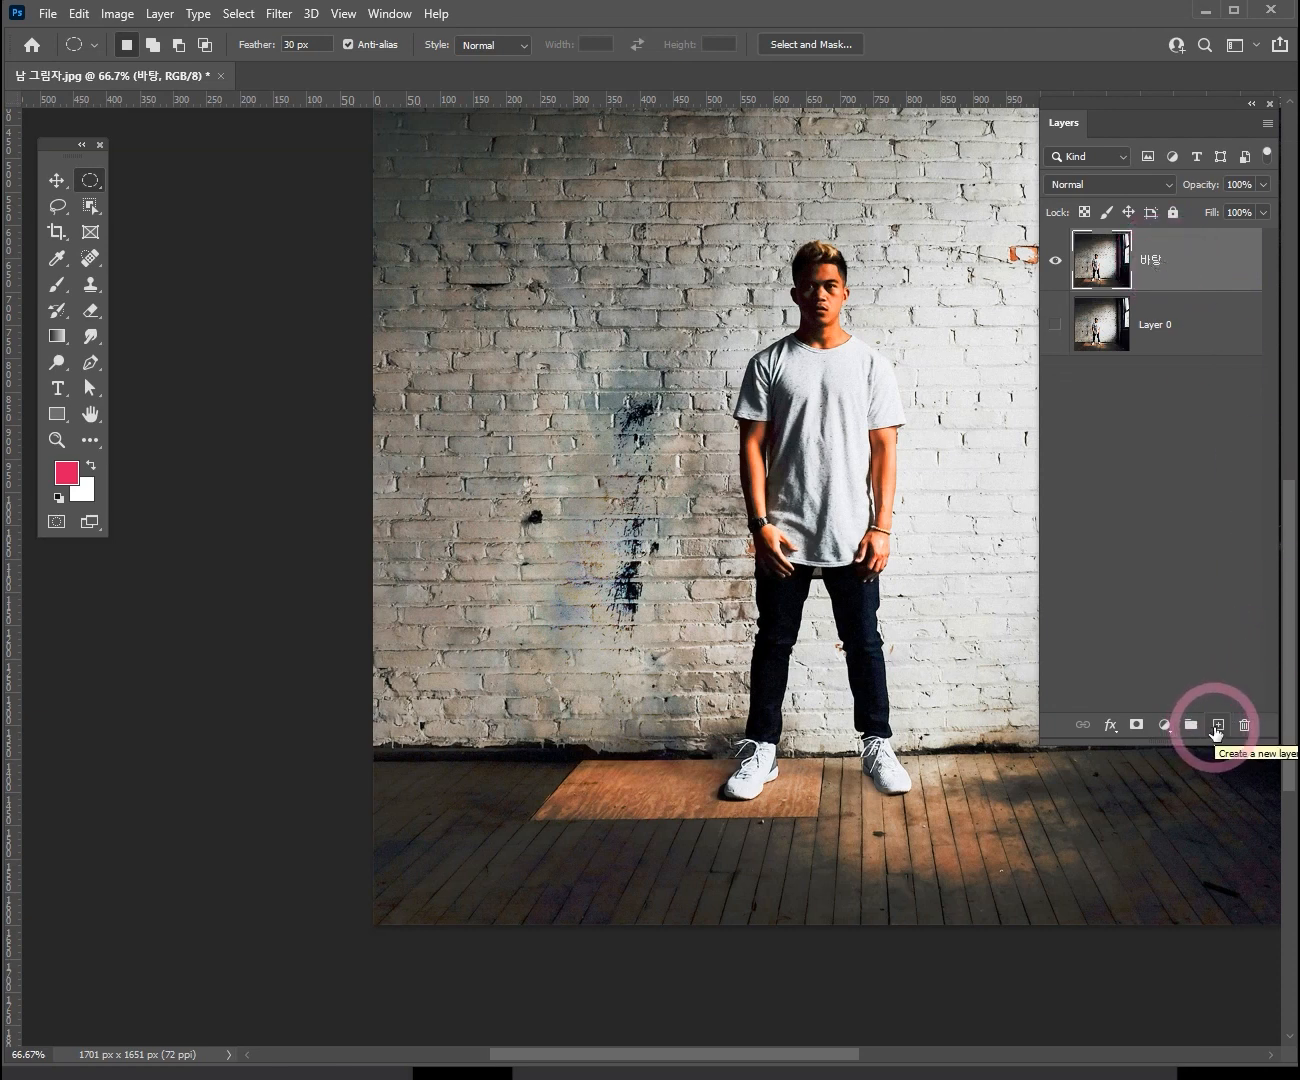
left_click(1217, 727)
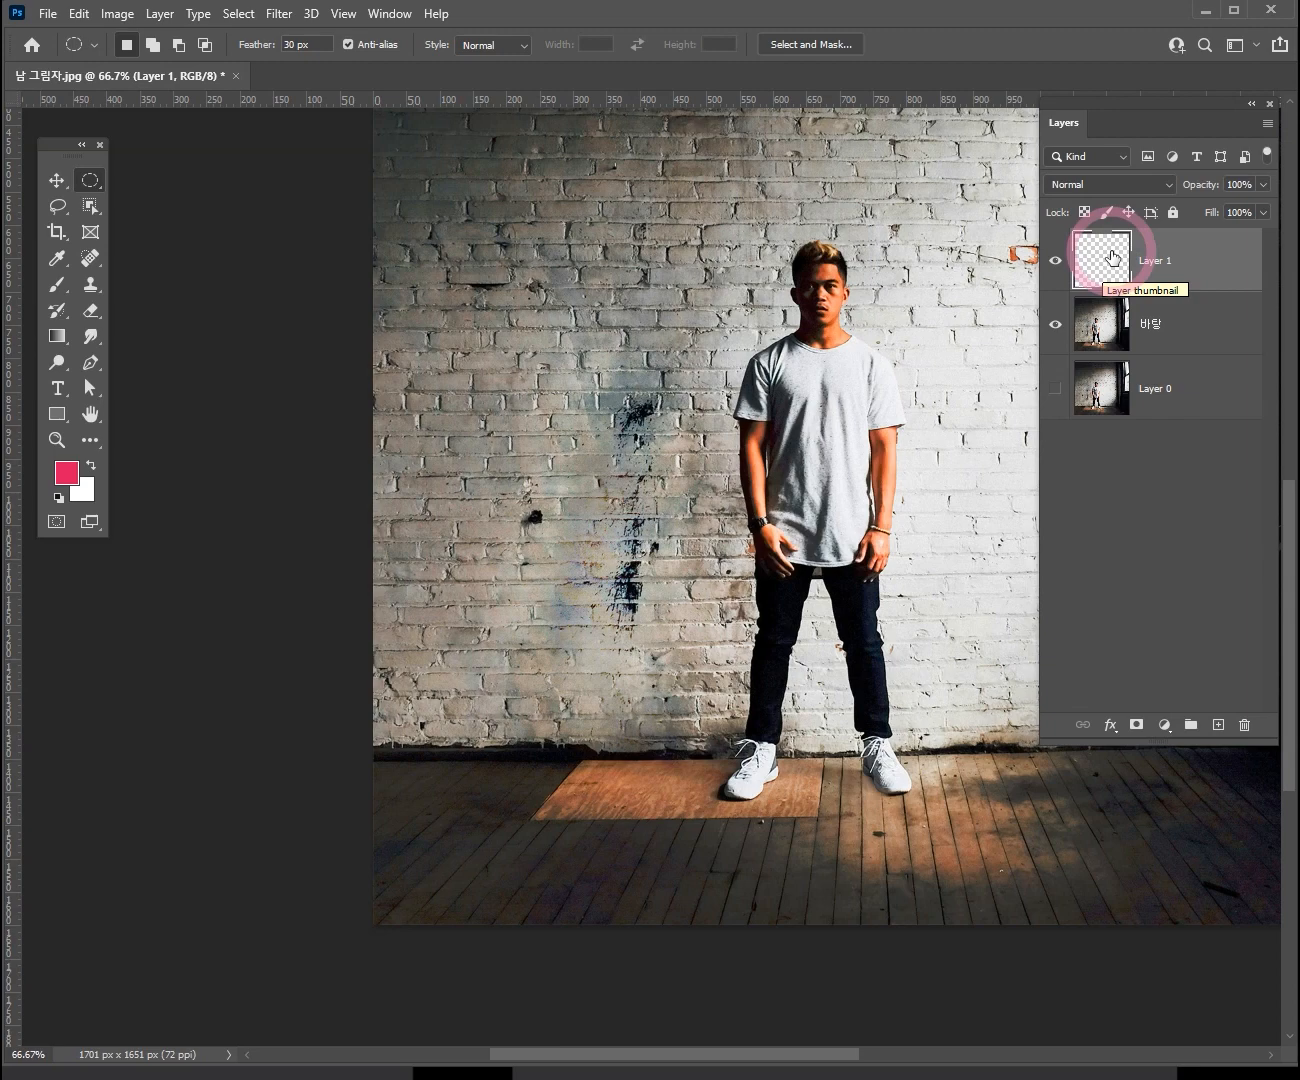
left_click(866, 406, "ctrl+space")
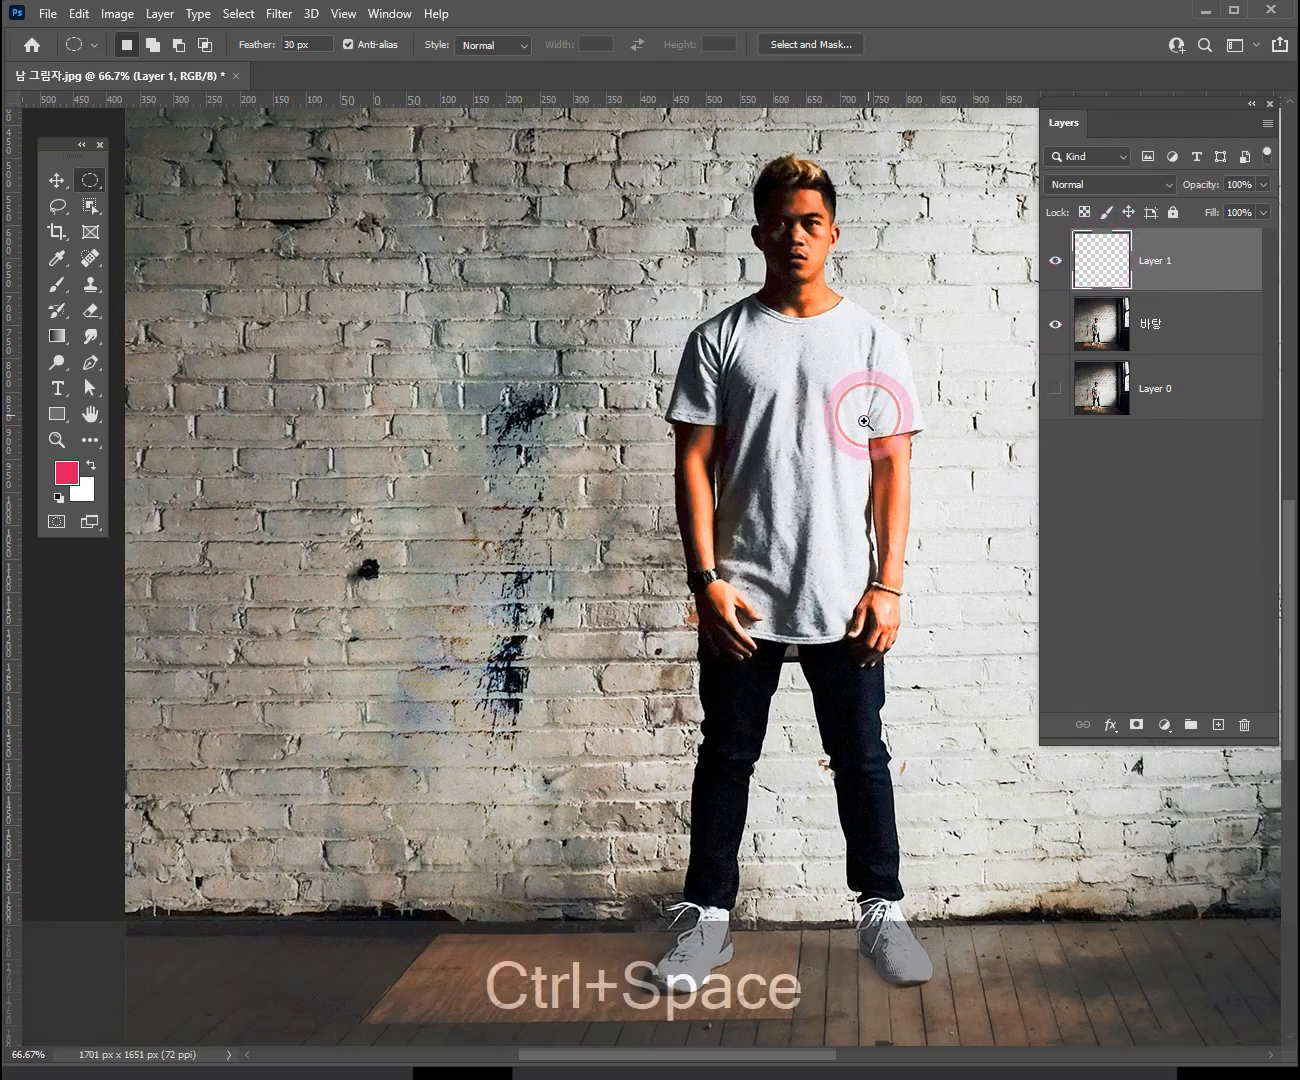
left_click(90, 180)
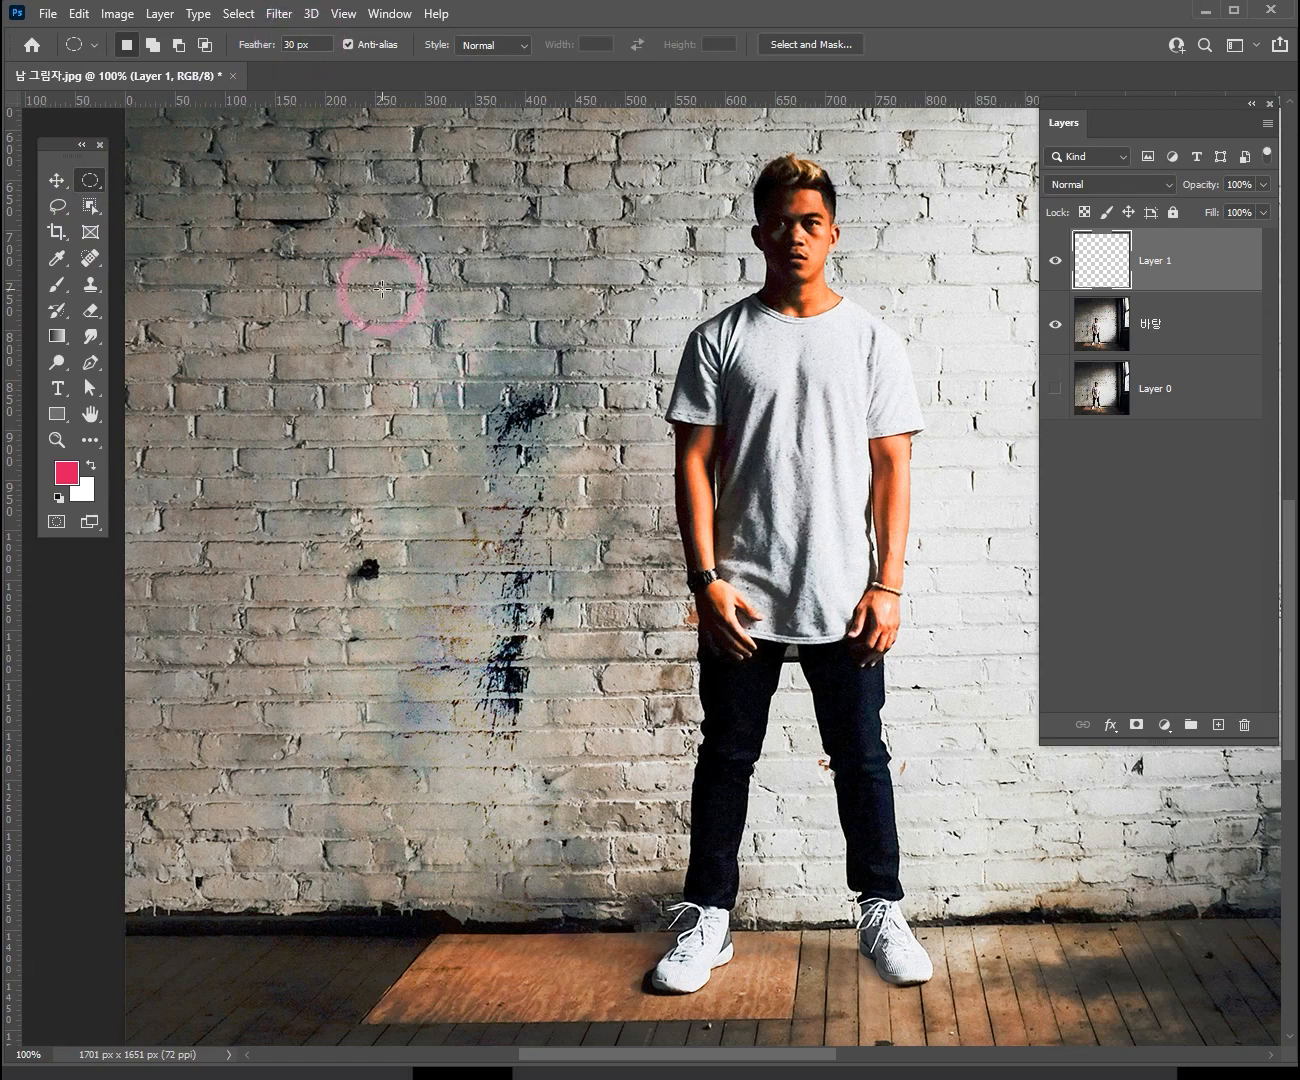
left_click_drag(395, 312, 663, 848)
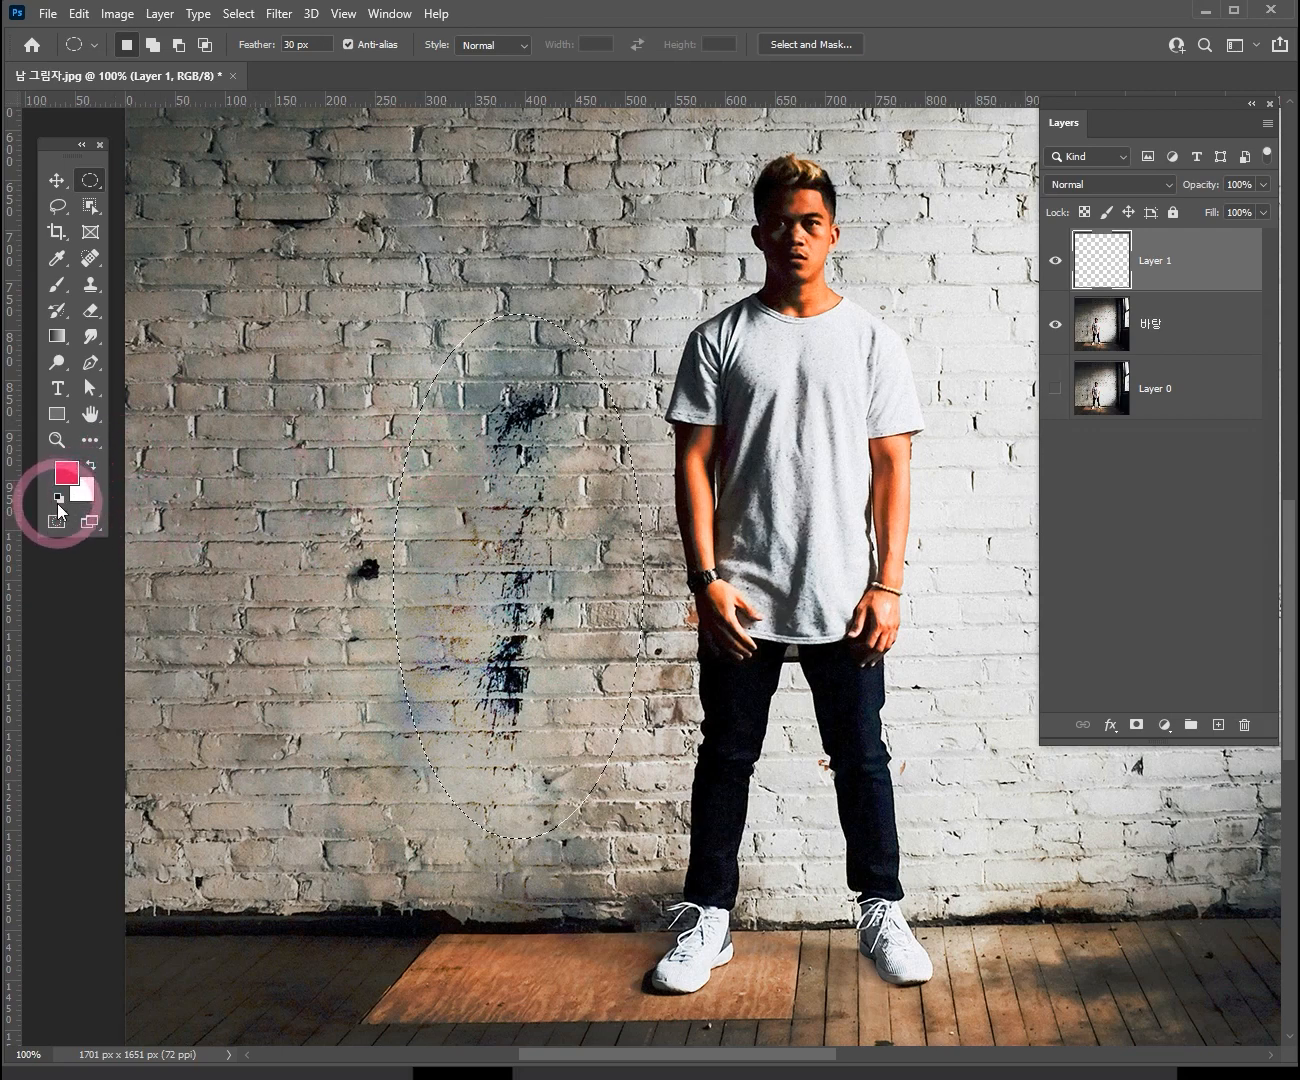
- Reset the colours to the default black and white and fill the elliptical selection on the new layer with black
mouse_move(68, 146)
left_mouse_down()
mouse_move(102, 153)
mouse_move(68, 157)
left_mouse_up()
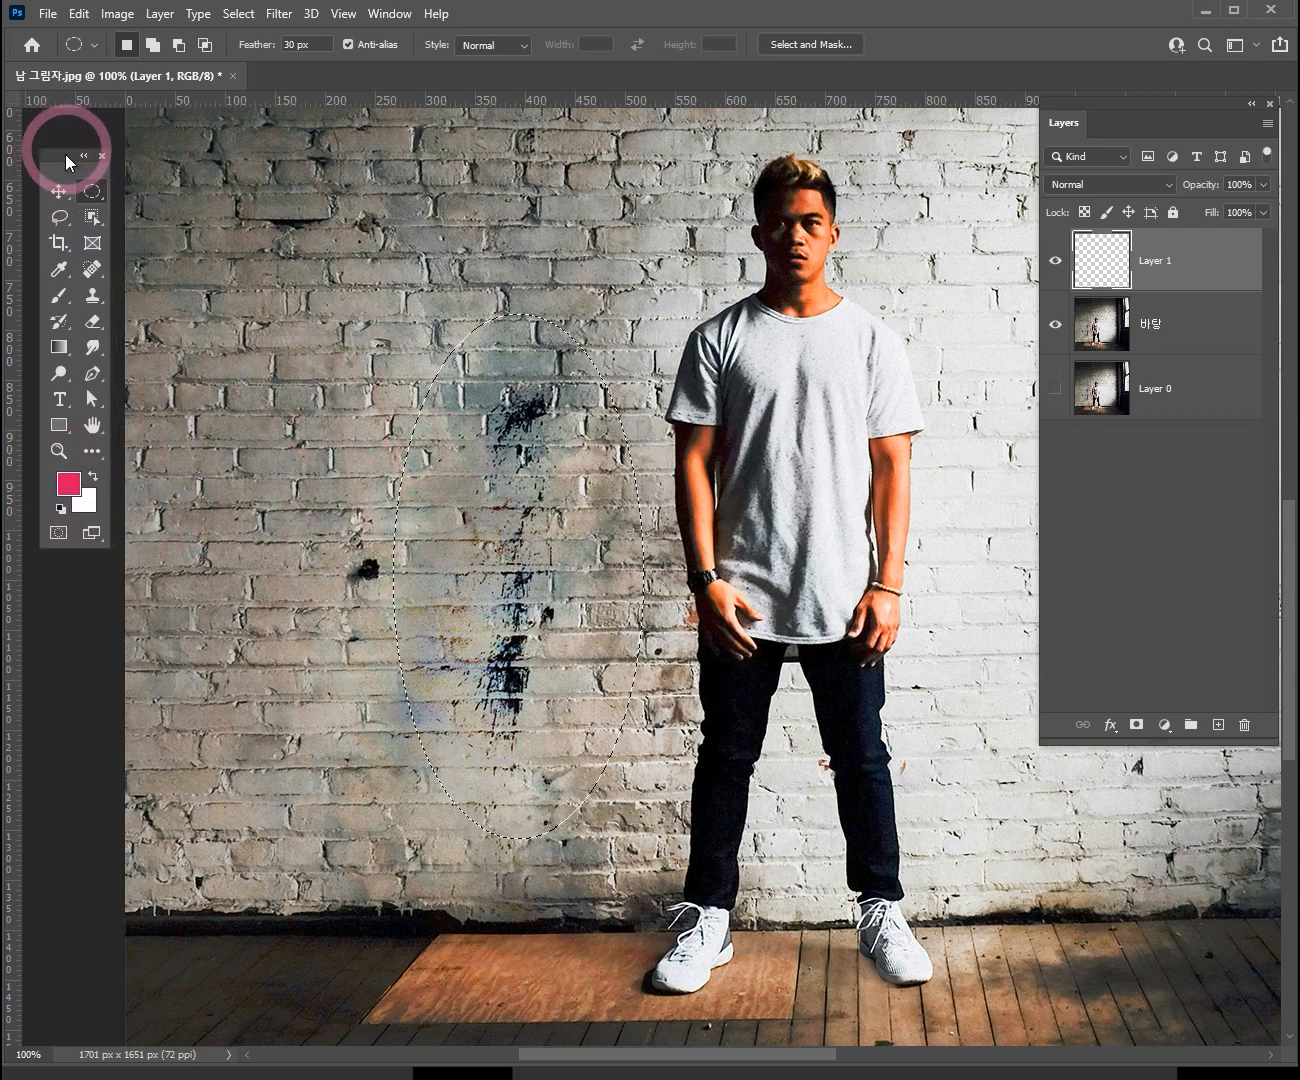
left_click(62, 509)
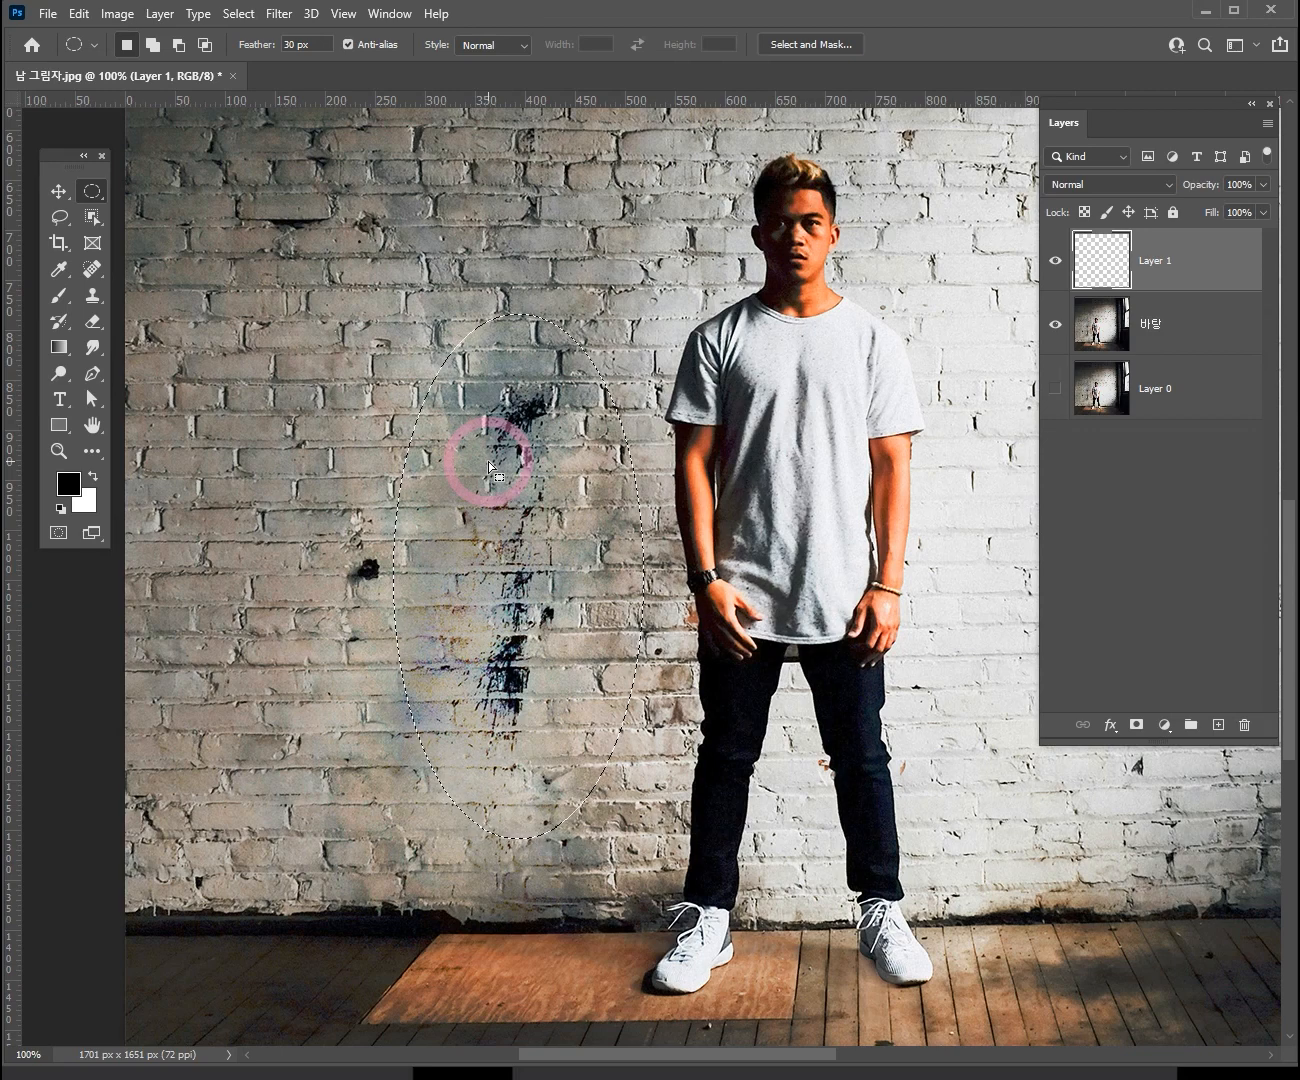
key("alt")
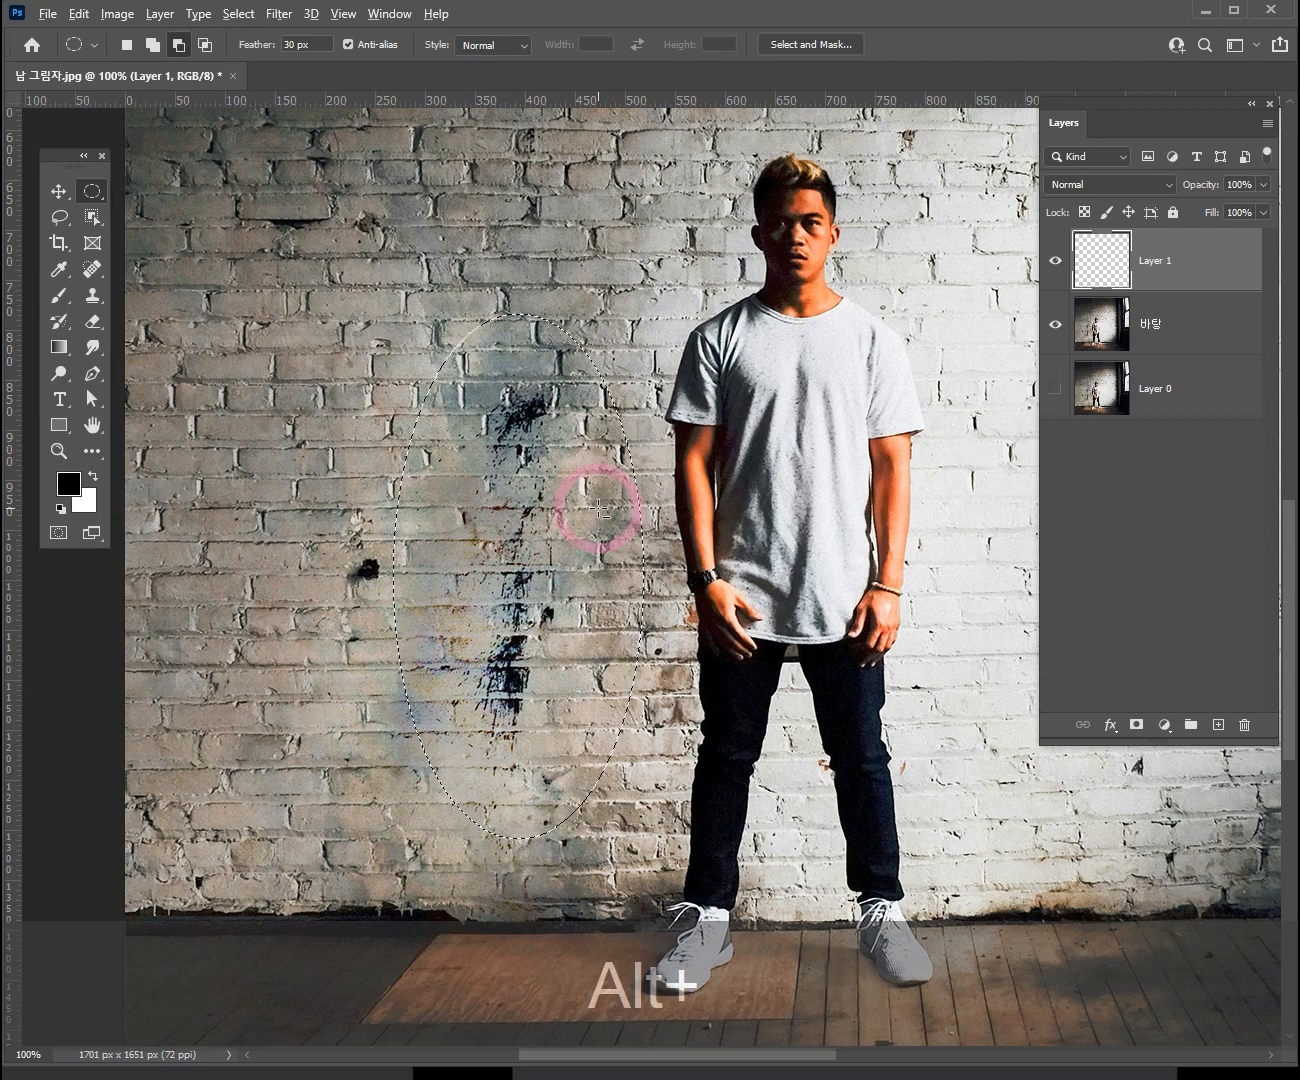
key("alt+BackSpace")
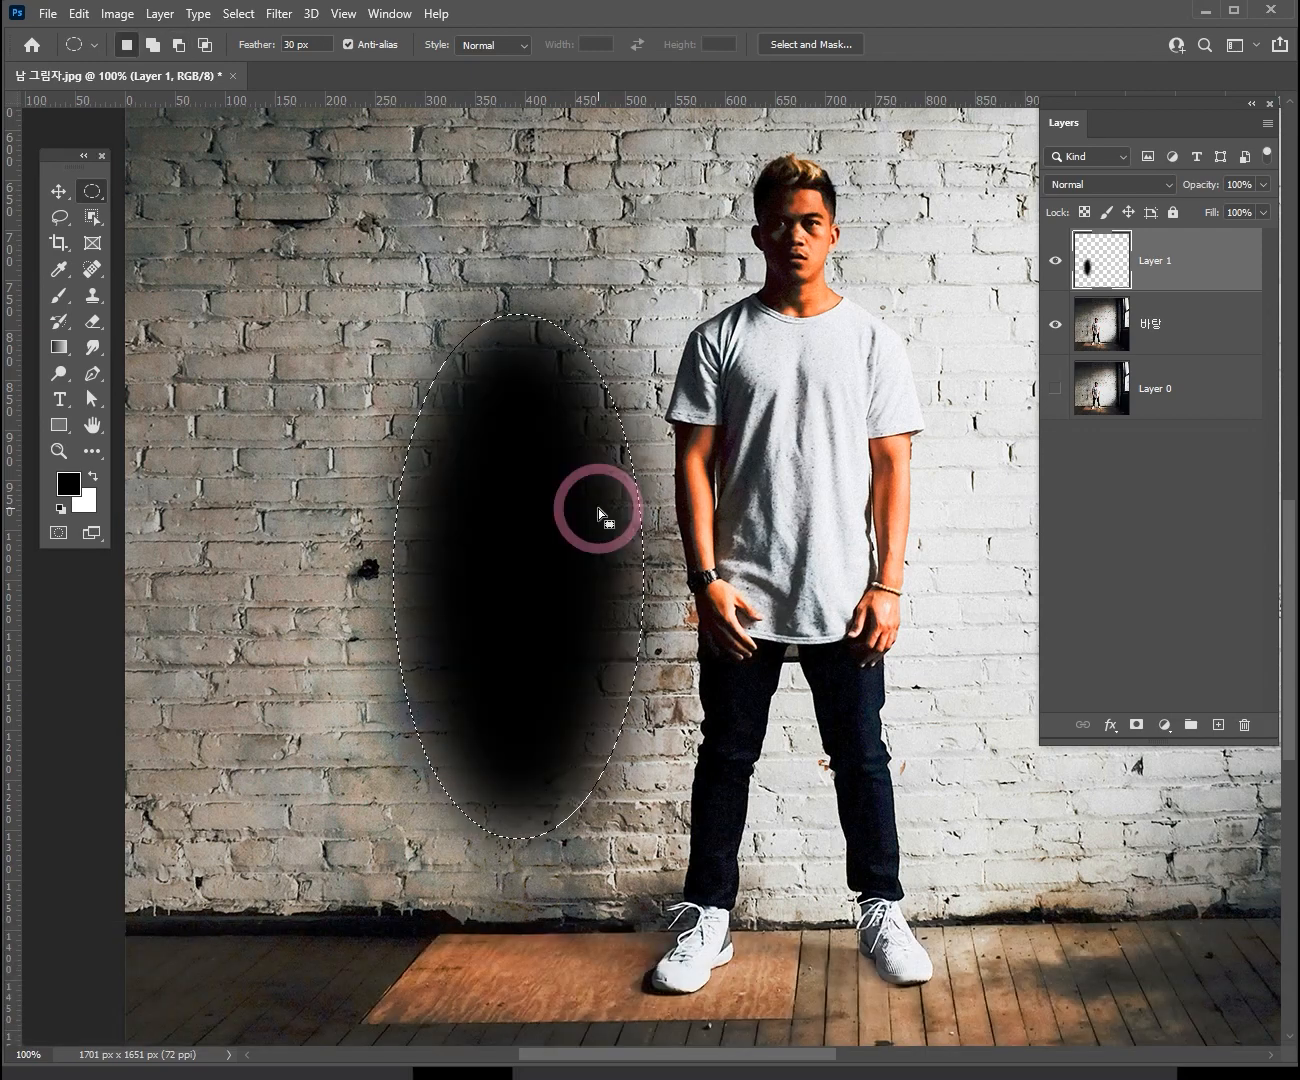
- Examine the feathered upper edge of the black ellipse up close against the feather setting
left_click(420, 374, "ctrl")
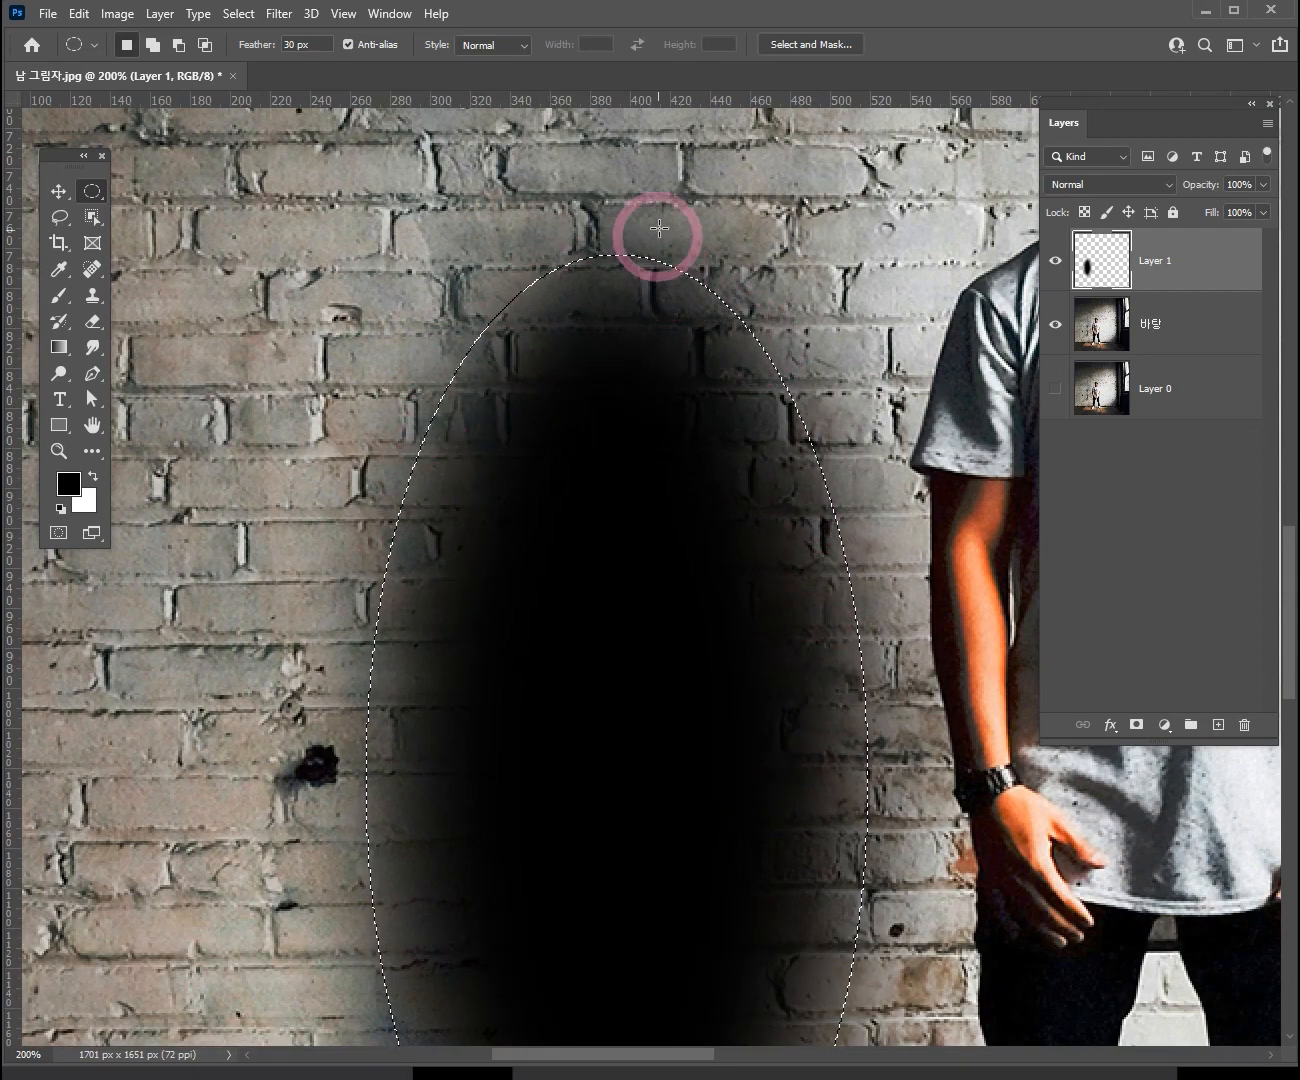
left_click_drag(495, 688, 451, 560)
left_click_drag(596, 346, 564, 521)
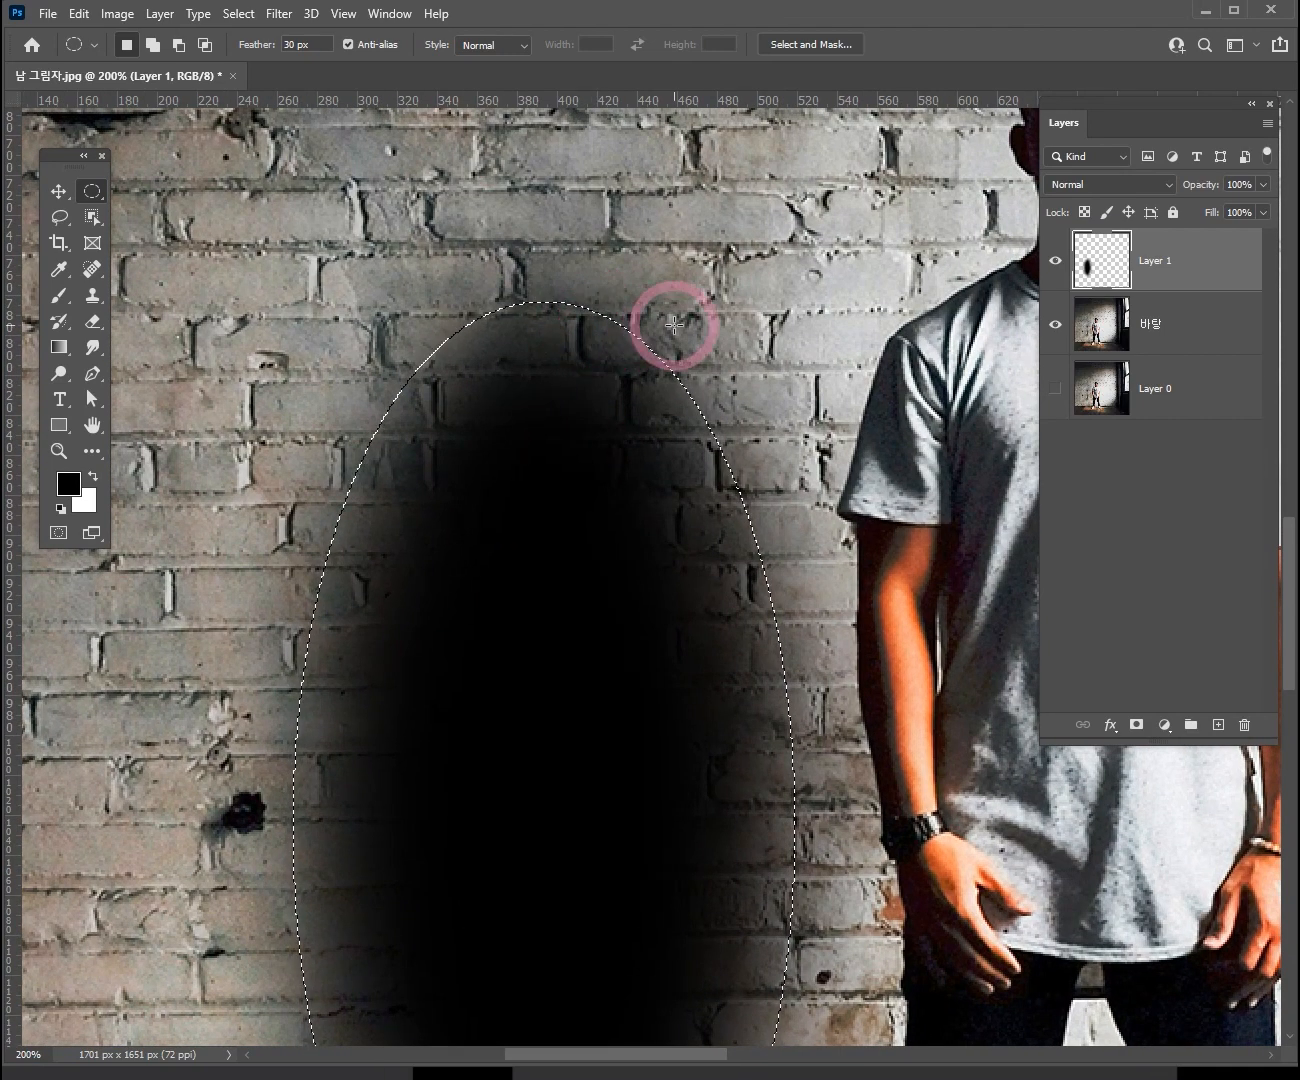
left_click(294, 46)
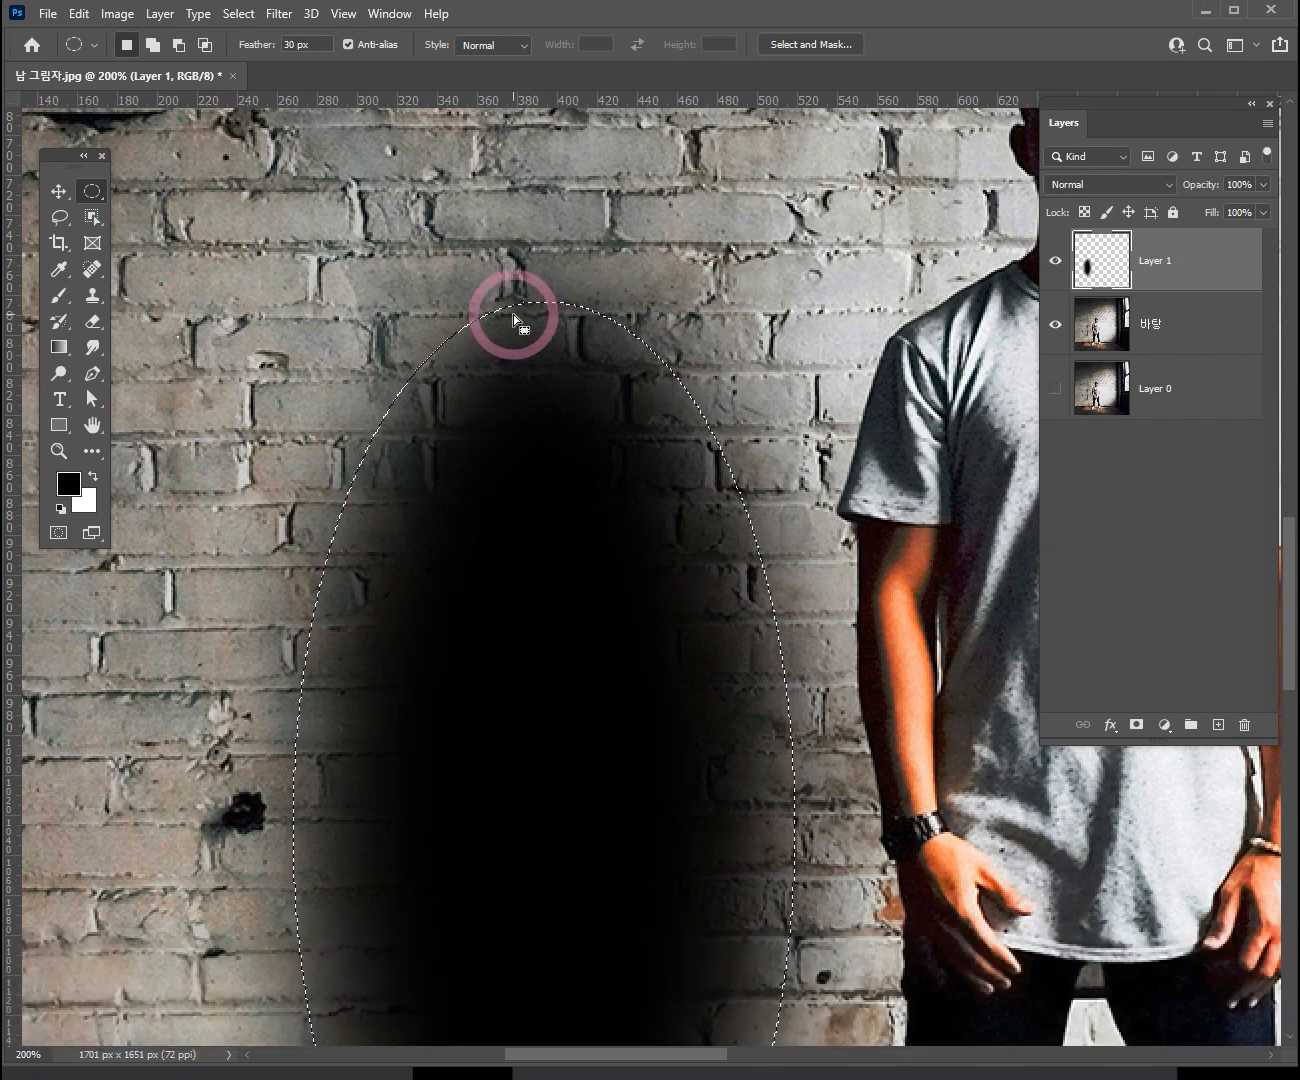
- Deselect the filled ellipse and rename its layer as 그림자
key("ctrl")
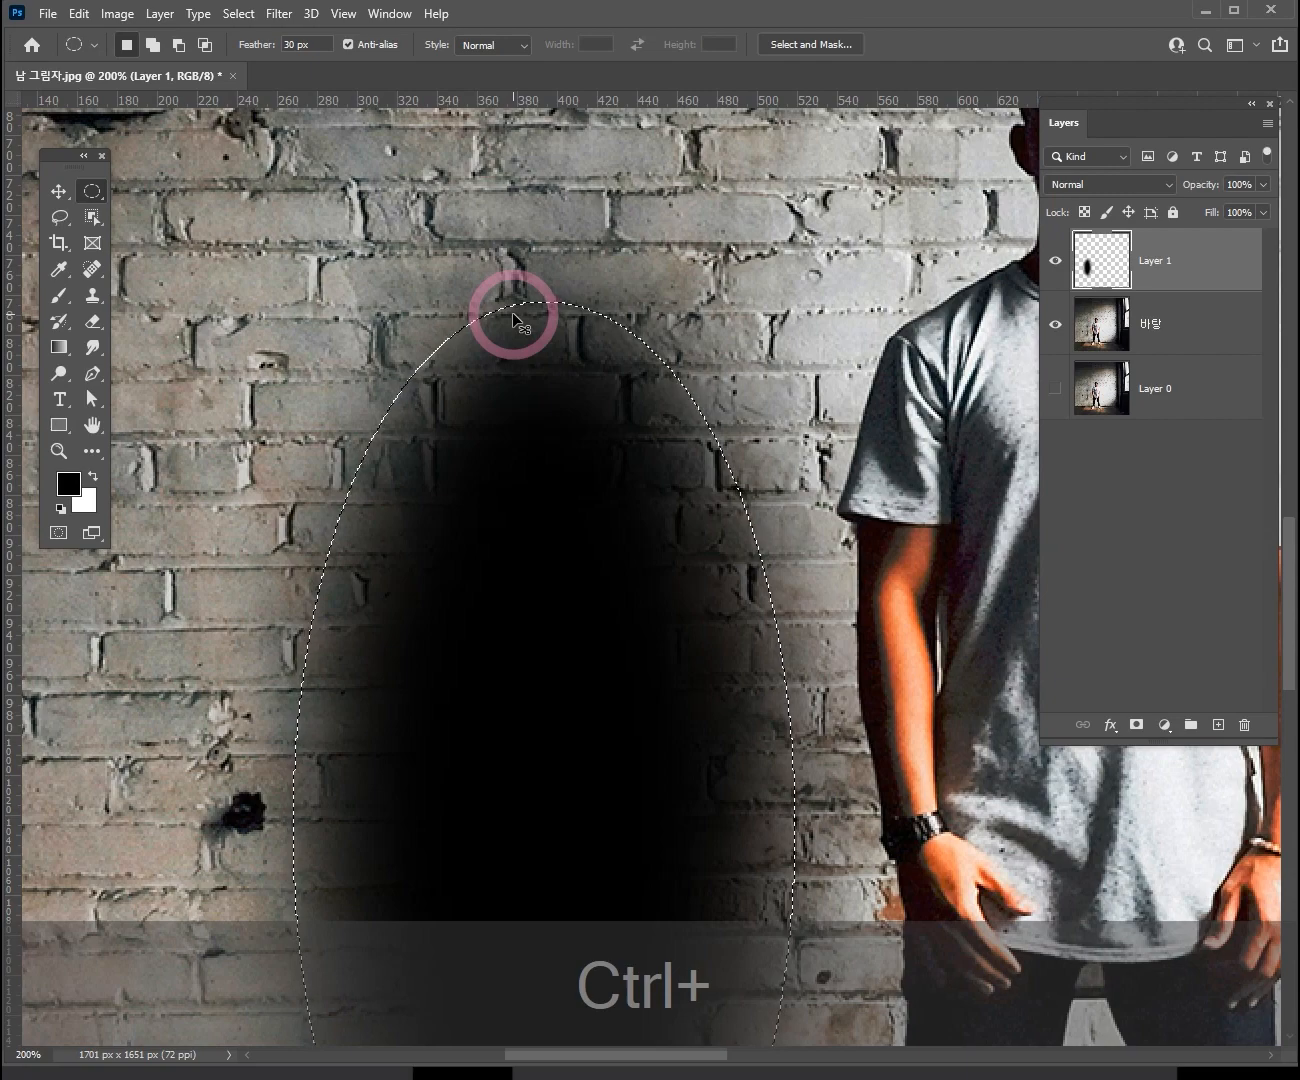
key("ctrl+d")
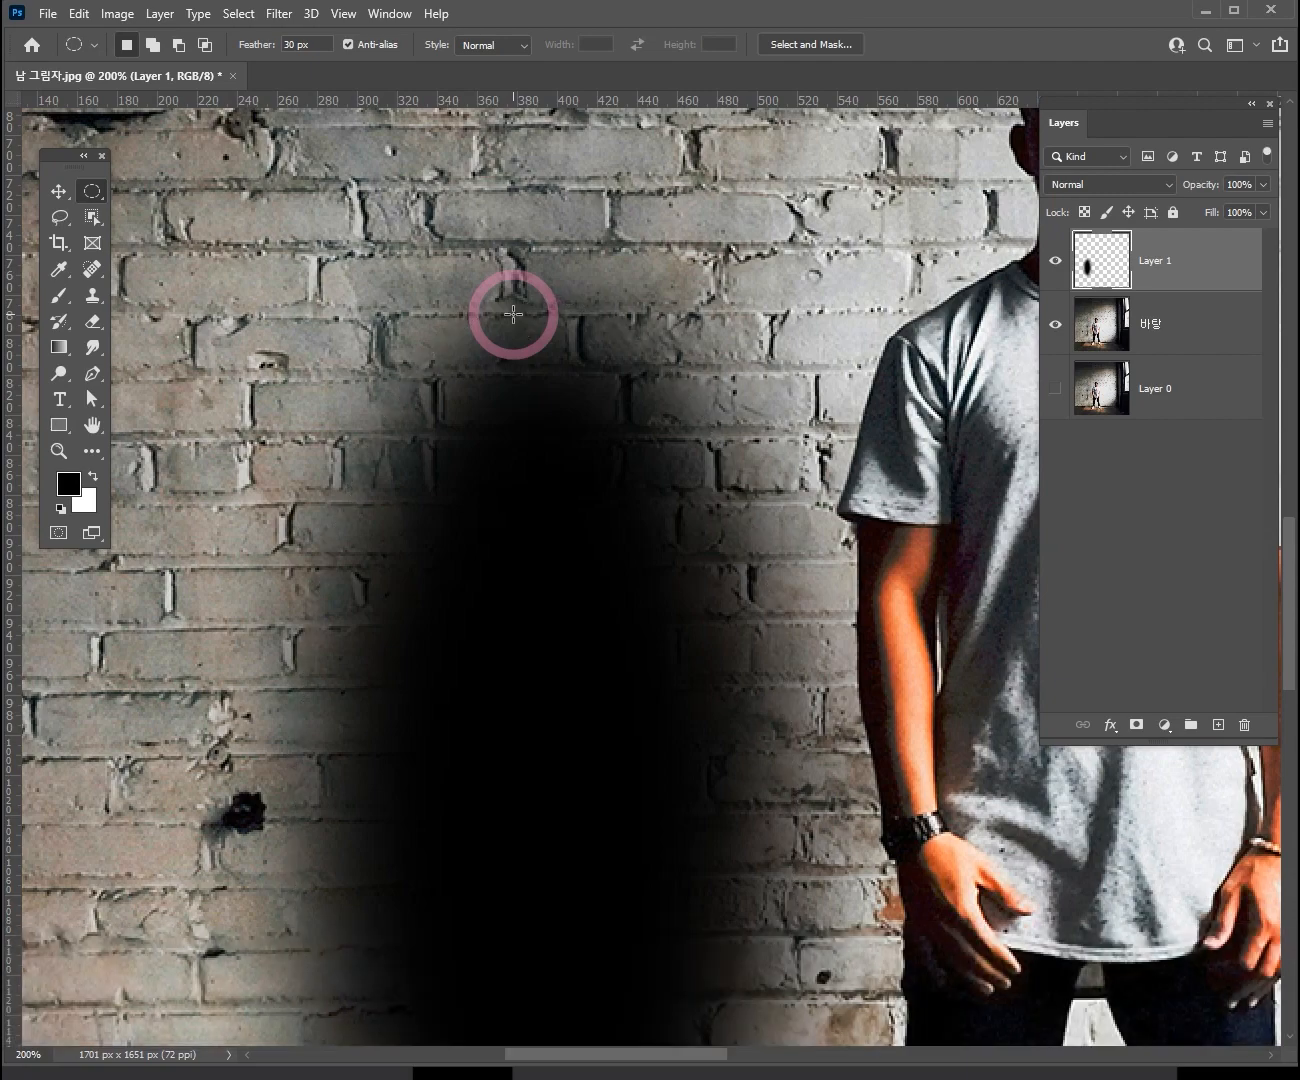
left_click(680, 629, "ctrl+alt")
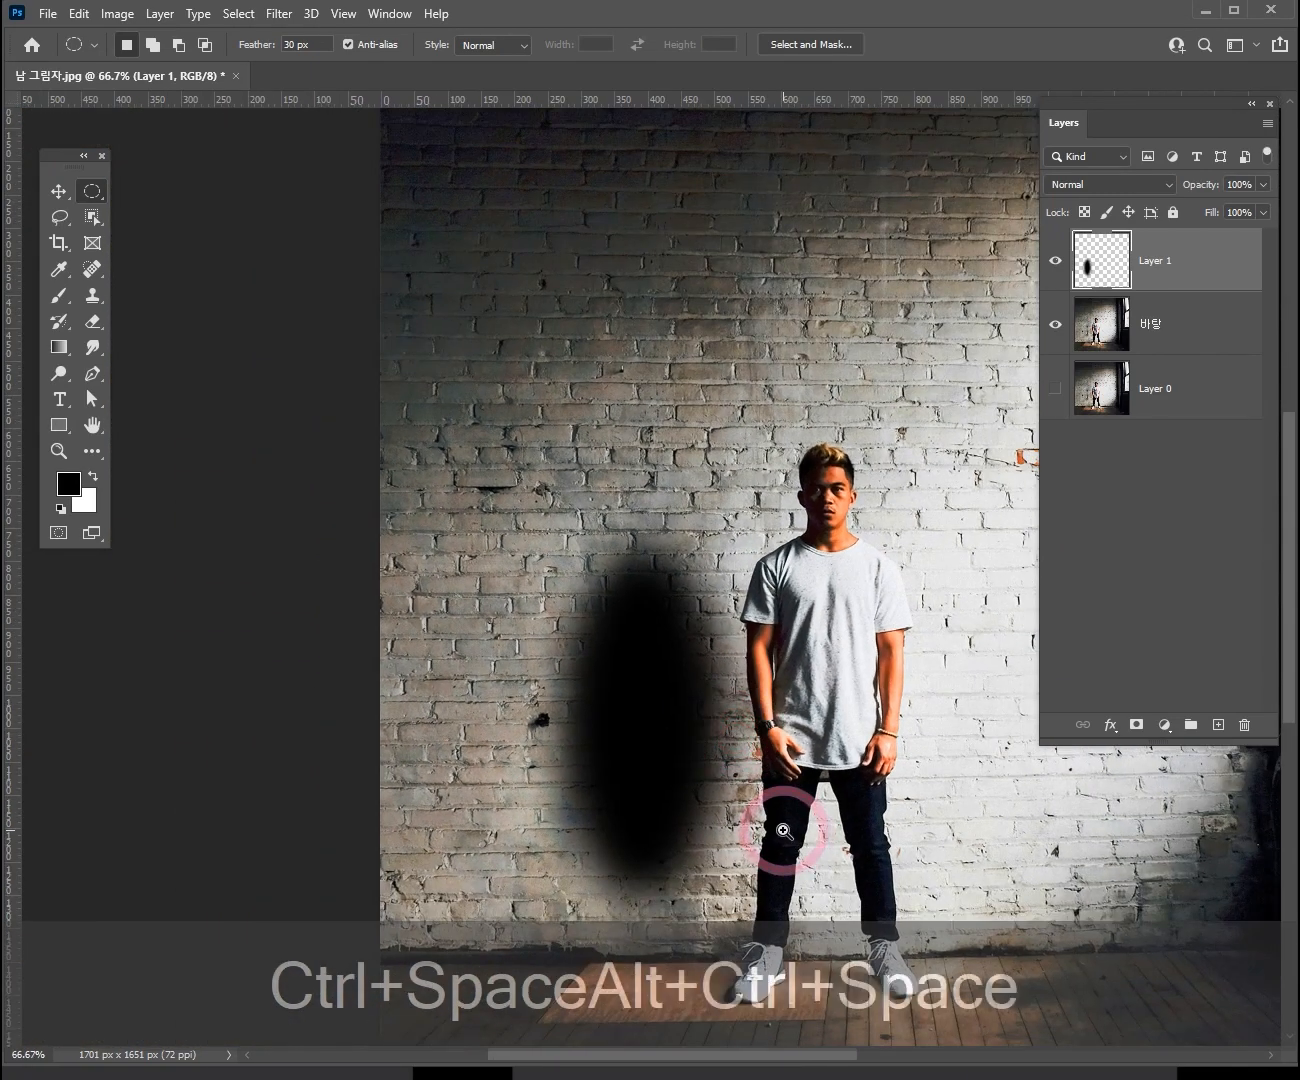
left_click(783, 826, "ctrl")
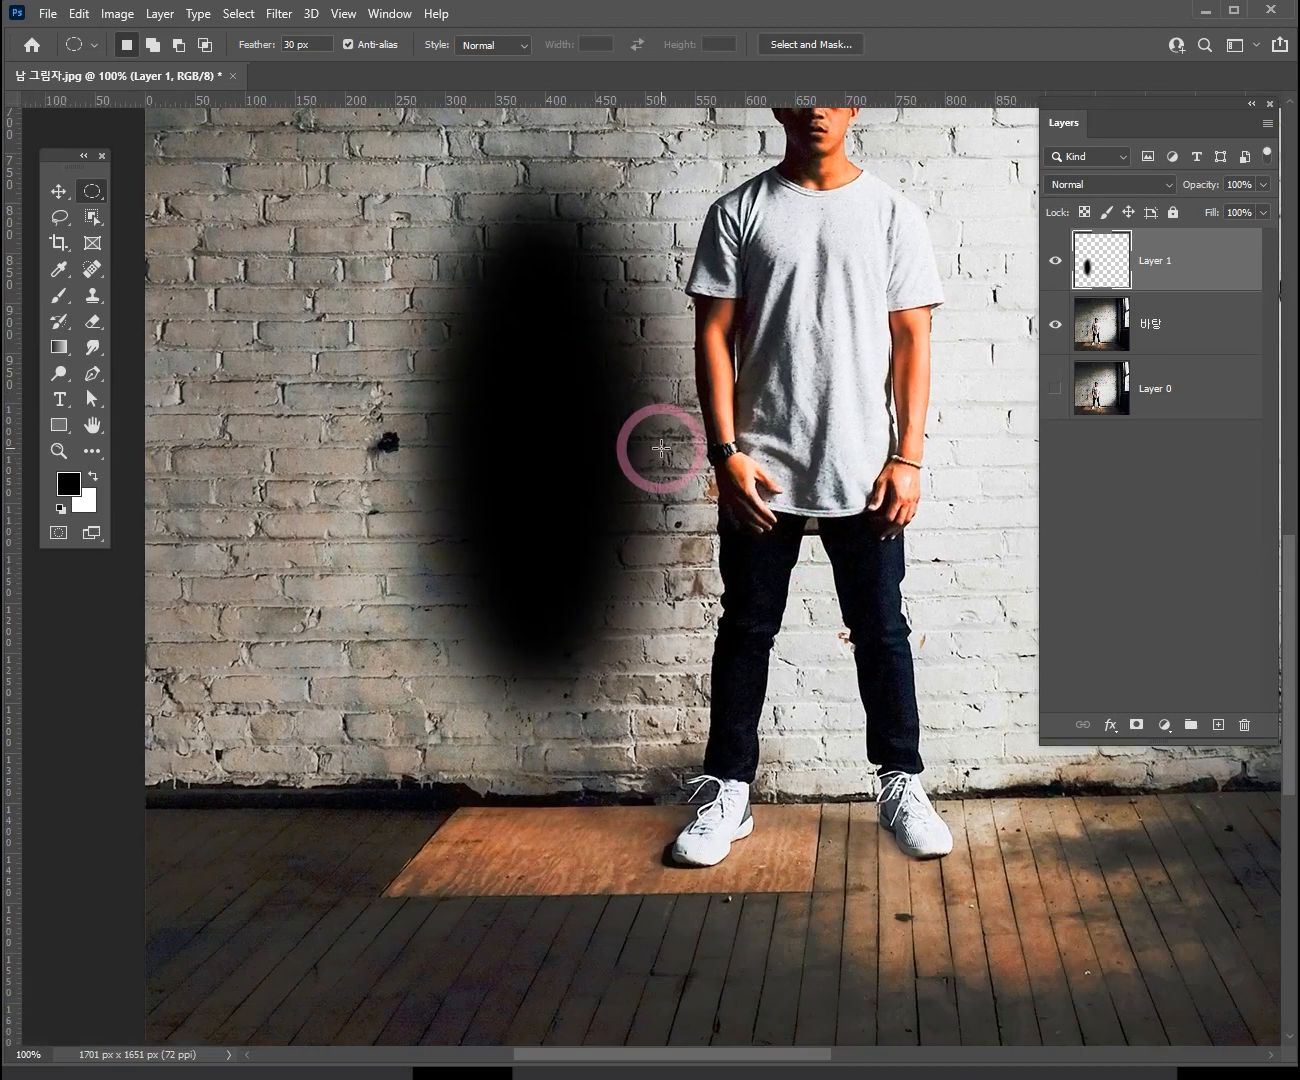
scroll(662, 448, "up", 3)
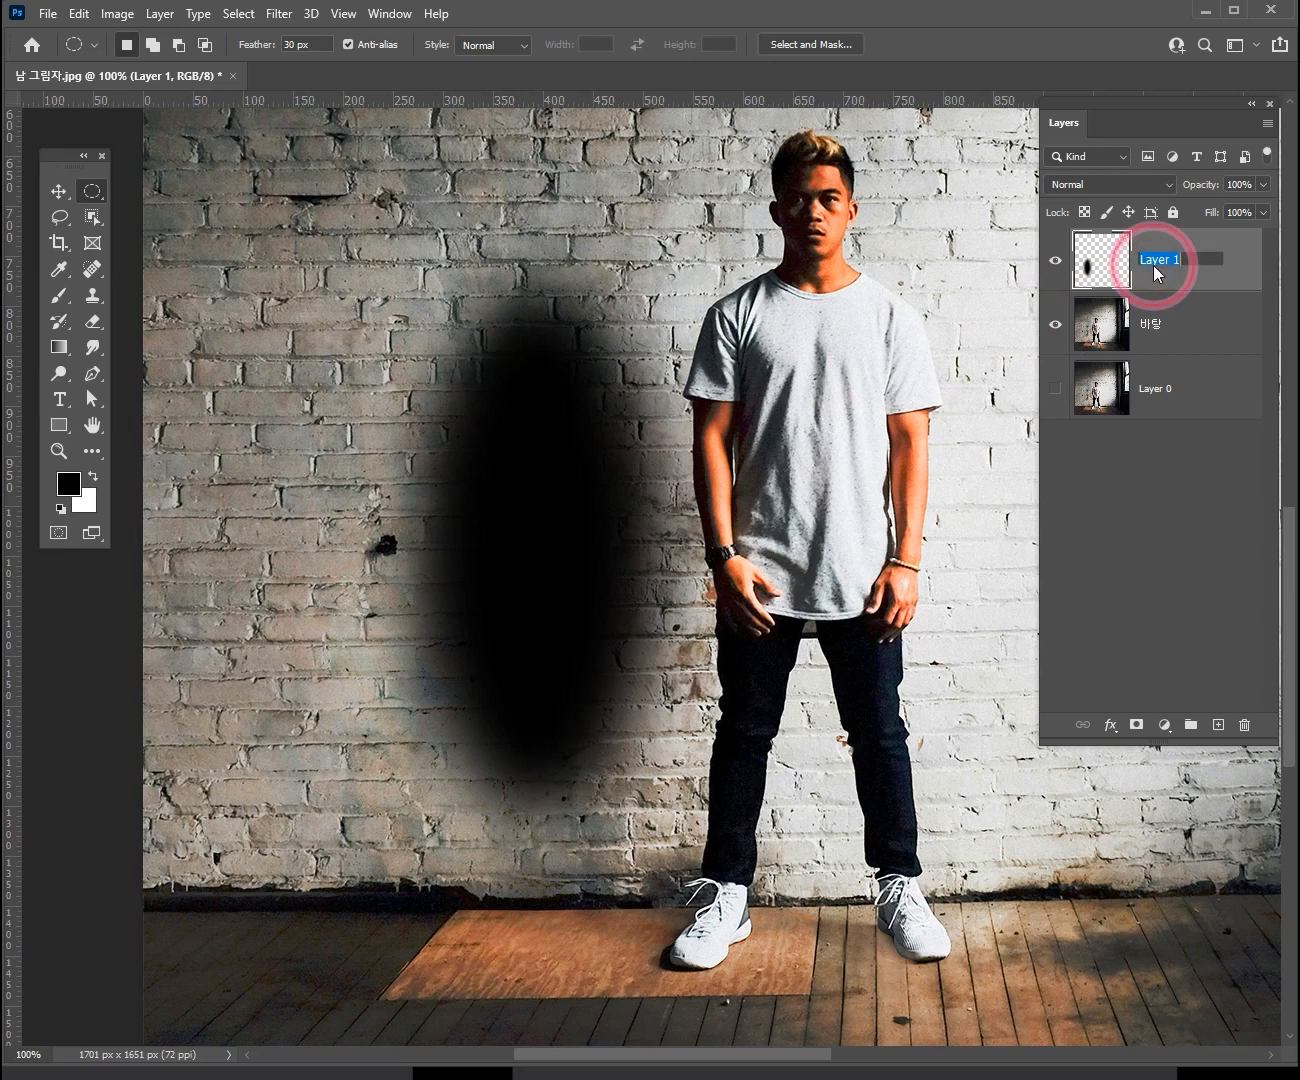
type("그림자")
key("Return")
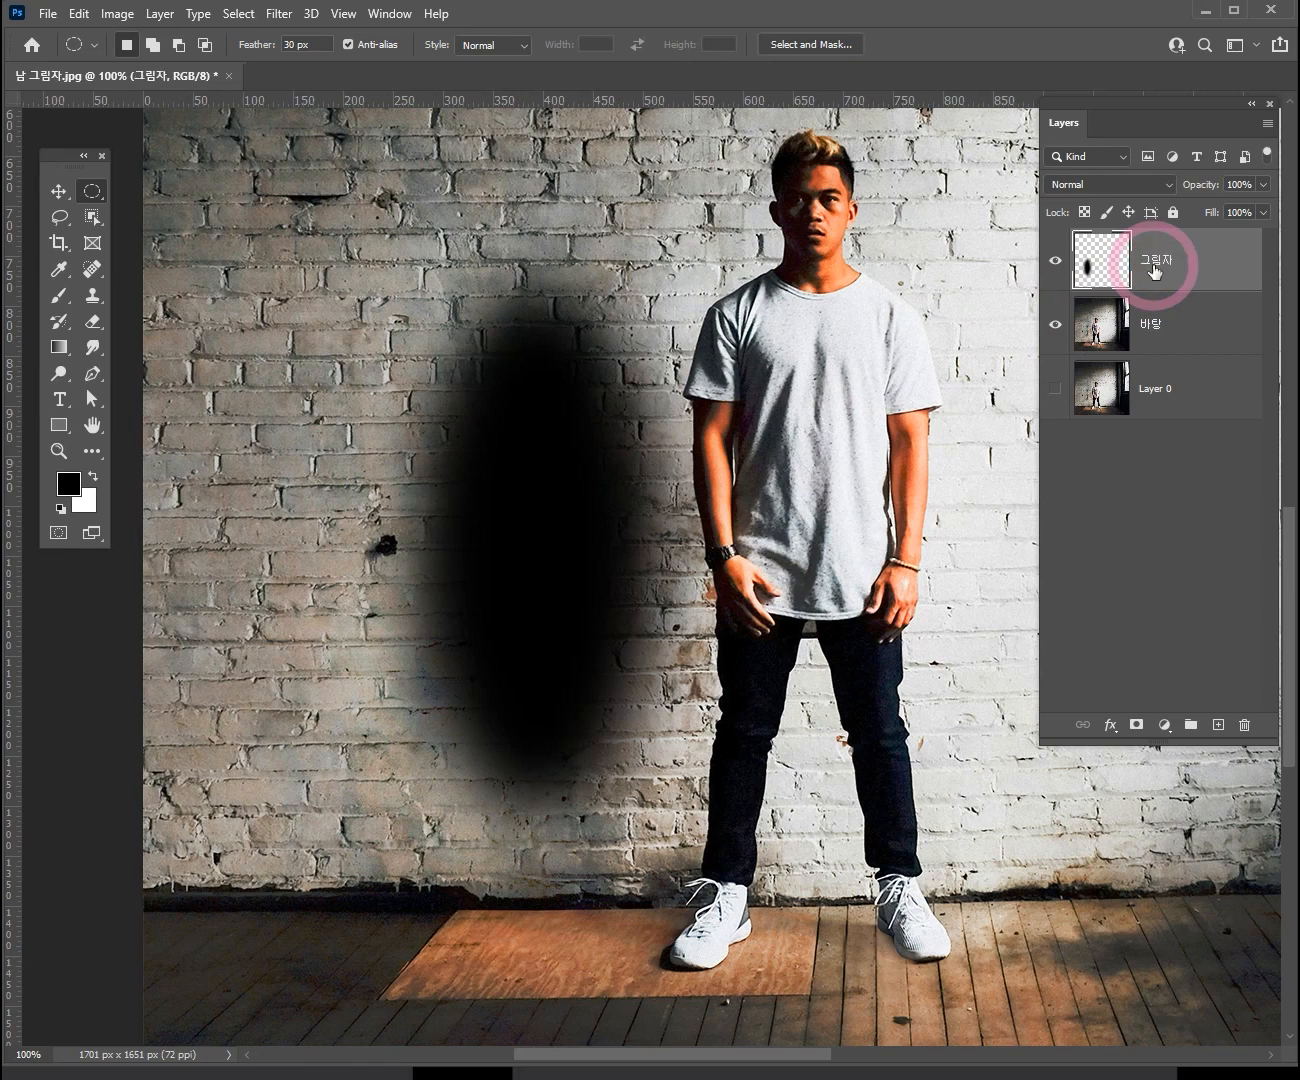
- Move the black ellipse on the 그림자 layer slightly down and away from the man
left_click(55, 190)
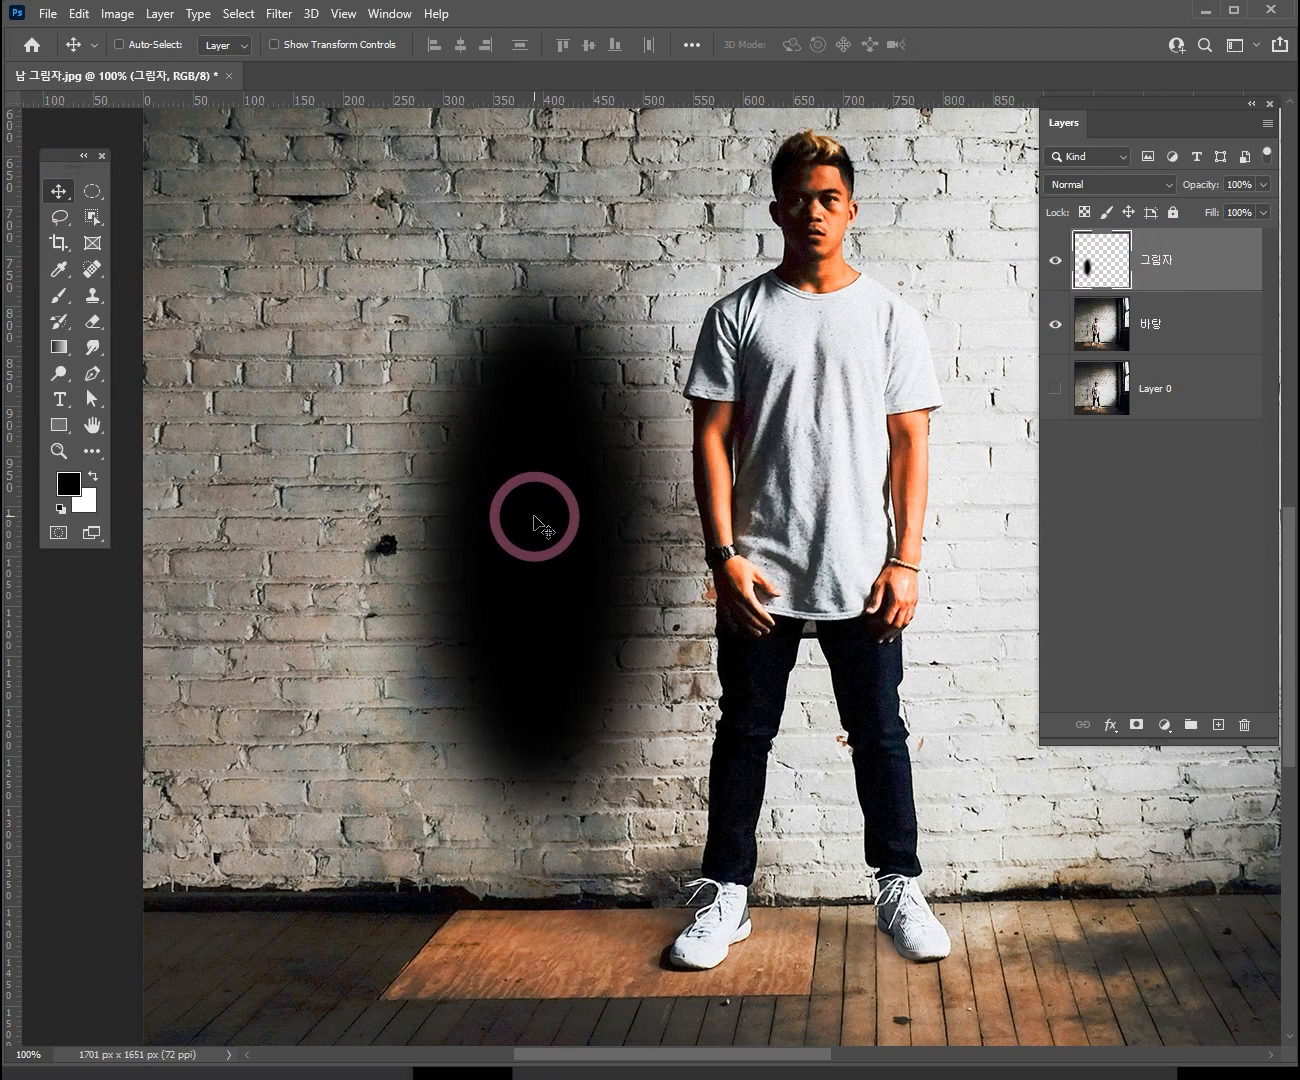
left_click(1096, 262)
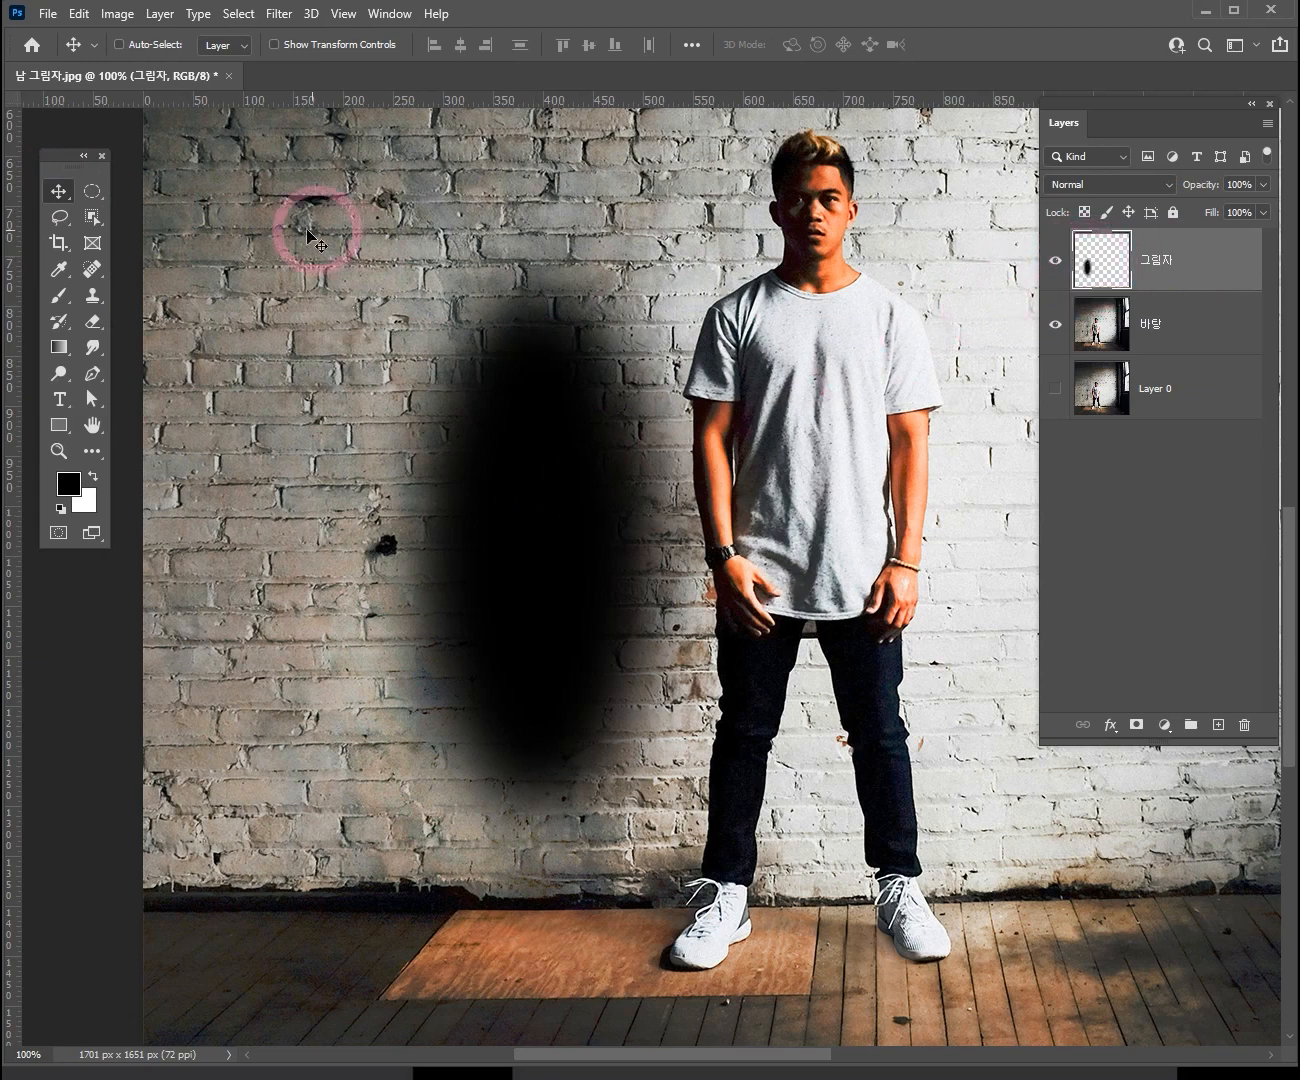
mouse_move(586, 543)
left_mouse_down()
mouse_move(281, 577)
mouse_move(247, 569)
mouse_move(455, 637)
mouse_move(601, 493)
mouse_move(572, 540)
mouse_move(590, 558)
left_mouse_up()
left_click_drag(520, 529, 494, 540)
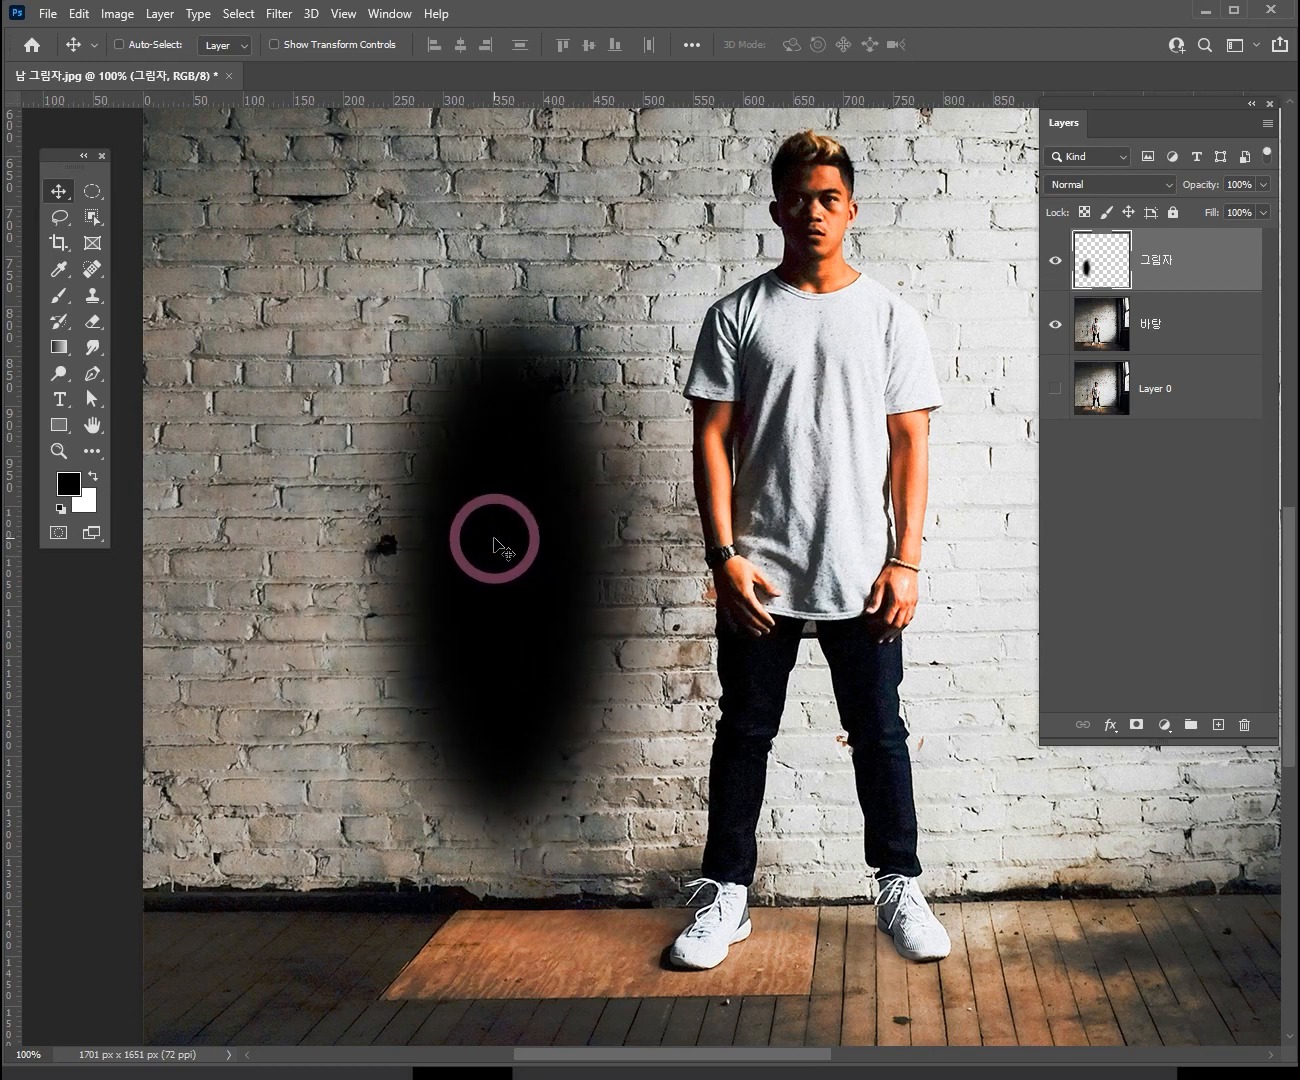
- Free-transform the black ellipse to about 106% width and 99% height with a rotation of about -1.9°
key("ctrl")
key("ctrl+t")
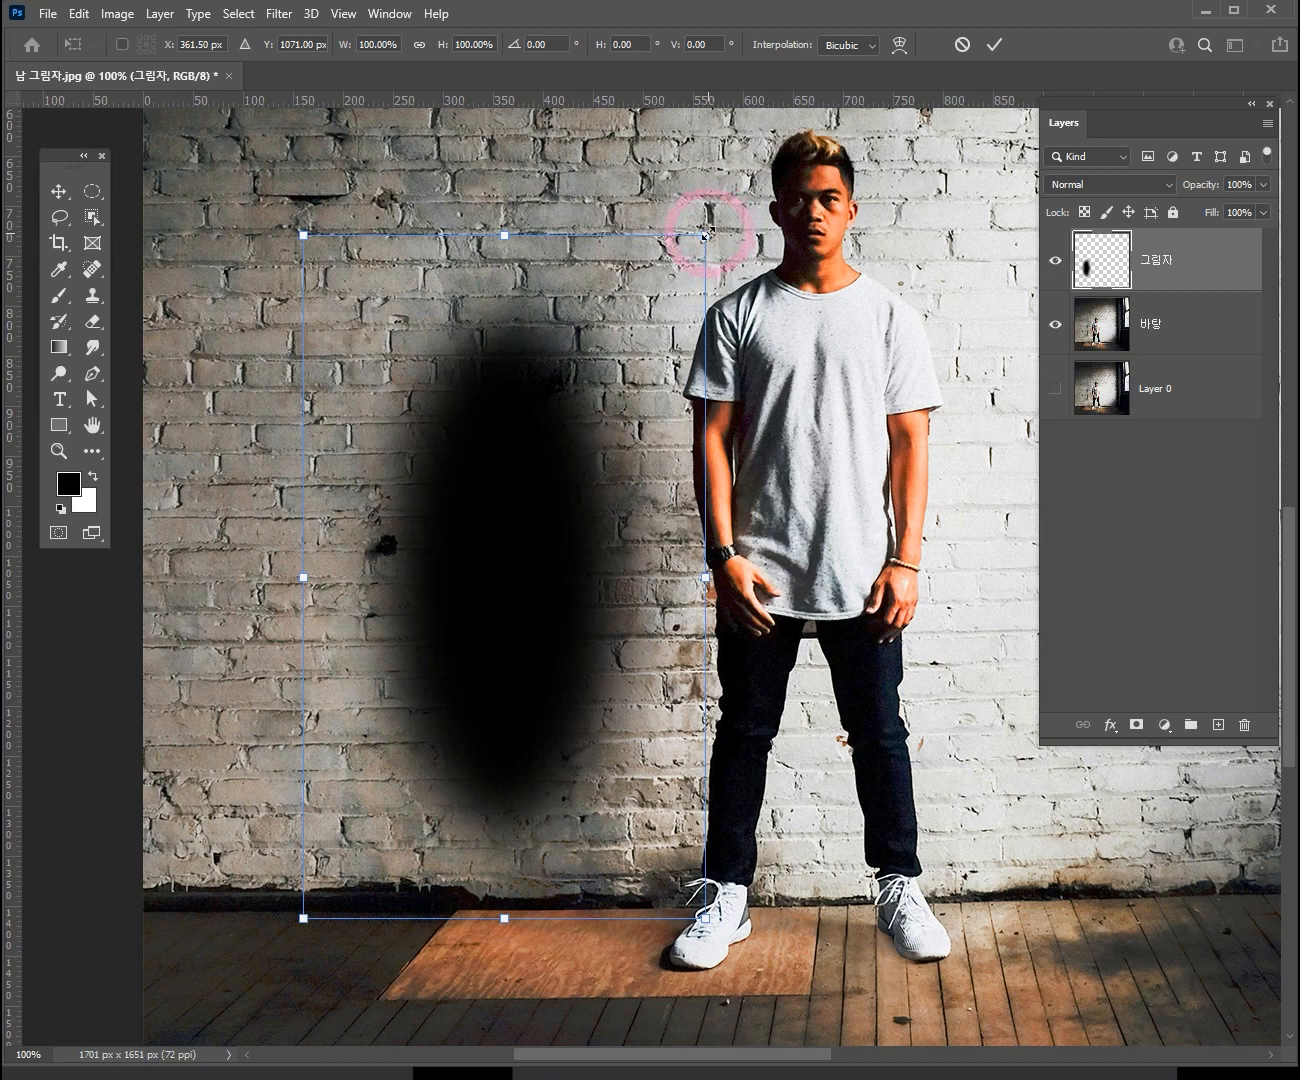
mouse_move(707, 234)
left_mouse_down()
mouse_move(537, 520)
mouse_move(632, 644)
mouse_move(601, 178)
mouse_move(529, 738)
mouse_move(850, 291)
mouse_move(337, 385)
mouse_move(833, 456)
mouse_move(701, 332)
mouse_move(517, 471)
mouse_move(784, 218)
mouse_move(541, 480)
mouse_move(762, 242)
mouse_move(621, 336)
mouse_move(592, 338)
mouse_move(650, 272)
mouse_move(720, 227)
mouse_move(568, 418)
mouse_move(510, 532)
mouse_move(522, 456)
mouse_move(720, 232)
mouse_move(731, 268)
mouse_move(678, 245)
mouse_move(732, 240)
left_mouse_up()
mouse_move(545, 568)
left_mouse_down()
mouse_move(560, 610)
mouse_move(550, 551)
left_mouse_up()
left_click_drag(826, 149, 690, 258)
left_click_drag(445, 615, 439, 622)
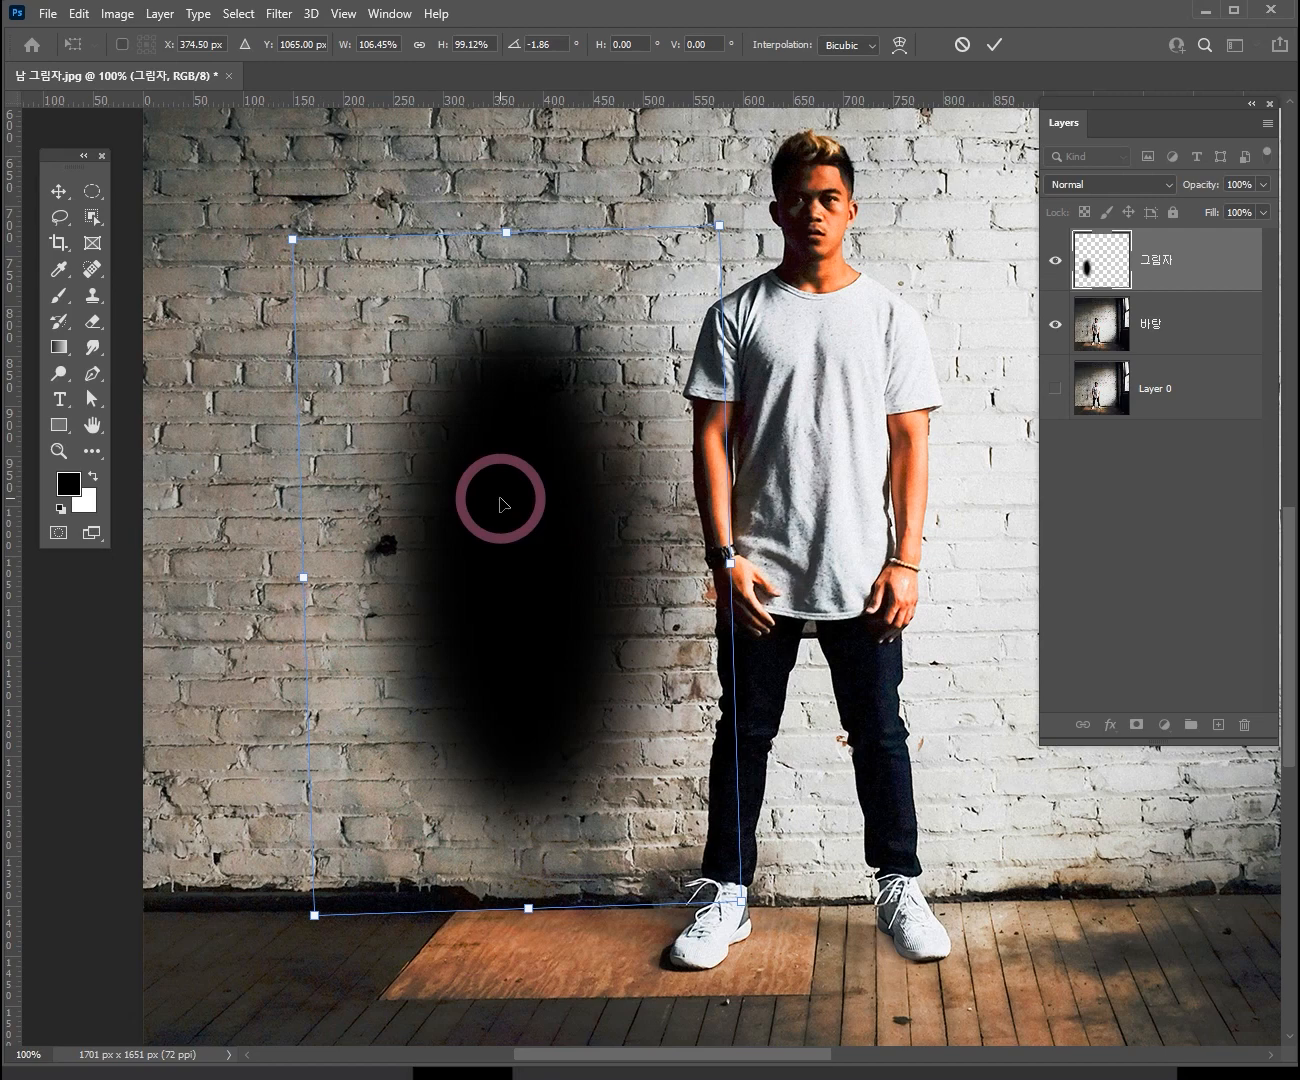
left_click(990, 44)
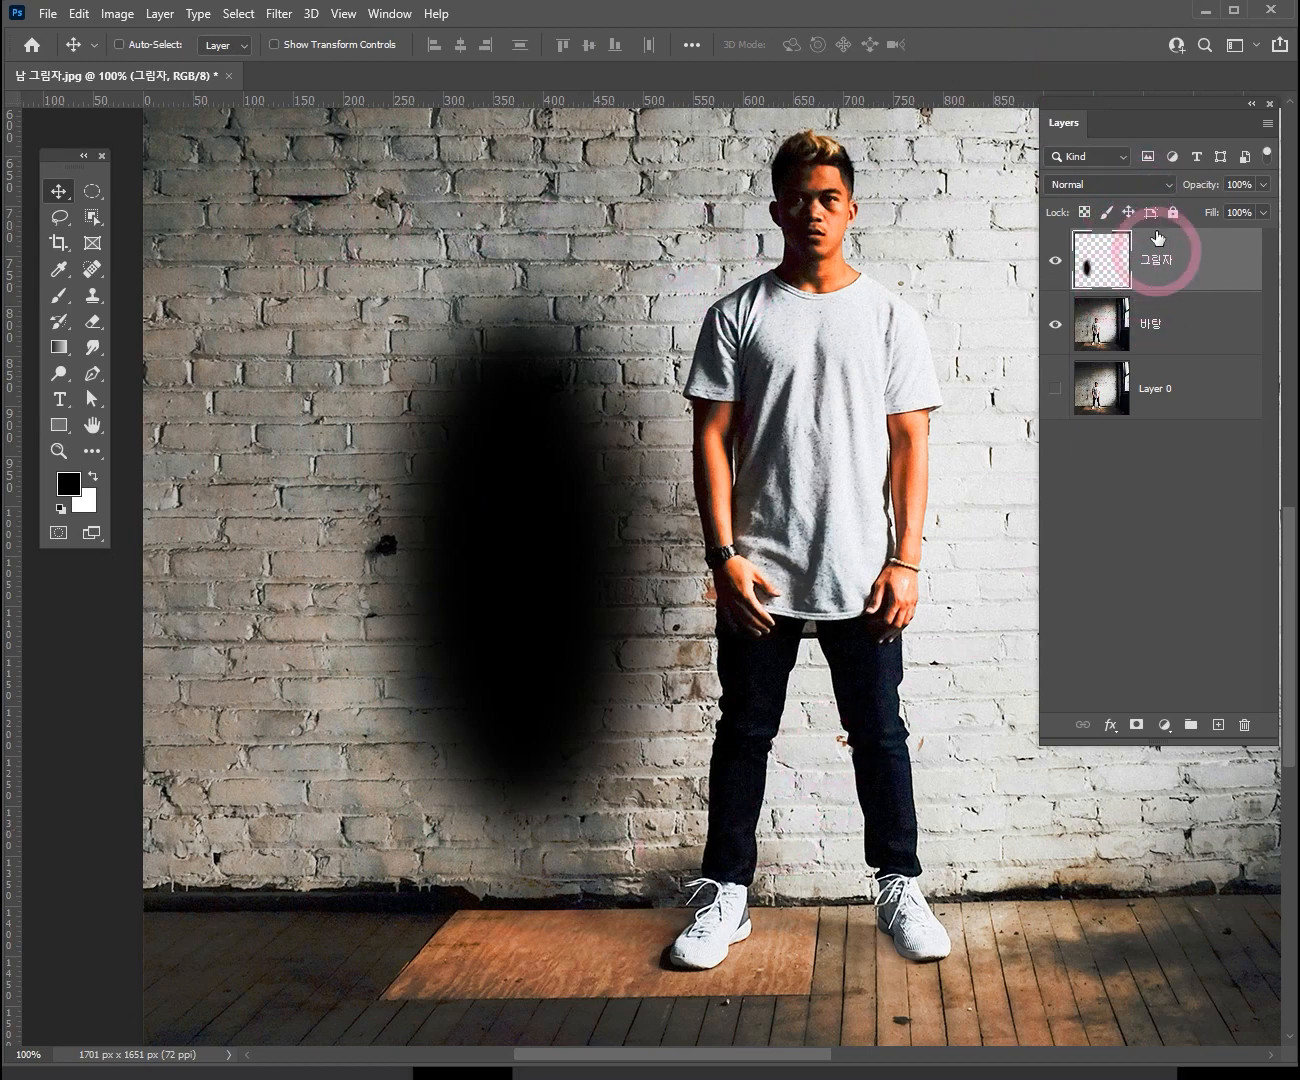
- Set the 그림자 layer's blend mode to Multiply and its opacity to 63%
left_click(1149, 185)
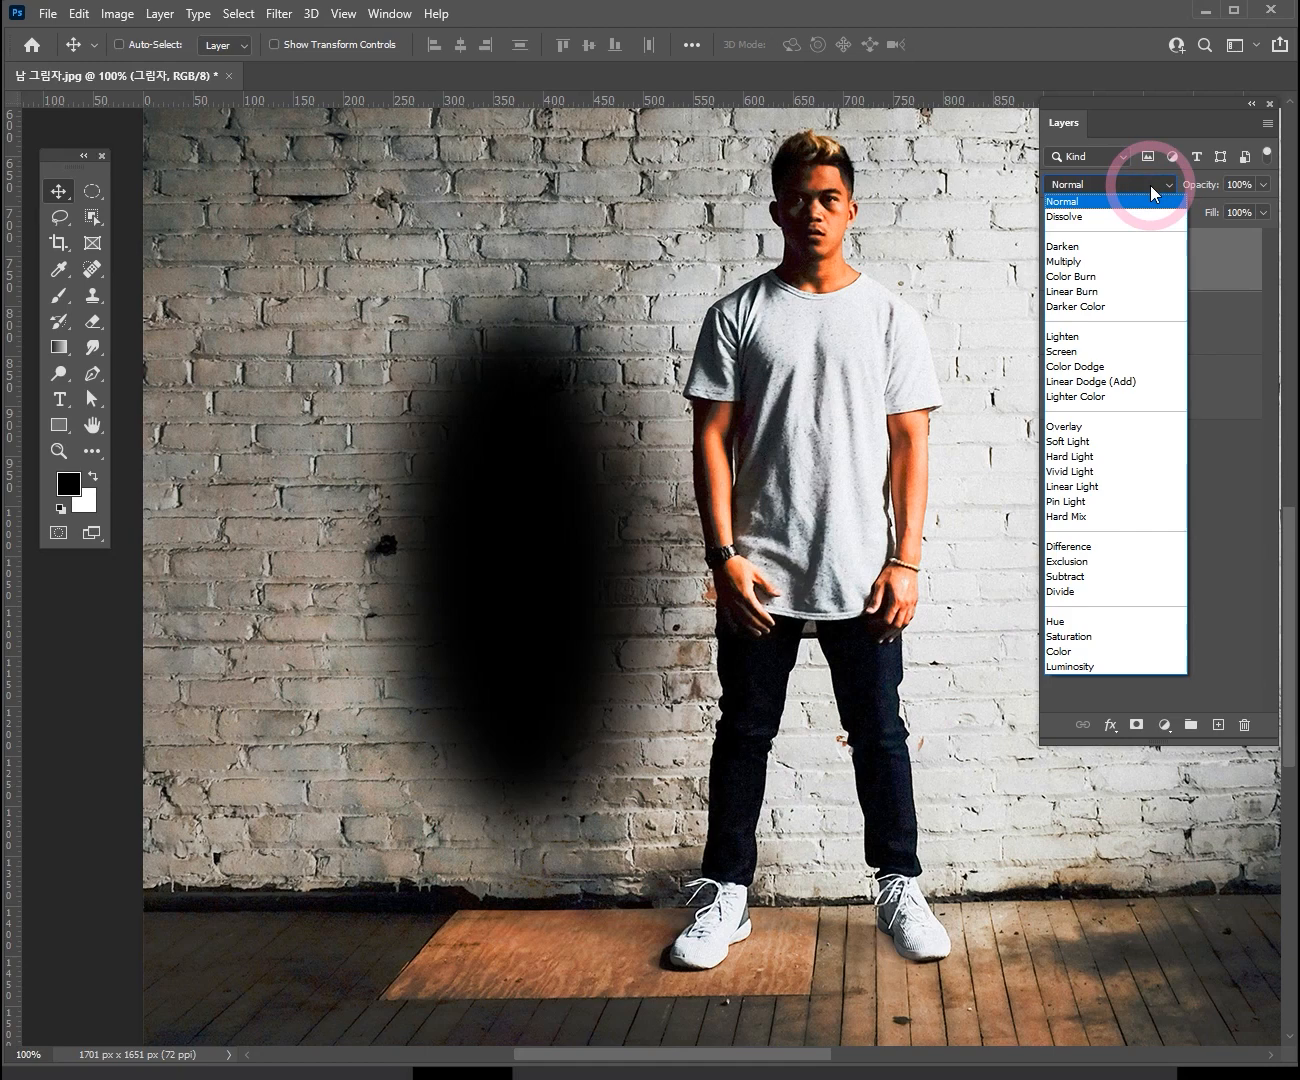
left_click(1128, 262)
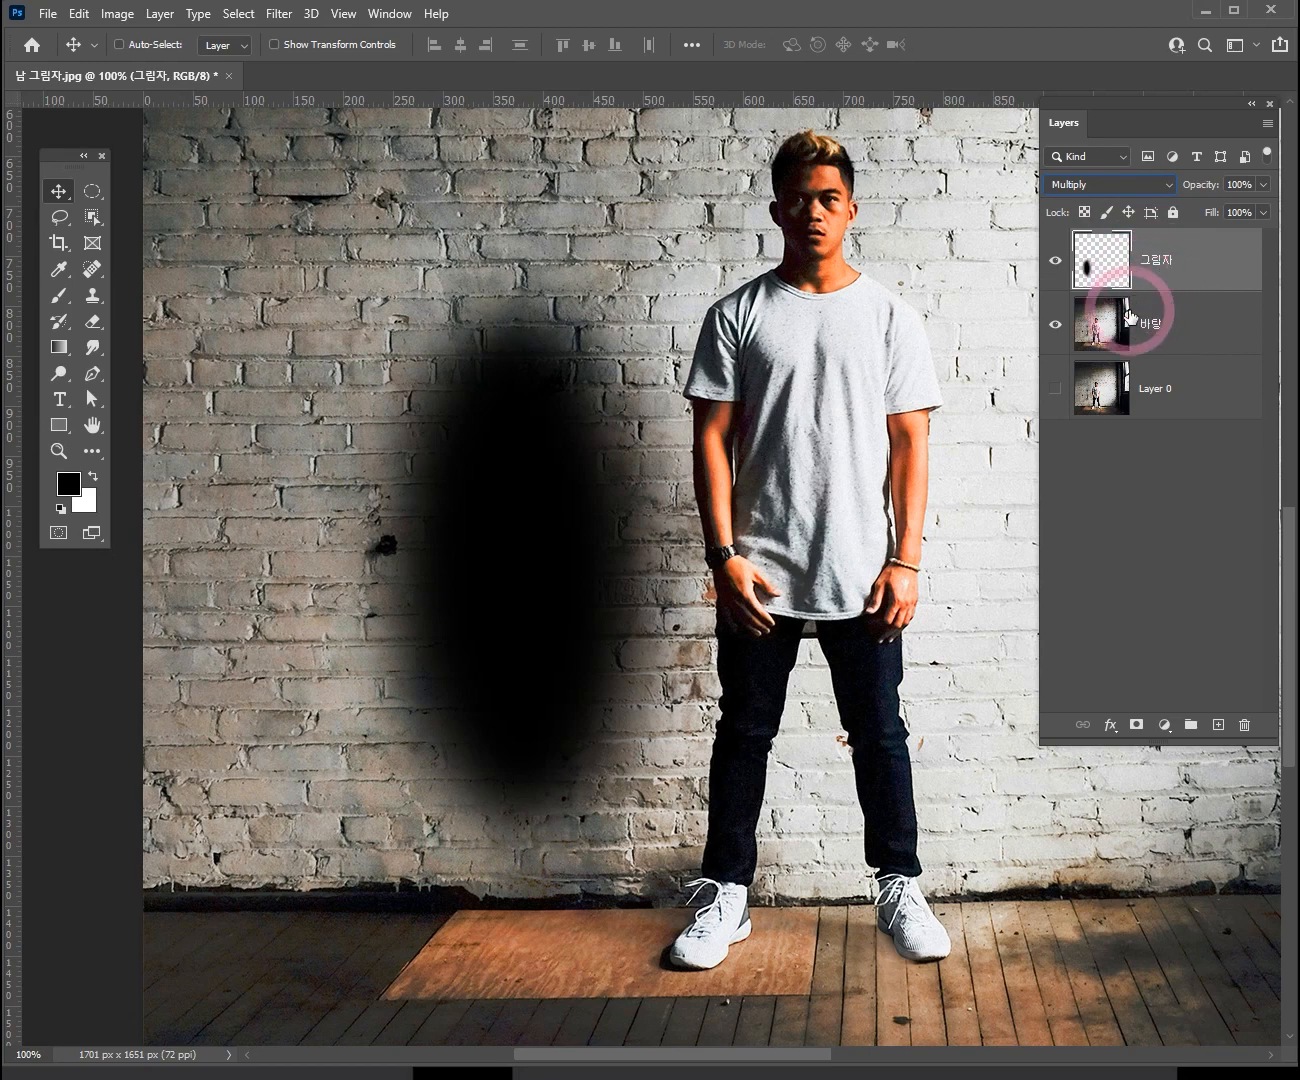
left_click(1264, 183)
left_click_drag(1263, 206, 1230, 204)
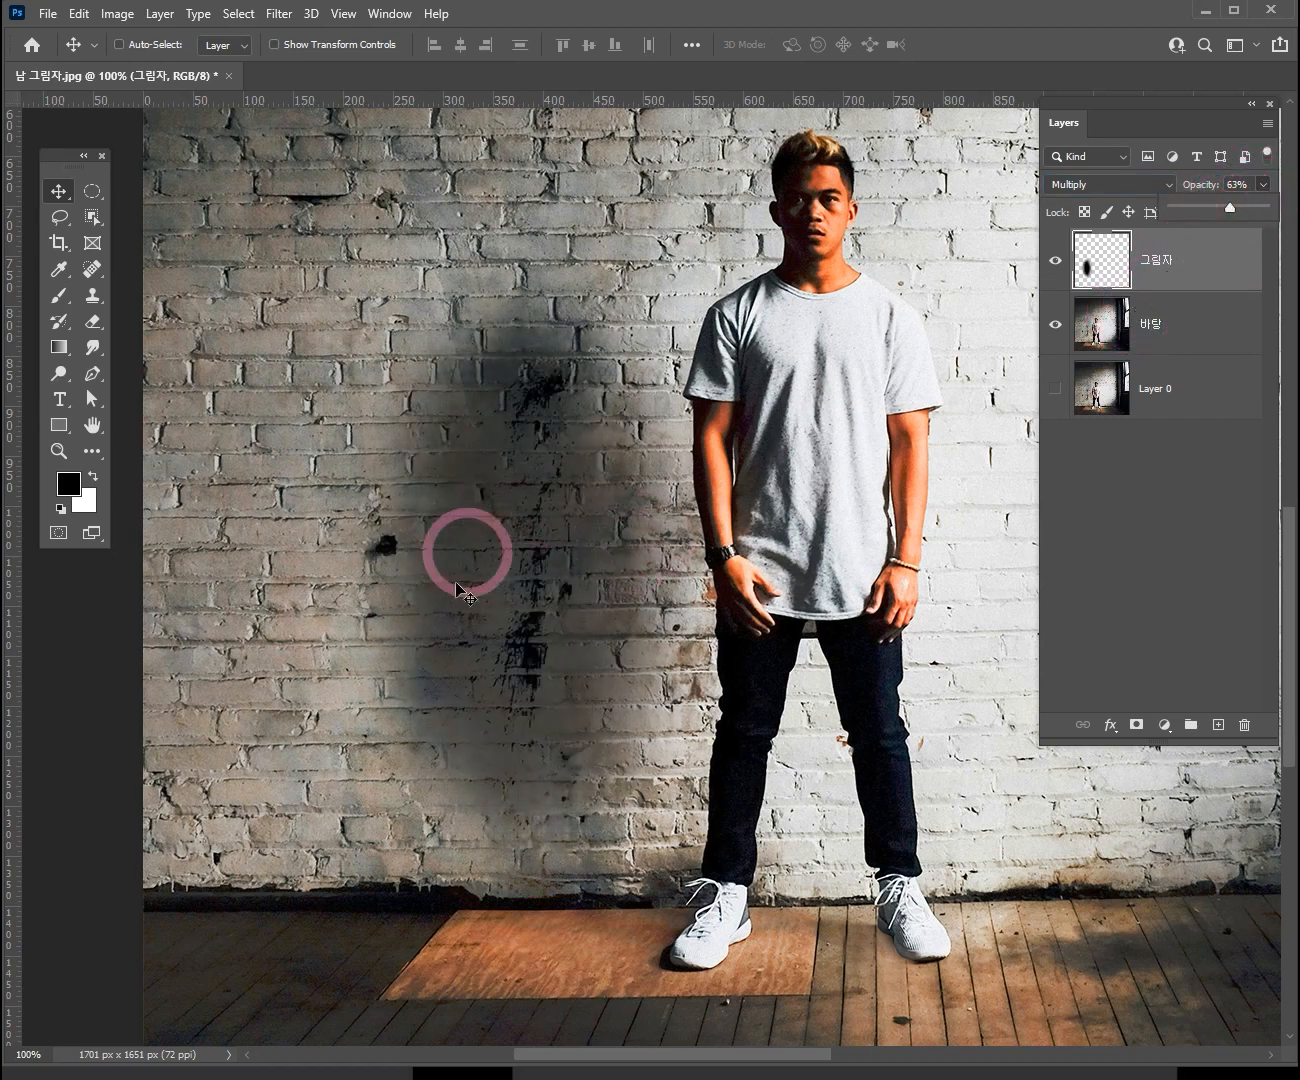
left_click(557, 669, "ctrl+alt")
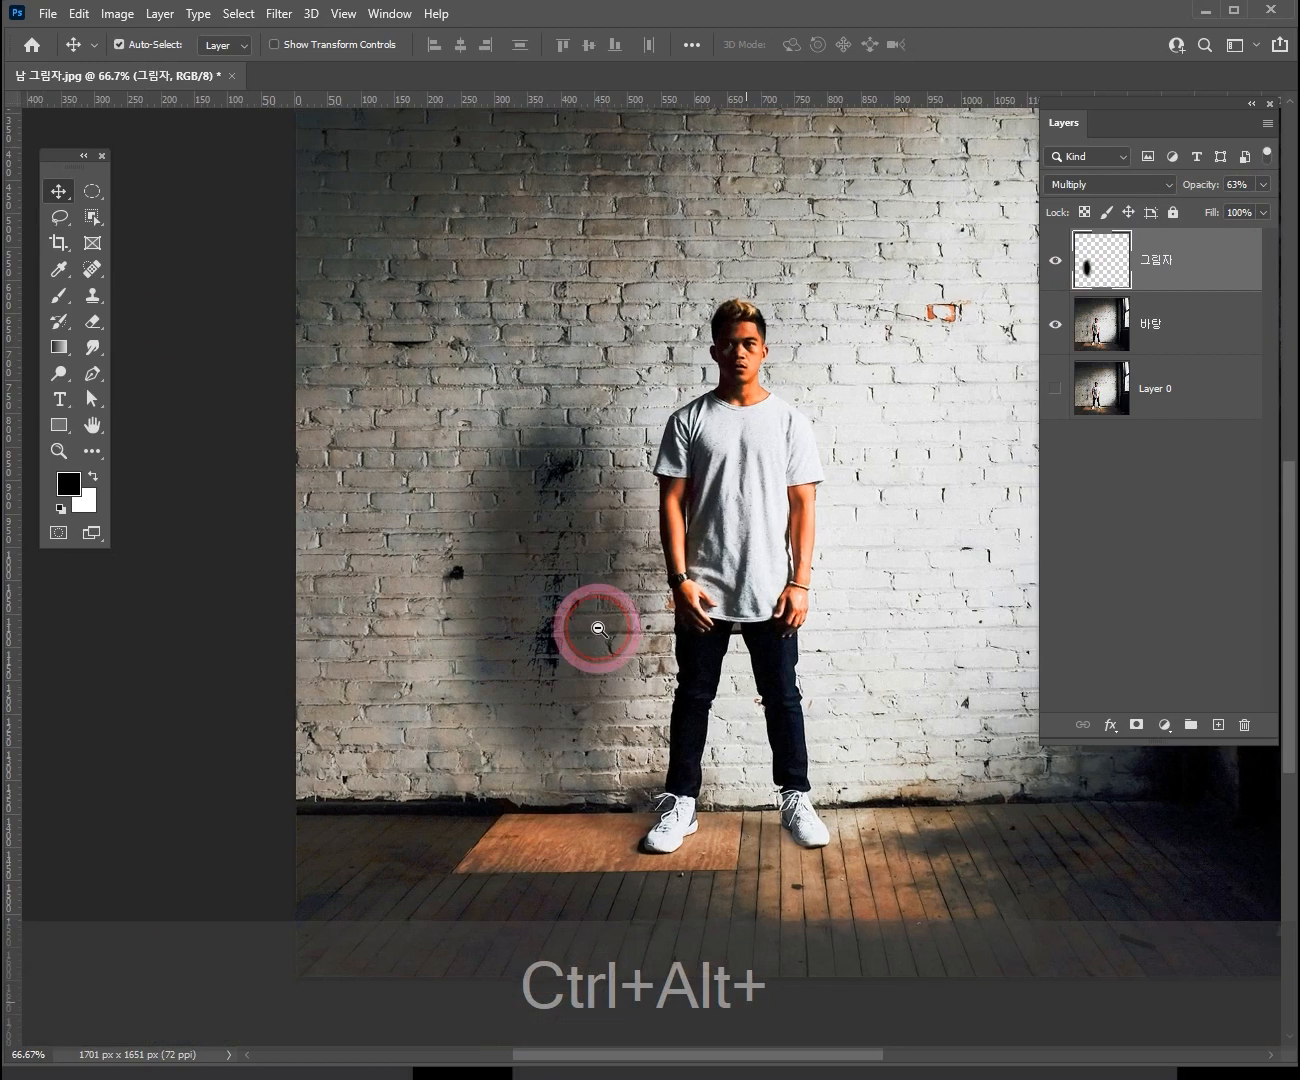
left_click(595, 627, "ctrl+alt")
left_click(535, 615, "ctrl")
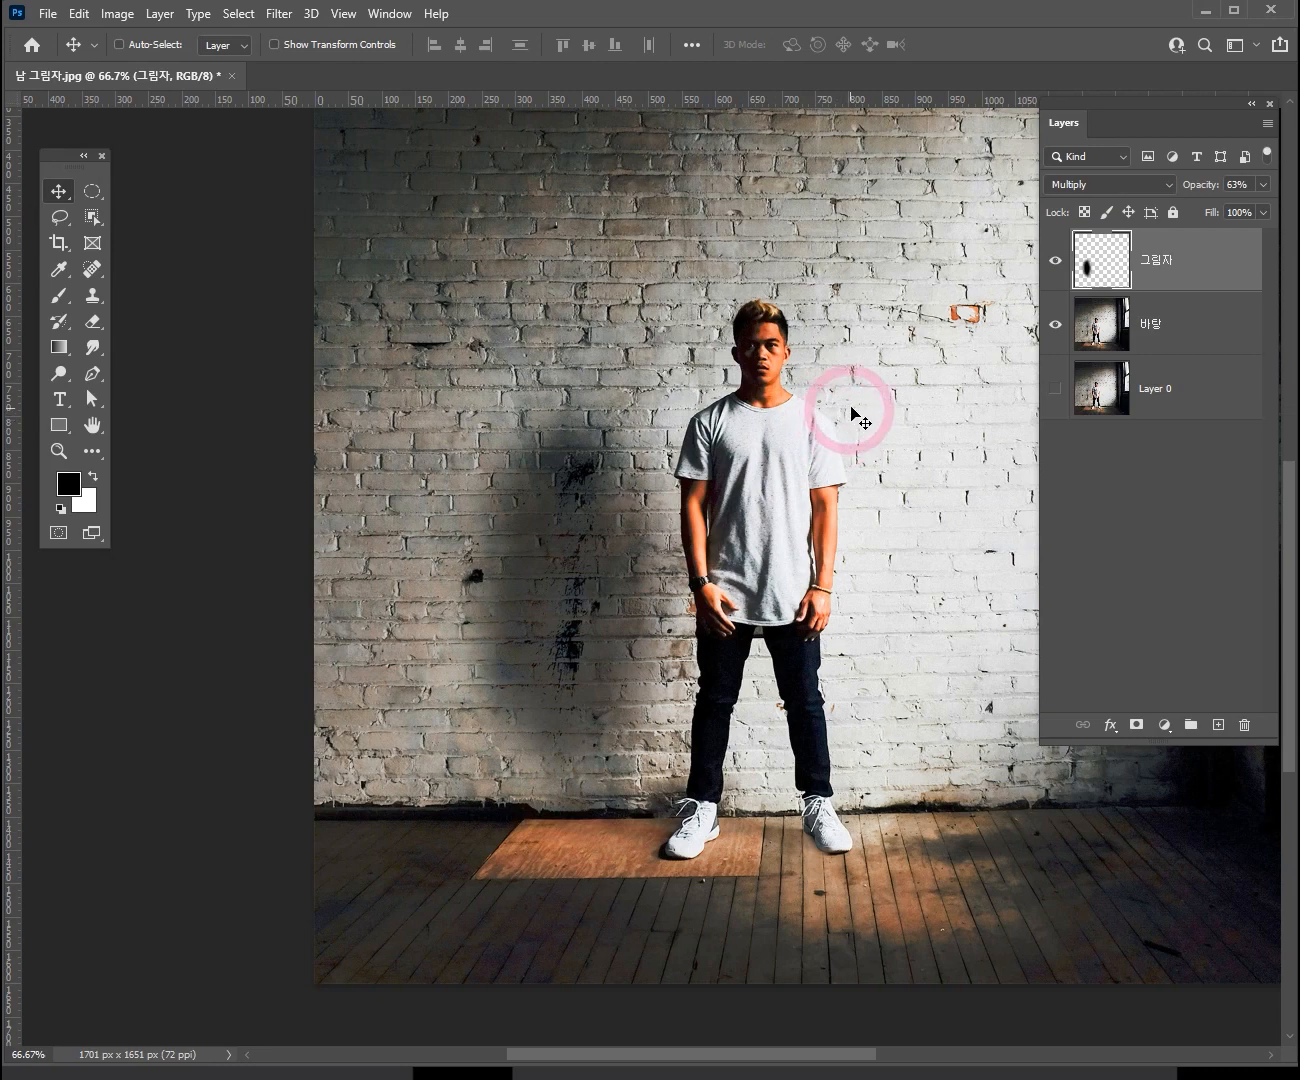
- Delete the 그림자 layer and create a new empty layer above 바탕
key("ctrl+space")
left_click(856, 456, "ctrl")
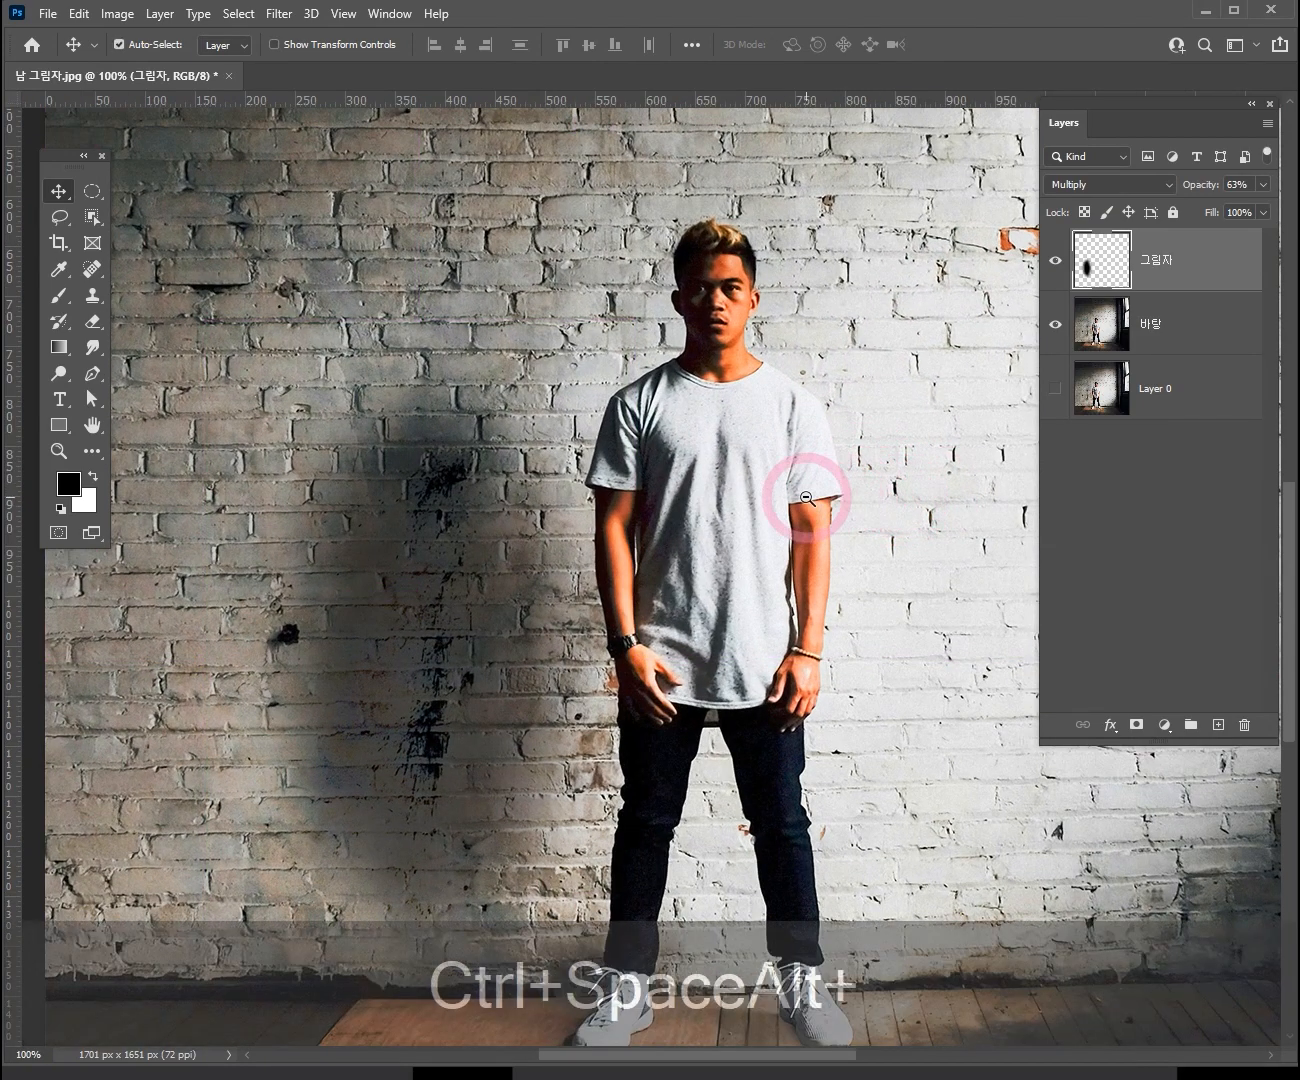
left_click(816, 503, "ctrl+alt")
left_click_drag(1138, 271, 1250, 725)
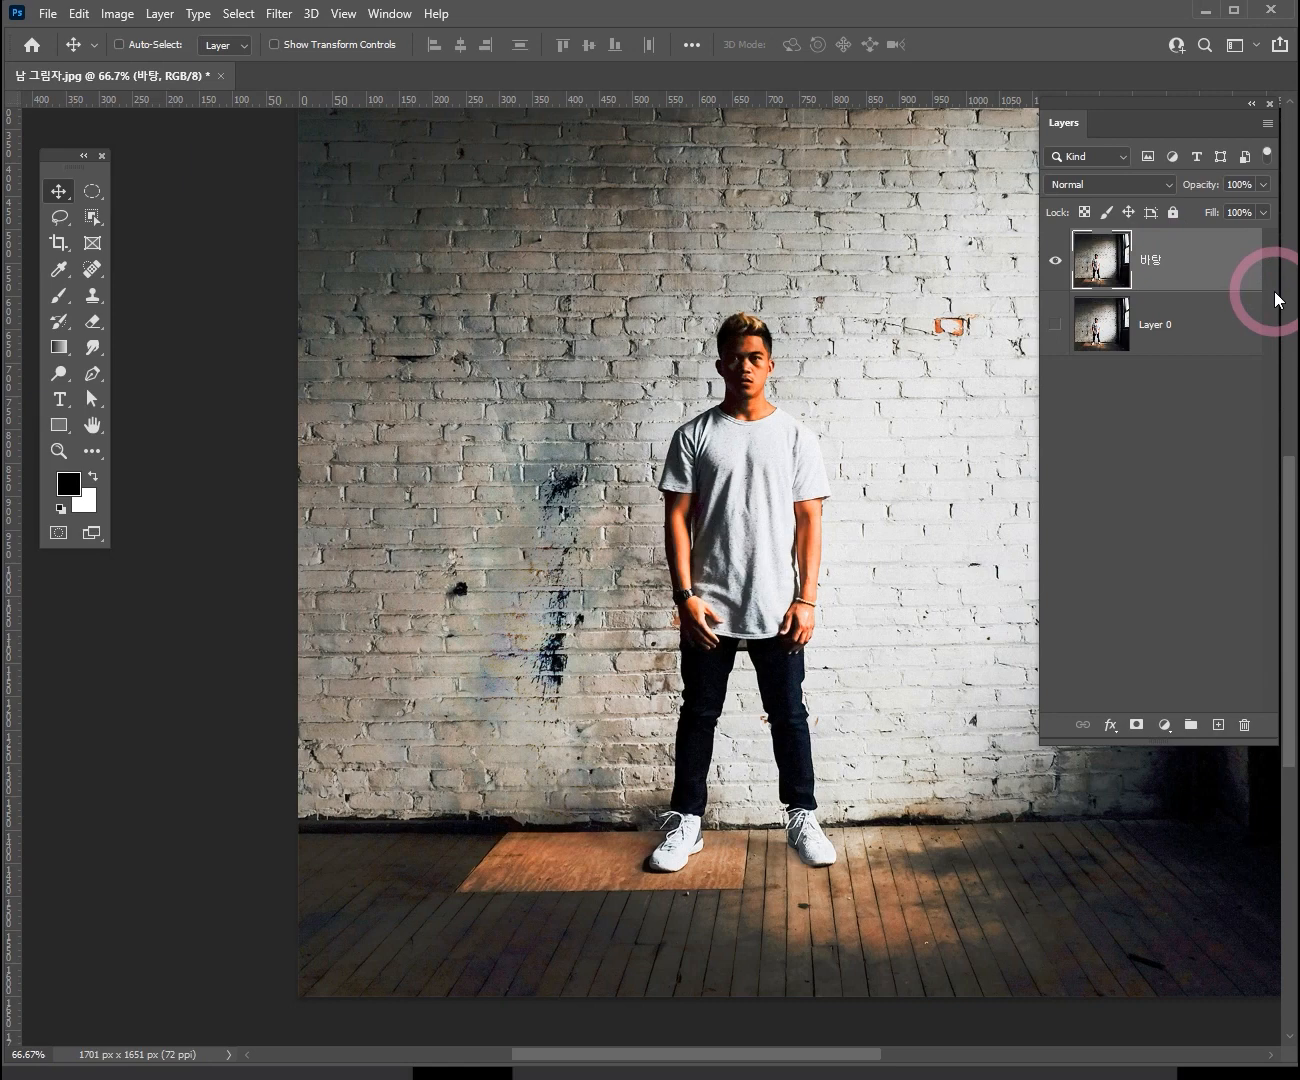
left_click(1219, 726)
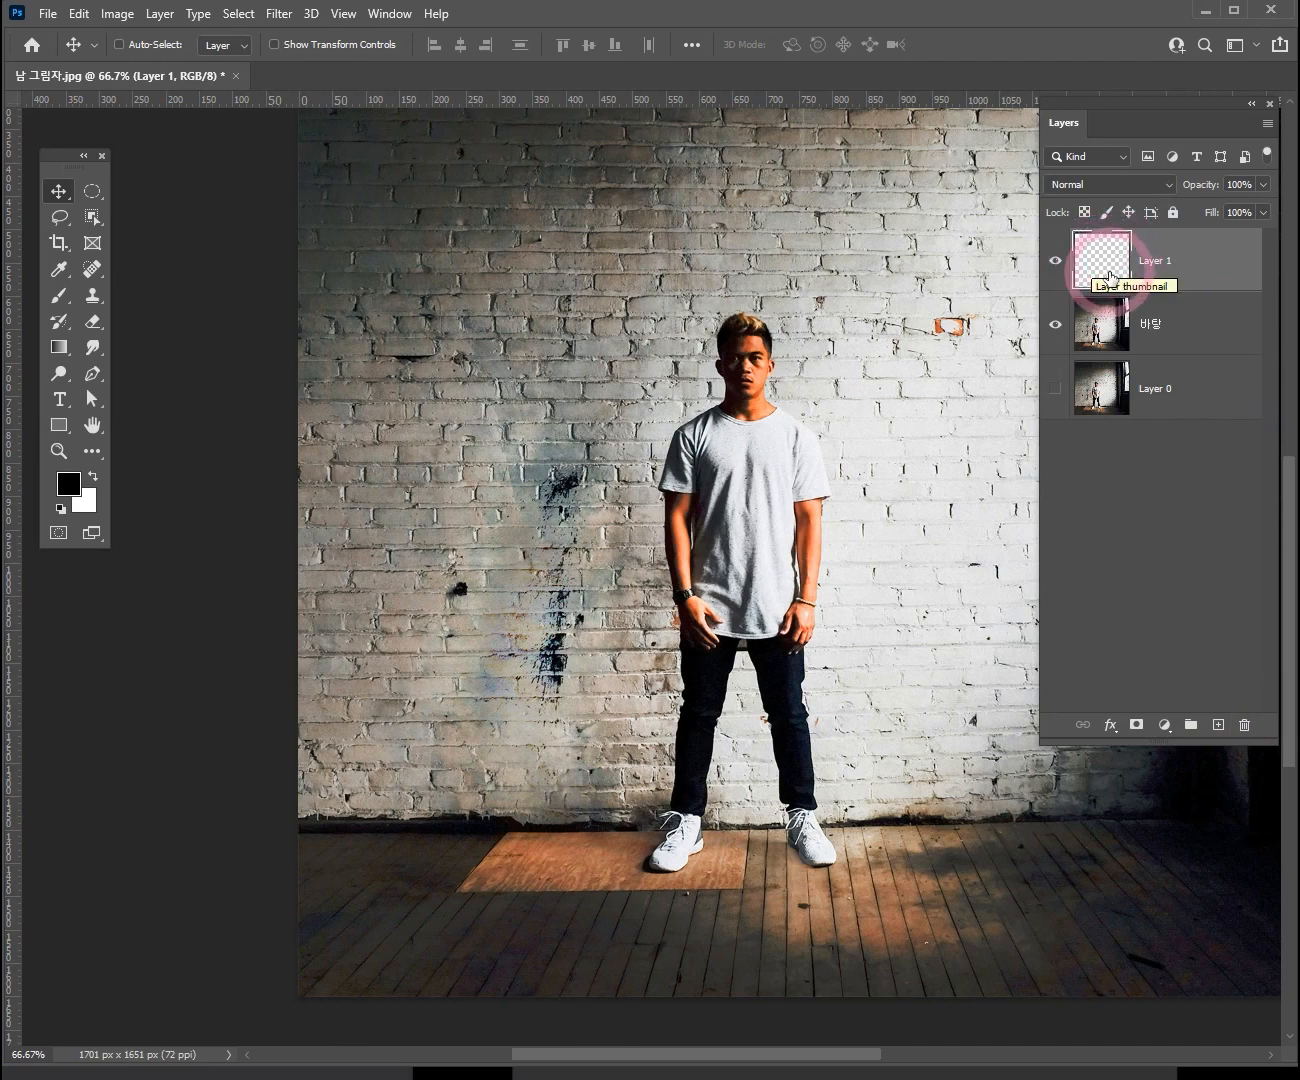
- Try a black fill in a tall 30 px feathered elliptical selection over the wall stain, and undo it
key("ctrl+space")
left_click(705, 673)
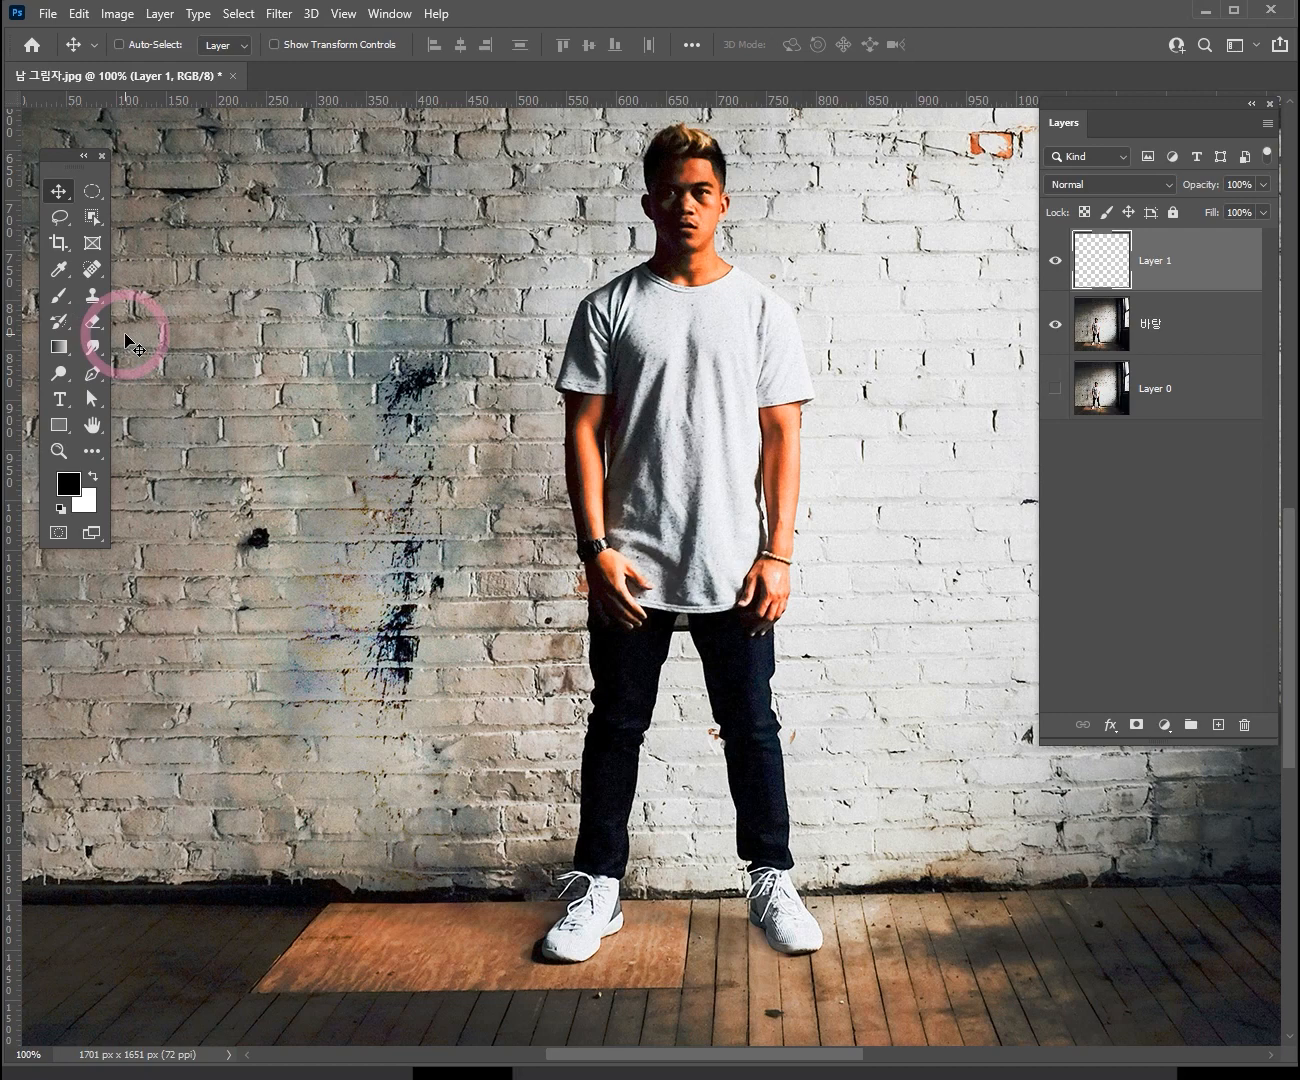
left_click_drag(89, 190, 164, 216)
left_click_drag(324, 244, 533, 776)
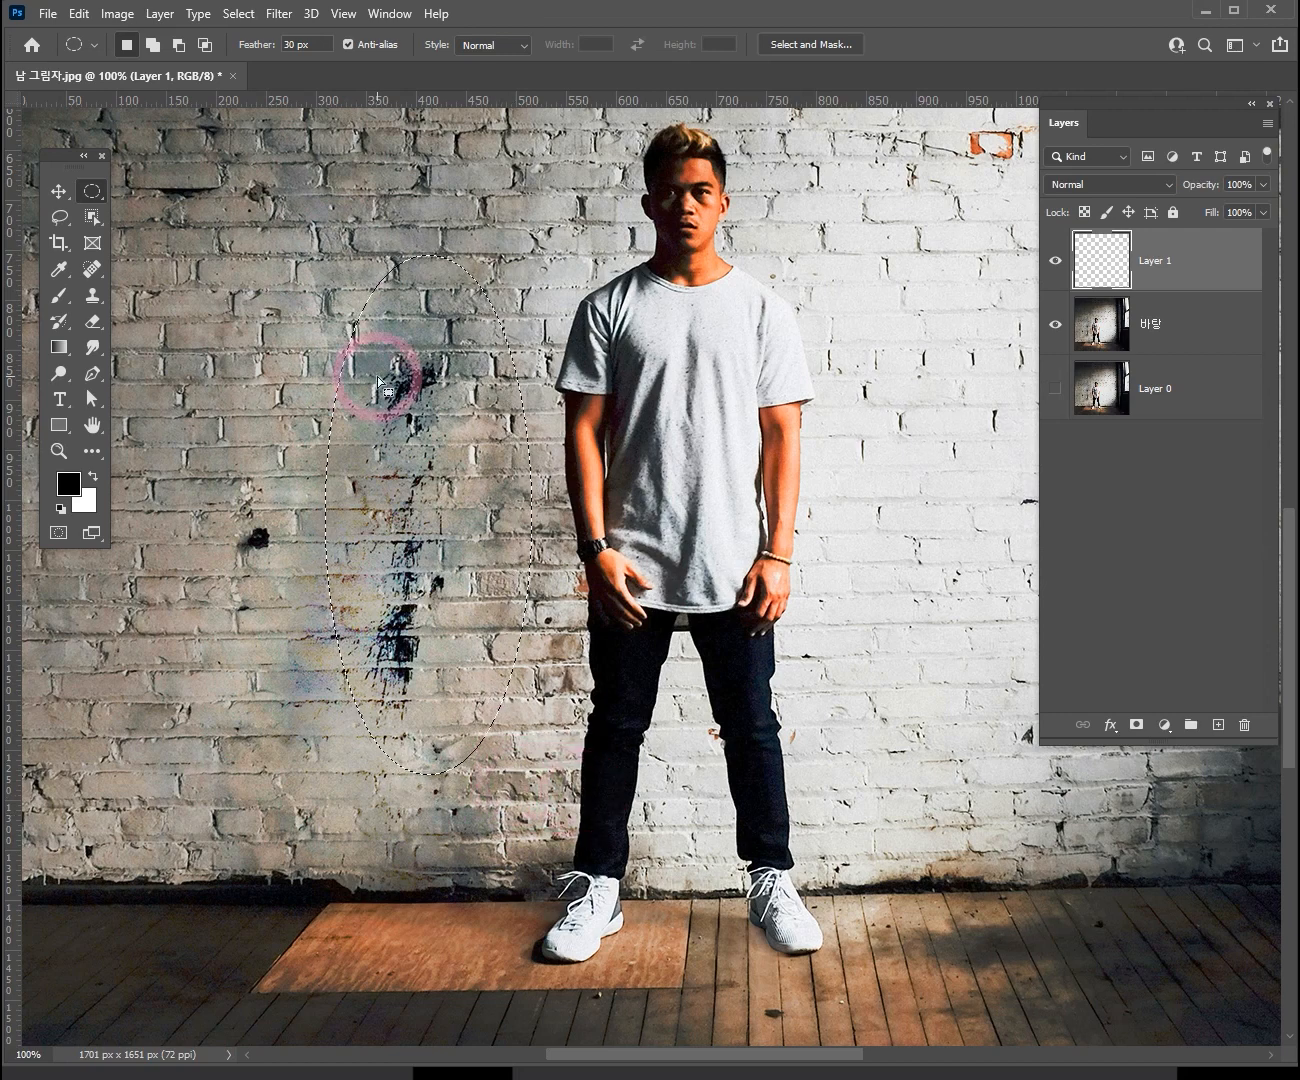
key("alt+BackSpace")
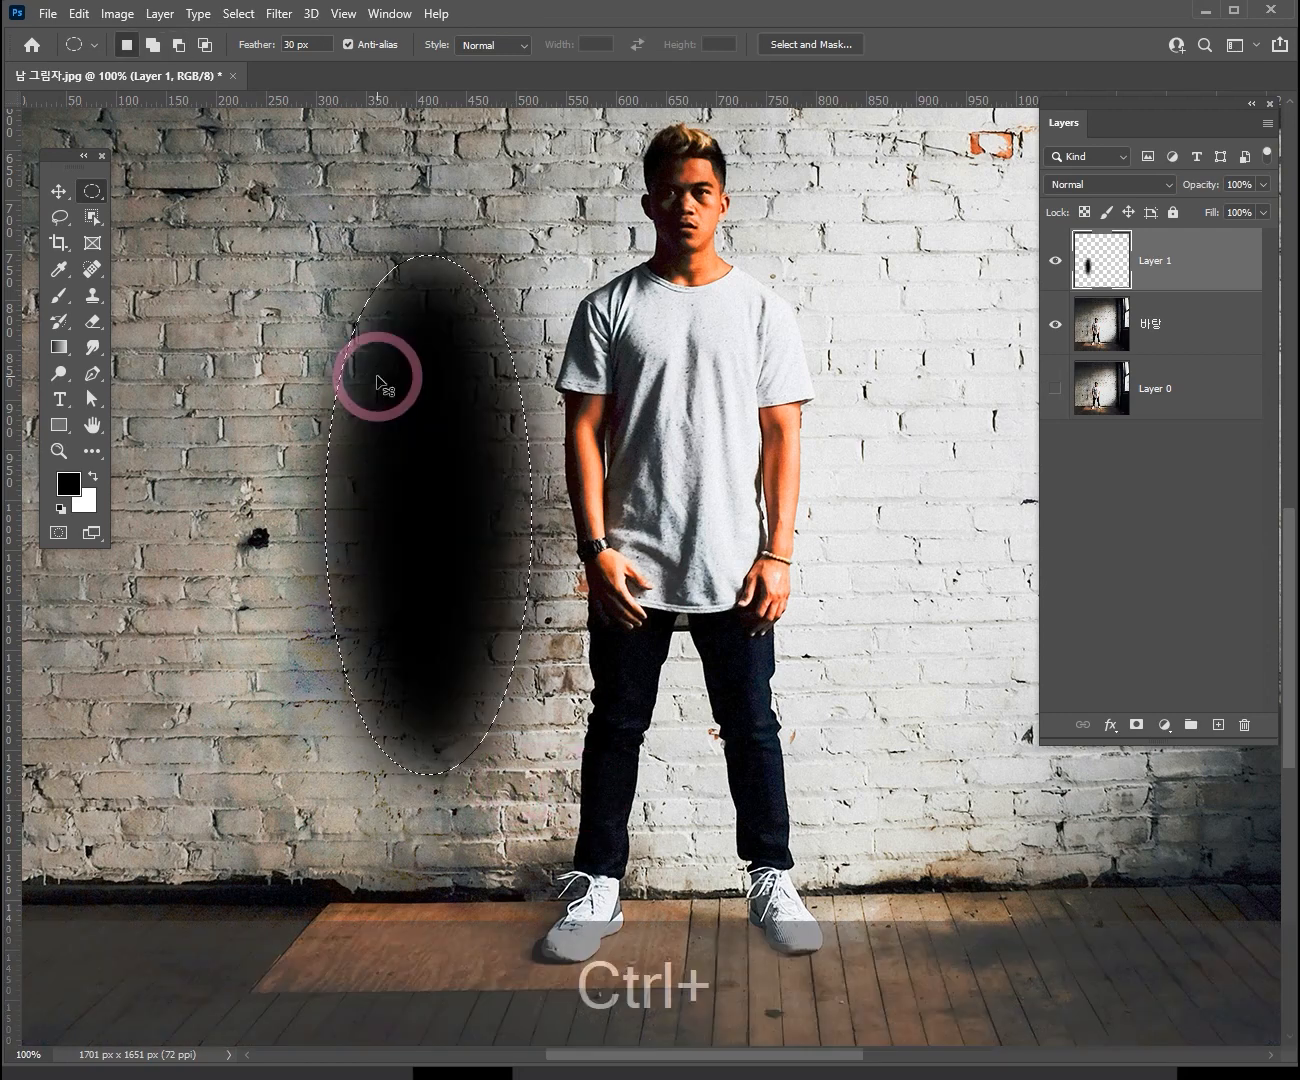
key("ctrl+d")
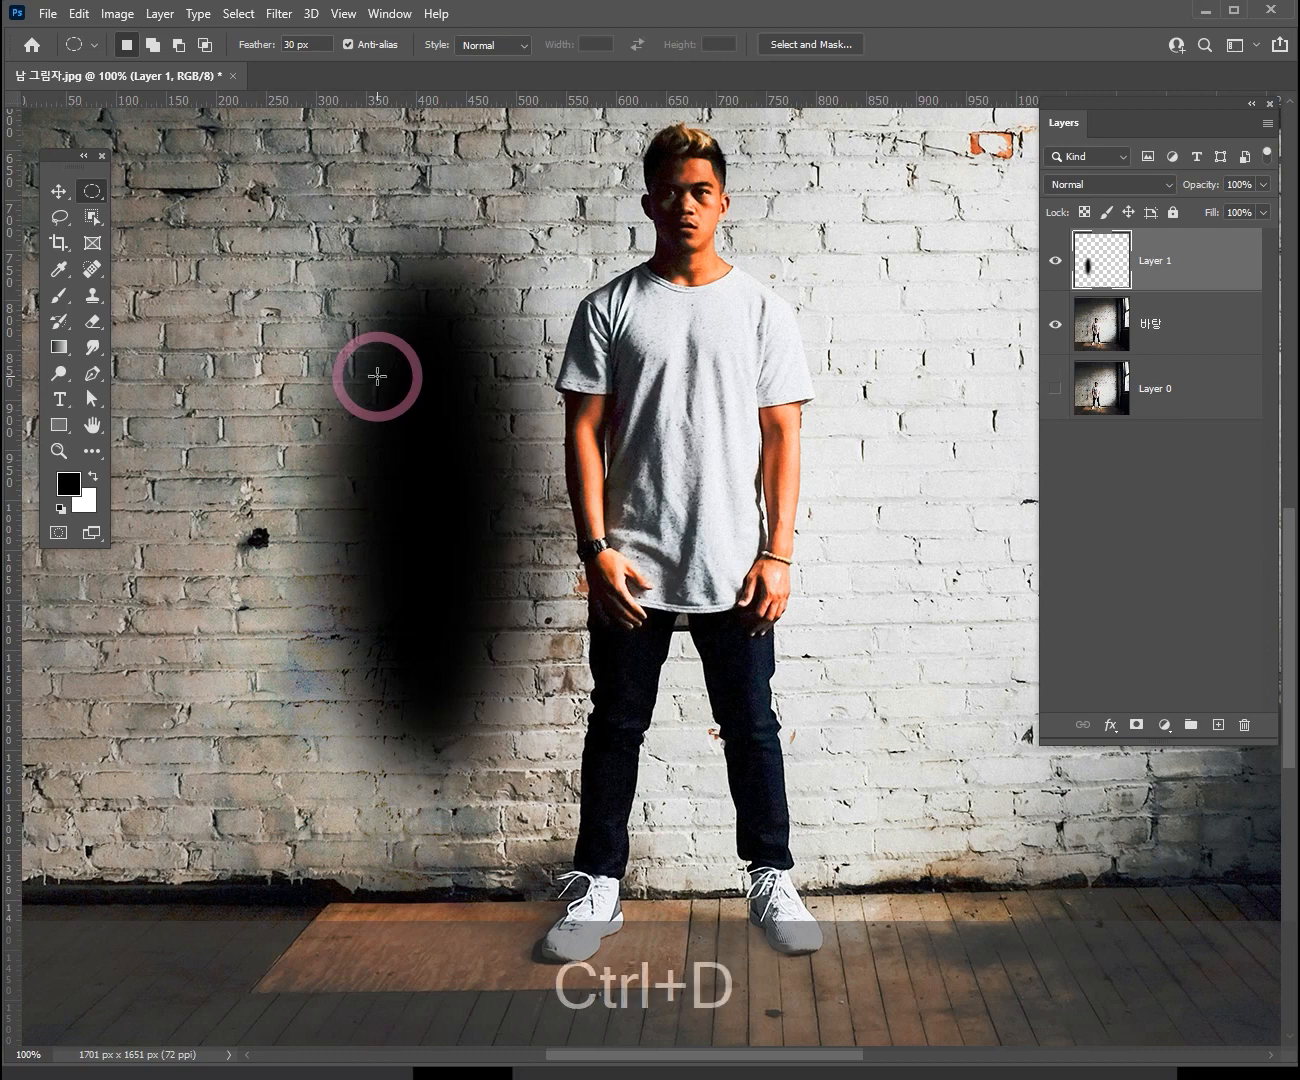
key("ctrl+z")
key("ctrl+z")
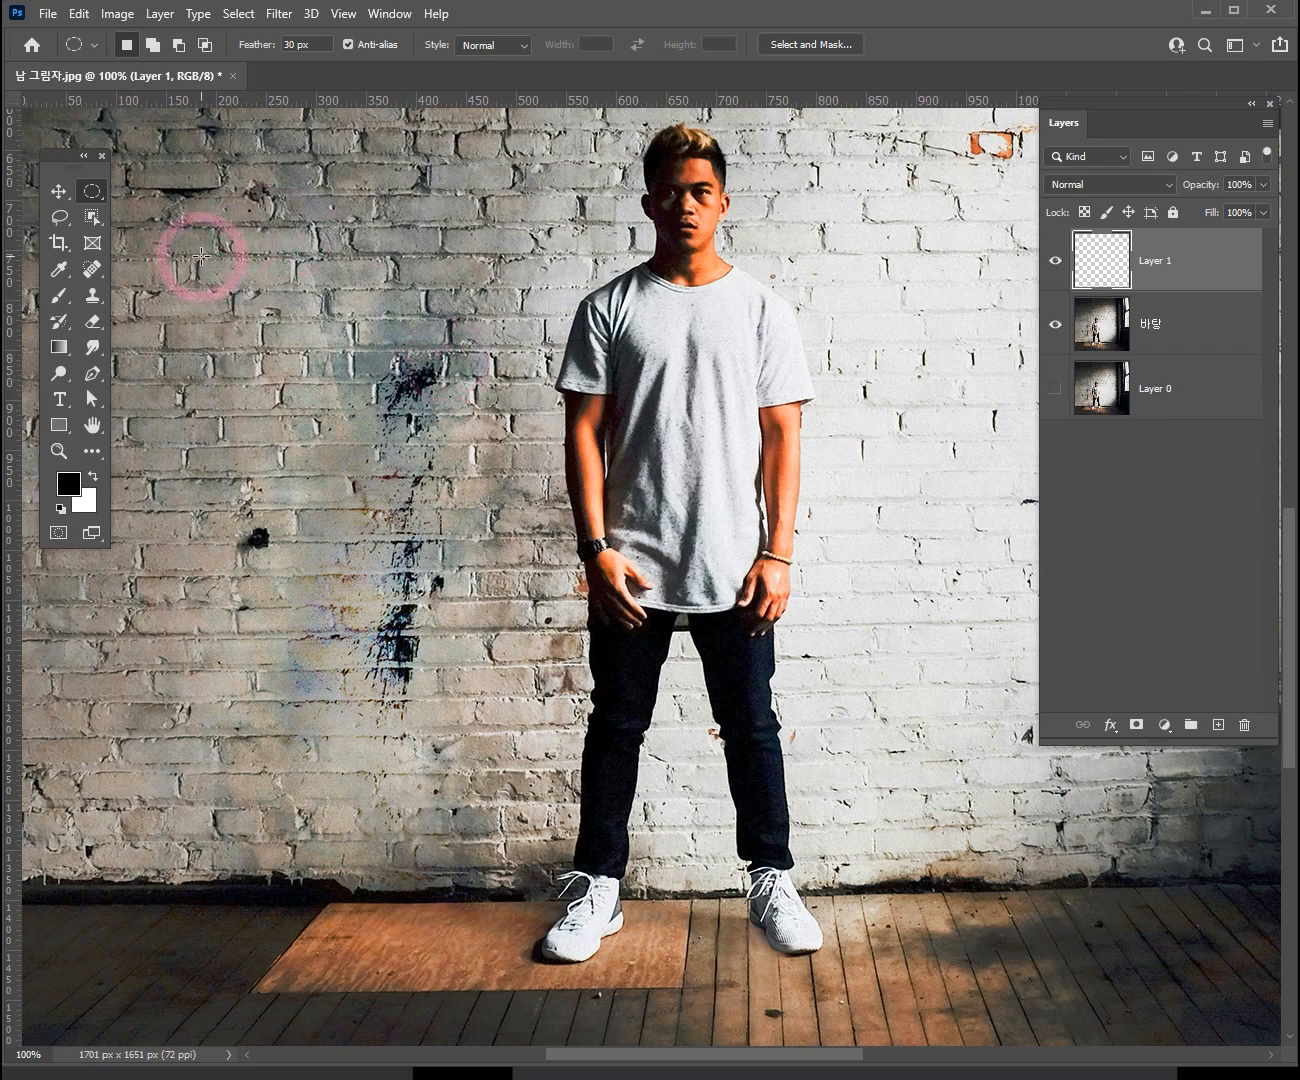
- Draw a freehand Lasso selection shaped like a standing figure with head, torso and two legs around the wall stain
left_click(61, 225)
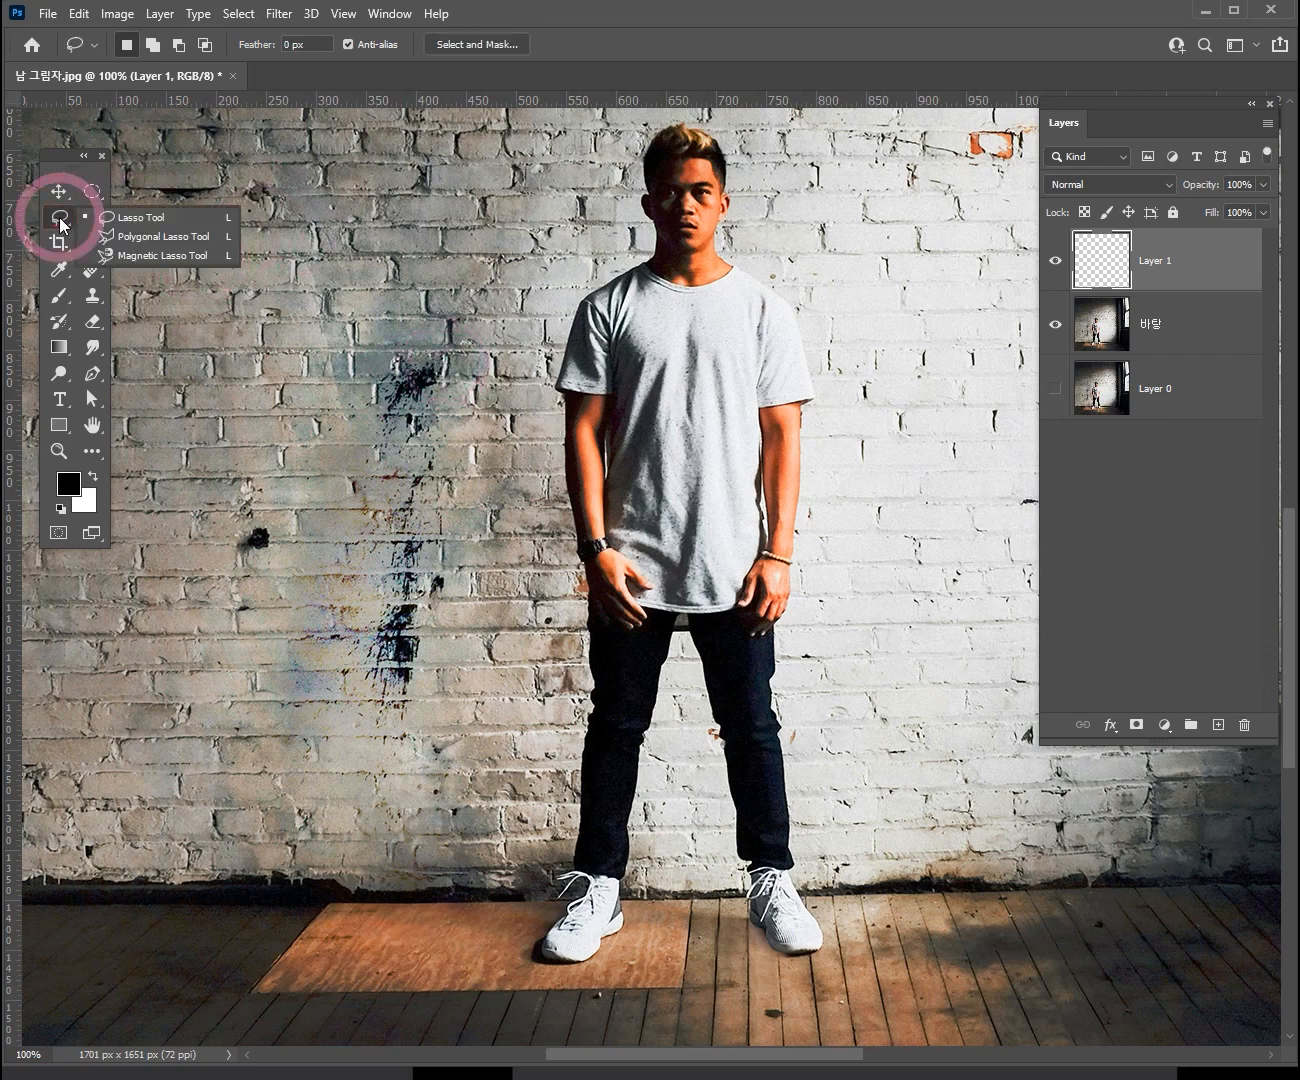
left_click(116, 217)
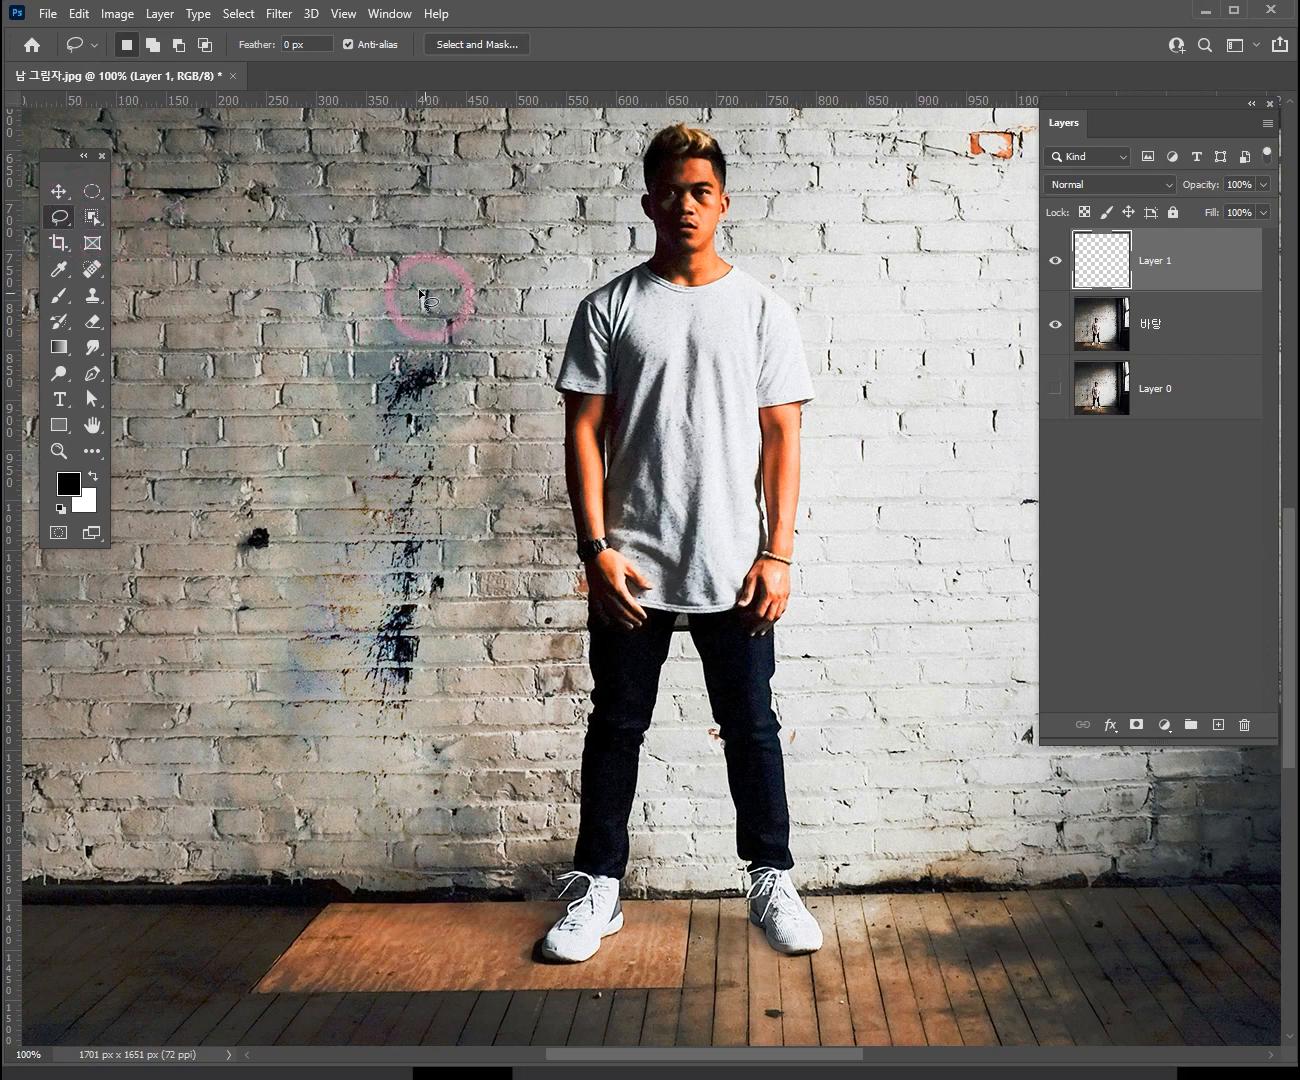
mouse_move(421, 317)
left_mouse_down()
mouse_move(411, 273)
mouse_move(382, 249)
mouse_move(344, 267)
mouse_move(332, 336)
mouse_move(264, 385)
mouse_move(266, 477)
left_mouse_up()
mouse_move(297, 826)
left_mouse_down()
mouse_move(361, 867)
mouse_move(410, 605)
mouse_move(514, 863)
mouse_move(561, 862)
mouse_move(550, 764)
mouse_move(487, 557)
left_mouse_up()
left_click_drag(367, 240, 455, 357)
key("ctrl+space")
left_click(407, 523, "ctrl")
left_click(693, 557, "ctrl+alt")
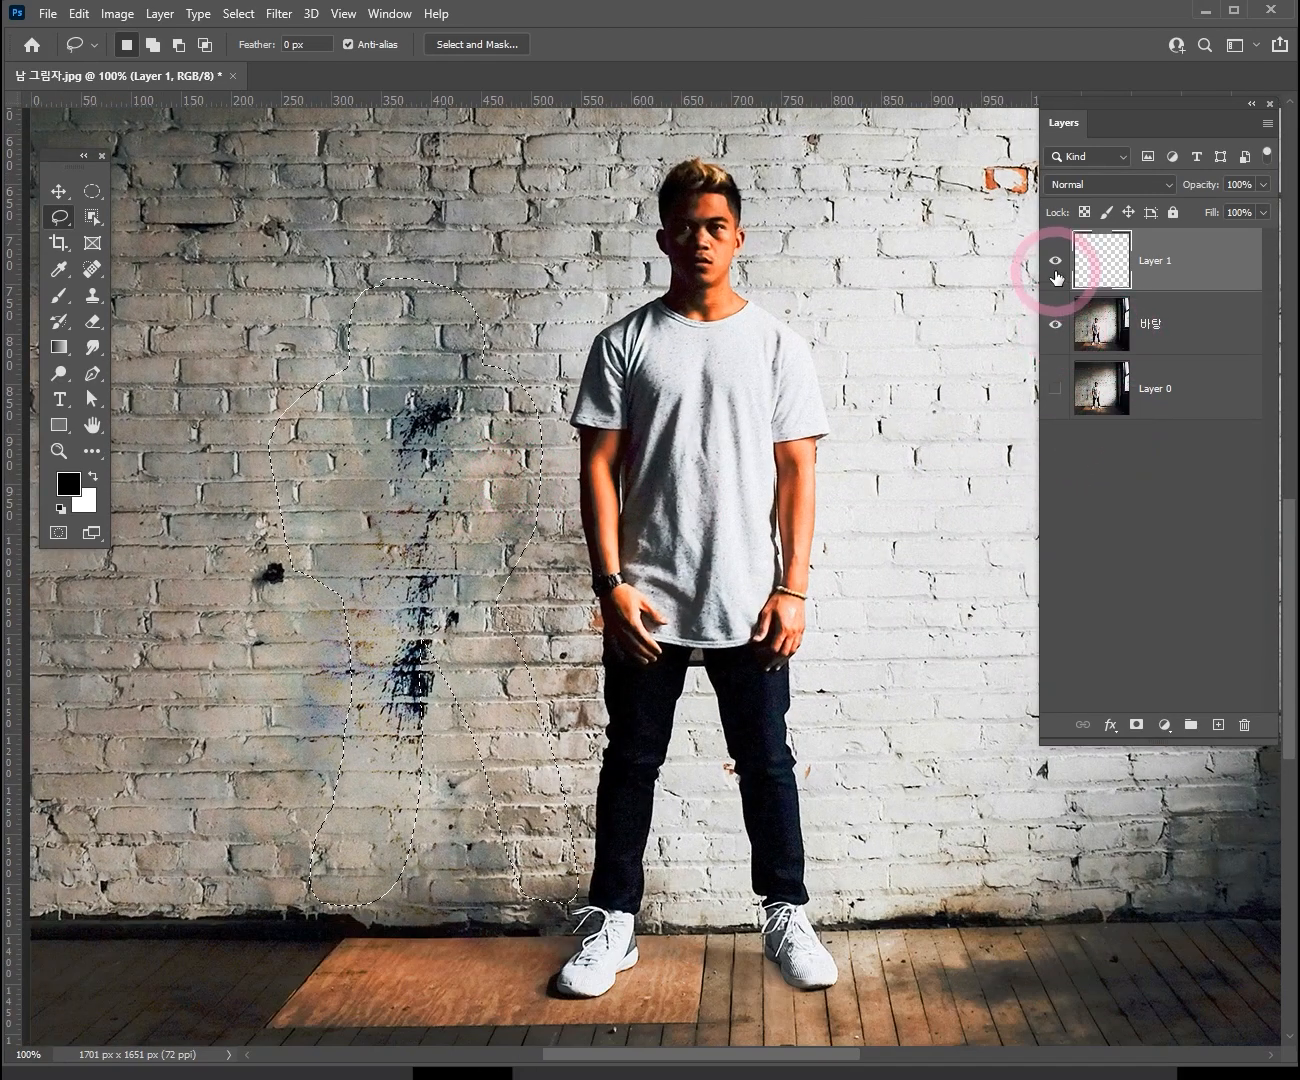
- Hide the 바탕 layer to examine the figure-shaped selection's outline up close, and show the layer again
left_click(1055, 324)
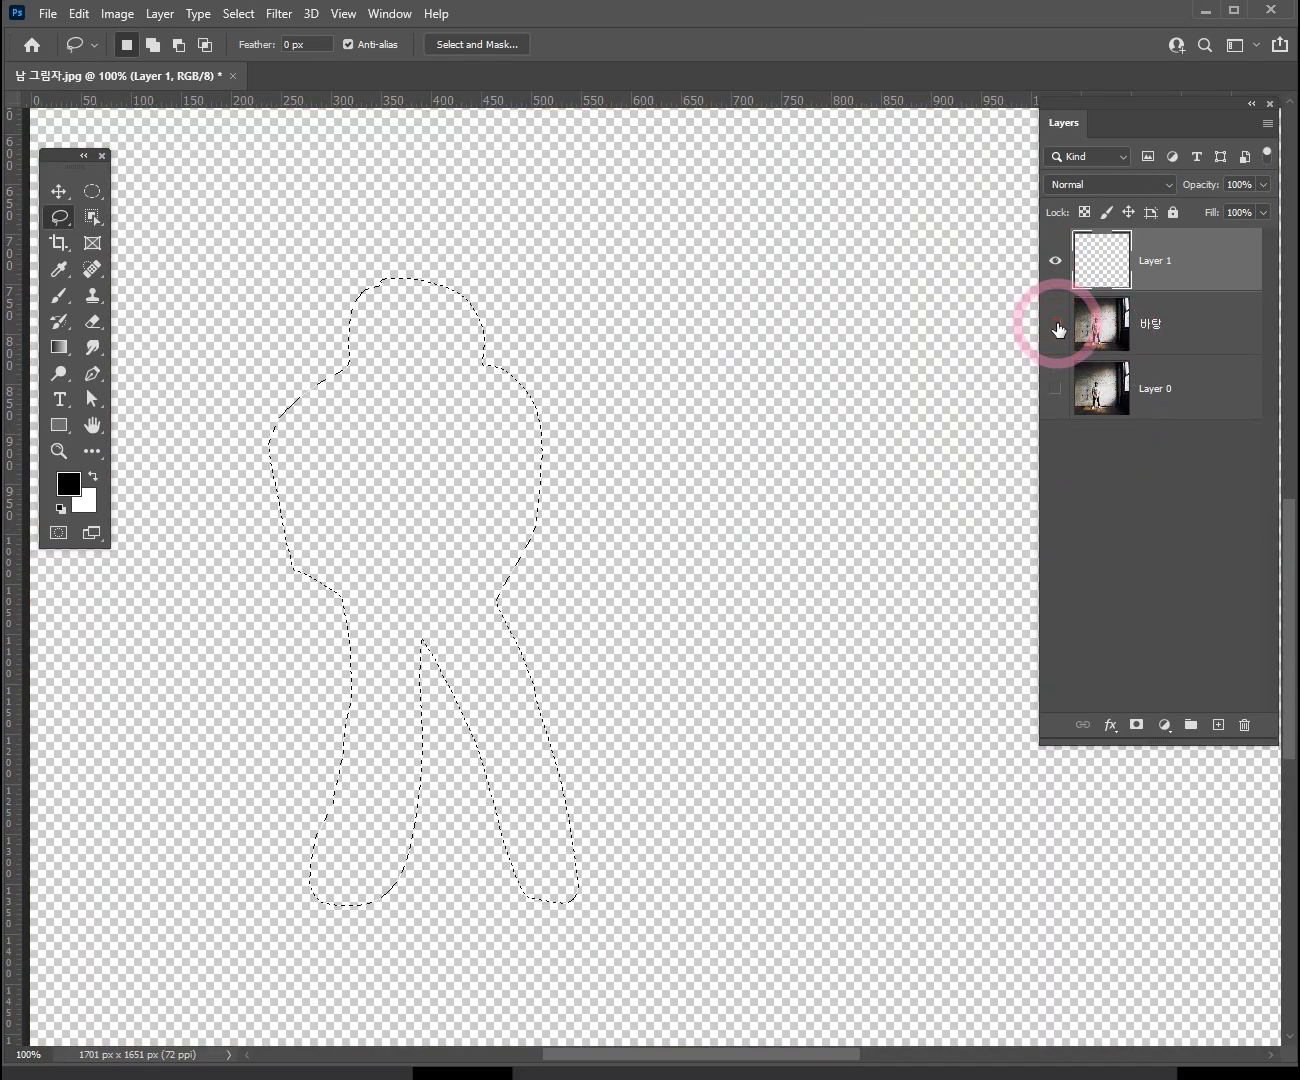
left_click(456, 549, "ctrl")
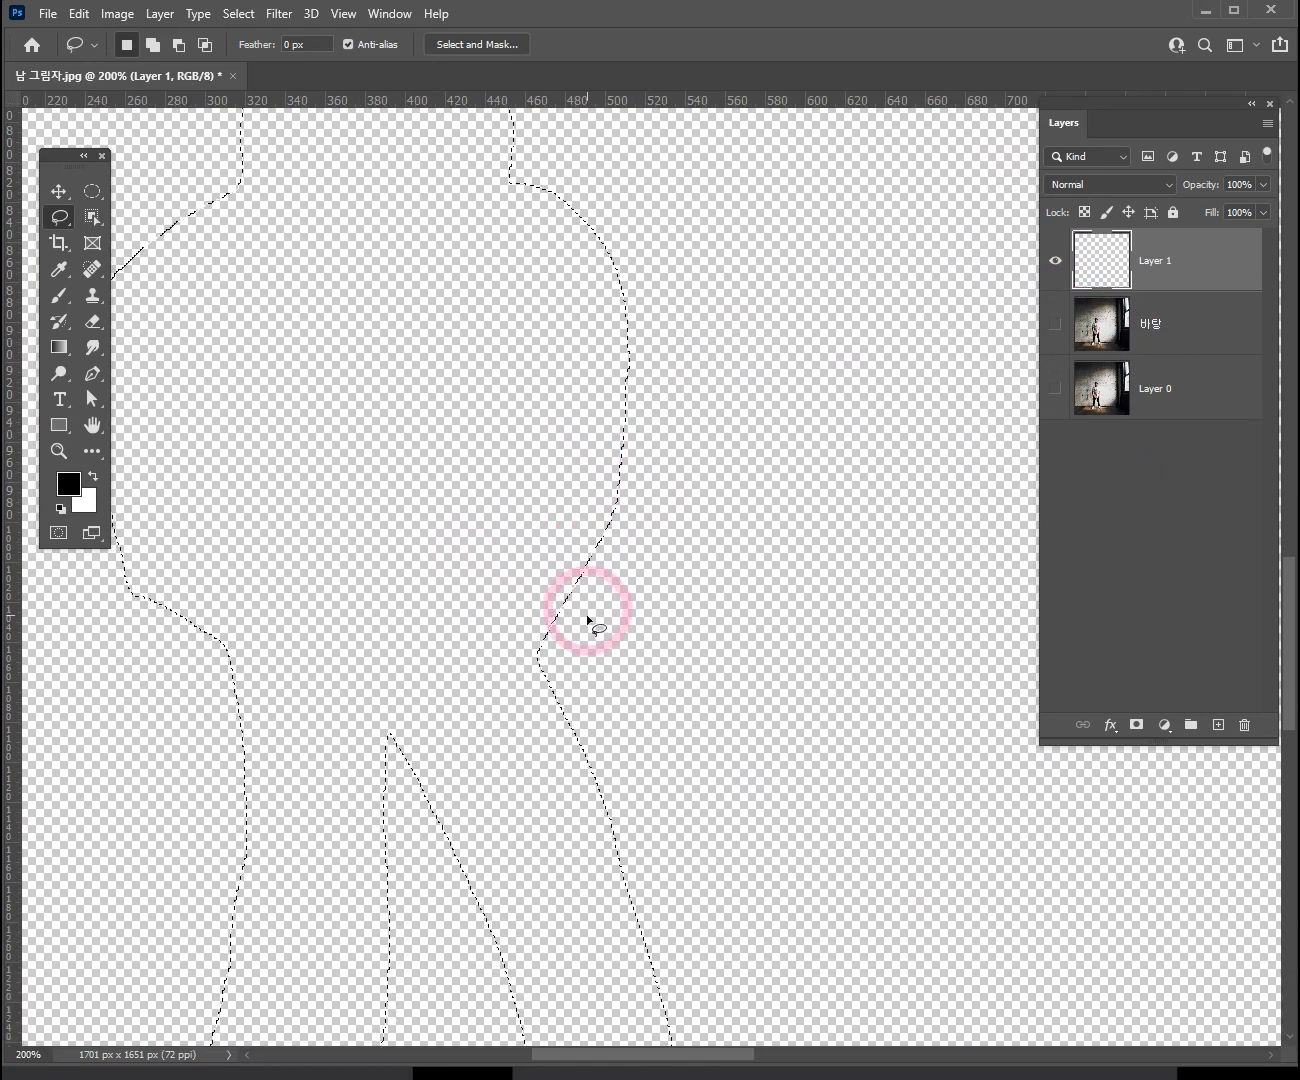
left_click(1055, 324)
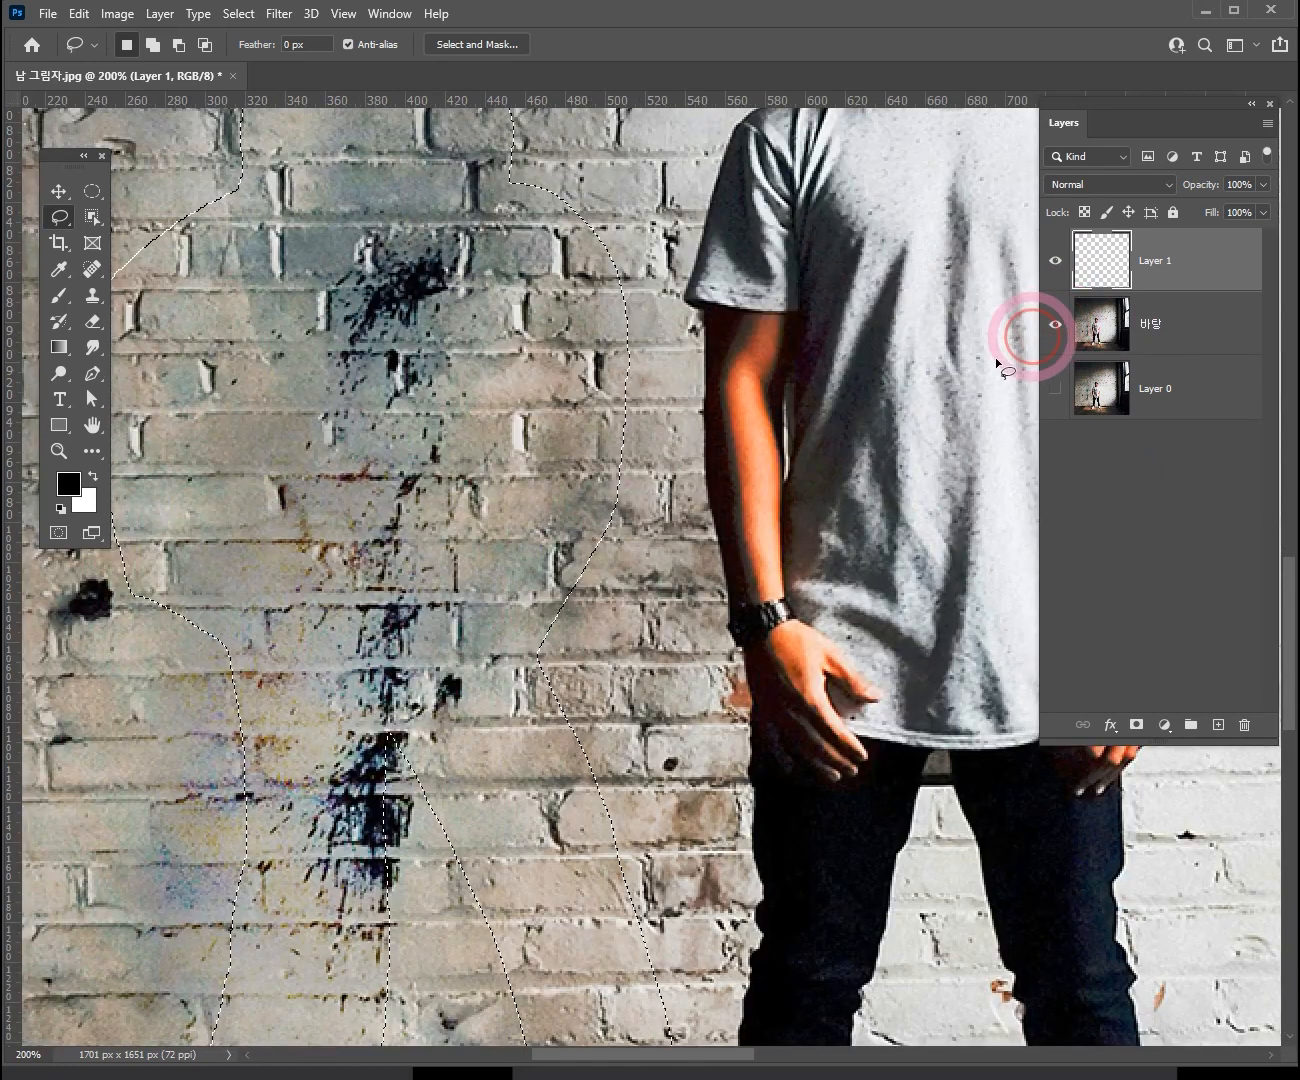
left_click(545, 531, "ctrl+alt")
left_click(545, 531, "ctrl+alt")
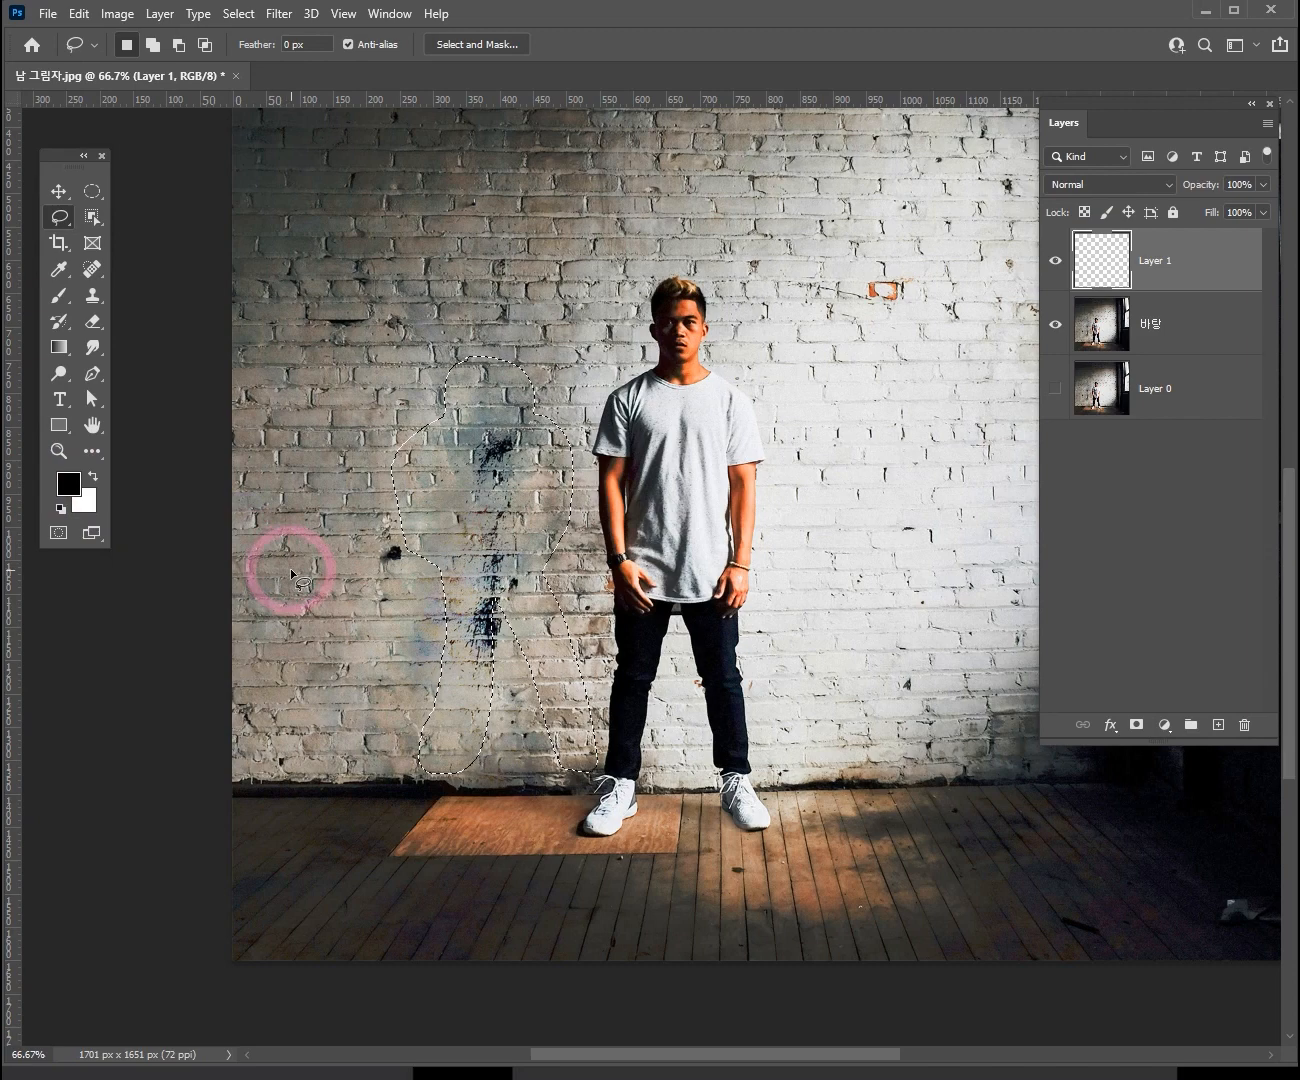
- Fill the figure-shaped selection on the new layer with black and deselect it
key("alt")
key("alt+BackSpace")
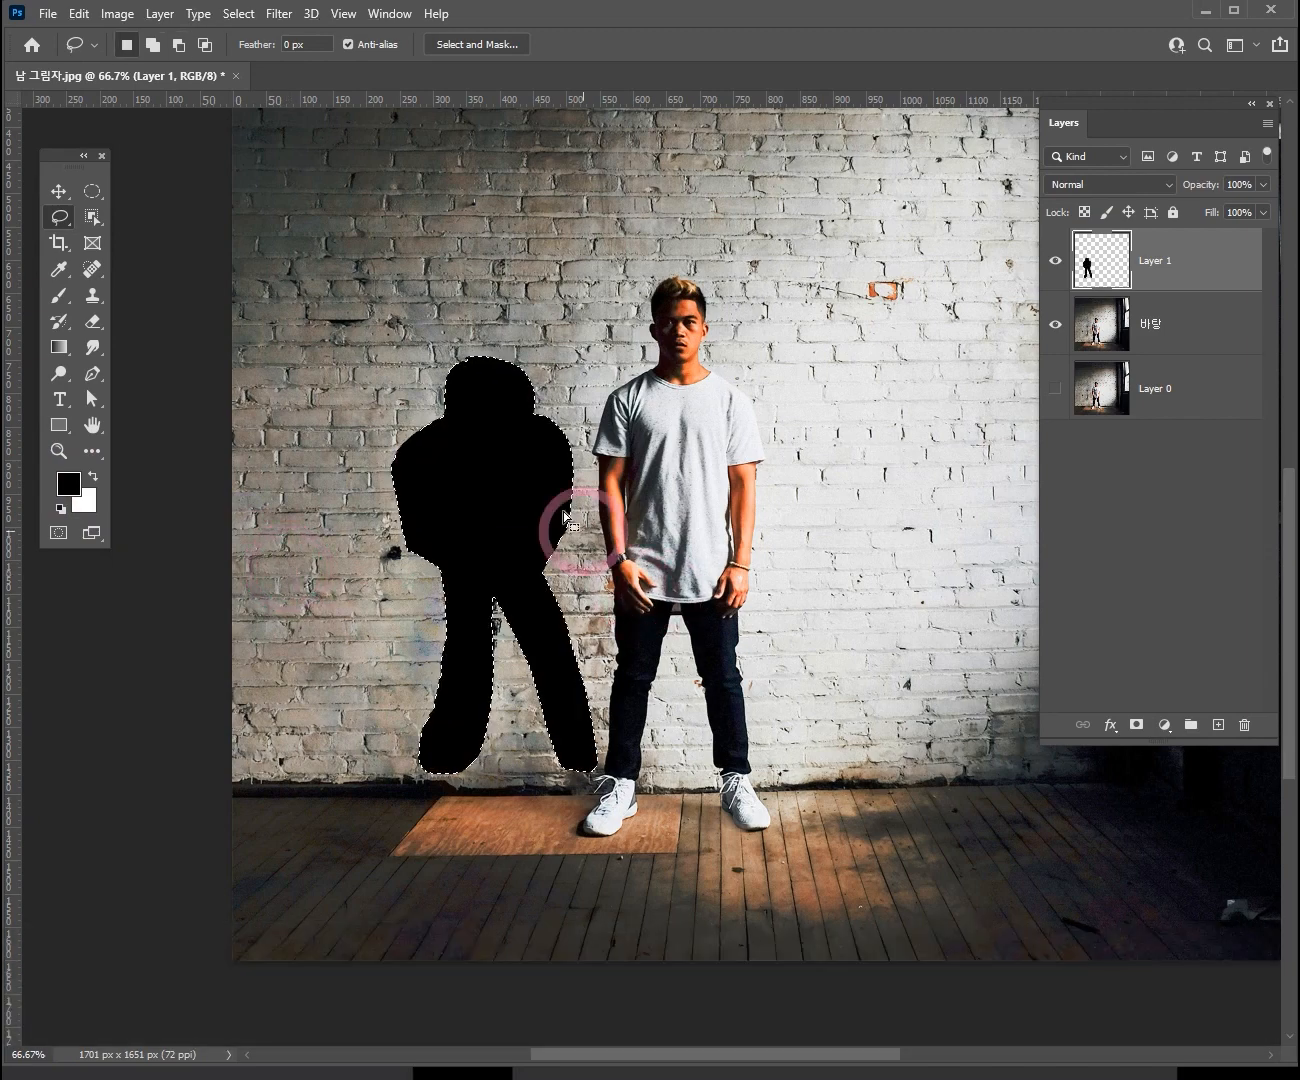
left_click(545, 662, "ctrl")
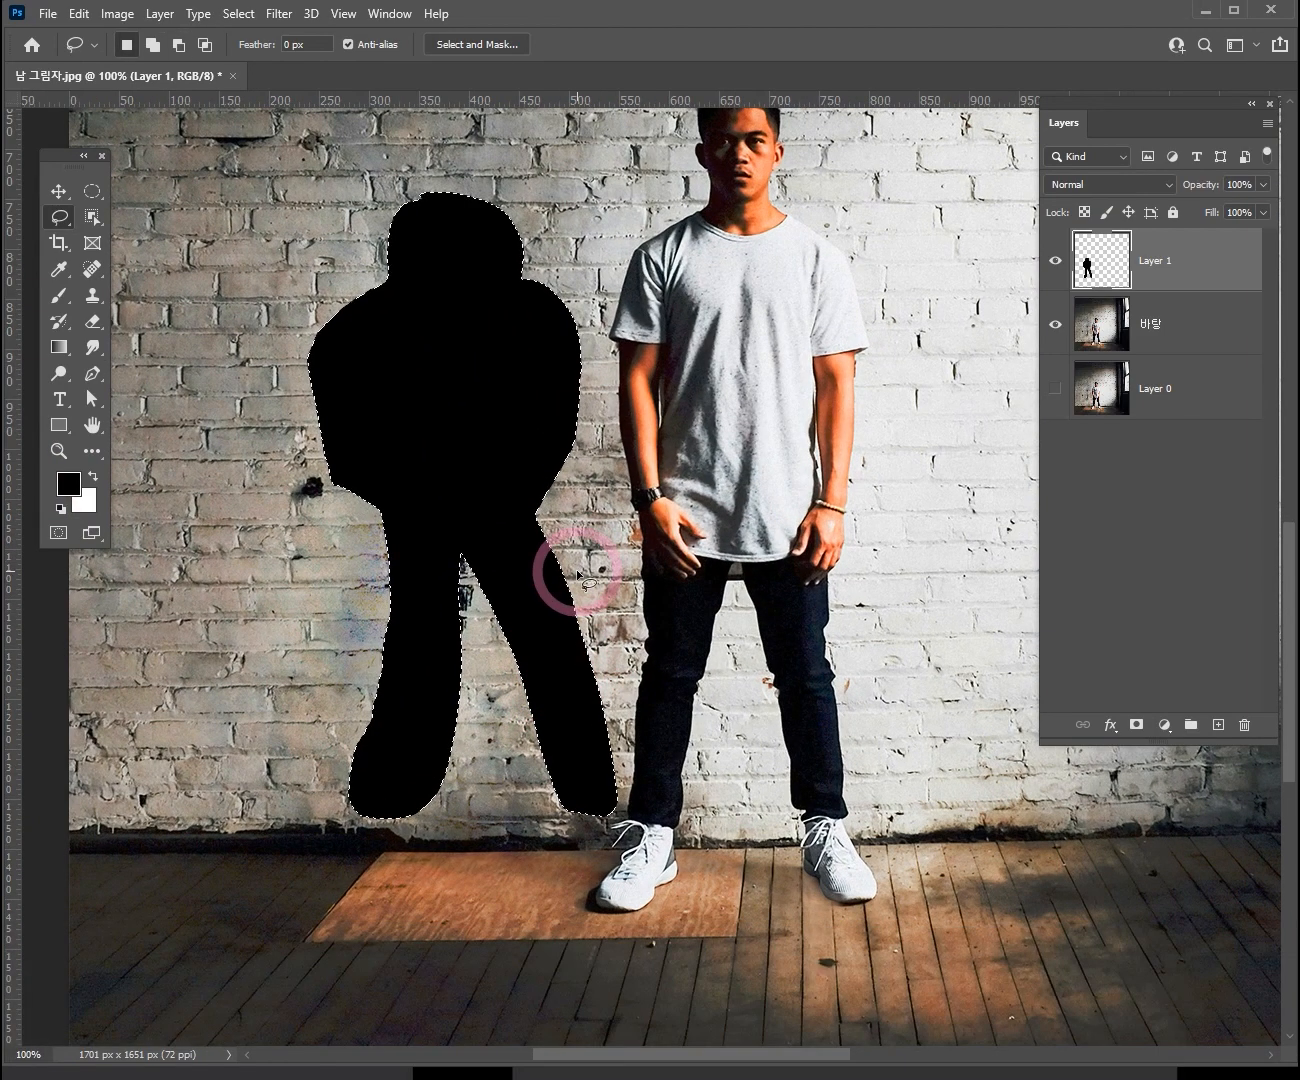
key("ctrl+d")
left_click_drag(607, 805, 519, 670)
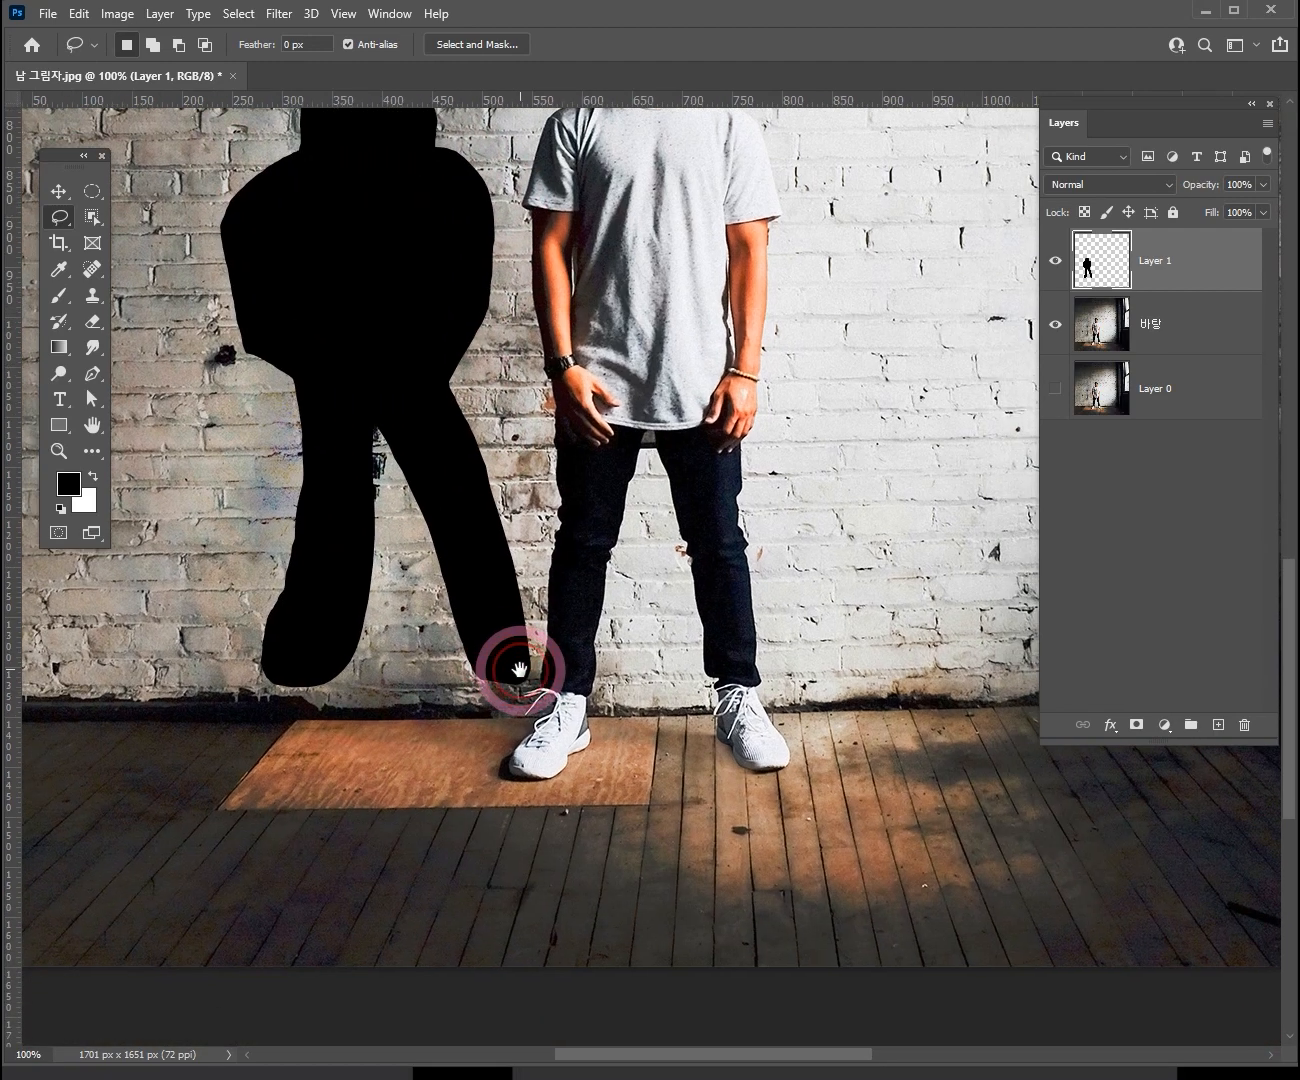
- Draw two freehand Lasso selections across the floor, linking each foot of the black silhouette to the man's matching shoe
mouse_move(340, 697)
left_mouse_down()
mouse_move(543, 762)
mouse_move(519, 782)
mouse_move(287, 730)
mouse_move(270, 697)
mouse_move(322, 697)
left_mouse_up()
mouse_move(513, 688)
left_mouse_down()
mouse_move(691, 758)
mouse_move(736, 708)
mouse_move(514, 669)
mouse_move(496, 683)
left_mouse_up()
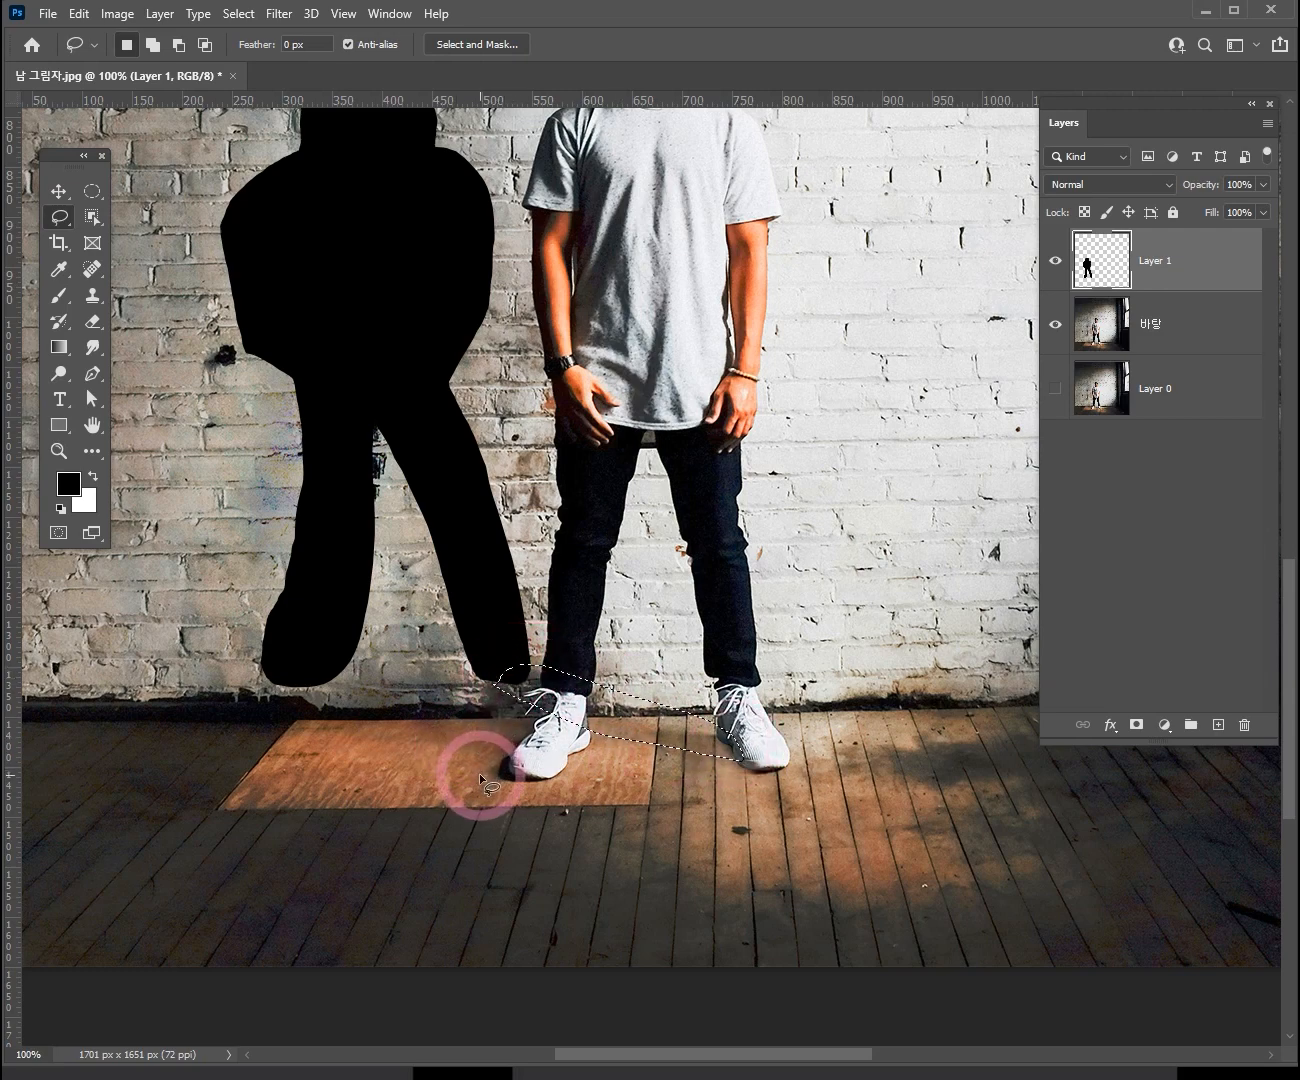
key("shift")
mouse_move(502, 770)
left_mouse_down()
mouse_move(532, 750)
mouse_move(503, 726)
mouse_move(390, 689)
mouse_move(275, 674)
mouse_move(387, 754)
left_mouse_up()
left_click_drag(501, 772, 531, 742)
key("ctrl+space")
left_click(573, 715)
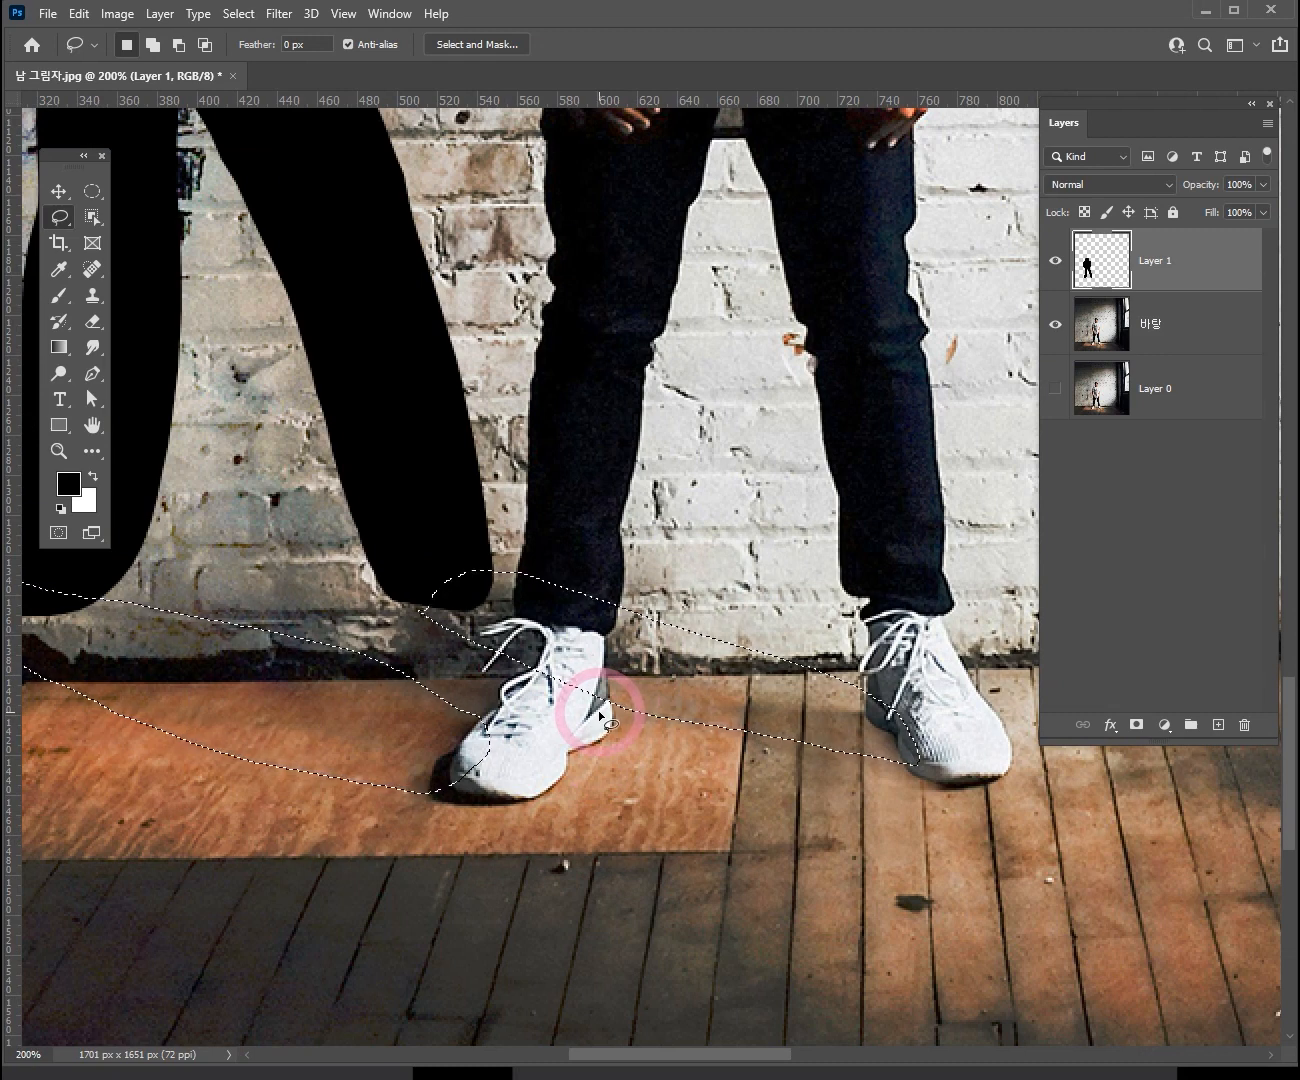
- Fill the two foot-connecting selections on Layer 1 with black and deselect them
key("alt")
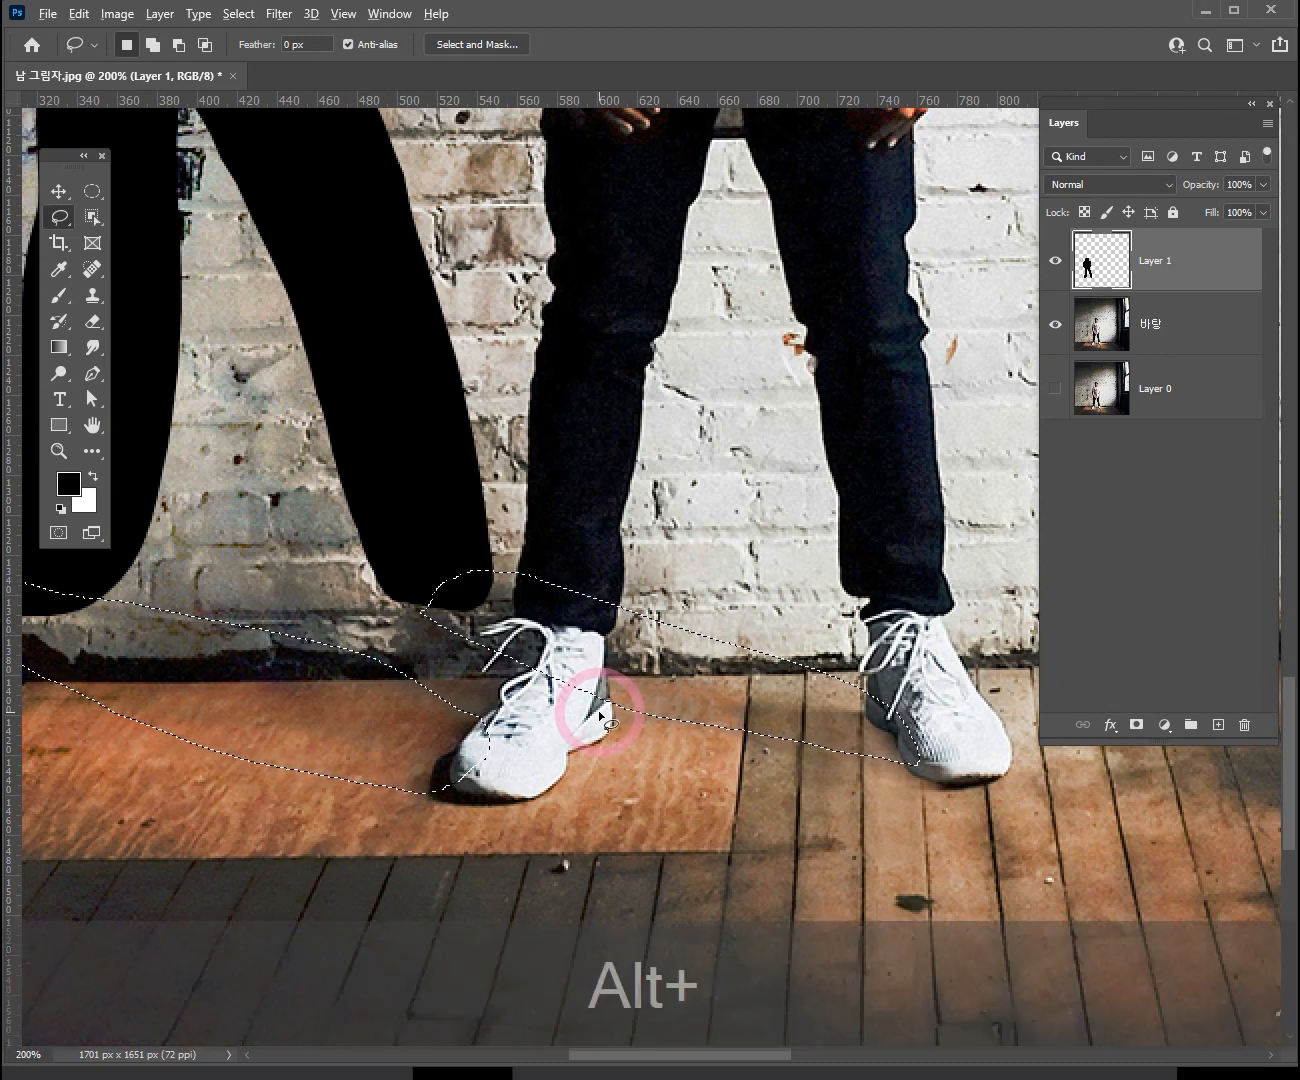
key("alt+BackSpace")
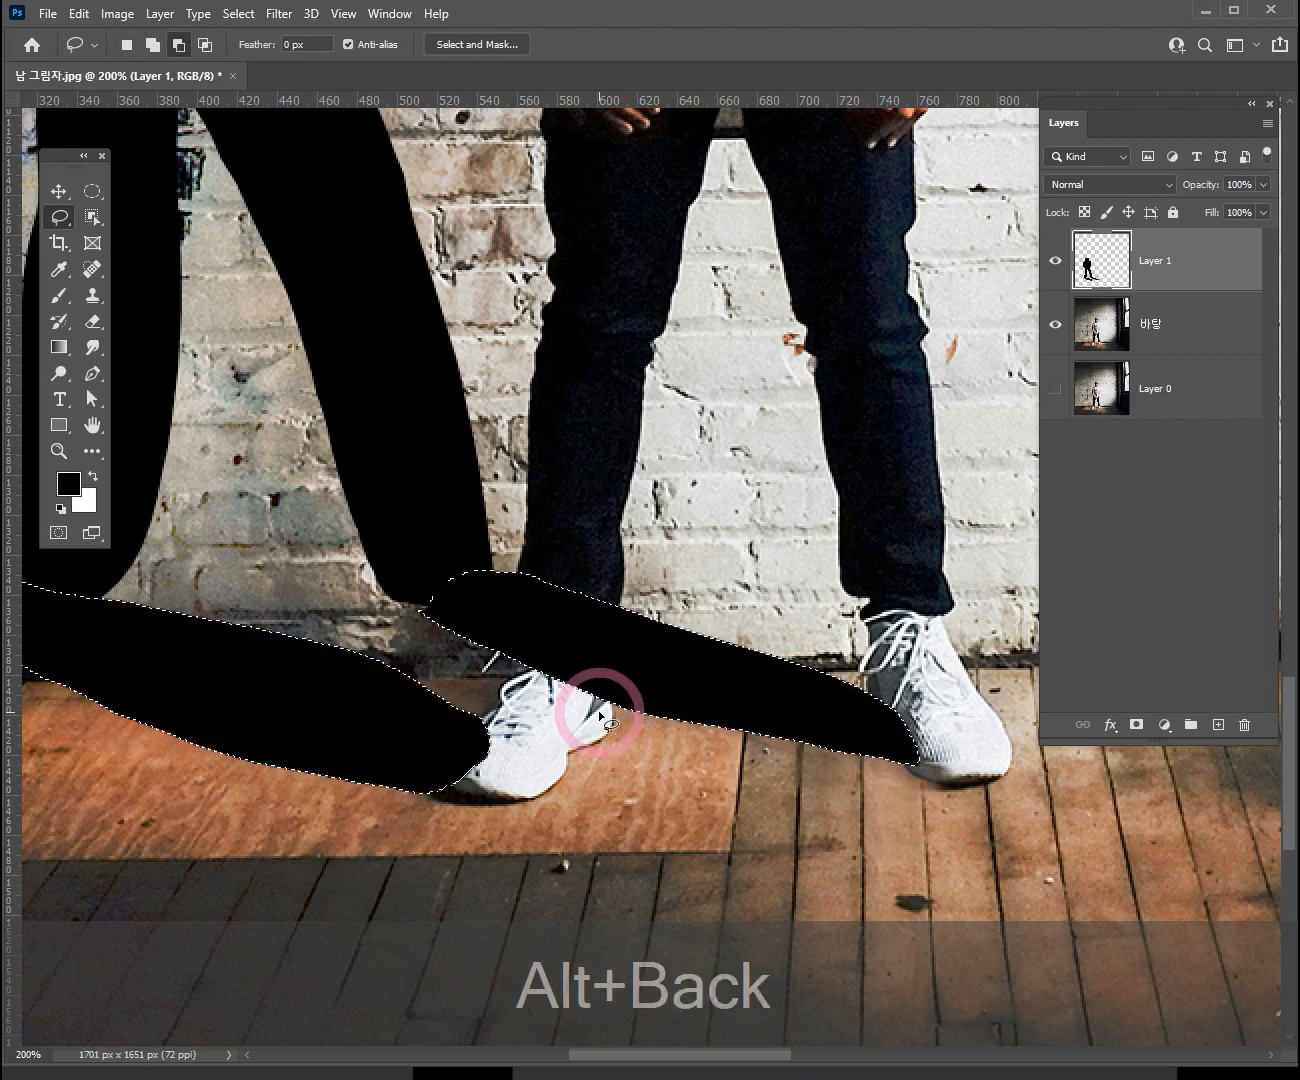
key("ctrl+alt+minus")
key("ctrl+alt+minus")
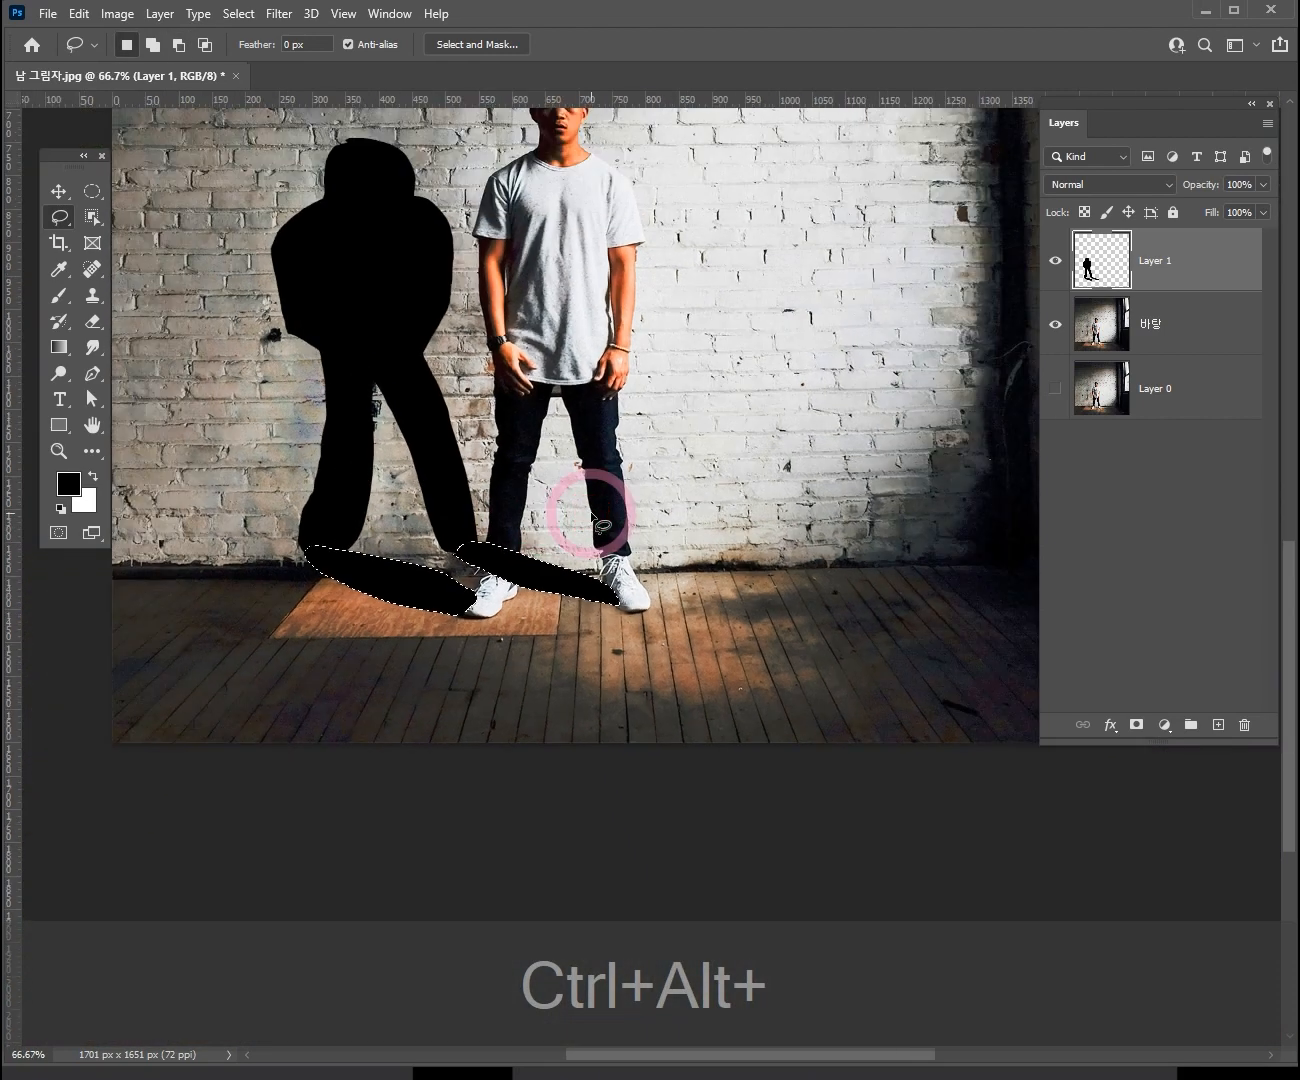
key("ctrl+d")
left_click_drag(590, 517, 585, 551)
key("ctrl+space")
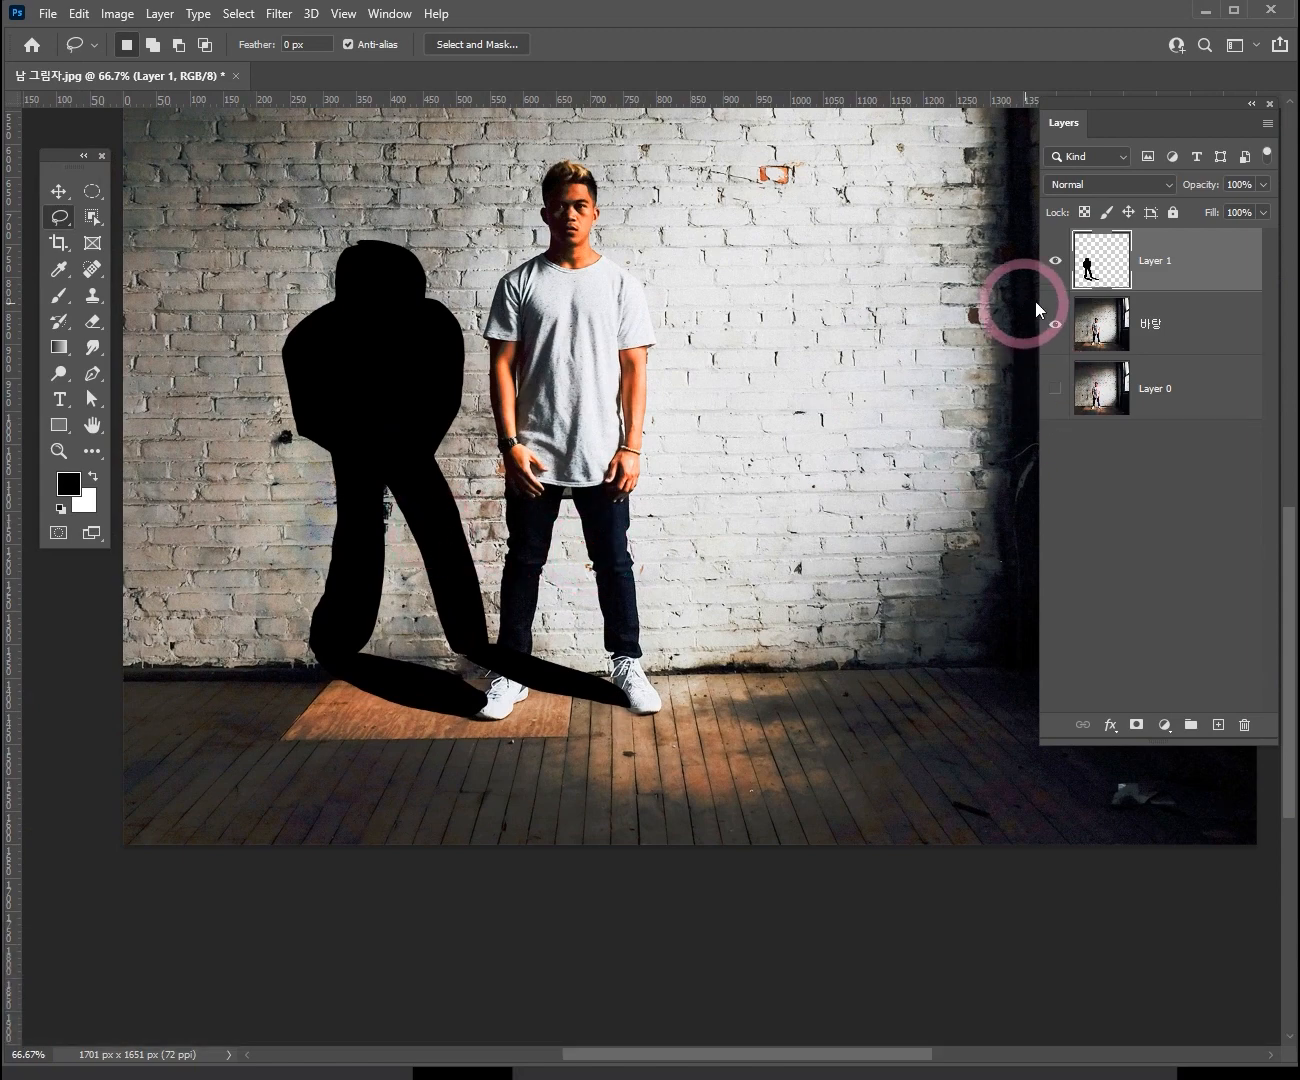
- Apply a Gaussian Blur with a 36.0 pixel radius to the black silhouette on Layer 1
left_click(1184, 274)
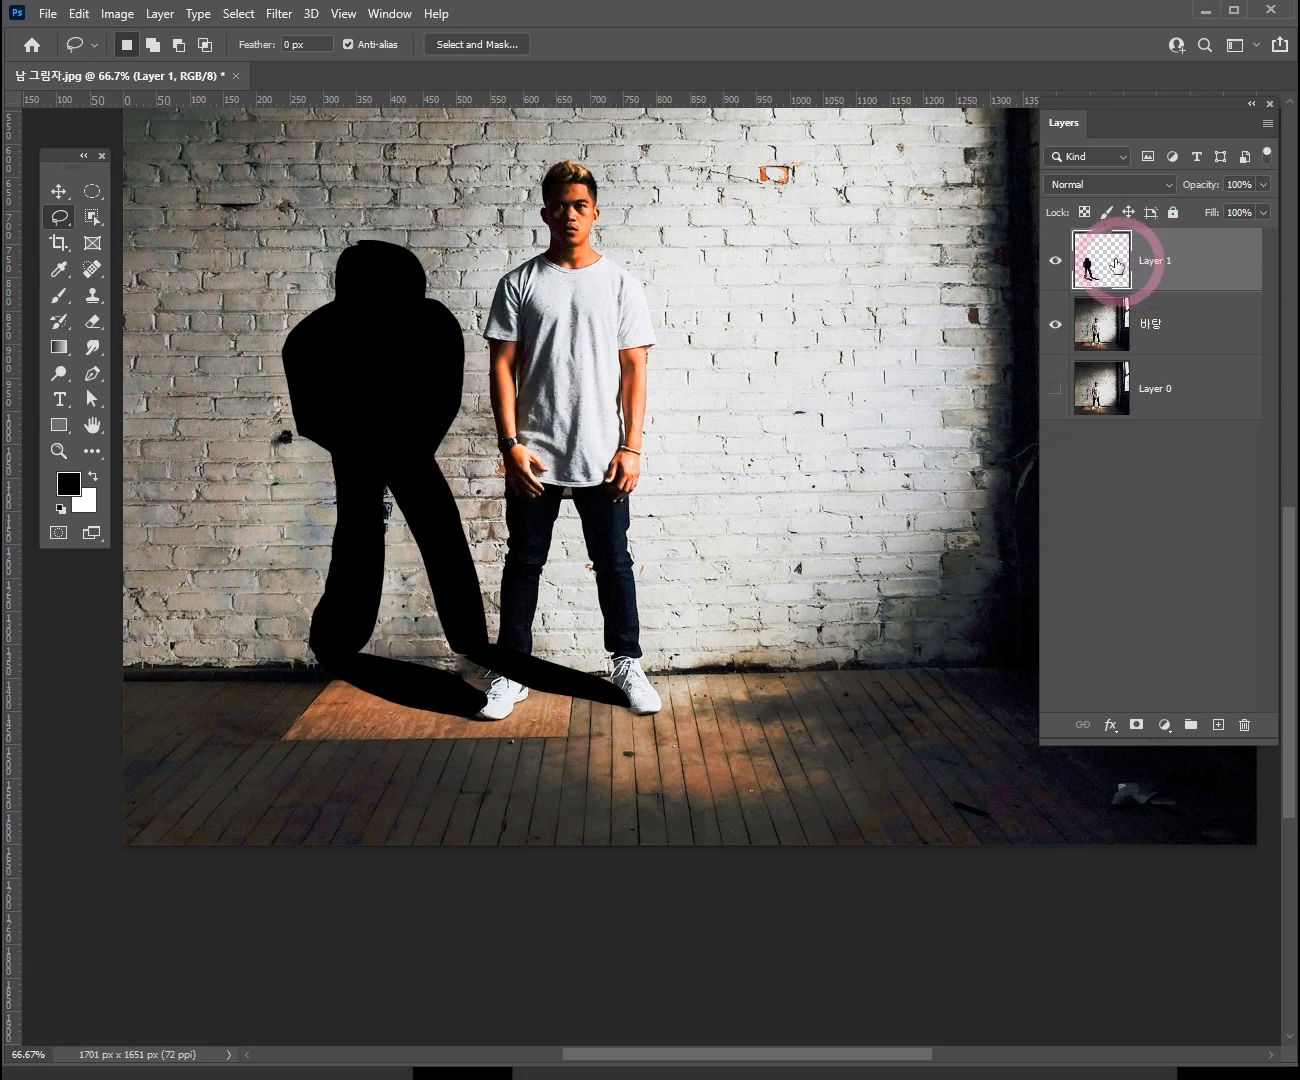
left_click(279, 14)
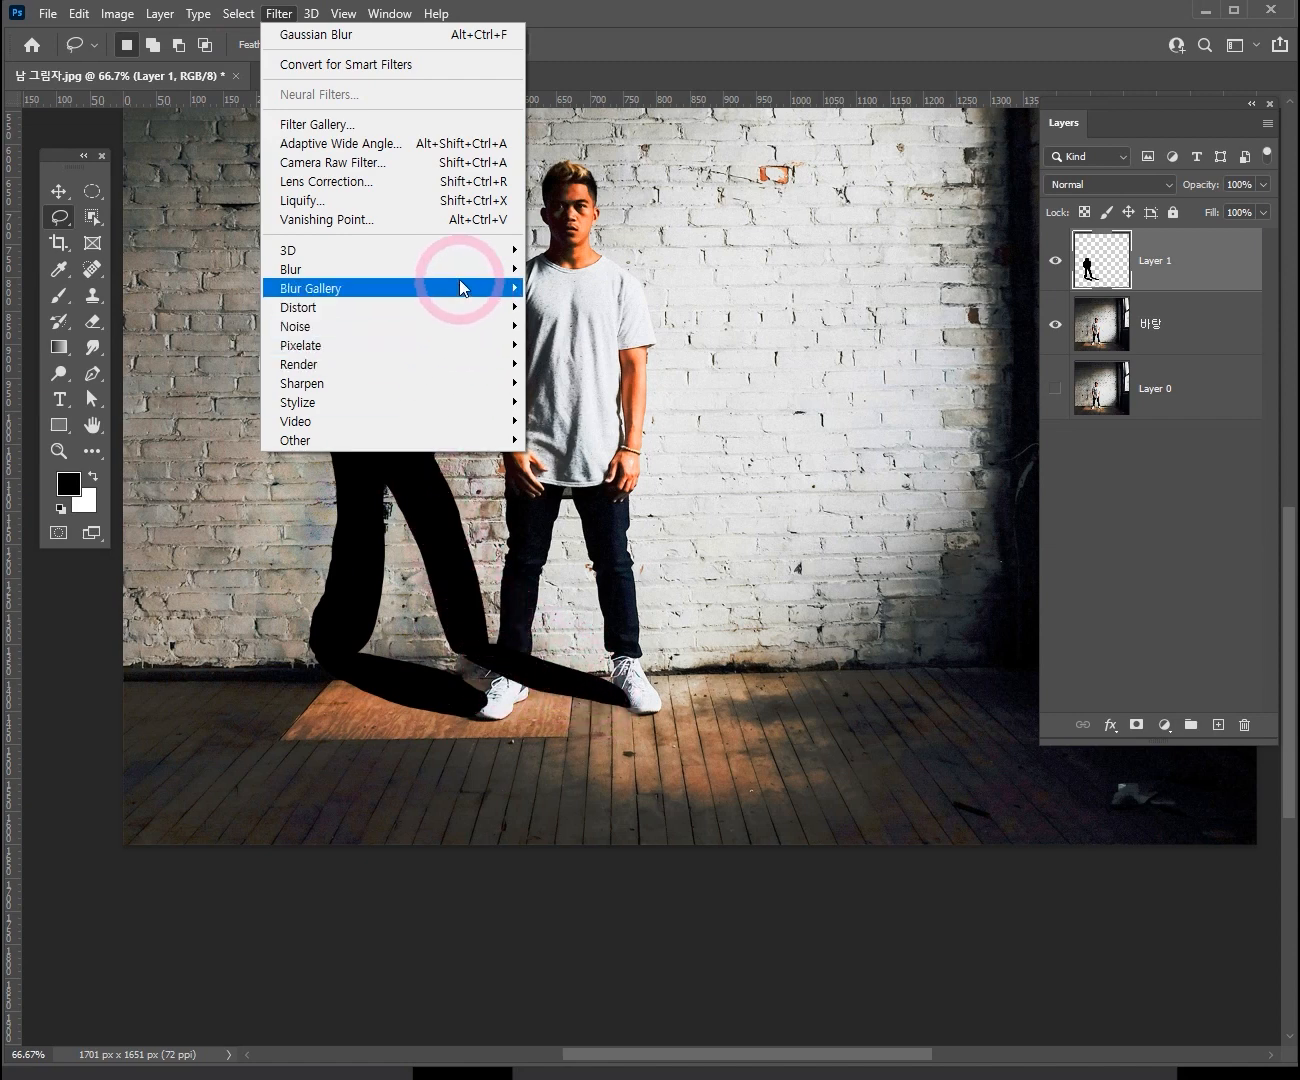
mouse_move(455, 271)
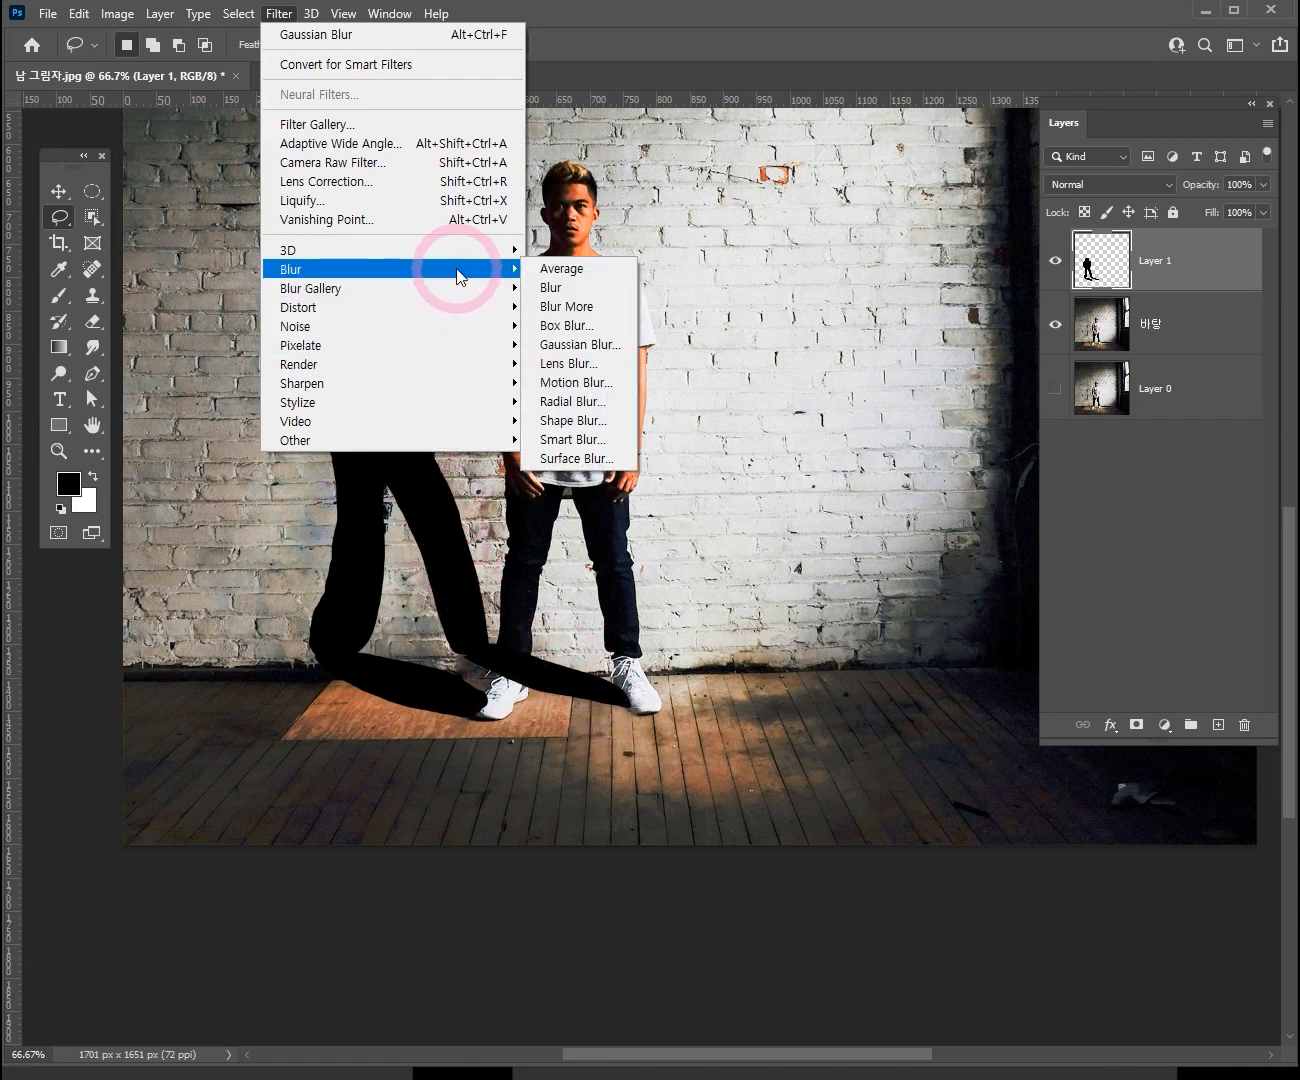
left_click(597, 348)
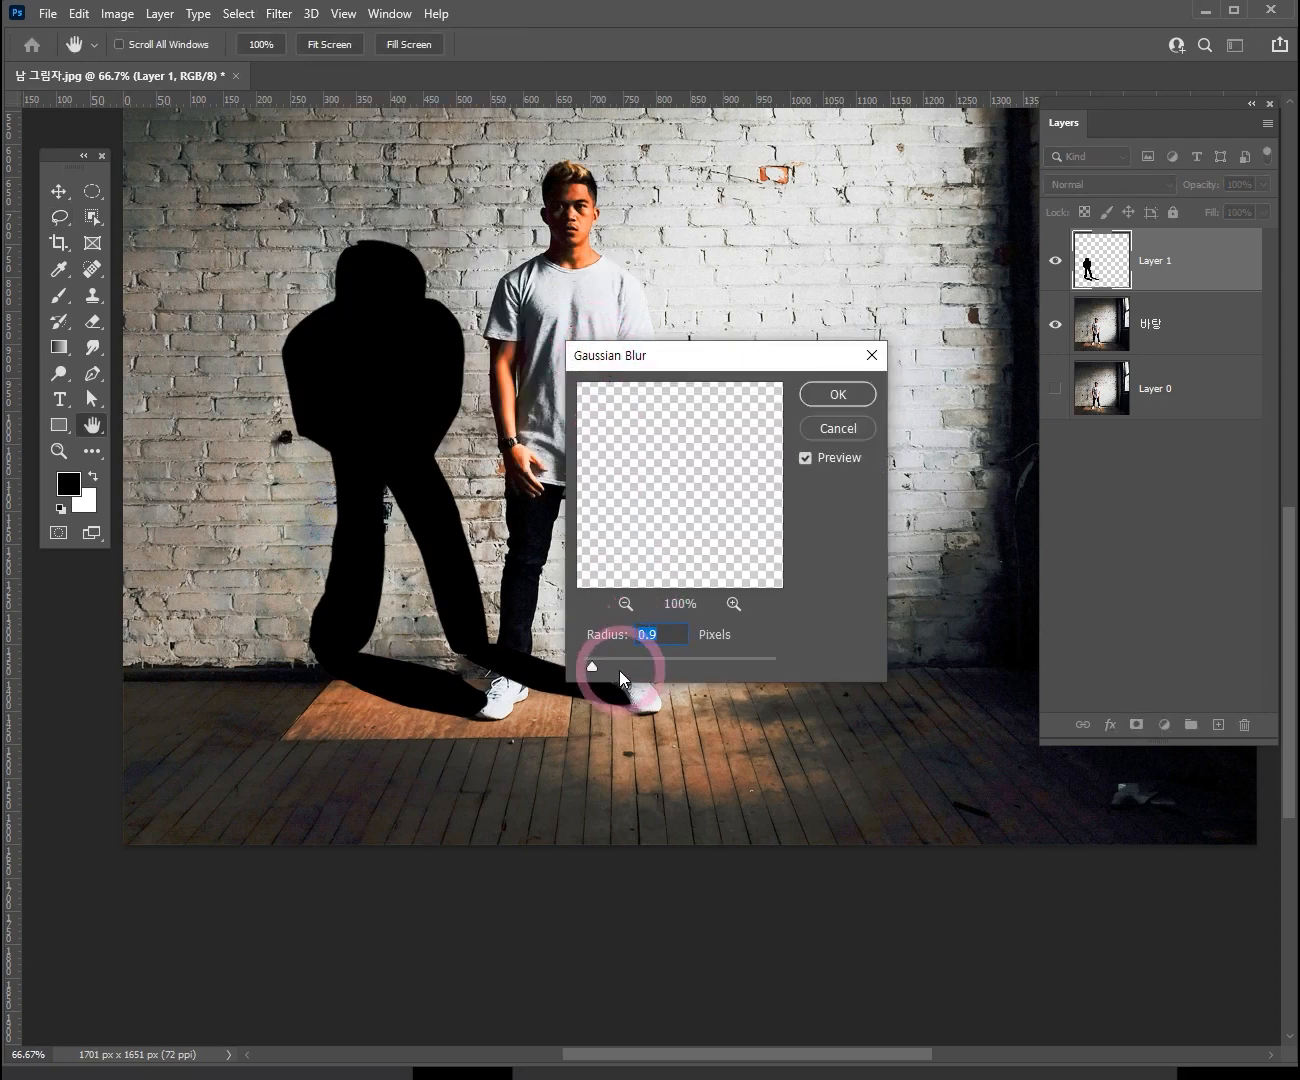
left_click_drag(598, 664, 680, 665)
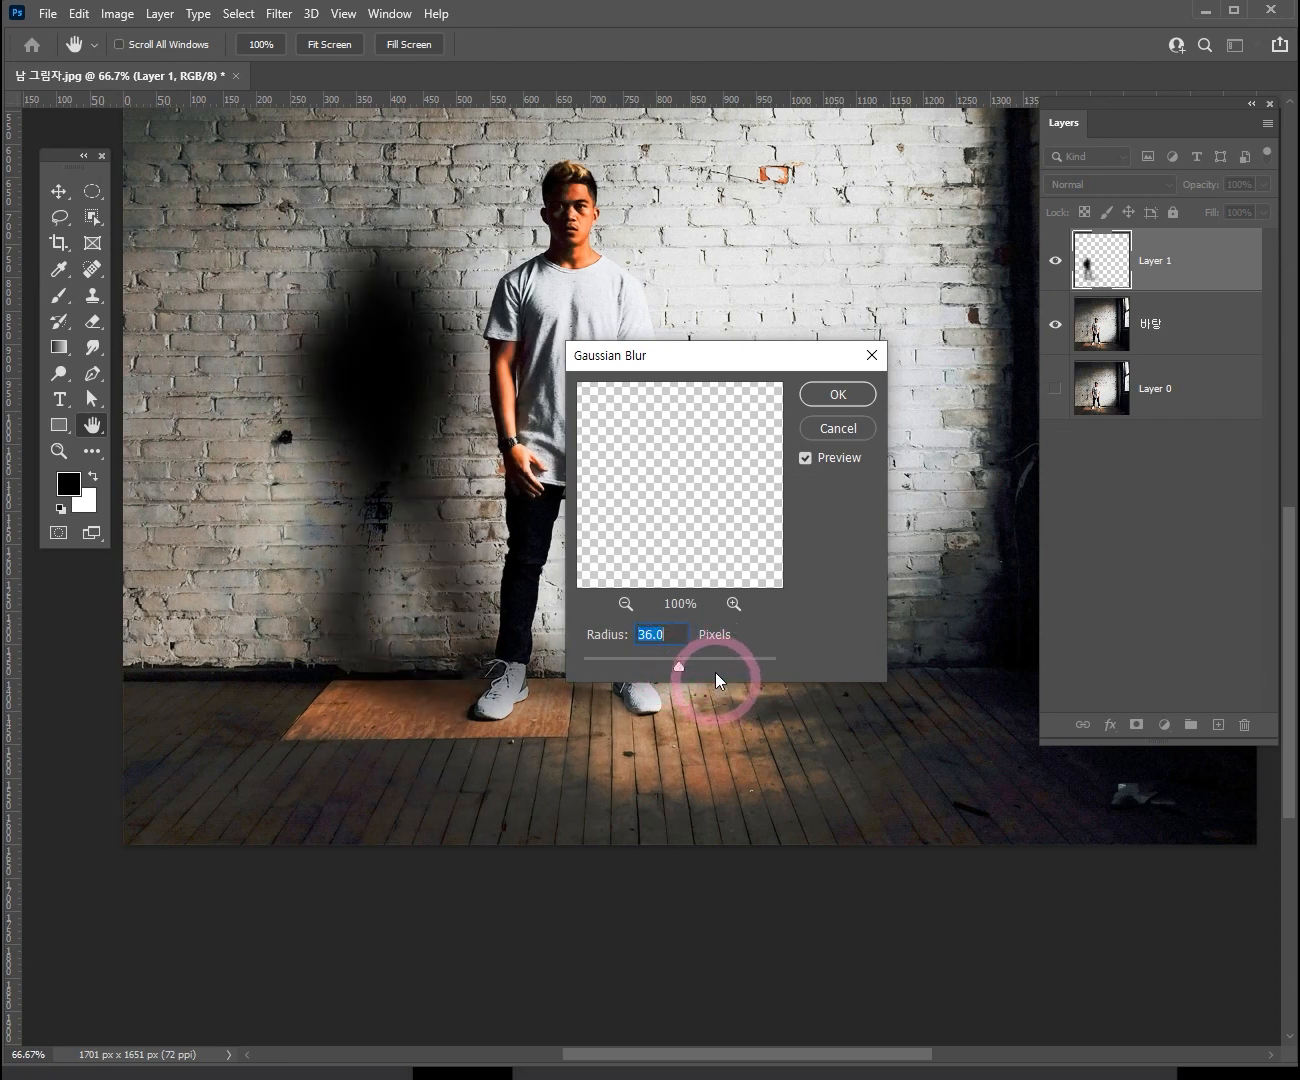
left_click(838, 394)
- Set the blend mode of the blurred shadow on Layer 1 to Multiply
key("l")
key("ctrl+space")
left_click(502, 517, "ctrl")
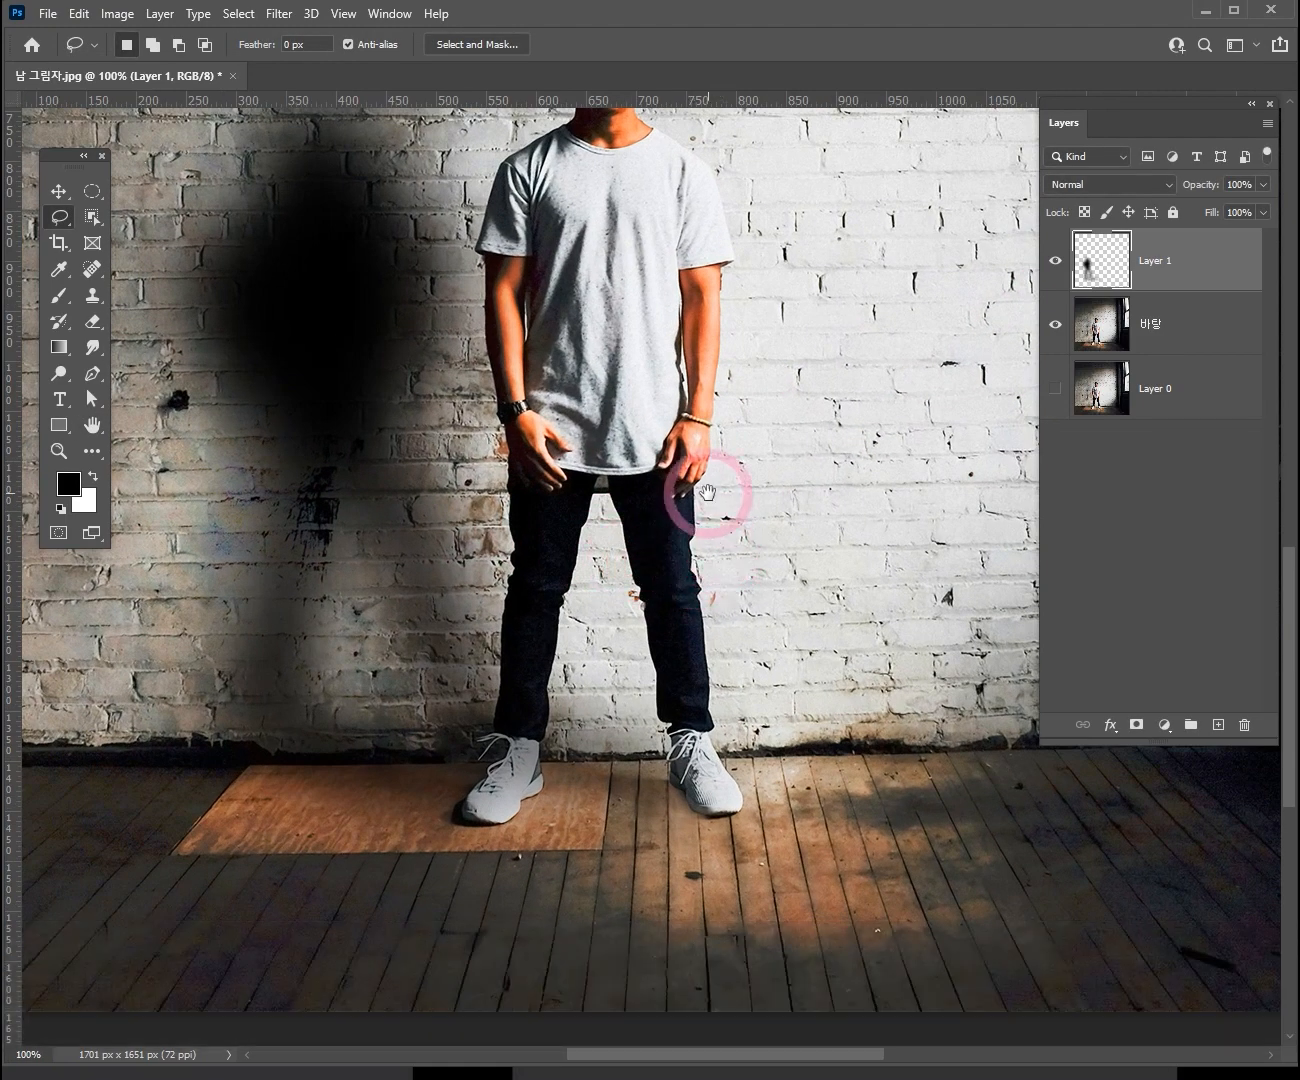
left_click_drag(709, 495, 745, 552)
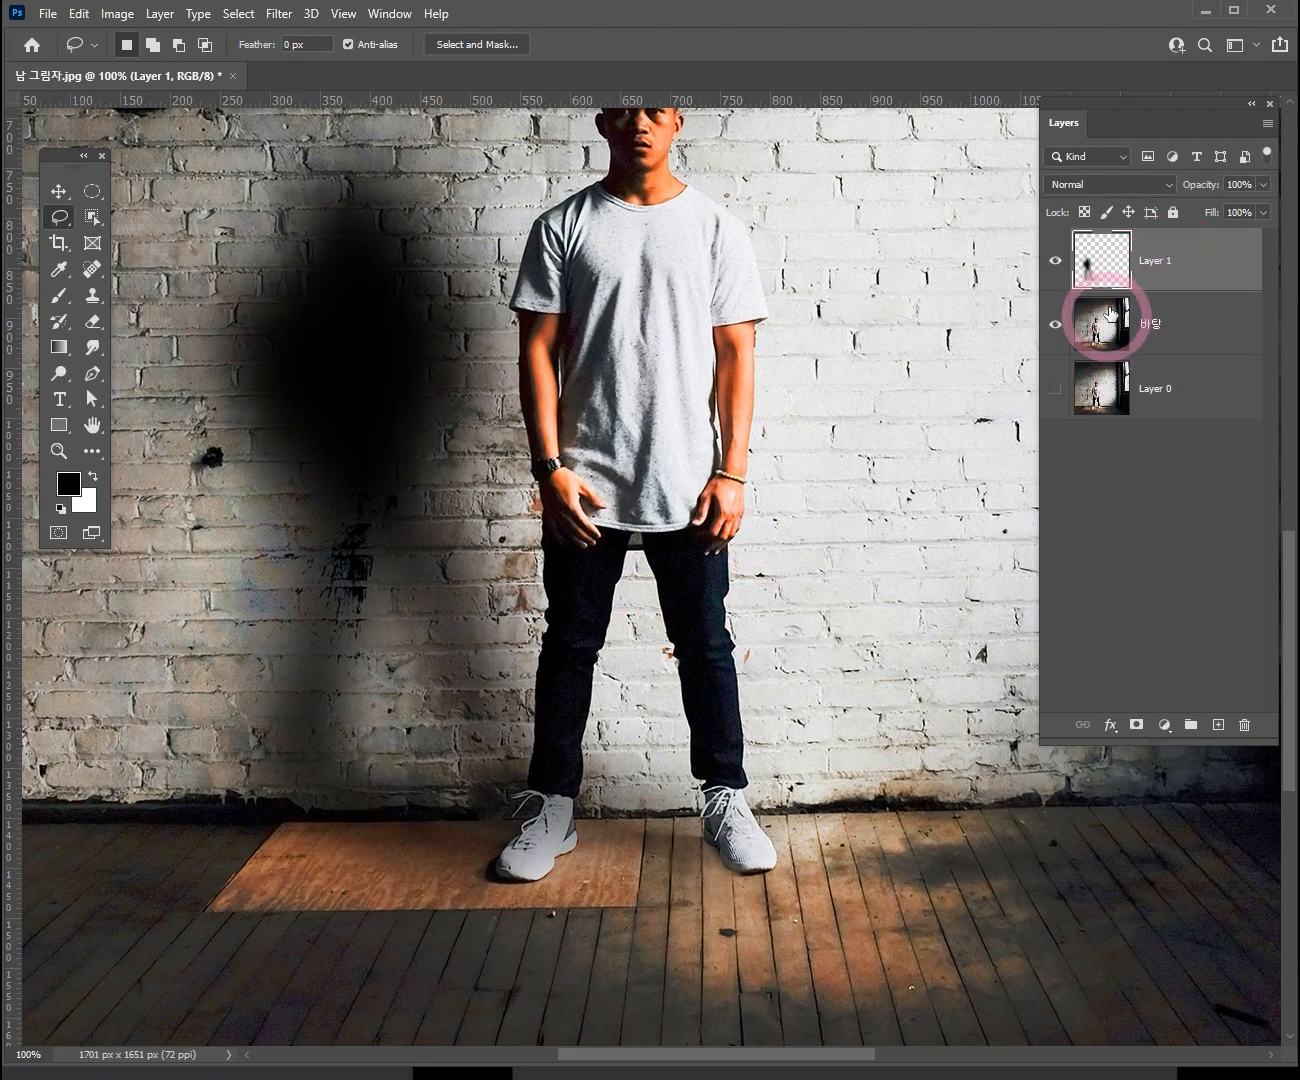
left_click(1134, 187)
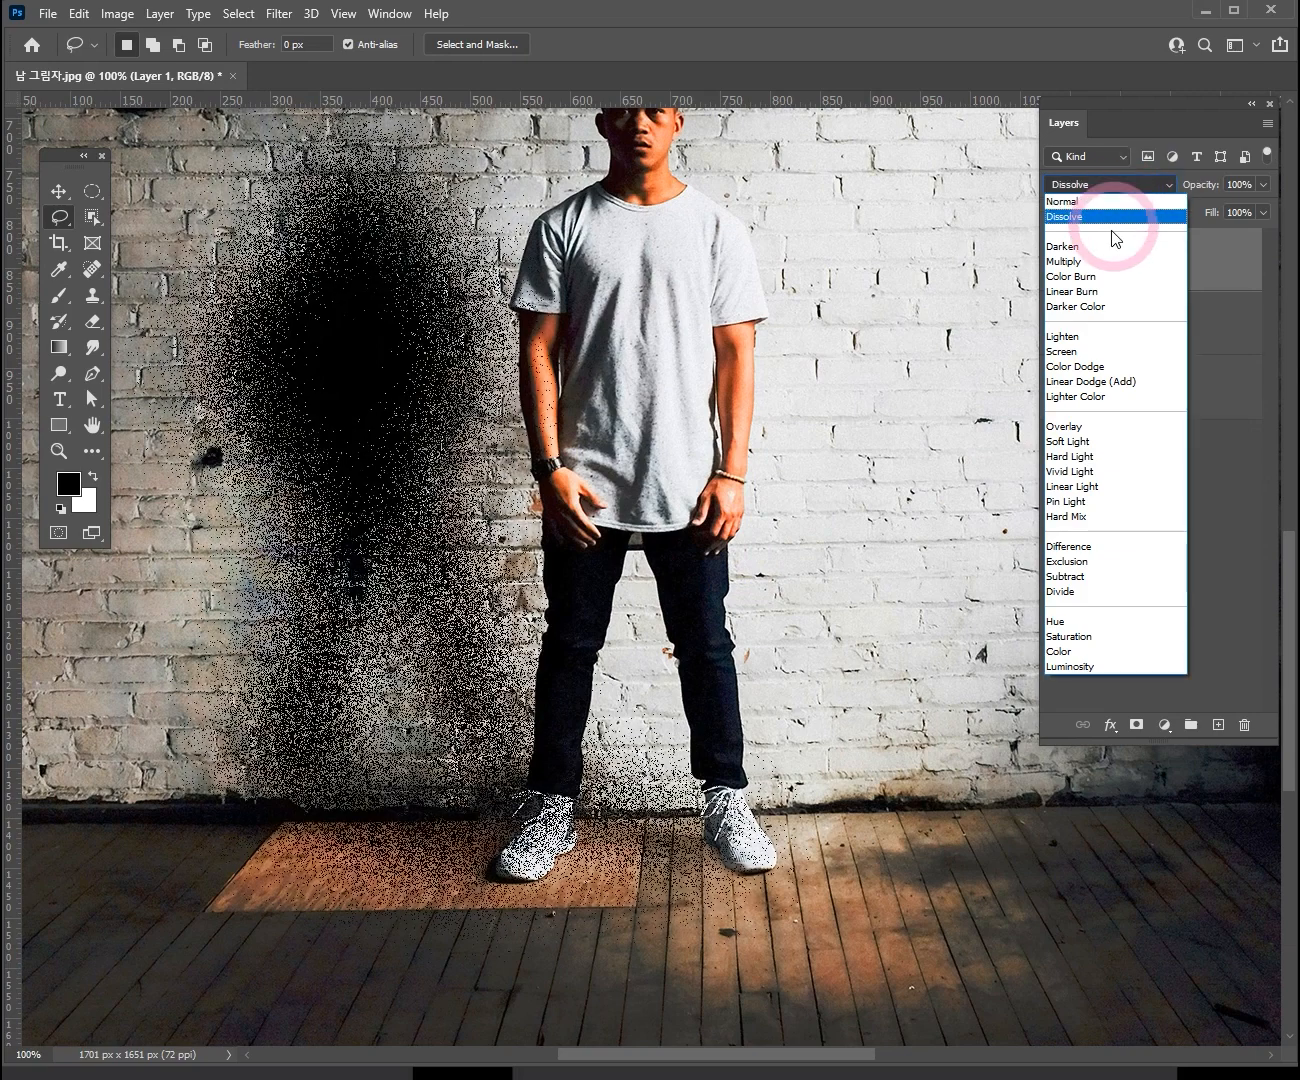
left_click(1093, 265)
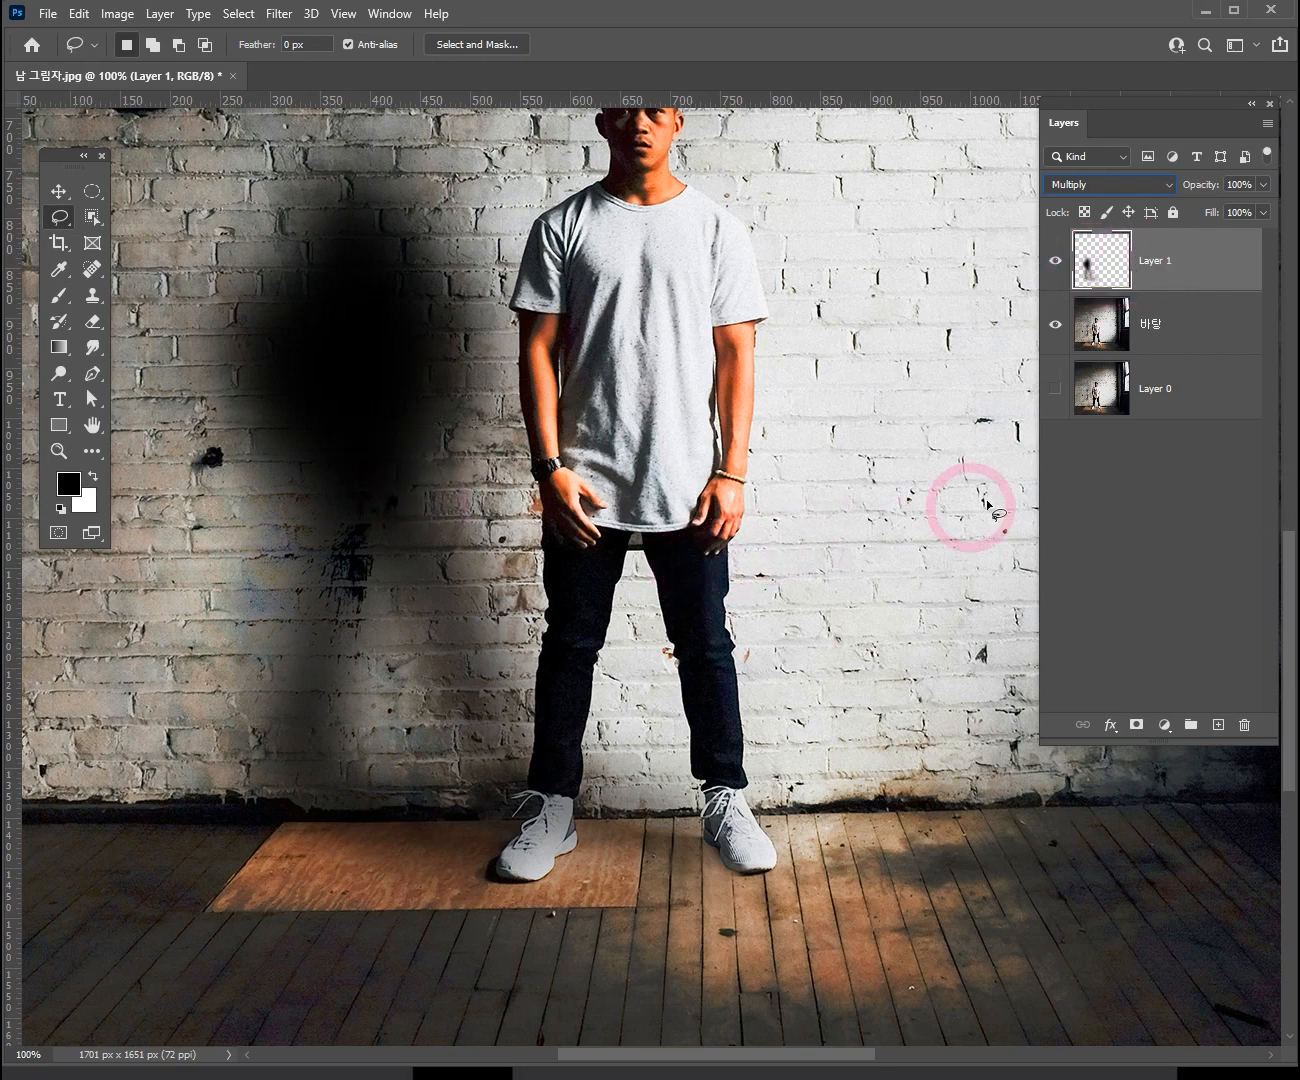
- Lower the opacity of the Layer 1 shadow to 70%
left_click(804, 452, "ctrl+alt")
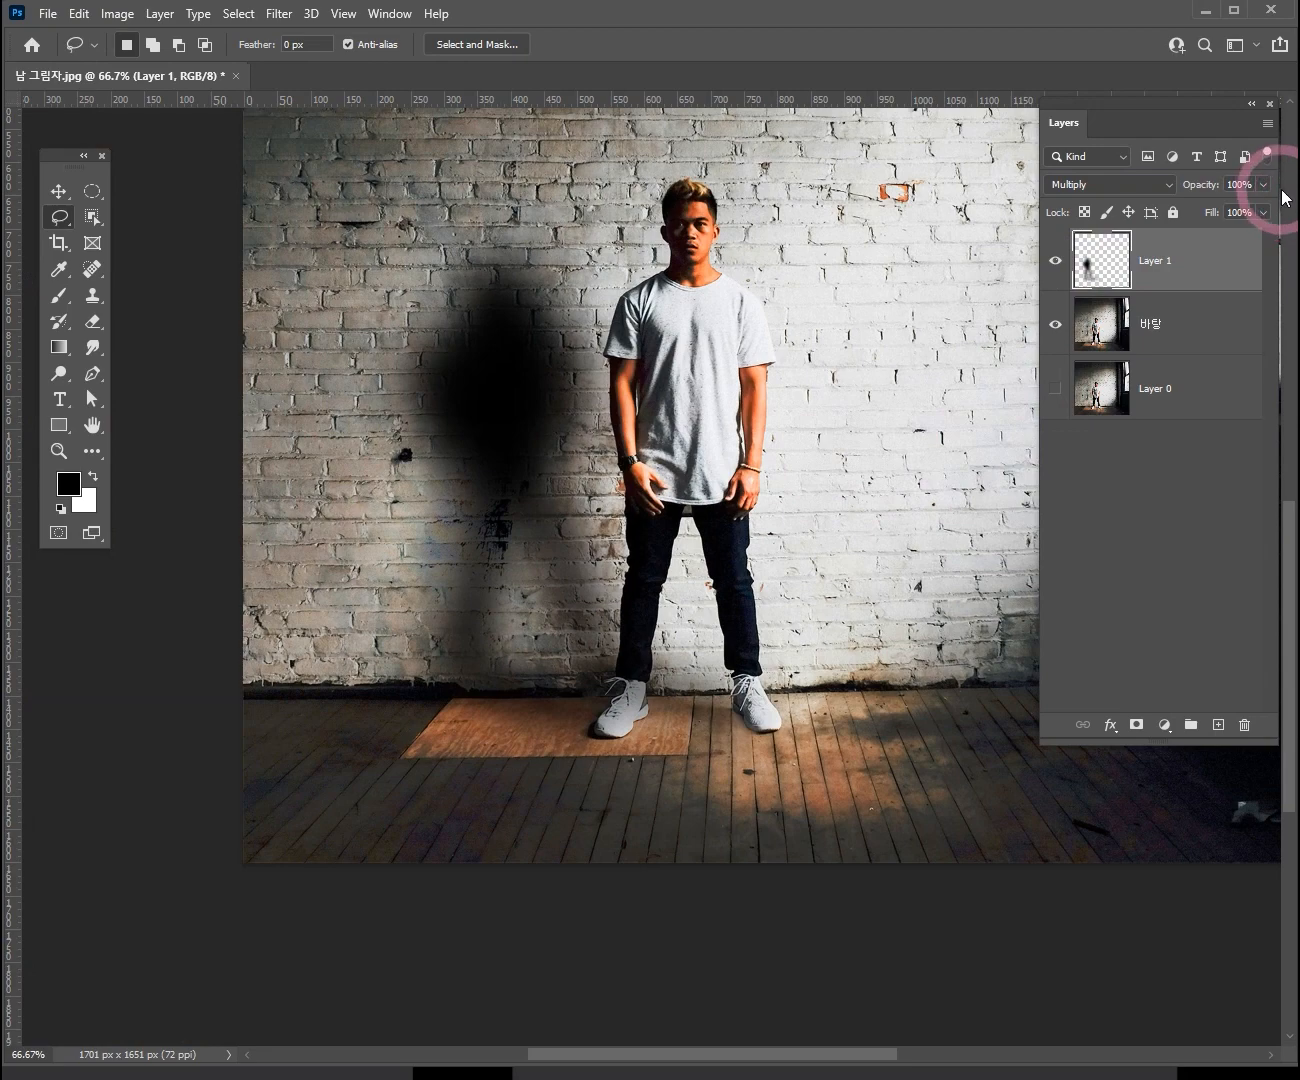
left_click(1272, 190)
left_click_drag(1267, 205, 1230, 212)
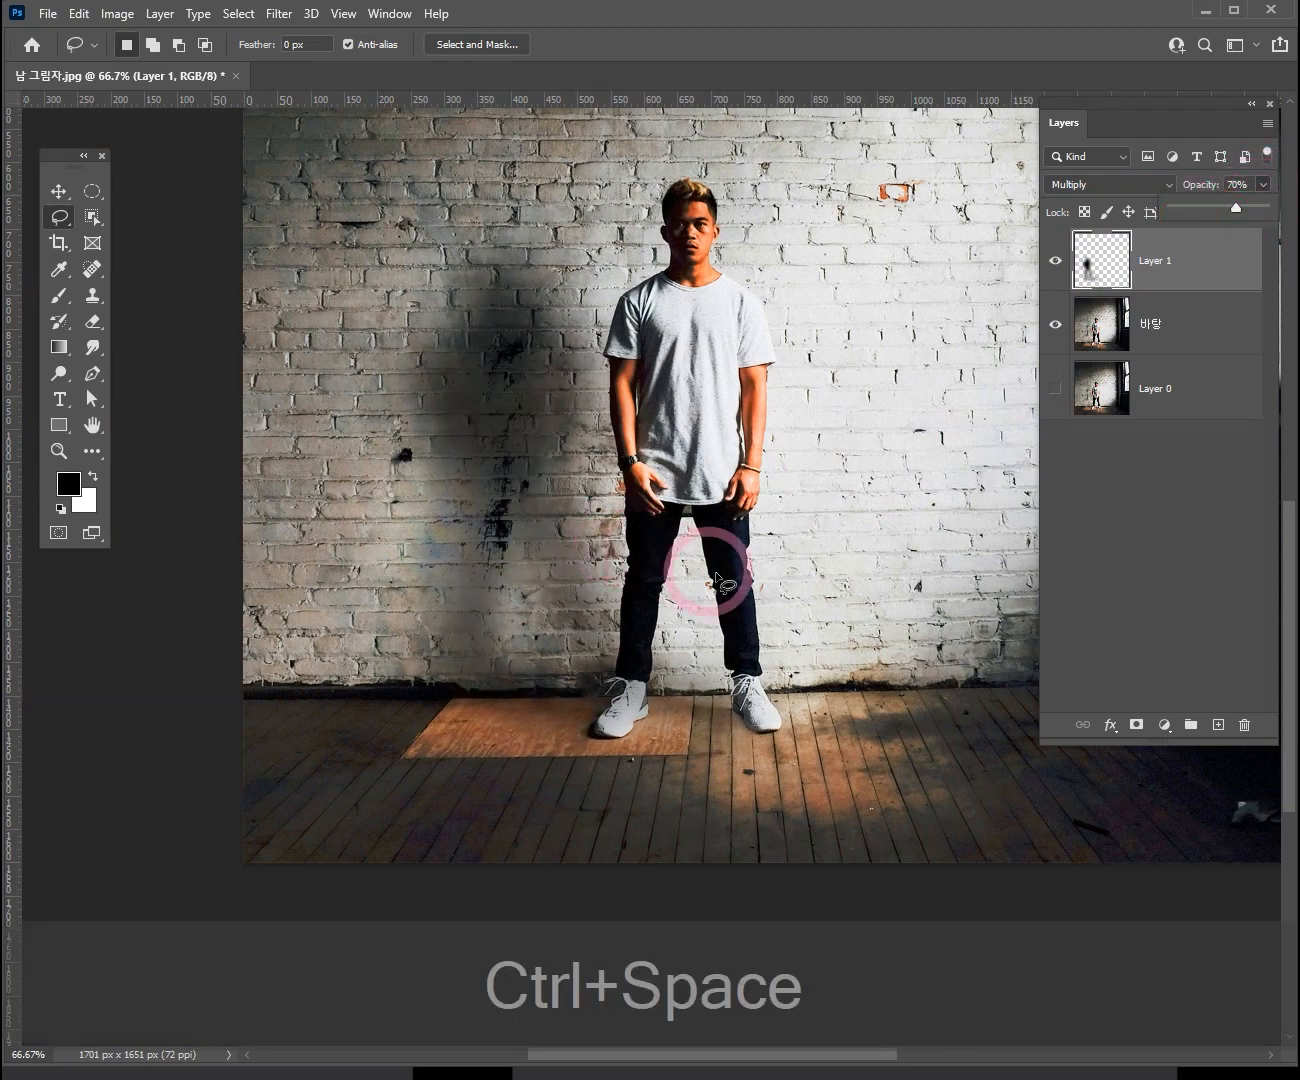
left_click(784, 591, "ctrl+alt")
left_click(831, 532, "ctrl")
left_click_drag(836, 506, 809, 540)
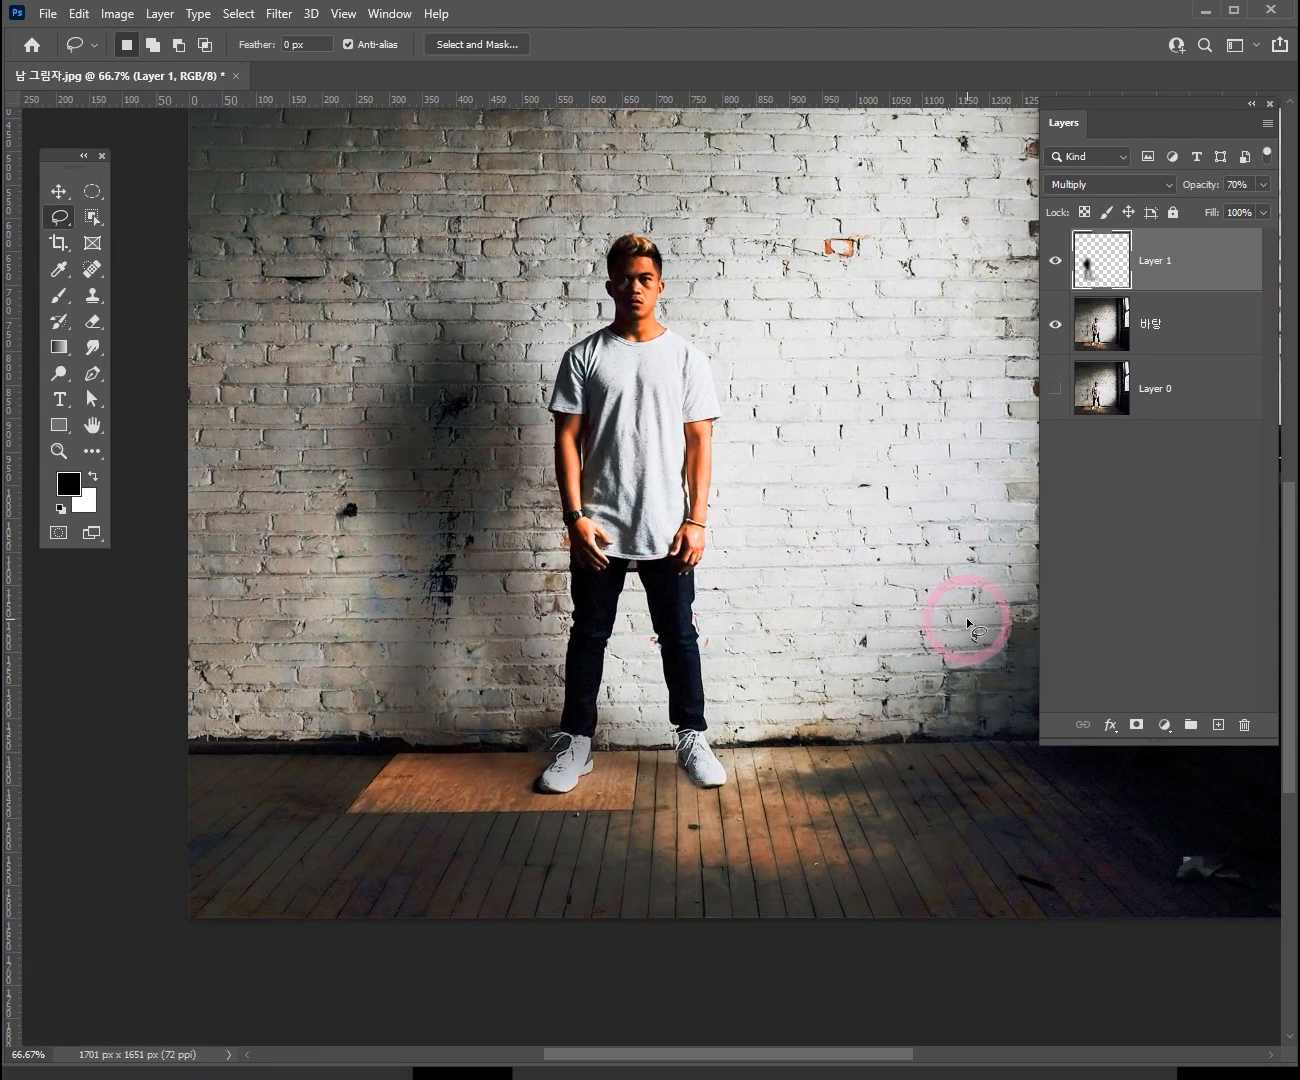
- Rename Layer 0 as 원본 and make that layer visible
double_click(1155, 389)
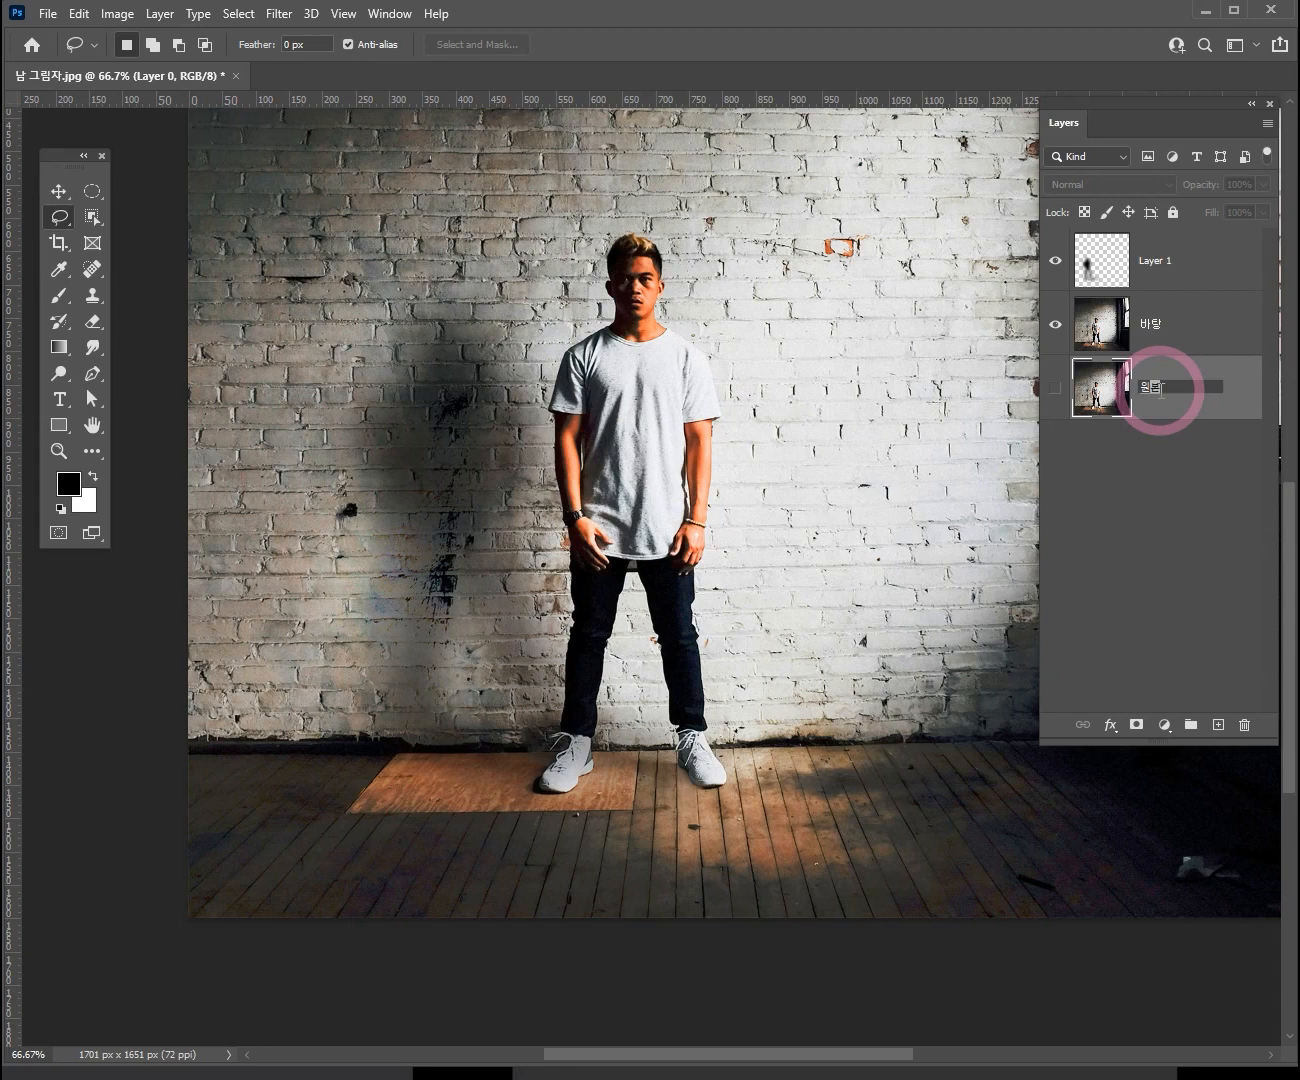
type("원본")
key("Return")
left_click(1057, 390)
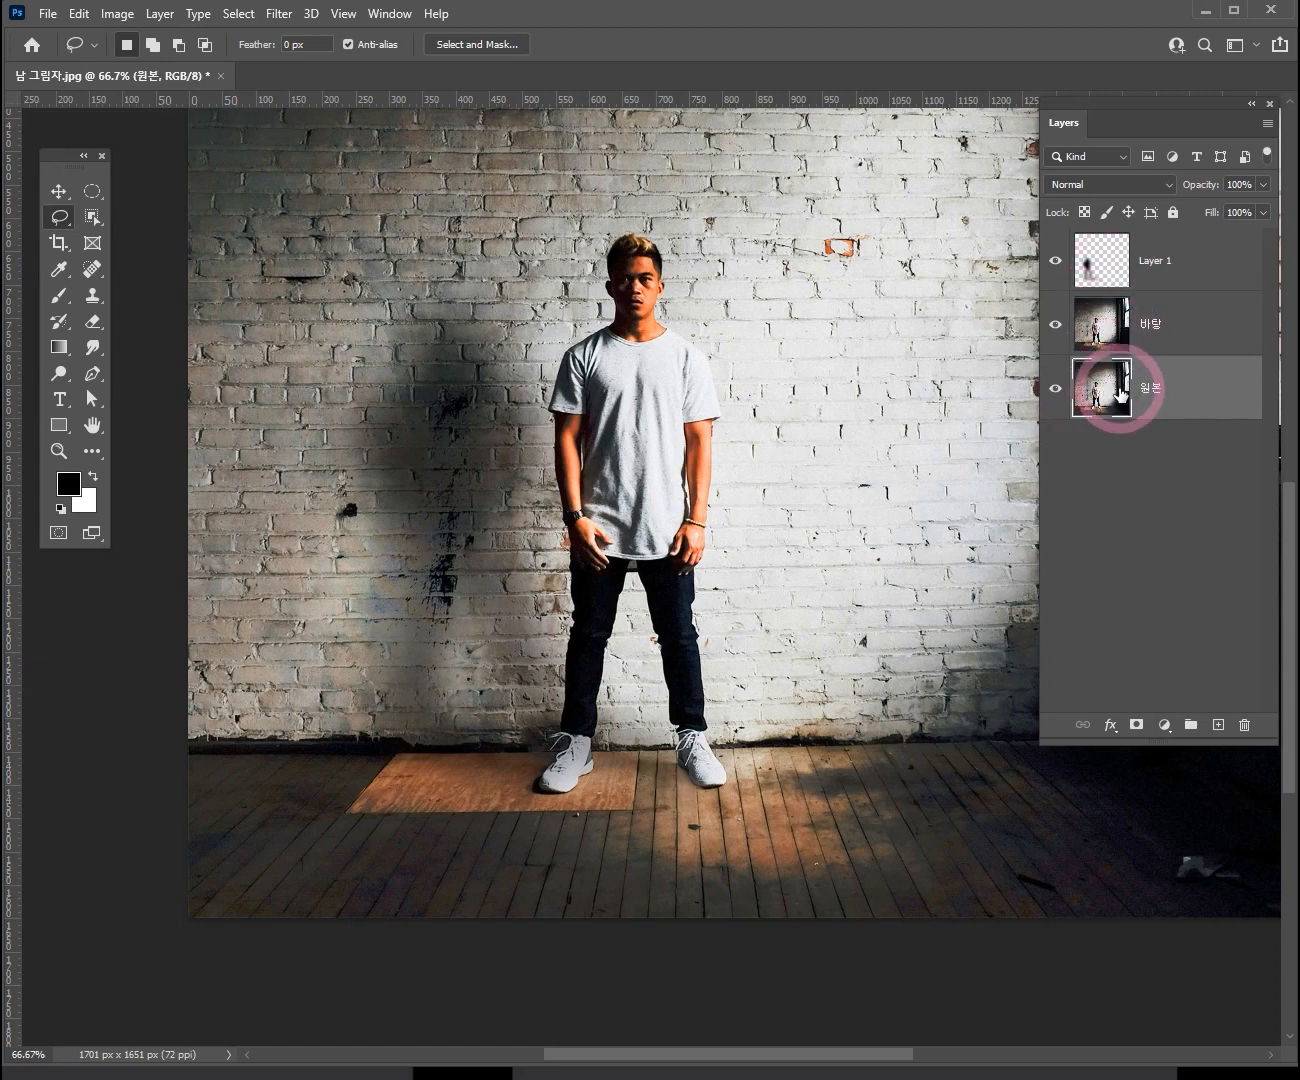
- Compare the original photo with the shadowed version by repeatedly isolating the 원본 layer and restoring the other layers
key("alt")
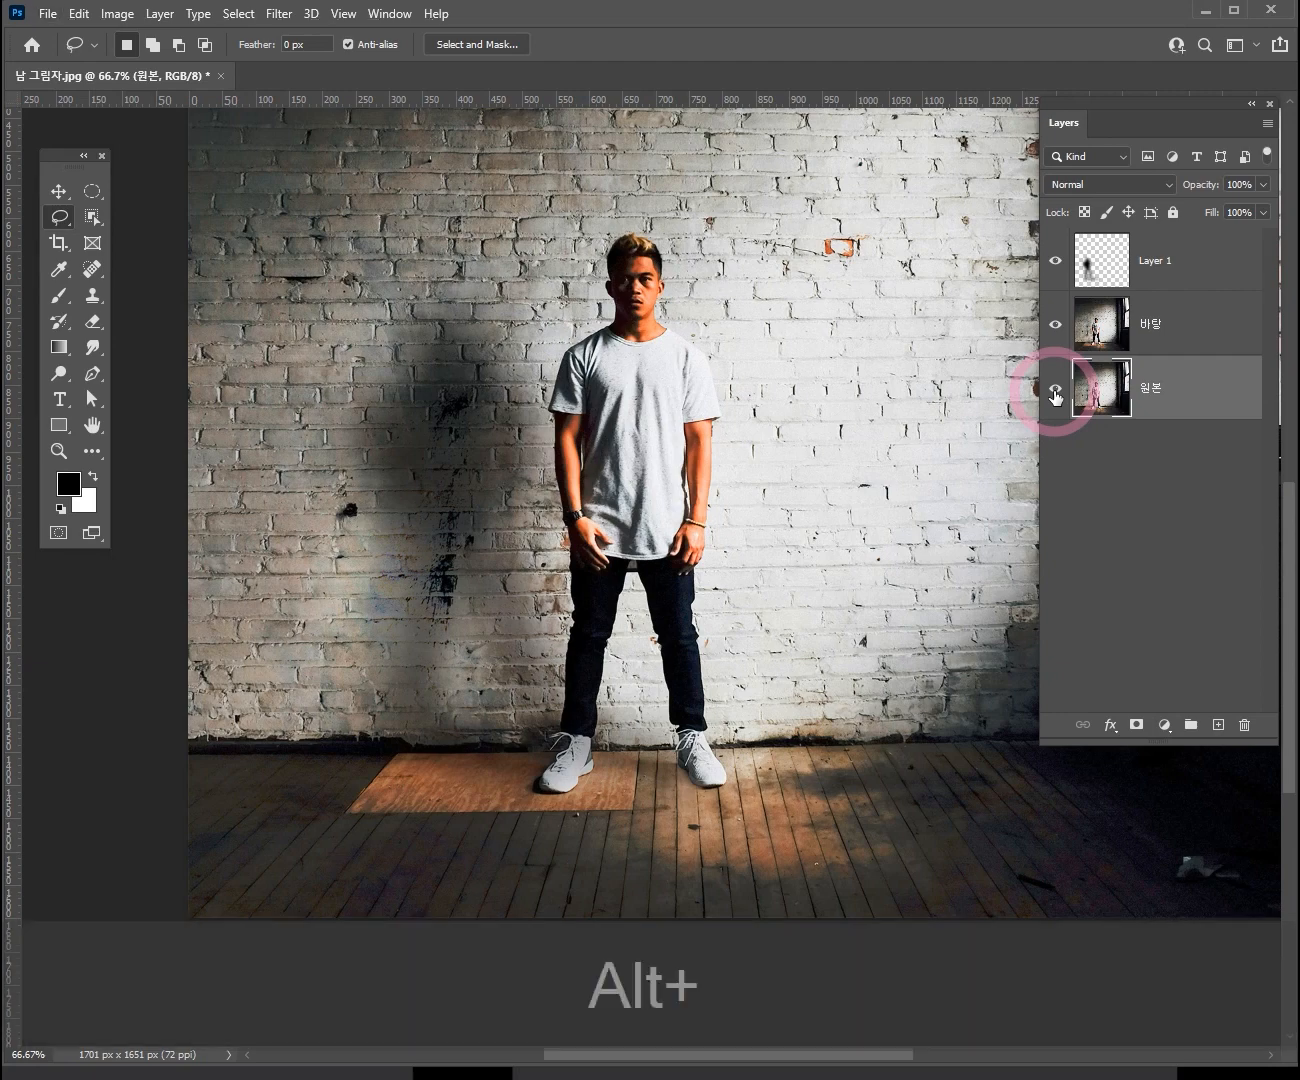
left_click(1055, 395, "alt")
left_click(1056, 395, "alt")
left_click(1055, 395, "alt")
left_click(1055, 395, "alt")
left_click(1055, 395, "alt")
left_click(1055, 395, "alt")
left_click(1055, 395, "alt")
left_click(1055, 395, "alt")
left_click(1055, 395, "alt")
left_click(1055, 395, "alt")
left_click(1055, 395, "alt")
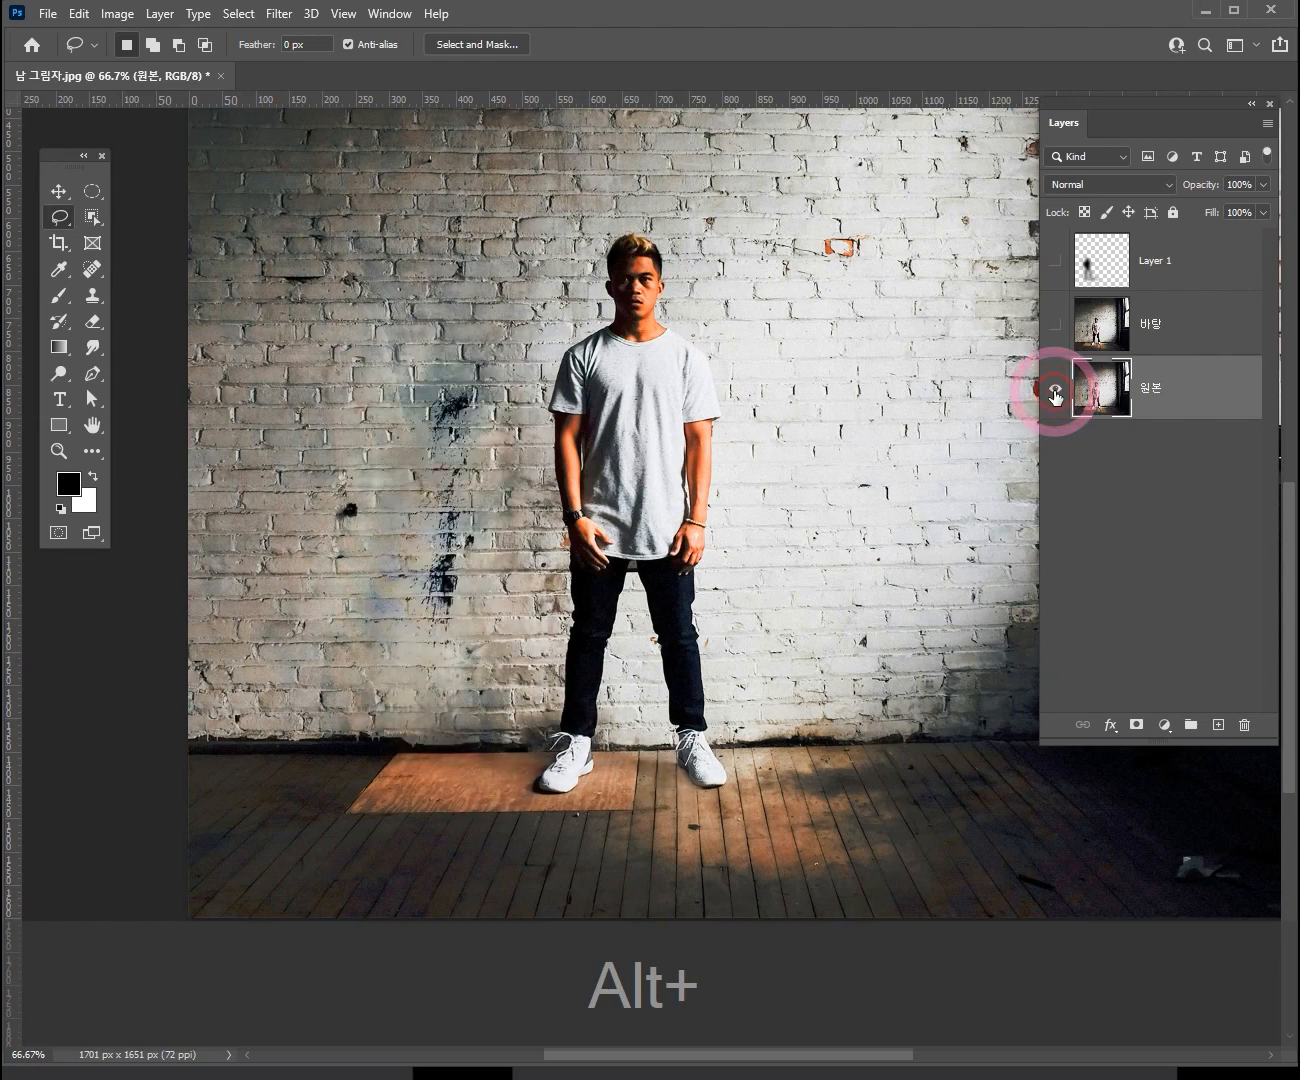
left_click(1055, 395, "alt")
left_click(1055, 395, "alt")
left_click(1055, 395, "alt")
left_click(1055, 395, "alt")
left_click(1055, 395, "alt")
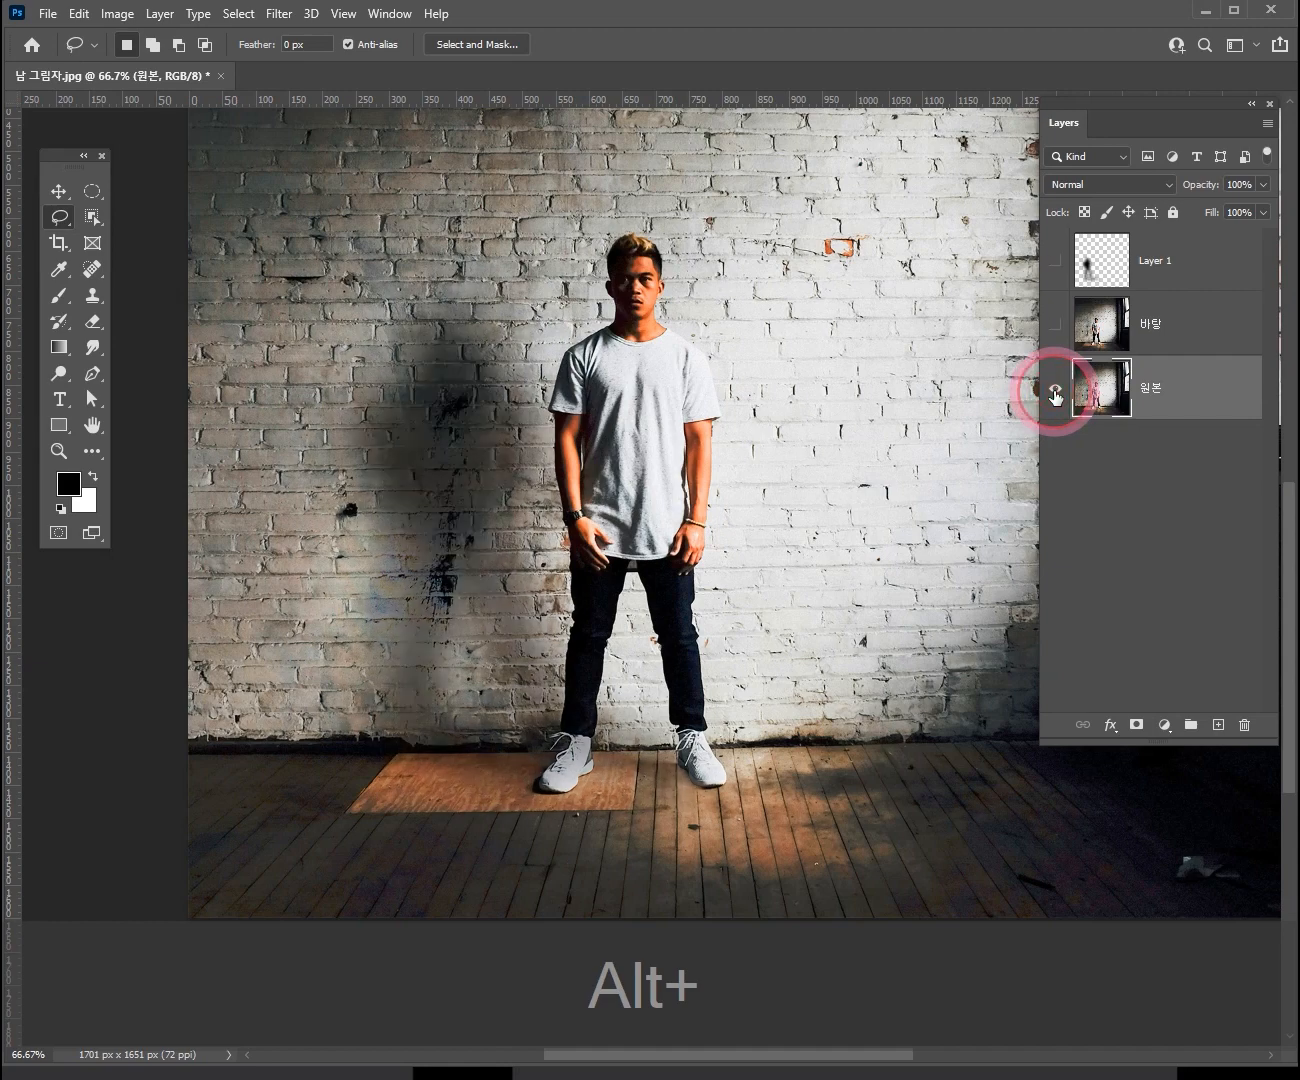
left_click(1055, 395, "alt")
left_click(1056, 395, "alt")
left_click(1056, 395, "alt")
left_click(1055, 395, "alt")
left_click(1056, 395, "alt")
left_click(1055, 395, "alt")
left_click(1055, 395, "alt")
left_click(1056, 395, "alt")
left_click(1055, 395, "alt")
left_click(1055, 395, "alt")
- Add a white layer mask to the shadow on Layer 1
left_click_drag(682, 618, 792, 522)
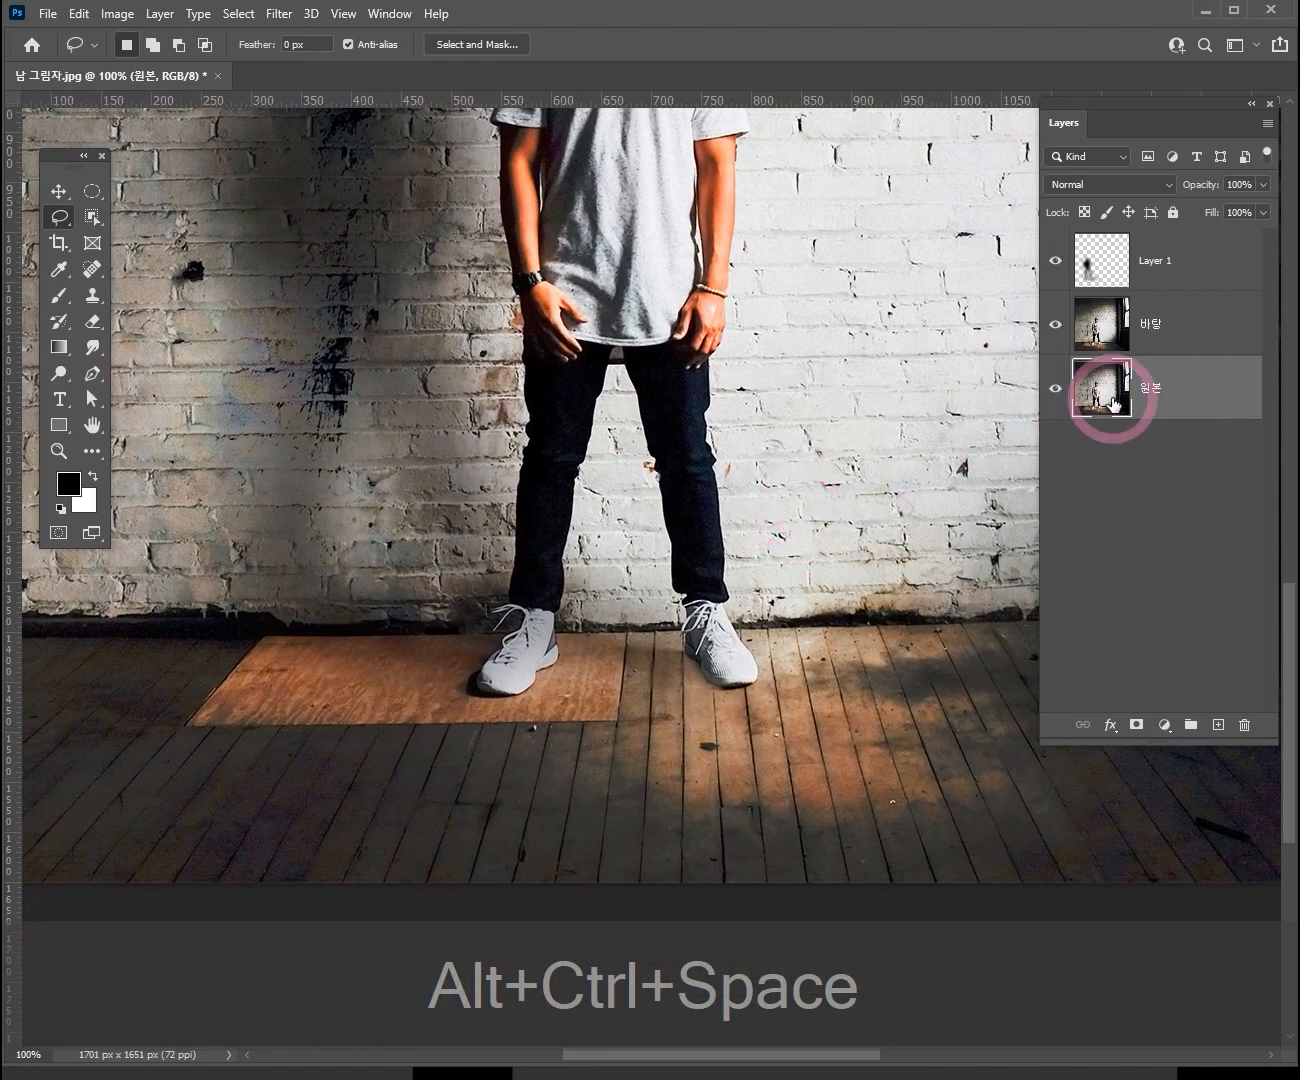
left_click(1104, 264)
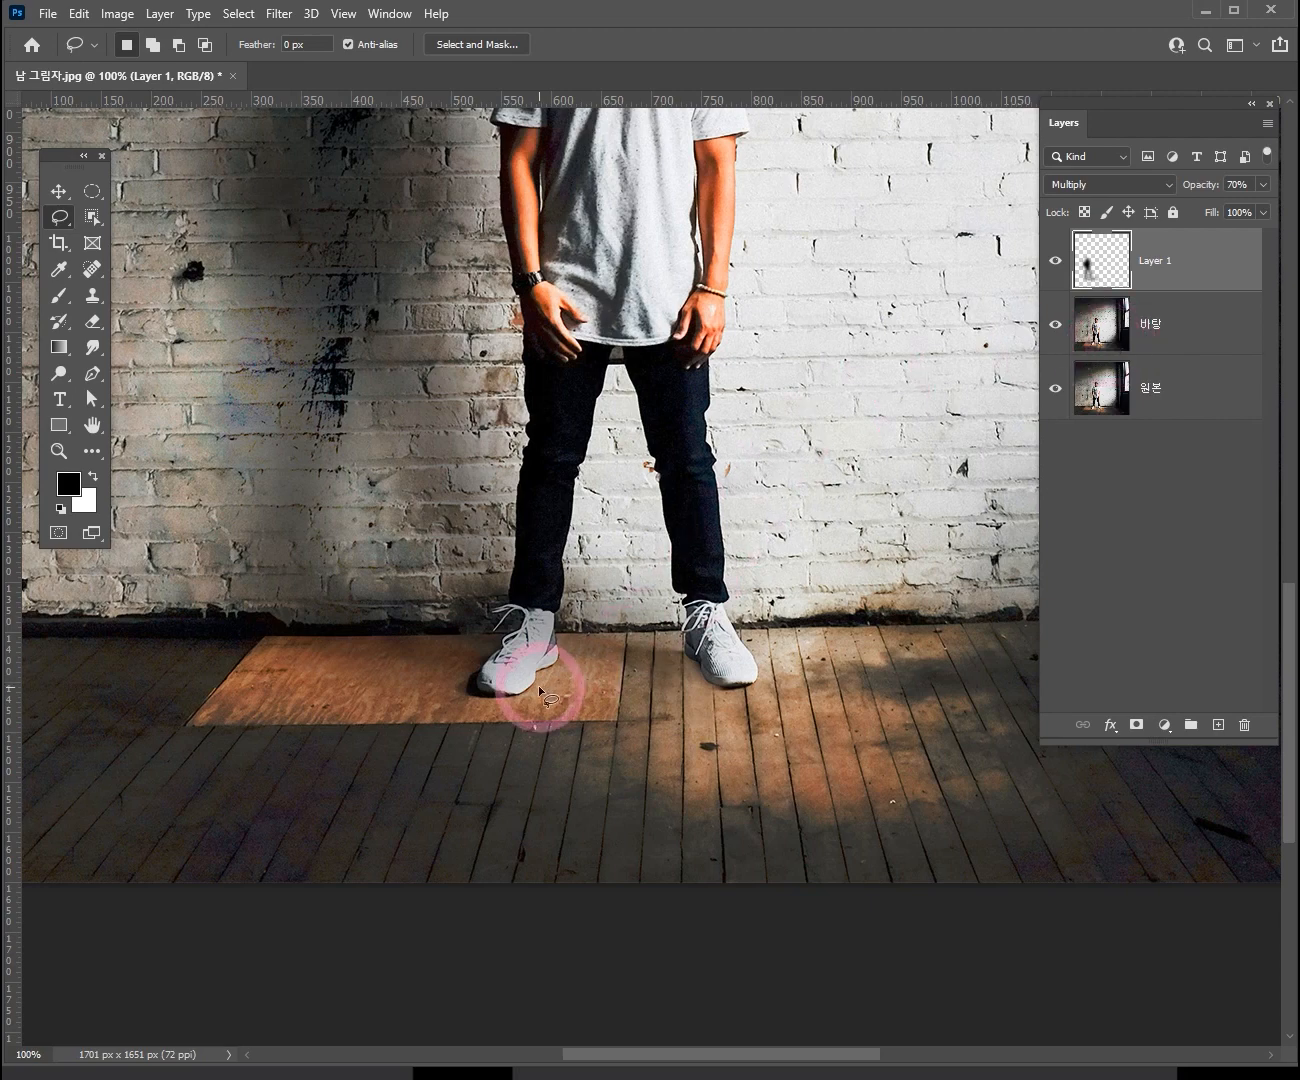
key("ctrl+plus")
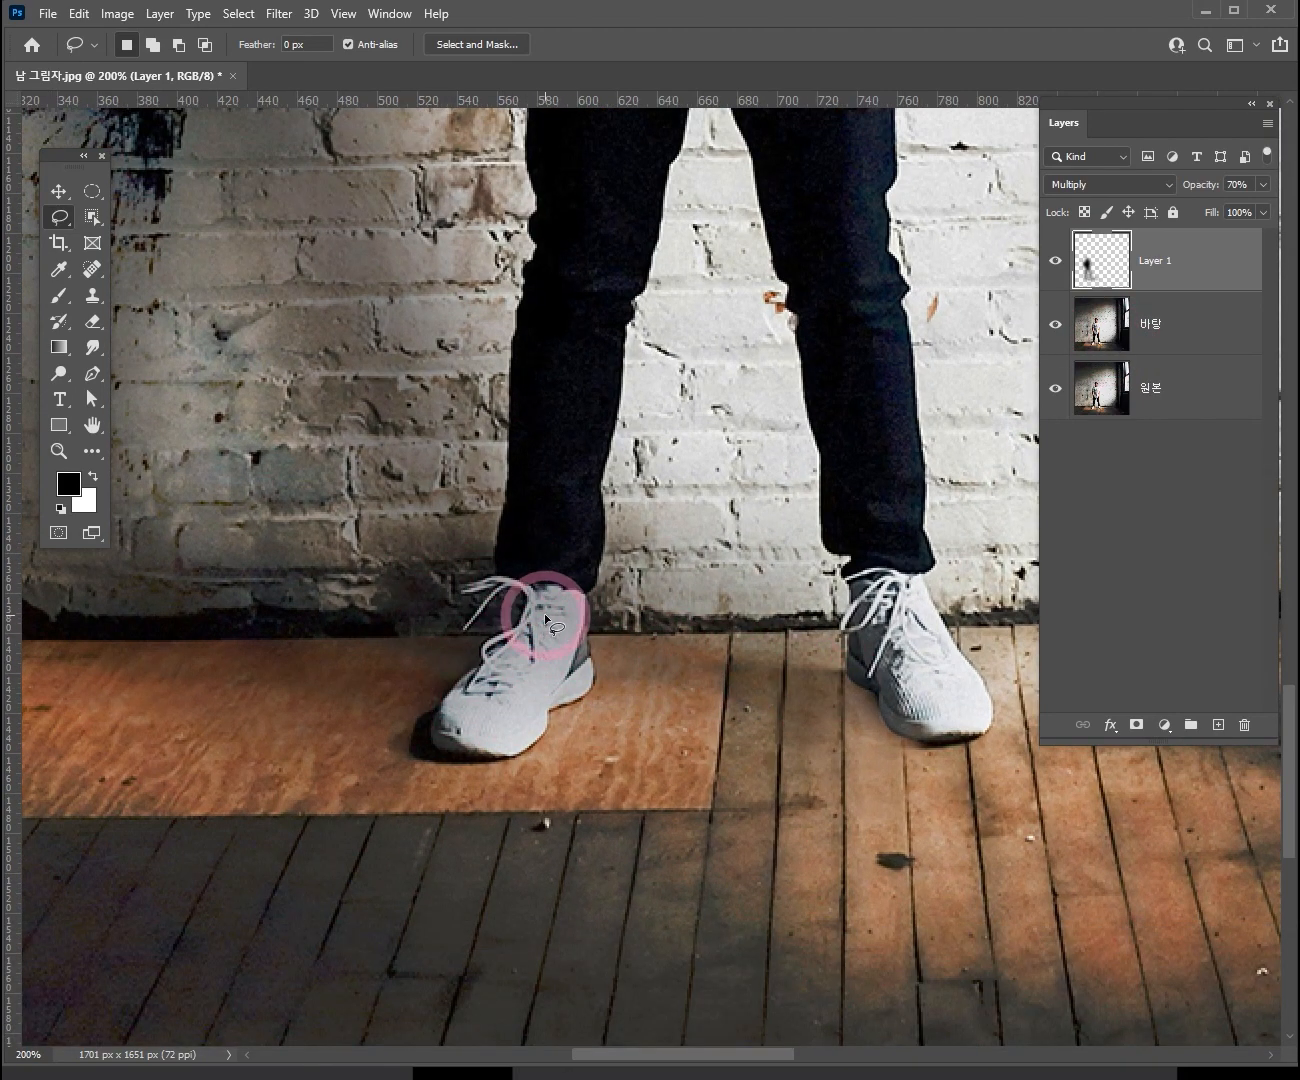
left_click(1138, 726)
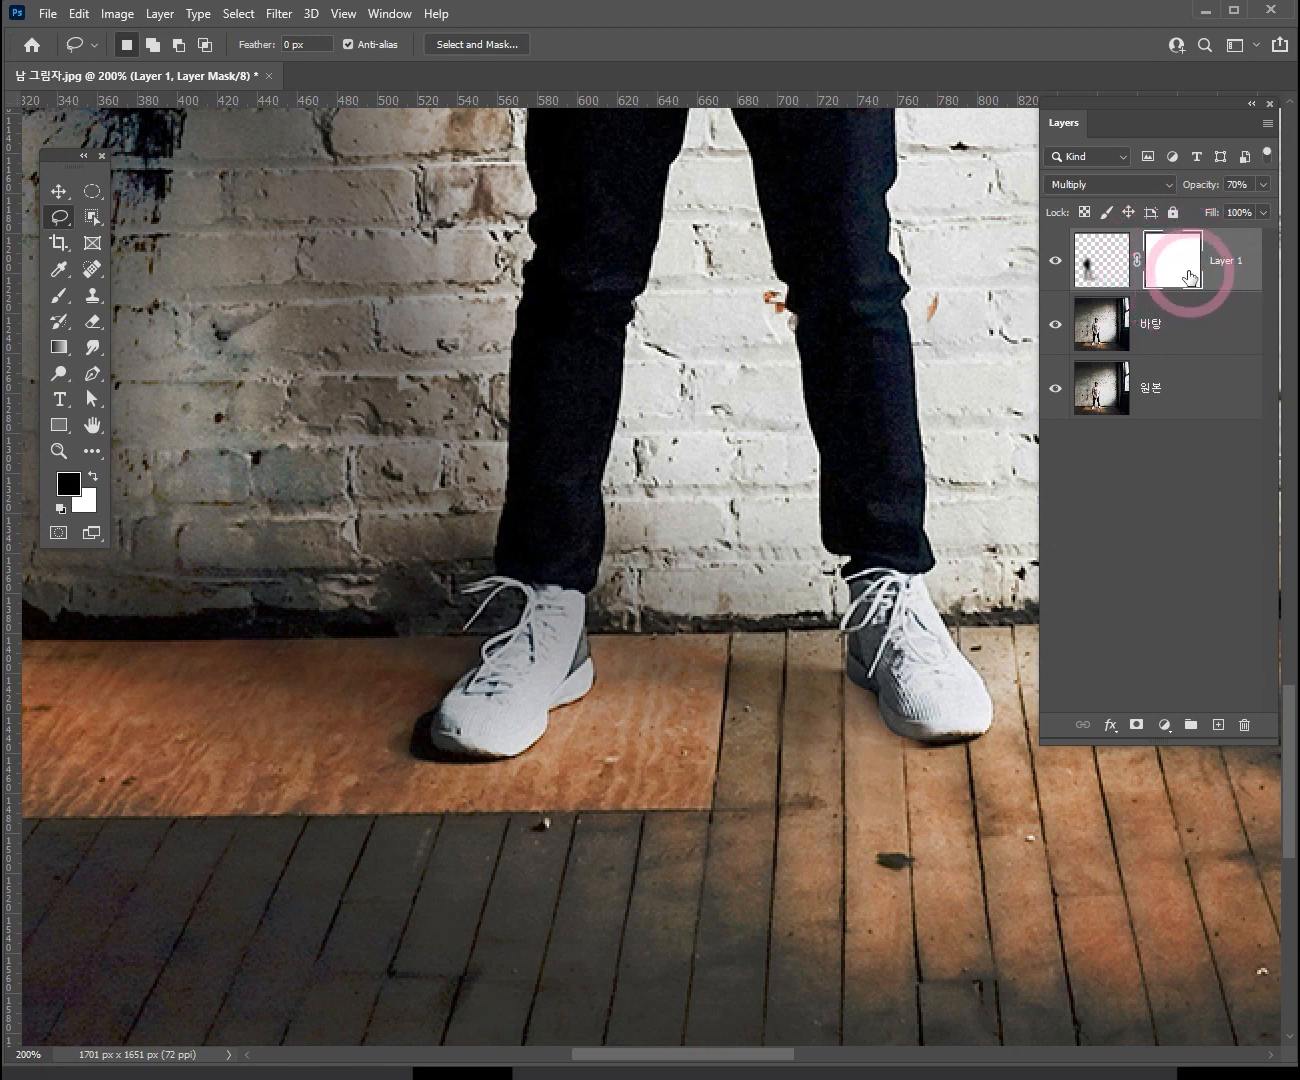
- Paint straight crossing strokes over the wall shadow on Layer 1's mask with a black 45 px brush to hide those parts
mouse_move(65, 161)
left_mouse_down()
mouse_move(83, 217)
mouse_move(78, 157)
left_mouse_up()
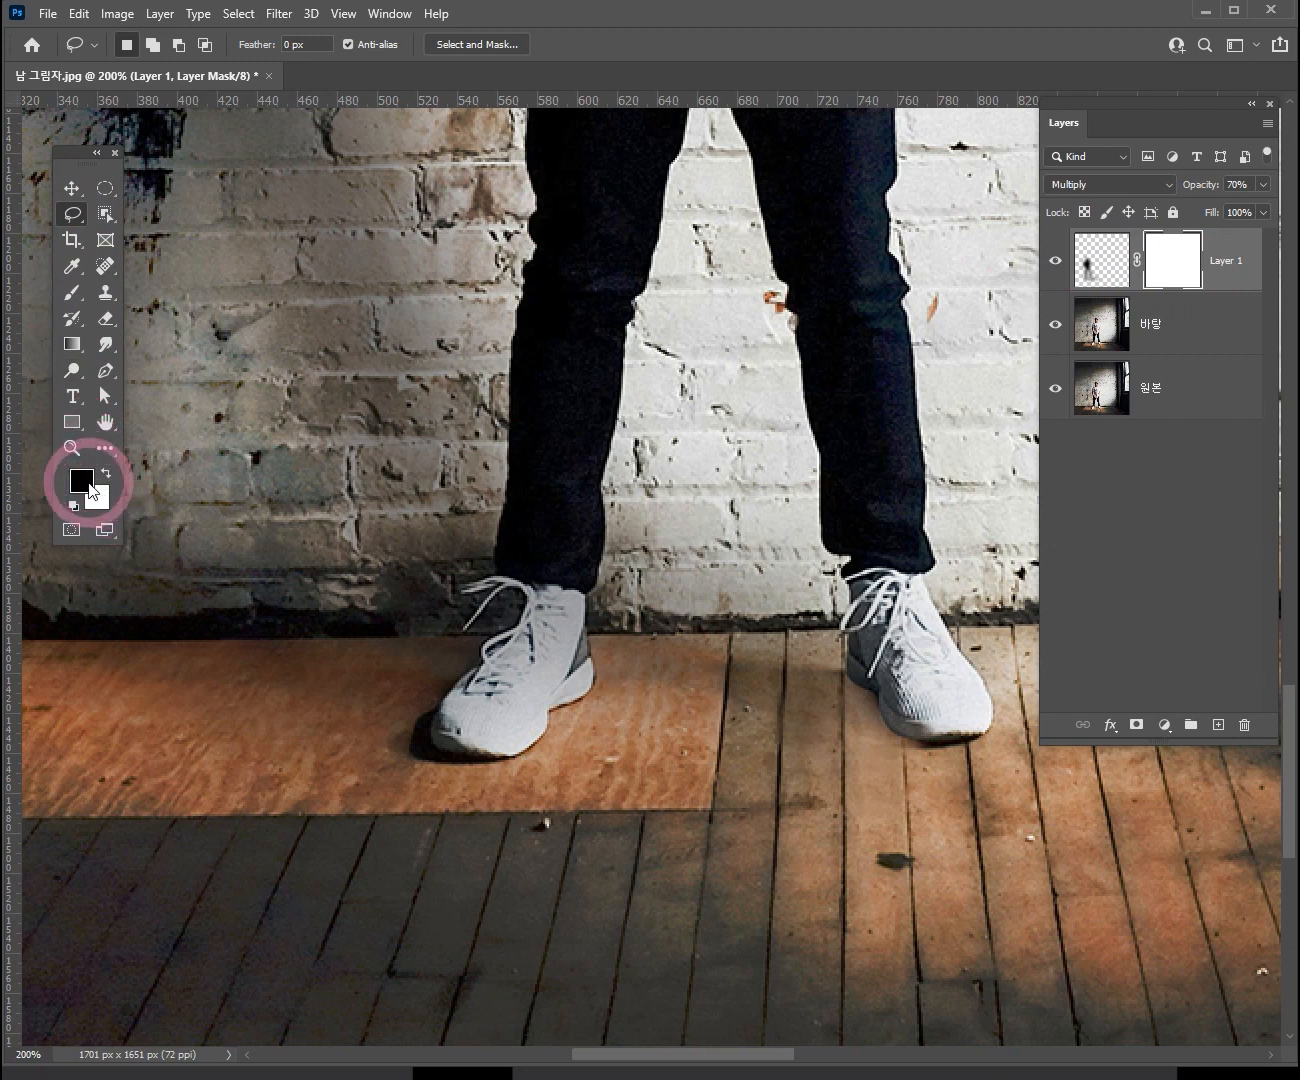
left_click(76, 290)
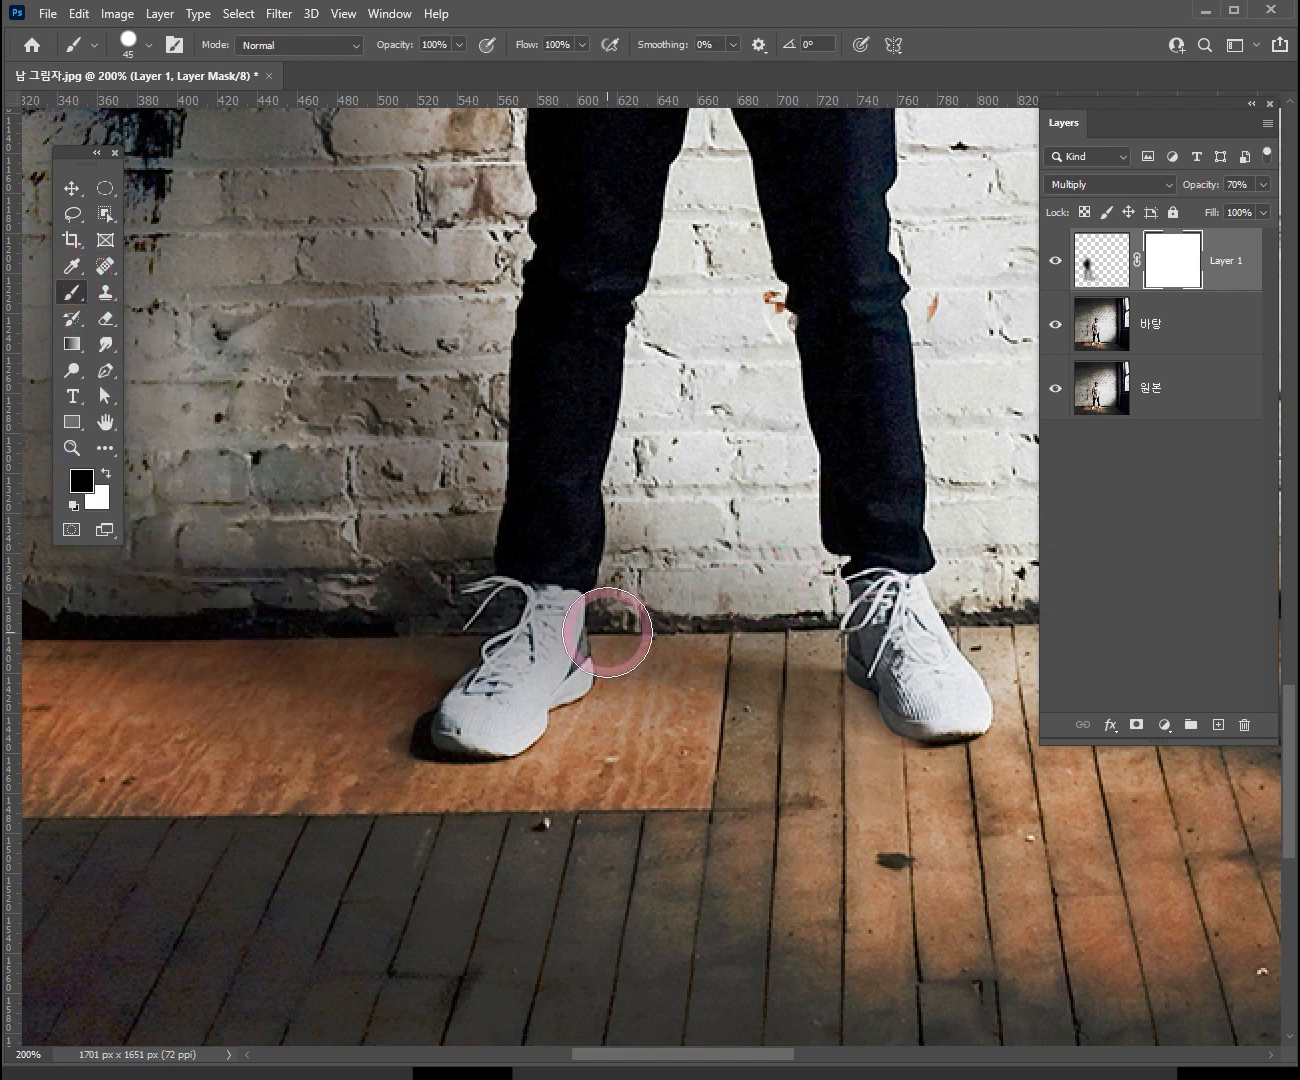
left_click(573, 535, "alt")
left_click_drag(592, 478, 652, 669)
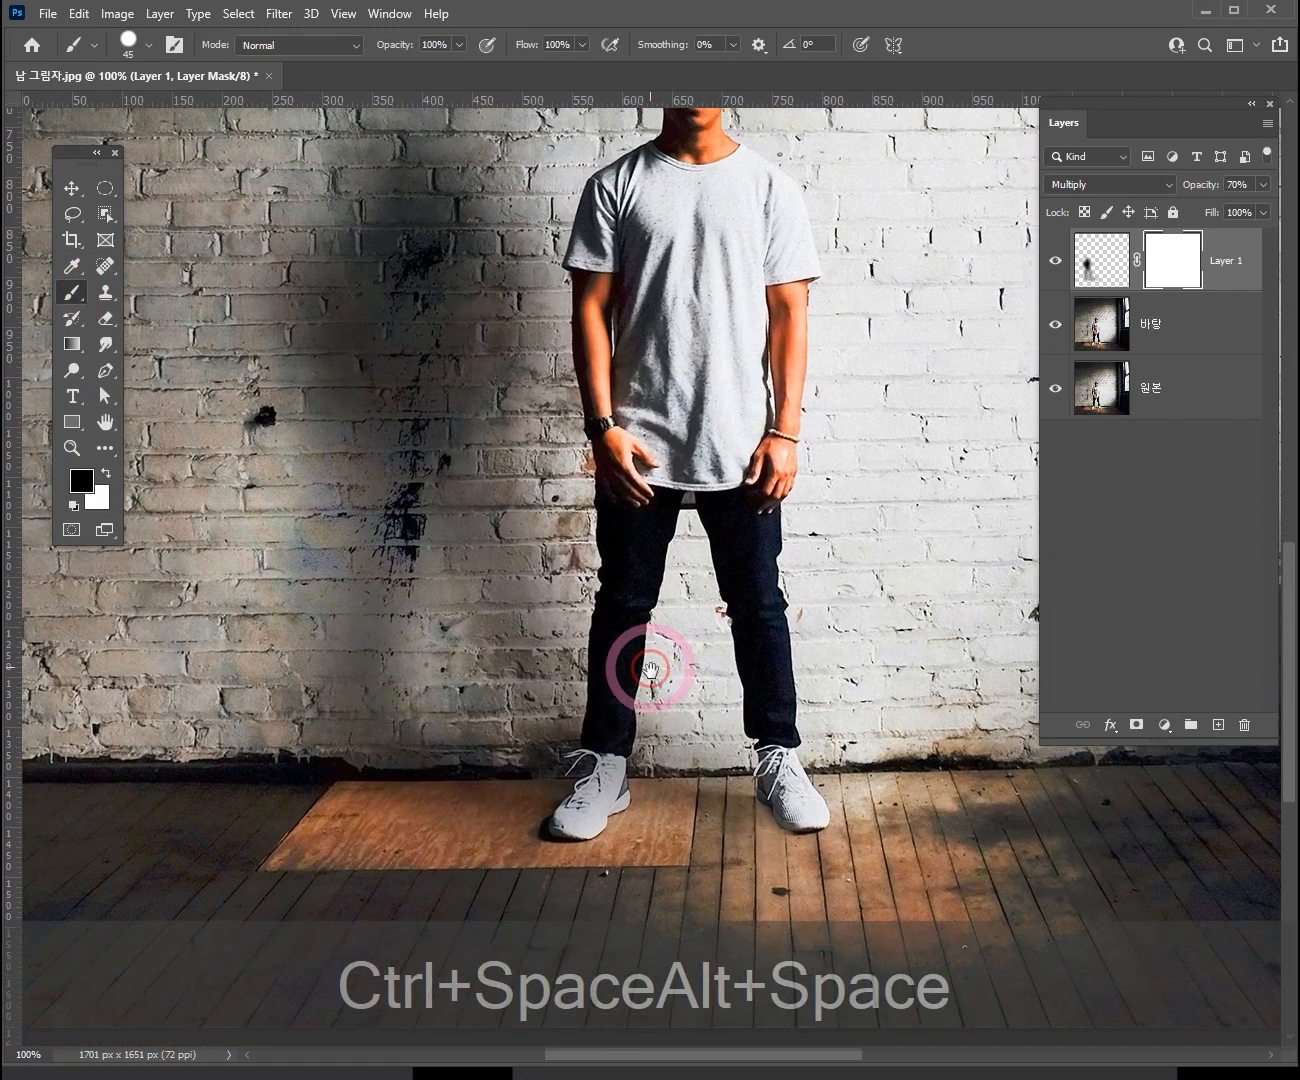
left_click(590, 298)
left_click(255, 395, "shift")
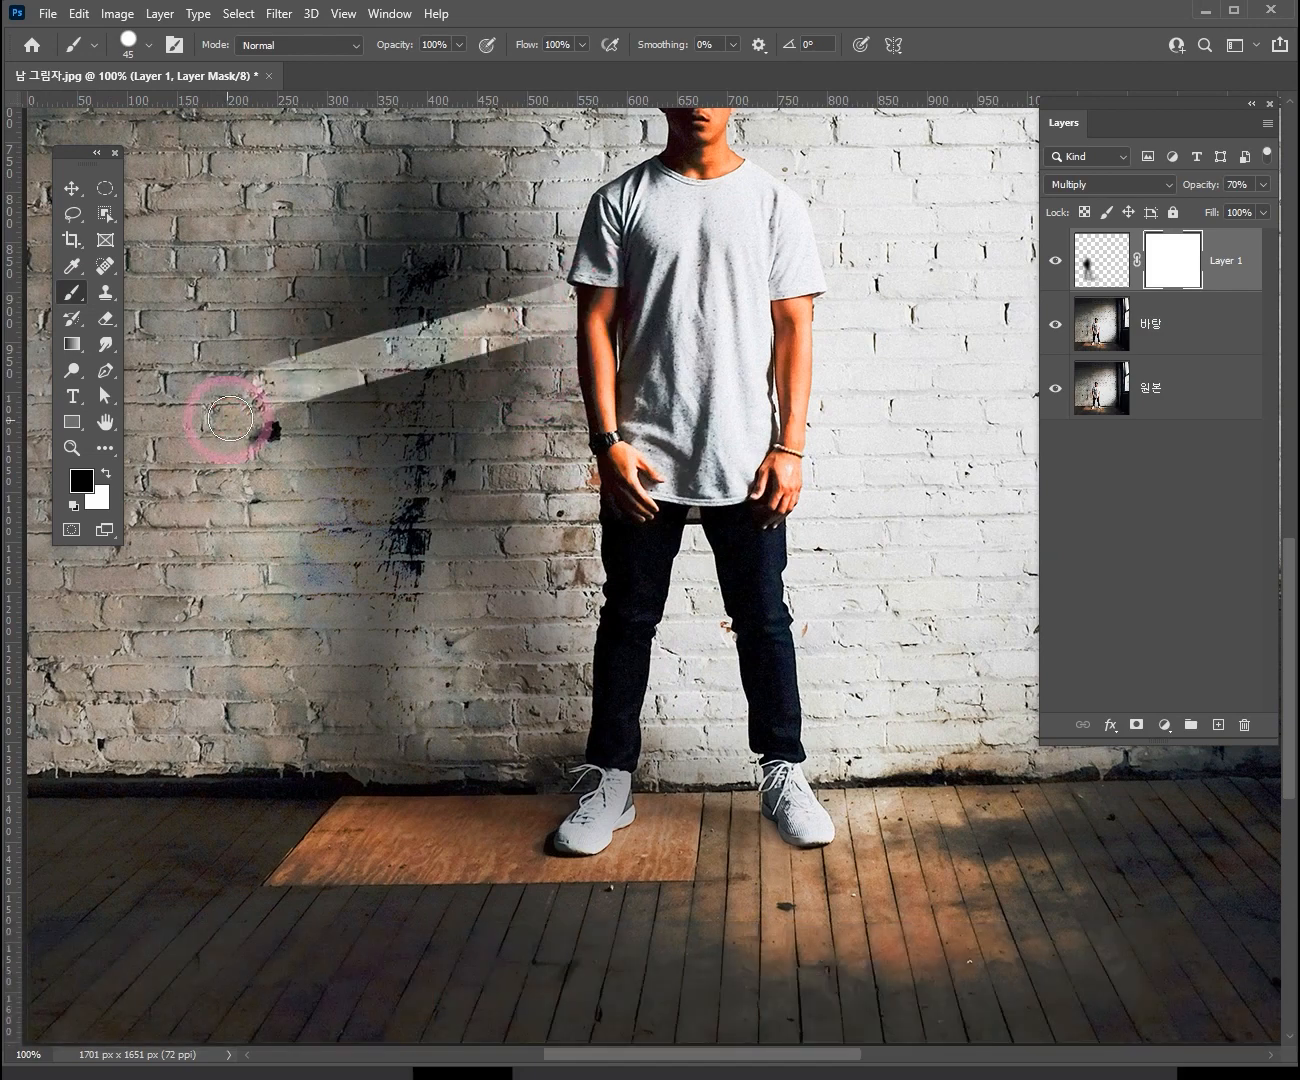
left_click(354, 227)
left_click(731, 791, "shift")
left_click(517, 372)
left_click(316, 564, "shift")
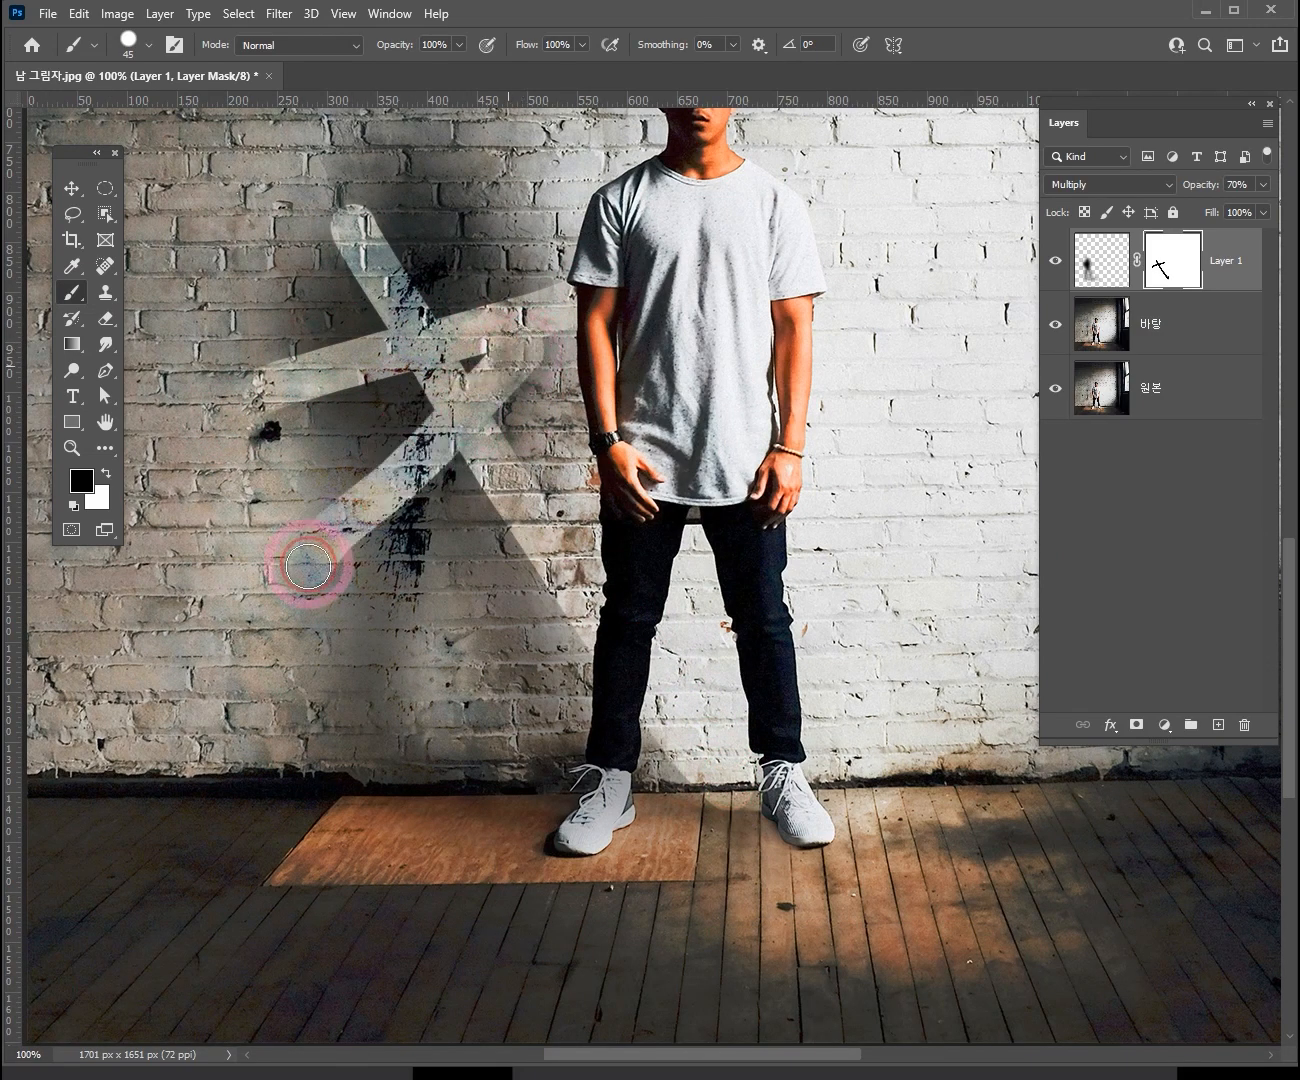
- Paint white over the black strokes on Layer 1's mask to bring the hidden wall shadow back
left_click(905, 408)
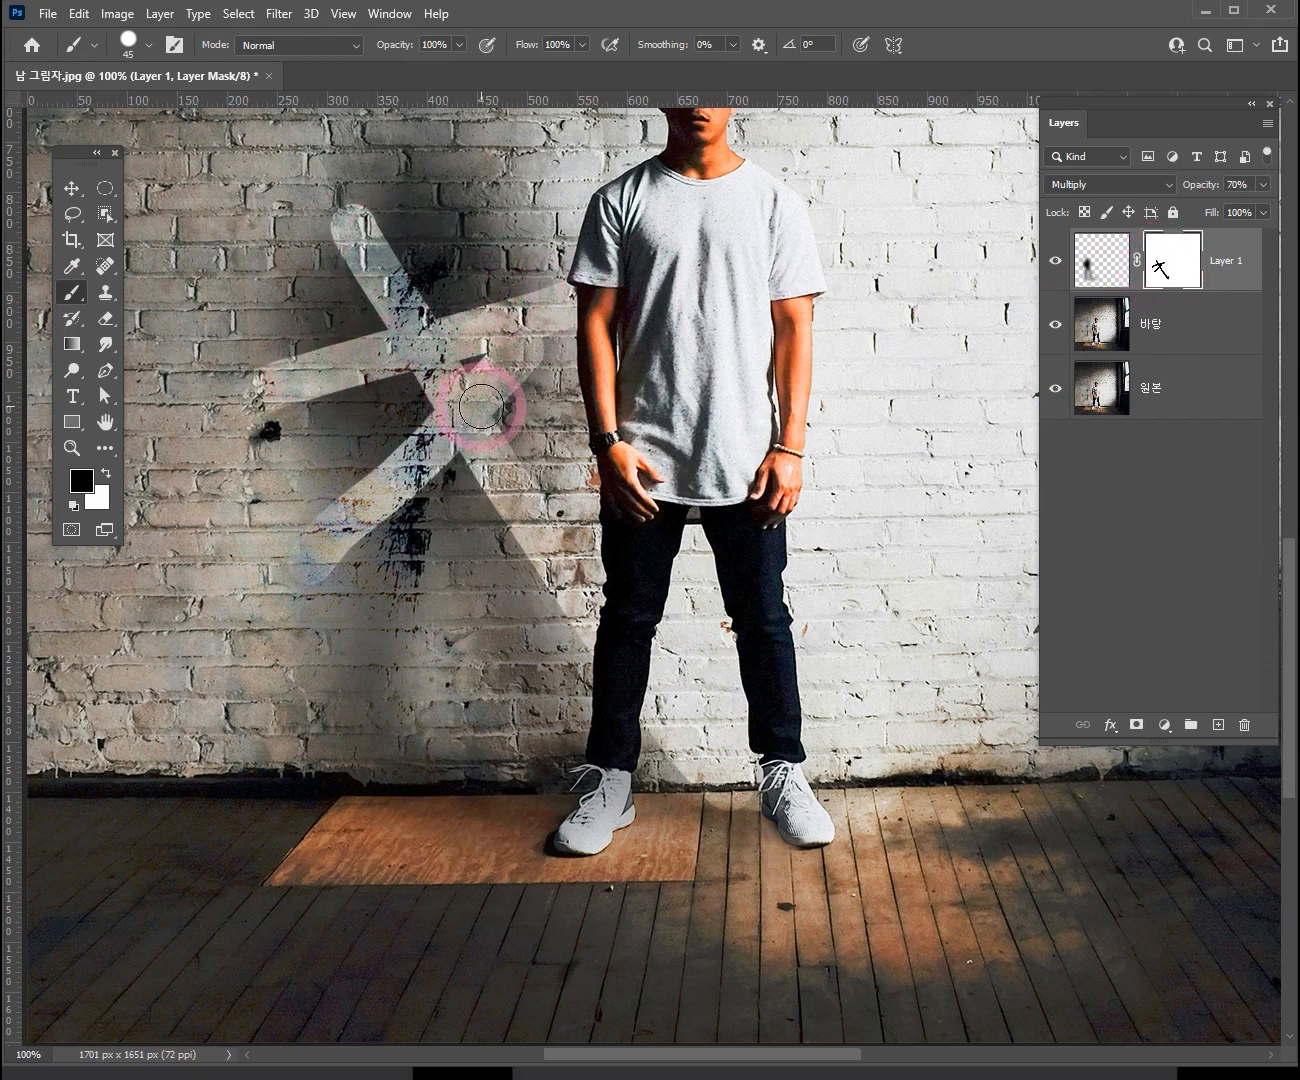
left_click(480, 284)
left_click(1101, 263)
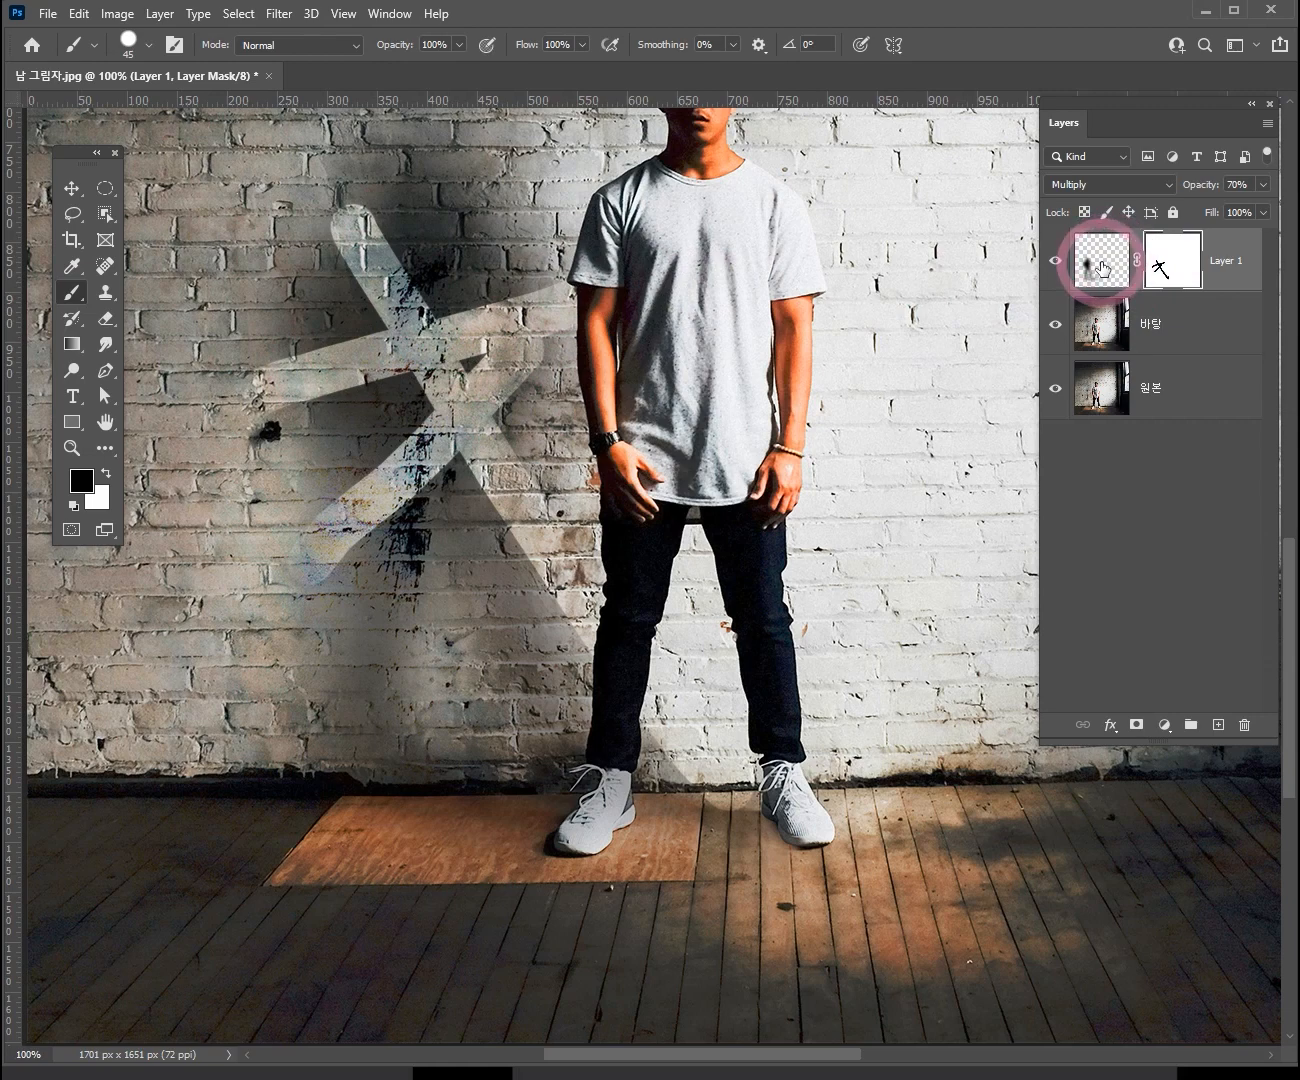
left_click(1166, 266)
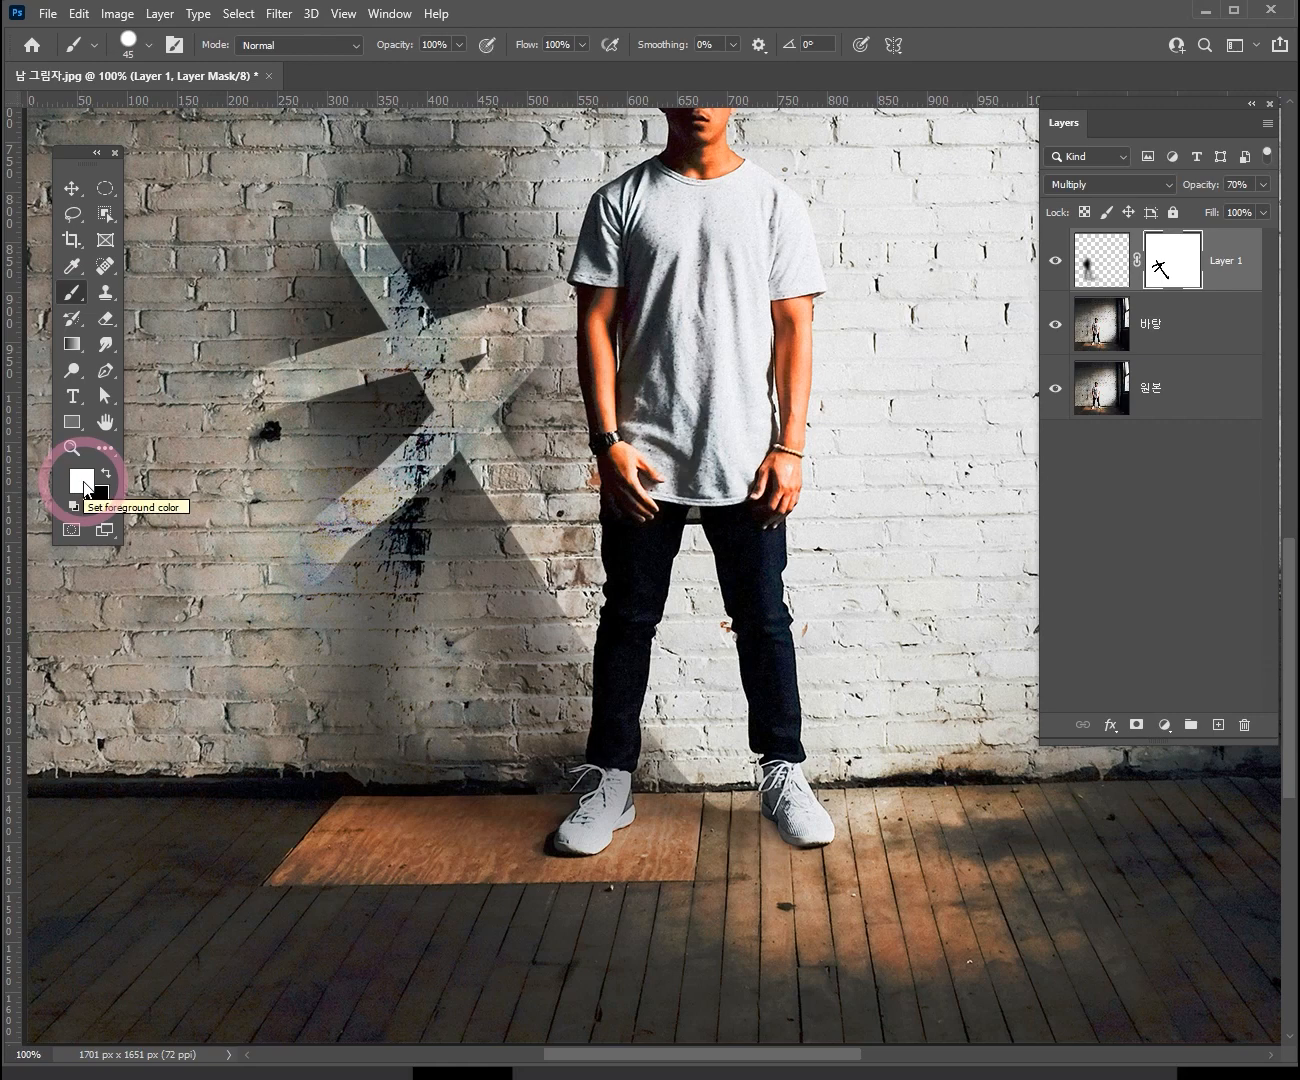
mouse_move(371, 243)
left_mouse_down()
mouse_move(449, 408)
mouse_move(536, 511)
mouse_move(587, 316)
mouse_move(302, 566)
mouse_move(610, 236)
mouse_move(451, 325)
mouse_move(320, 350)
mouse_move(240, 388)
mouse_move(289, 327)
mouse_move(295, 274)
mouse_move(337, 217)
mouse_move(366, 274)
mouse_move(312, 563)
mouse_move(503, 474)
mouse_move(490, 516)
mouse_move(530, 581)
mouse_move(610, 485)
mouse_move(587, 611)
mouse_move(665, 644)
mouse_move(744, 767)
mouse_move(757, 689)
mouse_move(729, 596)
mouse_move(659, 587)
mouse_move(682, 763)
mouse_move(769, 689)
left_mouse_up()
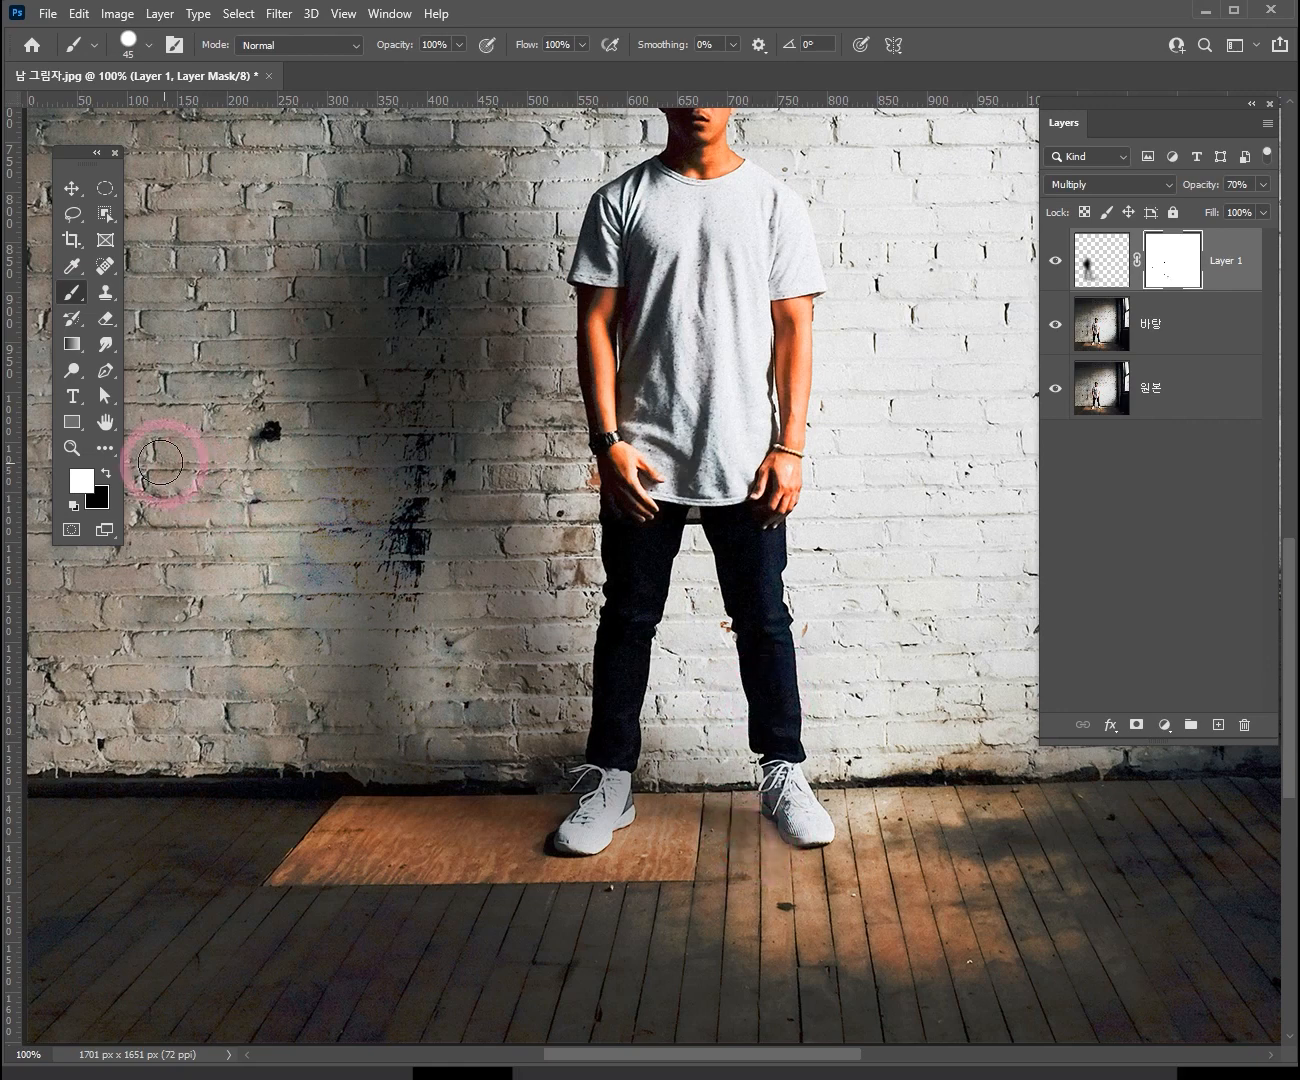
- Paint two crossing diagonal strokes in black on Layer 1's mask across the wall shadow
left_click(107, 475)
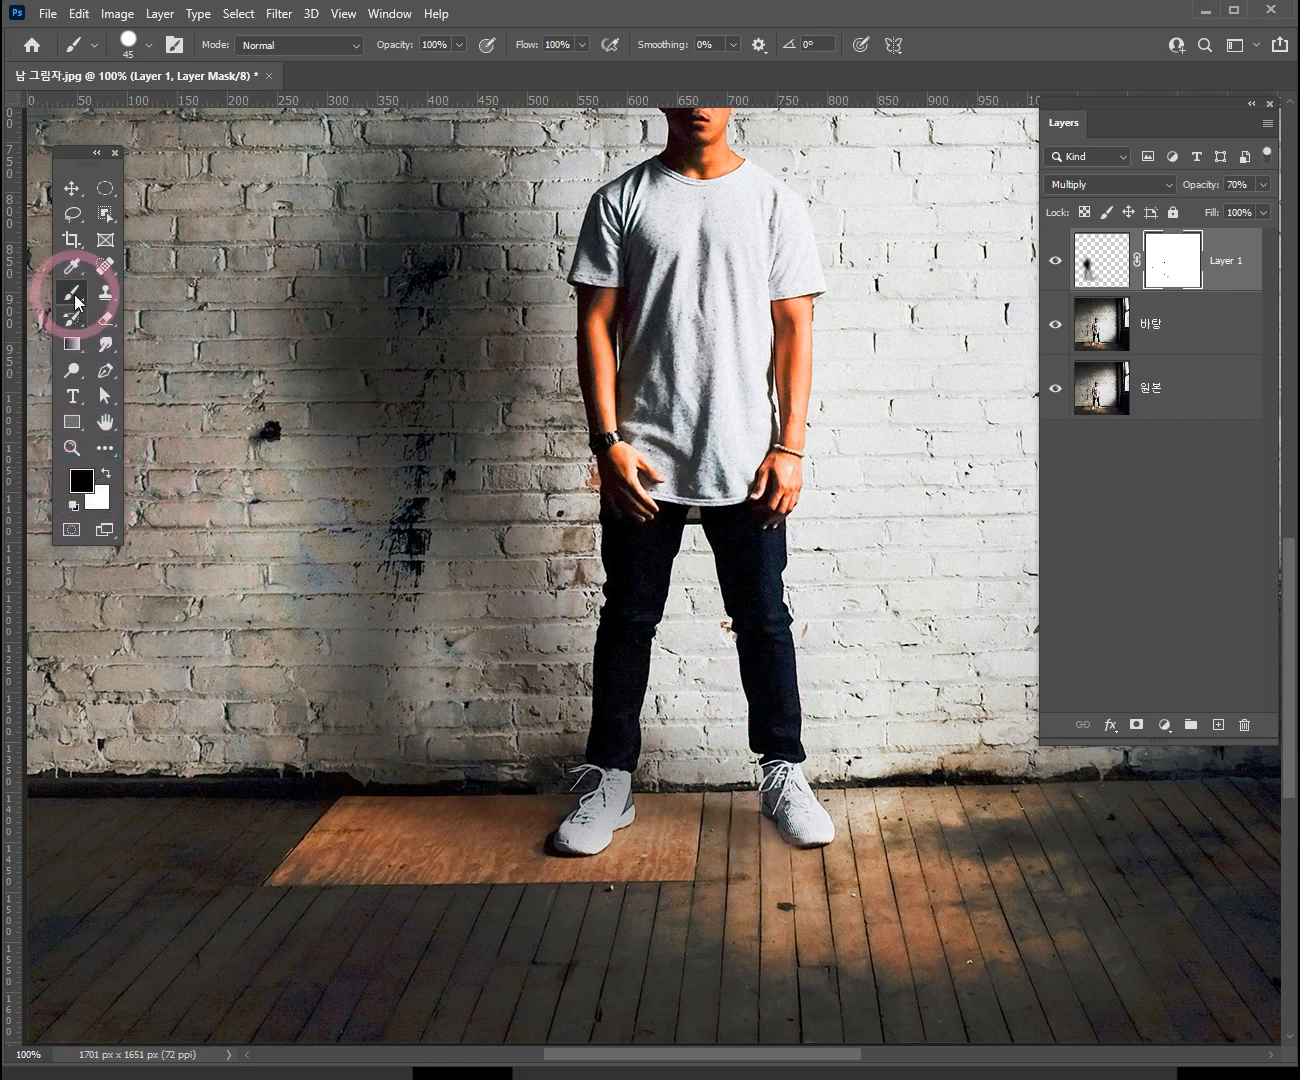
mouse_move(588, 223)
left_mouse_down()
mouse_move(464, 308)
mouse_move(201, 539)
left_mouse_up()
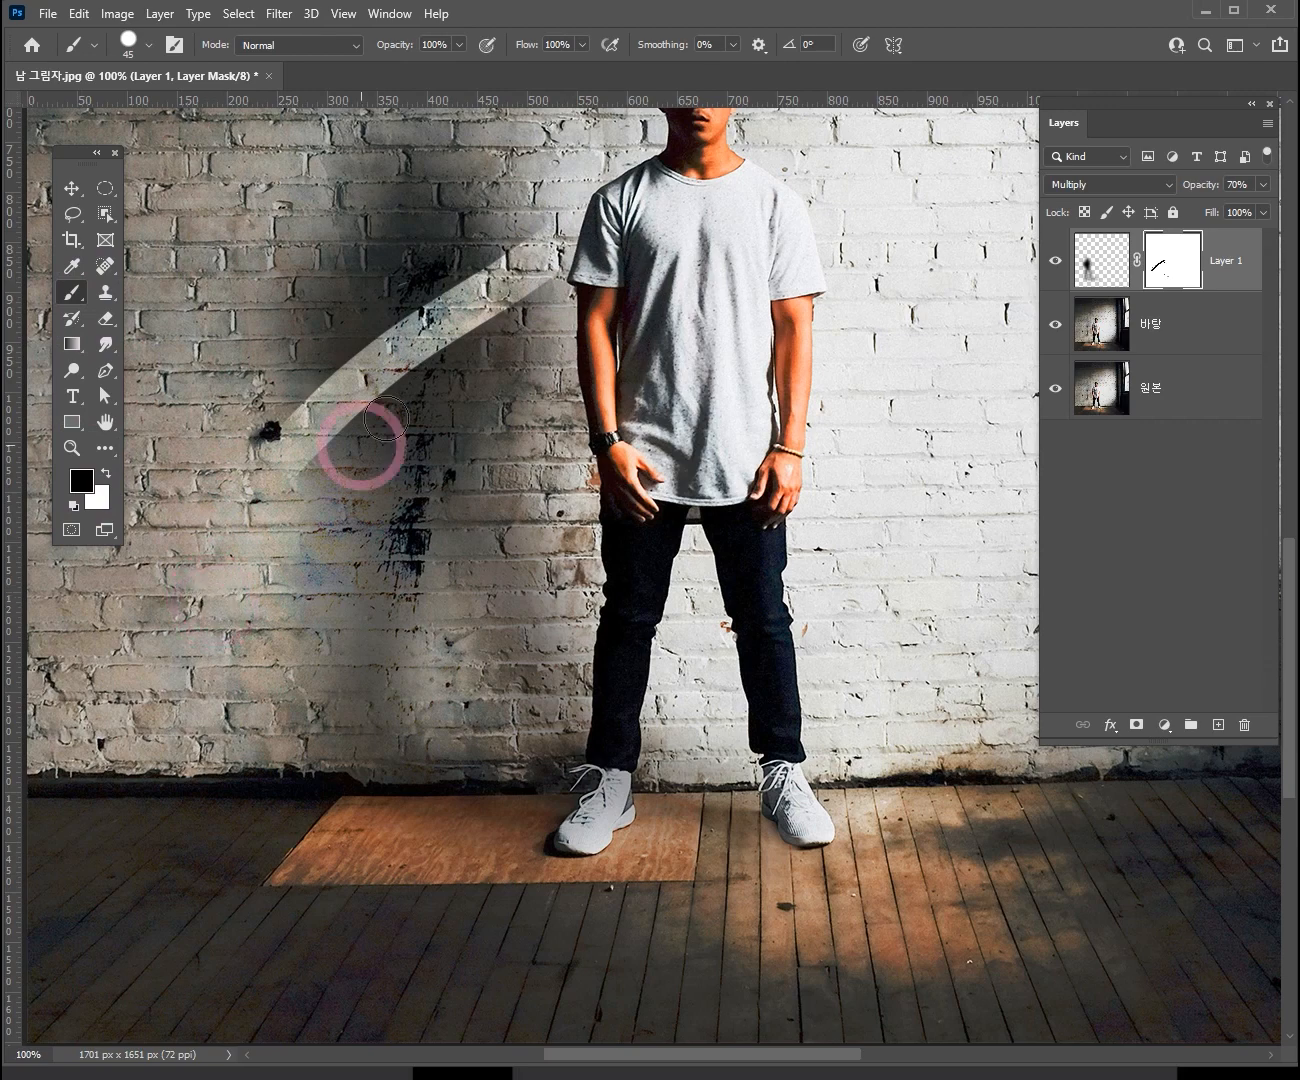
key("ctrl+z")
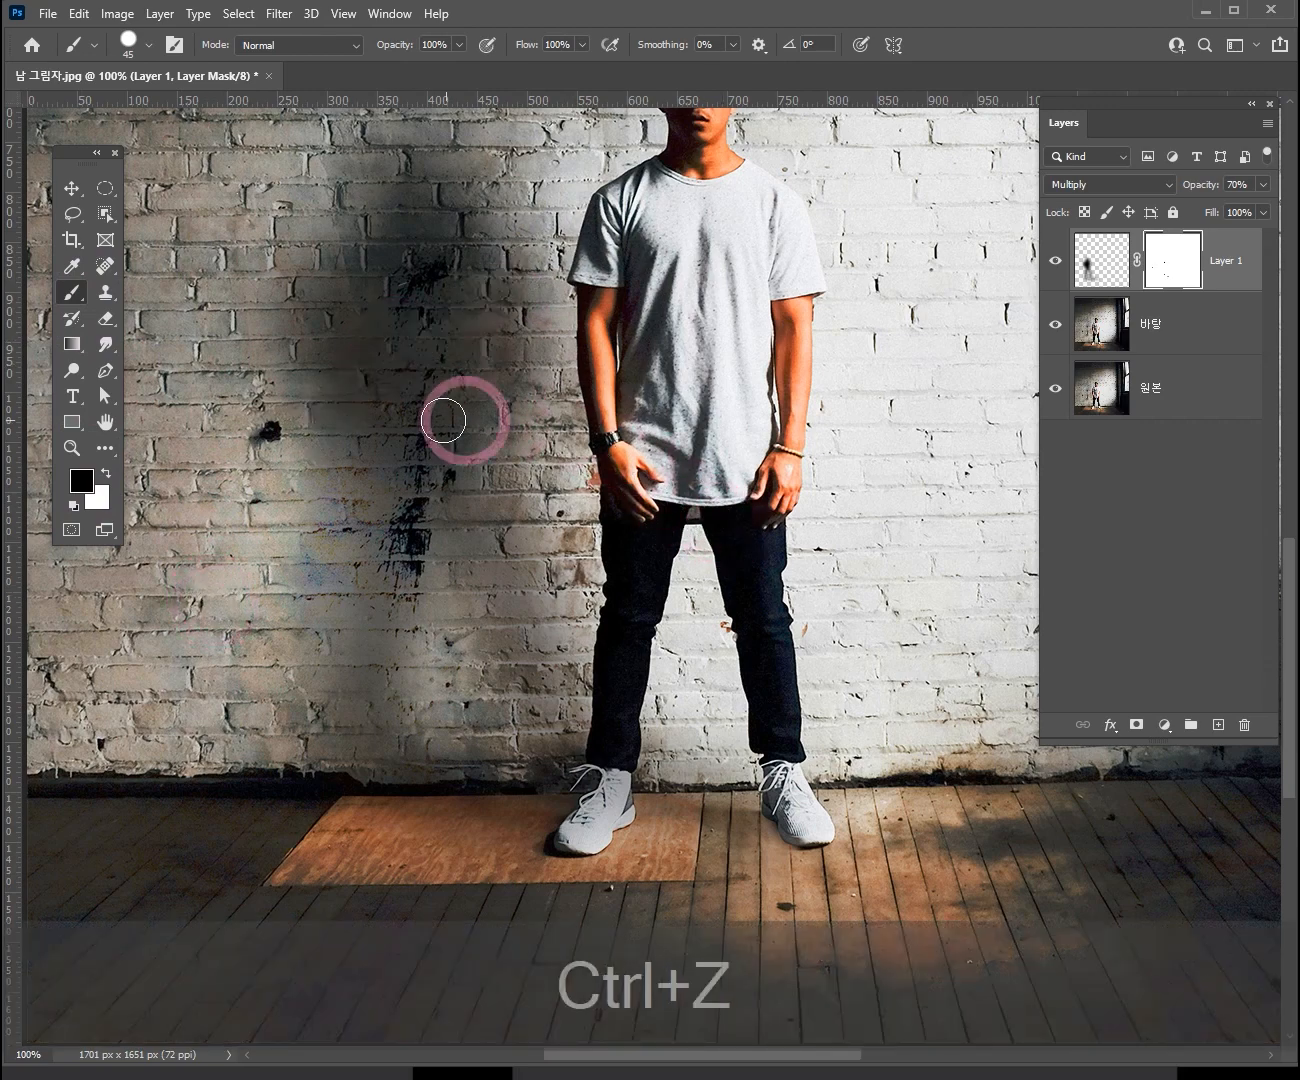
left_click_drag(488, 174, 255, 511)
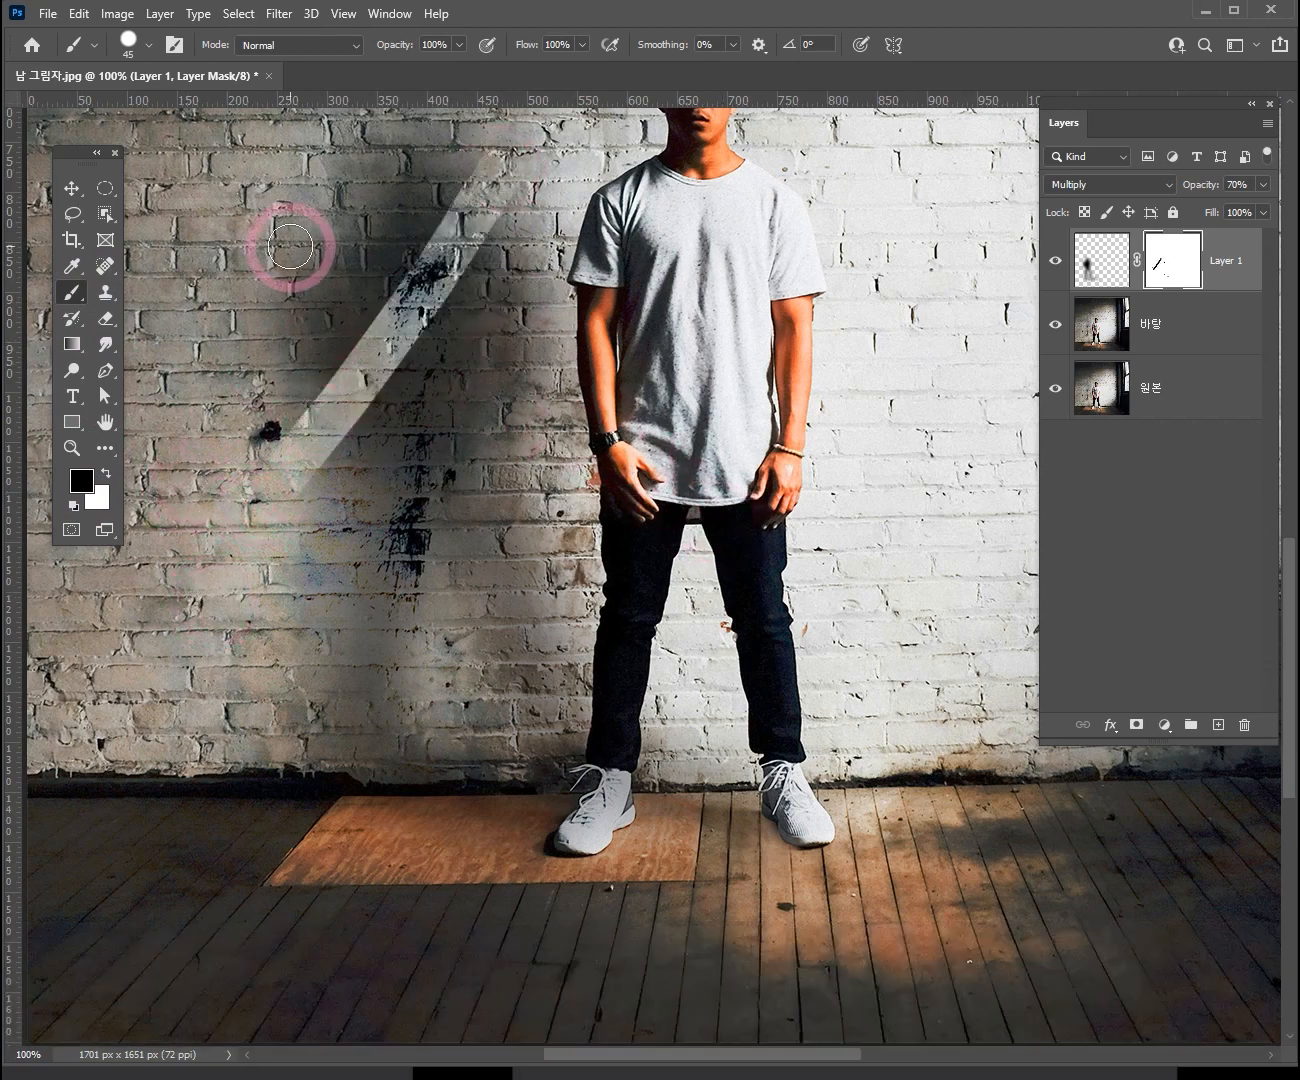
left_click_drag(280, 229, 585, 615)
- Cover the crossing diagonal strokes on Layer 1's mask with white to restore the shadow
left_click(103, 476)
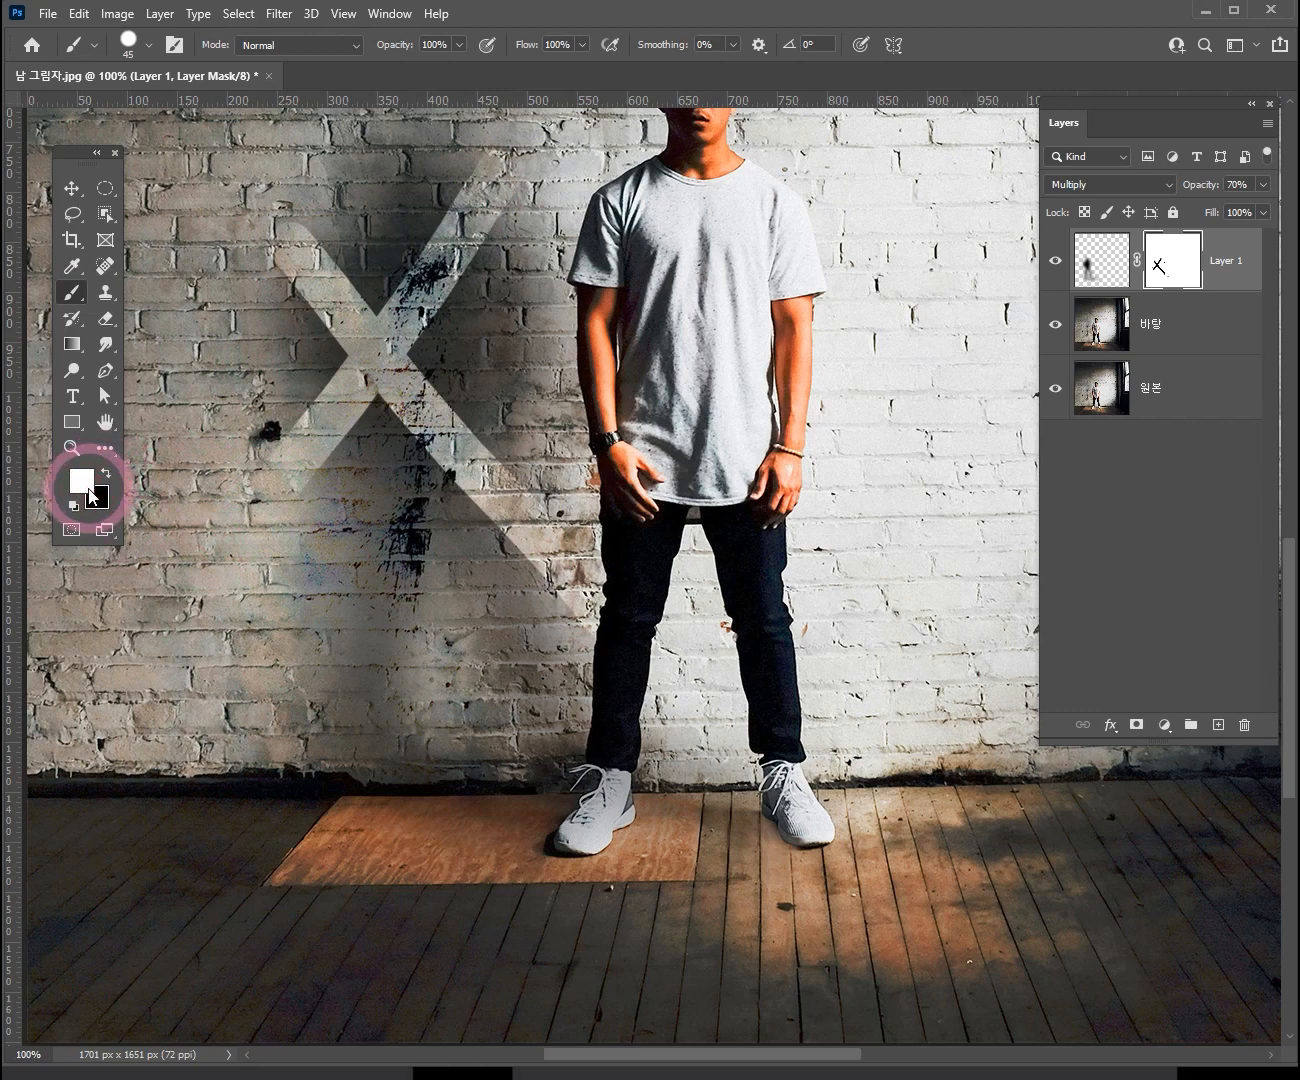
mouse_move(305, 255)
left_mouse_down()
mouse_move(377, 377)
mouse_move(434, 299)
mouse_move(277, 447)
mouse_move(308, 340)
mouse_move(351, 331)
mouse_move(470, 213)
mouse_move(395, 295)
left_mouse_up()
mouse_move(458, 445)
left_mouse_down()
mouse_move(494, 546)
mouse_move(486, 453)
mouse_move(572, 548)
mouse_move(572, 655)
left_mouse_up()
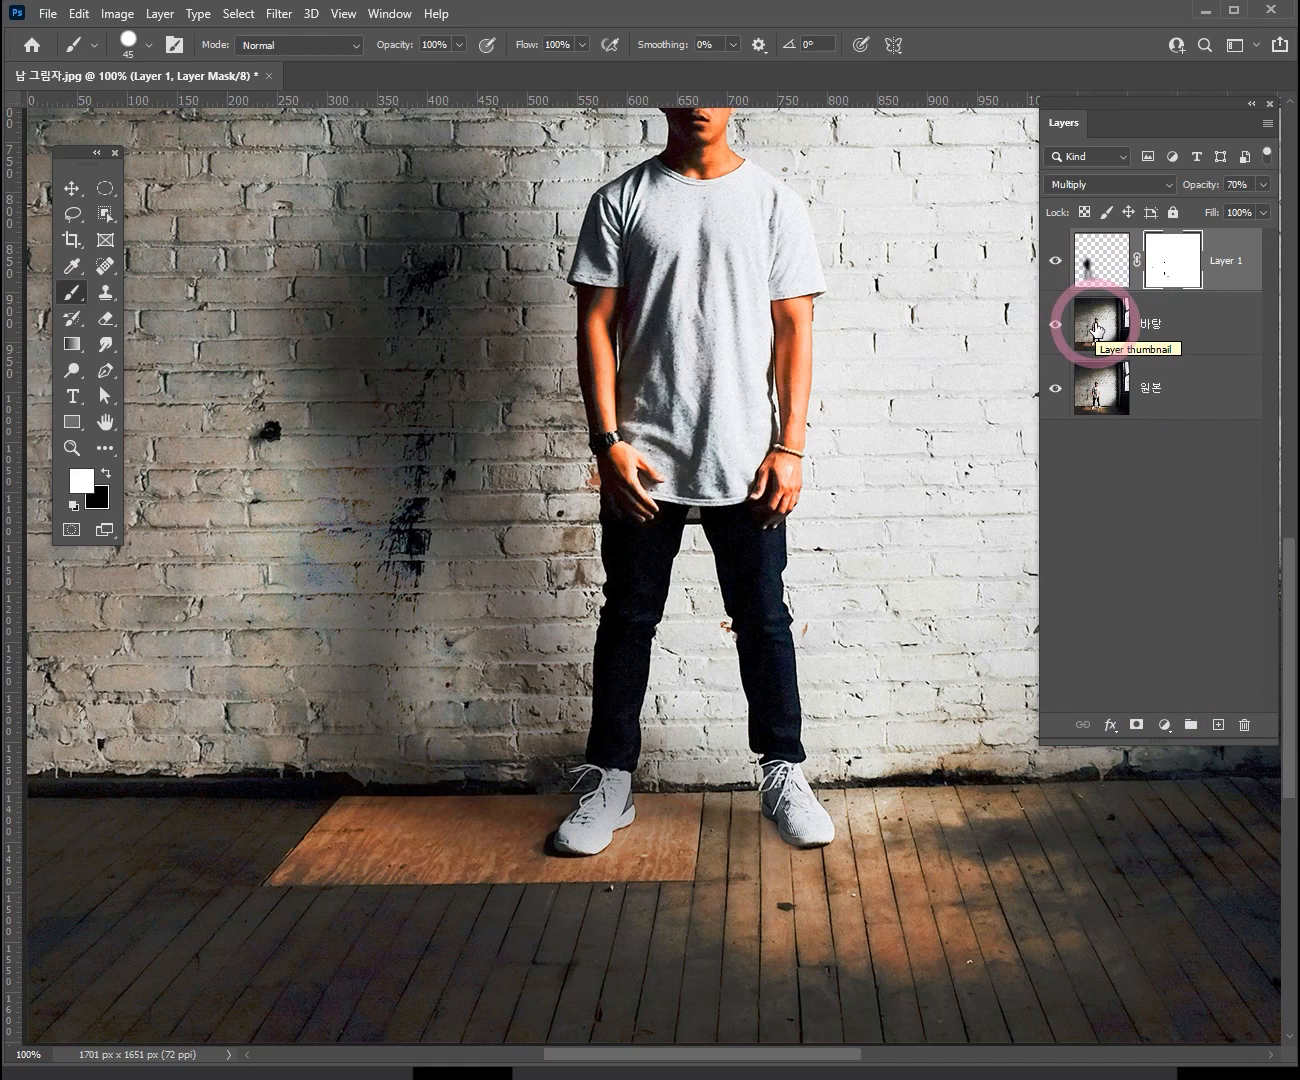
- Hide the shadow over the shoe on the plywood by painting Layer 1's mask black with a 30 px brush
key("ctrl+space")
left_click(632, 840)
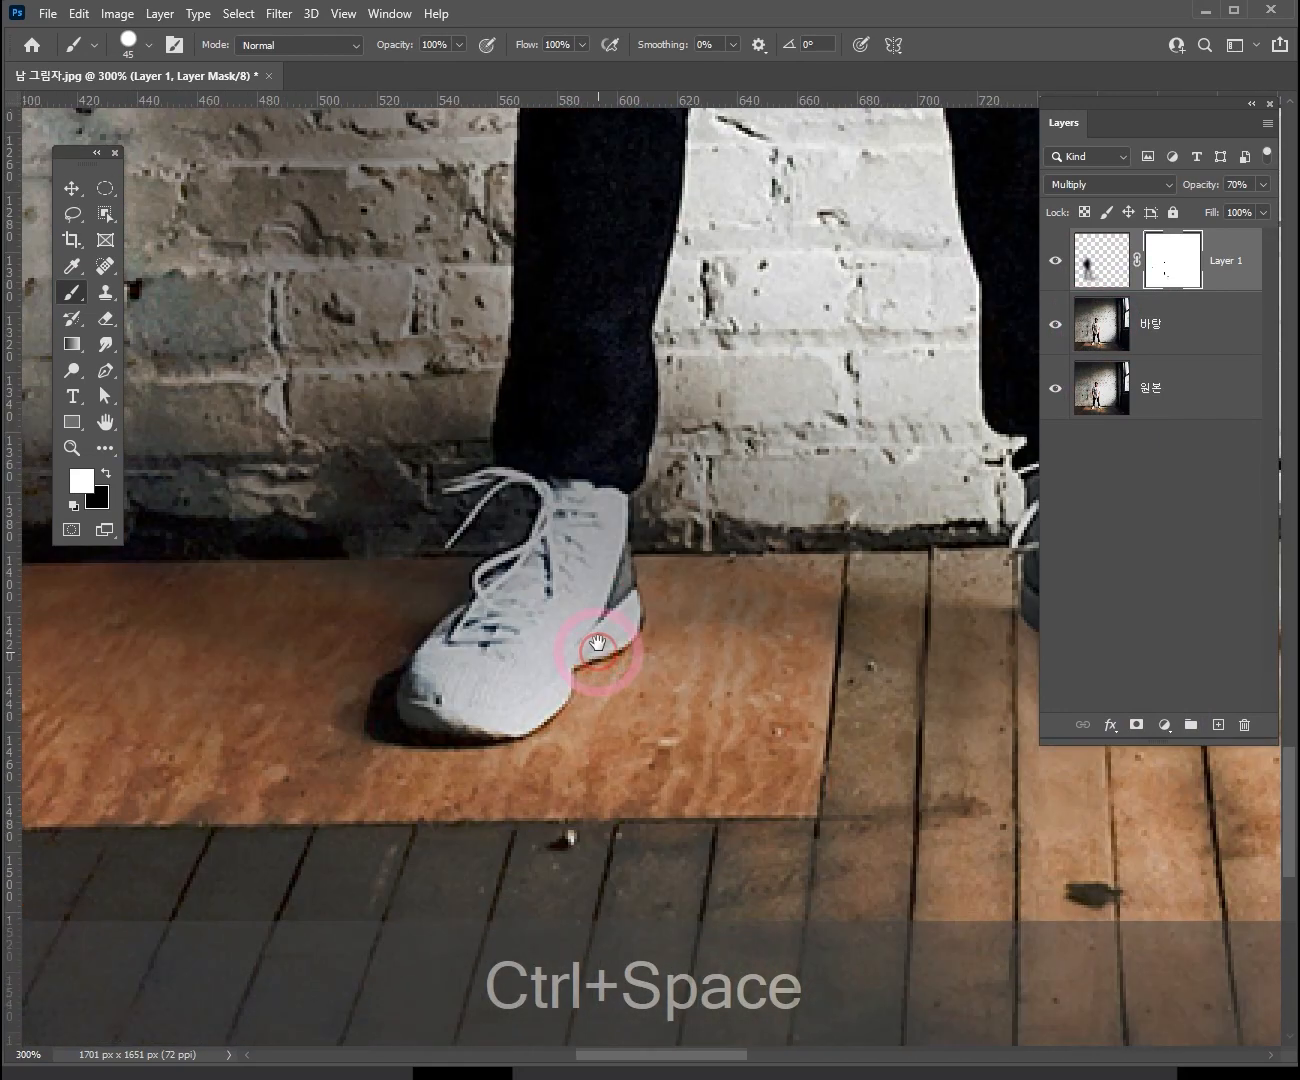
left_click_drag(663, 663, 598, 667)
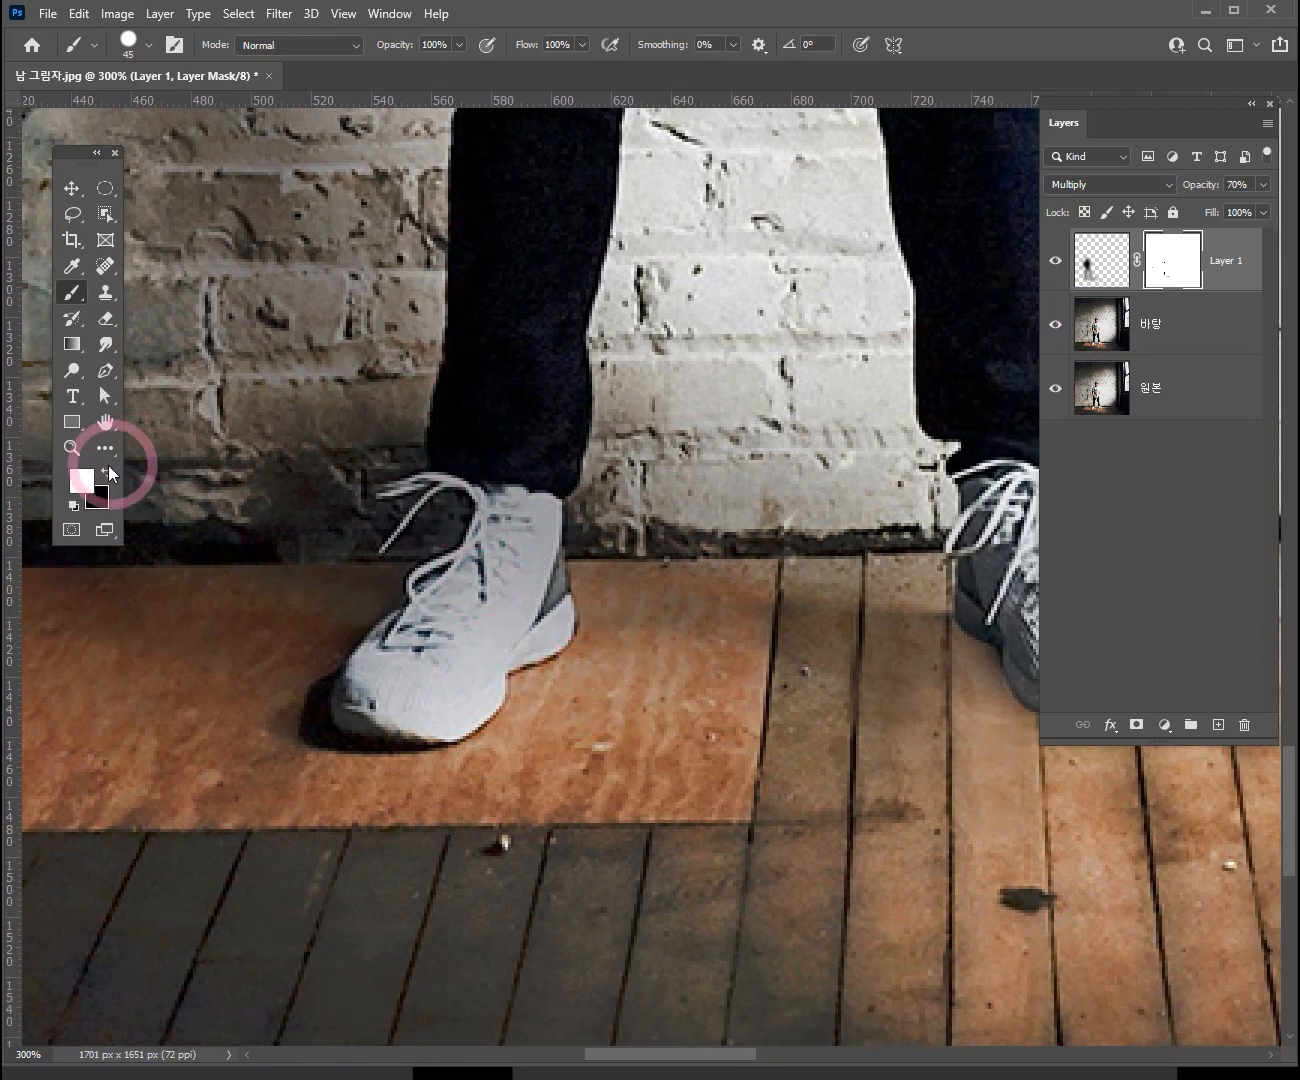
left_click(99, 479)
mouse_move(520, 512)
left_mouse_down()
mouse_move(408, 675)
mouse_move(435, 690)
mouse_move(459, 680)
mouse_move(456, 690)
mouse_move(376, 697)
mouse_move(445, 638)
mouse_move(529, 612)
mouse_move(531, 542)
mouse_move(511, 490)
mouse_move(527, 595)
mouse_move(489, 448)
mouse_move(474, 453)
mouse_move(506, 398)
mouse_move(509, 332)
mouse_move(539, 460)
left_mouse_up()
key("bracketleft")
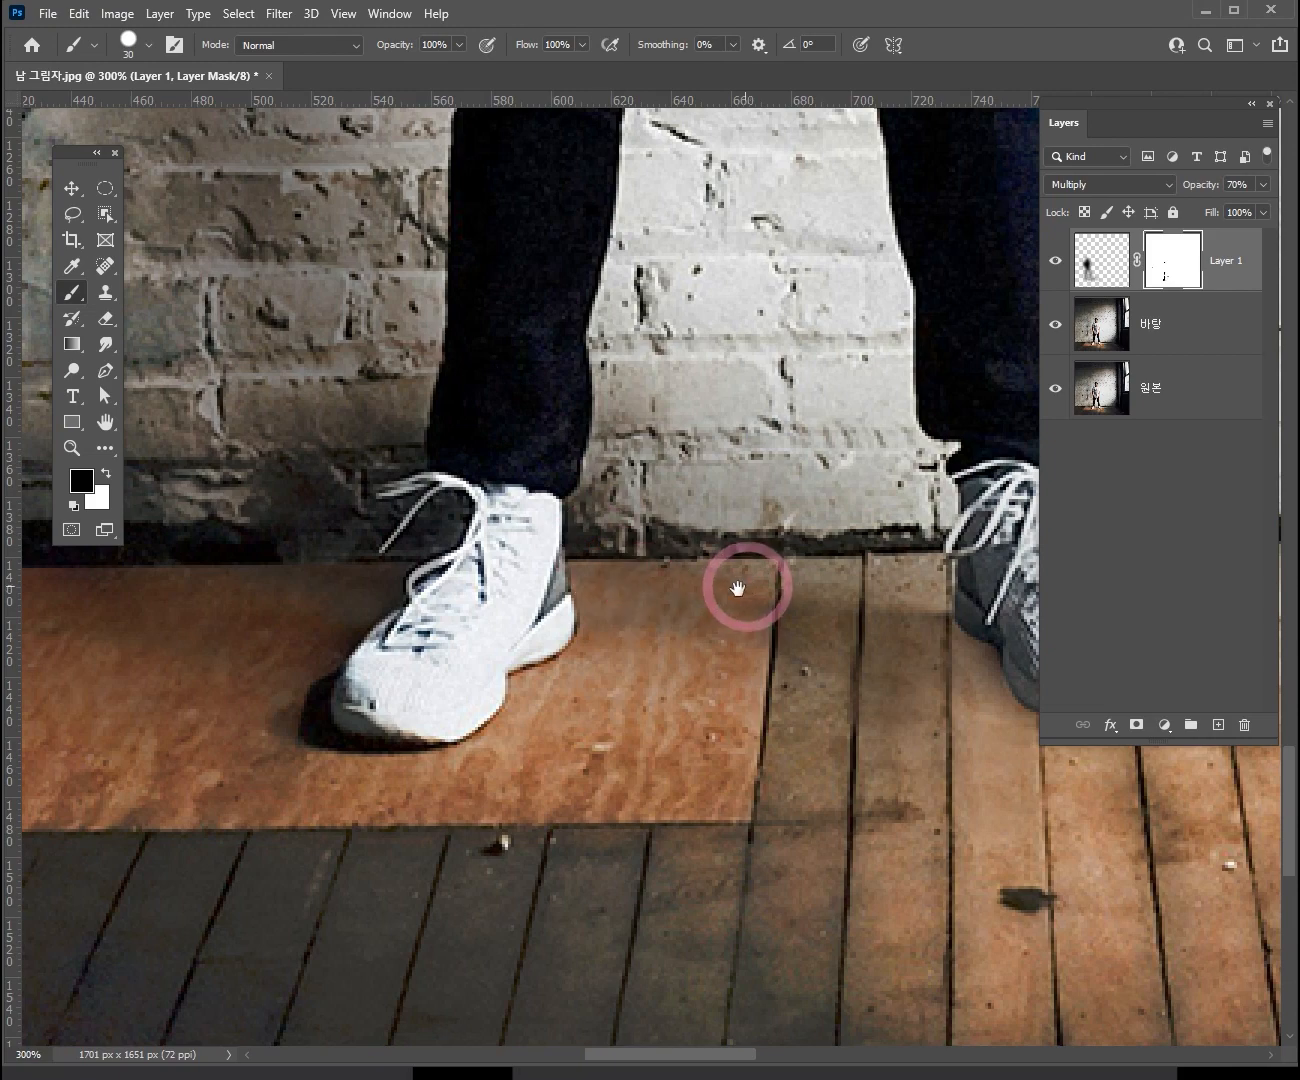
- Paint black on Layer 1's mask over the man's other shoe to hide the shadow there
left_click_drag(750, 587, 398, 605)
mouse_move(680, 484)
left_mouse_down()
mouse_move(649, 461)
mouse_move(650, 616)
mouse_move(729, 688)
mouse_move(771, 695)
mouse_move(696, 553)
mouse_move(666, 425)
mouse_move(656, 467)
mouse_move(687, 595)
left_mouse_up()
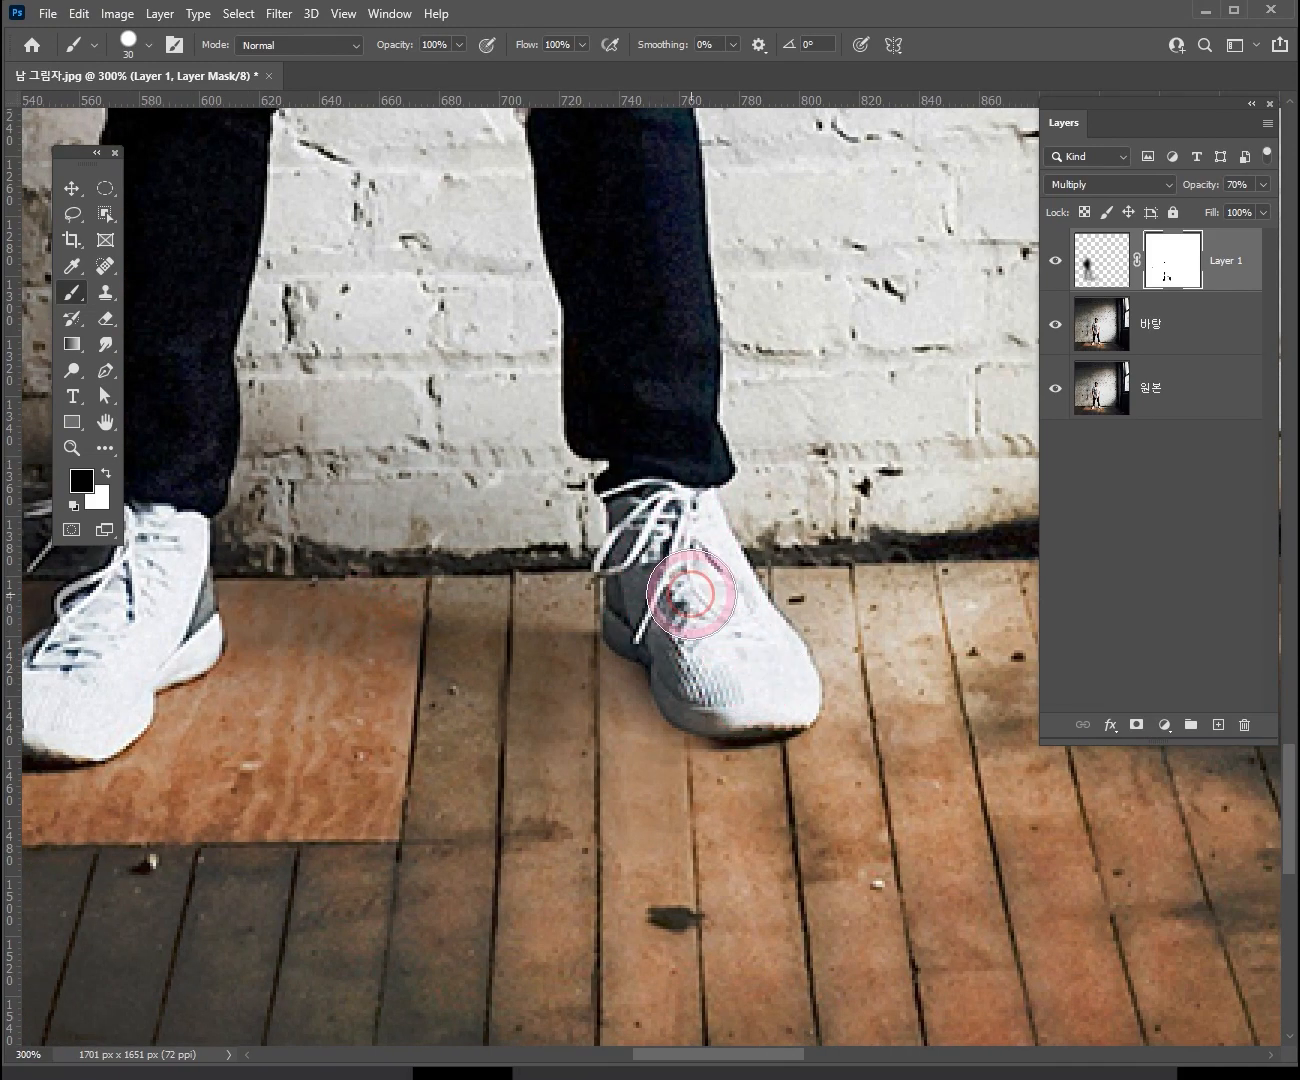
left_click(316, 600, "ctrl+alt+space")
left_click(265, 511, "alt")
left_click(268, 512, "alt")
left_click(276, 513, "alt")
left_click_drag(352, 507, 643, 643)
left_click(605, 555, "ctrl")
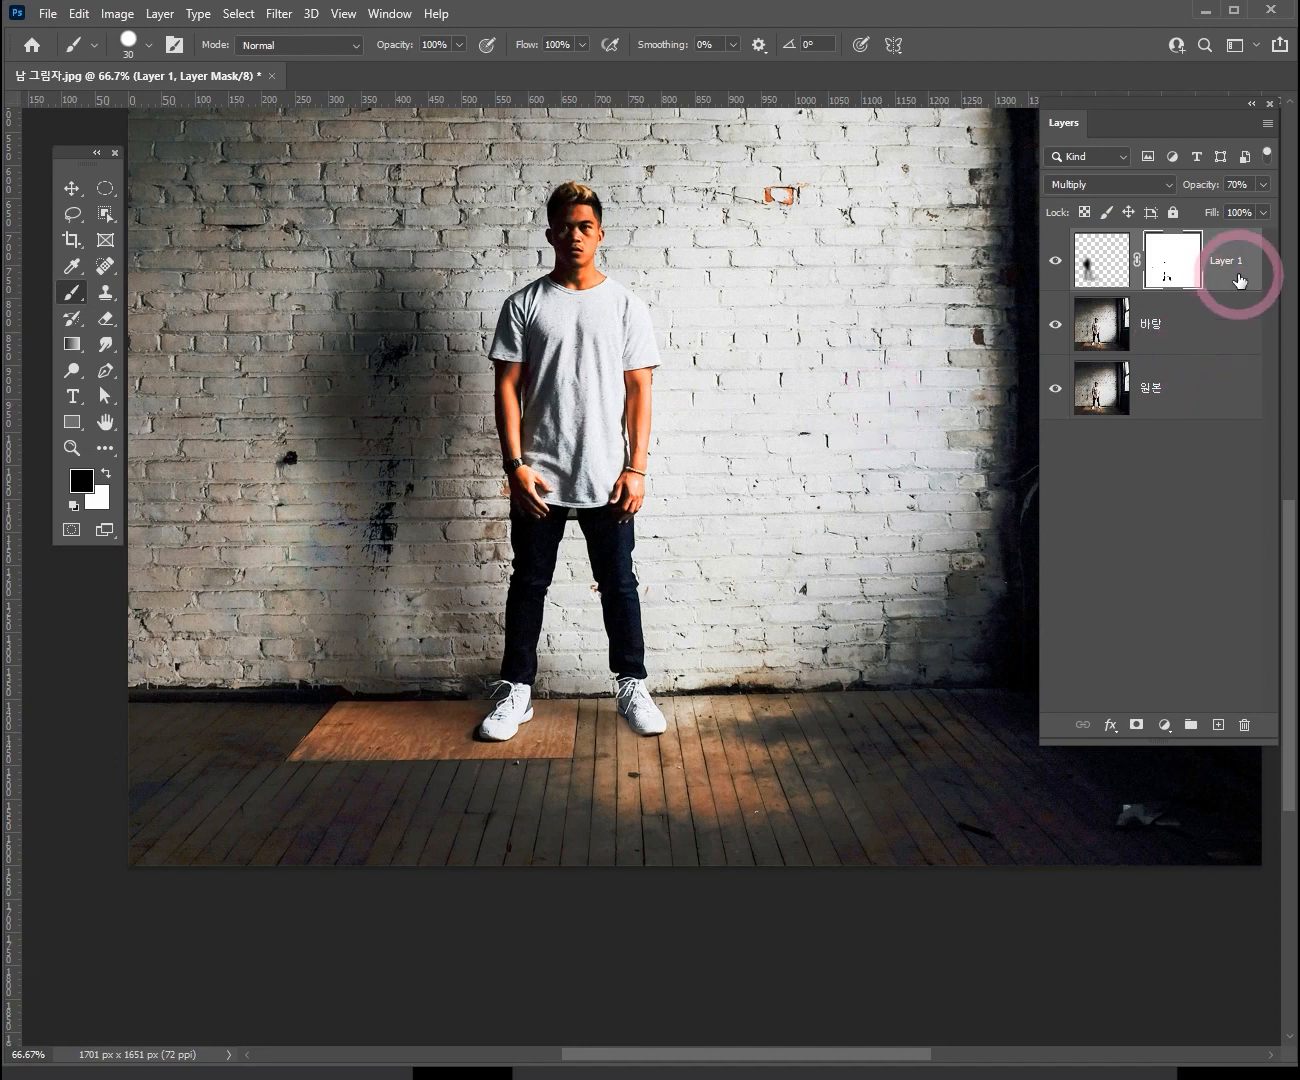
- Delete the shadow on Layer 1 together with its mask and hide the 원본 layer
left_click_drag(1238, 281, 1245, 723)
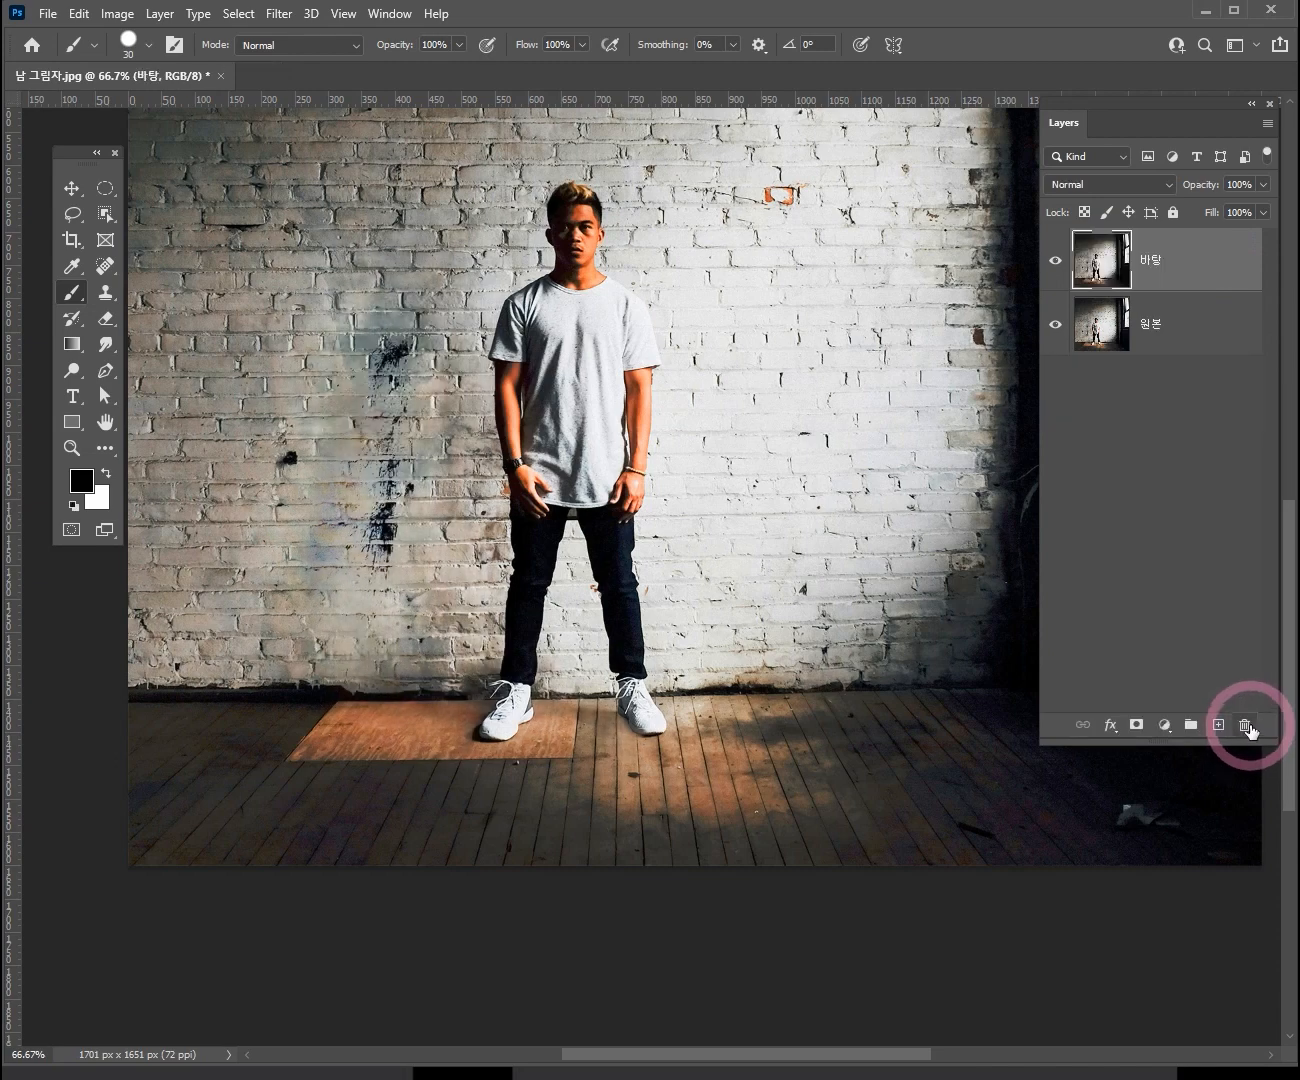
left_click(1057, 324)
- Select the man on the 바탕 layer automatically with the Subject selection command
left_click(1152, 268)
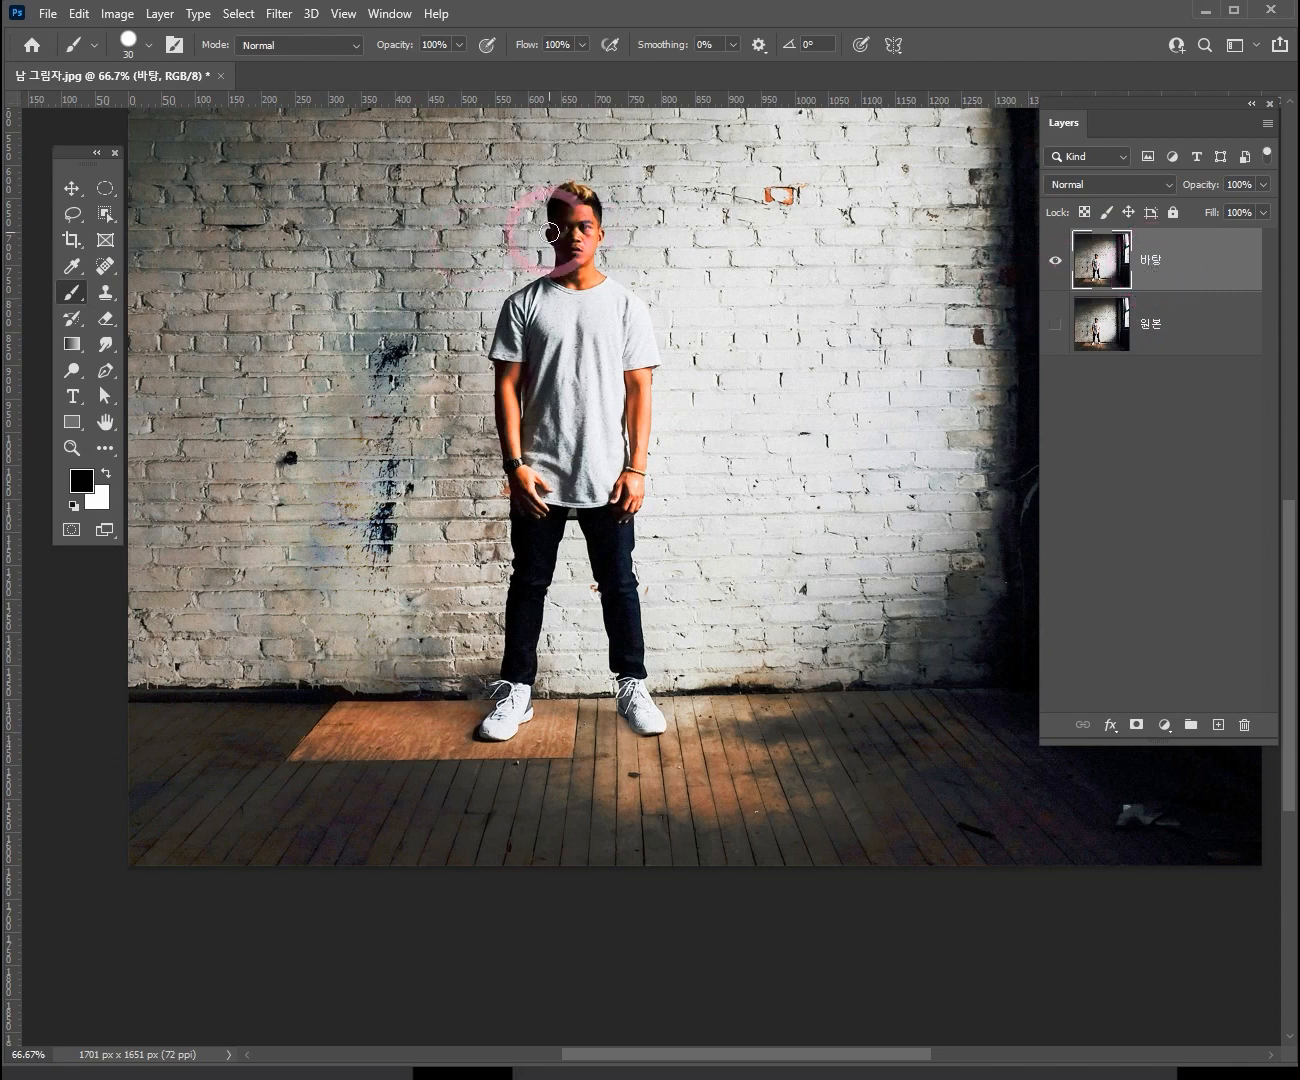
left_click(242, 14)
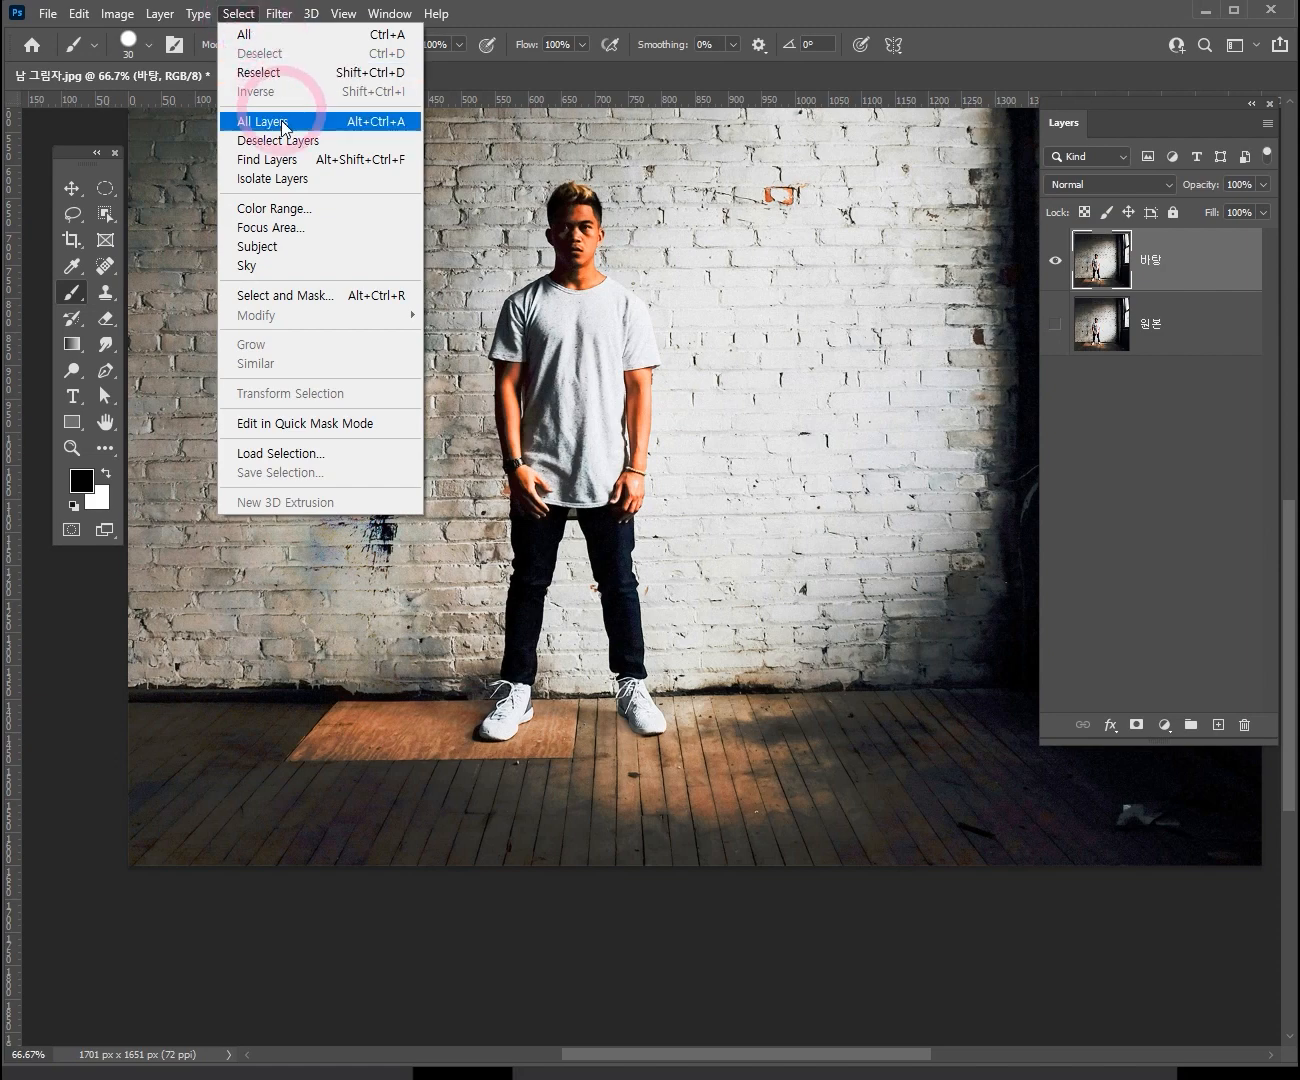
left_click(287, 259)
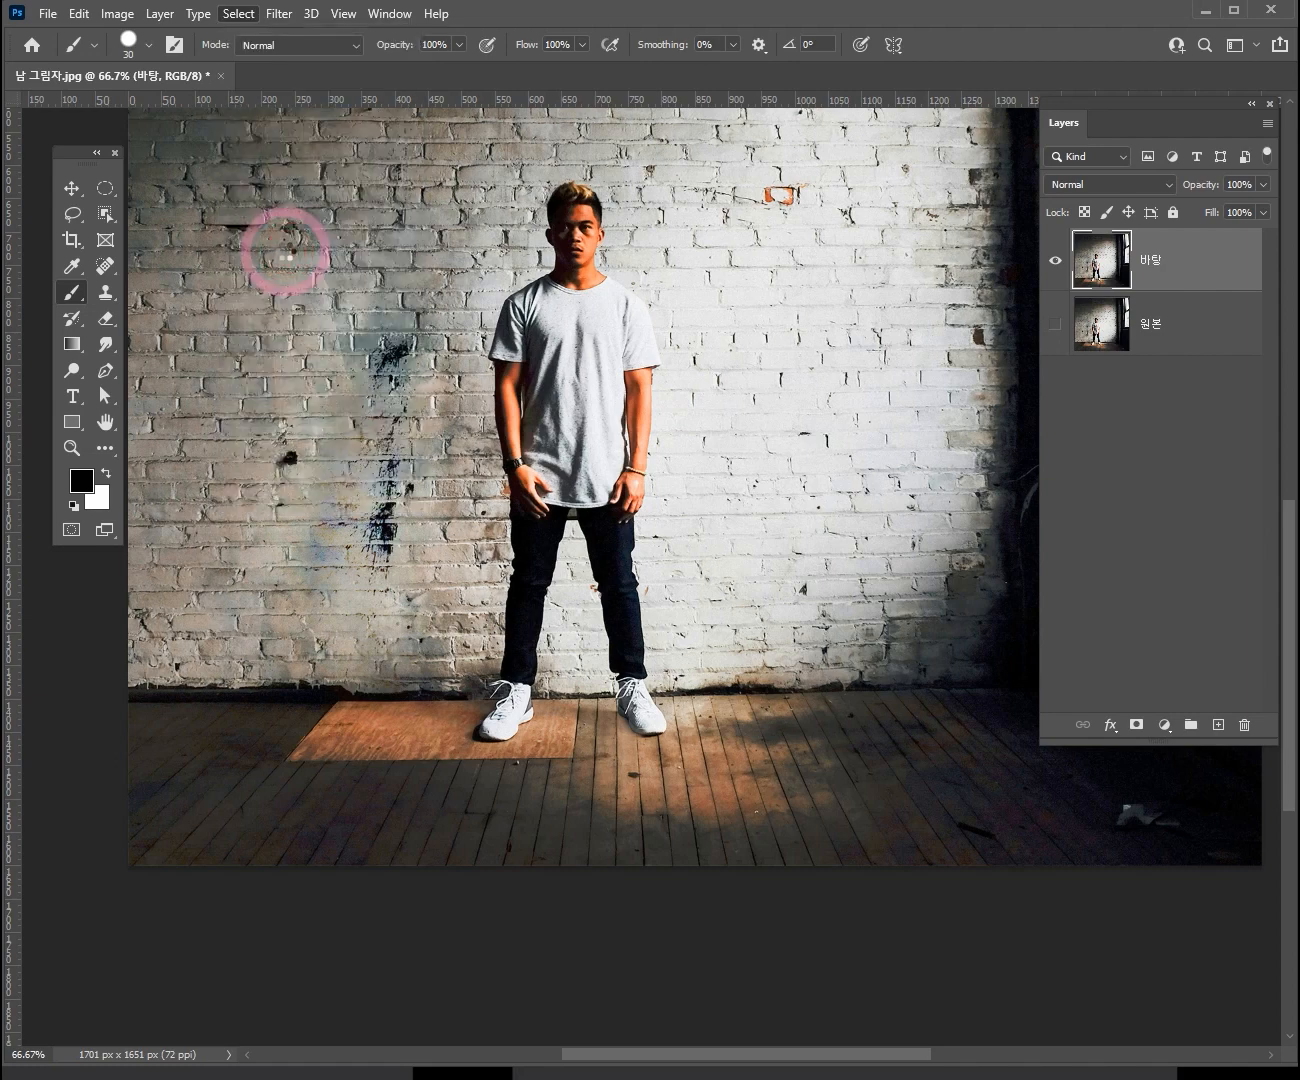
- Examine the selection outline around the man's arms, legs and shoes for accuracy
left_click(637, 348, "ctrl")
left_click(545, 326, "ctrl")
left_click_drag(507, 374, 538, 644)
left_click_drag(677, 617, 688, 284)
left_click_drag(650, 650, 699, 403)
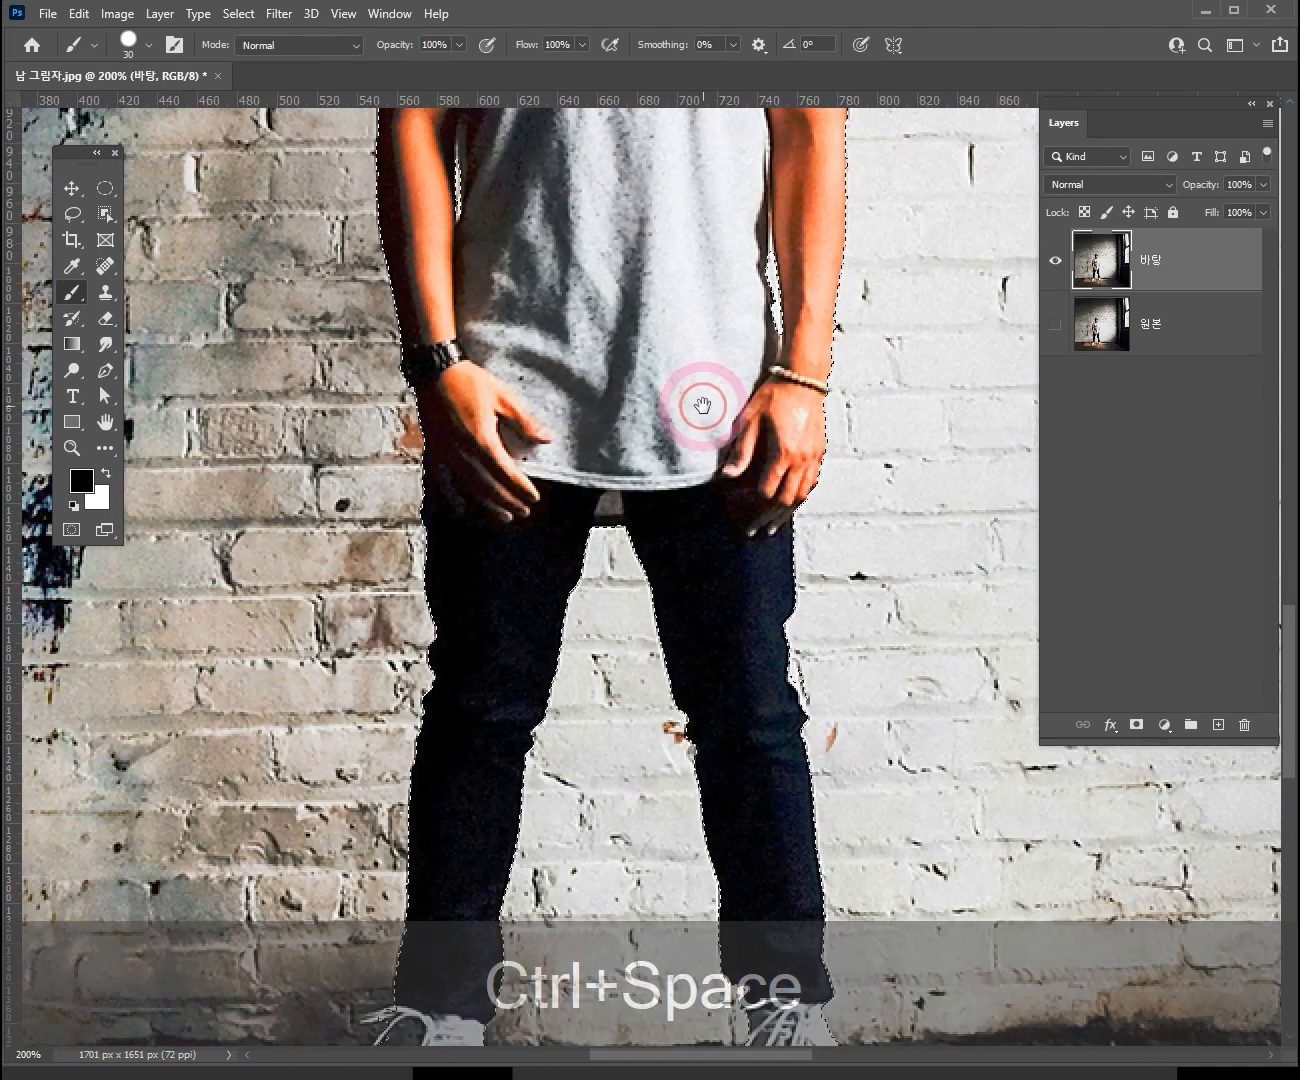
left_click_drag(711, 760, 717, 541)
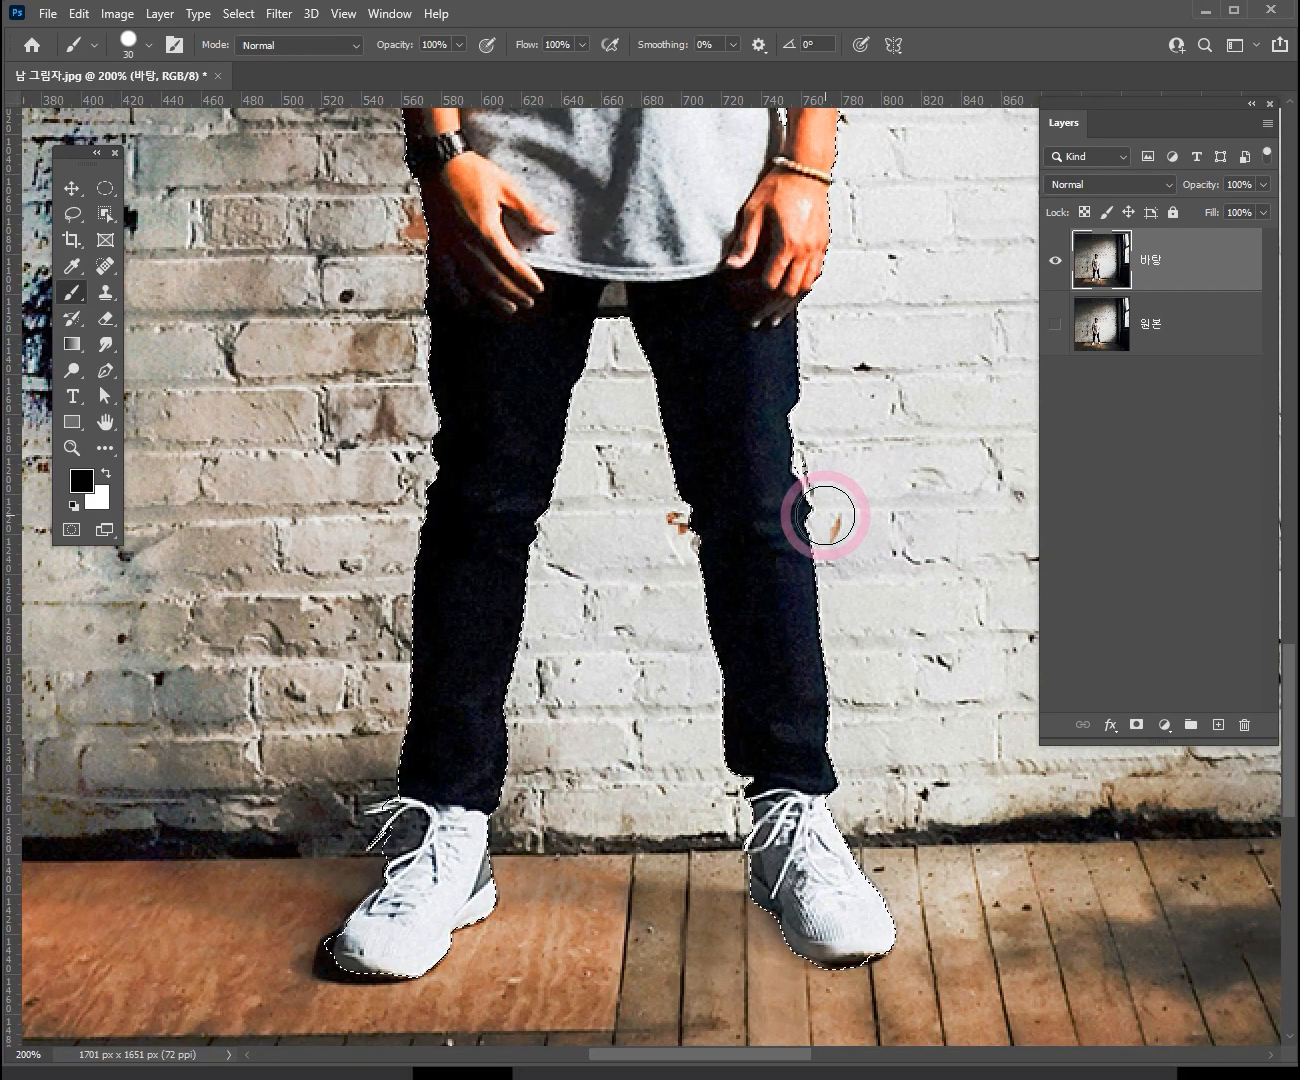
left_click_drag(826, 515, 812, 490)
left_click(650, 443, "ctrl+alt")
left_click(650, 444, "ctrl+alt")
left_click_drag(688, 308, 646, 448)
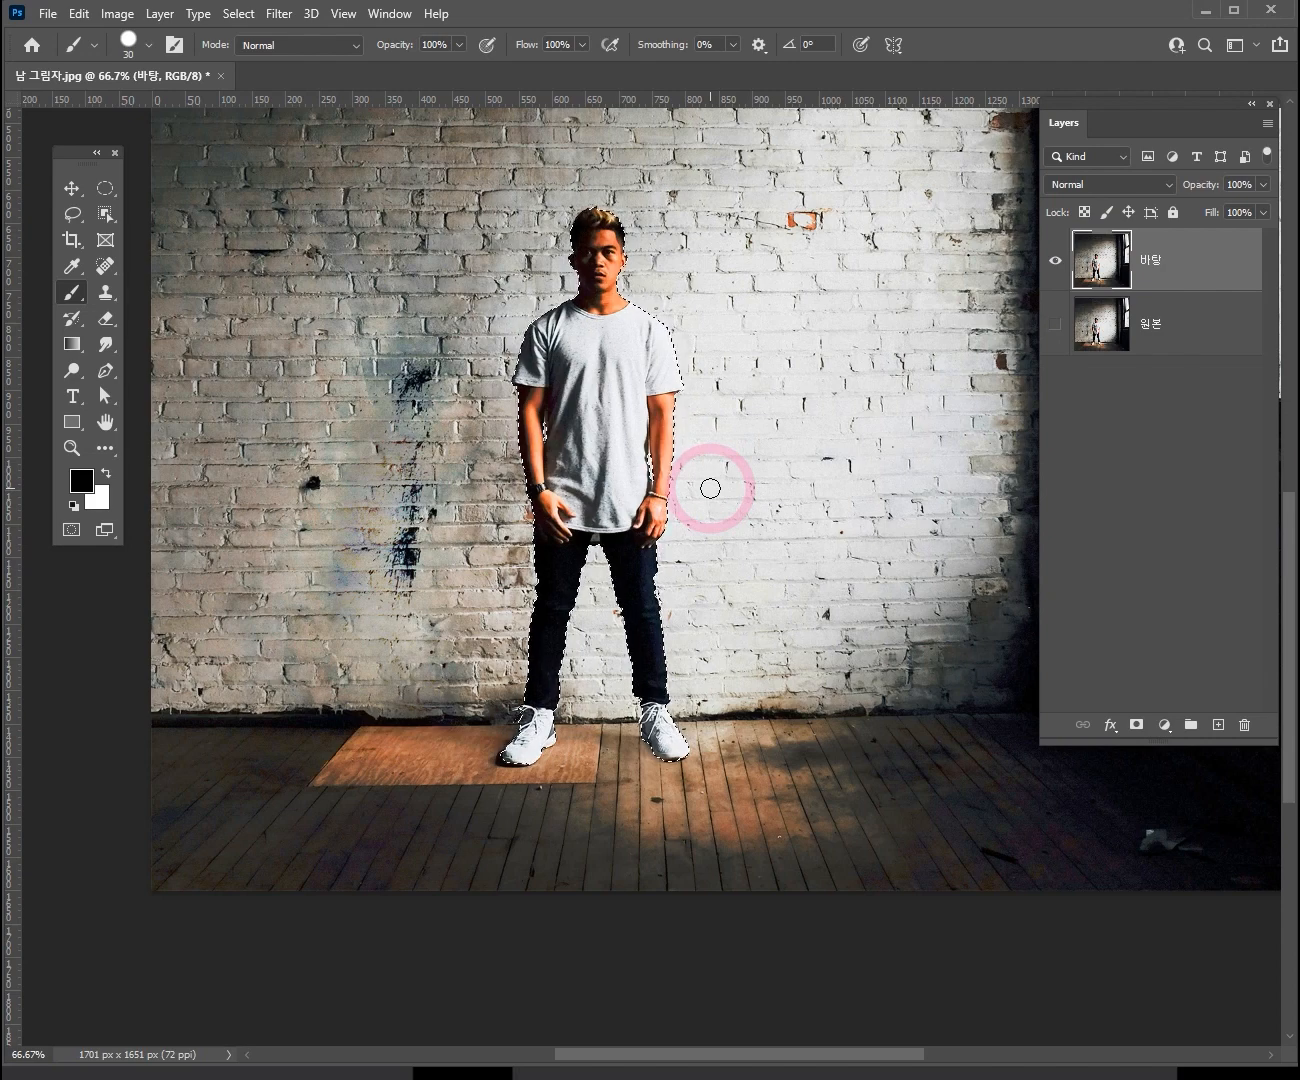
- Copy the selected man from the 바탕 layer onto a new layer and clear any remaining selection
key("ctrl")
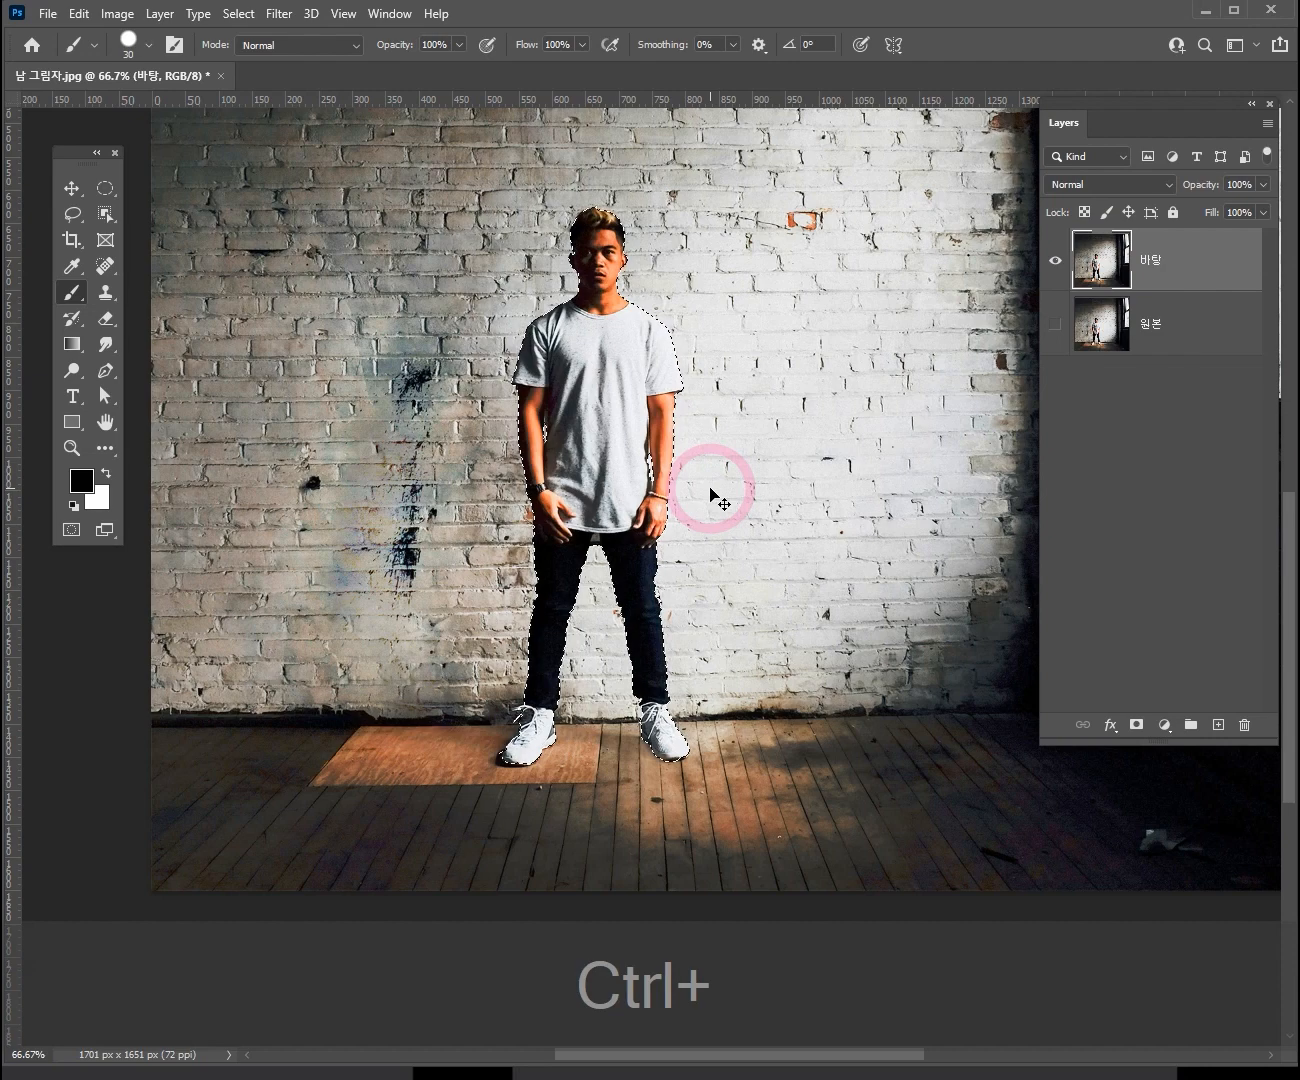
key("ctrl+j")
left_click(1105, 343, "ctrl")
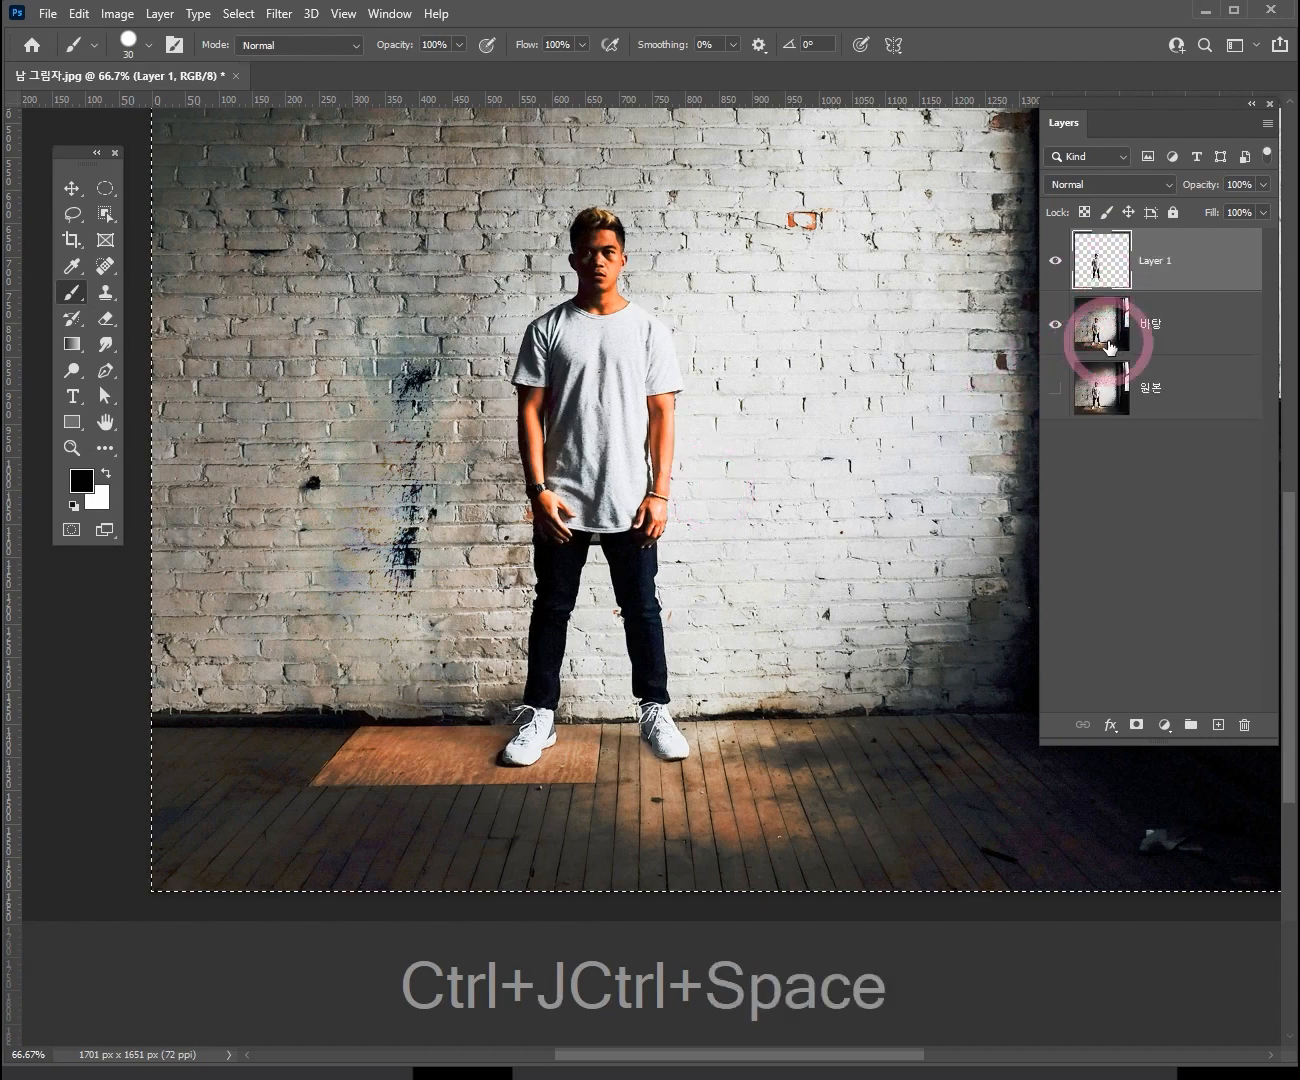
left_click(1166, 334)
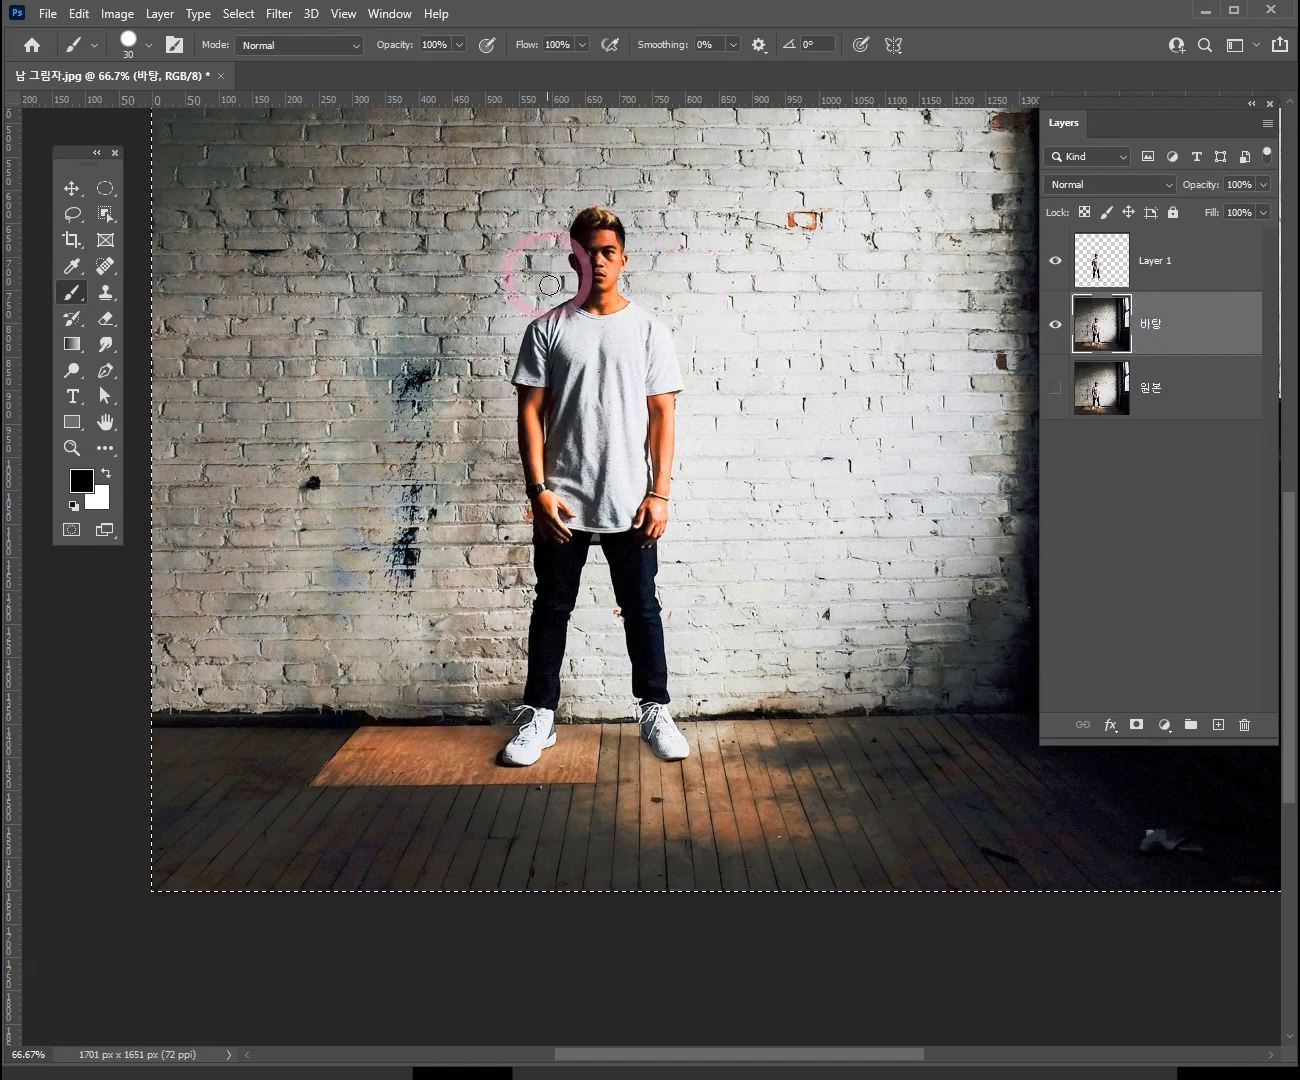
key("ctrl+d")
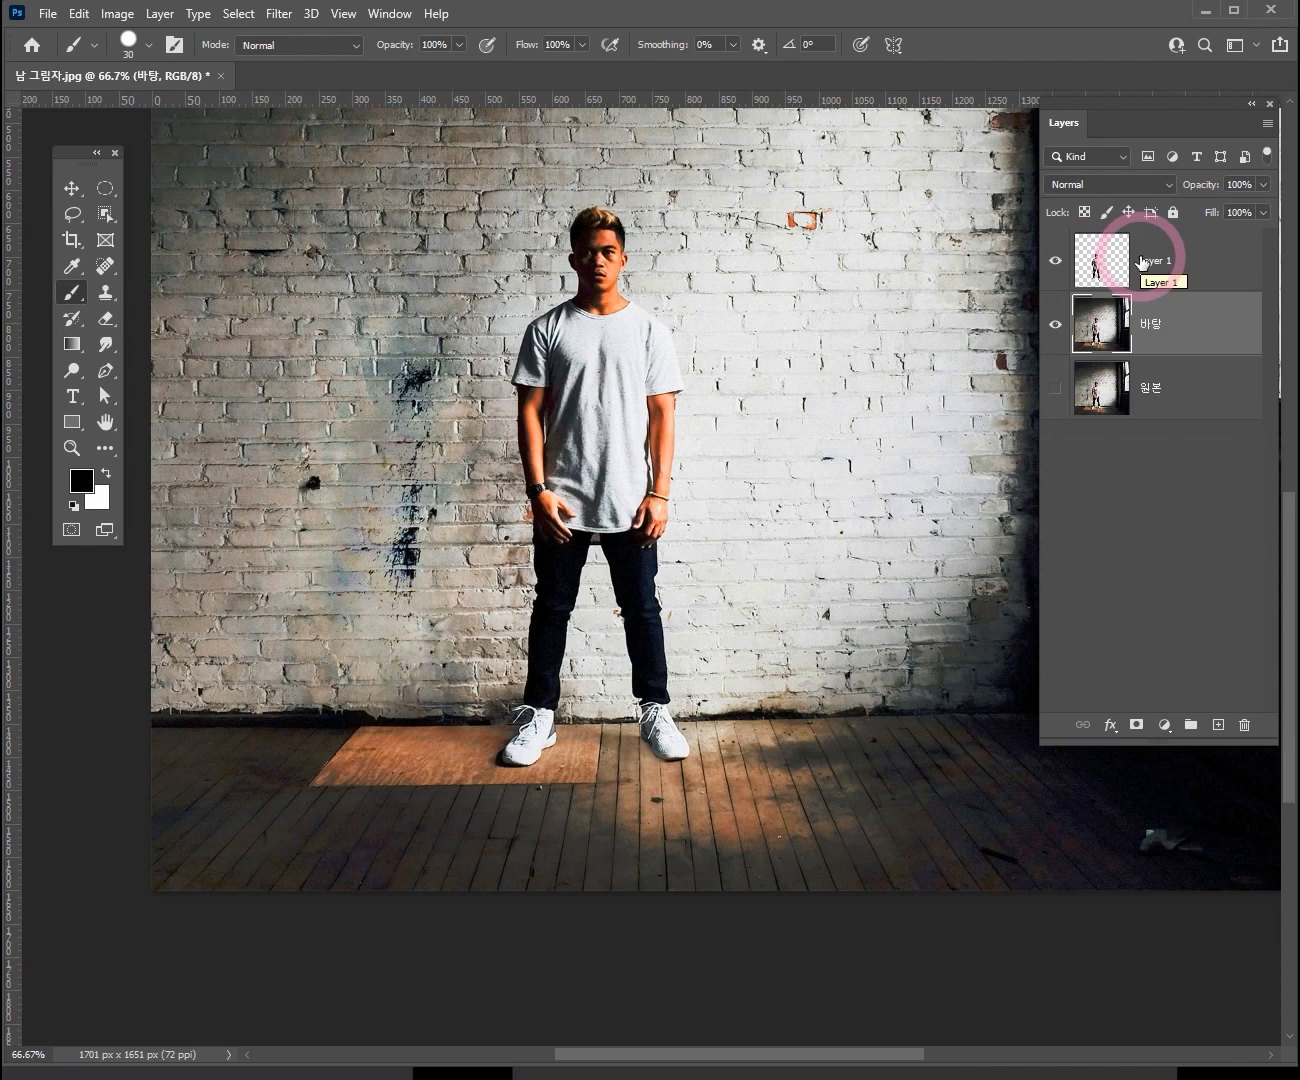
- Rename the man's cut-out layer as 인물
left_click(1192, 269)
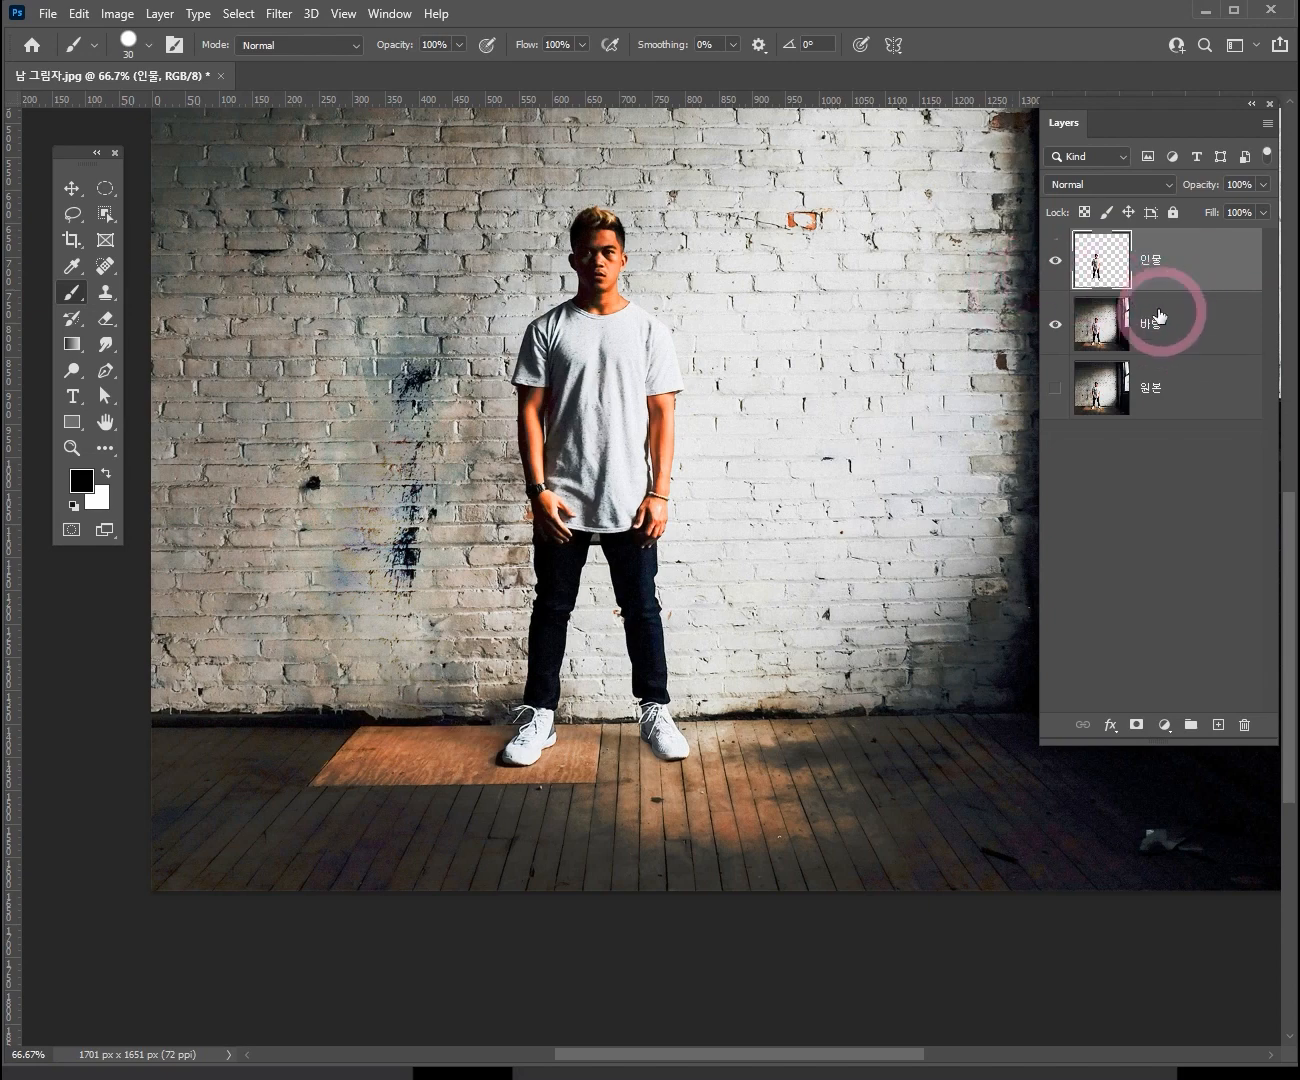
- Test the cut-out by toggling the 인물 layer's visibility and moving the man sideways, and undo the move
left_click(1057, 268)
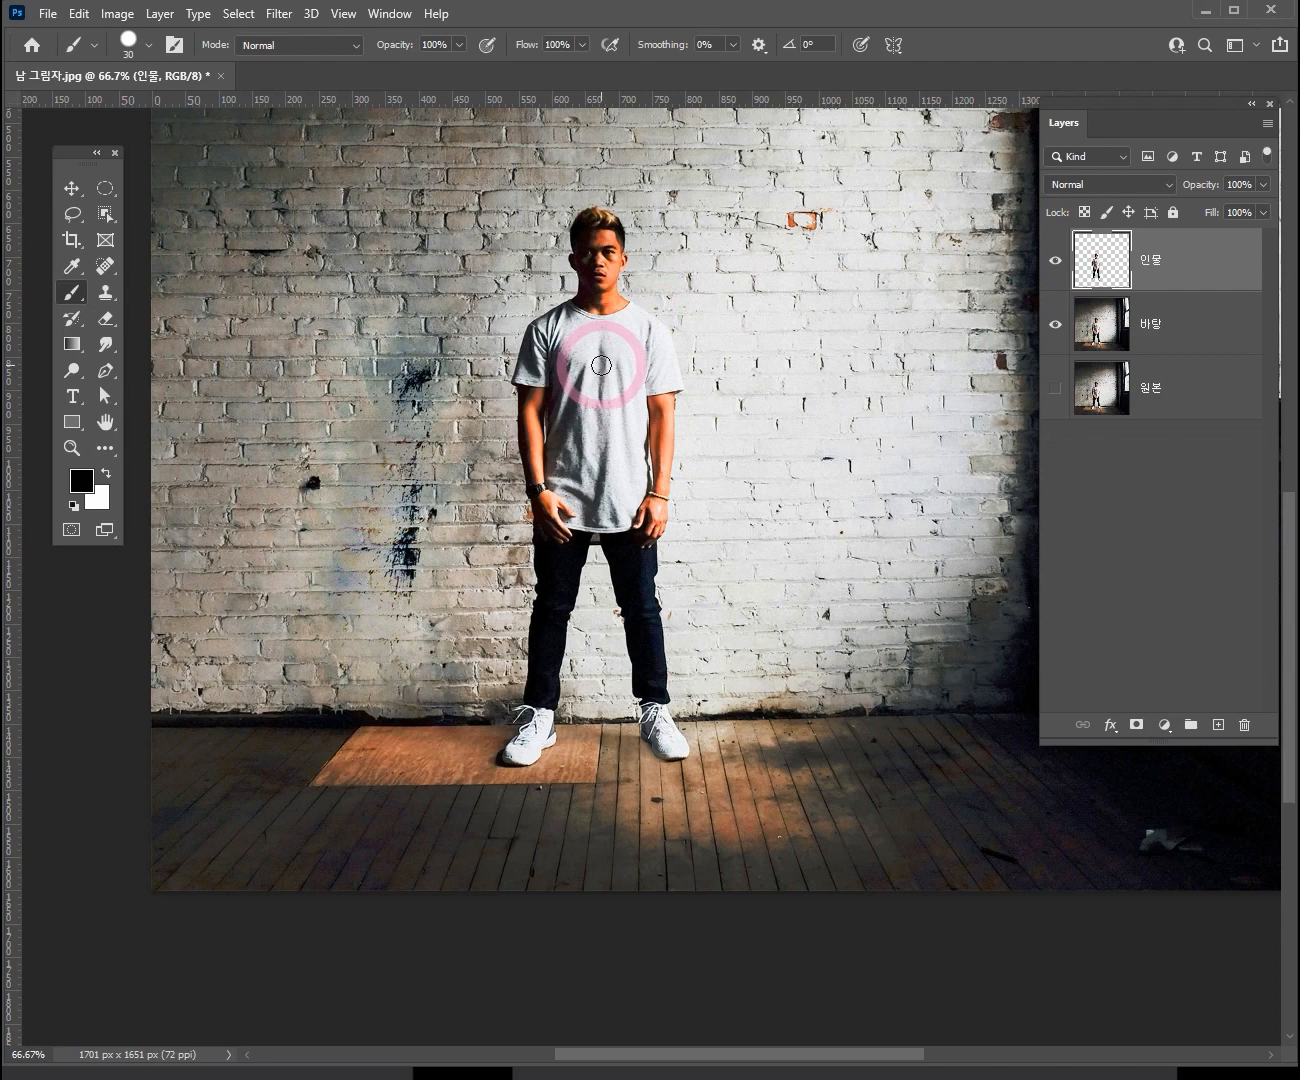
left_click(1056, 262)
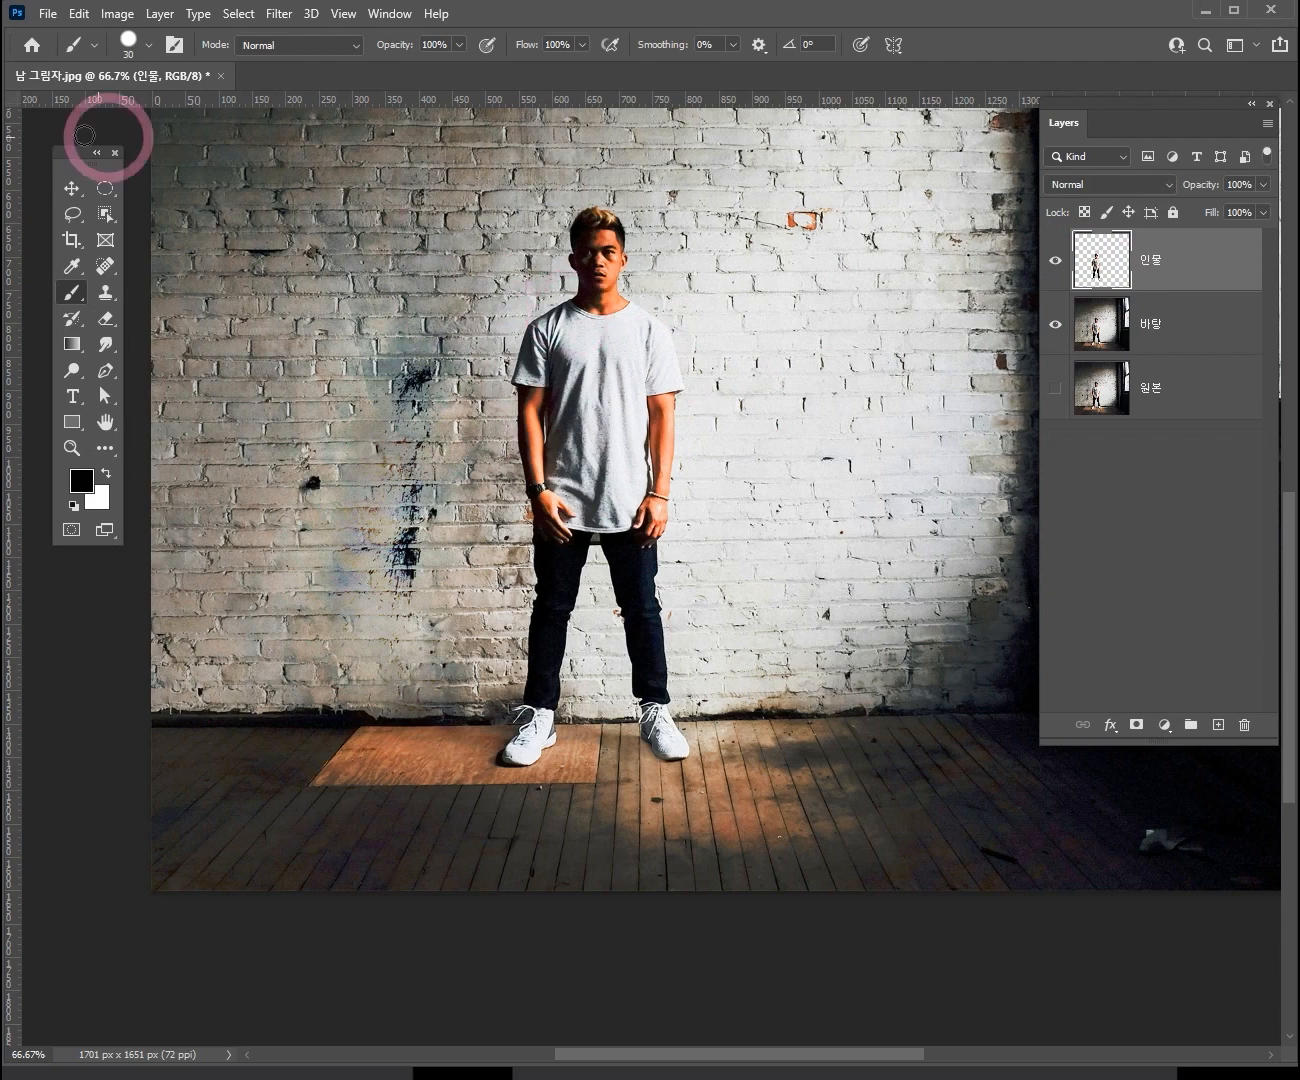
left_click(70, 192)
left_click_drag(597, 342, 769, 371)
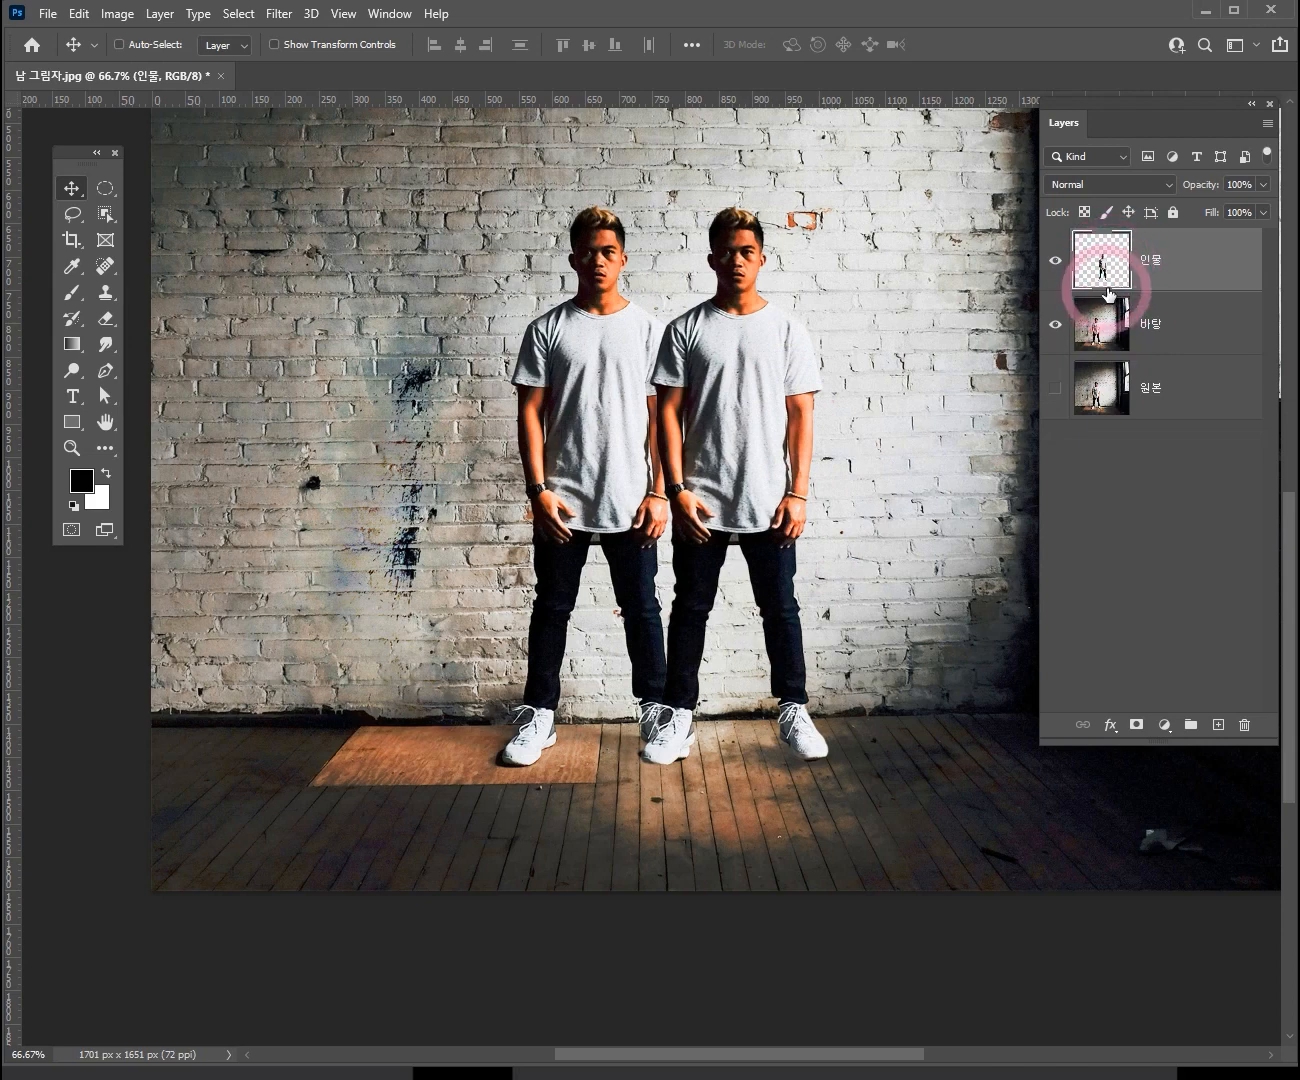
key("ctrl+z")
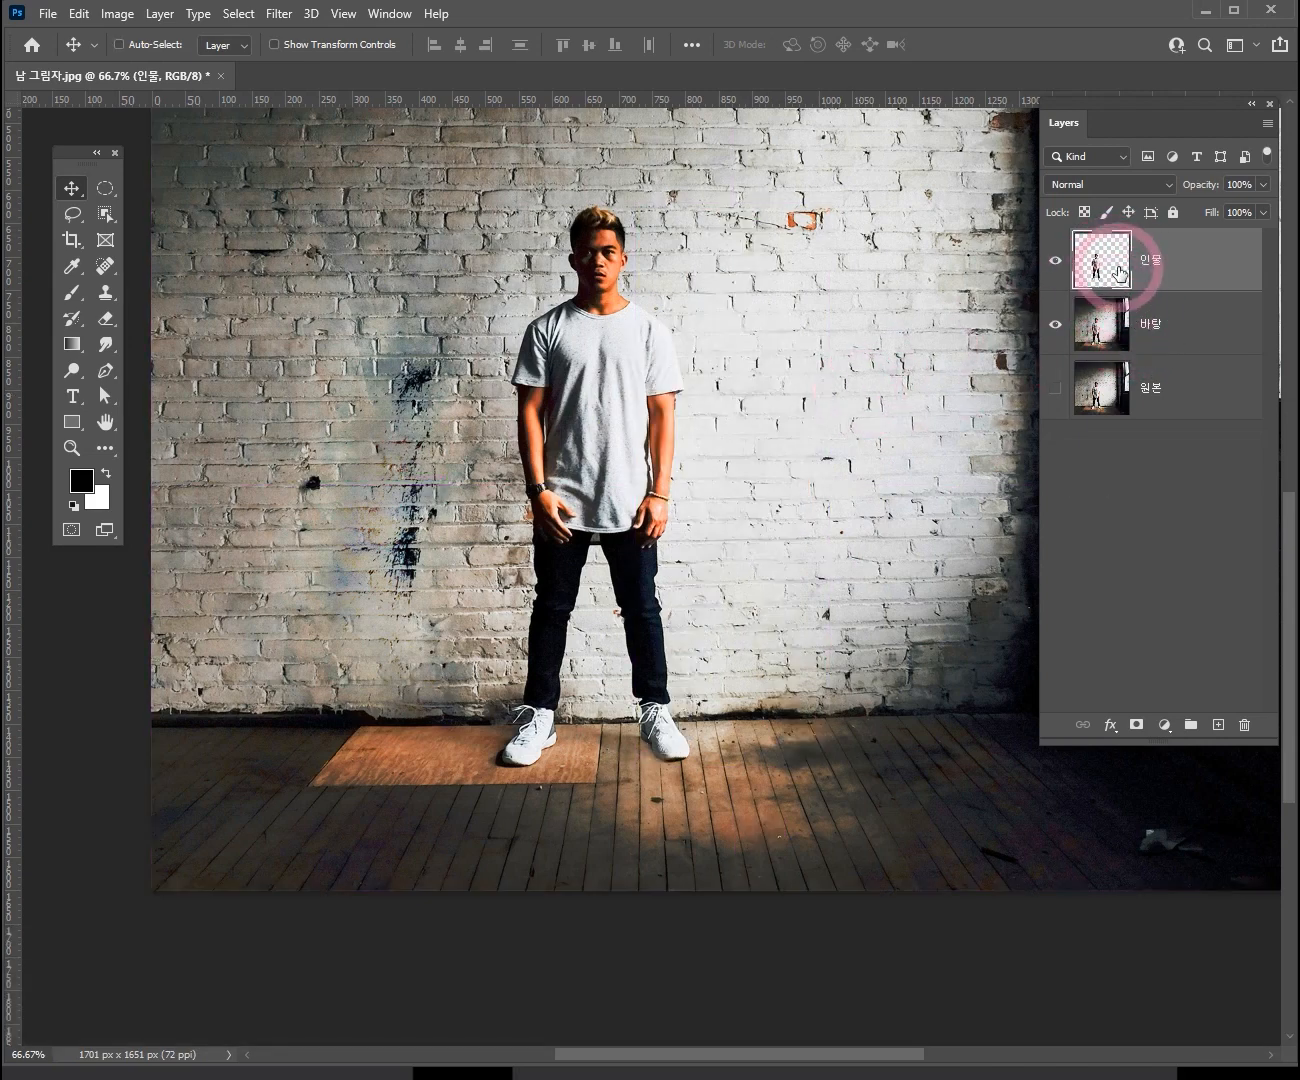
- Load the man's outline from the 인물 layer as a selection, hide that layer and make 바탕 active
key("ctrl")
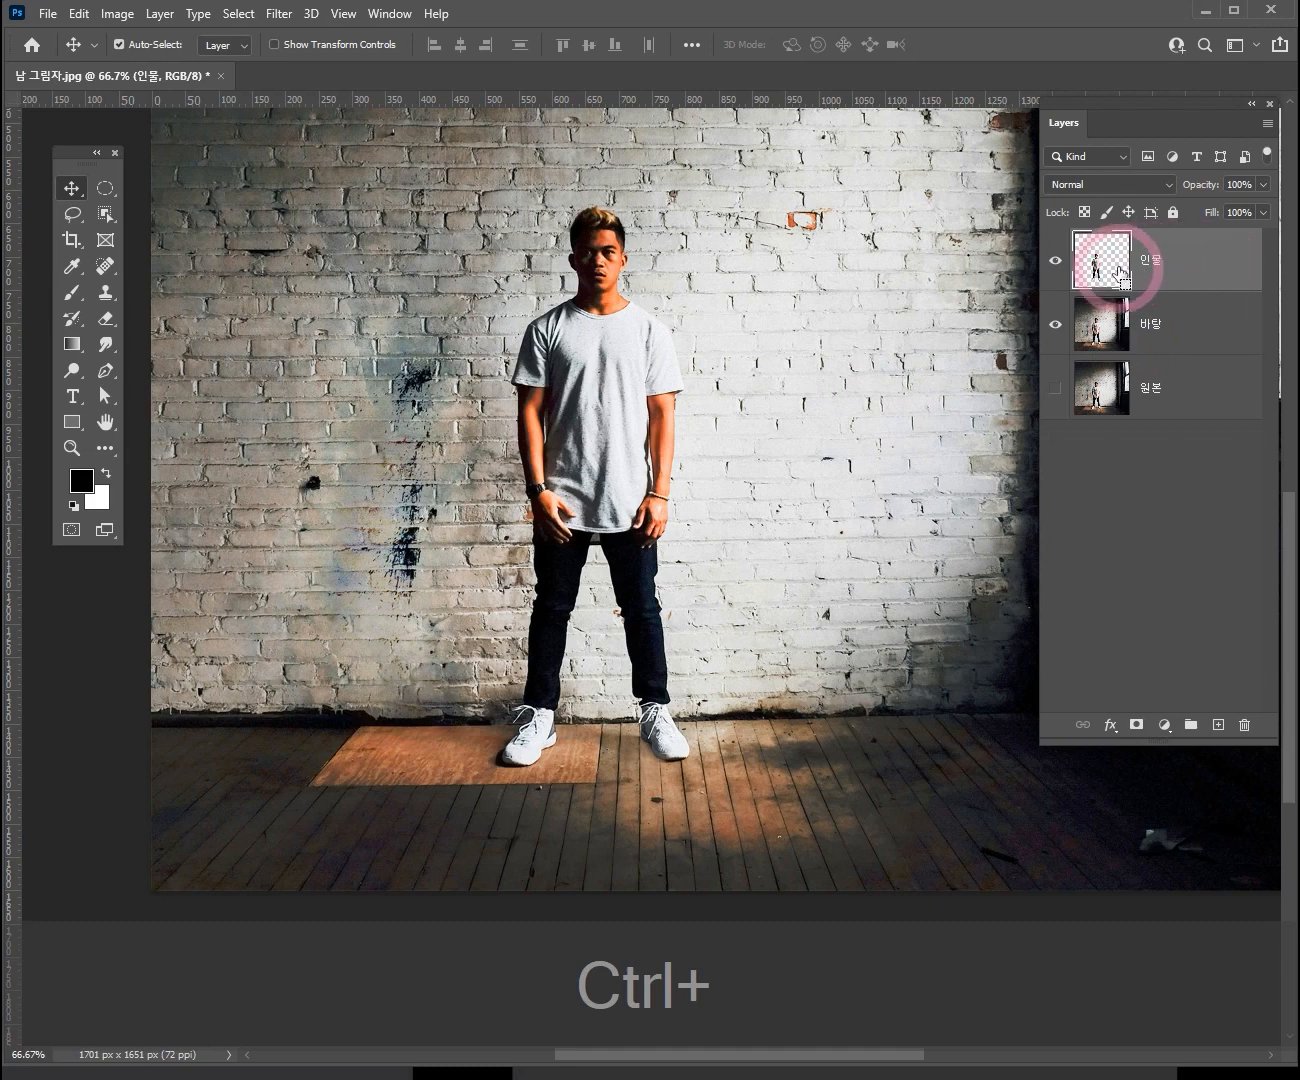
left_click(1099, 272, "ctrl")
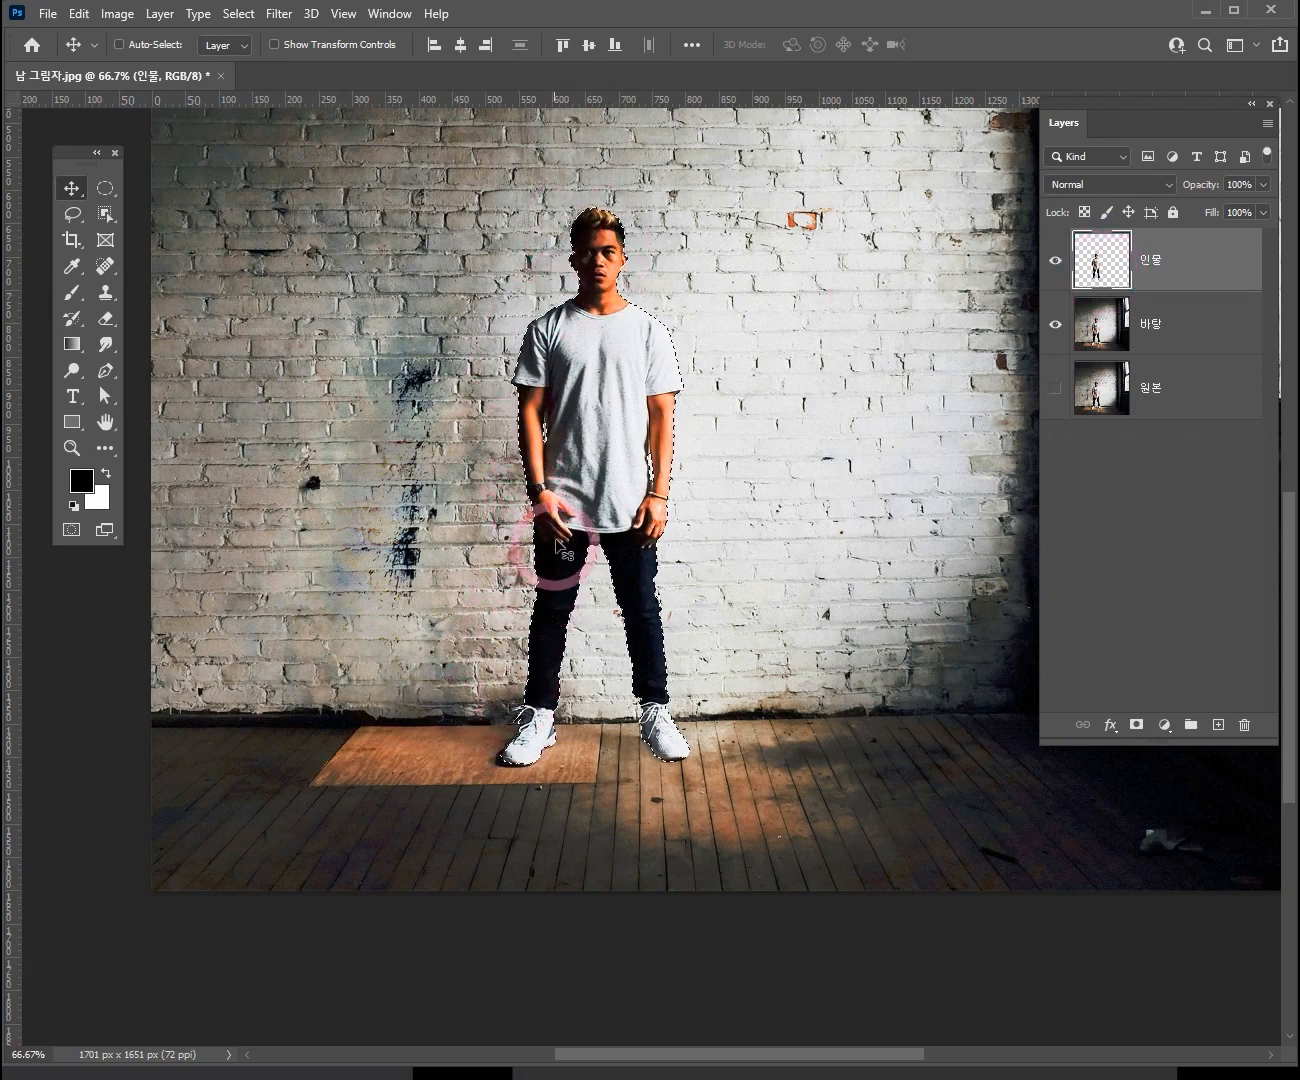
key("ctrl+space")
left_click(613, 487, "ctrl")
left_click(614, 487, "ctrl")
left_click_drag(652, 395, 653, 461)
key("alt+space")
left_click(708, 296, "alt")
left_click_drag(711, 347, 668, 435)
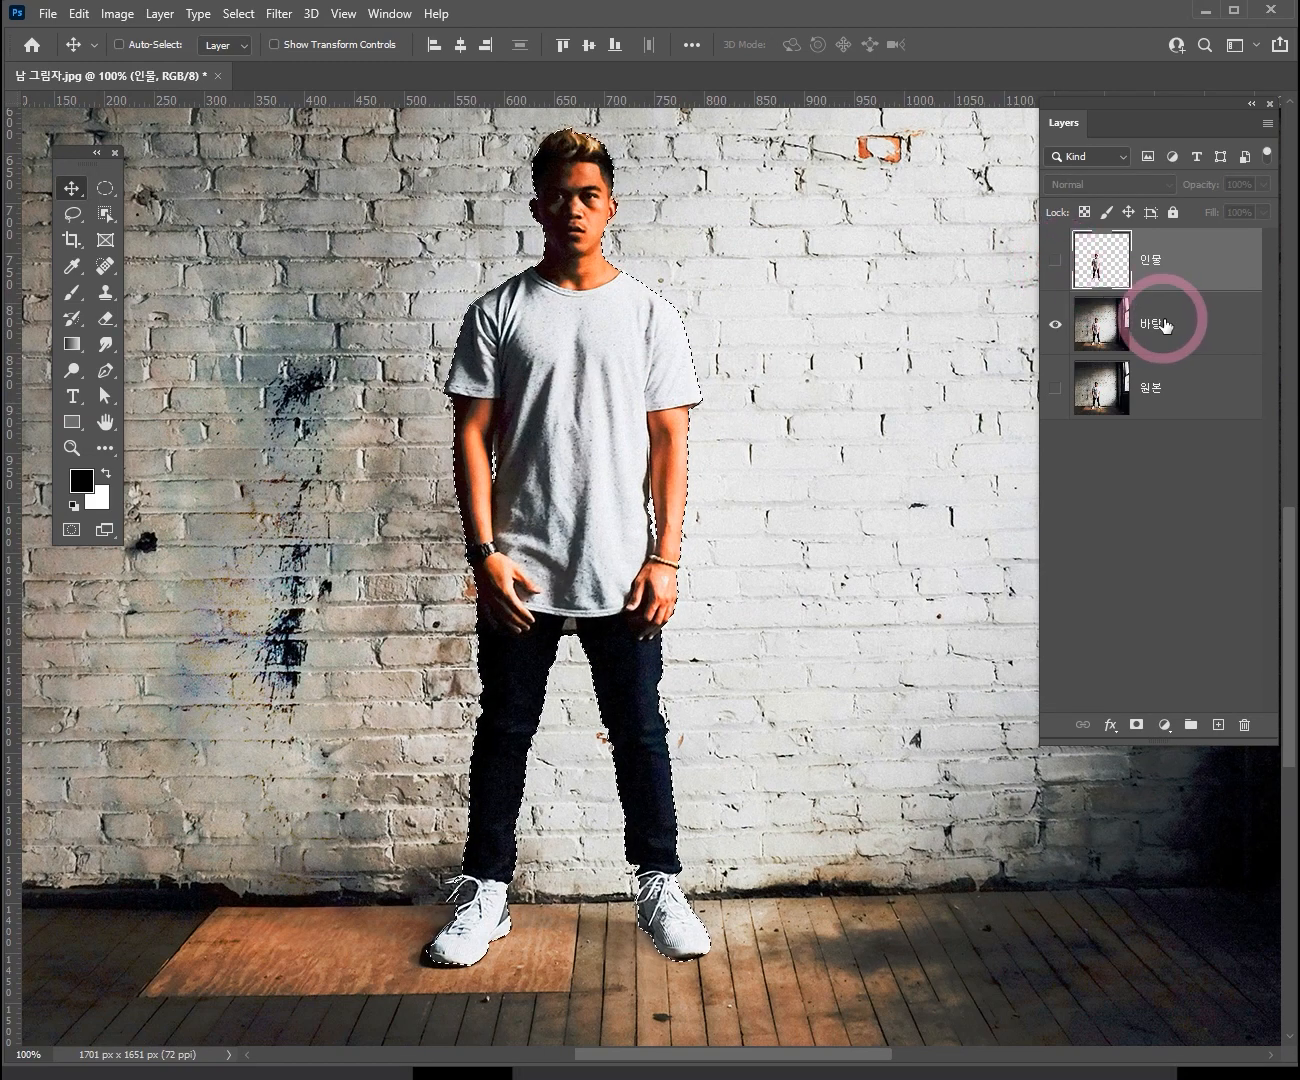
left_click(1133, 336)
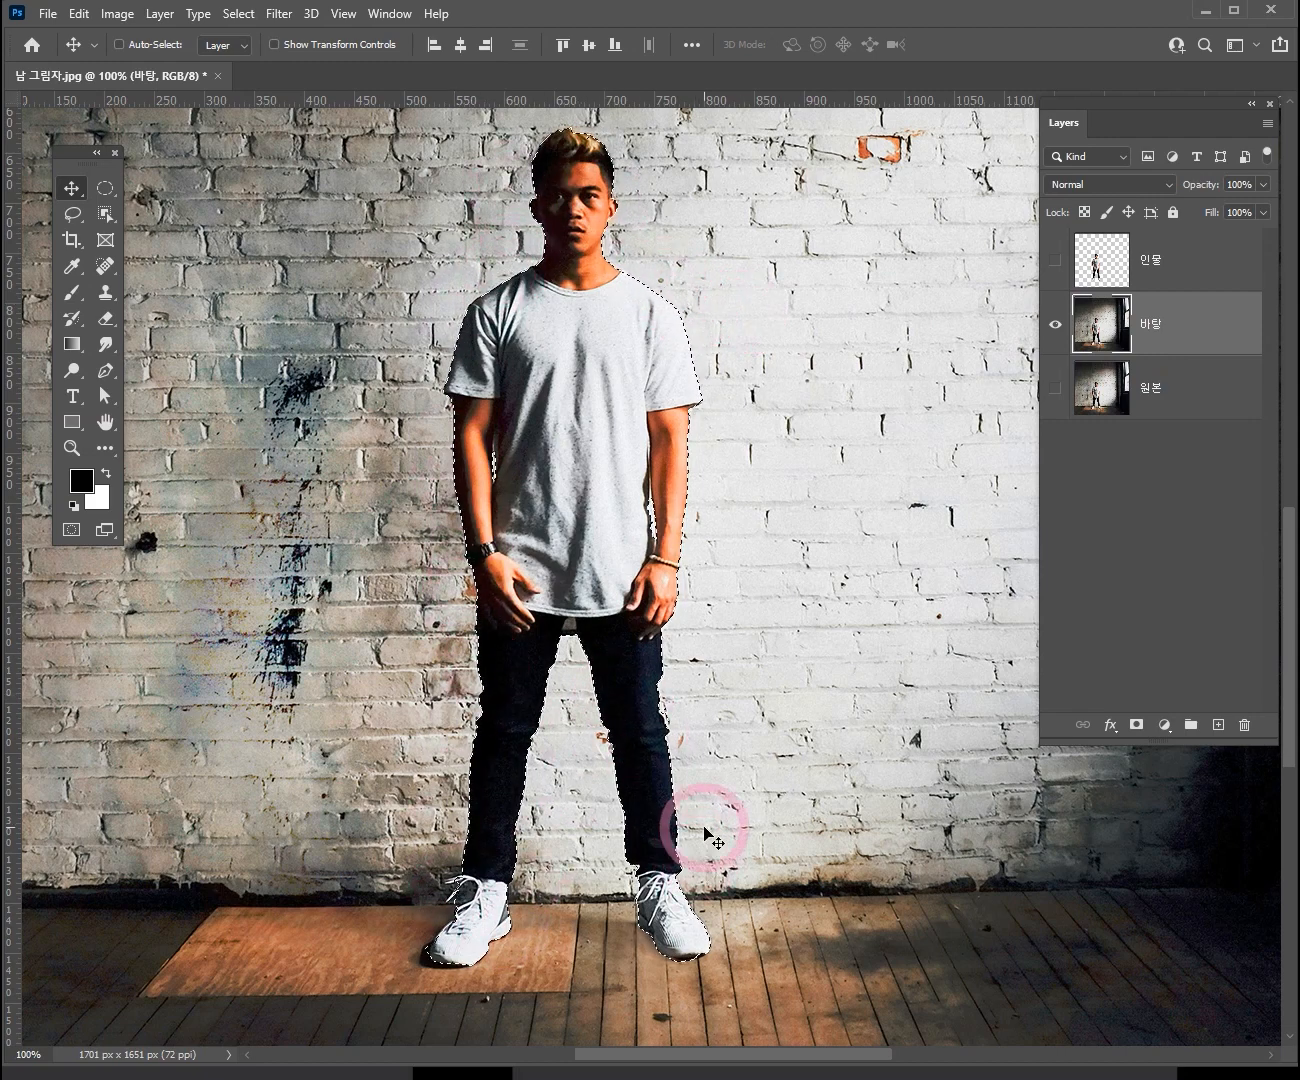
- Expand the selection around the man's outline by 10 pixels
left_click(634, 475, "alt")
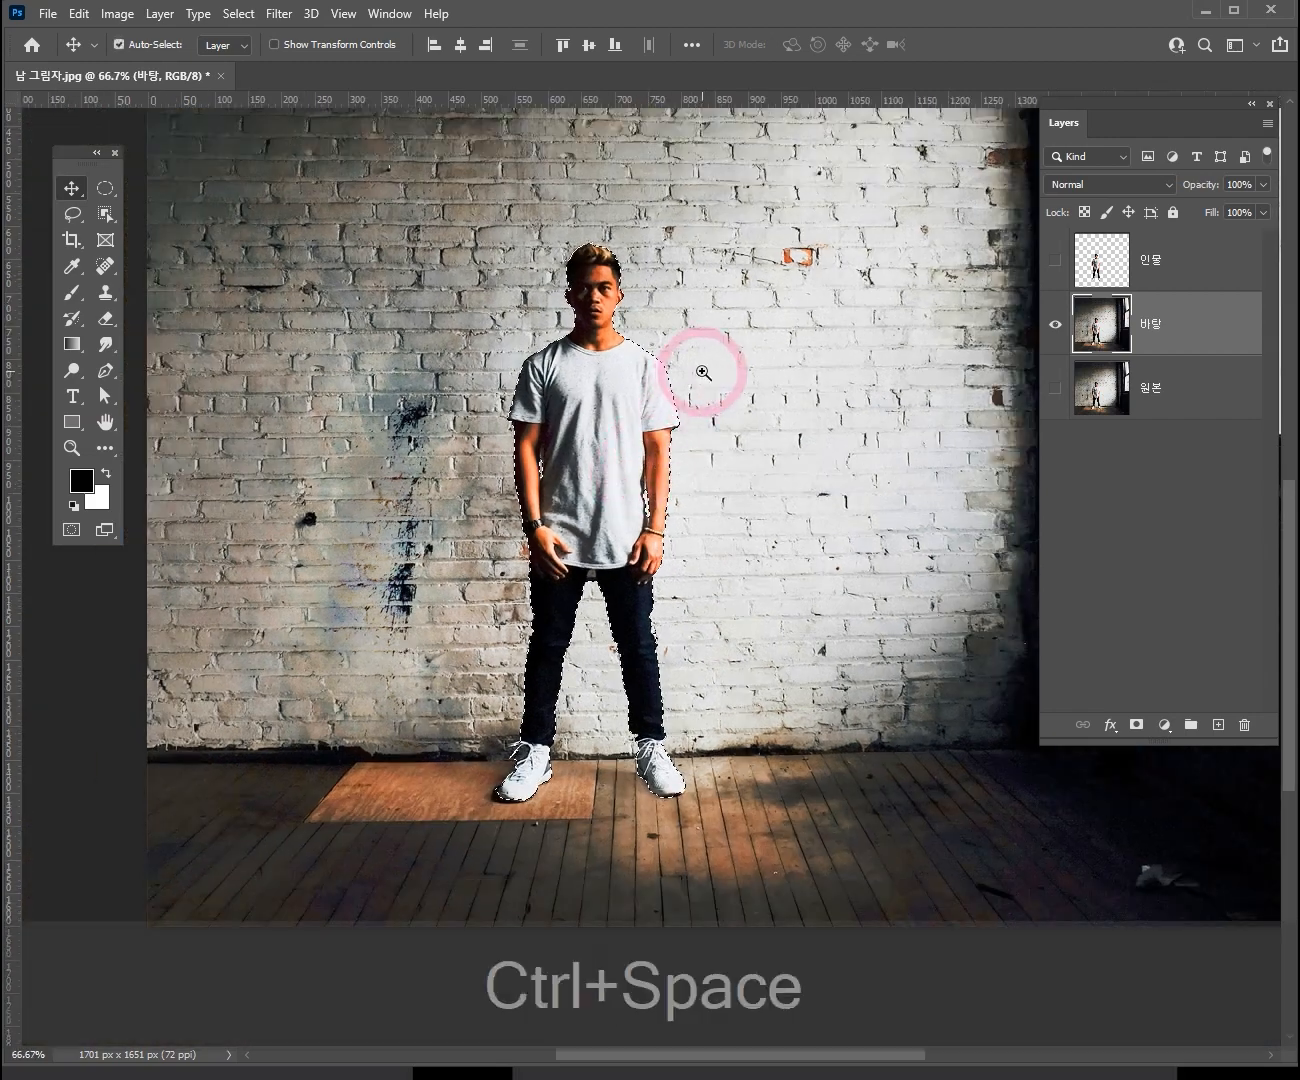
left_click(702, 372, "ctrl")
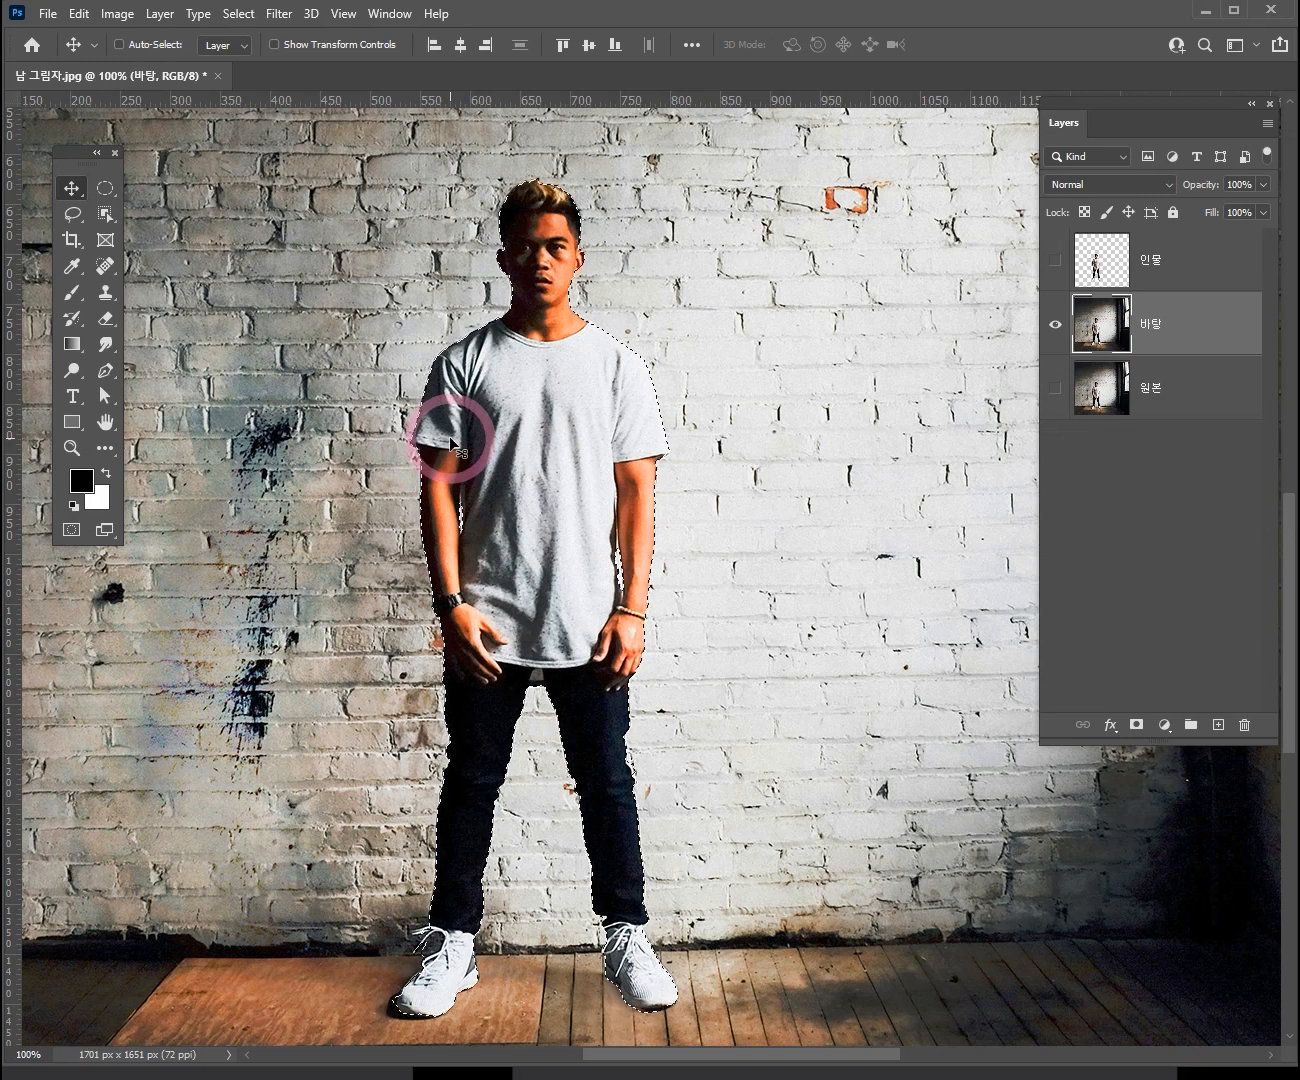
left_click(240, 16)
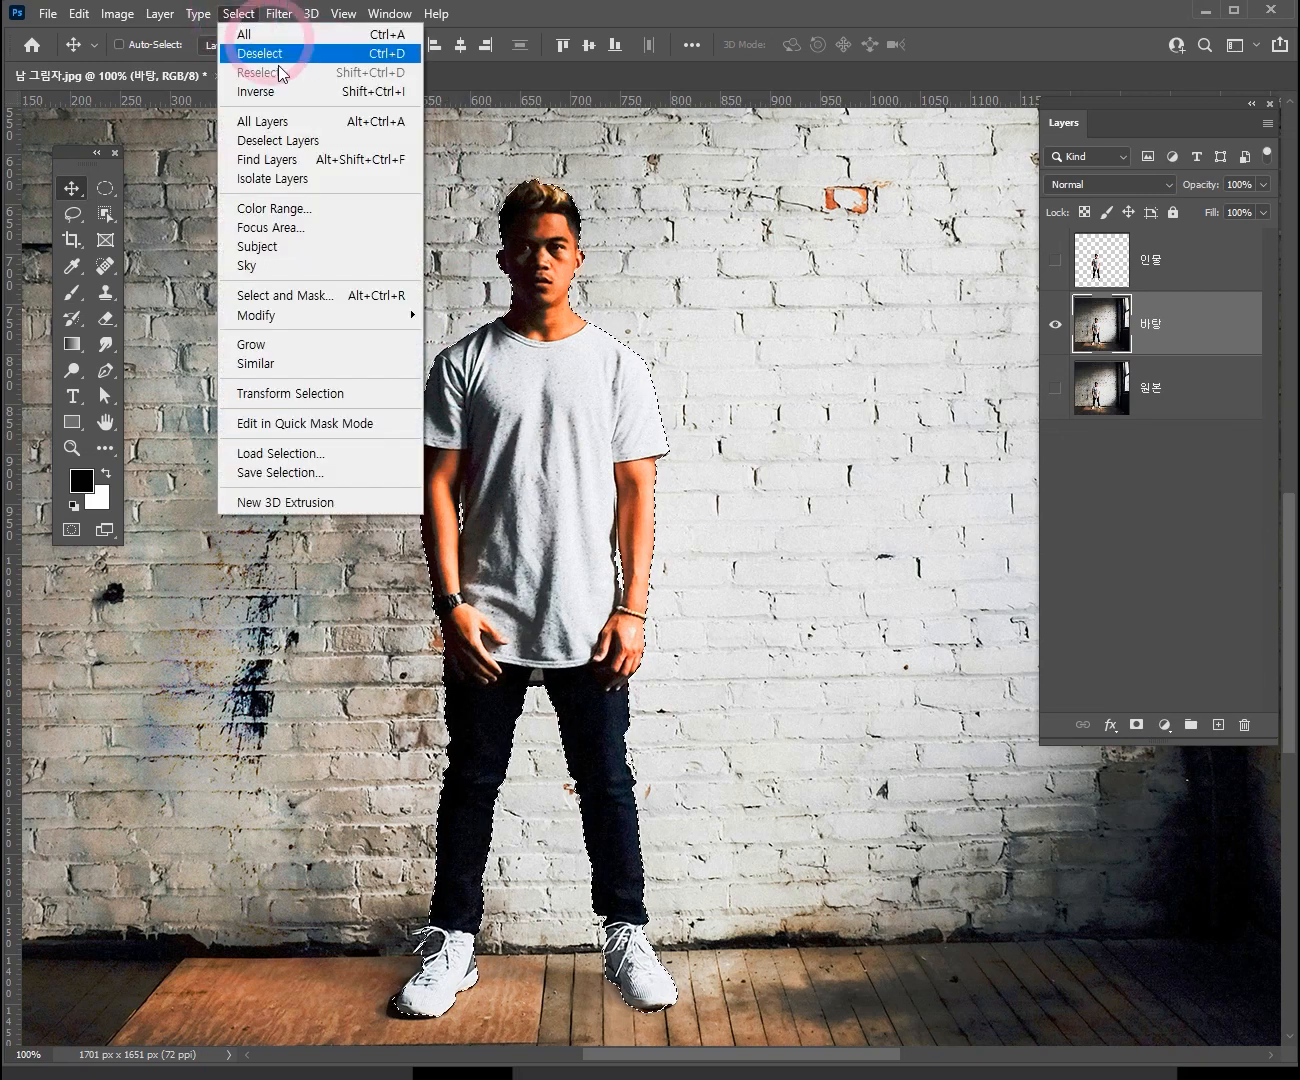
mouse_move(335, 320)
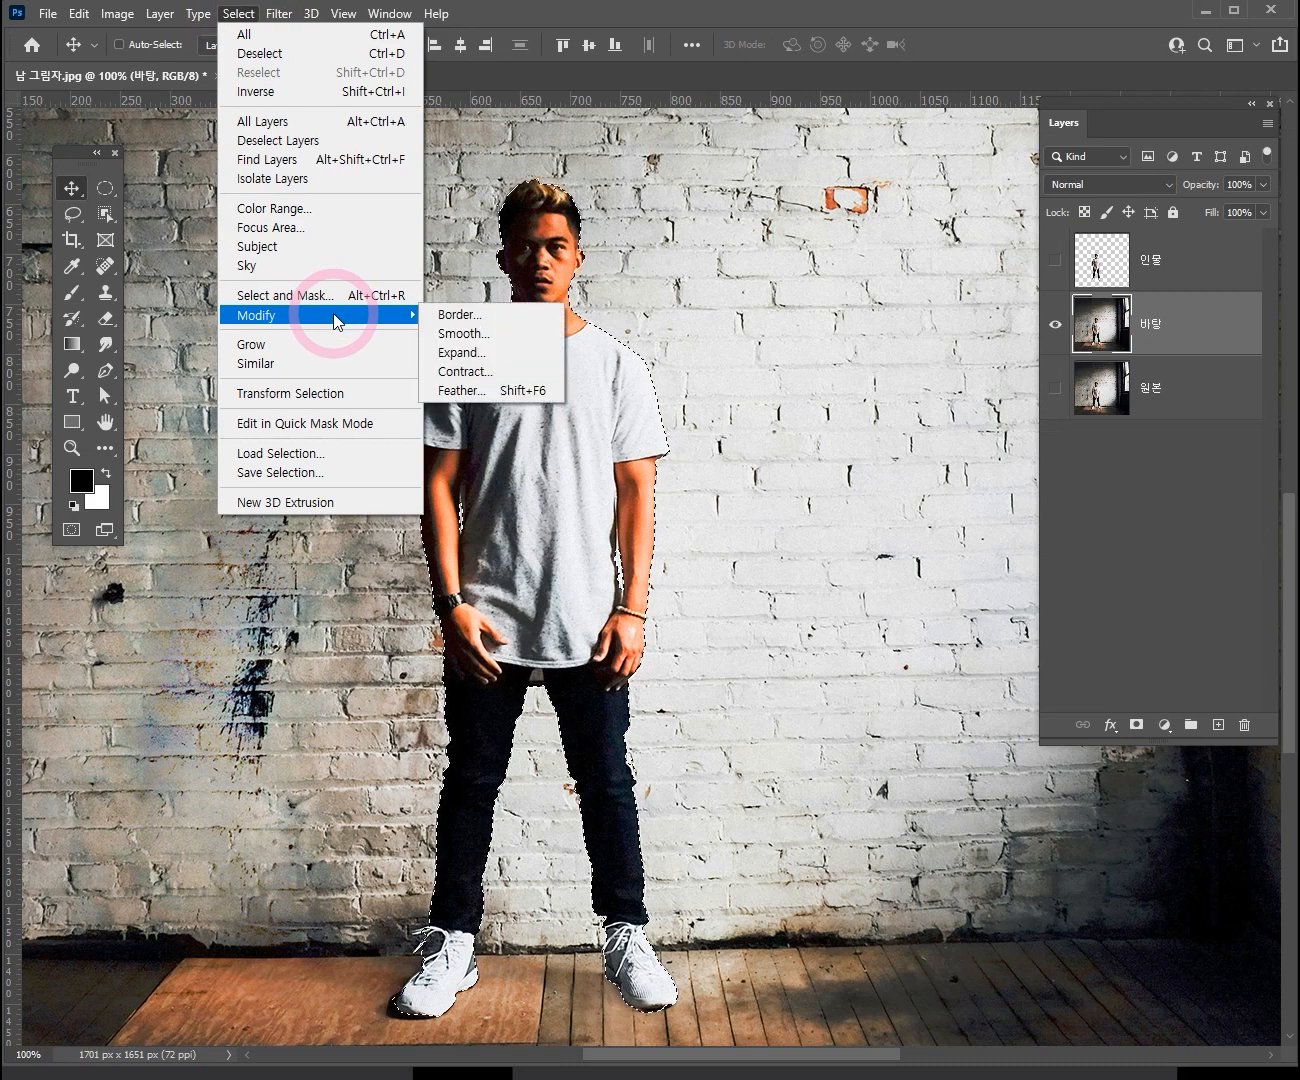
left_click(481, 353)
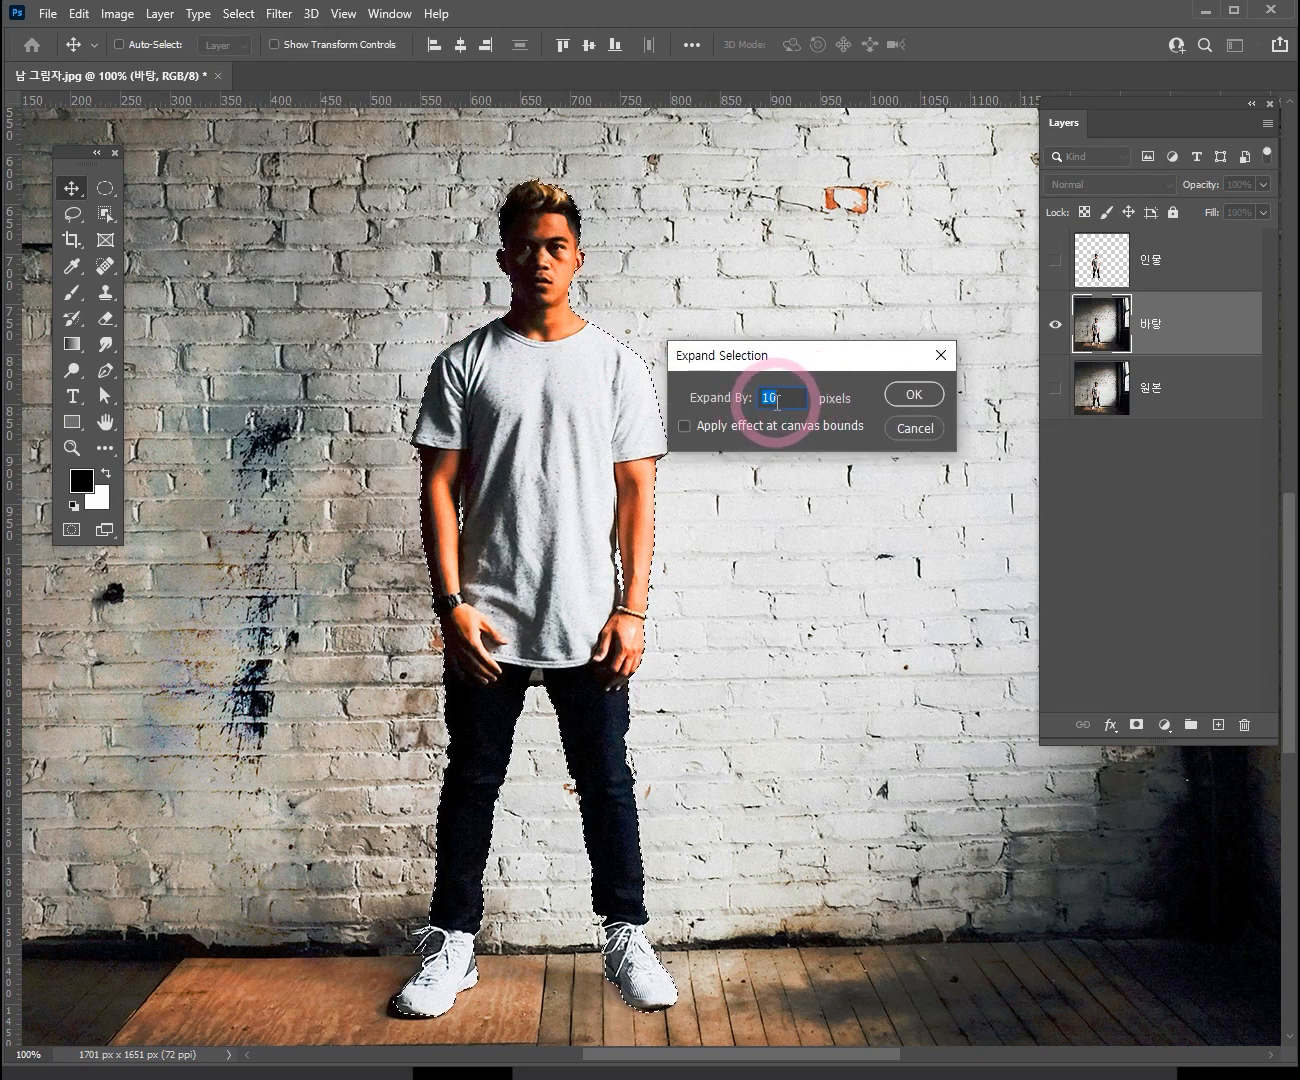
left_click(906, 401)
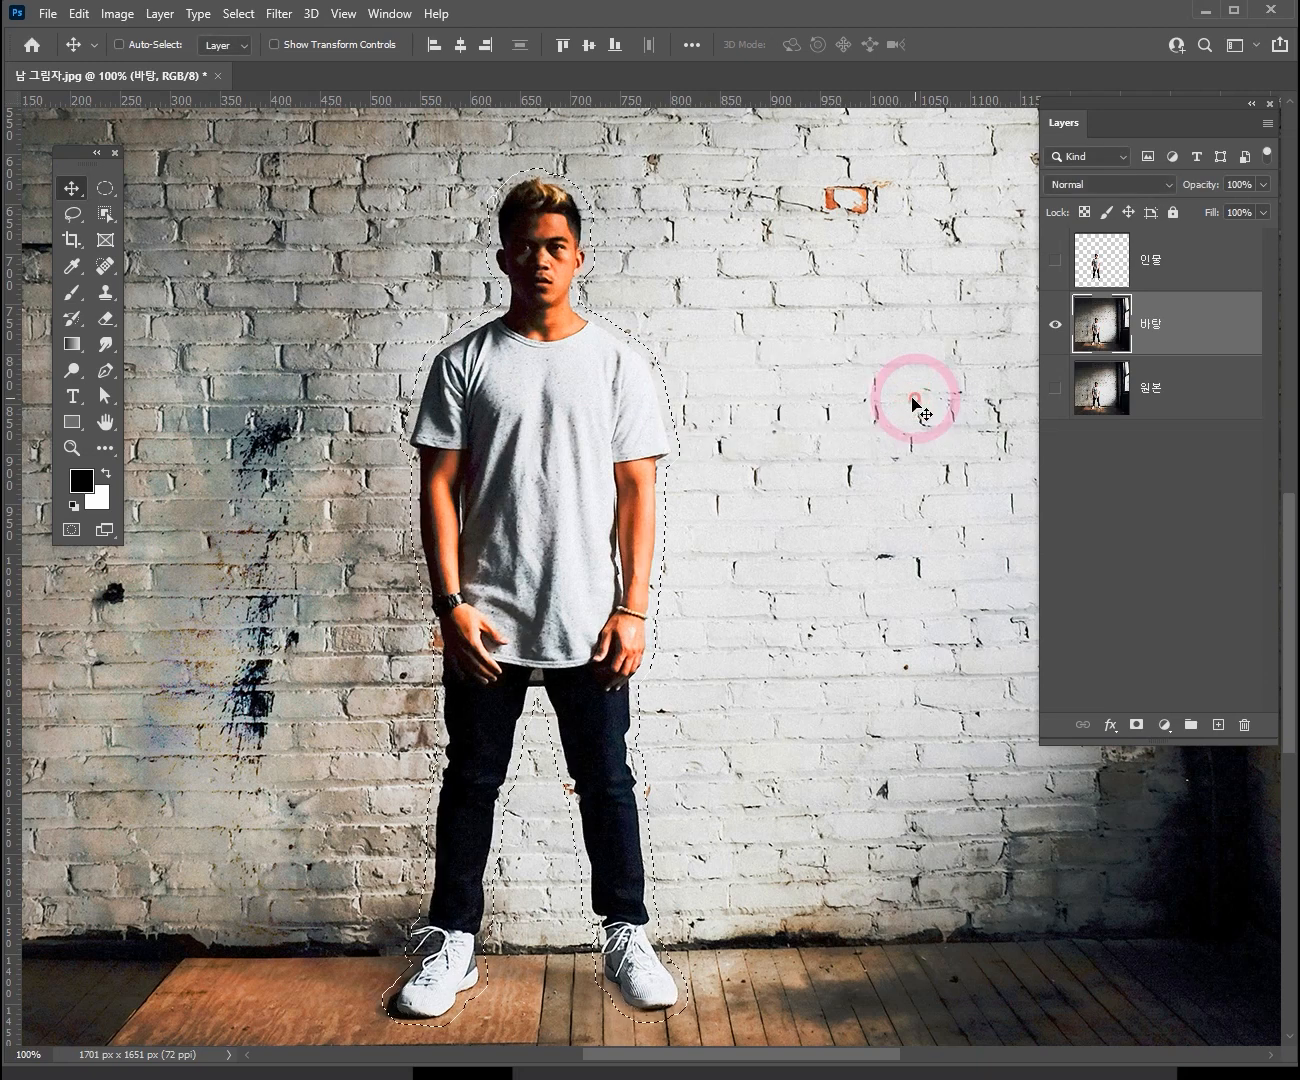
- Fill the expanded selection on 바탕 with Content-Aware contents, using Color Adaptation, Normal mode and 100% opacity
left_click(492, 375, "ctrl")
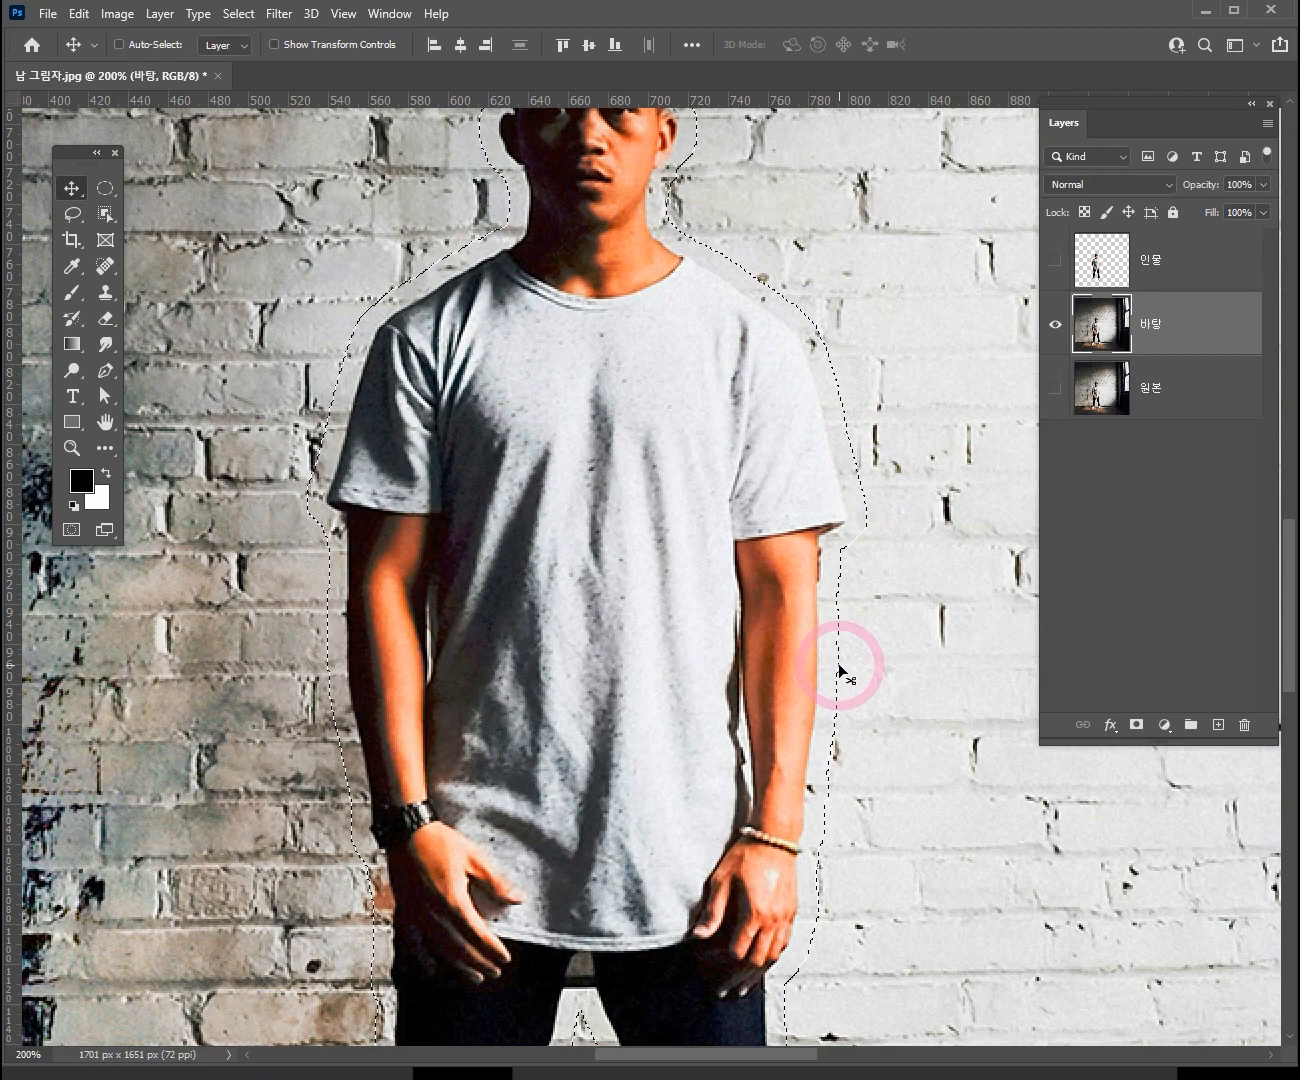
left_click(79, 19)
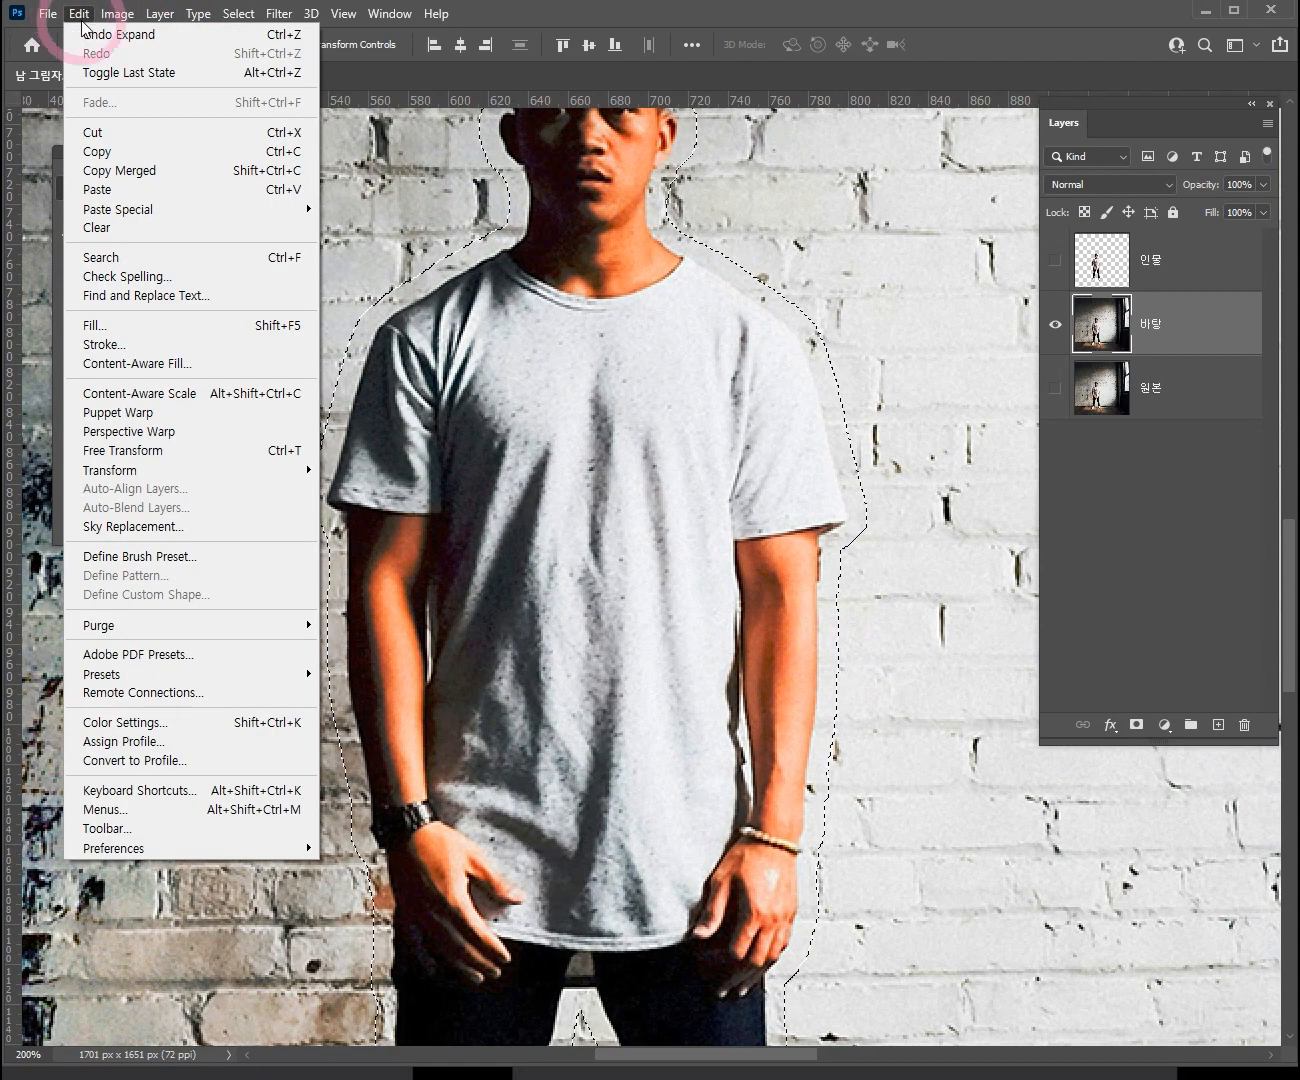
left_click(160, 325)
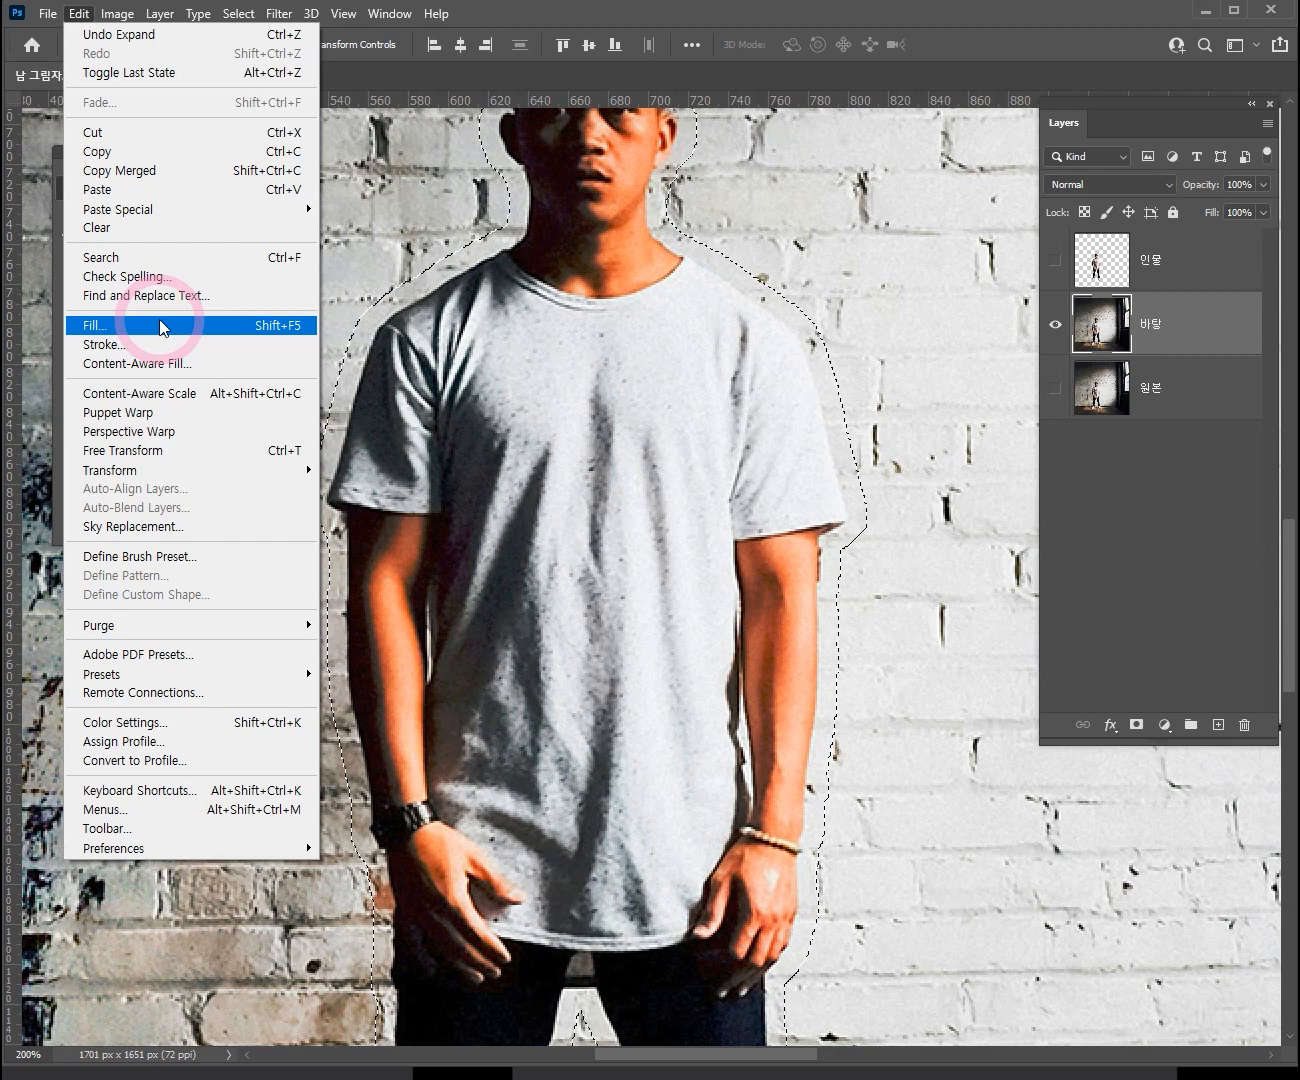
left_click(160, 320)
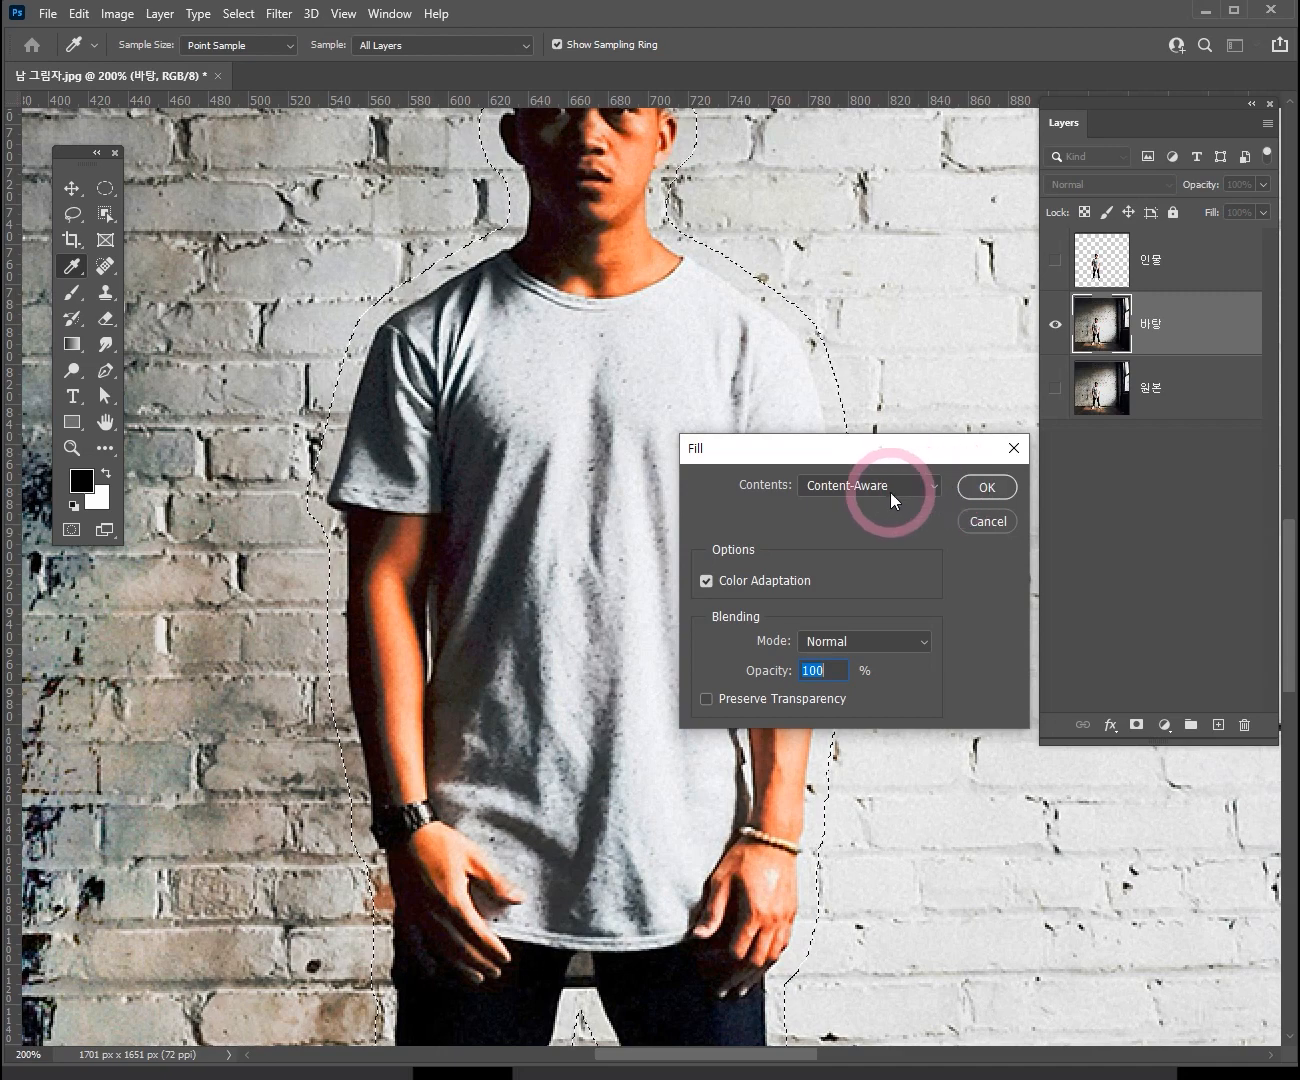
left_click(987, 487)
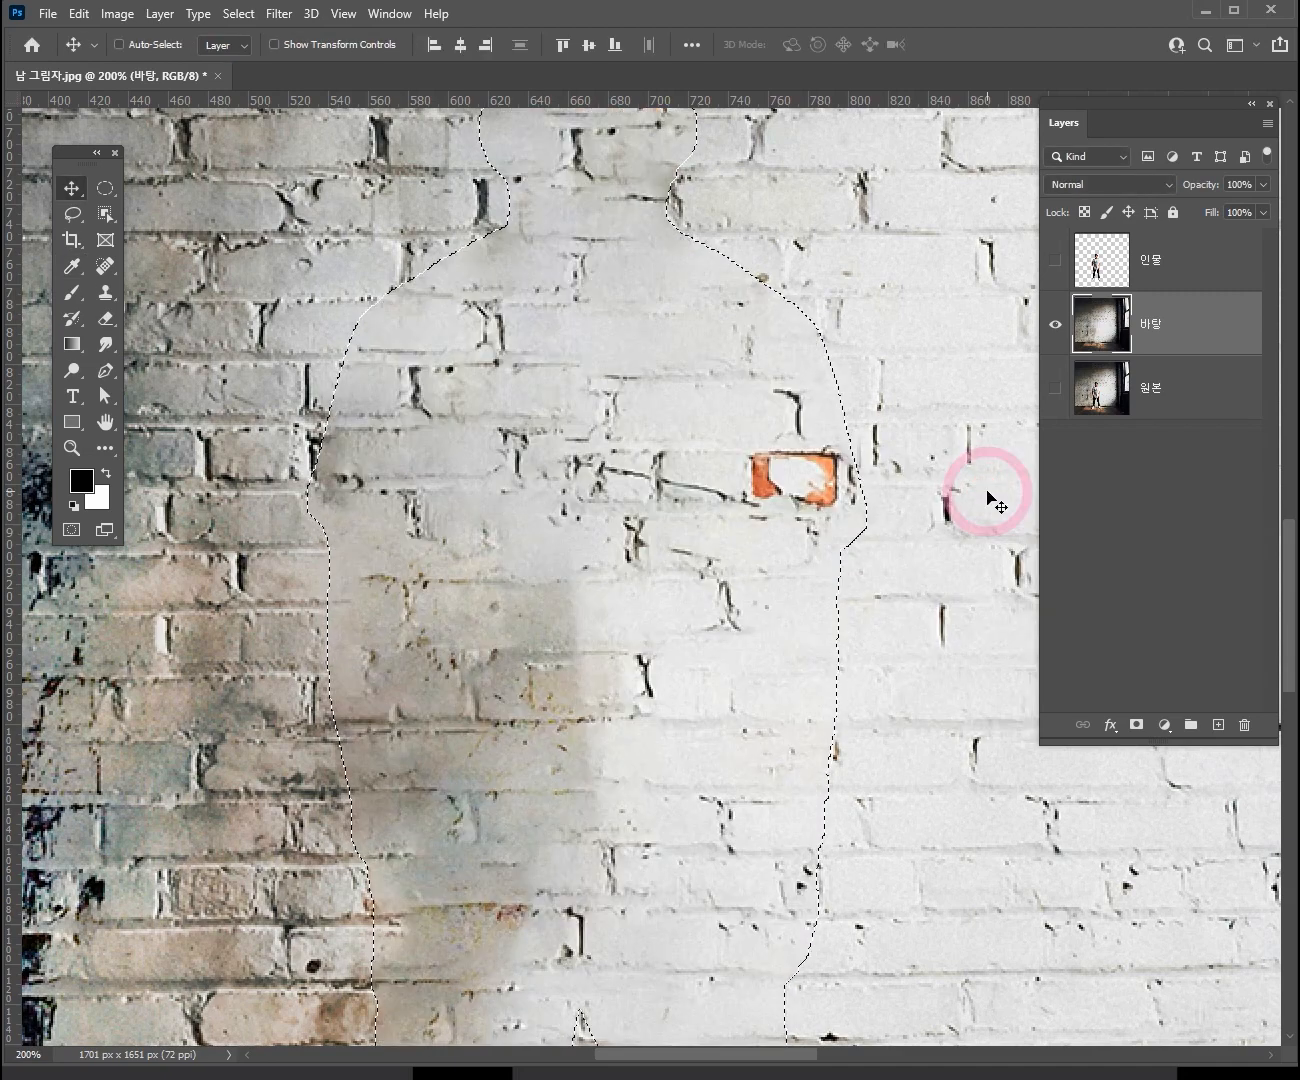
- Inspect the filled wall and floor where the man stood, and clear the selection
left_click(695, 676, "ctrl+alt")
left_click(695, 676, "ctrl+alt")
left_click(694, 675, "ctrl+alt")
left_click_drag(778, 753, 703, 408)
left_click_drag(744, 357, 720, 552)
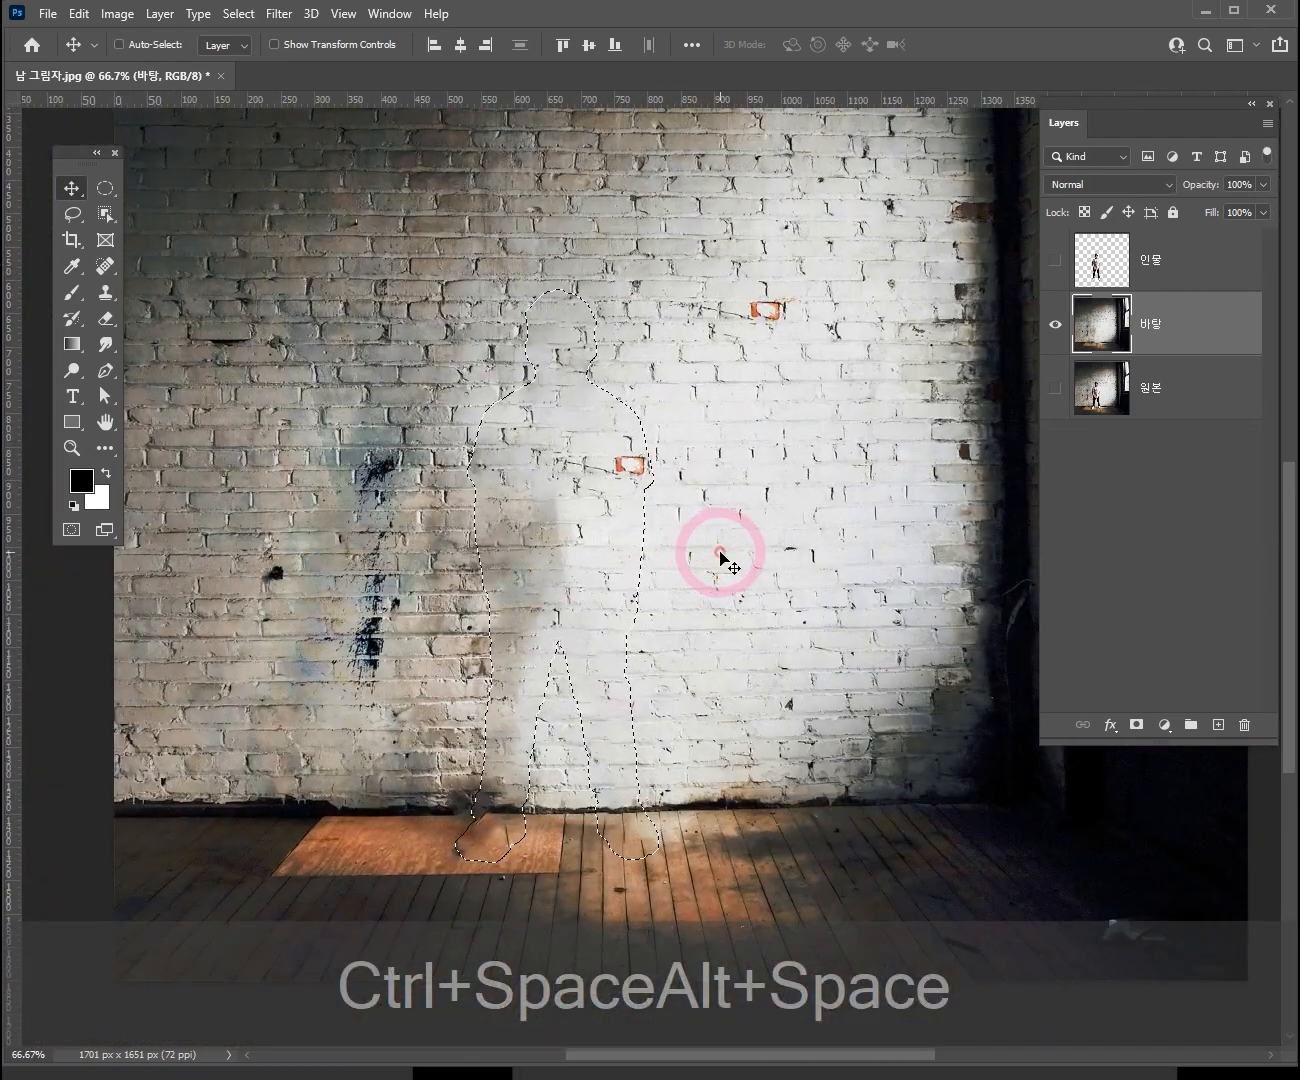
left_click(590, 551, "ctrl")
left_click(590, 550, "ctrl")
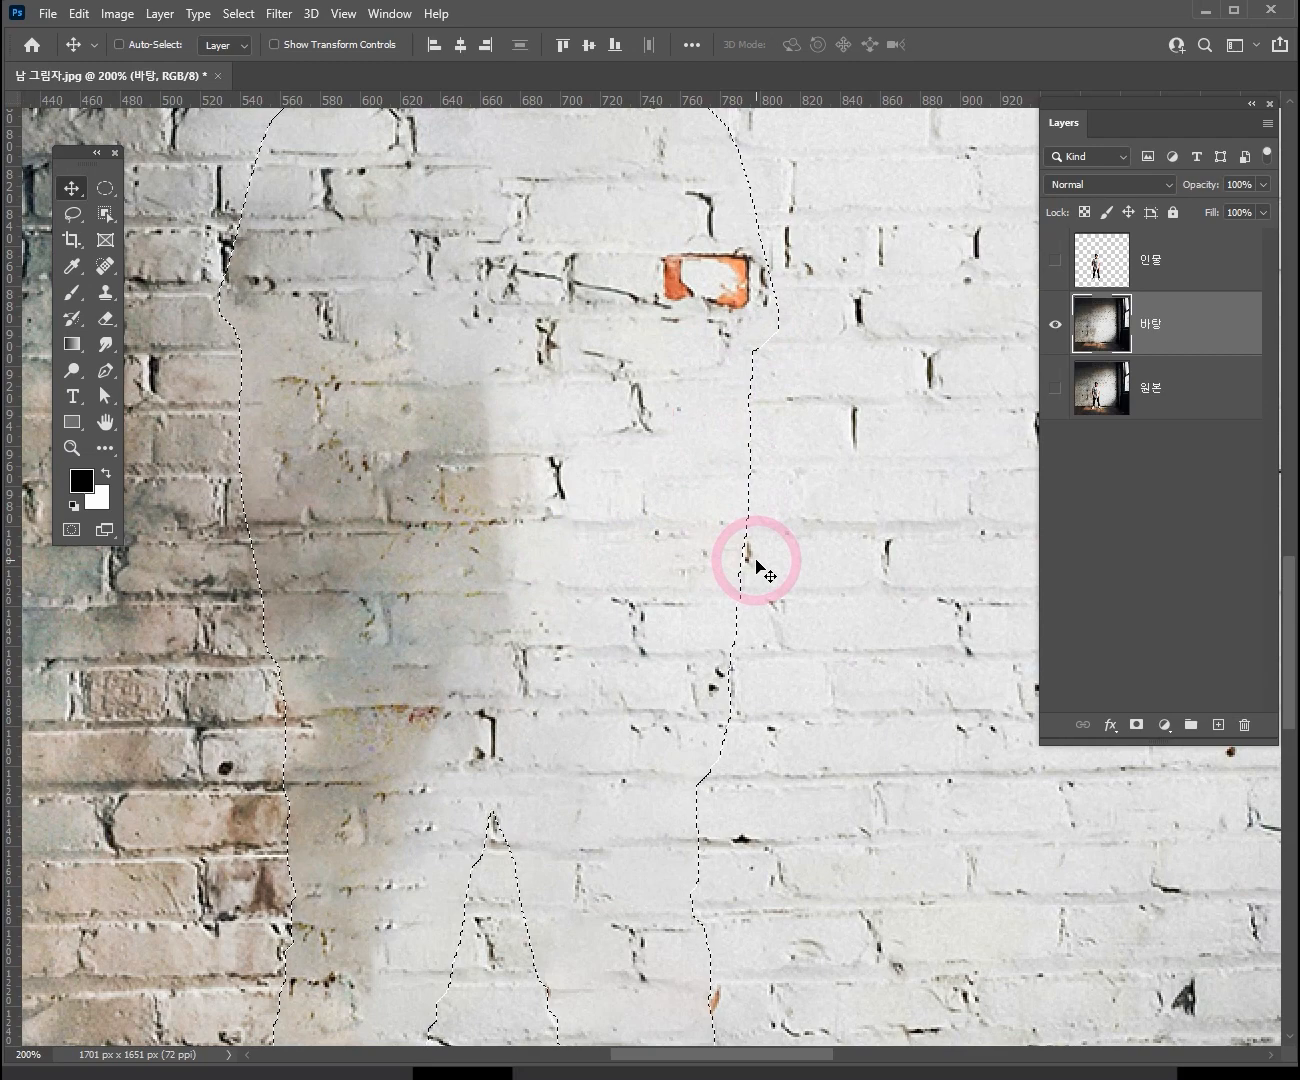
key("ctrl")
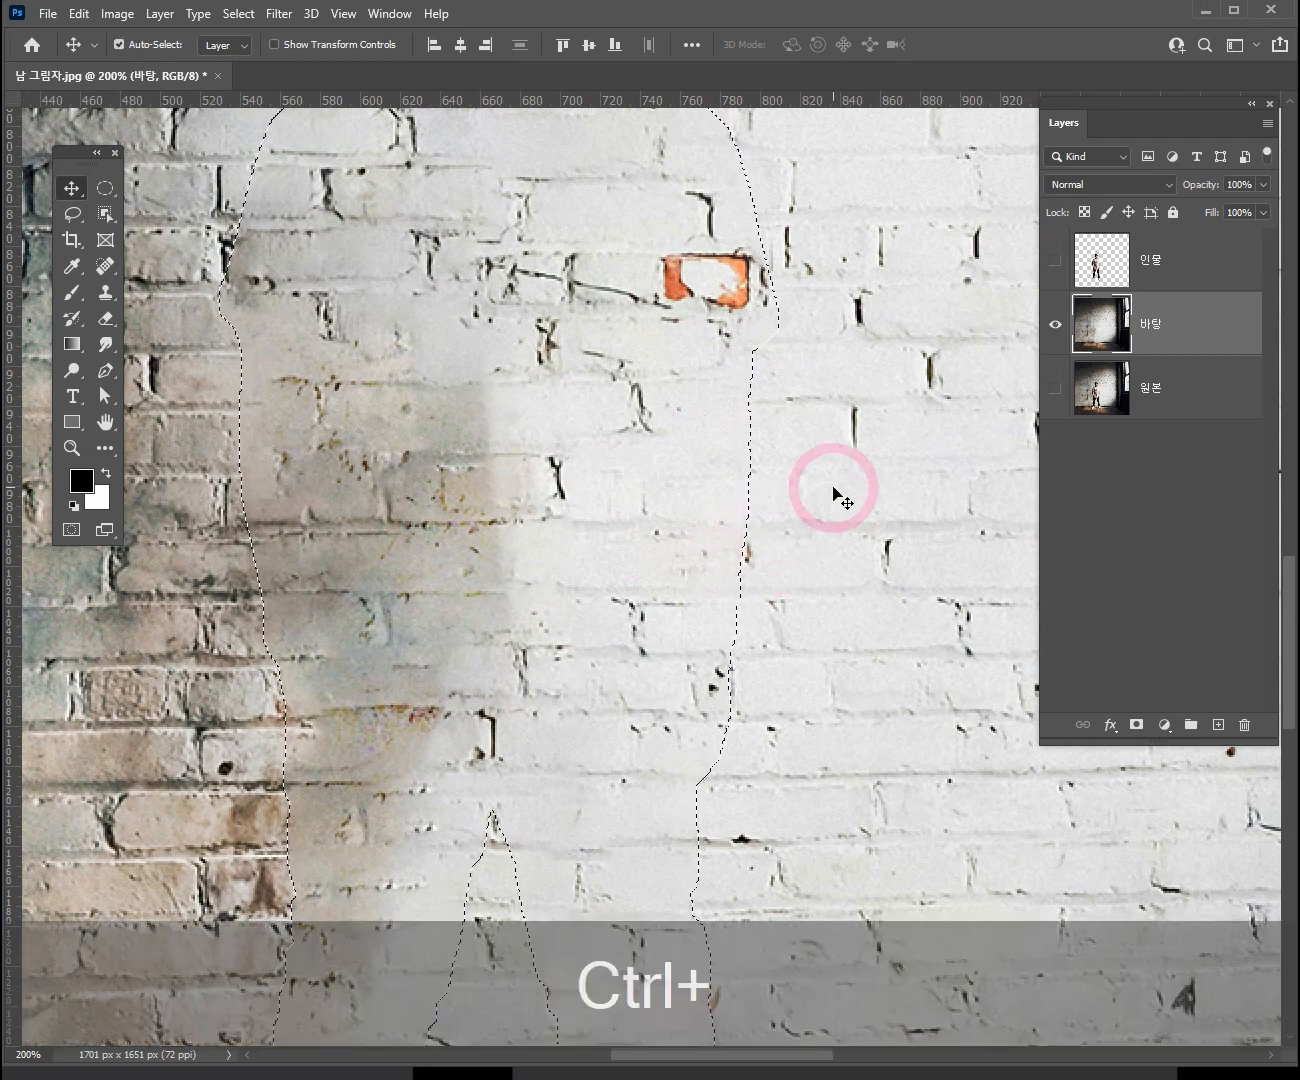
key("ctrl+d")
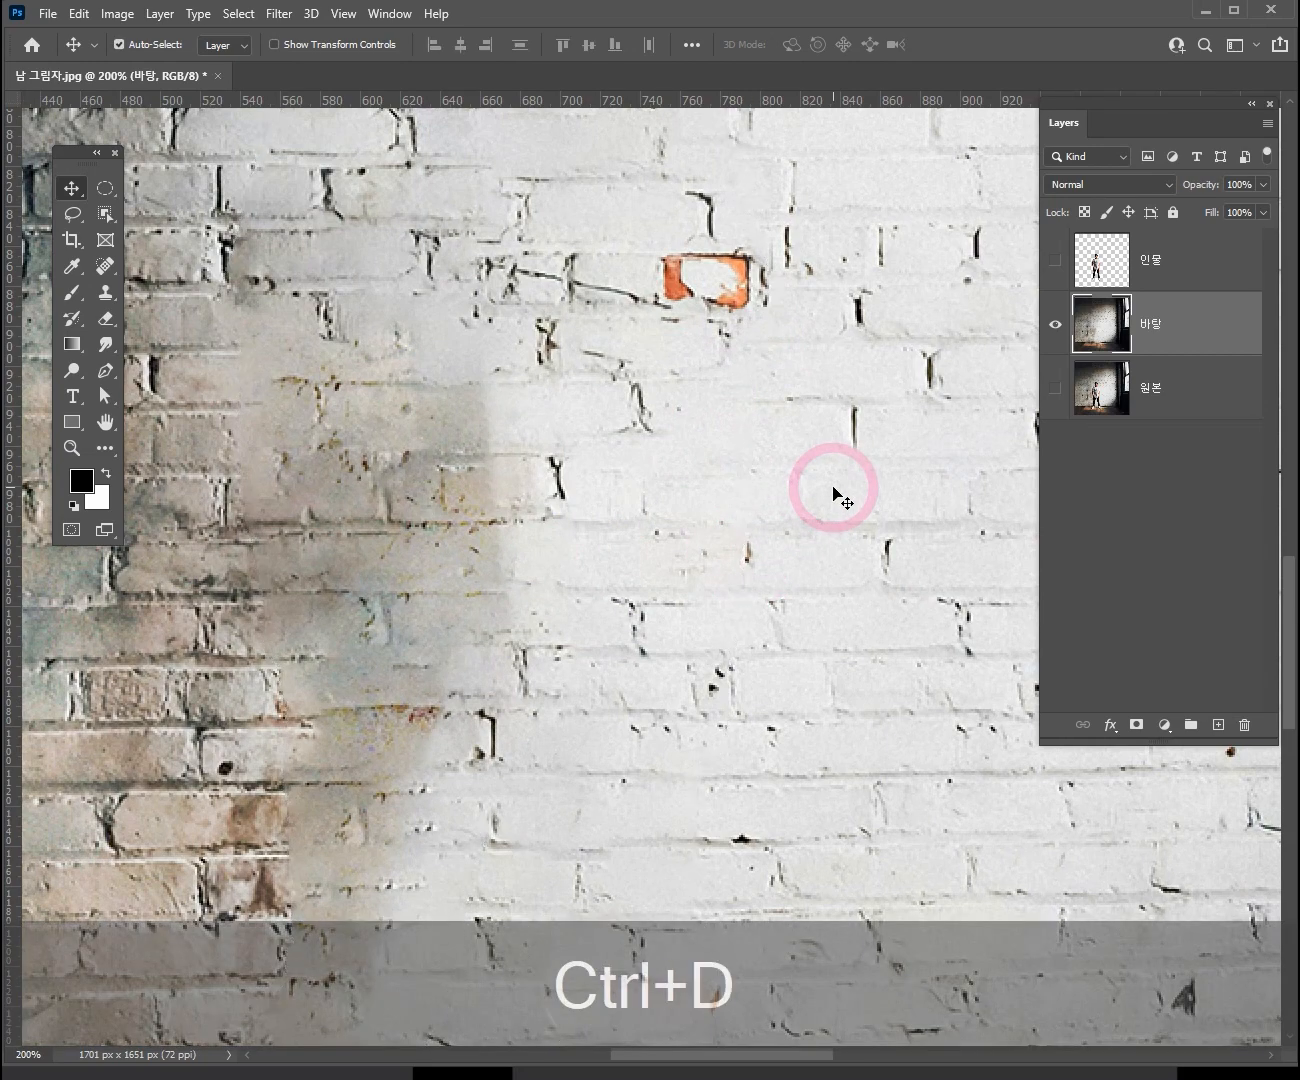
left_click(551, 479, "ctrl+alt")
left_click(554, 495, "ctrl+alt")
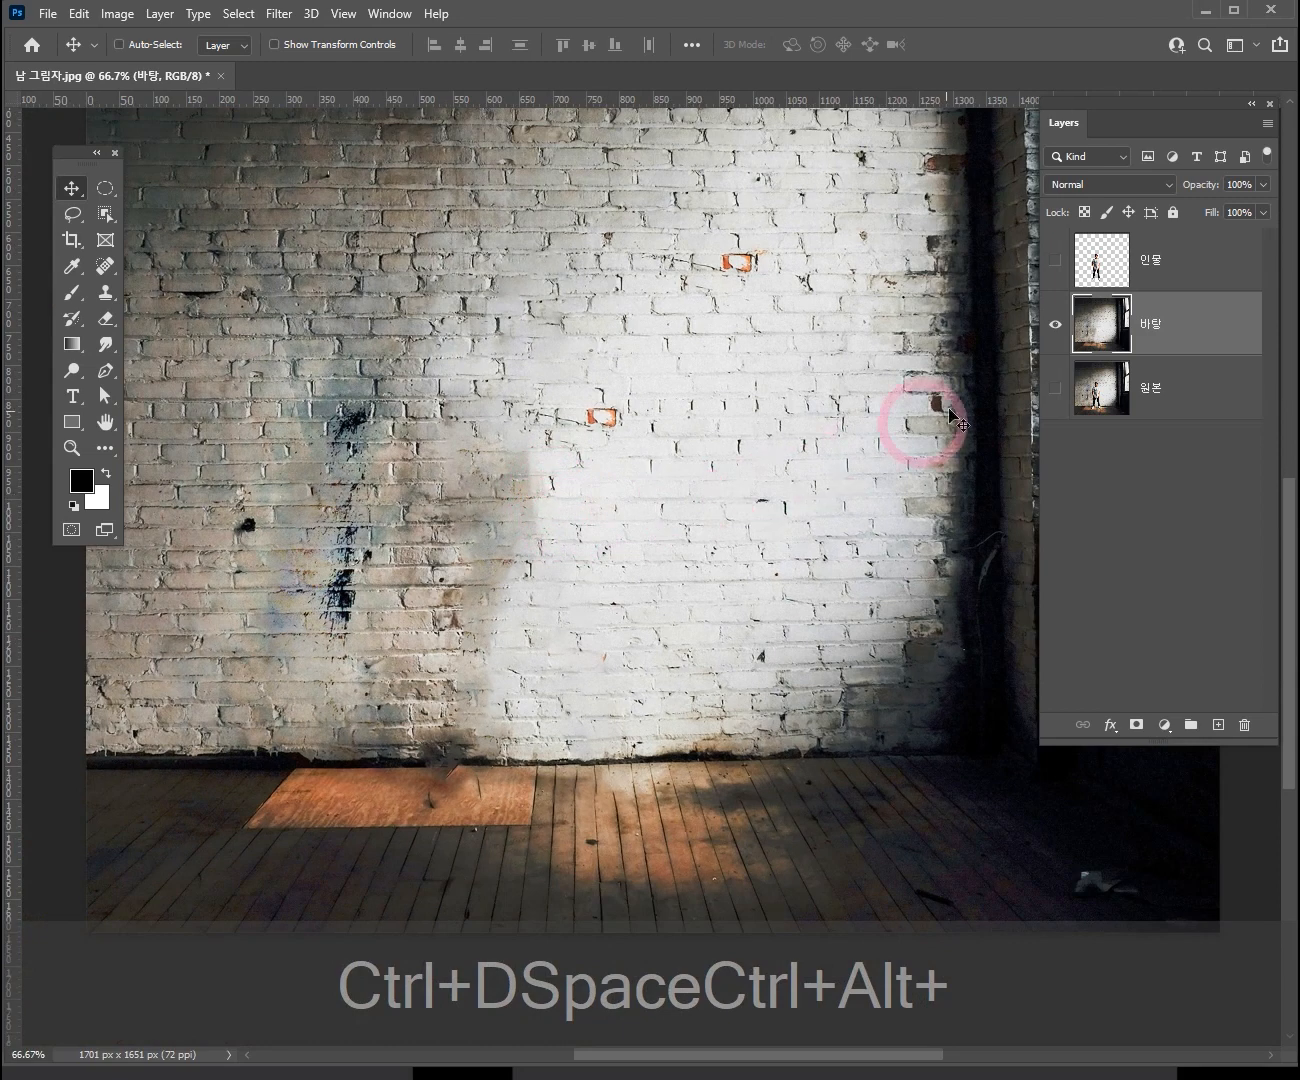
- Show the 인물 layer, test moving the layers separately across the repaired background, and undo each move
left_click(1057, 264)
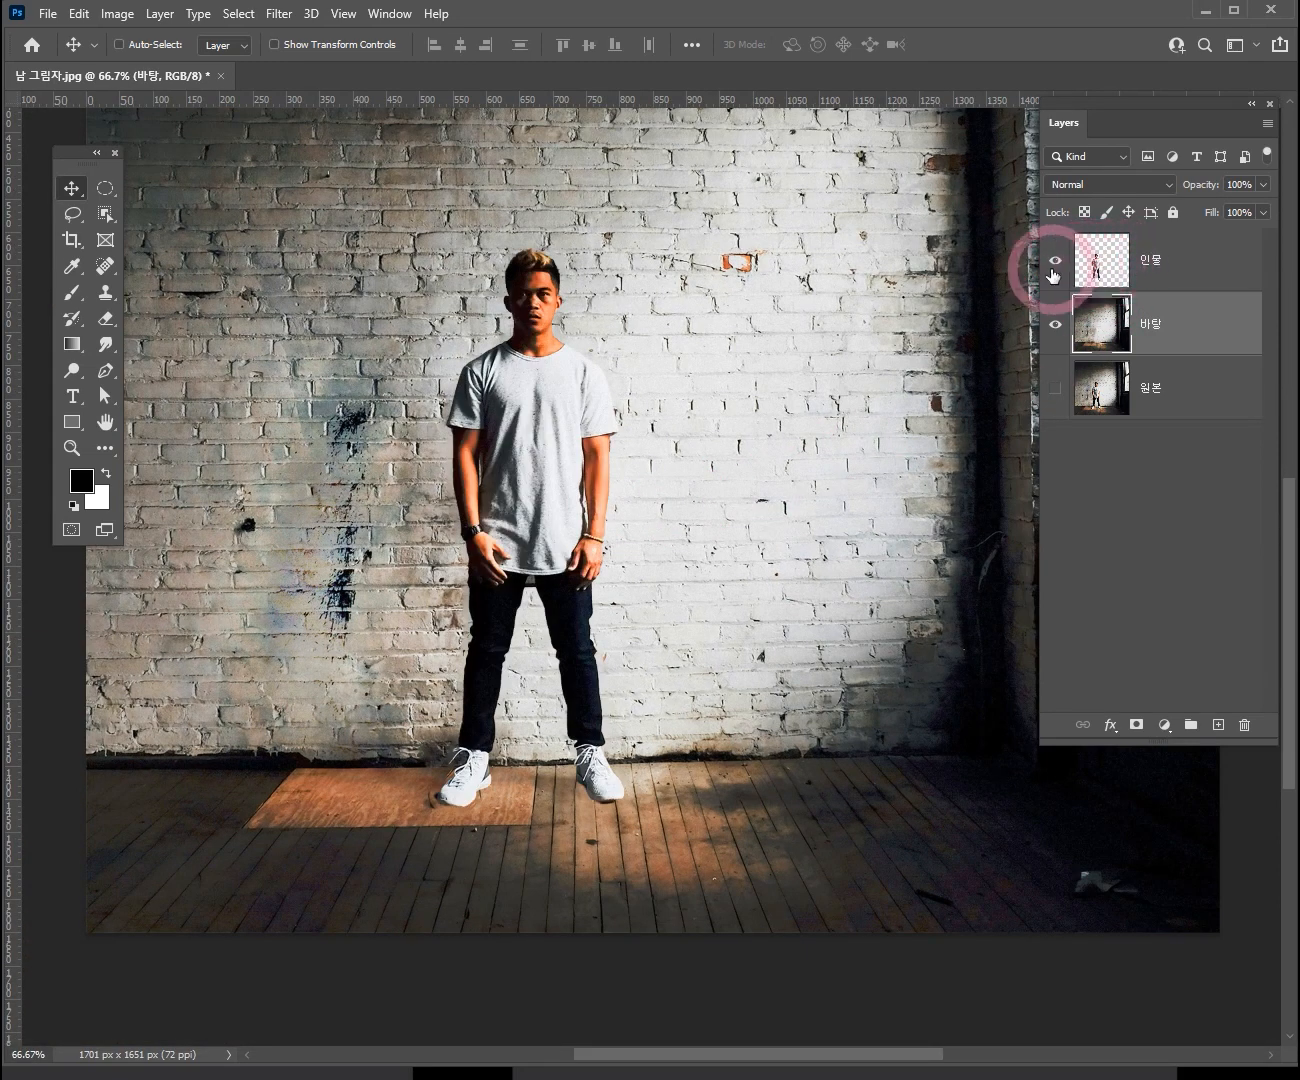
left_click_drag(572, 510, 838, 415)
key("ctrl+z")
left_click(1095, 262)
left_click_drag(627, 430, 725, 411)
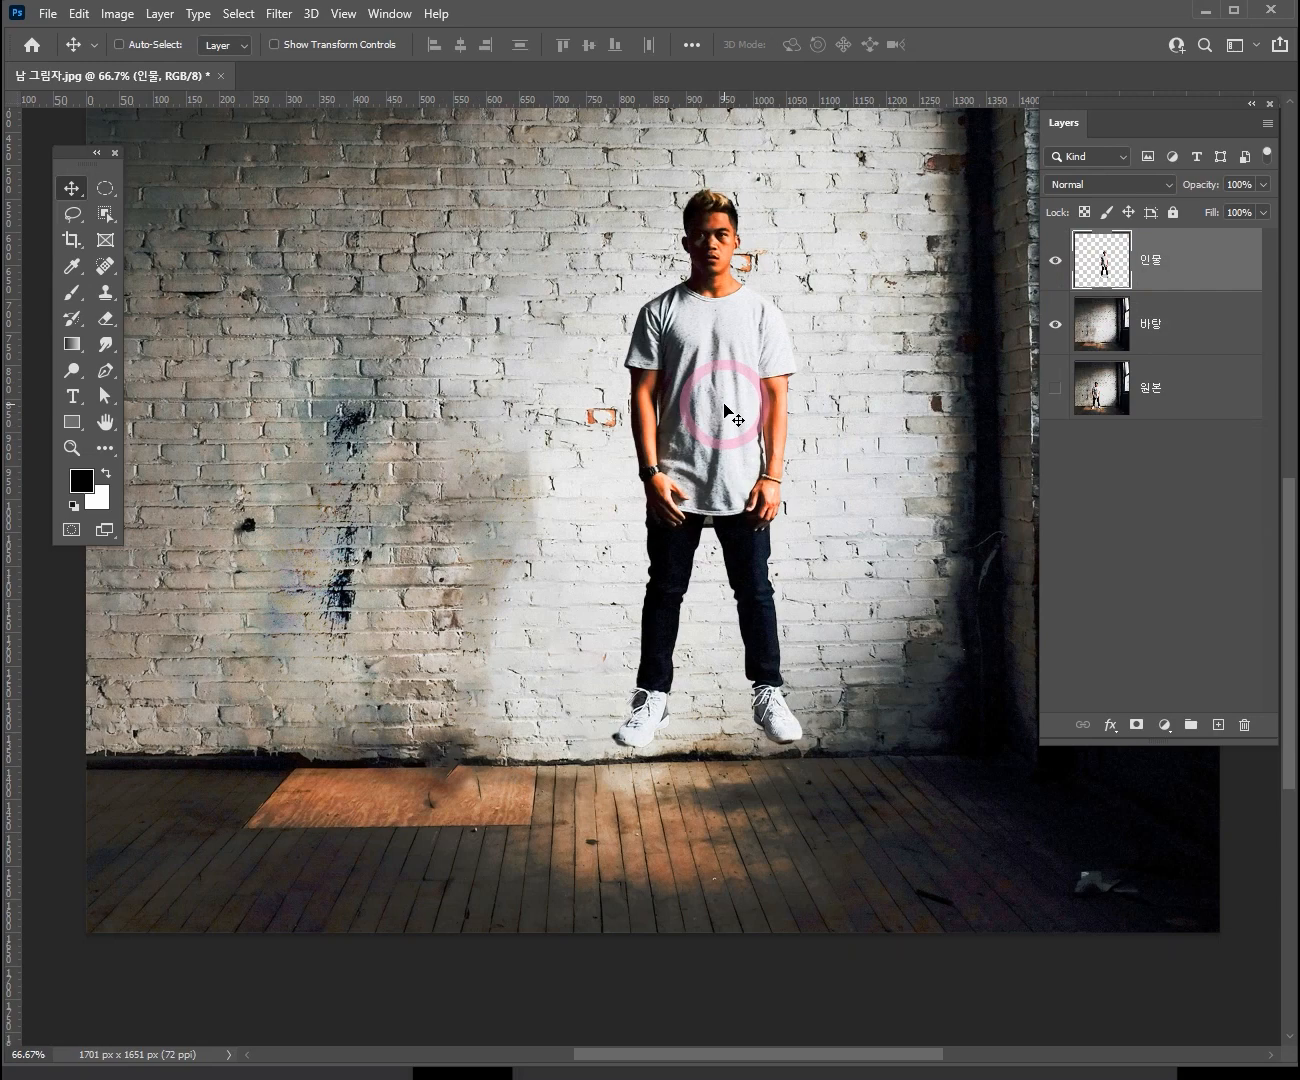
key("ctrl+z")
left_click_drag(531, 483, 588, 480)
key("ctrl+z")
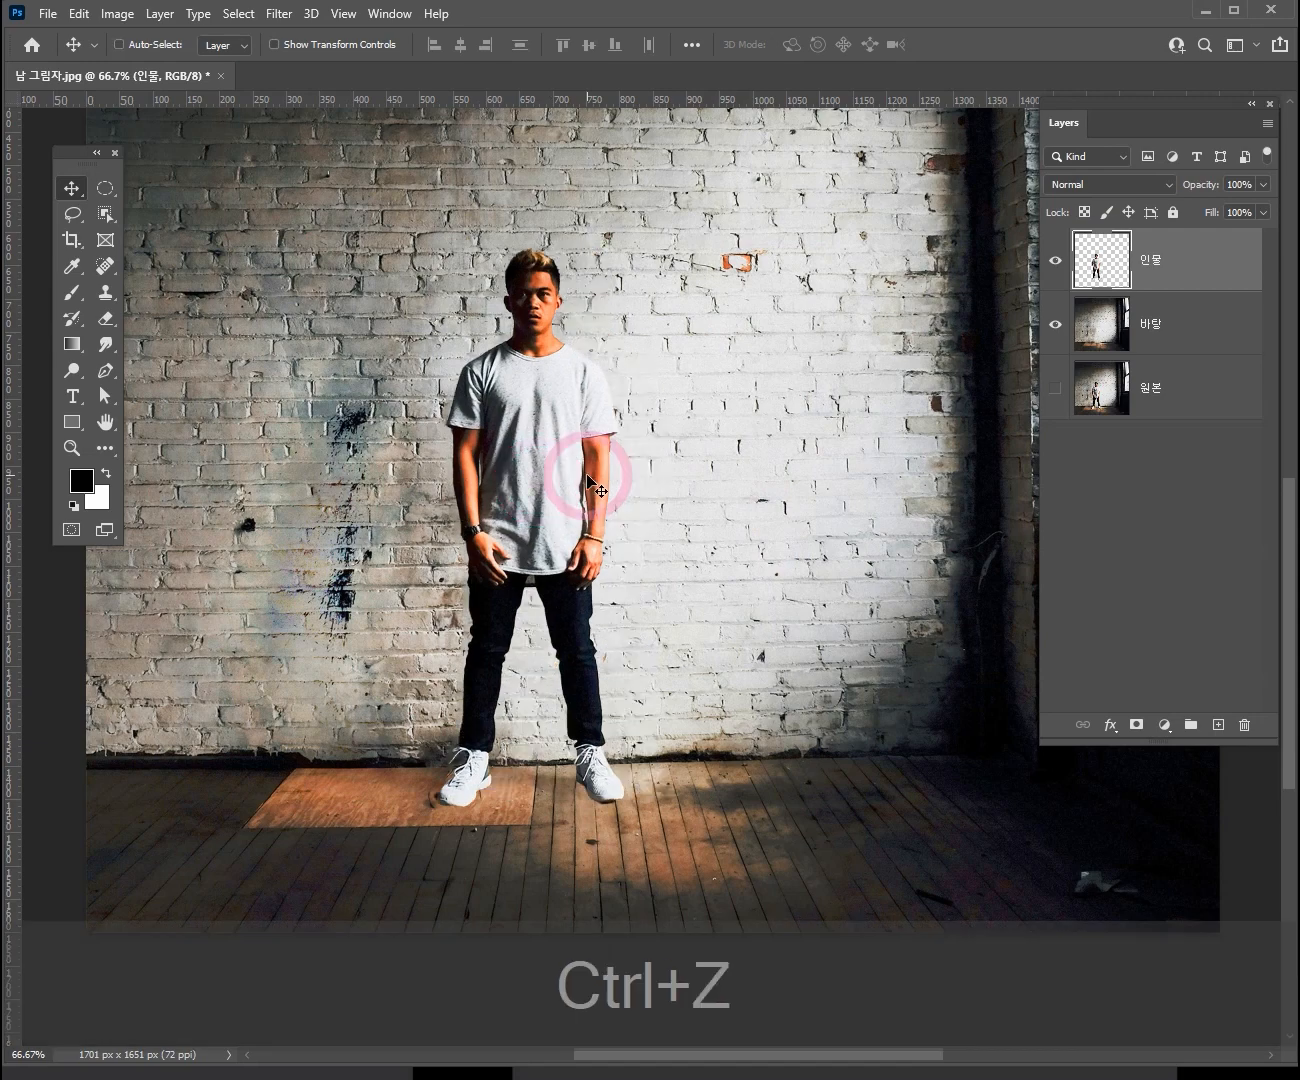
- Load the man's outline from the 인물 layer as a selection and add a new empty layer above 바탕
key("ctrl")
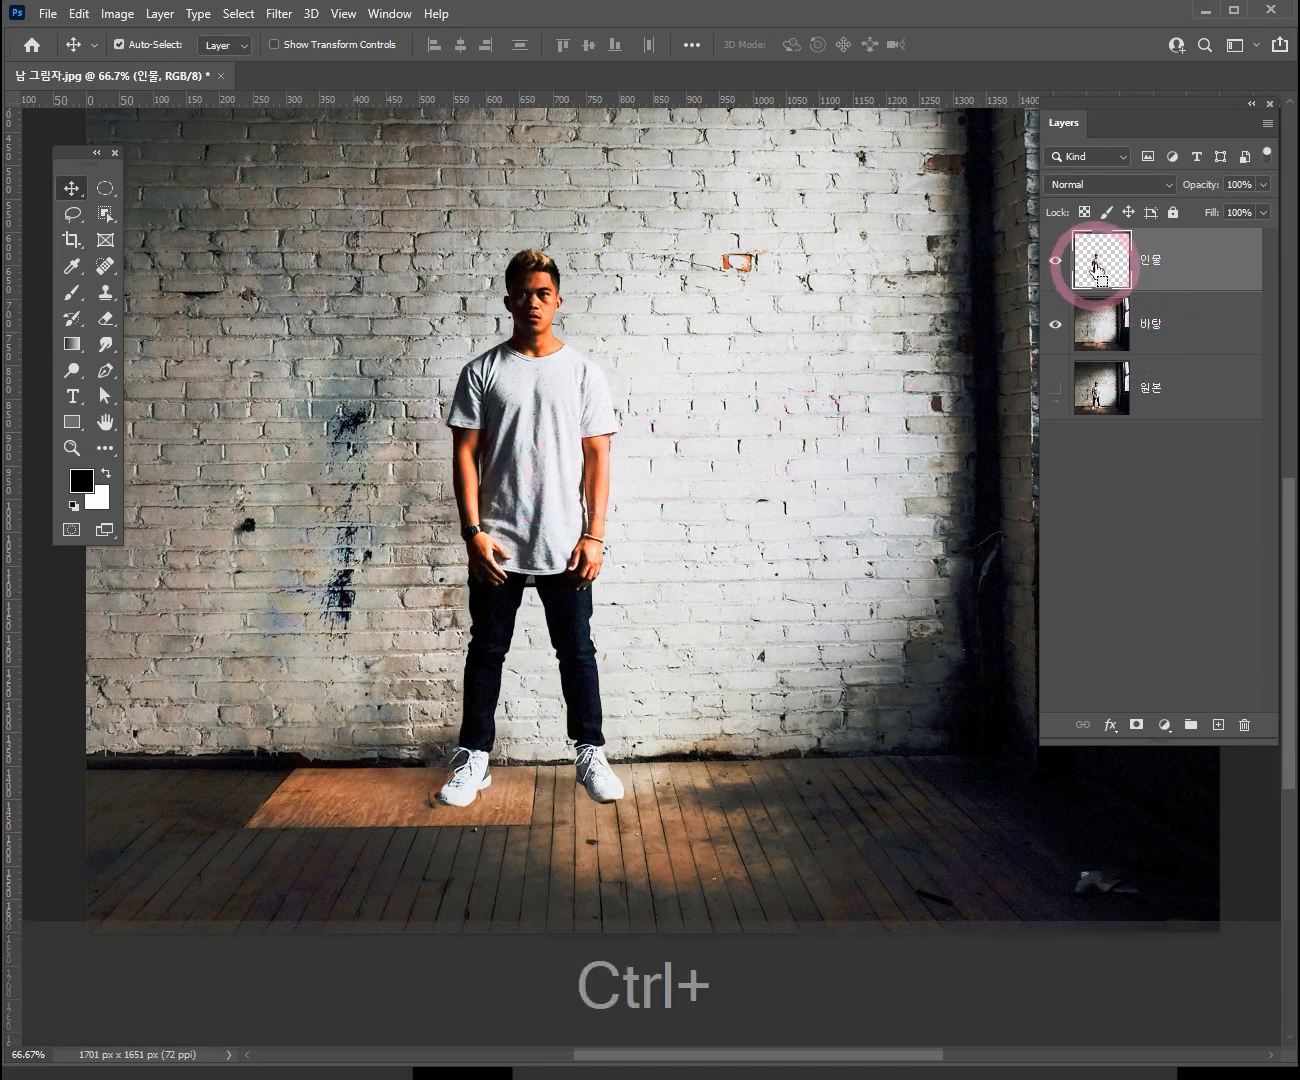
left_click(1095, 268, "ctrl")
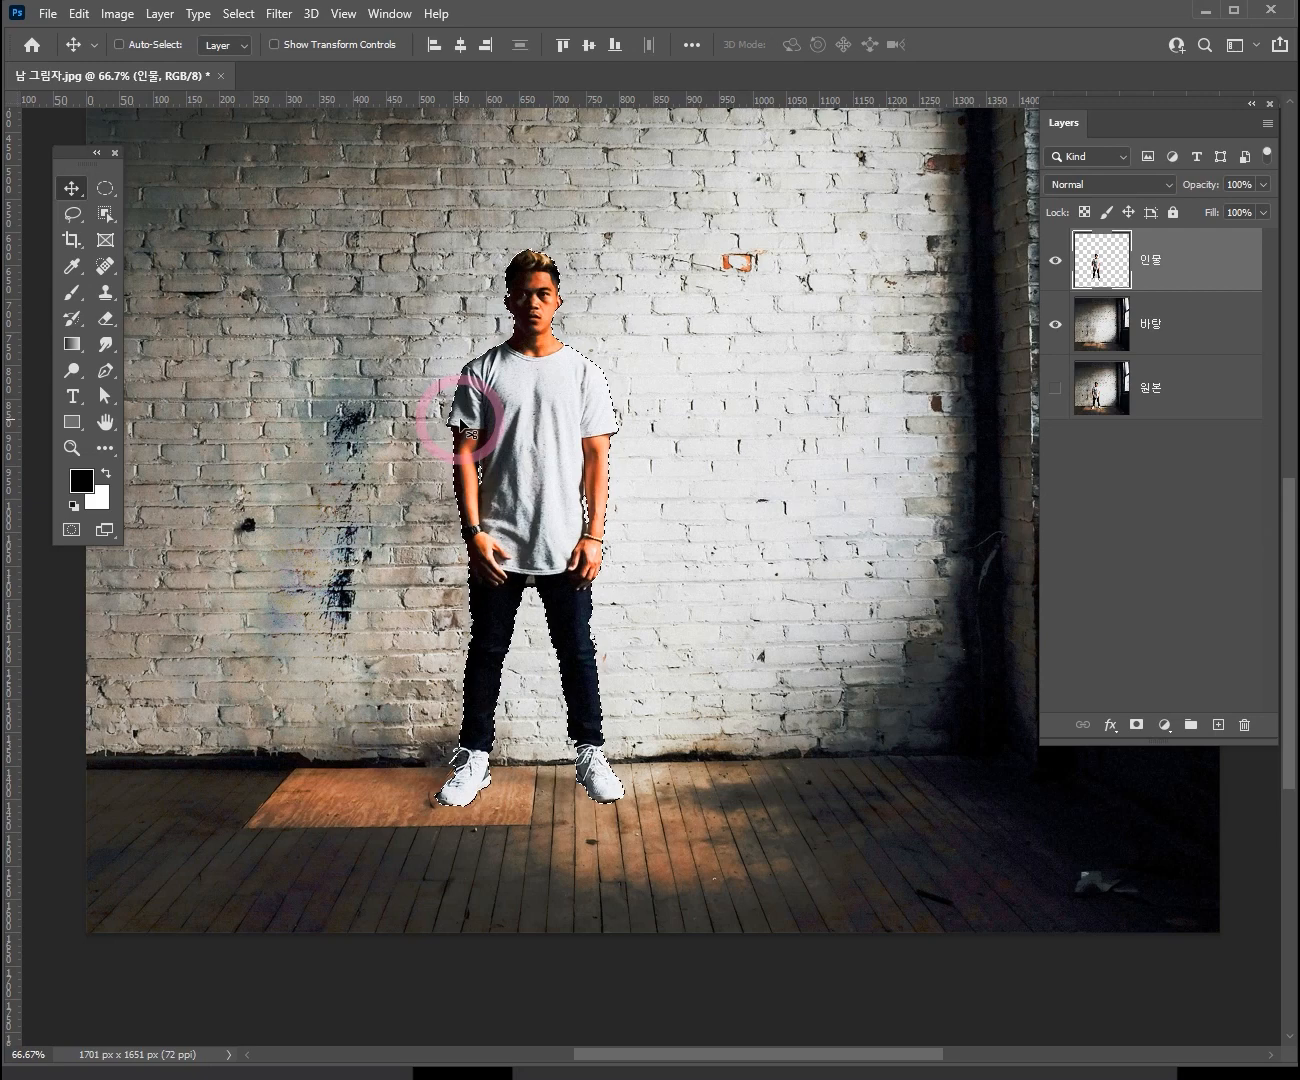
left_click(1215, 328)
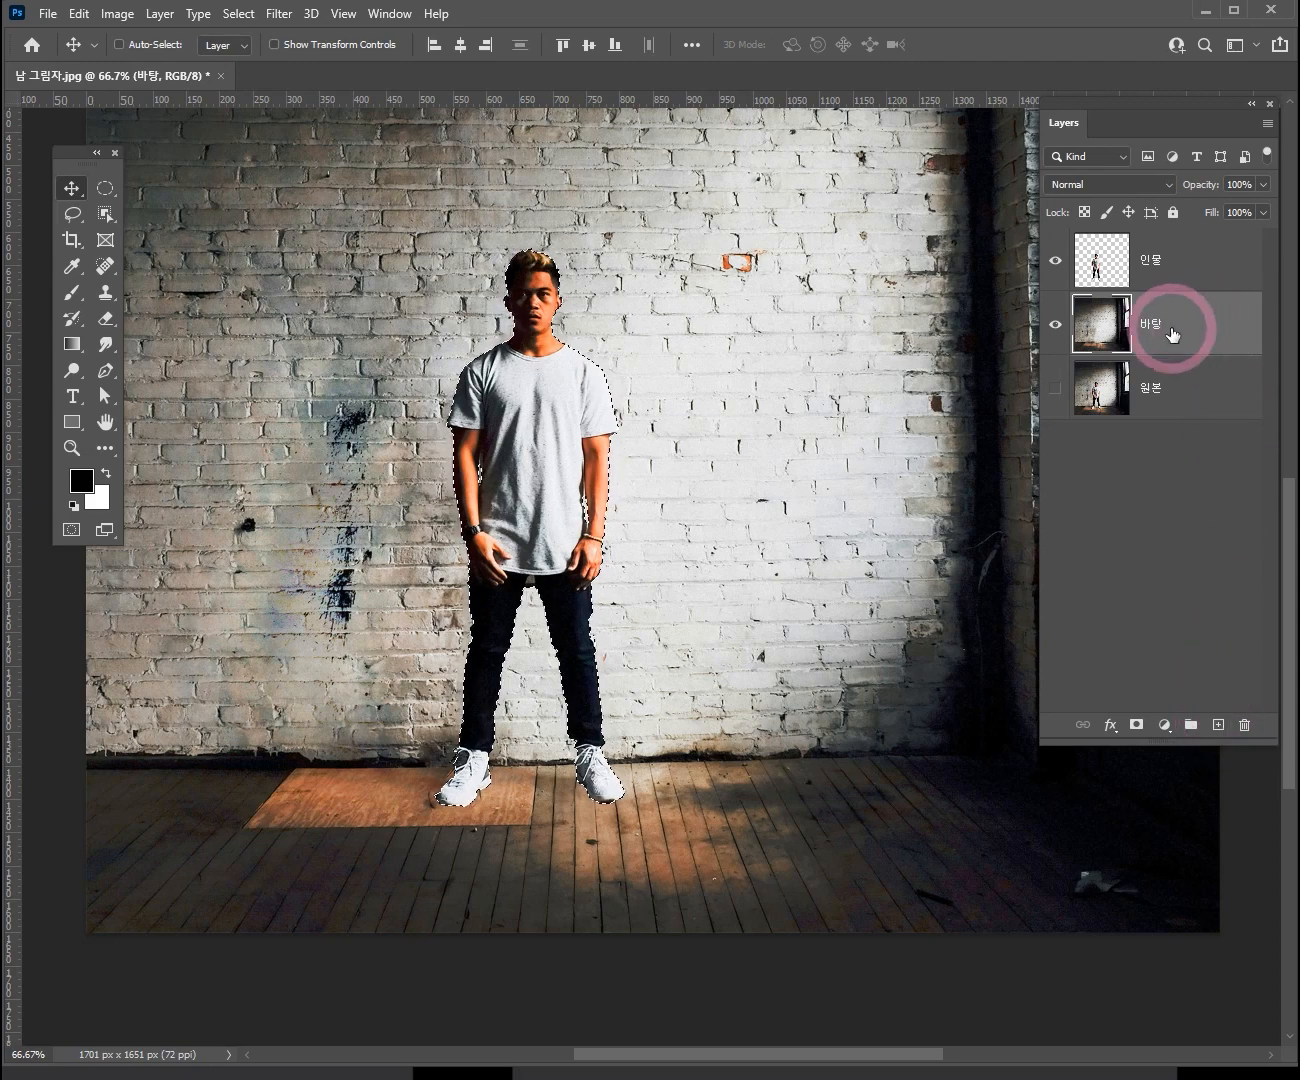
left_click(1215, 726)
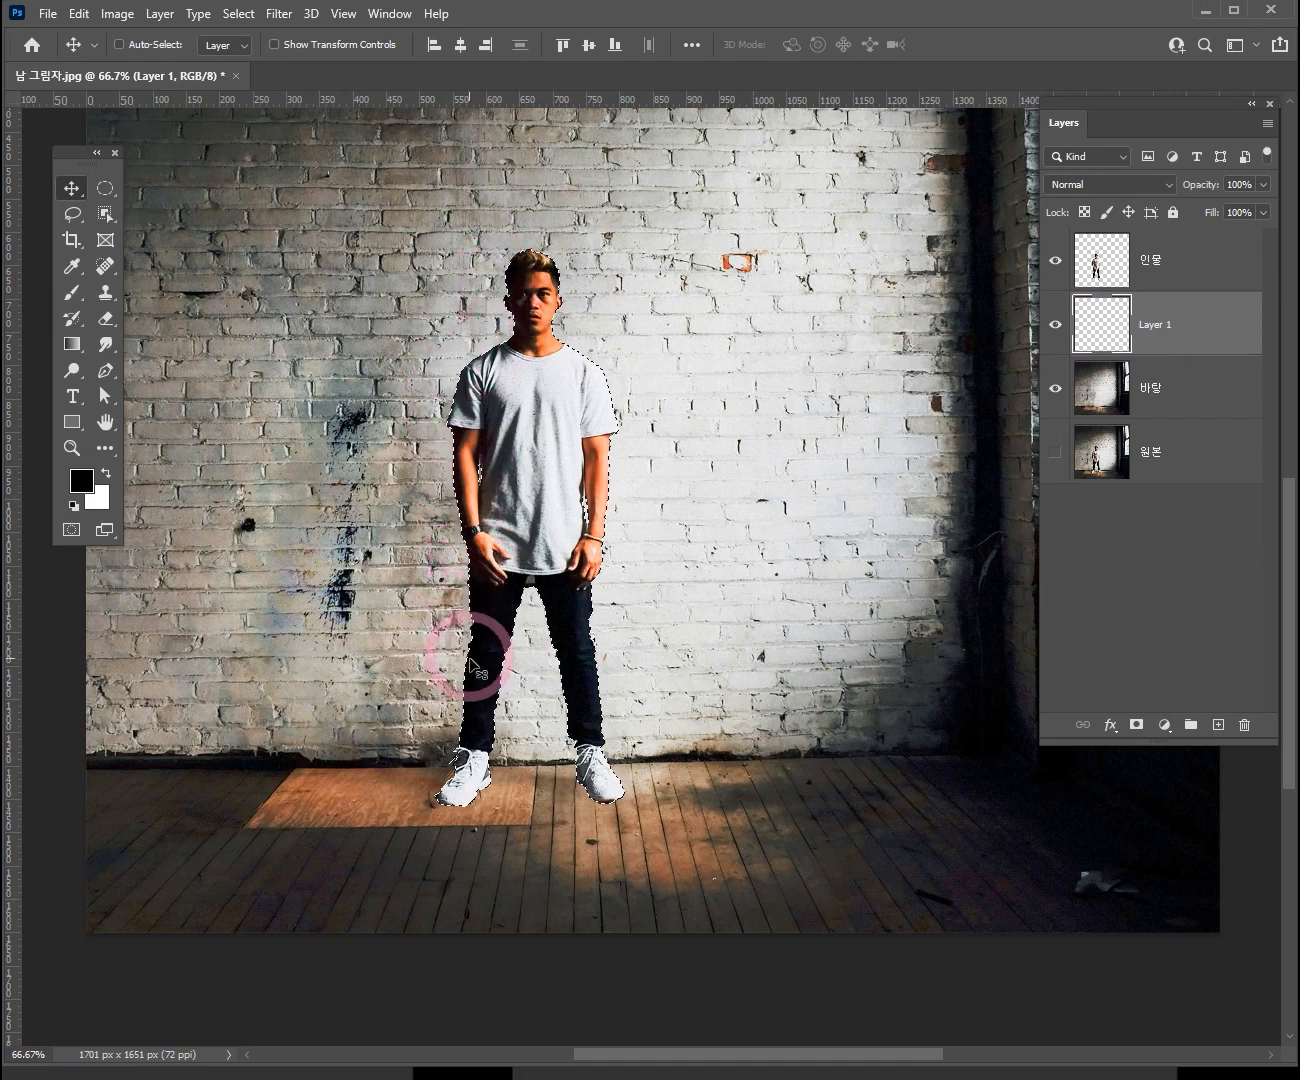
- Hide the 인물 layer, fill the man-shaped selection with the black foreground color on the new layer, and deselect
left_click(1057, 263)
key("ctrl+space")
left_click(575, 432, "ctrl")
left_click(575, 432, "ctrl")
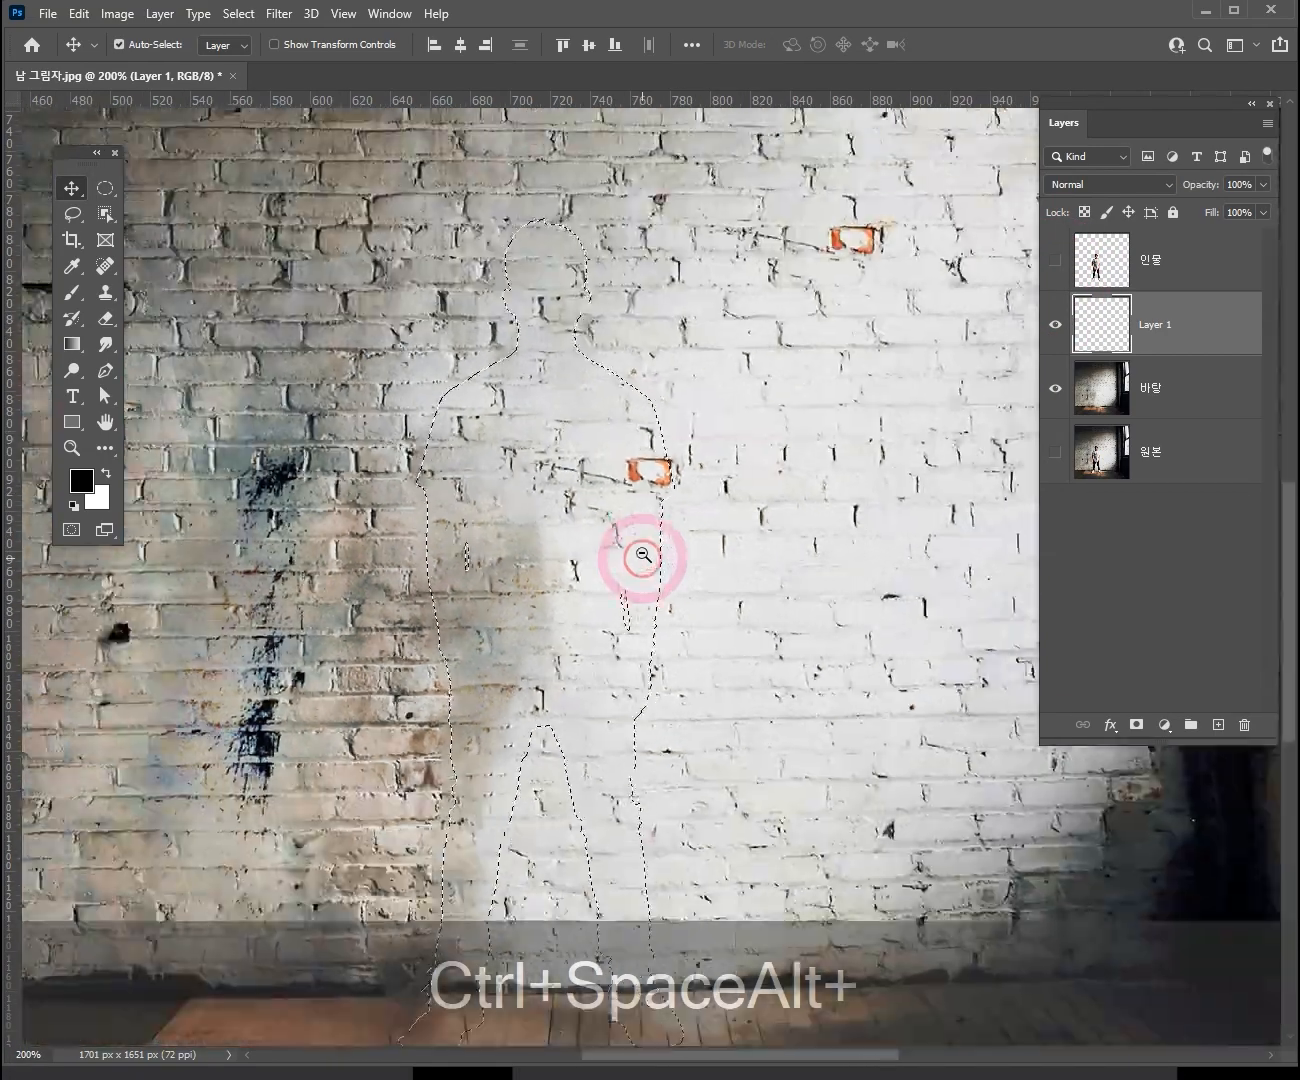
left_click(641, 559, "ctrl+alt")
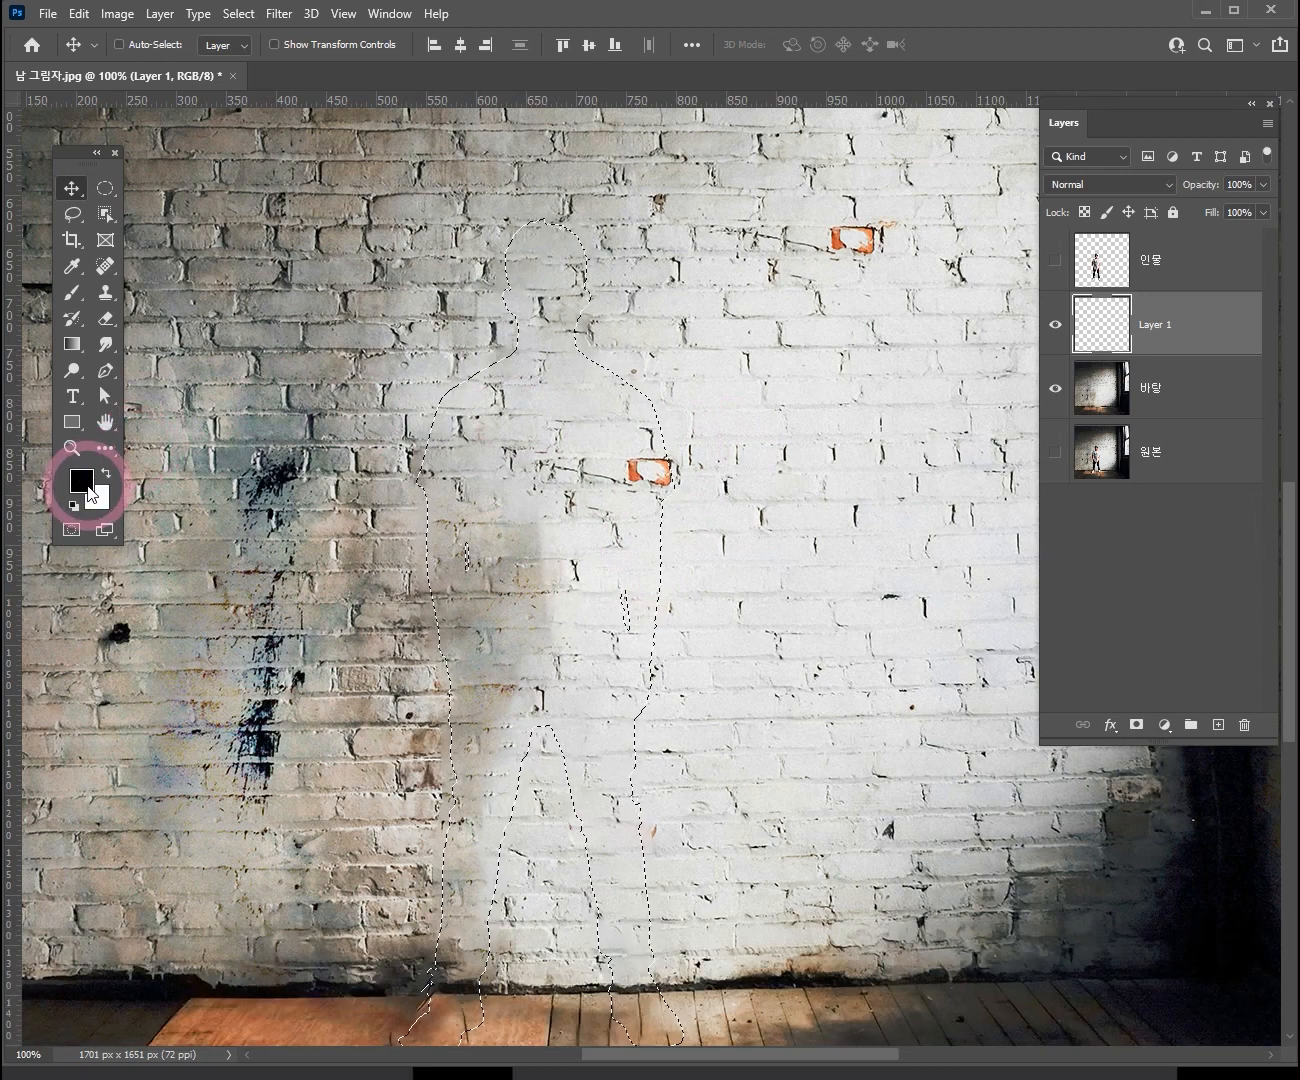
key("alt")
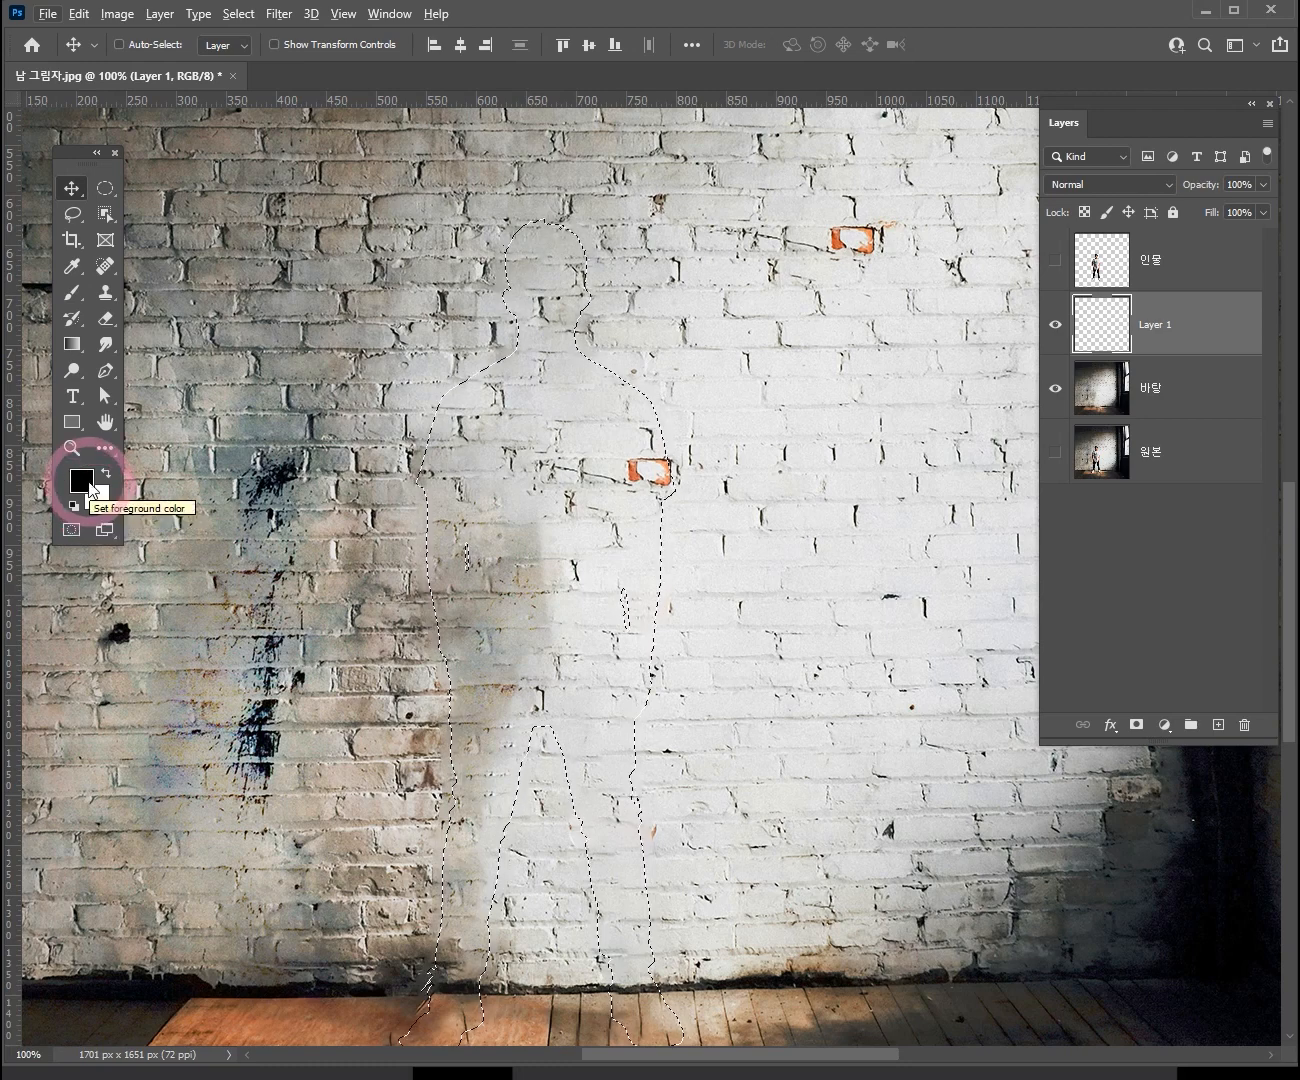
key("alt")
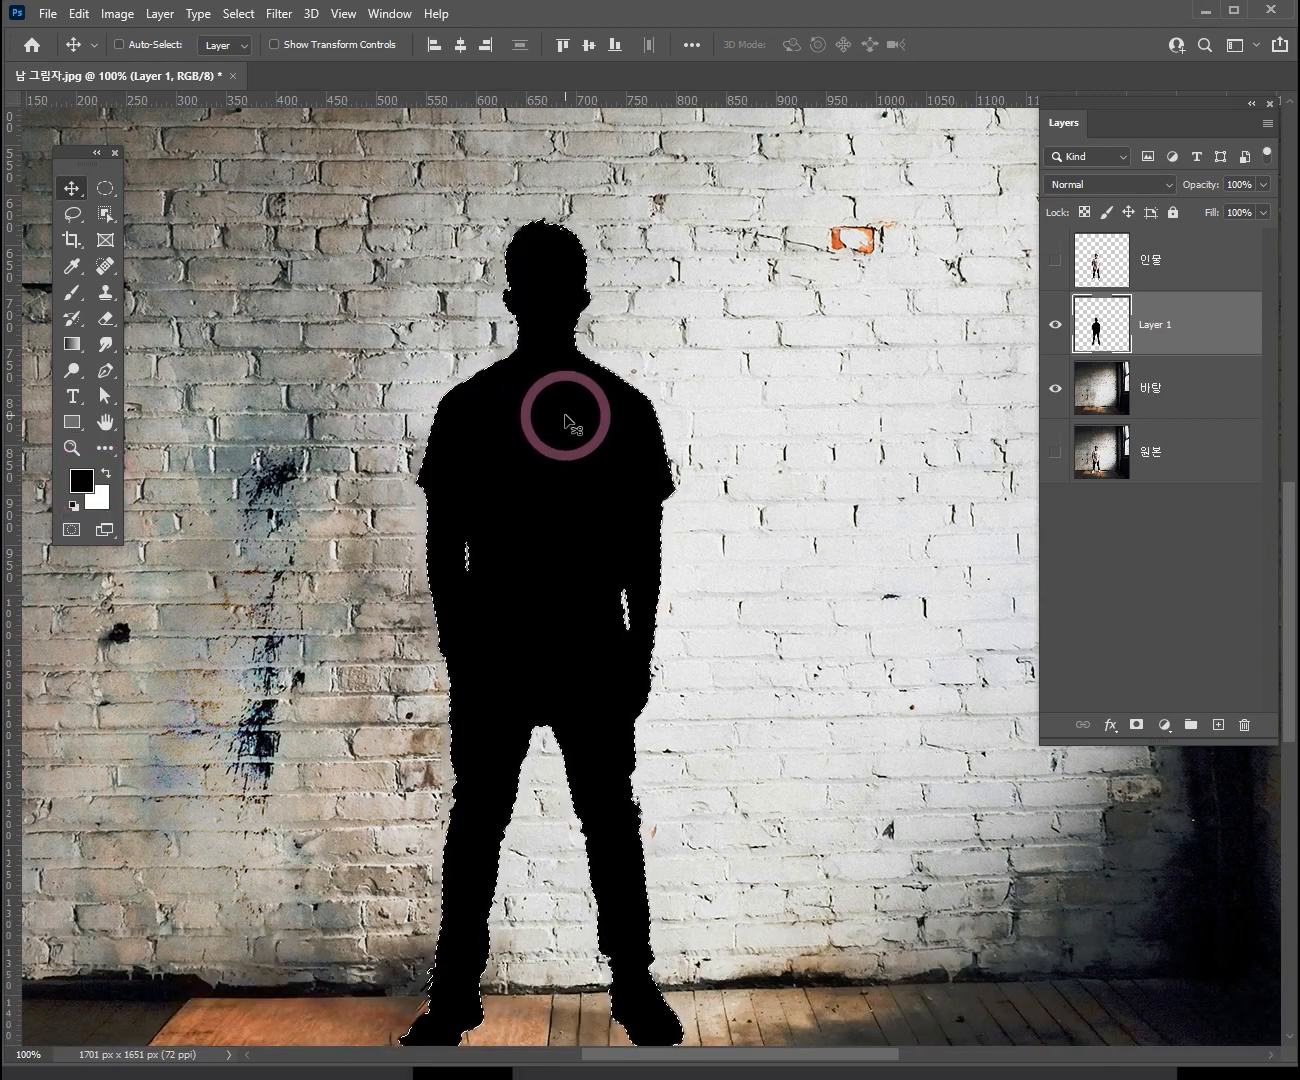
key("ctrl+d")
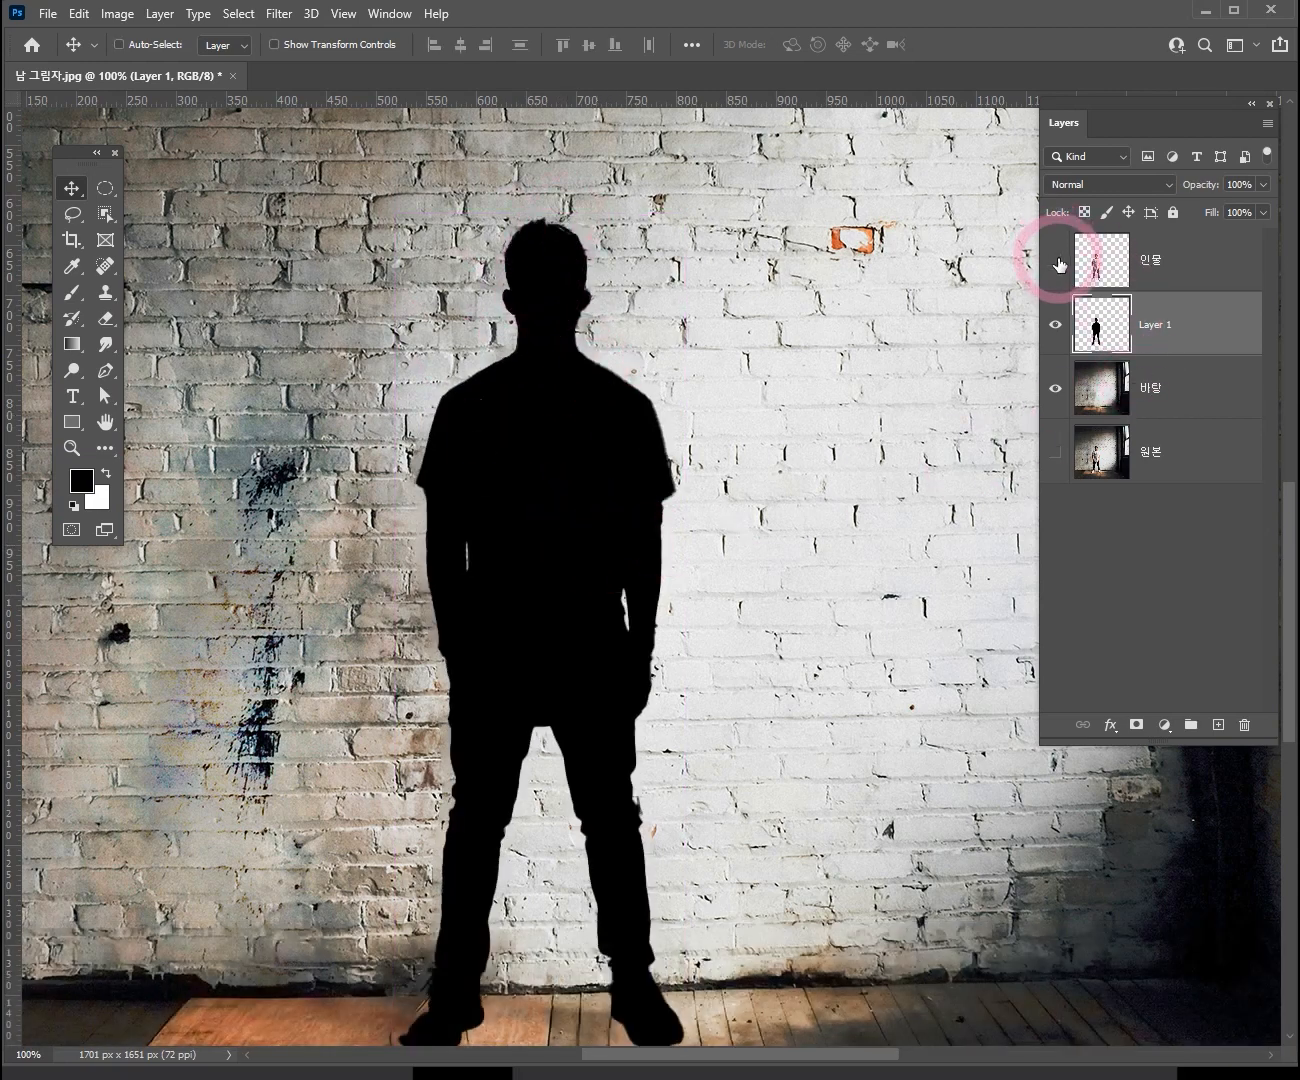
- Show the 인물 layer, clear any selection, and move the man about 250 px right and 76 px up from the silhouette
left_click(1126, 280, "ctrl")
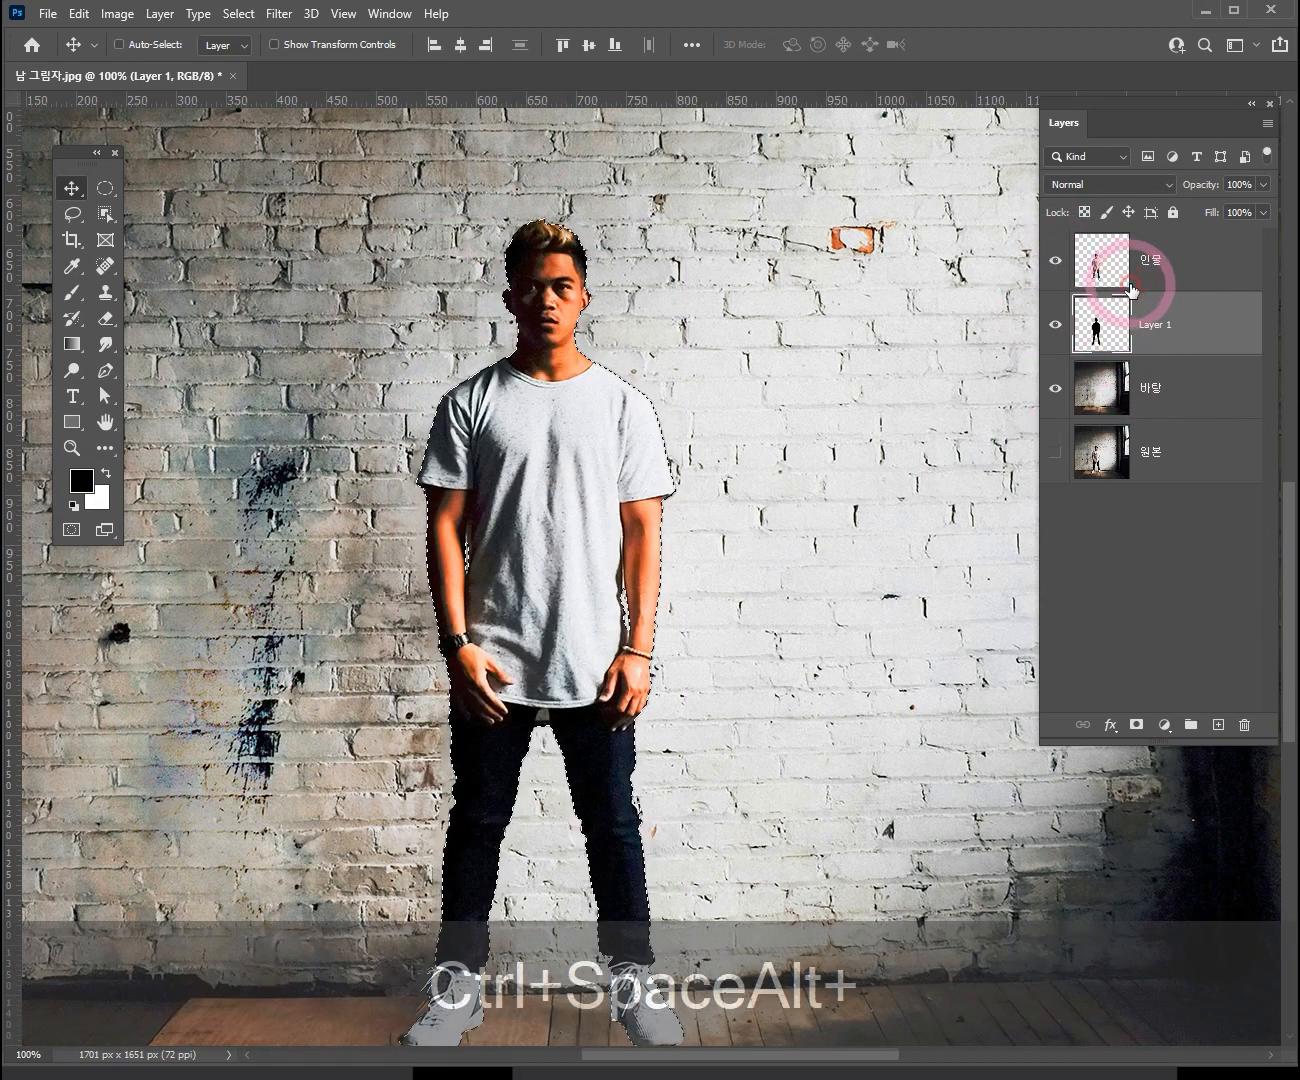
left_click(1165, 261)
key("ctrl+d")
left_click_drag(613, 470, 560, 397)
left_click(71, 188)
left_click_drag(513, 345, 762, 270)
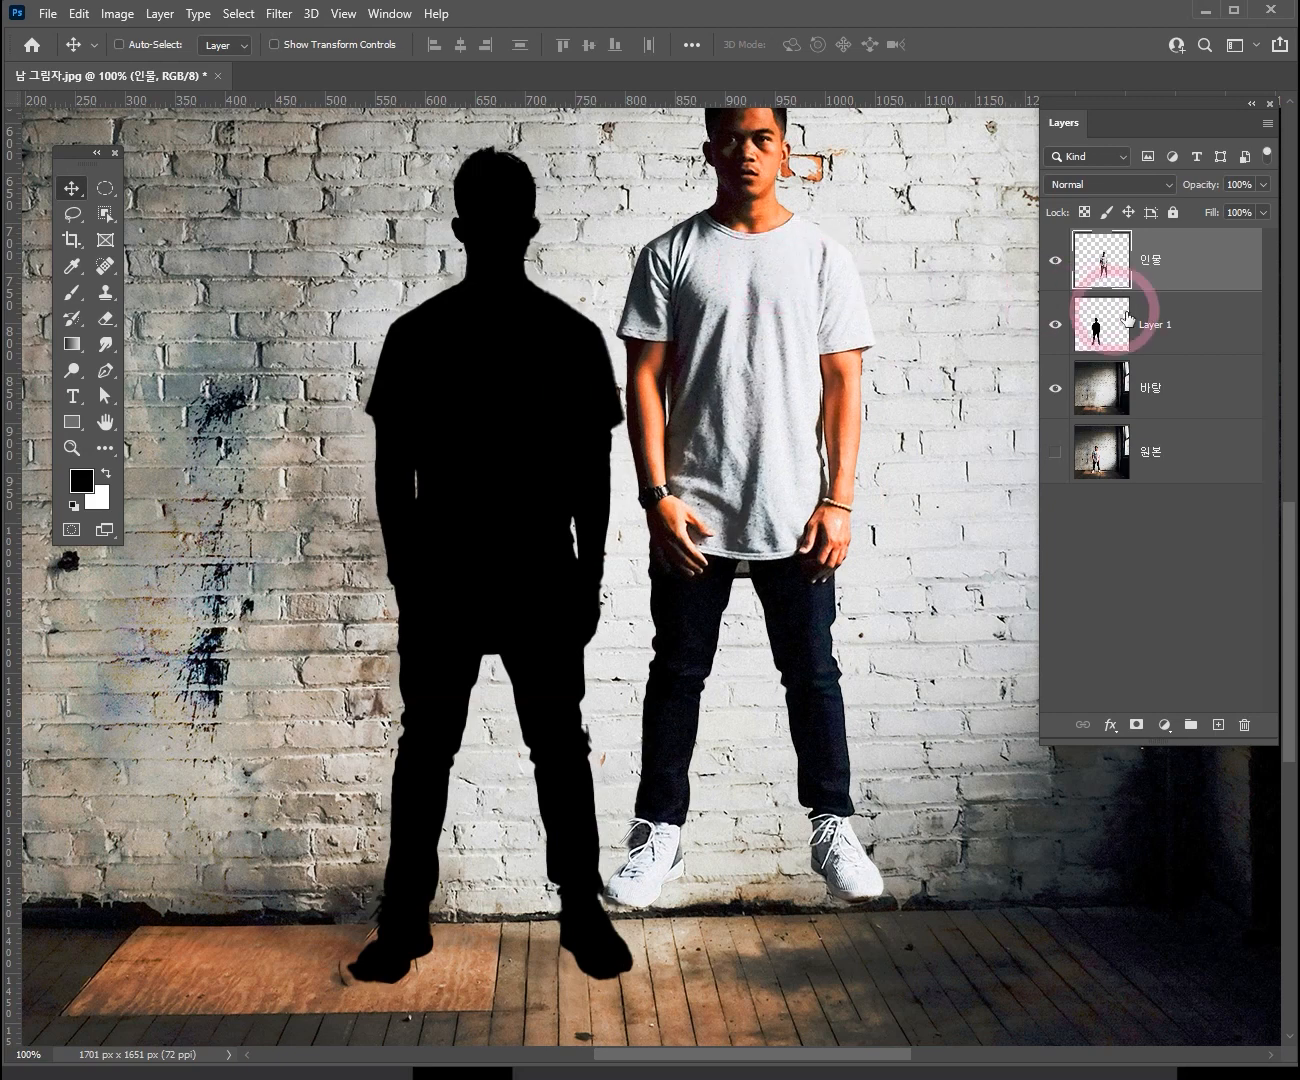
- Rename the black silhouette layer as 그림자1
left_click(1153, 328)
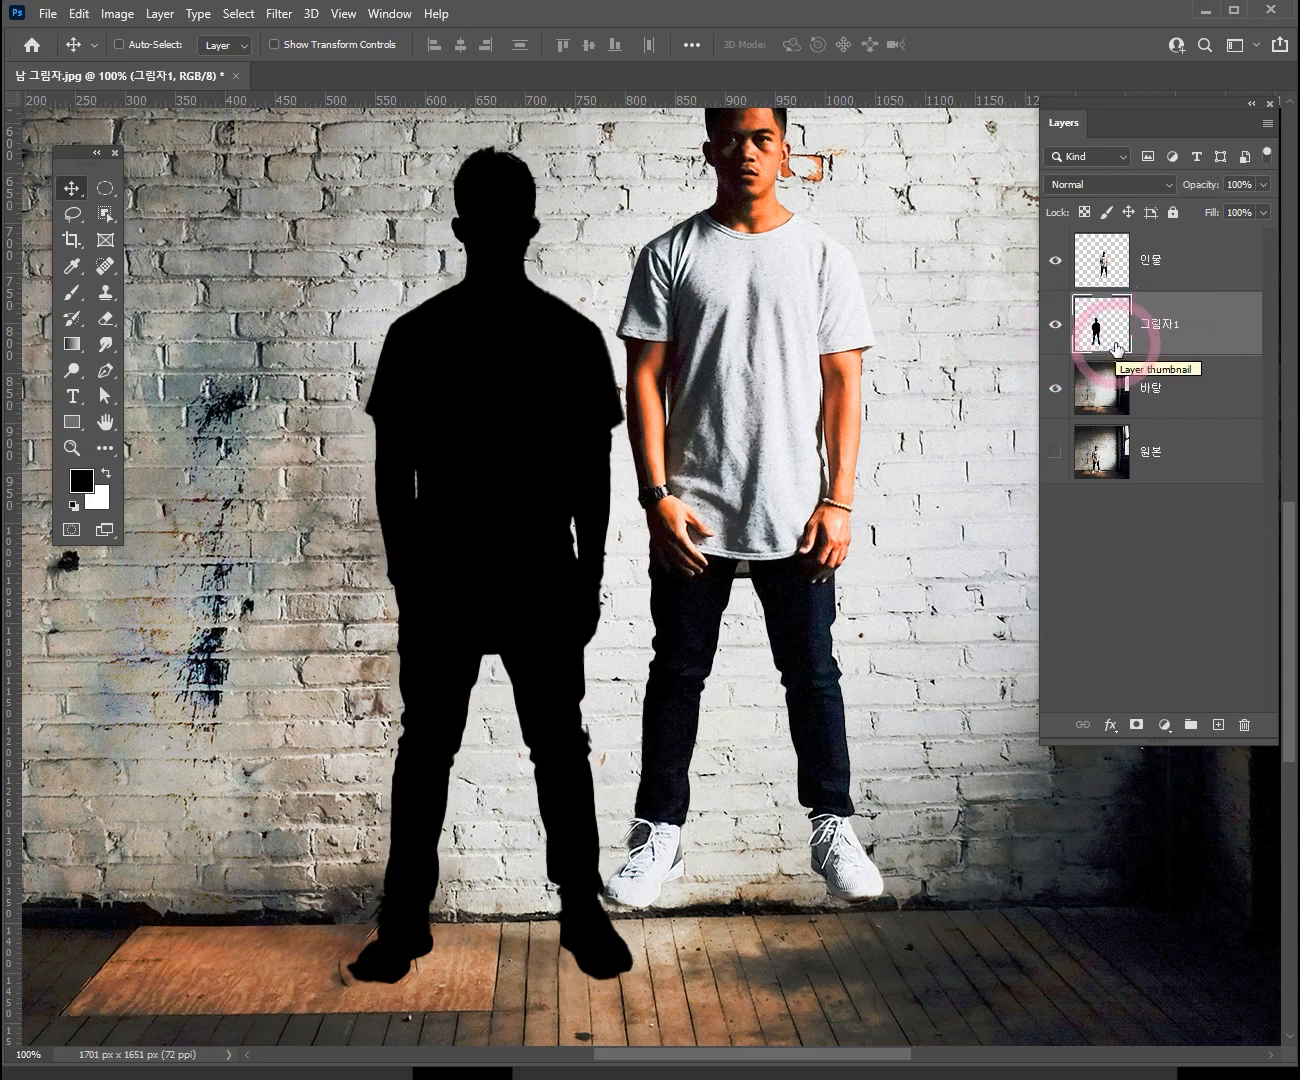
- Test moving the 그림자1, 바탕 and 인물 layers independently, and undo all of these moves
left_click_drag(508, 444, 606, 378)
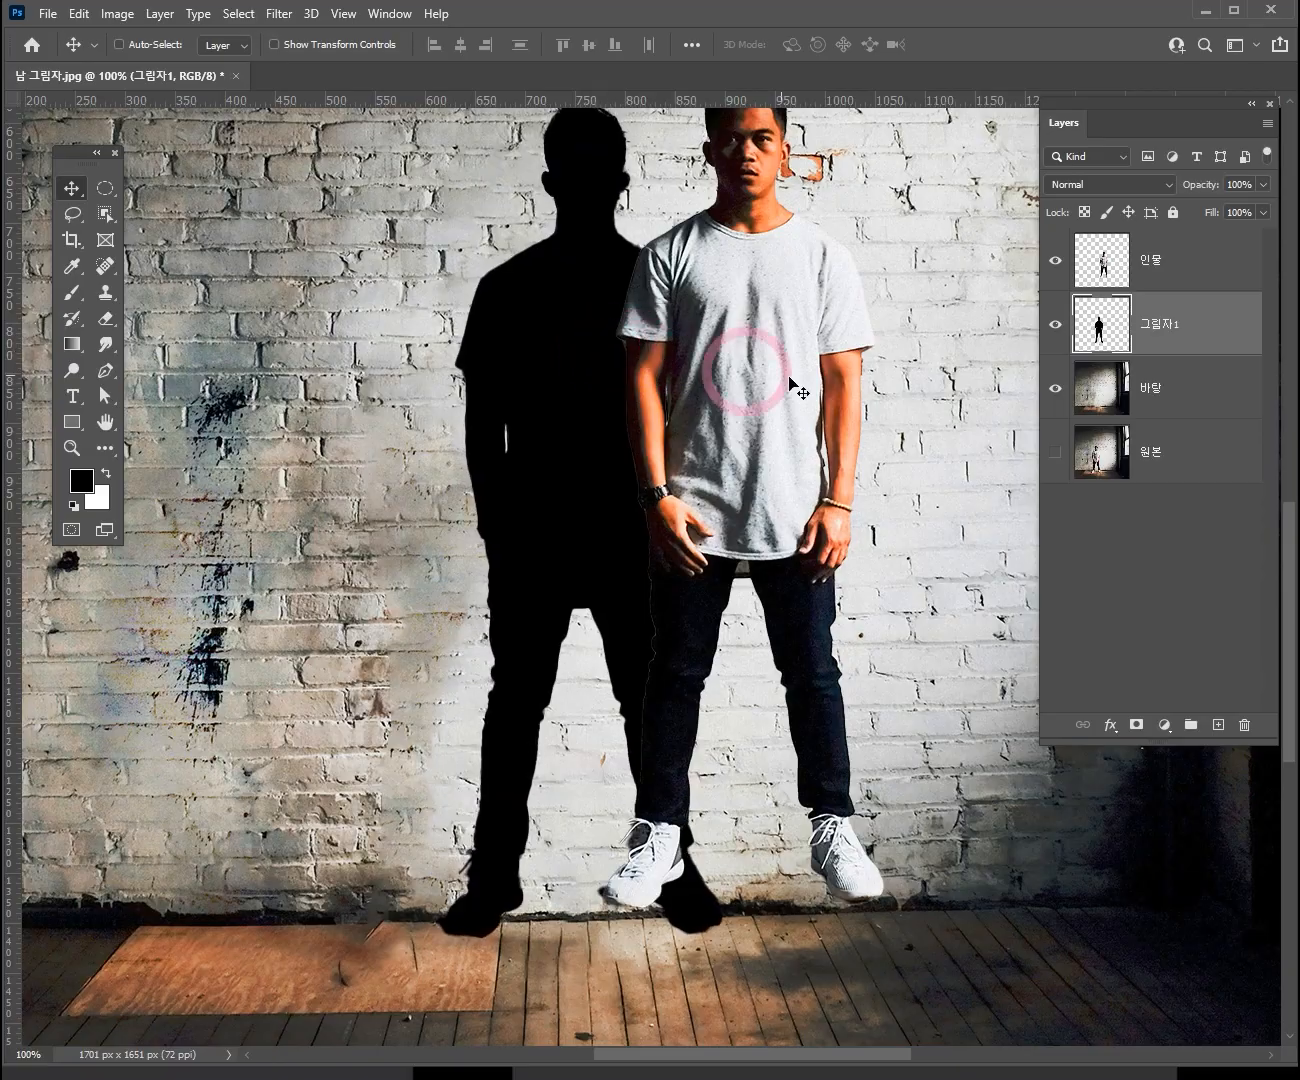
left_click(1190, 393)
left_click_drag(342, 371, 285, 622)
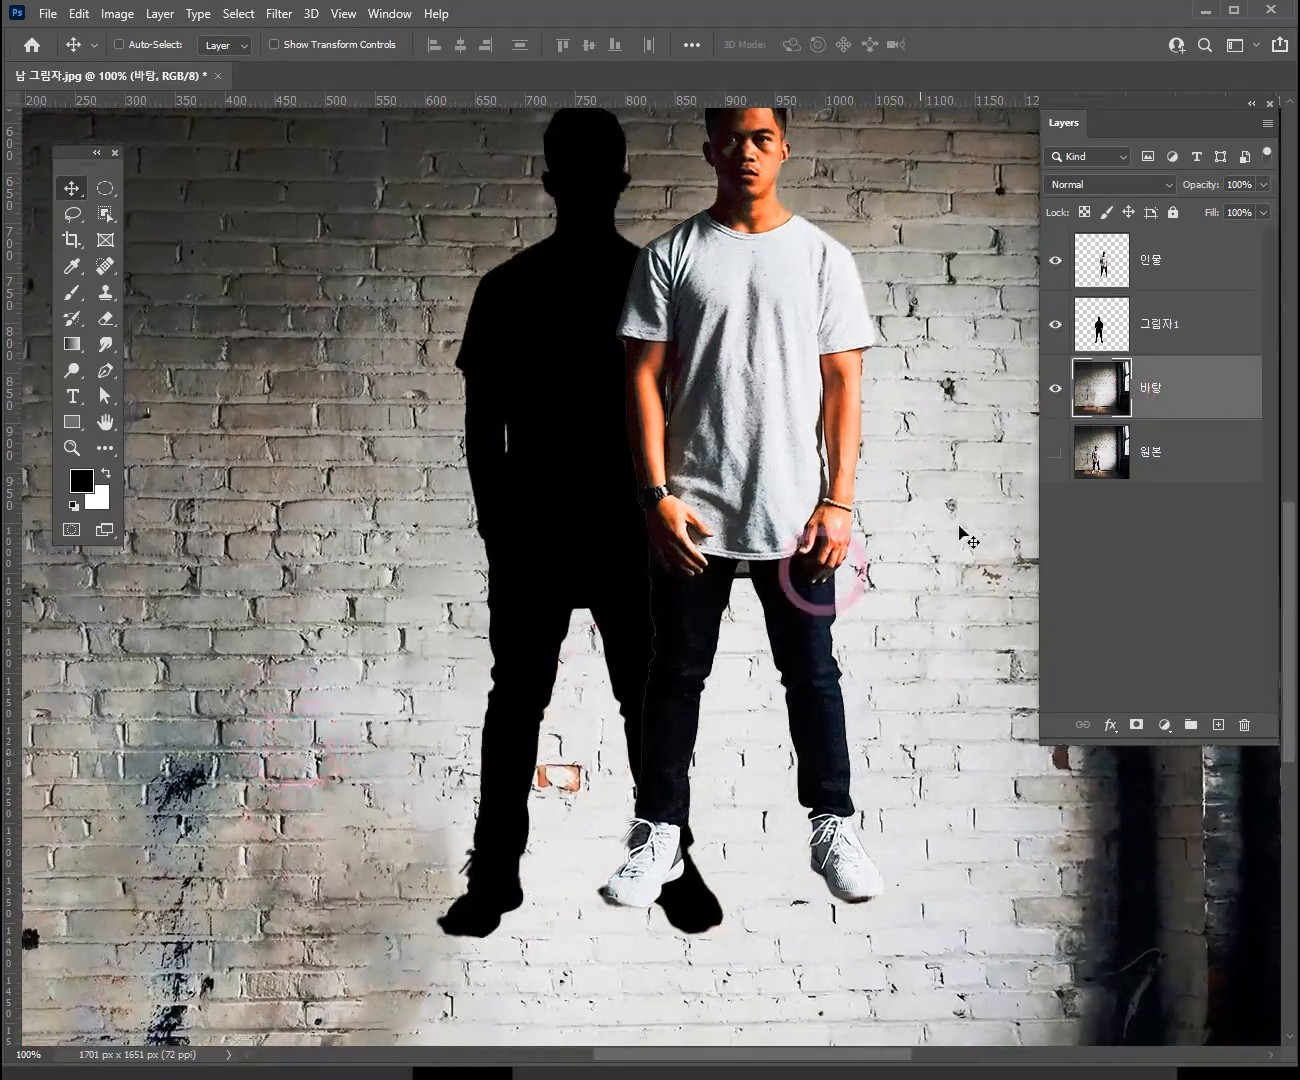
left_click(1205, 323)
left_click_drag(500, 437, 389, 623)
left_click(1185, 262)
left_click_drag(696, 392, 567, 631)
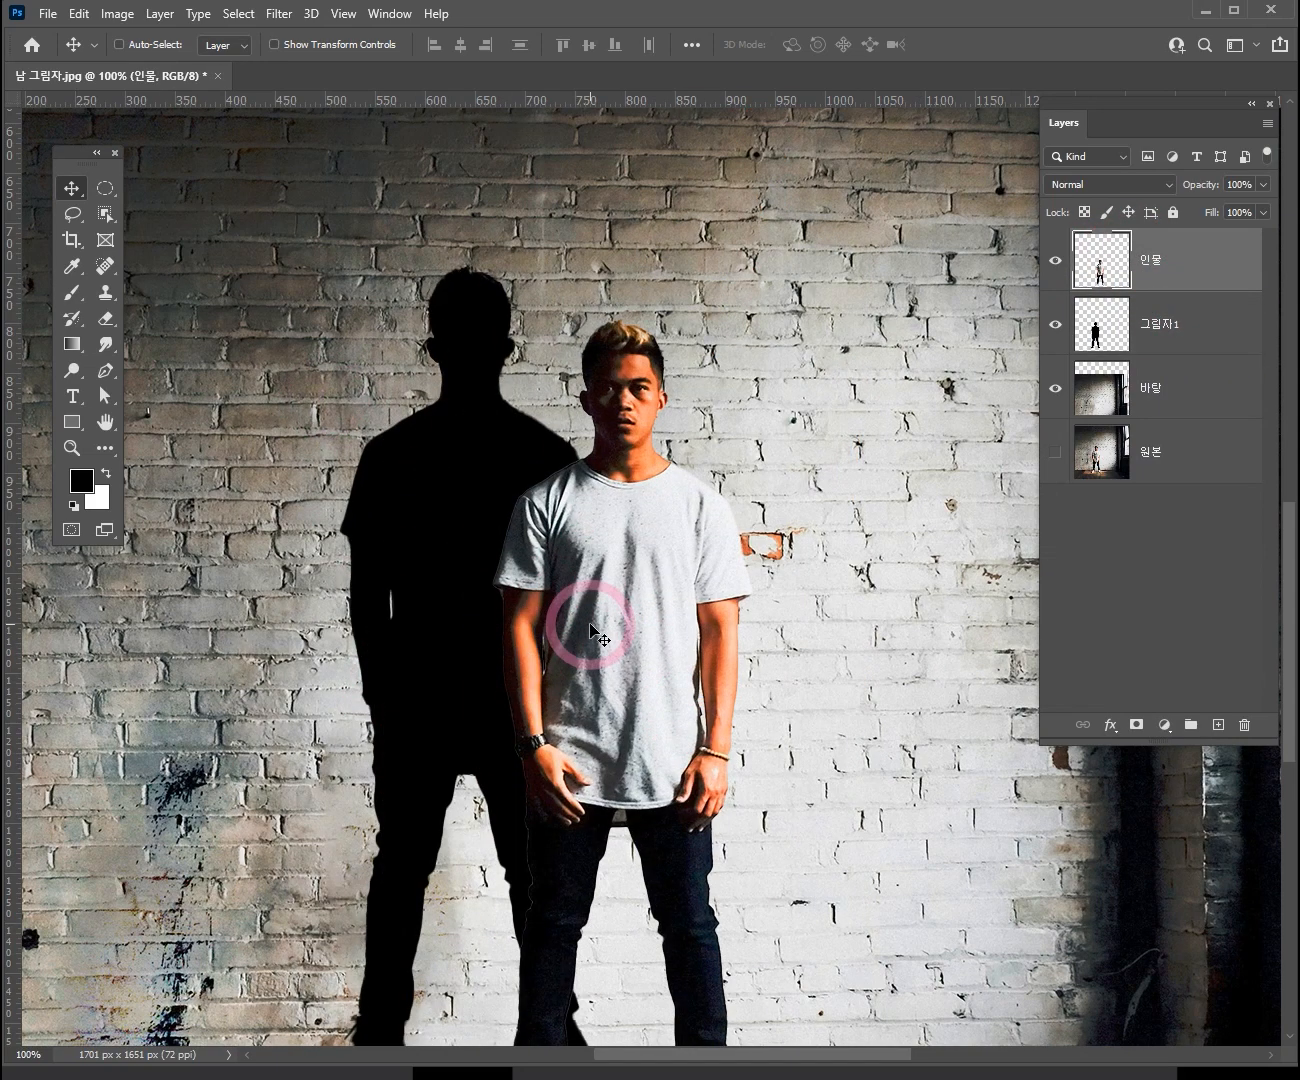
key("ctrl+z")
key("ctrl+z")
key("ctrl+z")
key("ctrl+z")
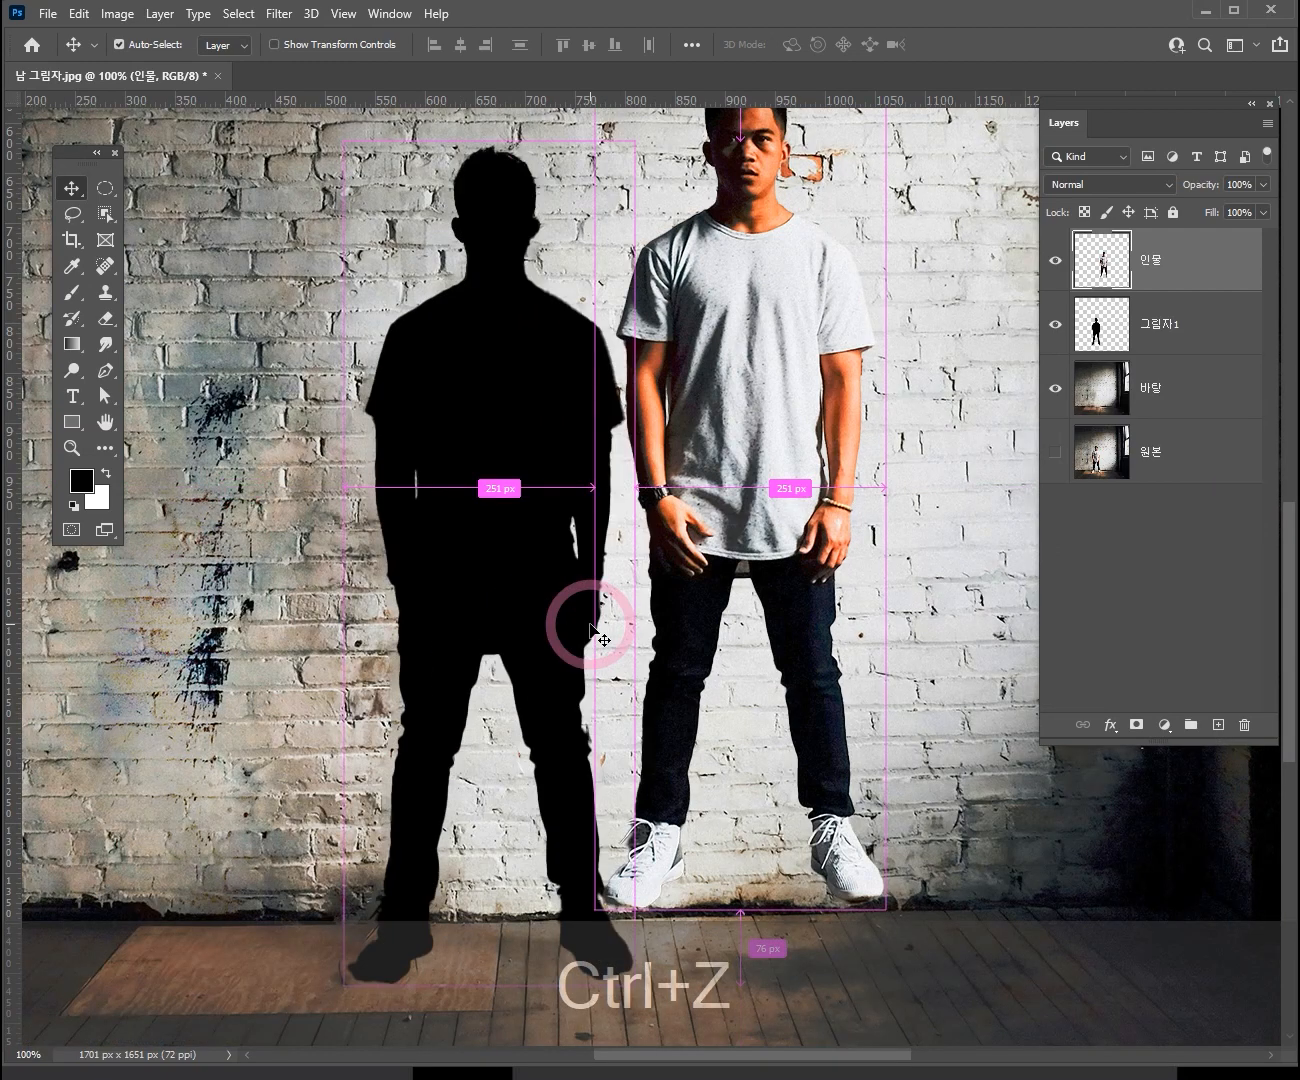
- Undo the man's move away from the silhouette and rename the silhouette layer as 그림자
key("ctrl+z")
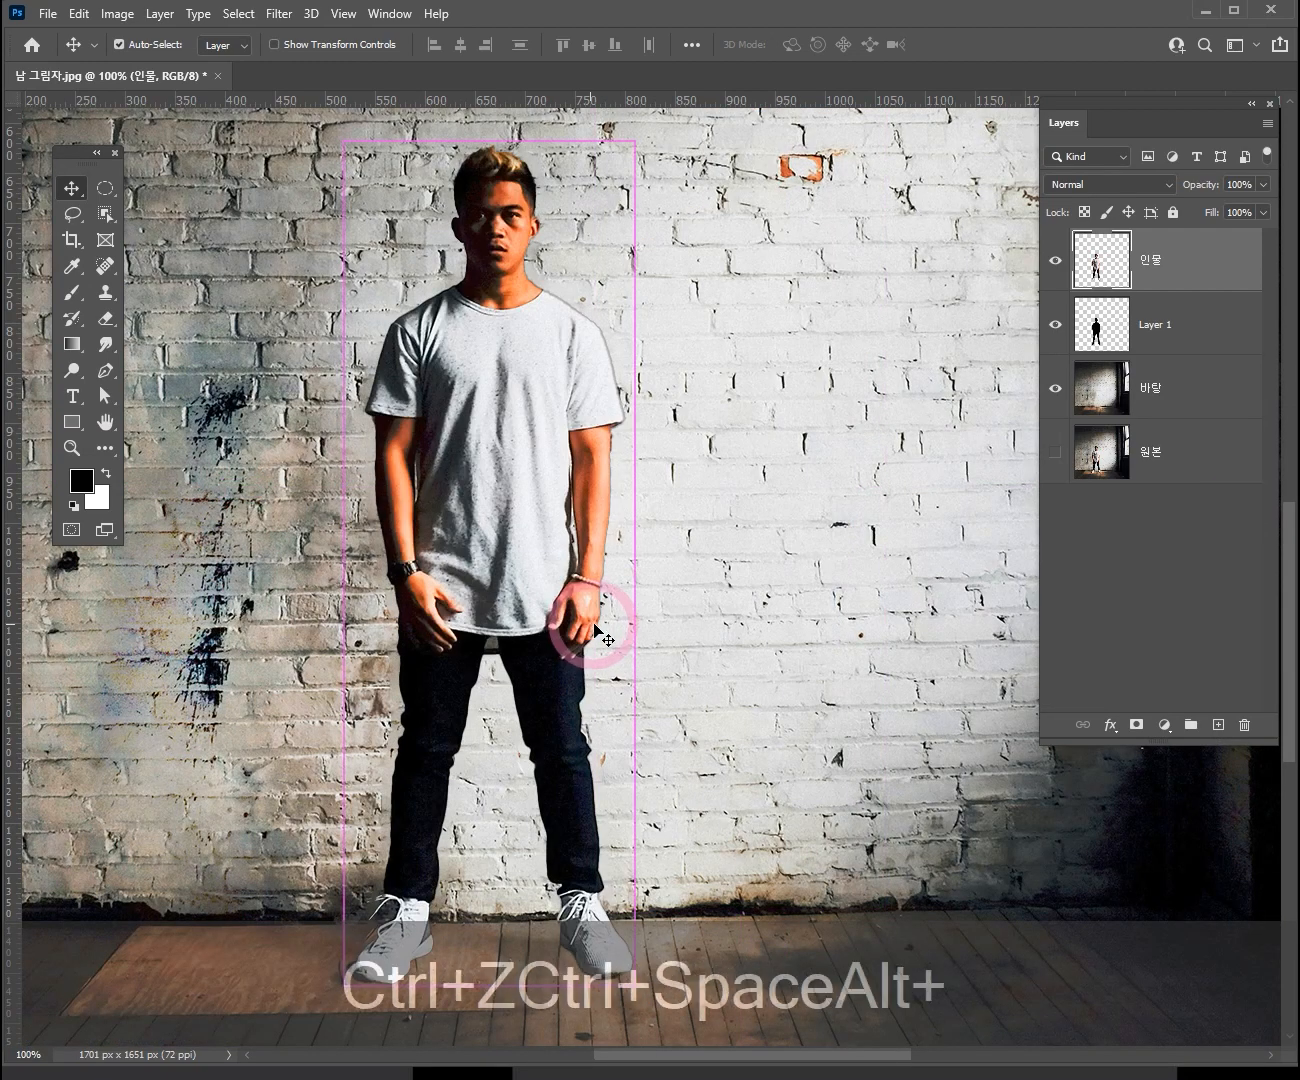
left_click(750, 561, "ctrl+alt")
double_click(1153, 323)
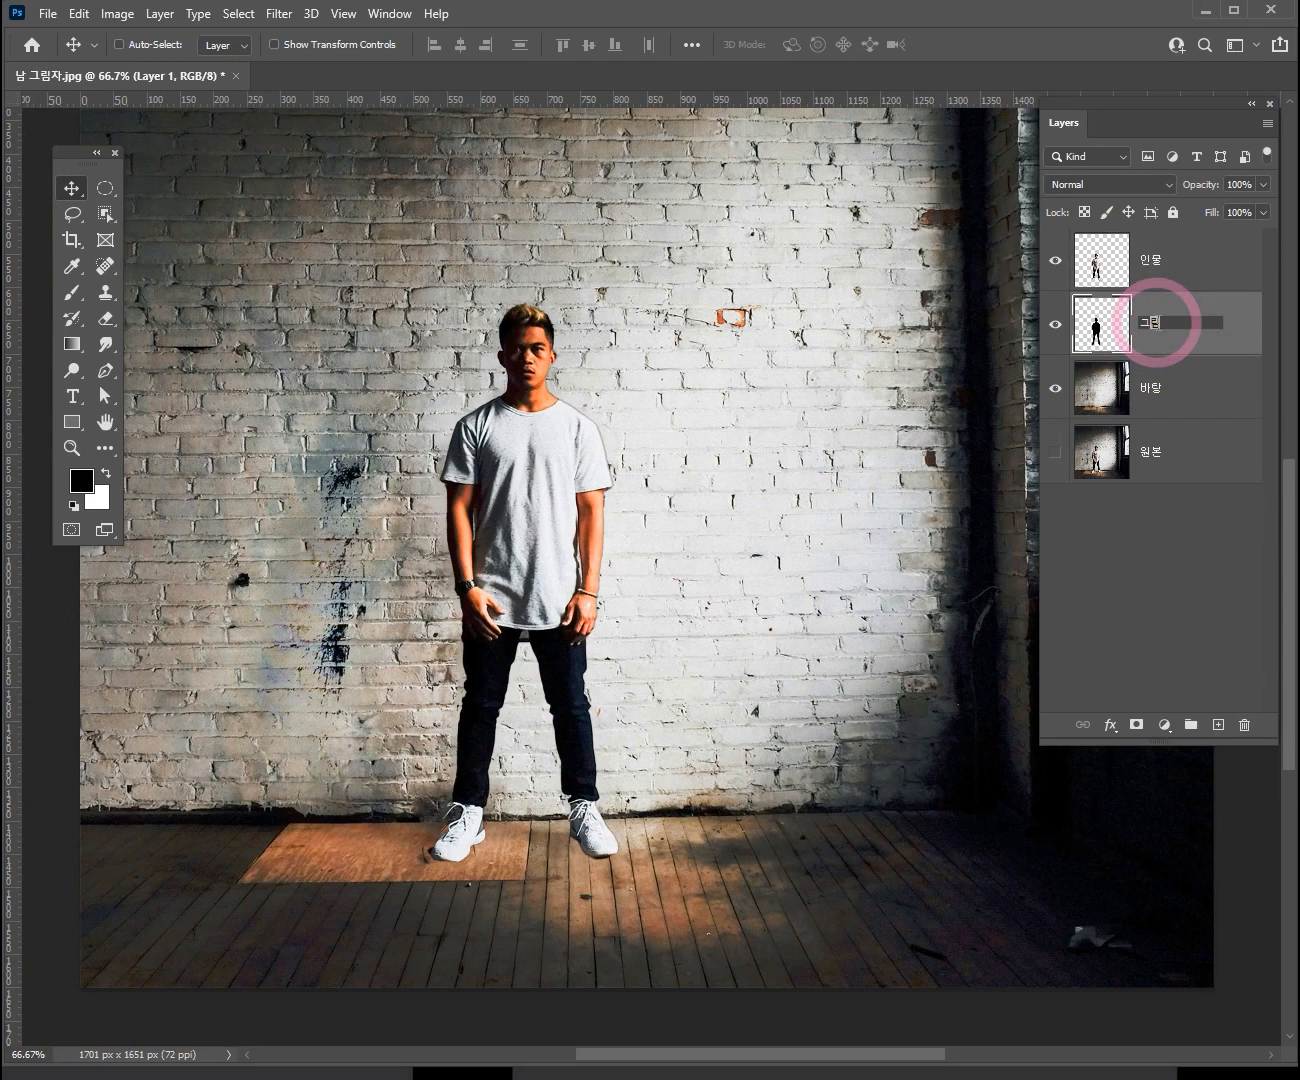
left_click(1130, 342)
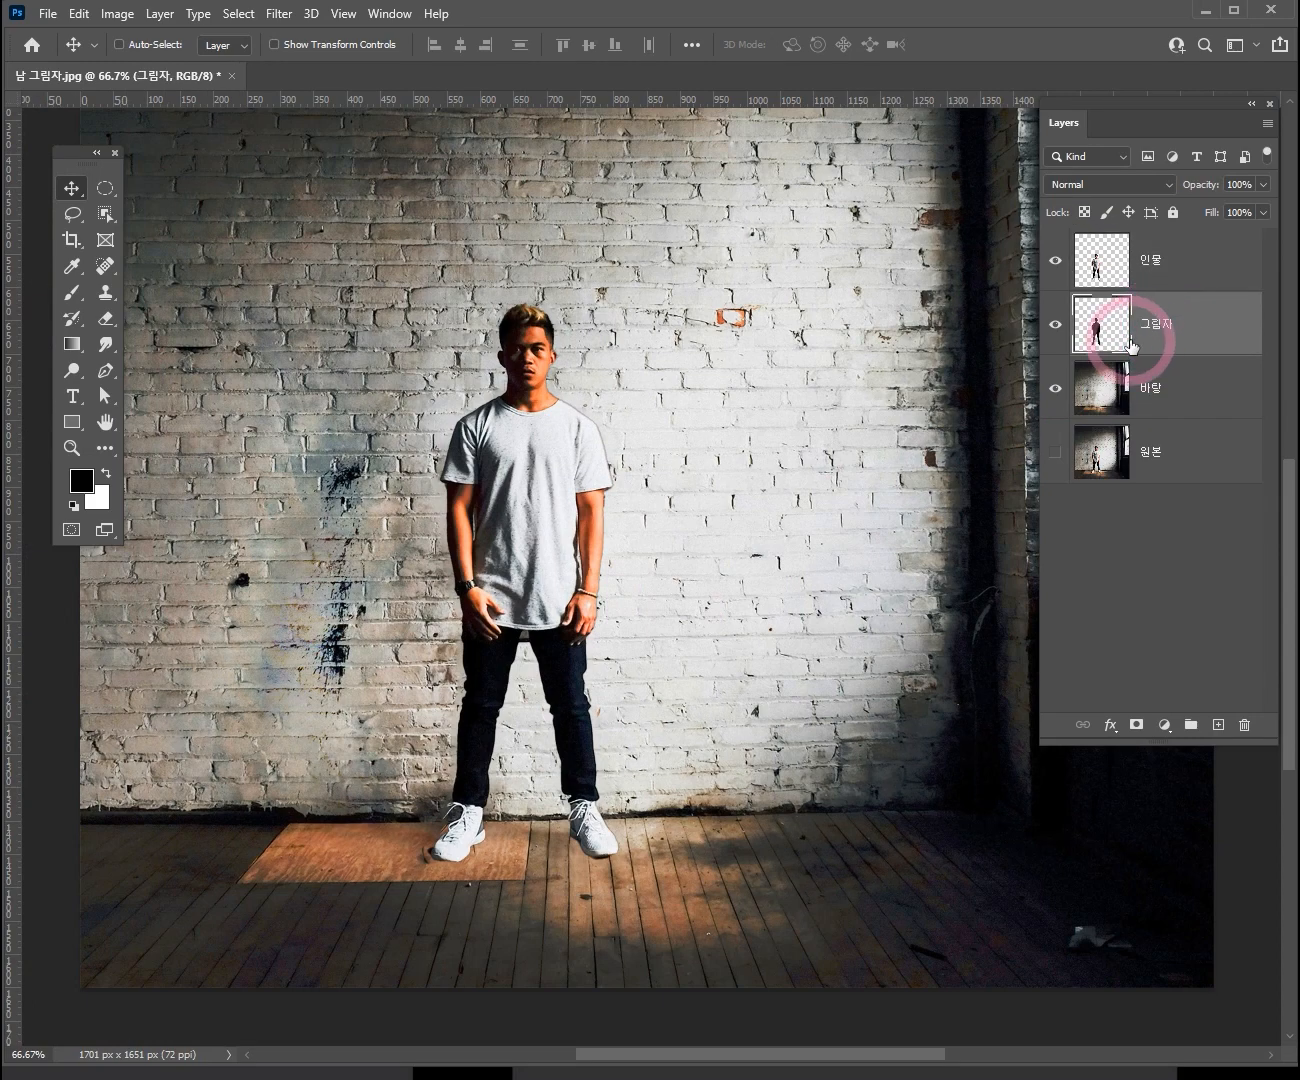
key("ctrl+space")
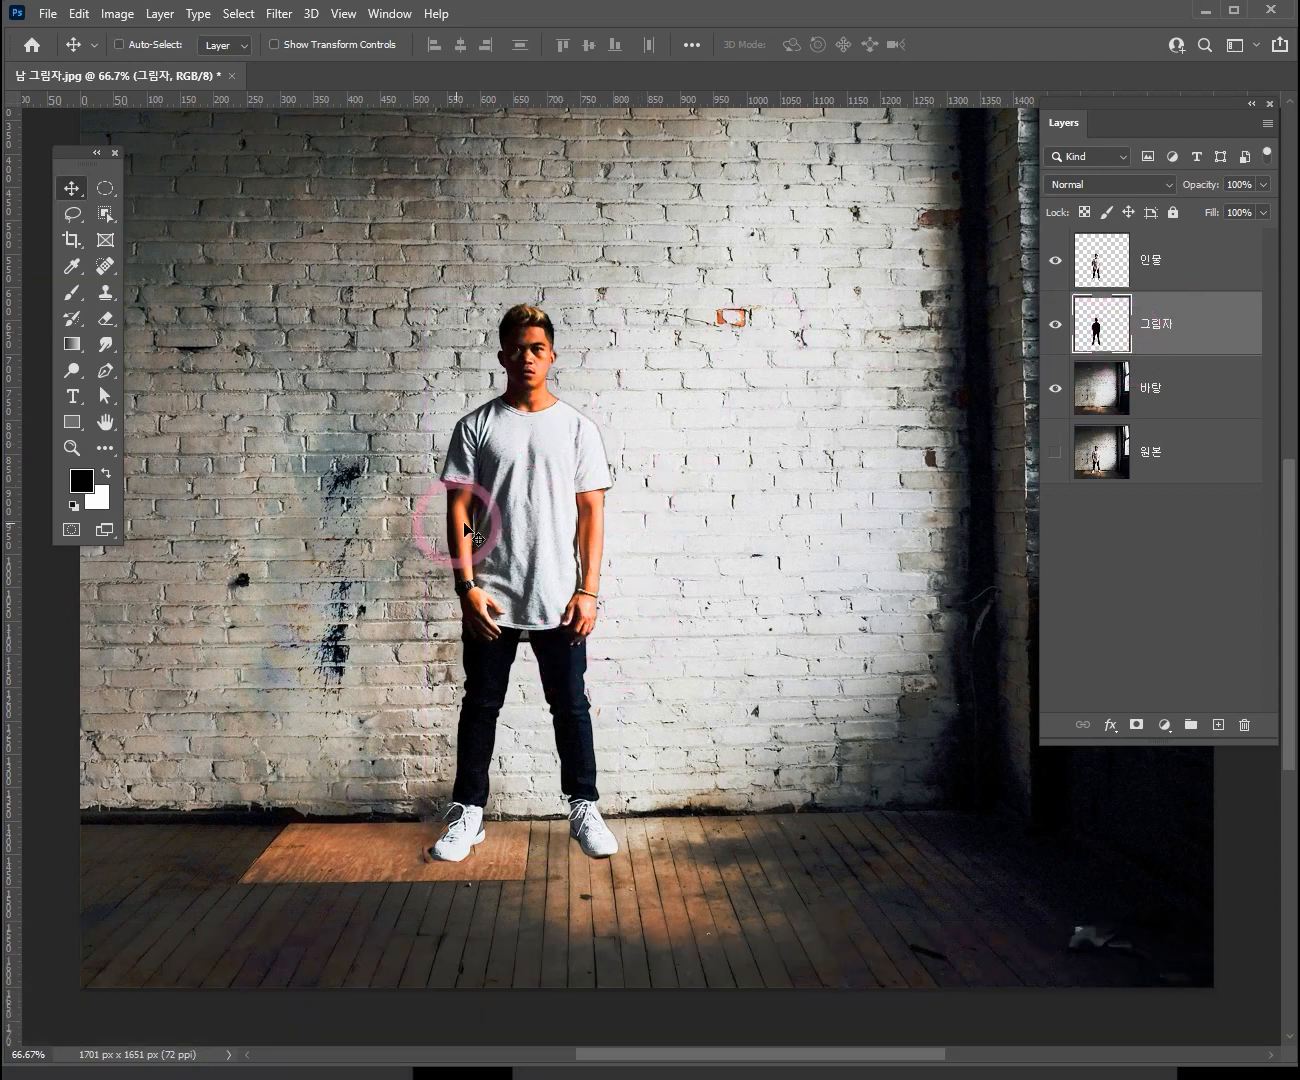
- Hide the 인물 layer, start Perspective Warp on the silhouette, and draw one quad over its wall part and an adjoining one over the floor
left_click(1055, 259)
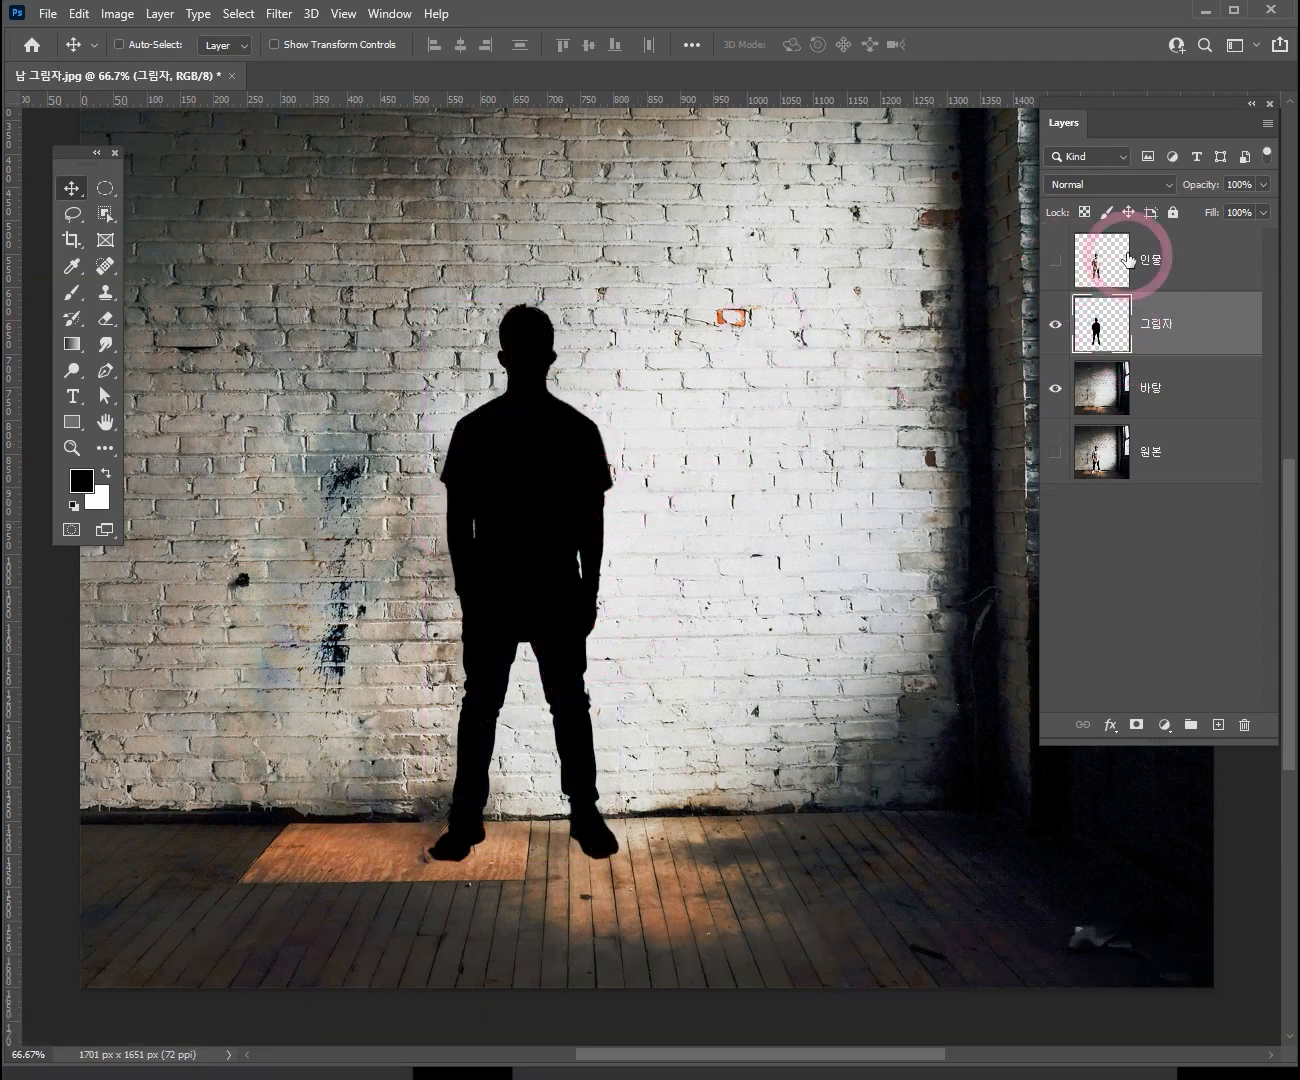
left_click(1055, 259)
left_click(1055, 259)
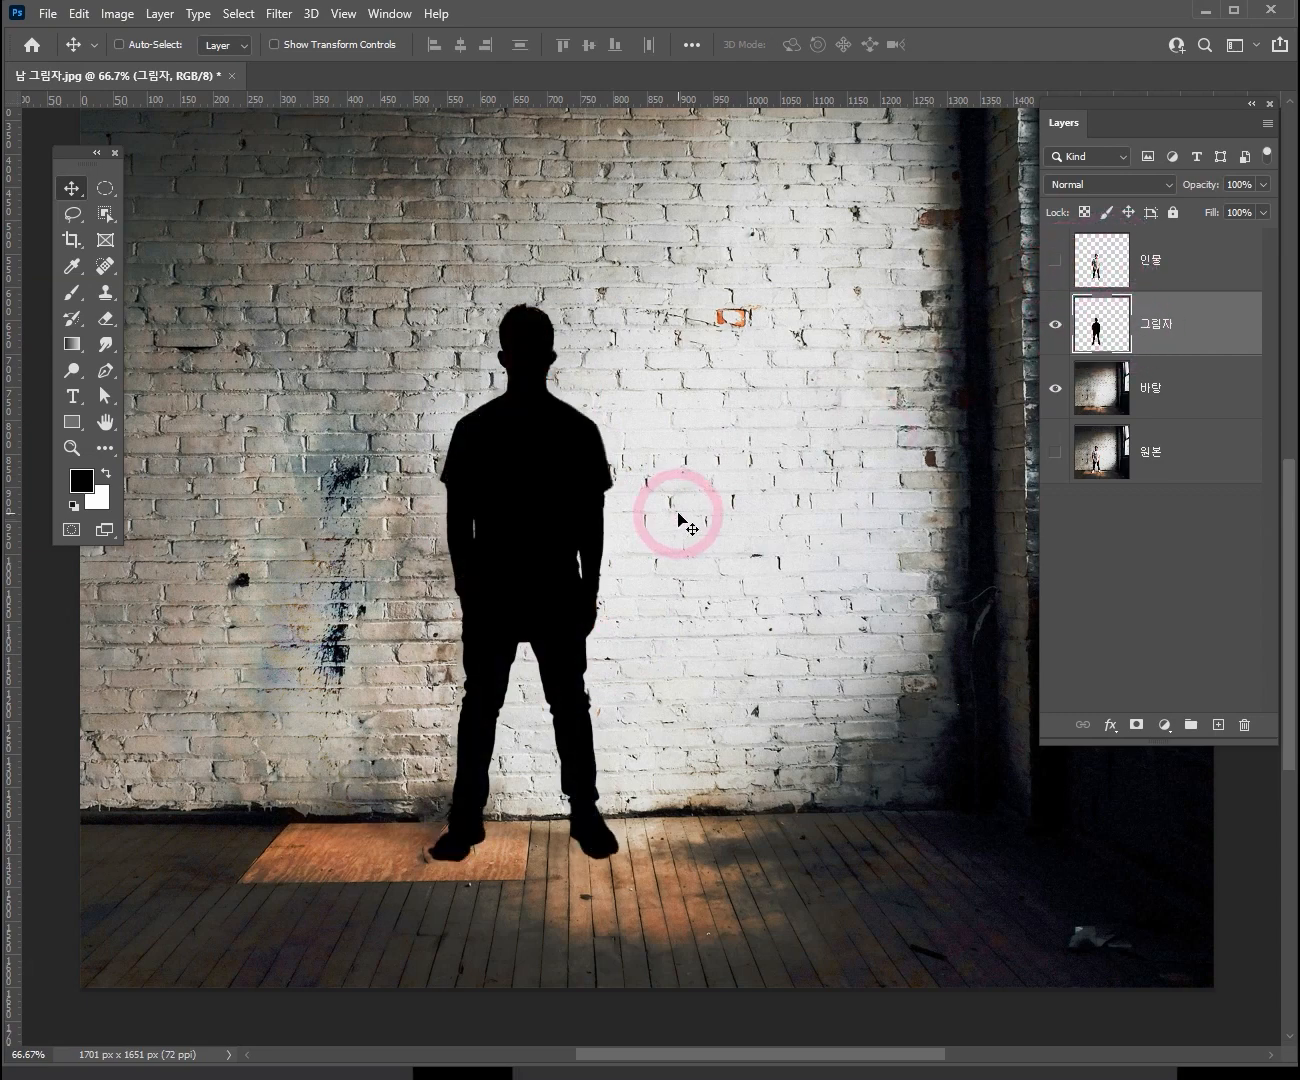
left_click(79, 14)
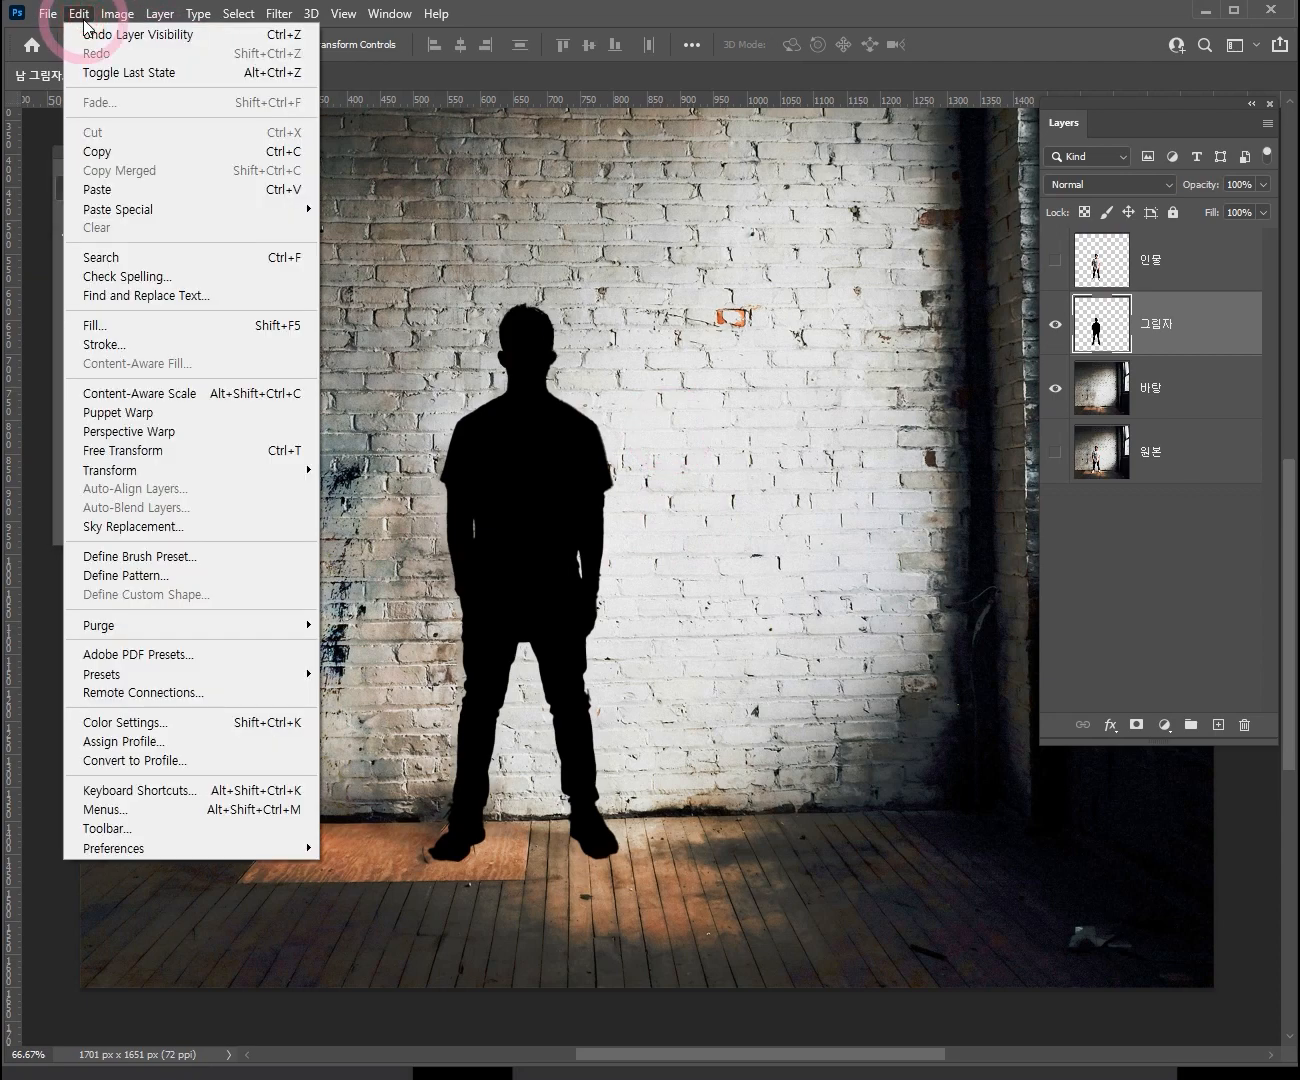
left_click(188, 439)
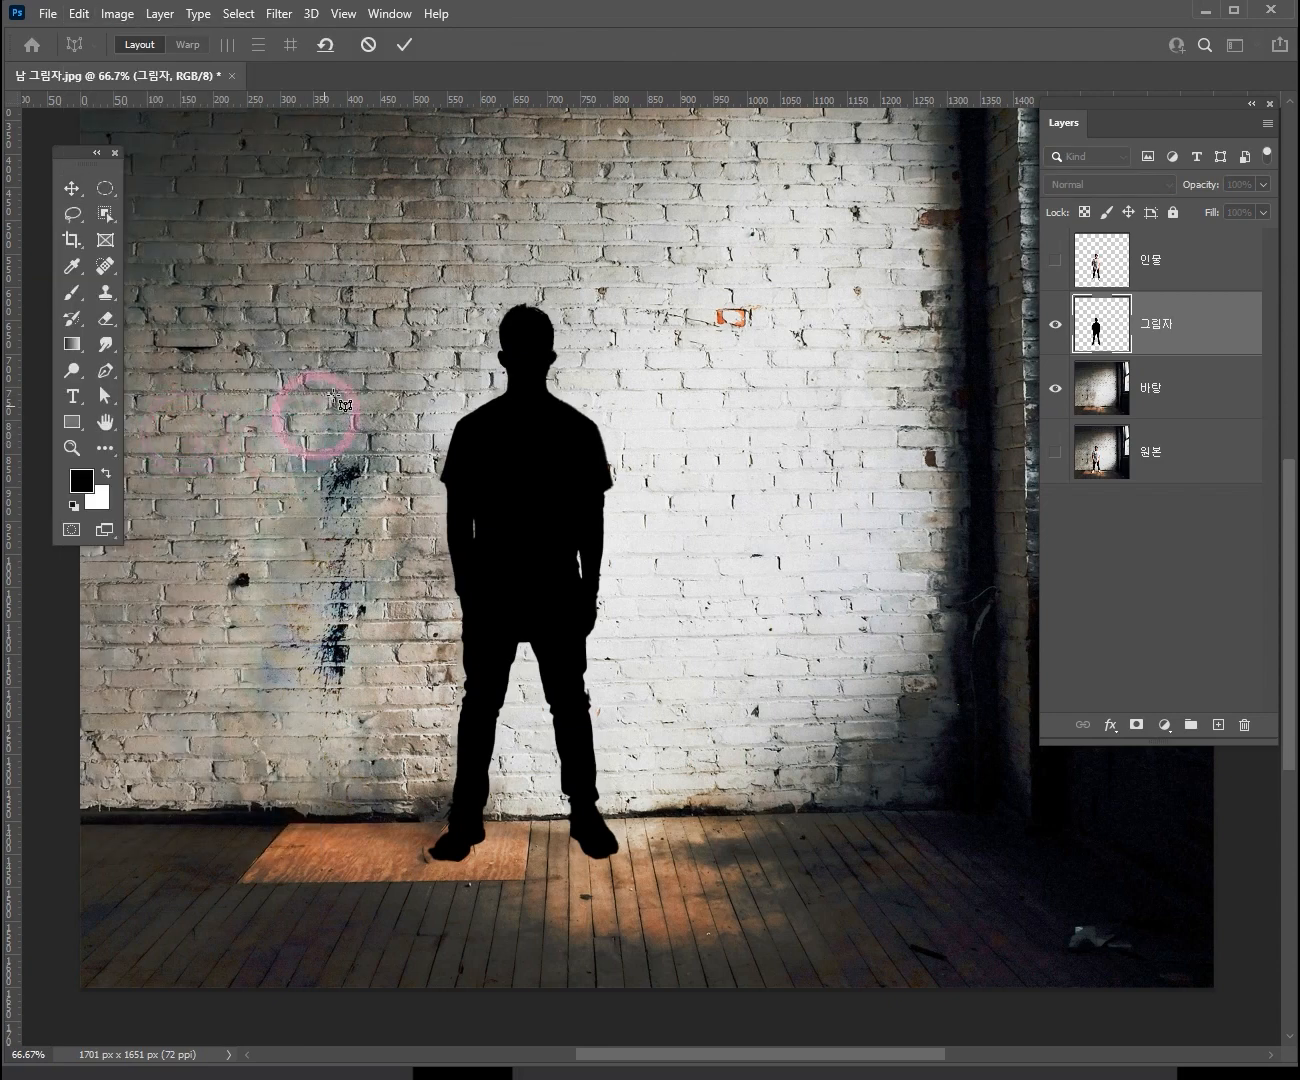
left_click_drag(410, 284, 660, 812)
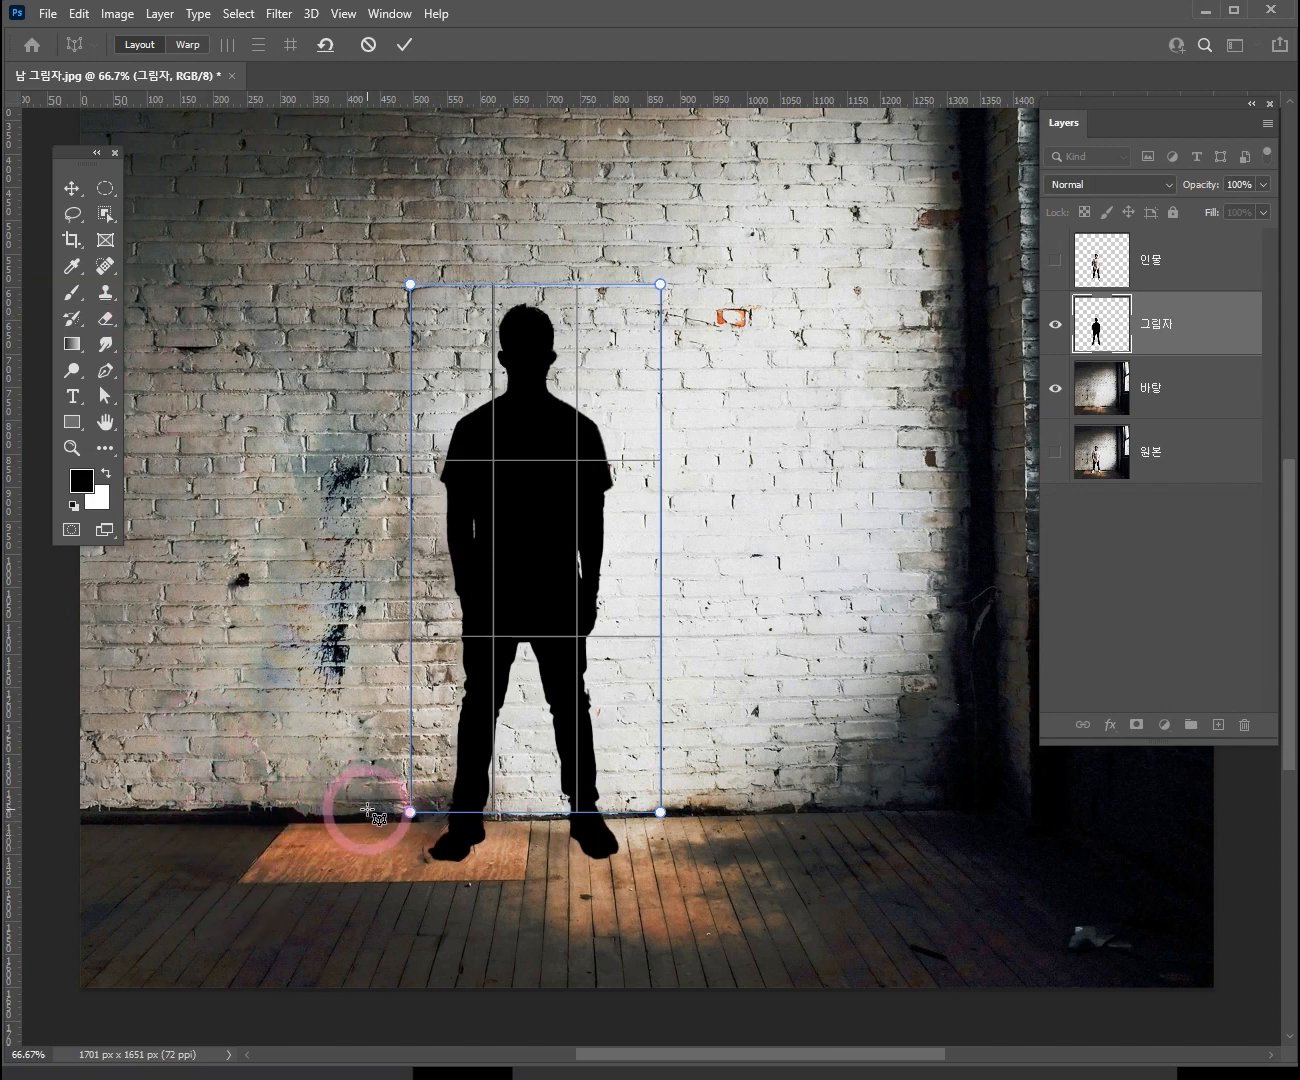
left_click_drag(412, 949, 661, 812)
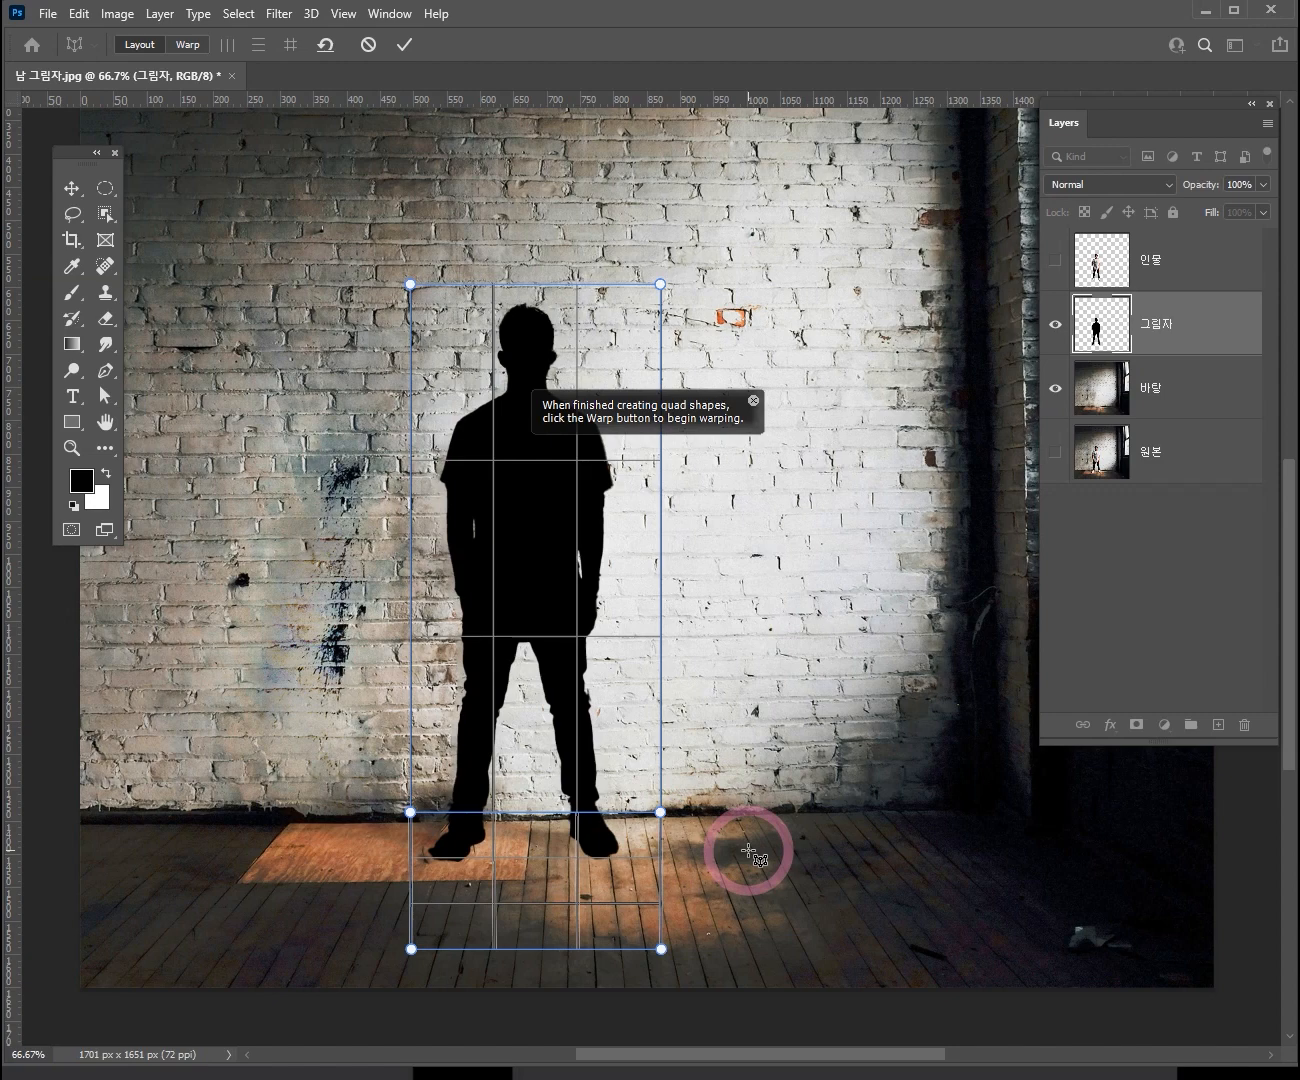
- Try warping the silhouette by shifting the wall quad's four corners left while keeping the front floor corners in place, and apply it
left_click(189, 45)
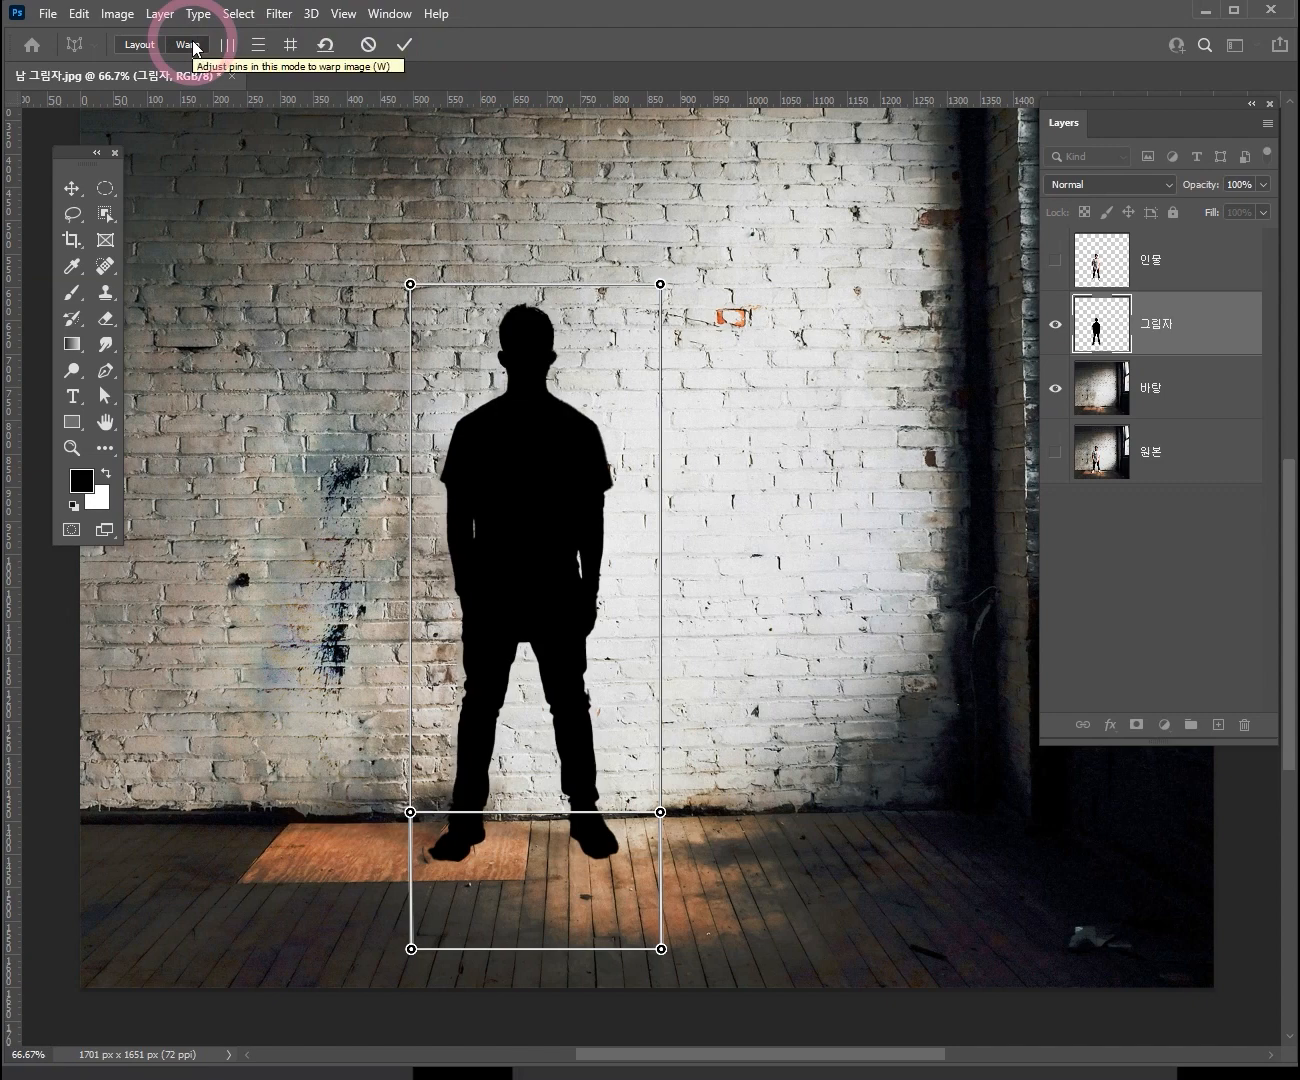
left_click_drag(411, 284, 211, 291)
left_click_drag(662, 288, 405, 296)
left_click(403, 818)
left_click_drag(411, 813, 221, 808)
left_click(660, 812)
left_click_drag(660, 812, 487, 811)
left_click(755, 832)
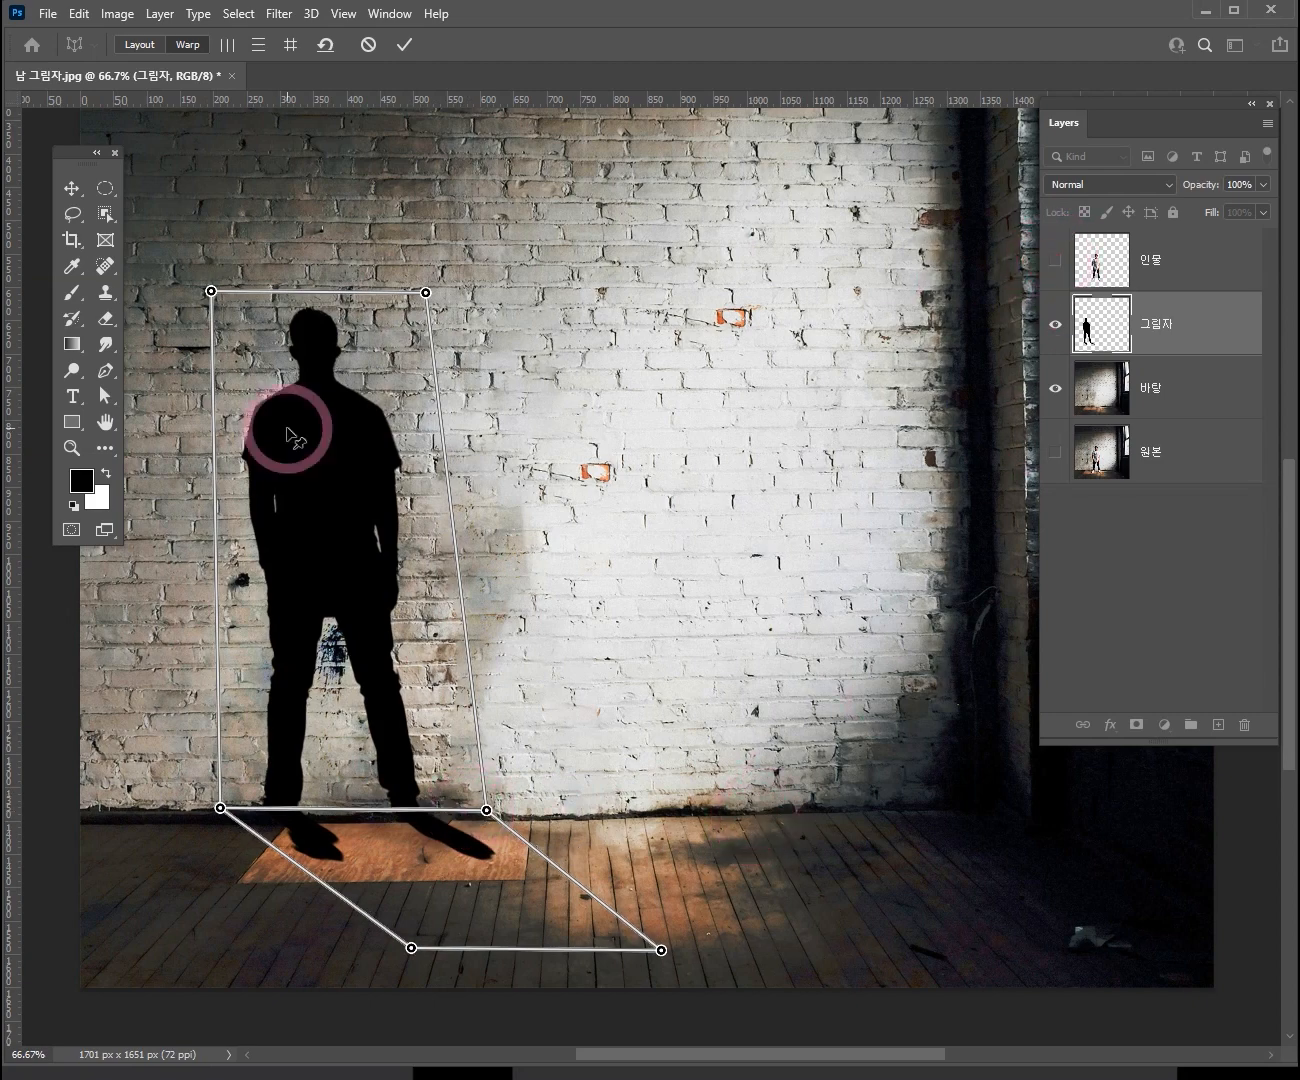
left_click(401, 46)
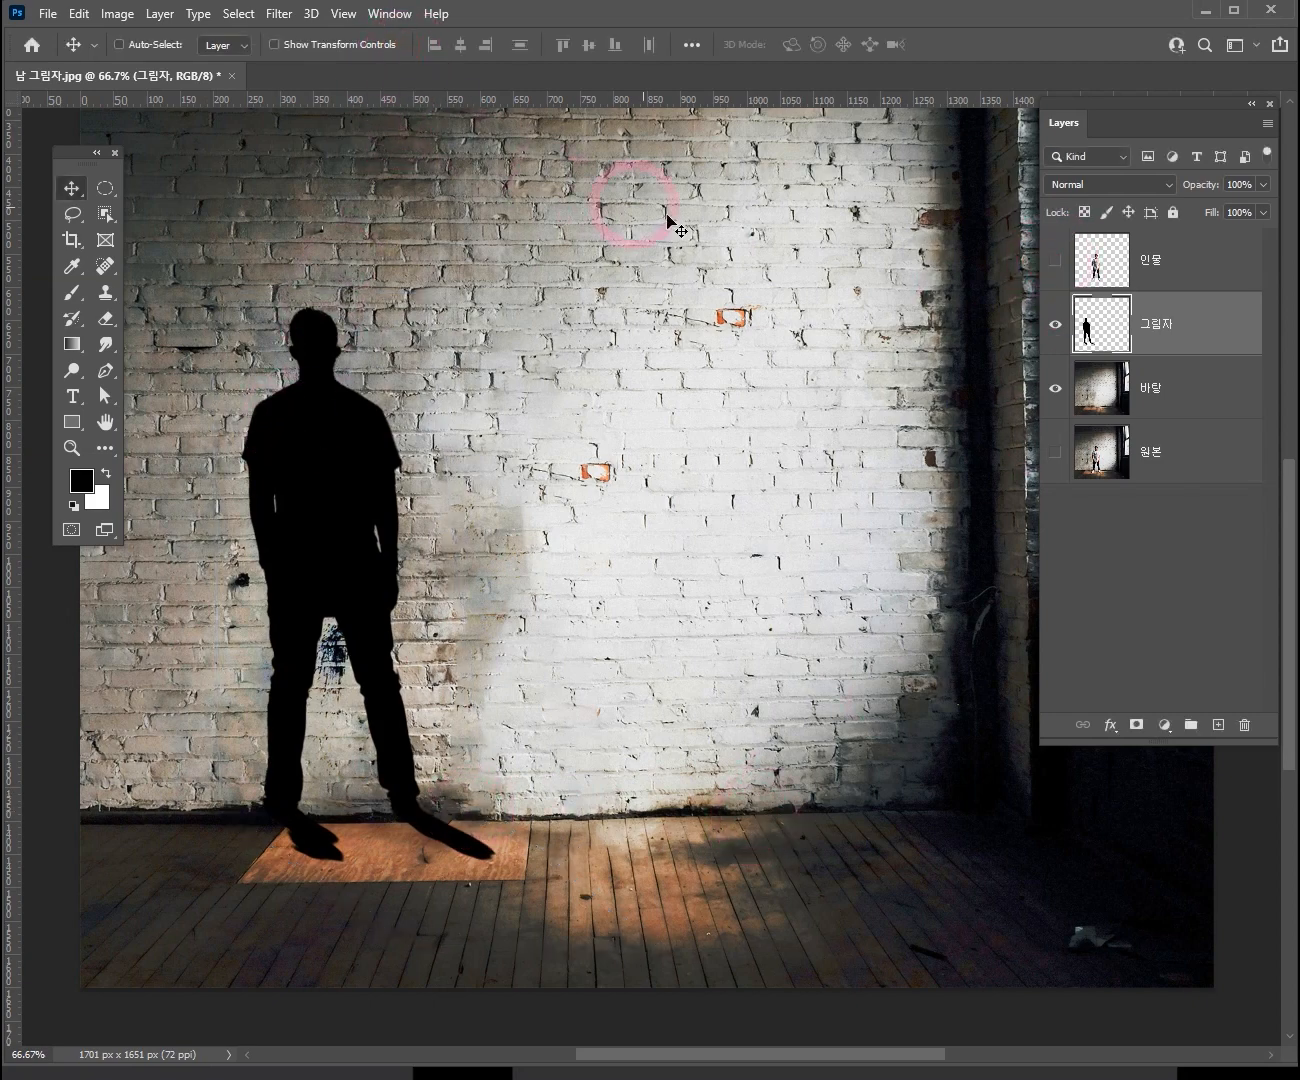
- Show the 인물 layer, nudge the man slightly, and undo the move together with the silhouette's perspective warp
left_click(1100, 268)
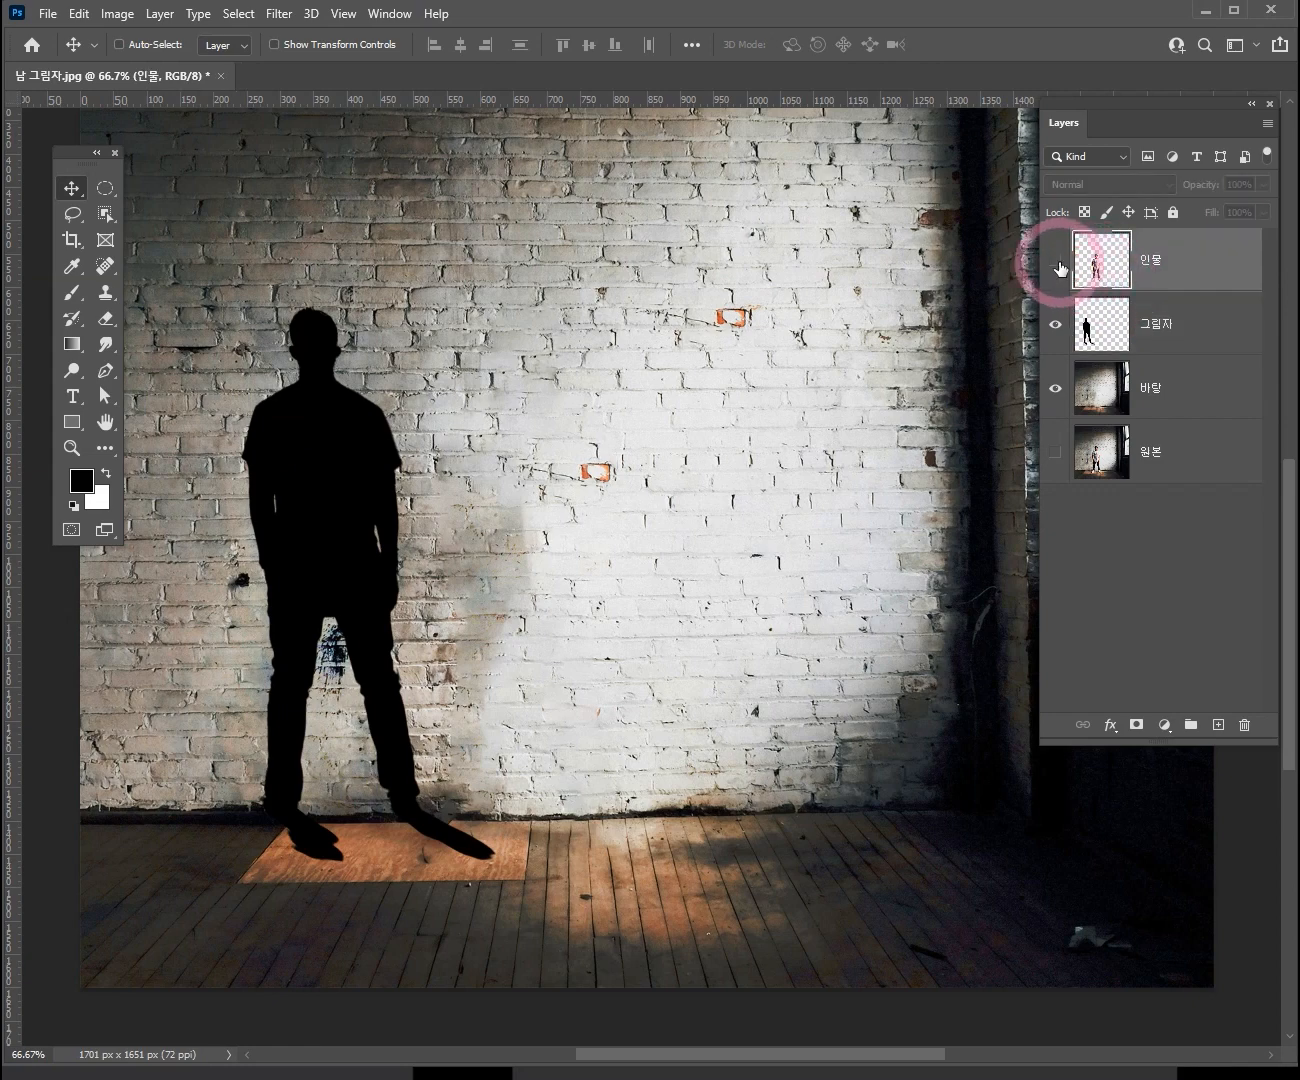
left_click(1056, 260)
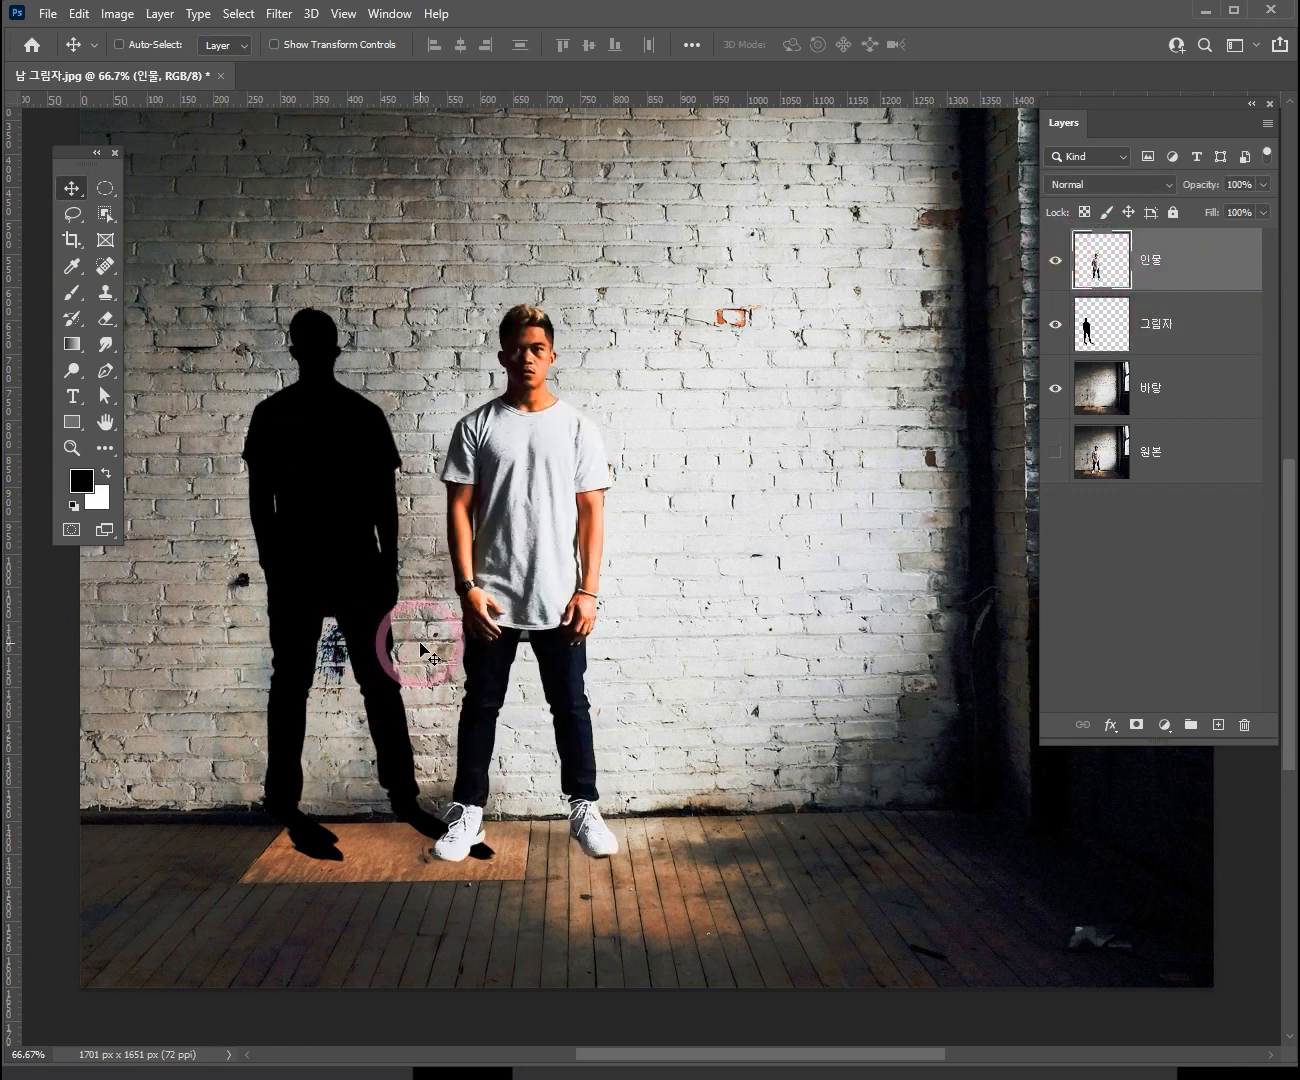
left_click_drag(341, 502, 356, 496)
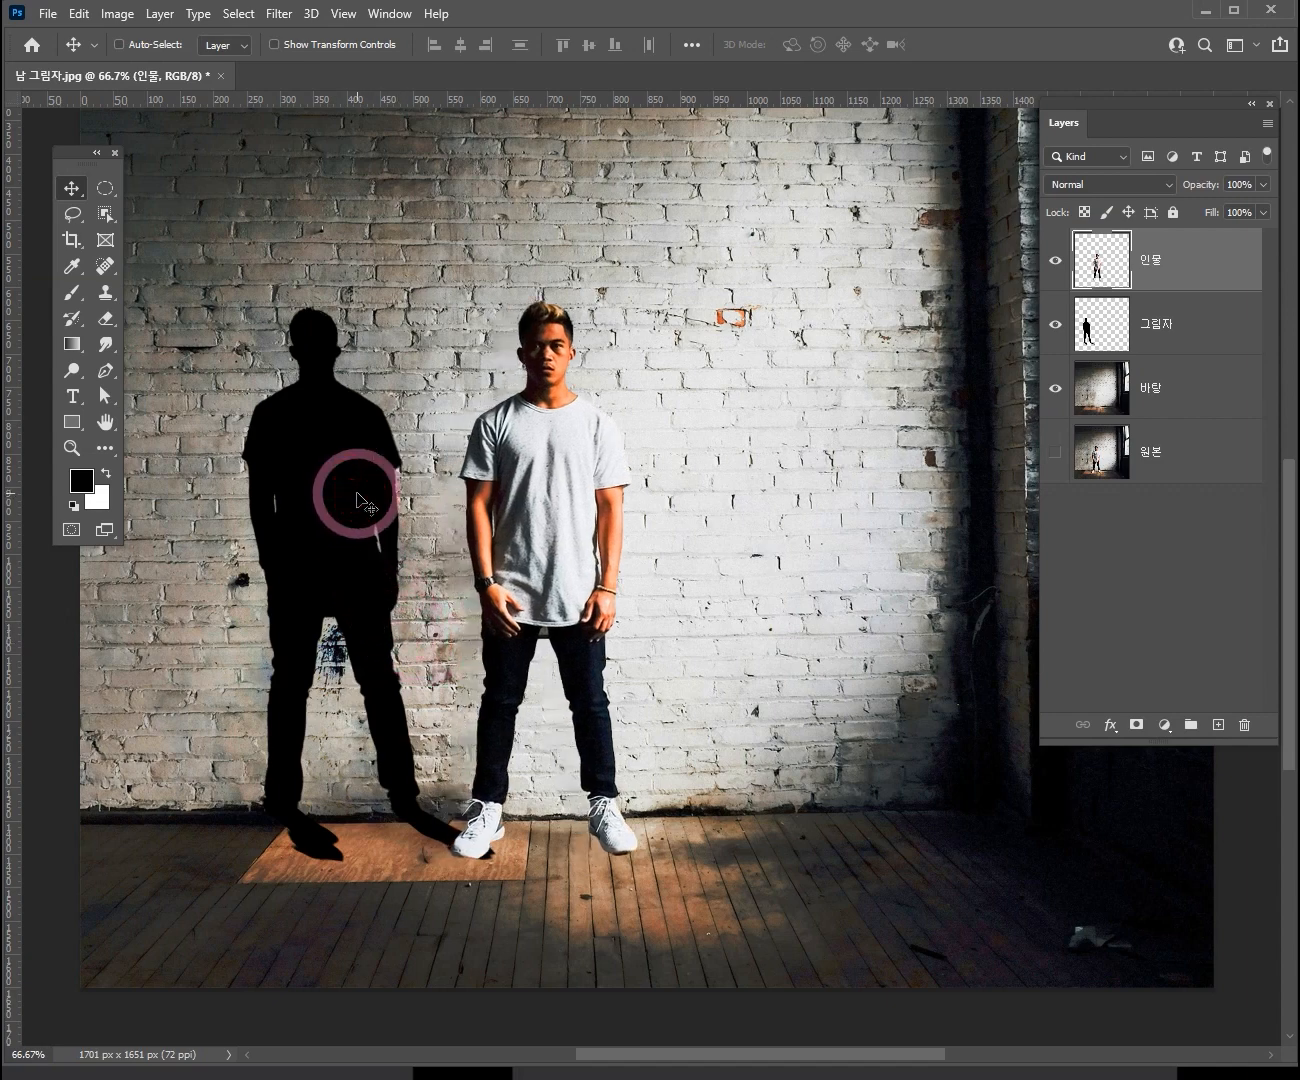
key("ctrl+z")
left_click(1121, 340)
key("ctrl+z")
key("ctrl+z")
key("ctrl+z")
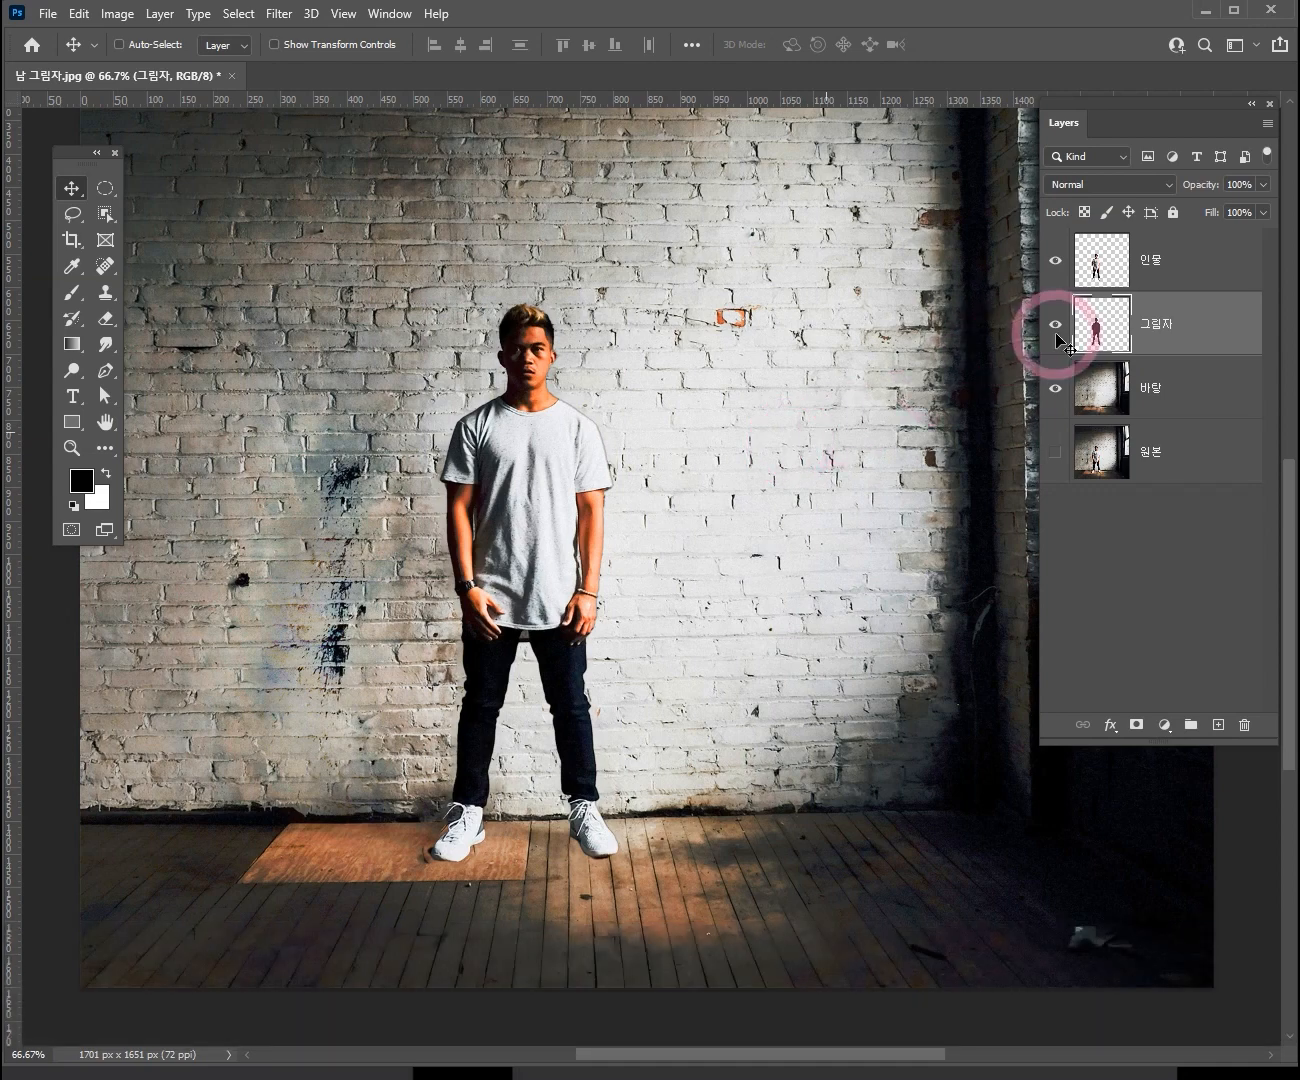
- Keeping 인물 visible, start Perspective Warp on the 그림자 layer and draw adjoining quads over its wall part and the floor around the feet
left_click(1055, 268)
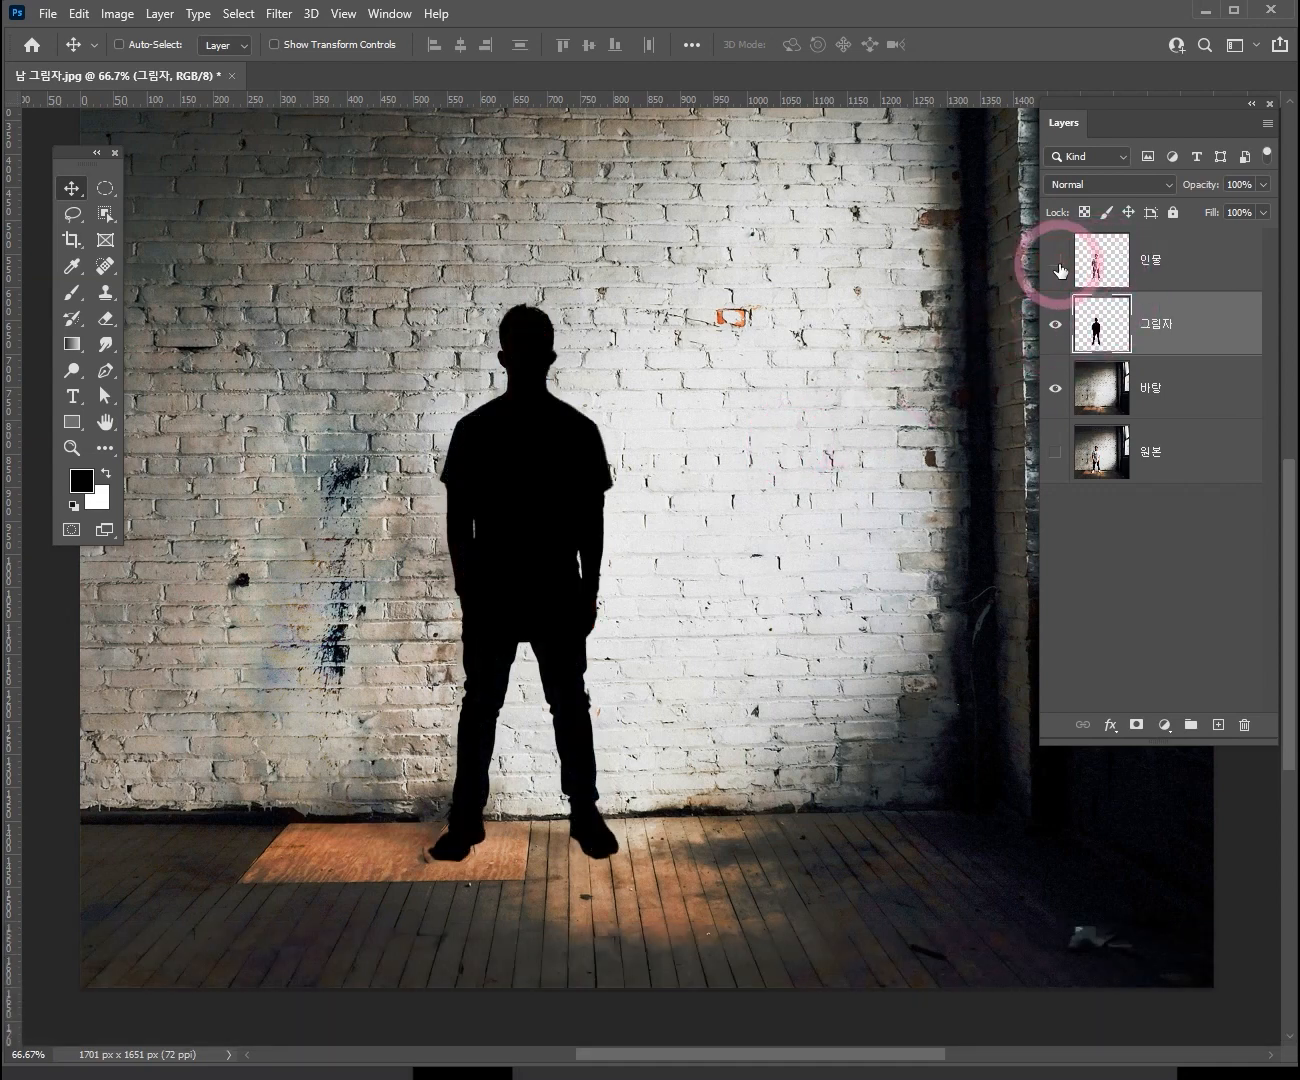
left_click(1056, 267)
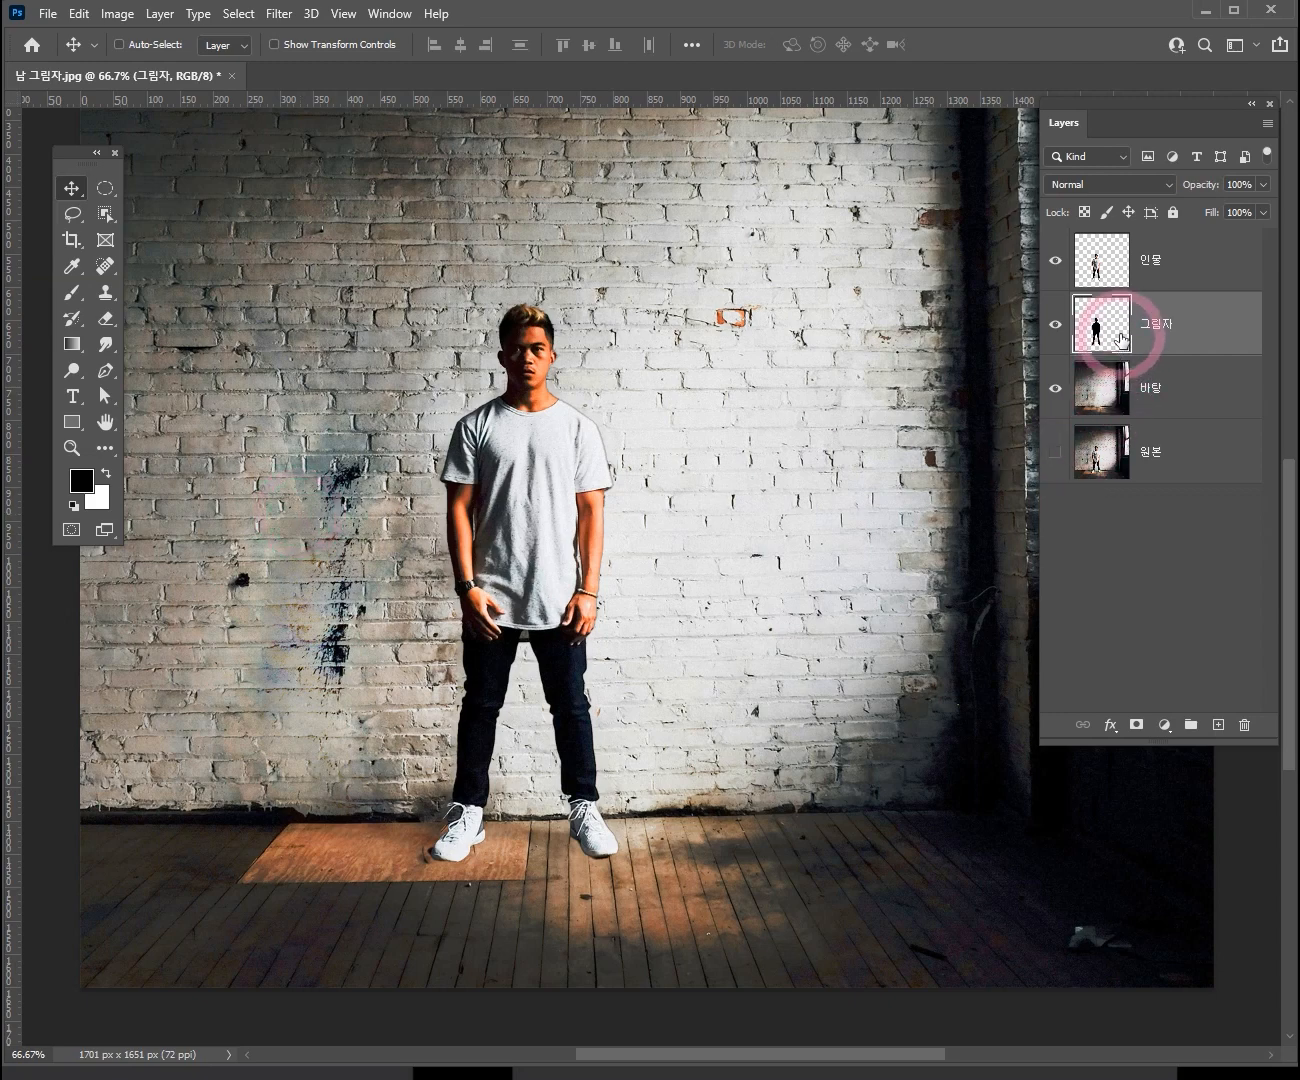
left_click(1054, 260)
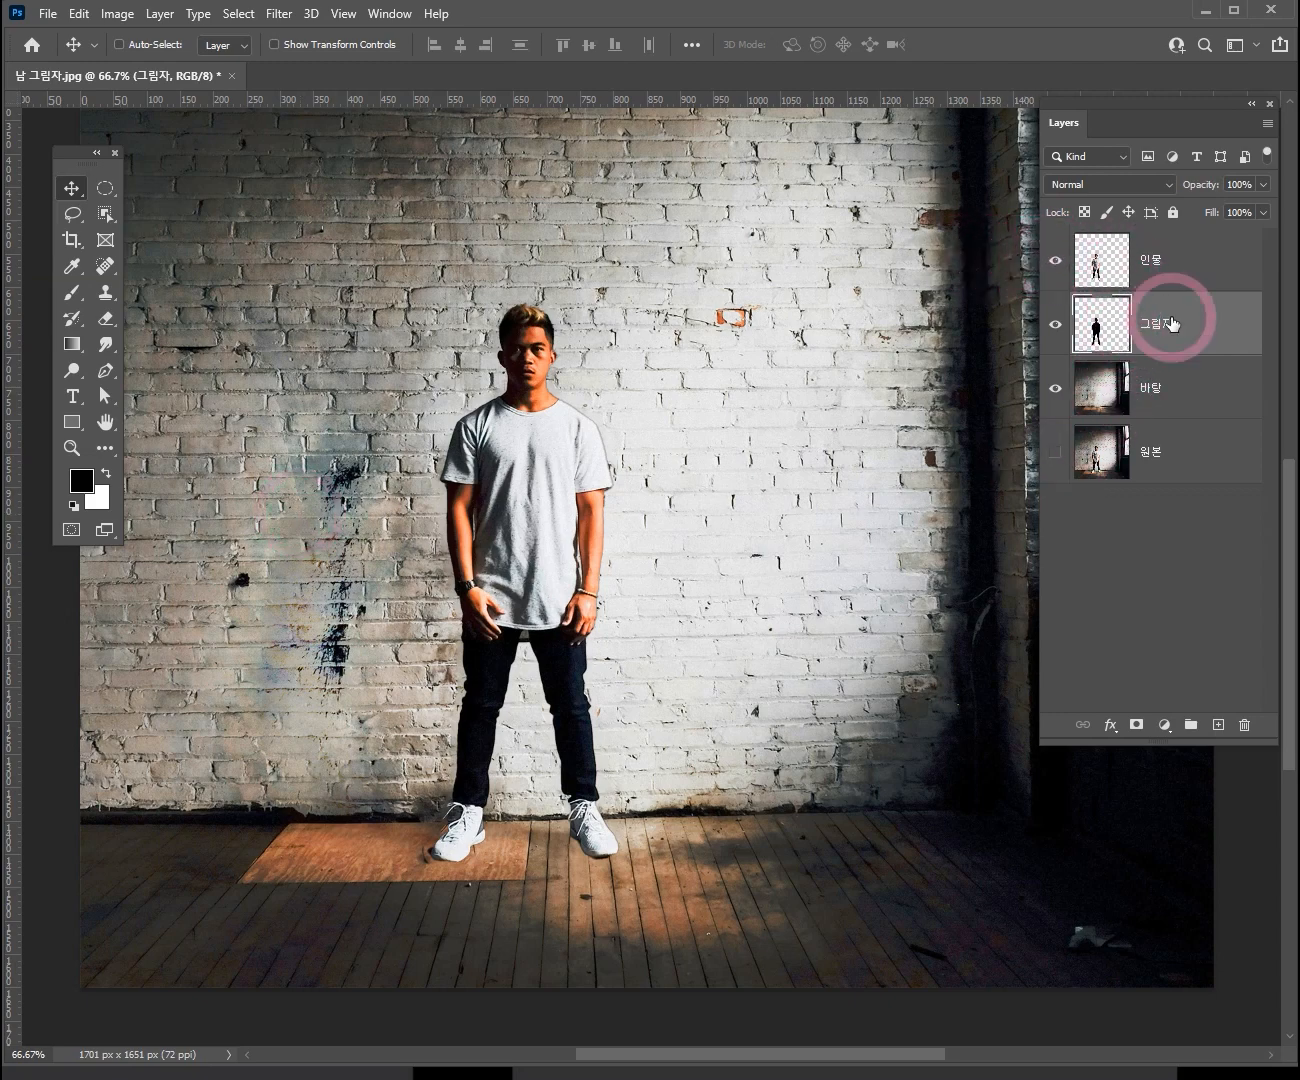
key("shift+alt+BackSpace")
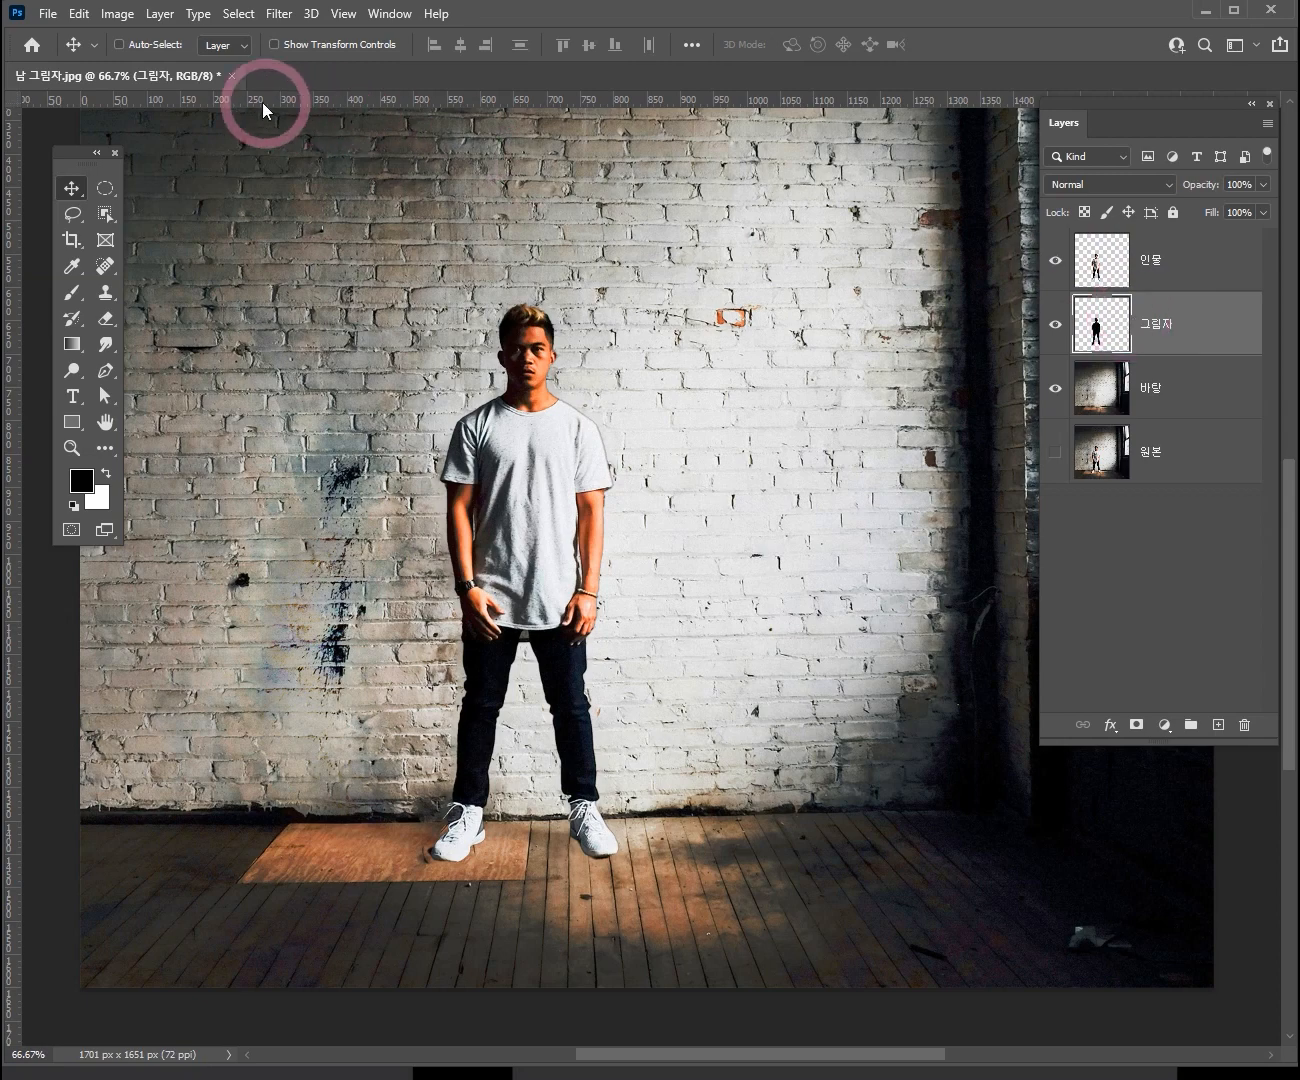
left_click(79, 17)
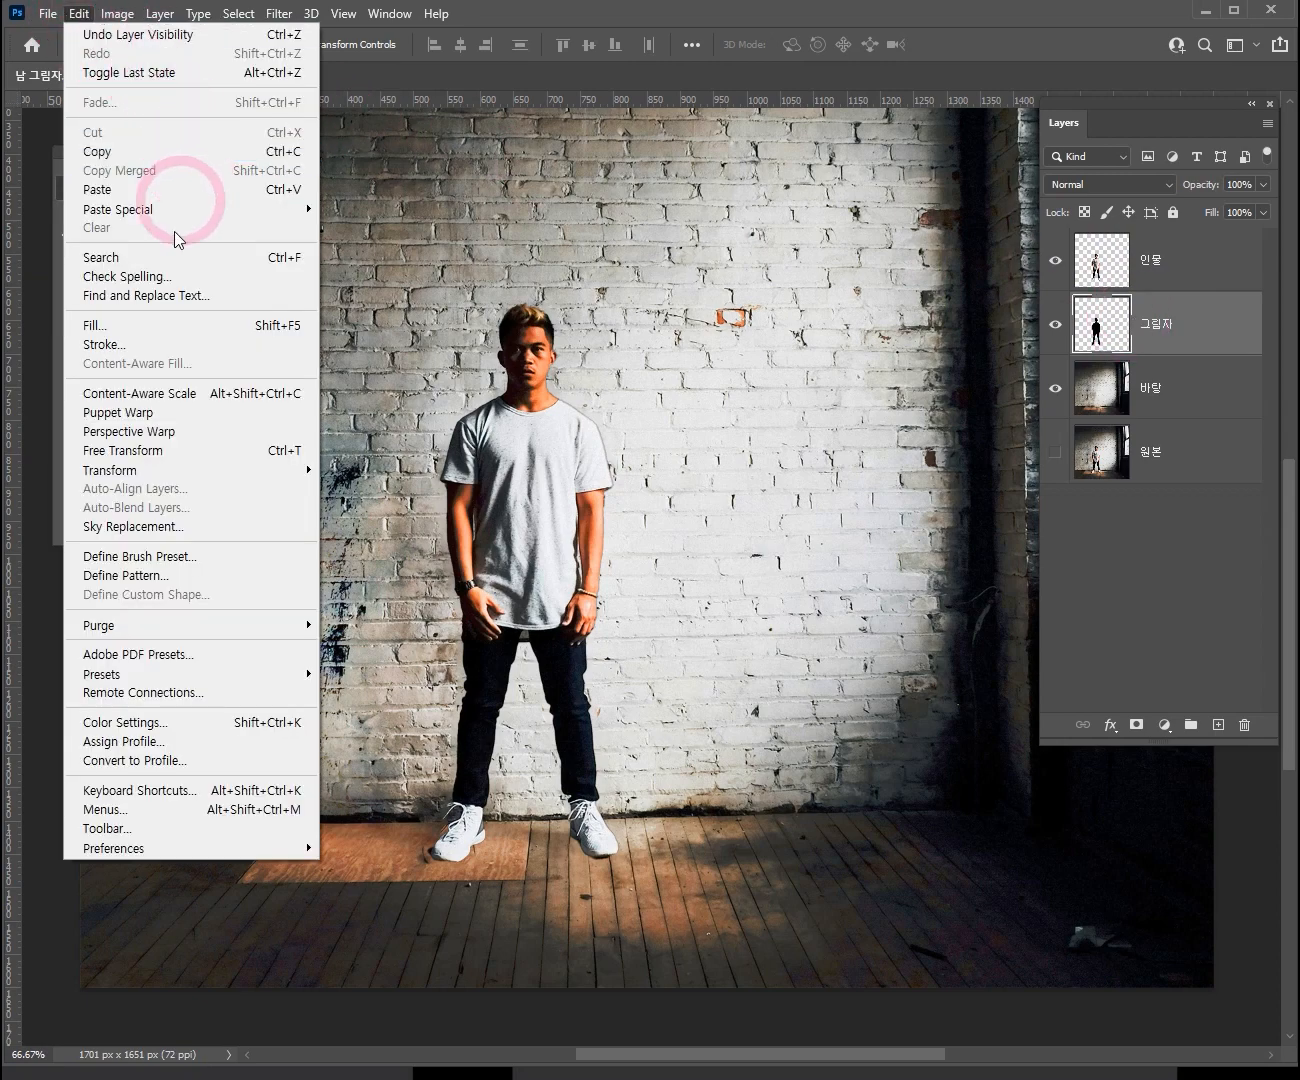
left_click(113, 431)
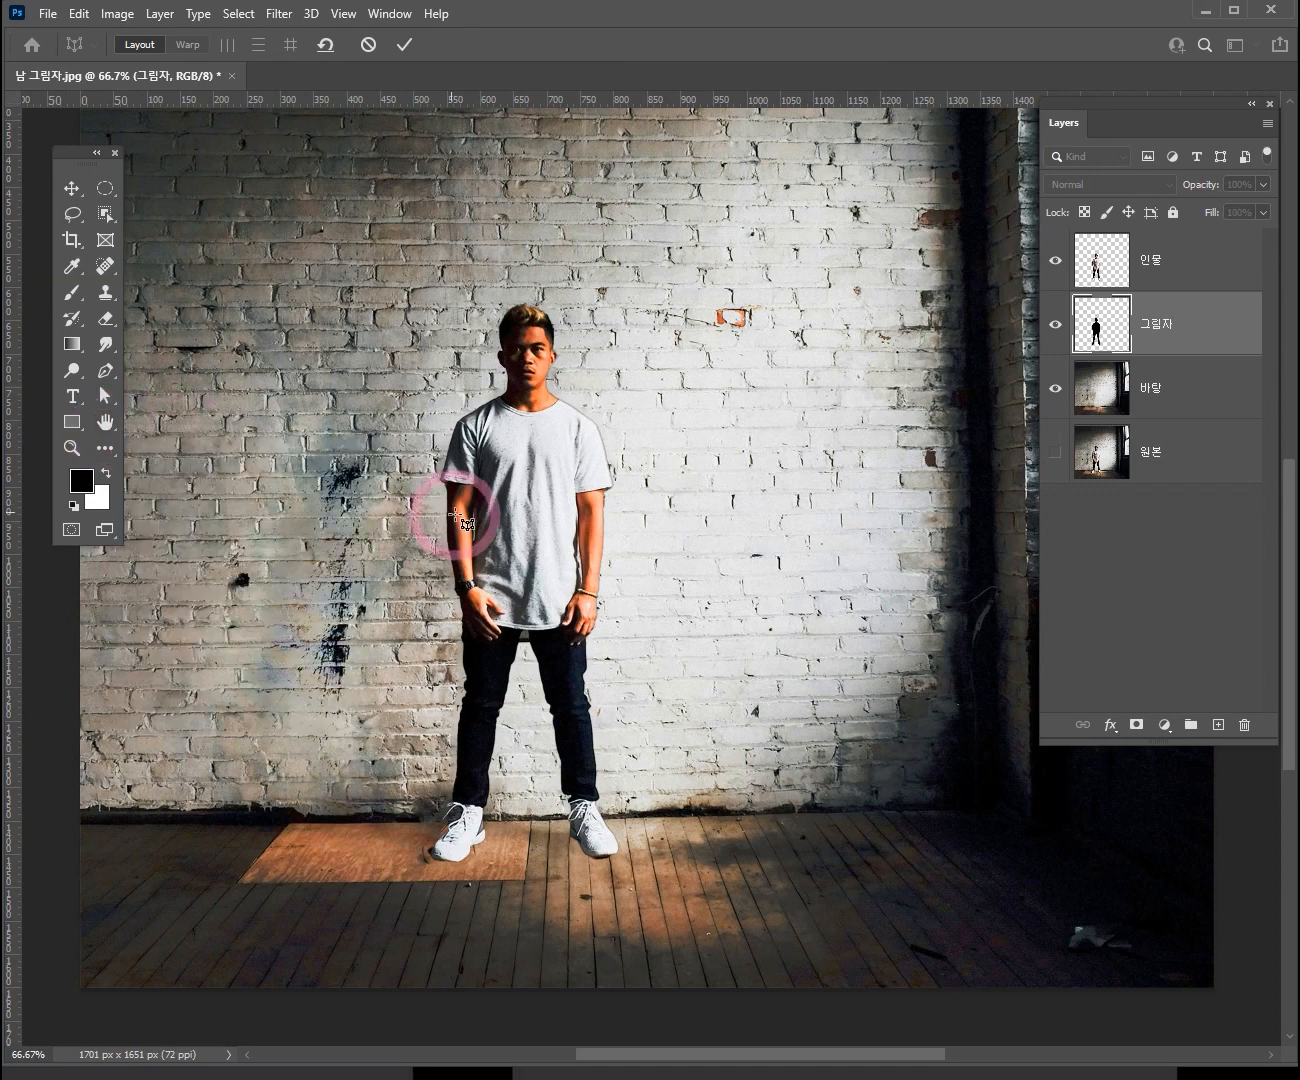
left_click_drag(404, 264, 667, 811)
left_click_drag(390, 947, 684, 805)
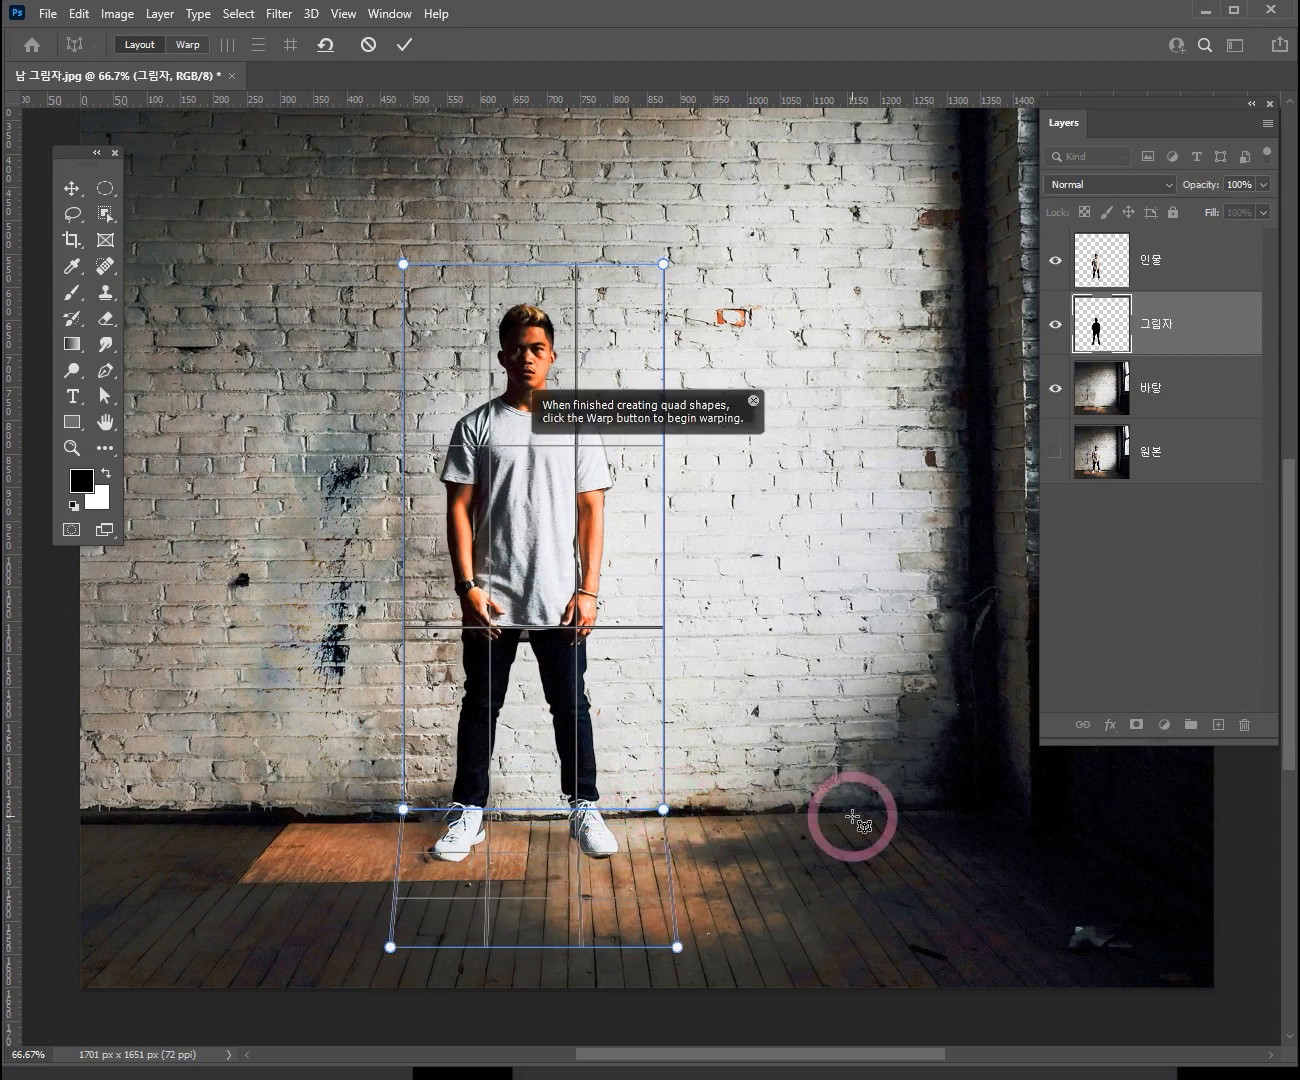
- In Warp mode, shift the wall quad's corners left so the silhouette stands beside the man, and lower its two upper corners to shorten it
left_click(193, 47)
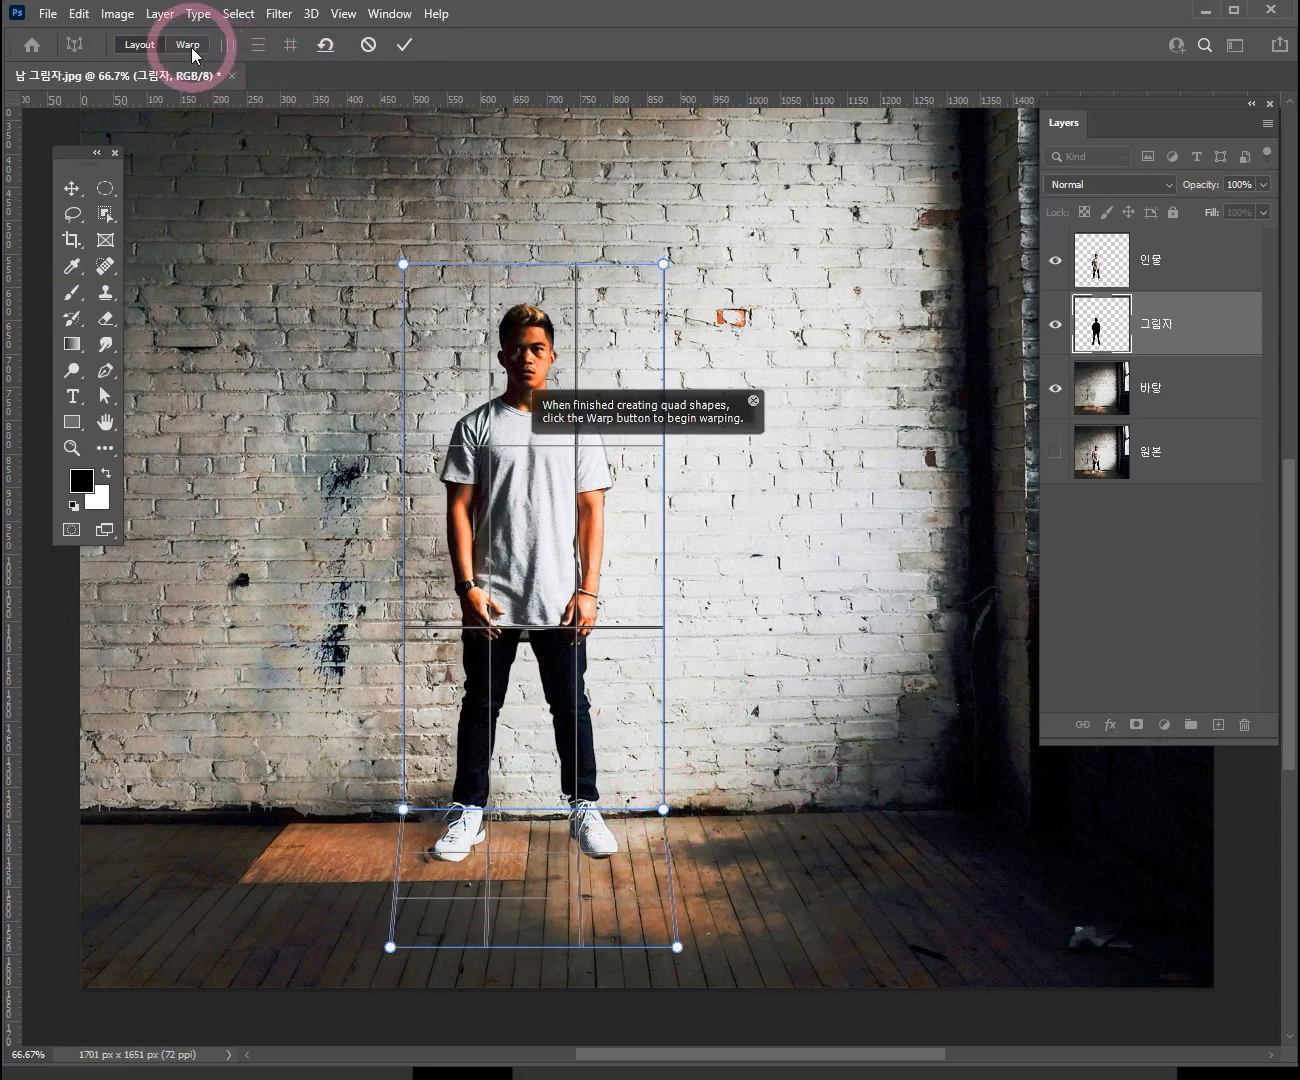
left_click_drag(403, 266, 187, 272)
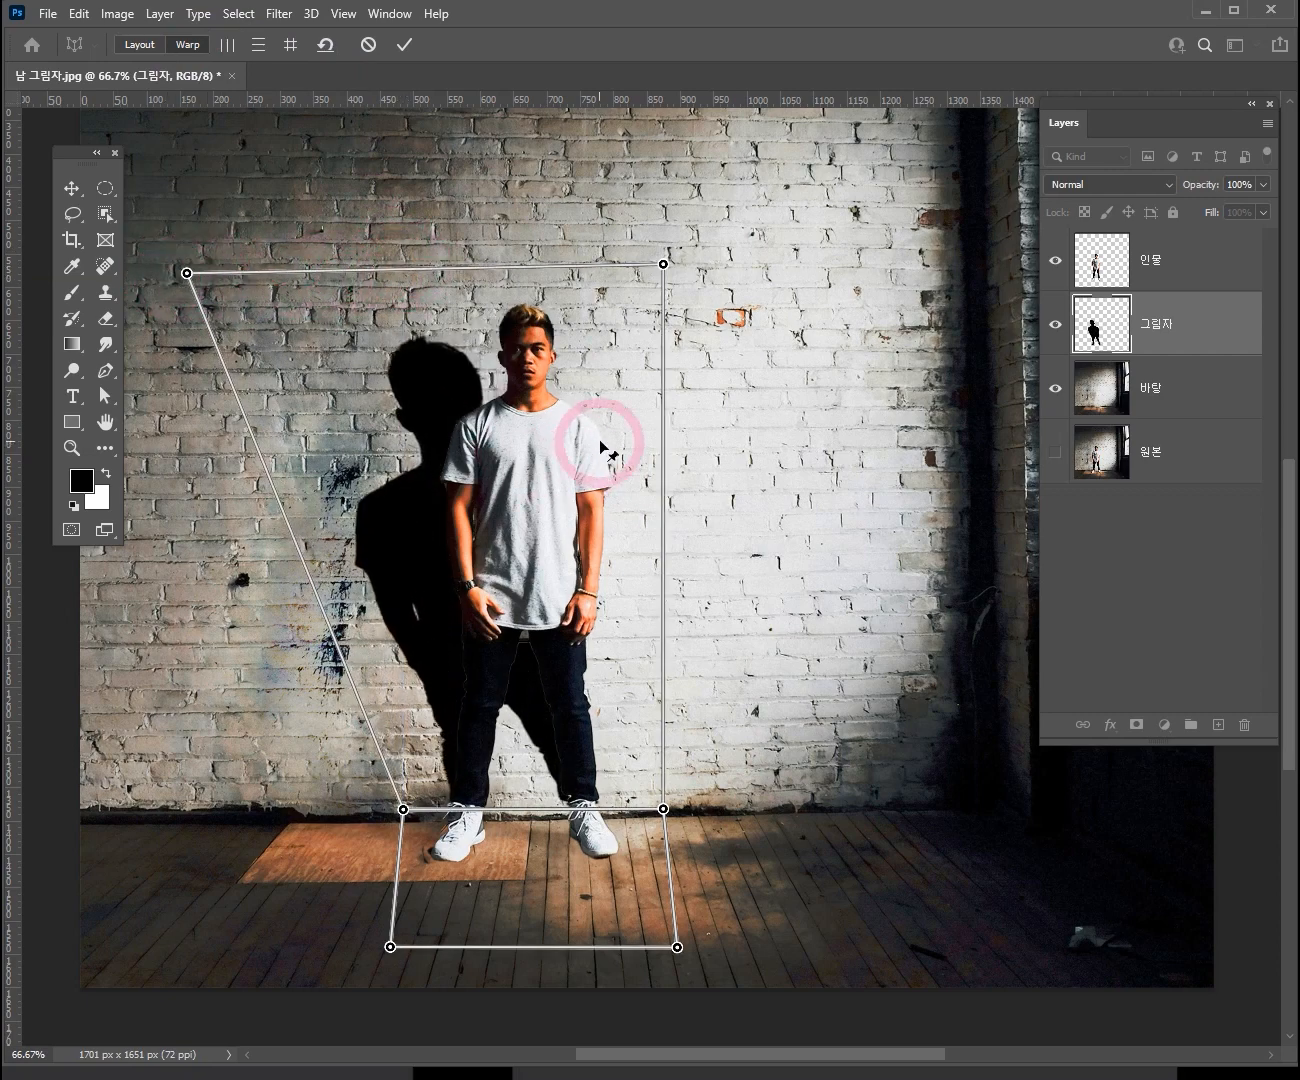
left_click_drag(662, 267, 405, 290)
left_click_drag(193, 277, 181, 288)
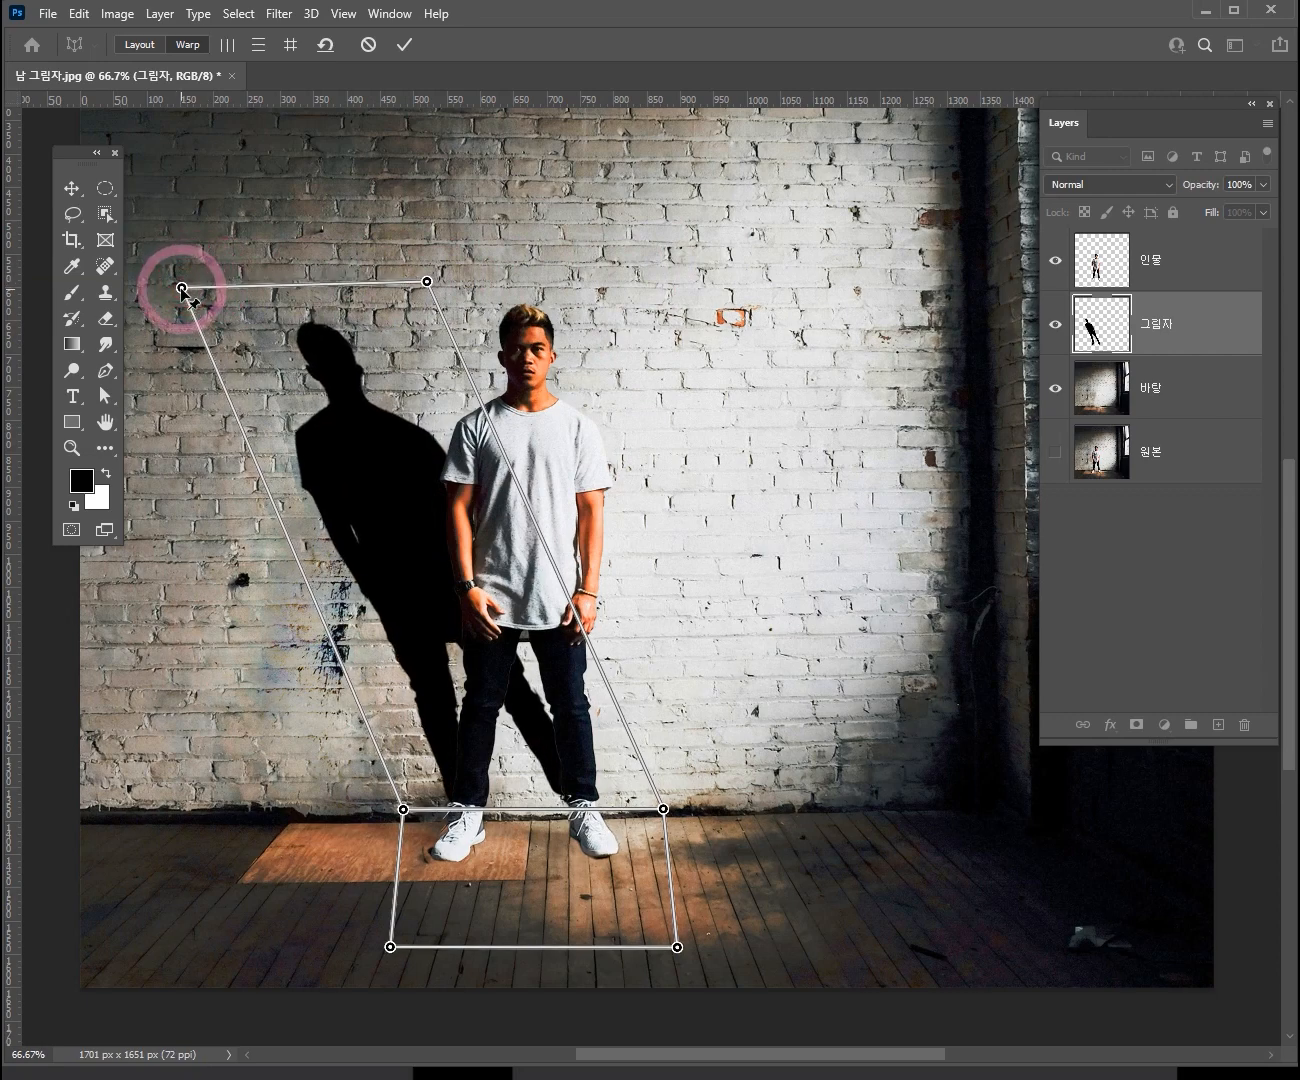
left_click_drag(403, 808, 176, 822)
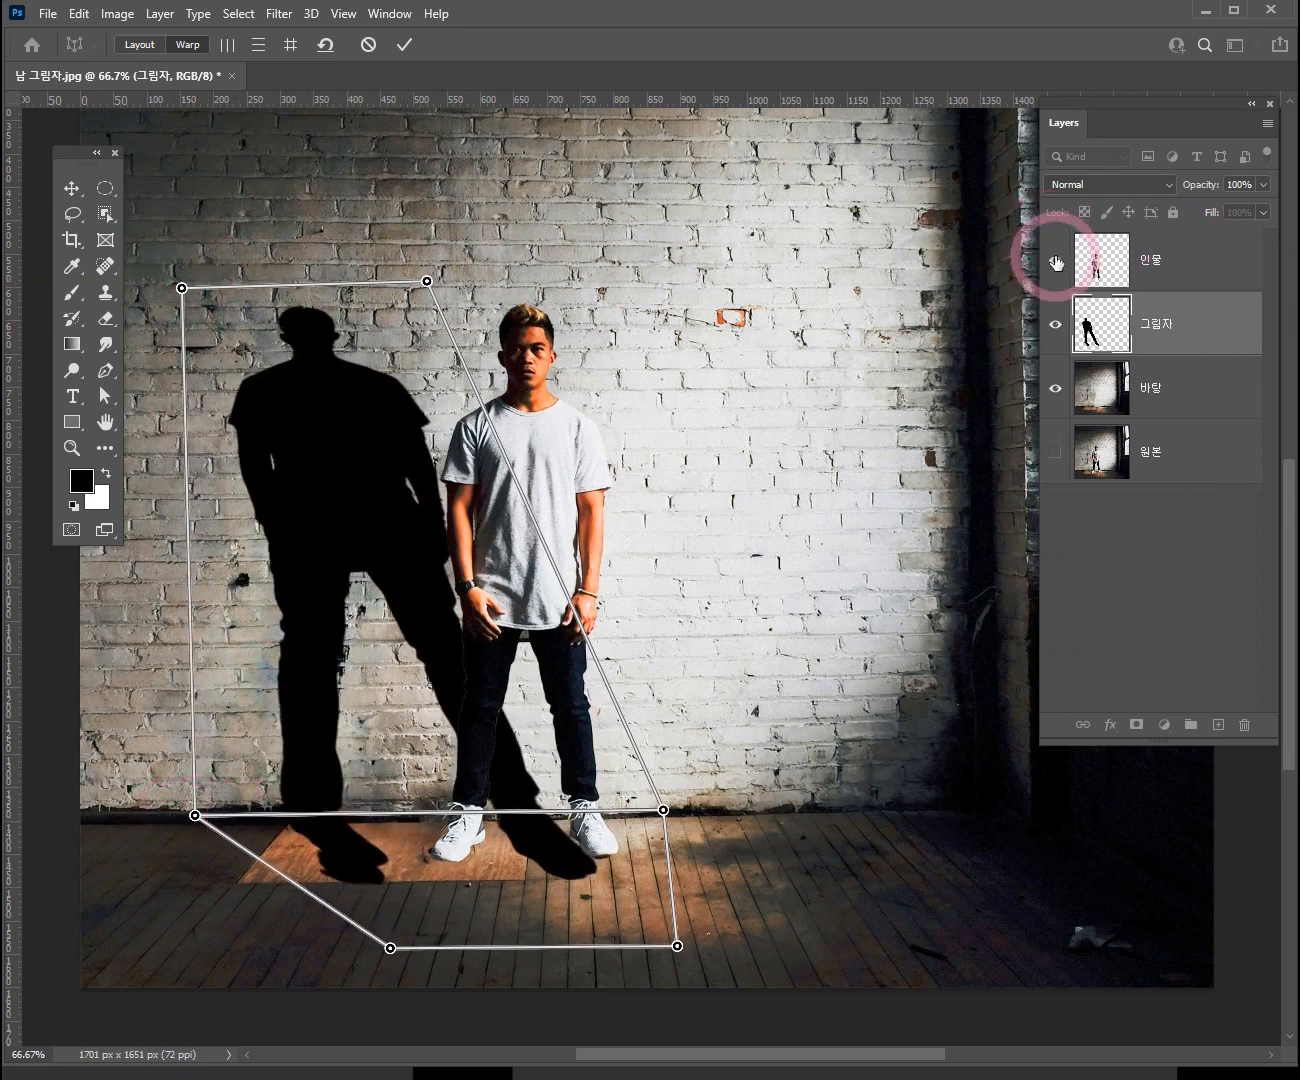
left_click_drag(667, 815, 439, 817)
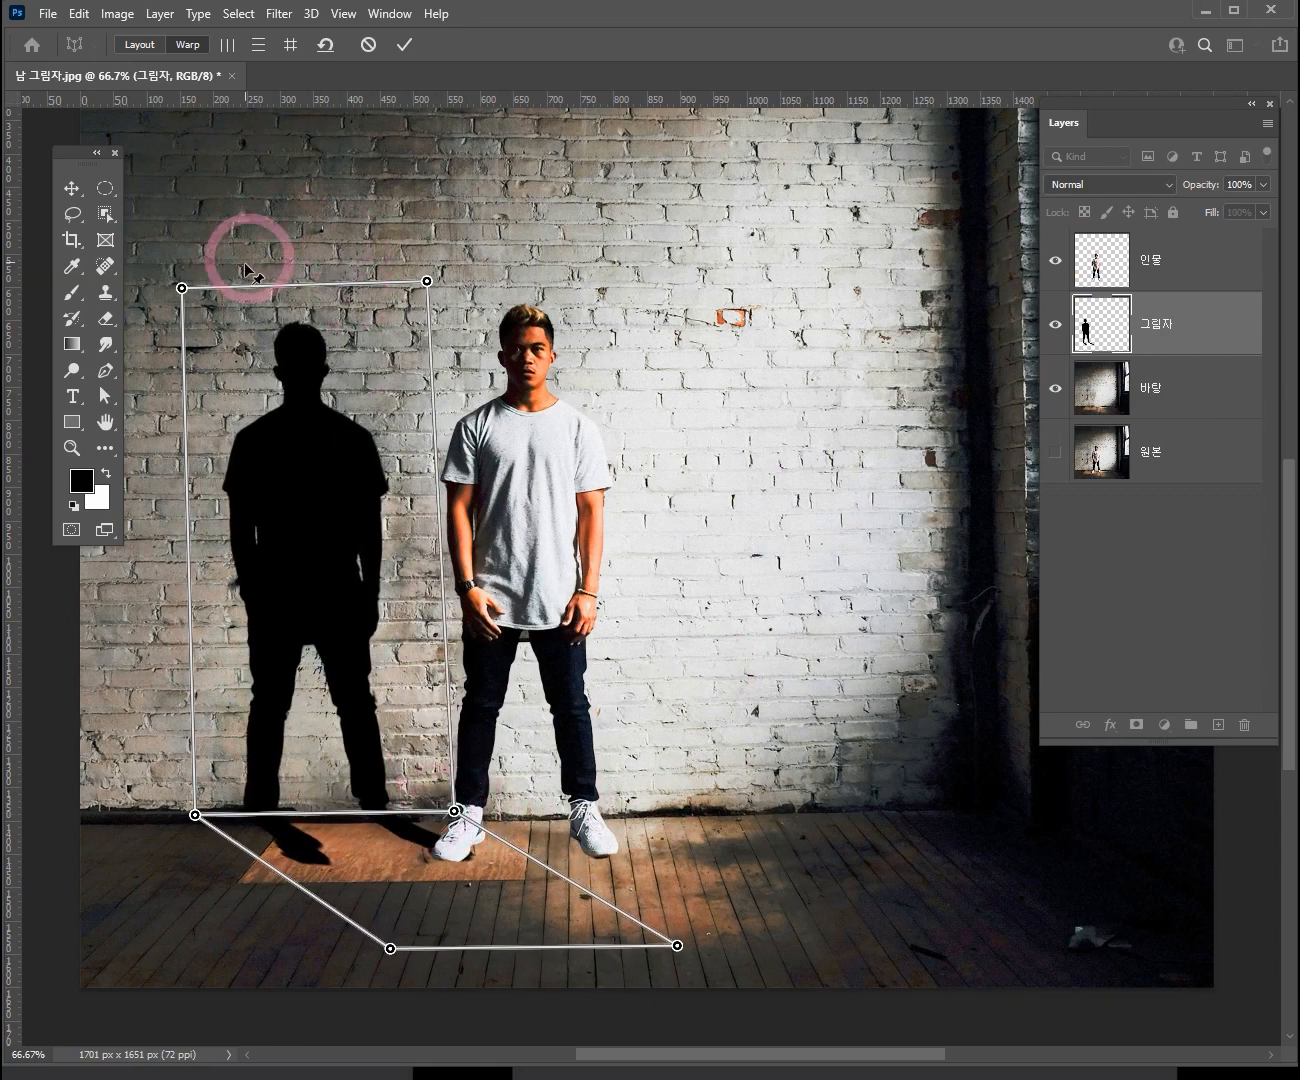
left_click_drag(181, 289, 187, 325)
left_click_drag(427, 282, 423, 320)
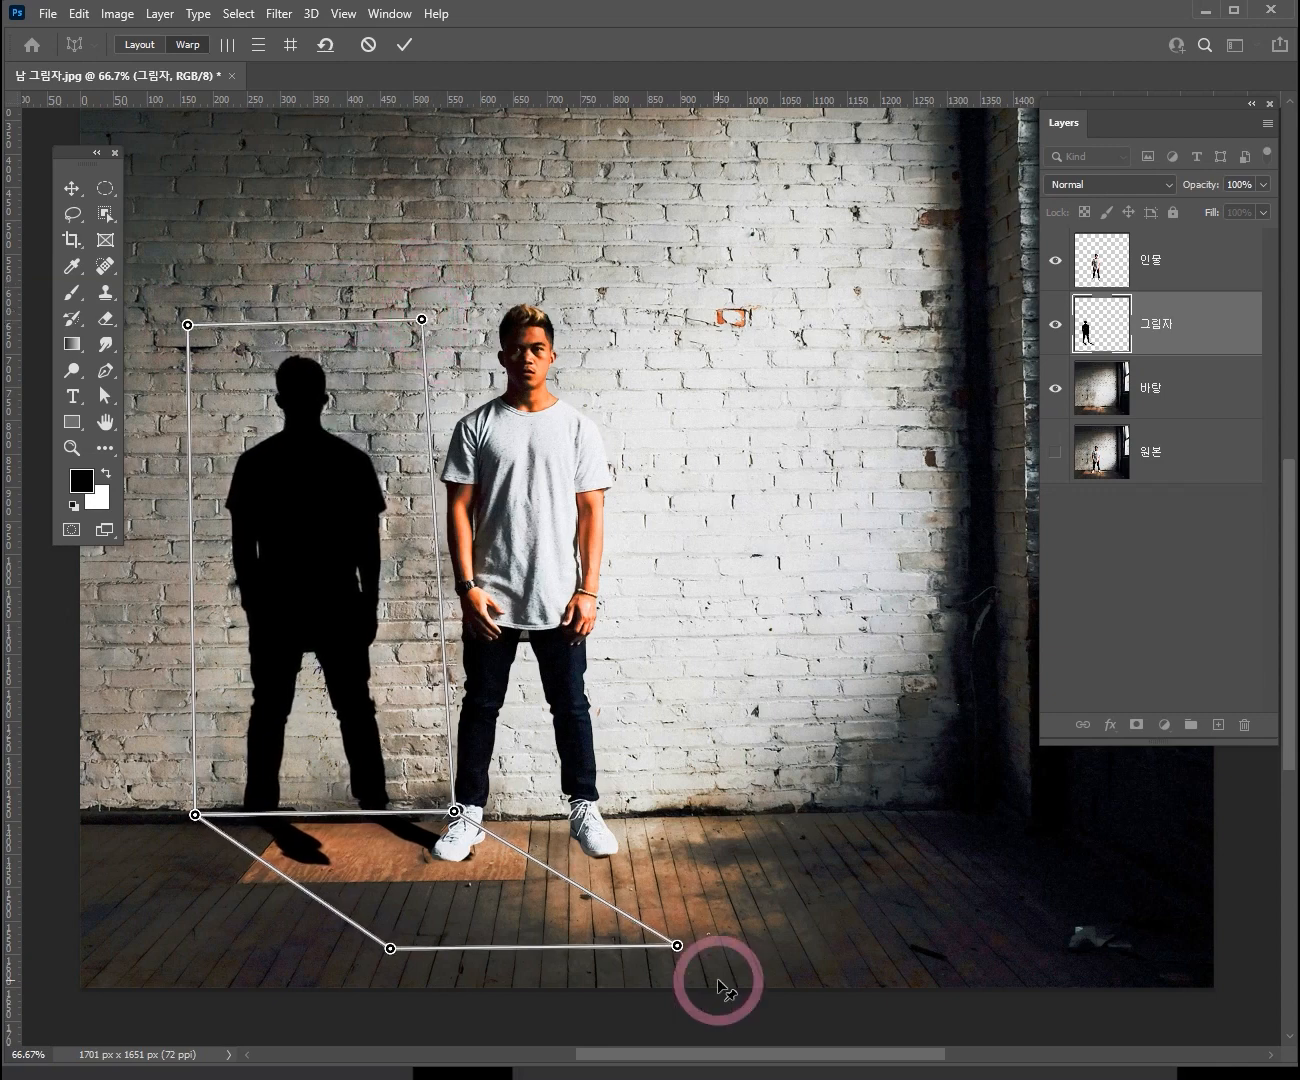
- Pull the floor quad's two front corners right so the foot shadows reach the man's shoes, and apply the perspective warp
left_click_drag(680, 947, 858, 943)
left_click_drag(391, 946, 665, 930)
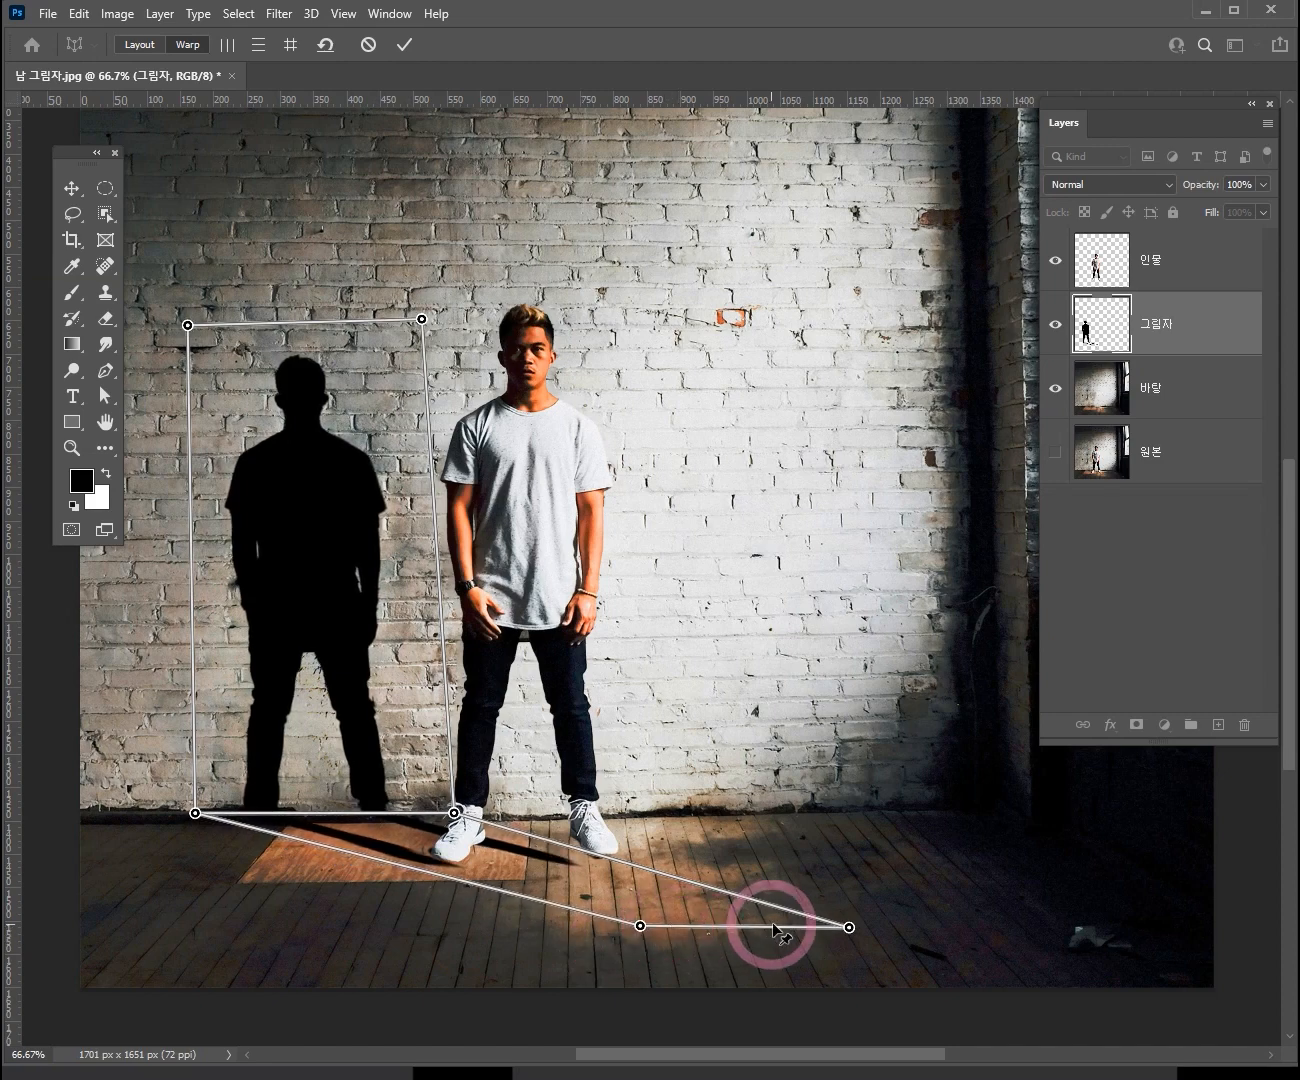
left_click_drag(850, 930, 948, 911)
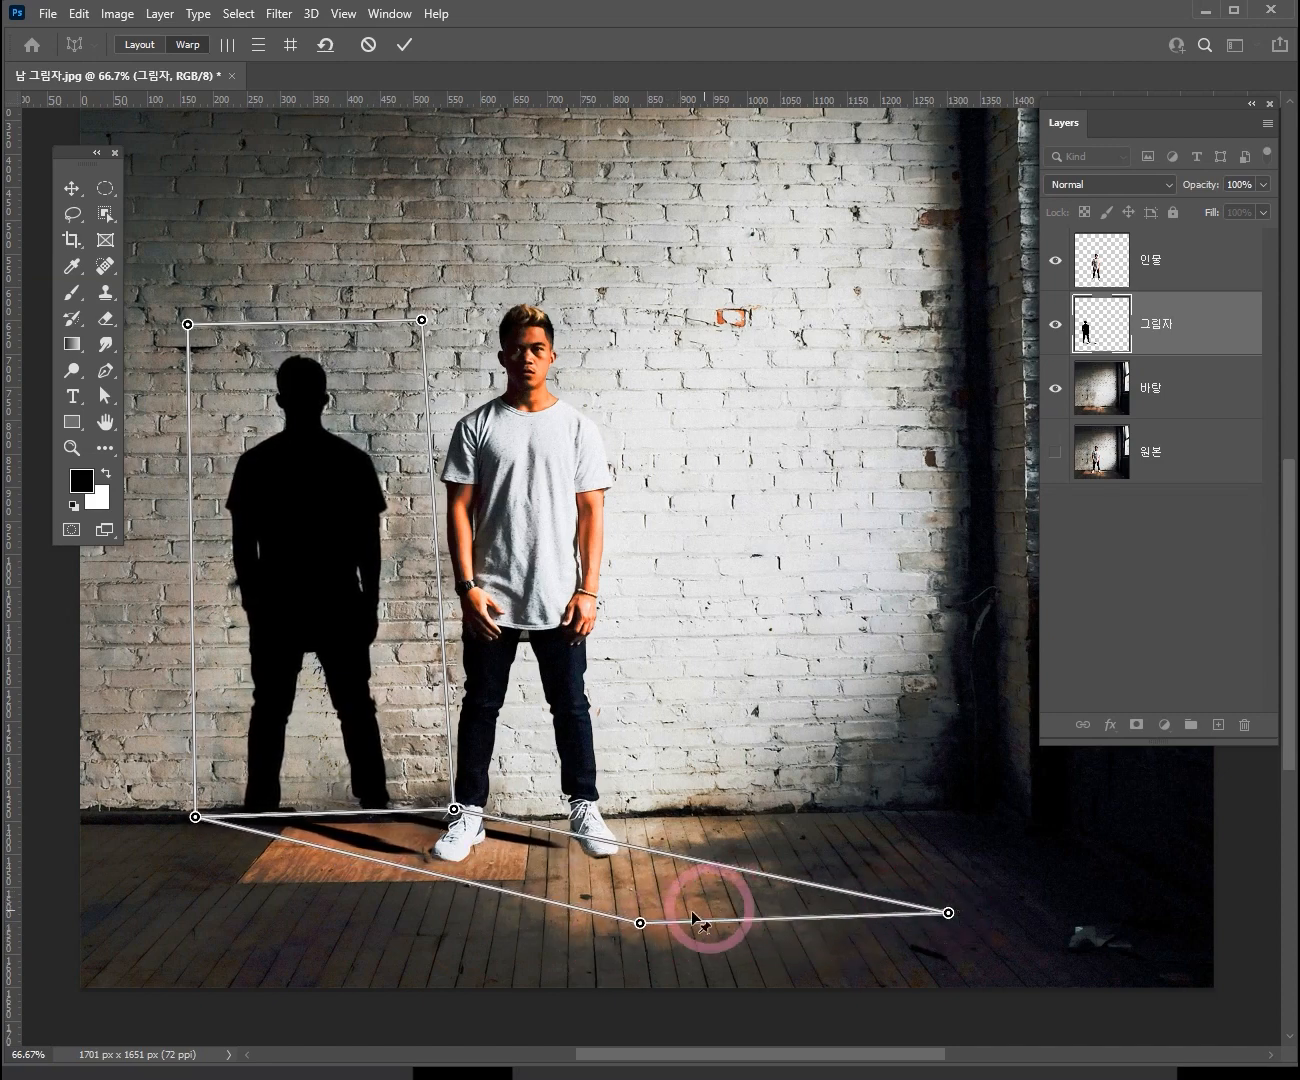
left_click_drag(640, 920, 703, 914)
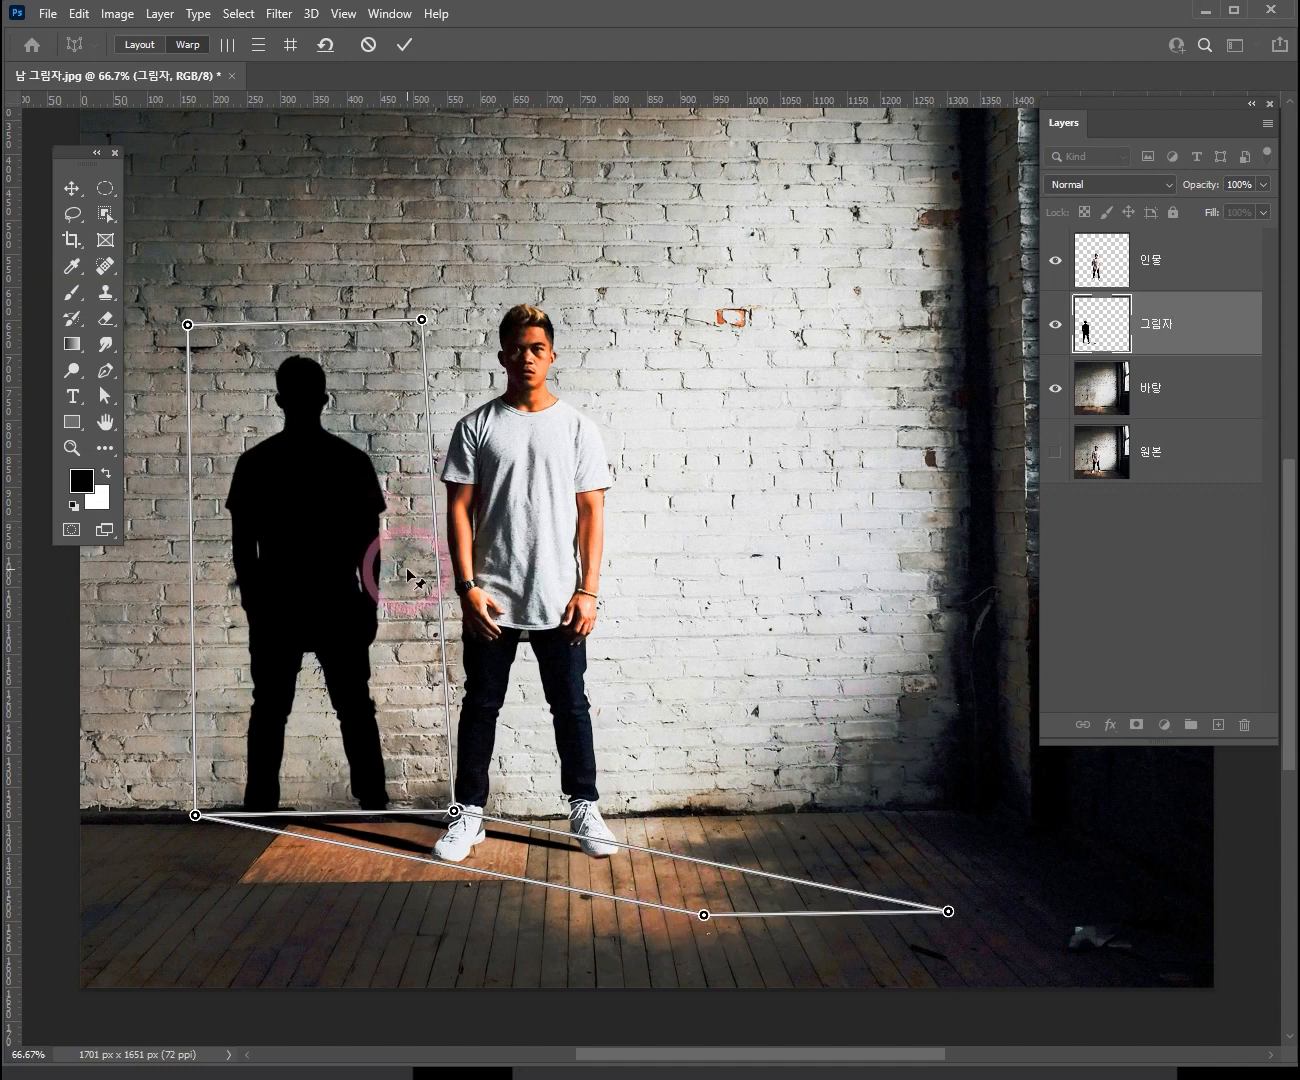
left_click(405, 46)
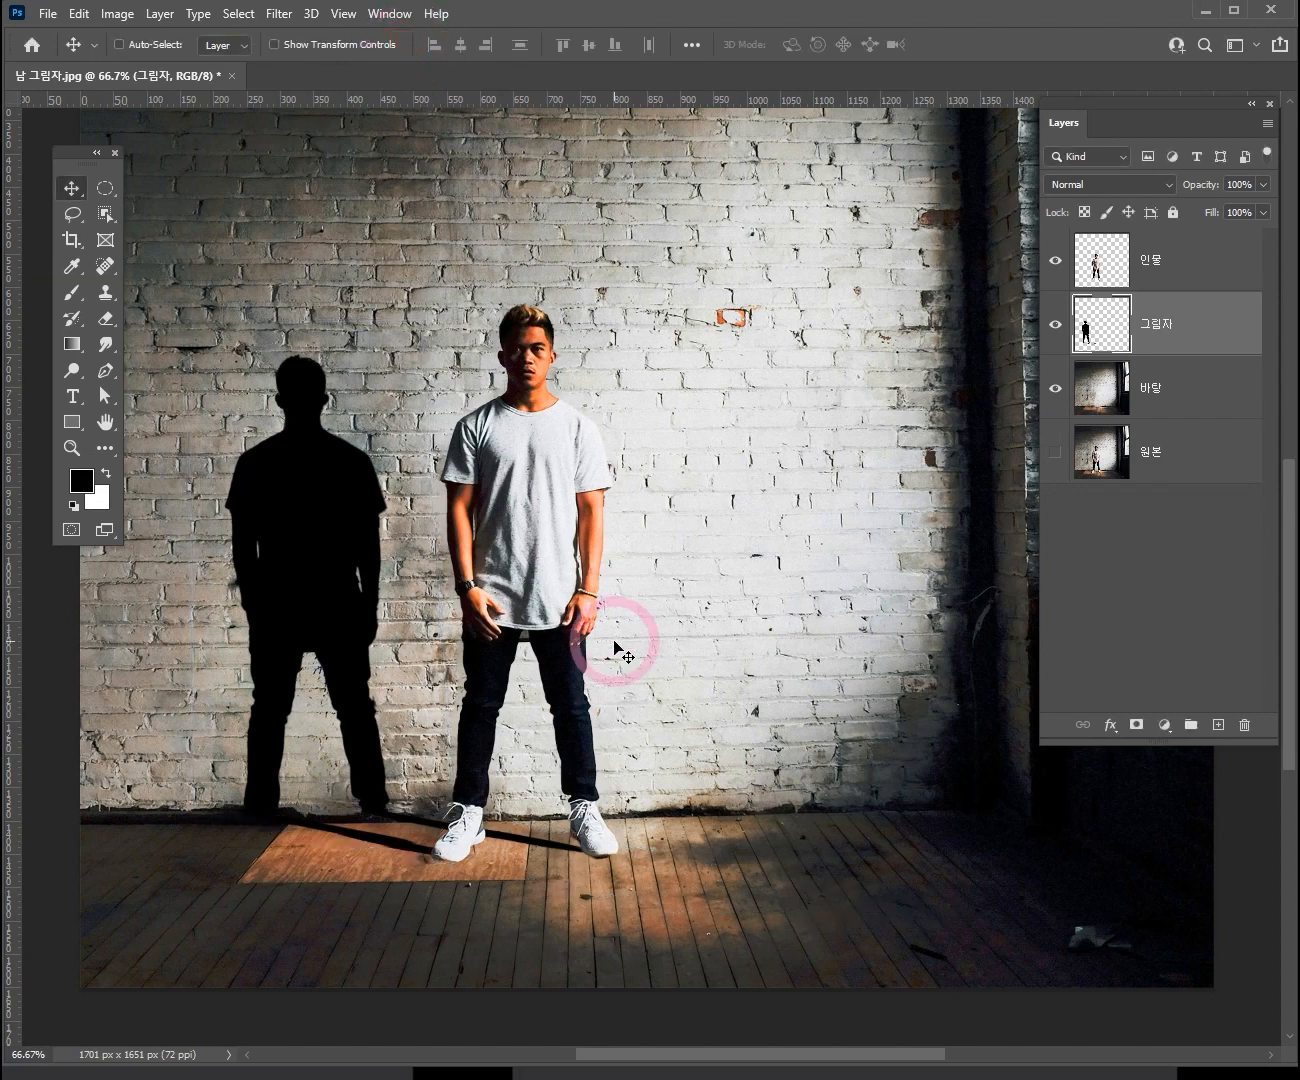
key("ctrl+space")
left_click(433, 723, "ctrl")
left_click(452, 568, "ctrl+alt")
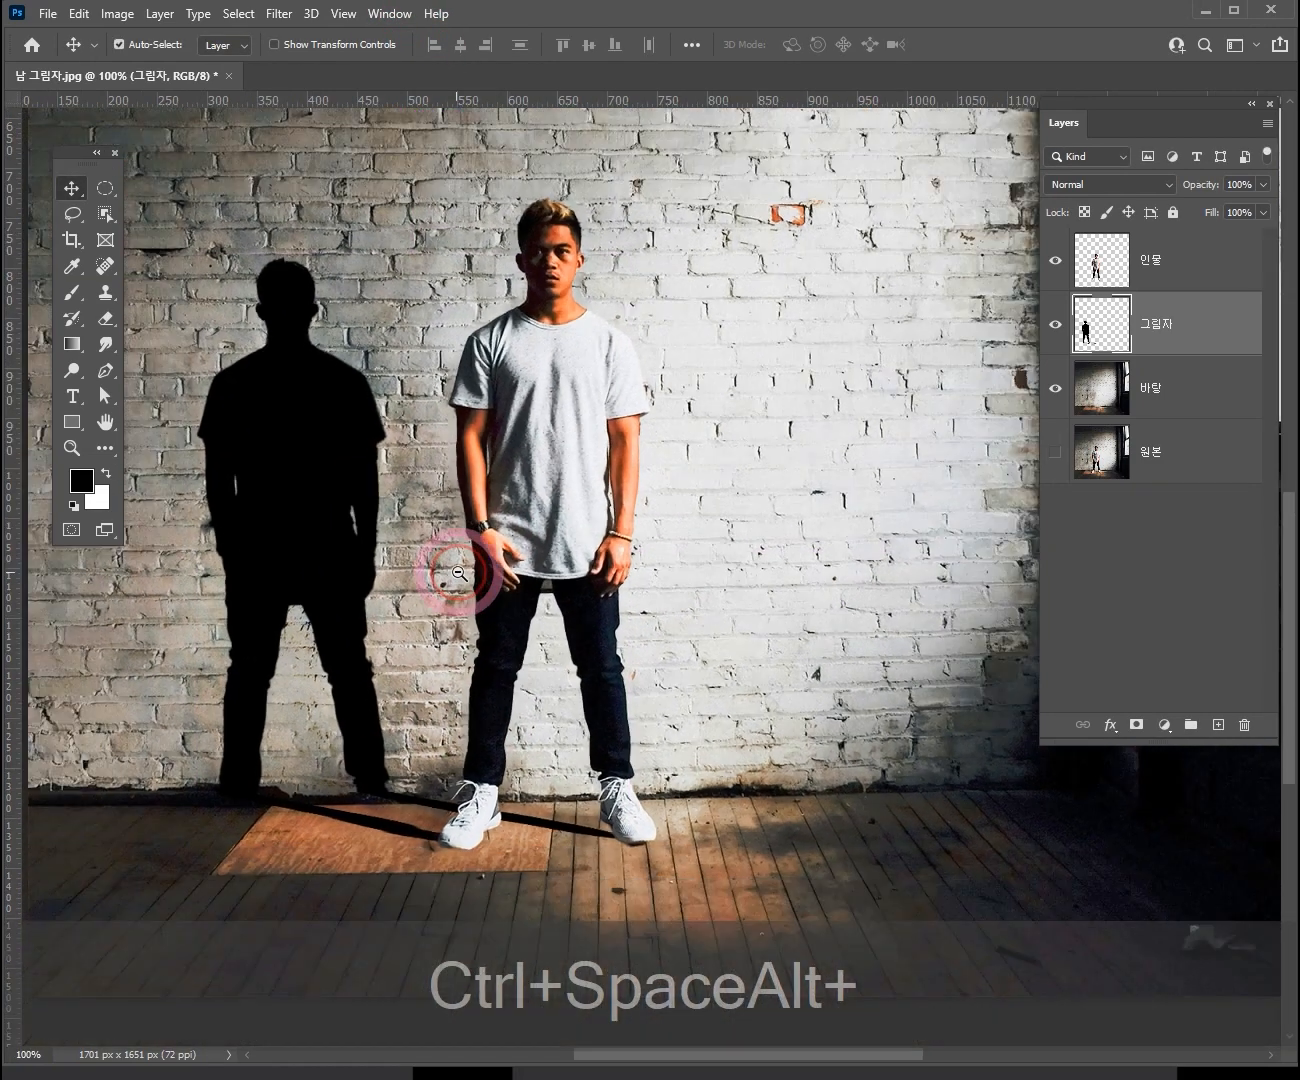
- Apply a Gaussian Blur with a radius of 15.3 pixels to the 그림자 layer
left_click_drag(460, 580, 537, 571)
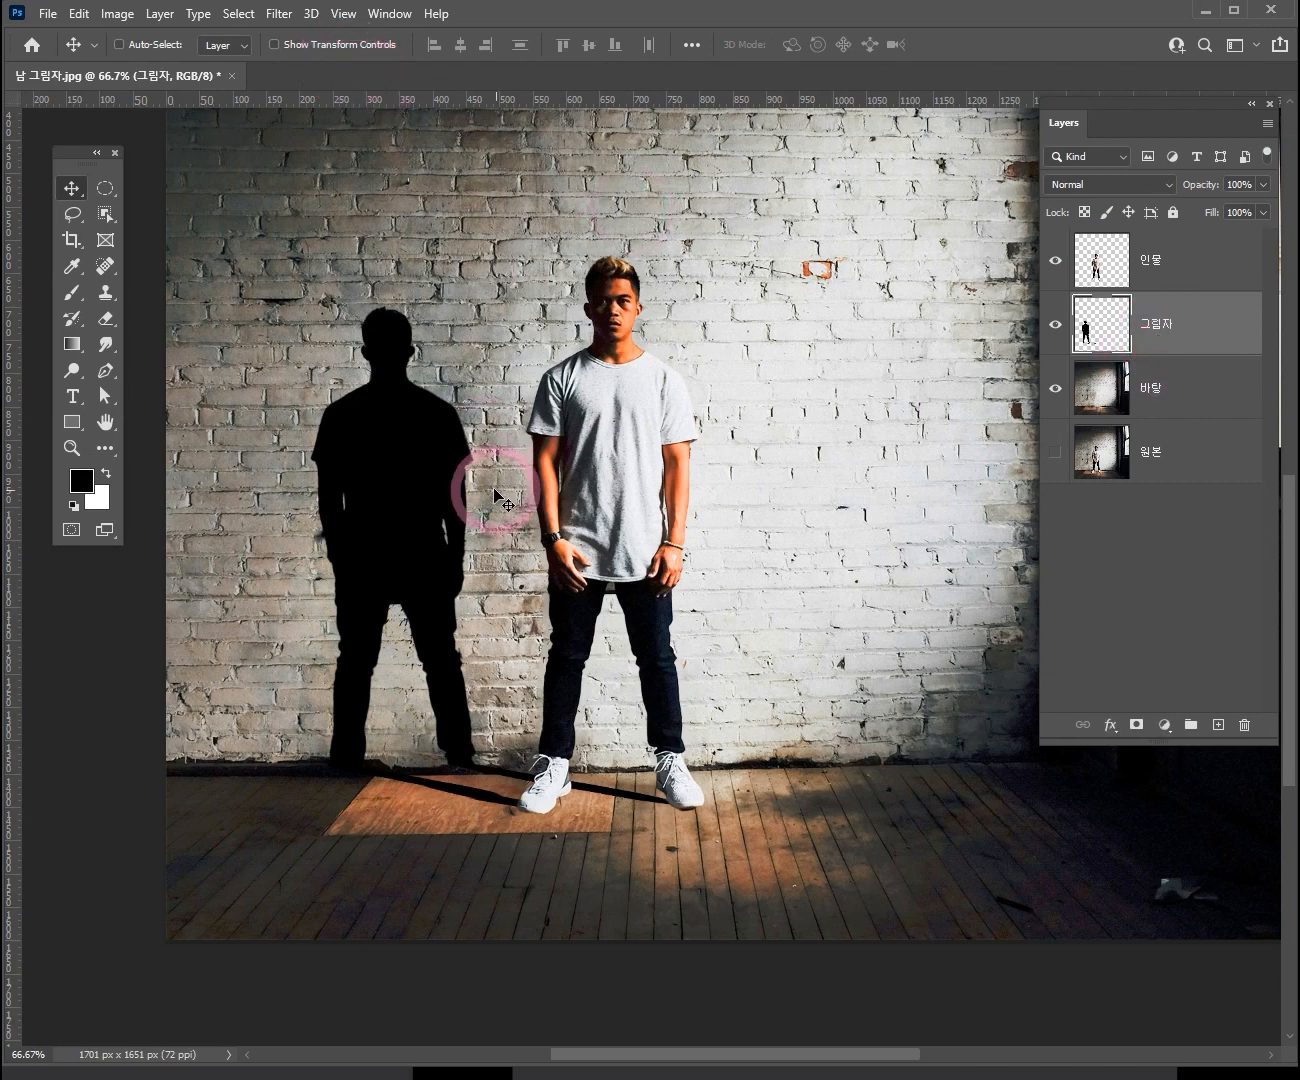
key("ctrl+space")
left_click(449, 432)
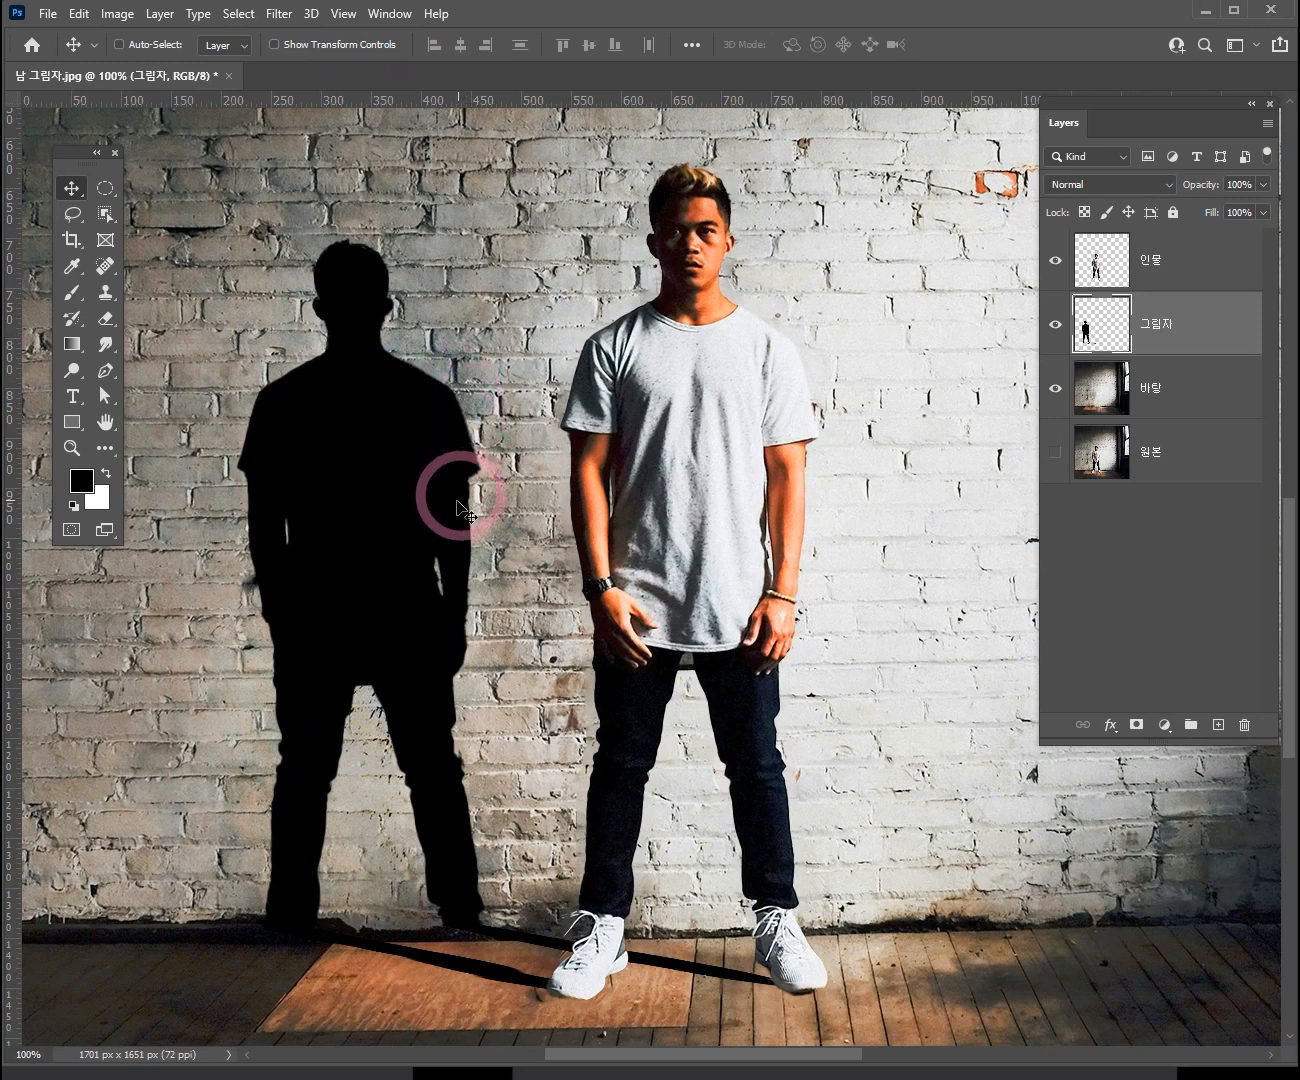
key("ctrl+alt+space")
left_click(648, 585, "ctrl+alt")
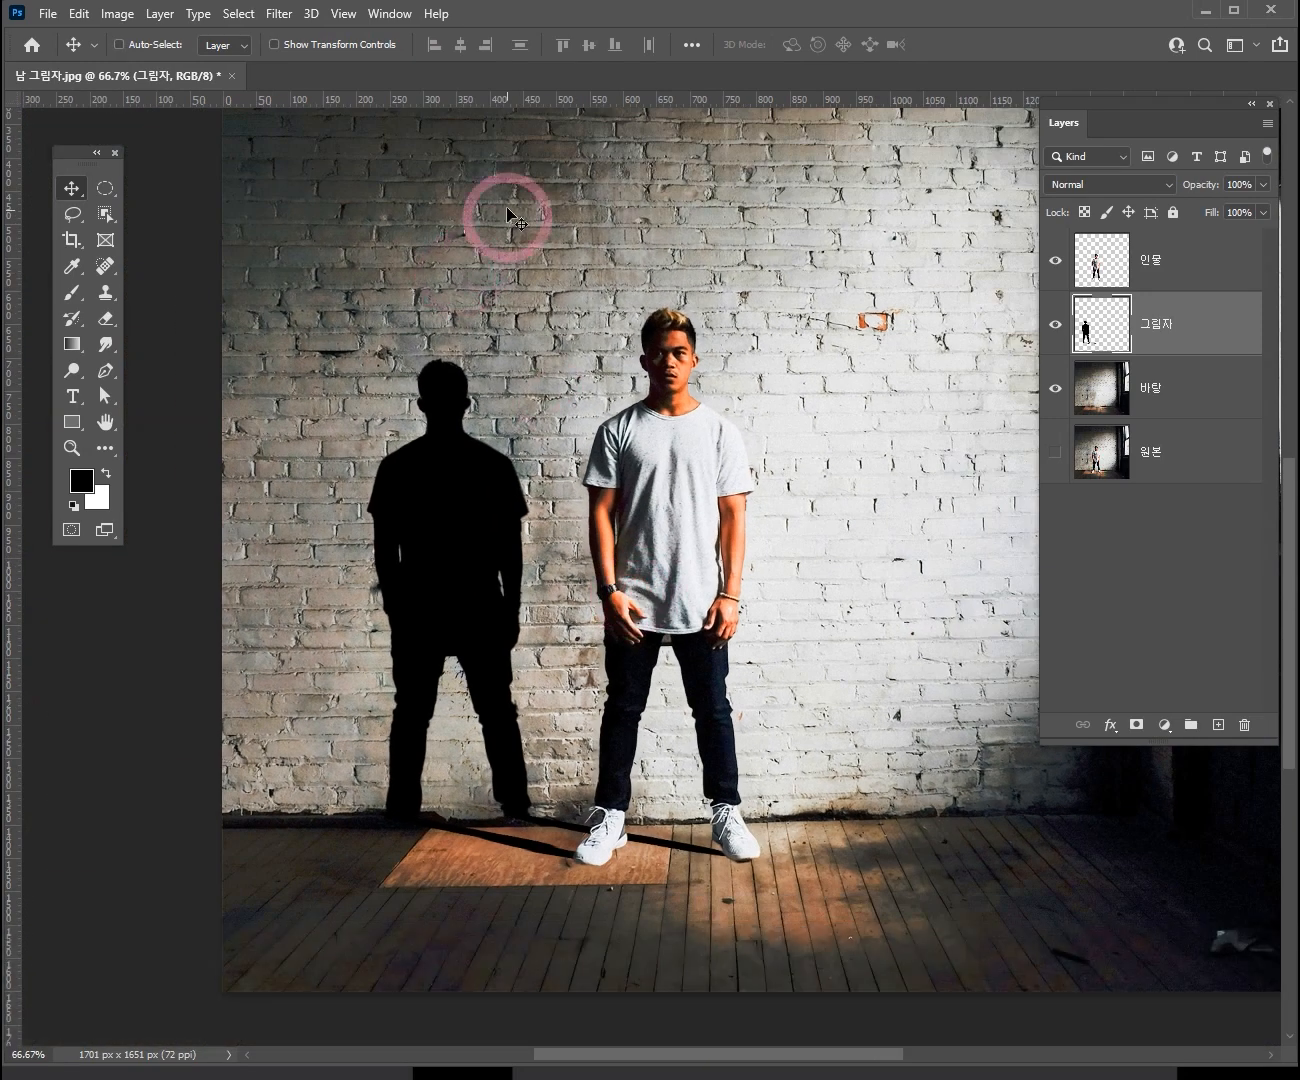
left_click(286, 21)
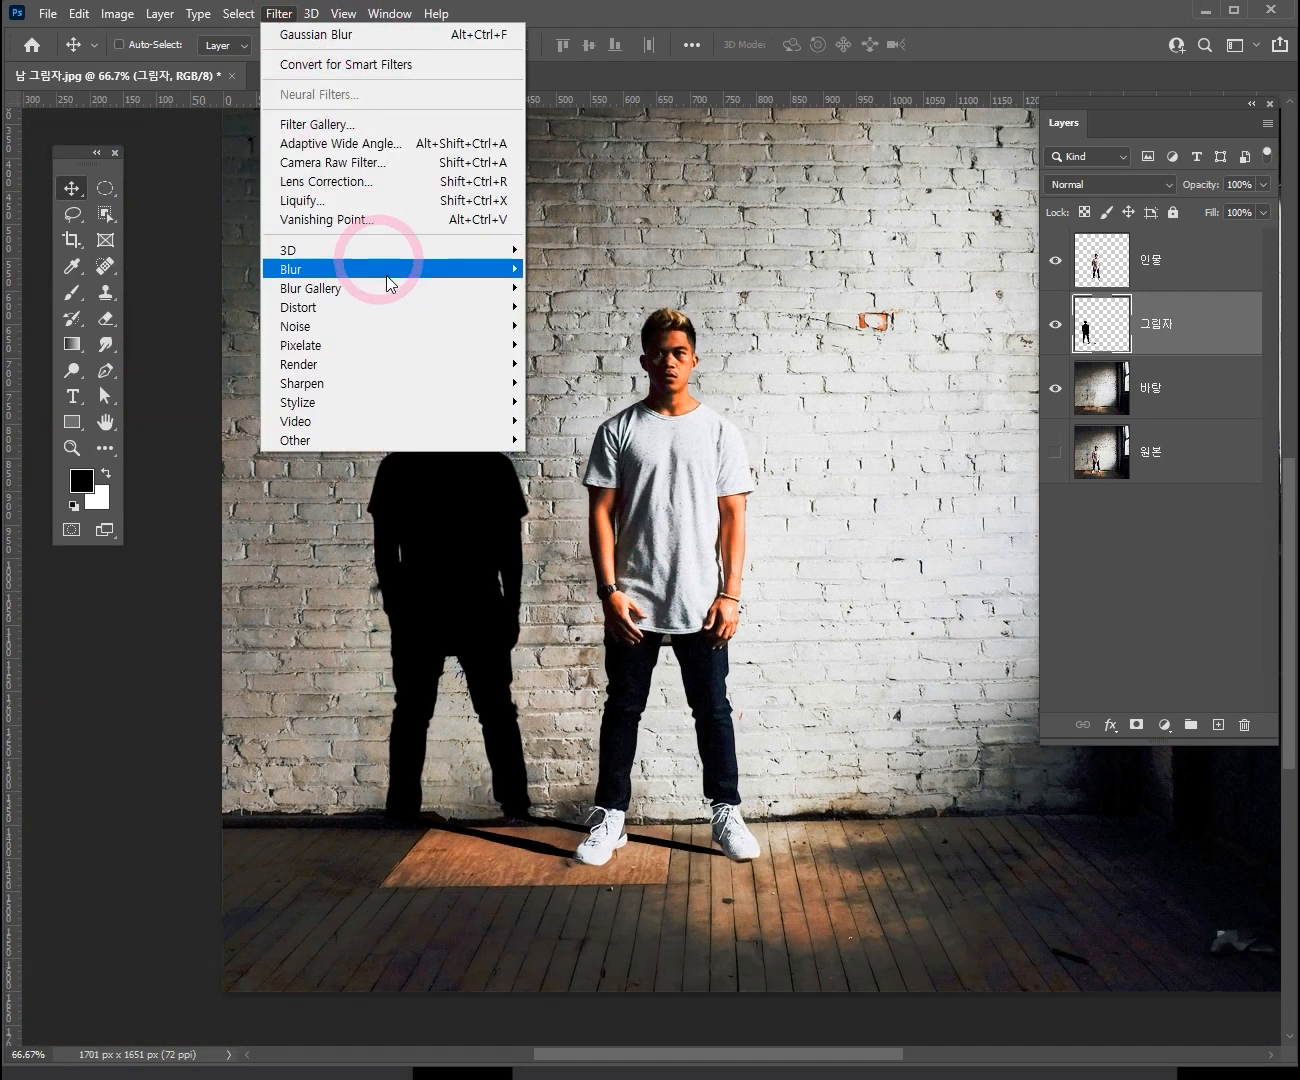
mouse_move(415, 276)
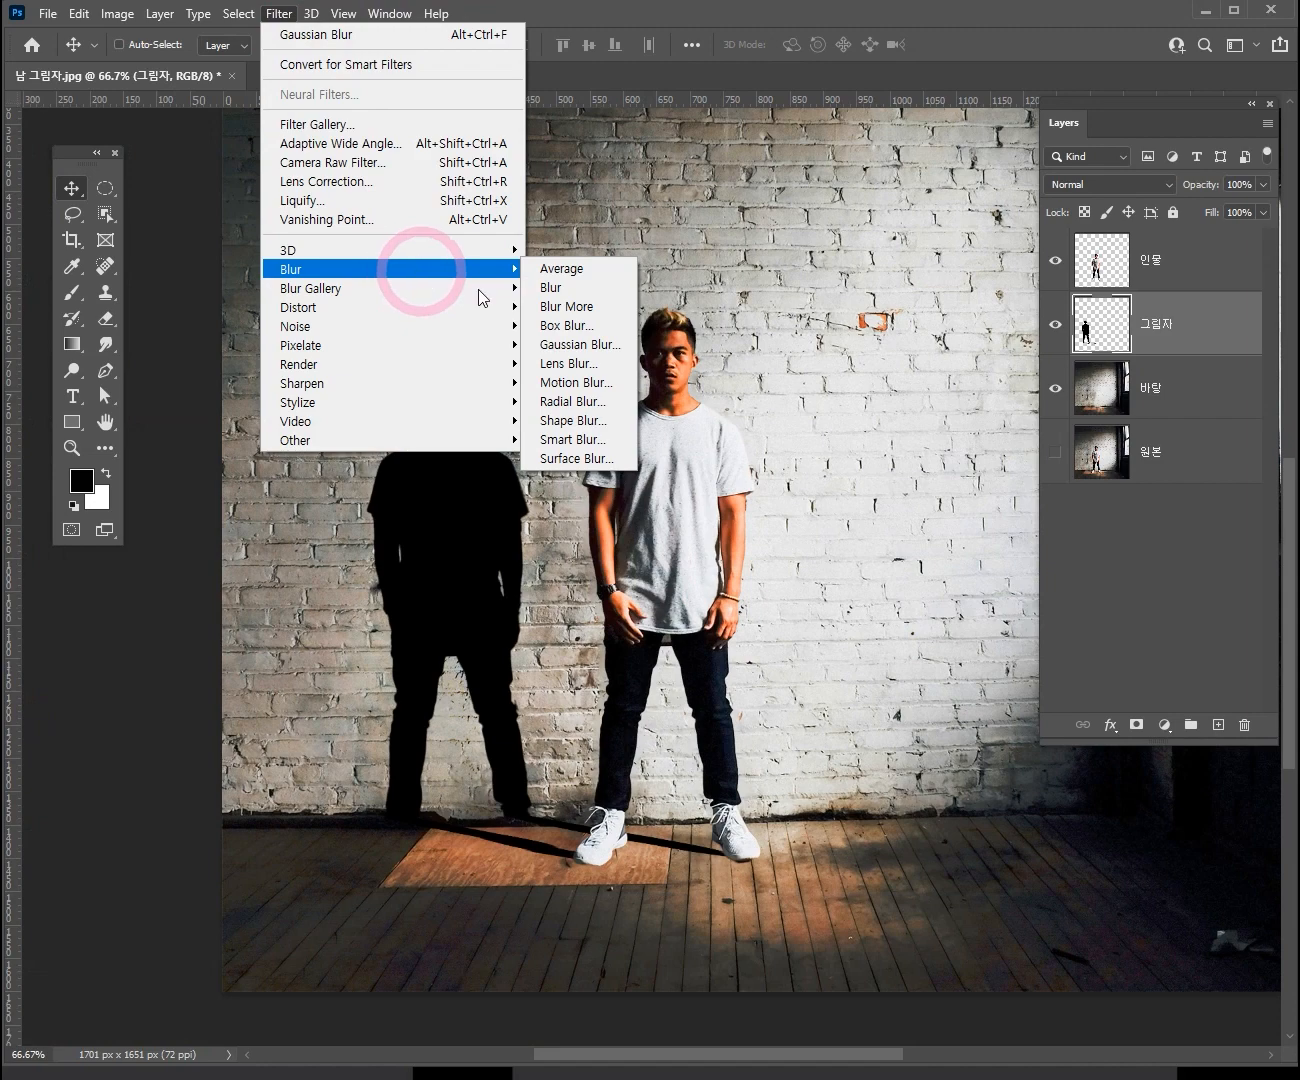
left_click(588, 350)
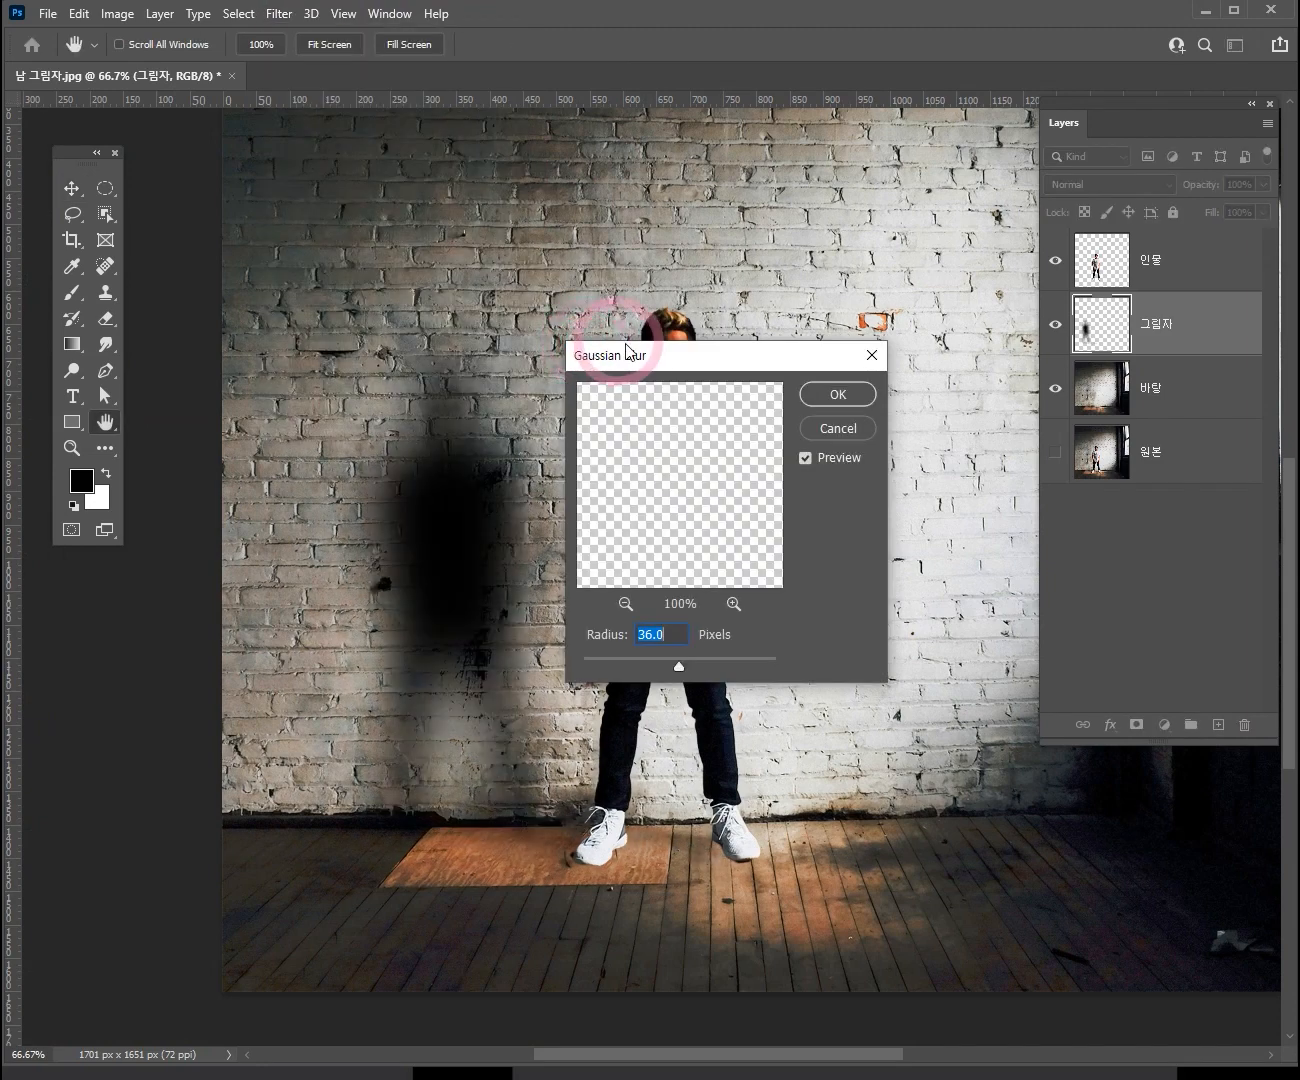
left_click_drag(758, 670, 665, 666)
left_click(837, 393)
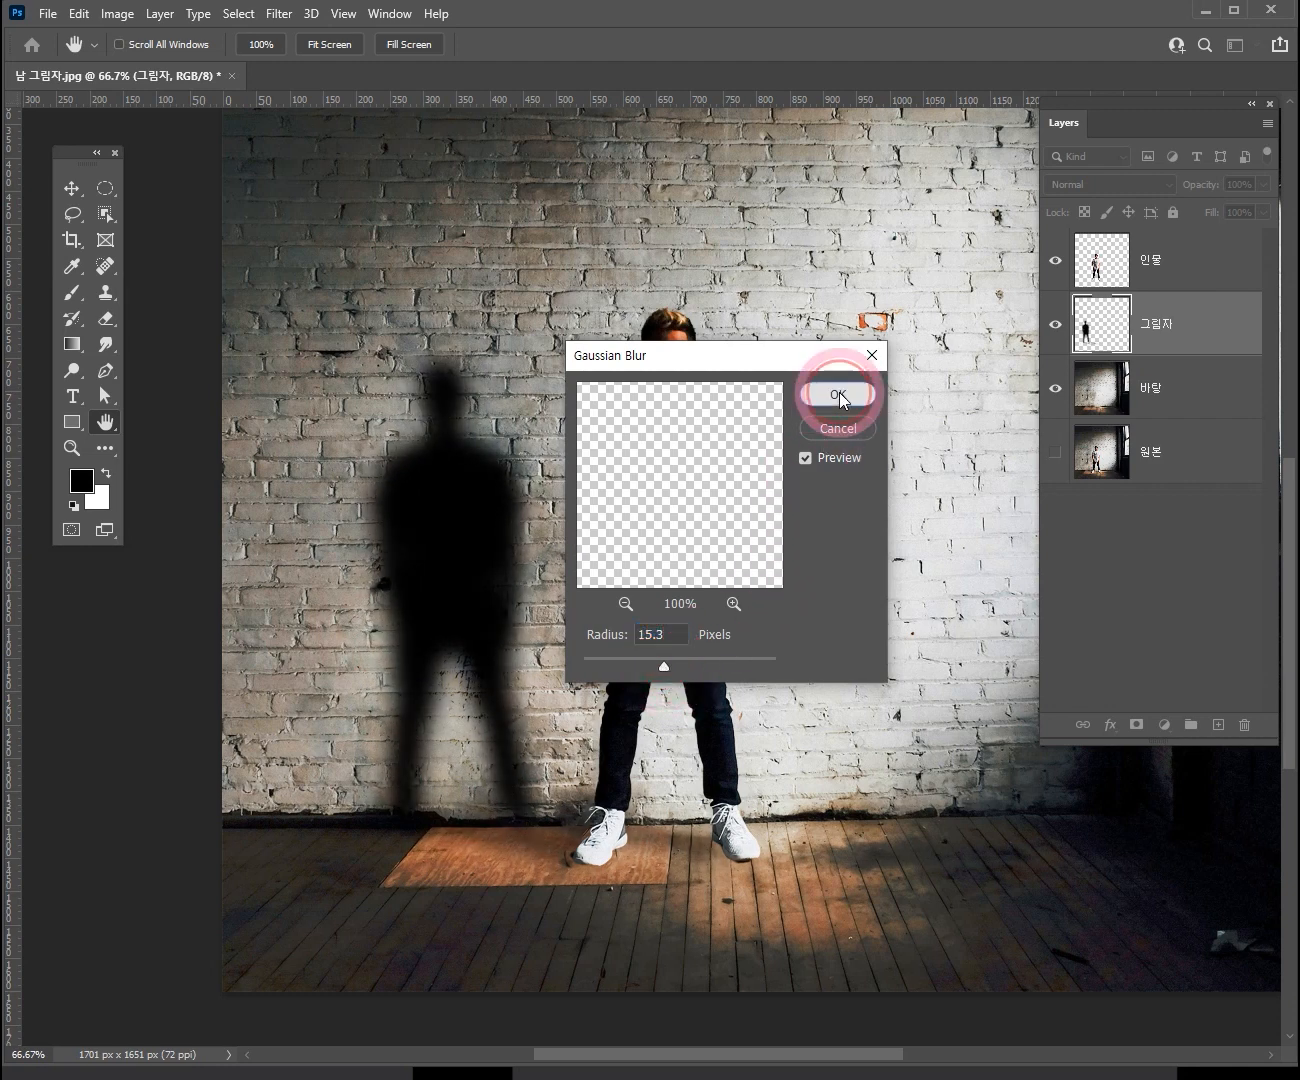
- Examine the blurred shadow and the floor area around the man's shoes up close
key("ctrl+space")
left_click(727, 813)
left_click(820, 669)
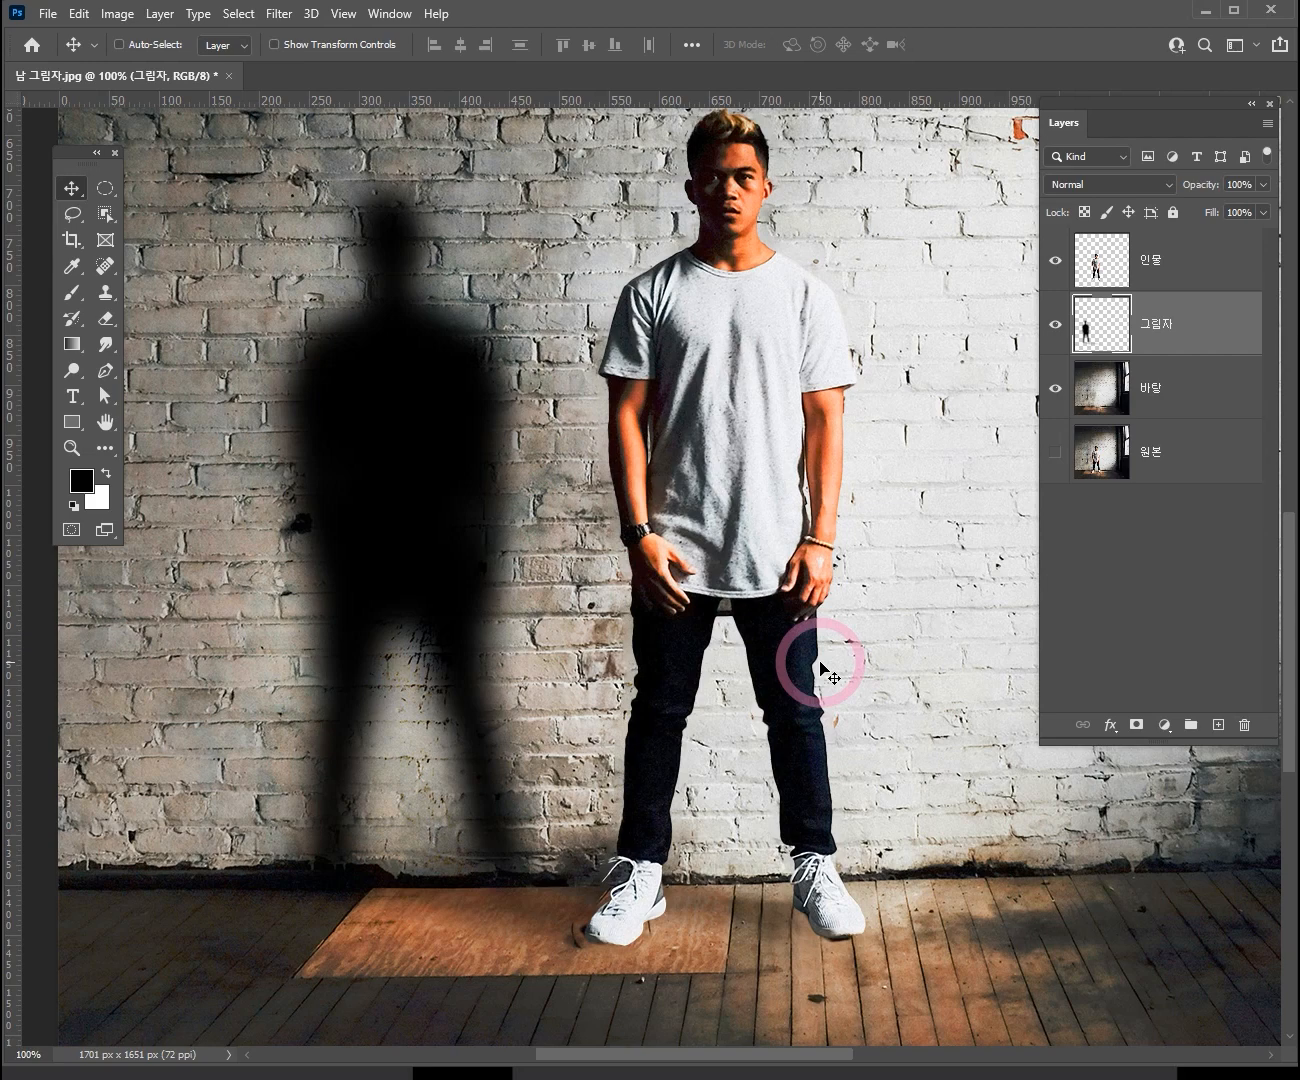
left_click_drag(673, 679, 623, 616)
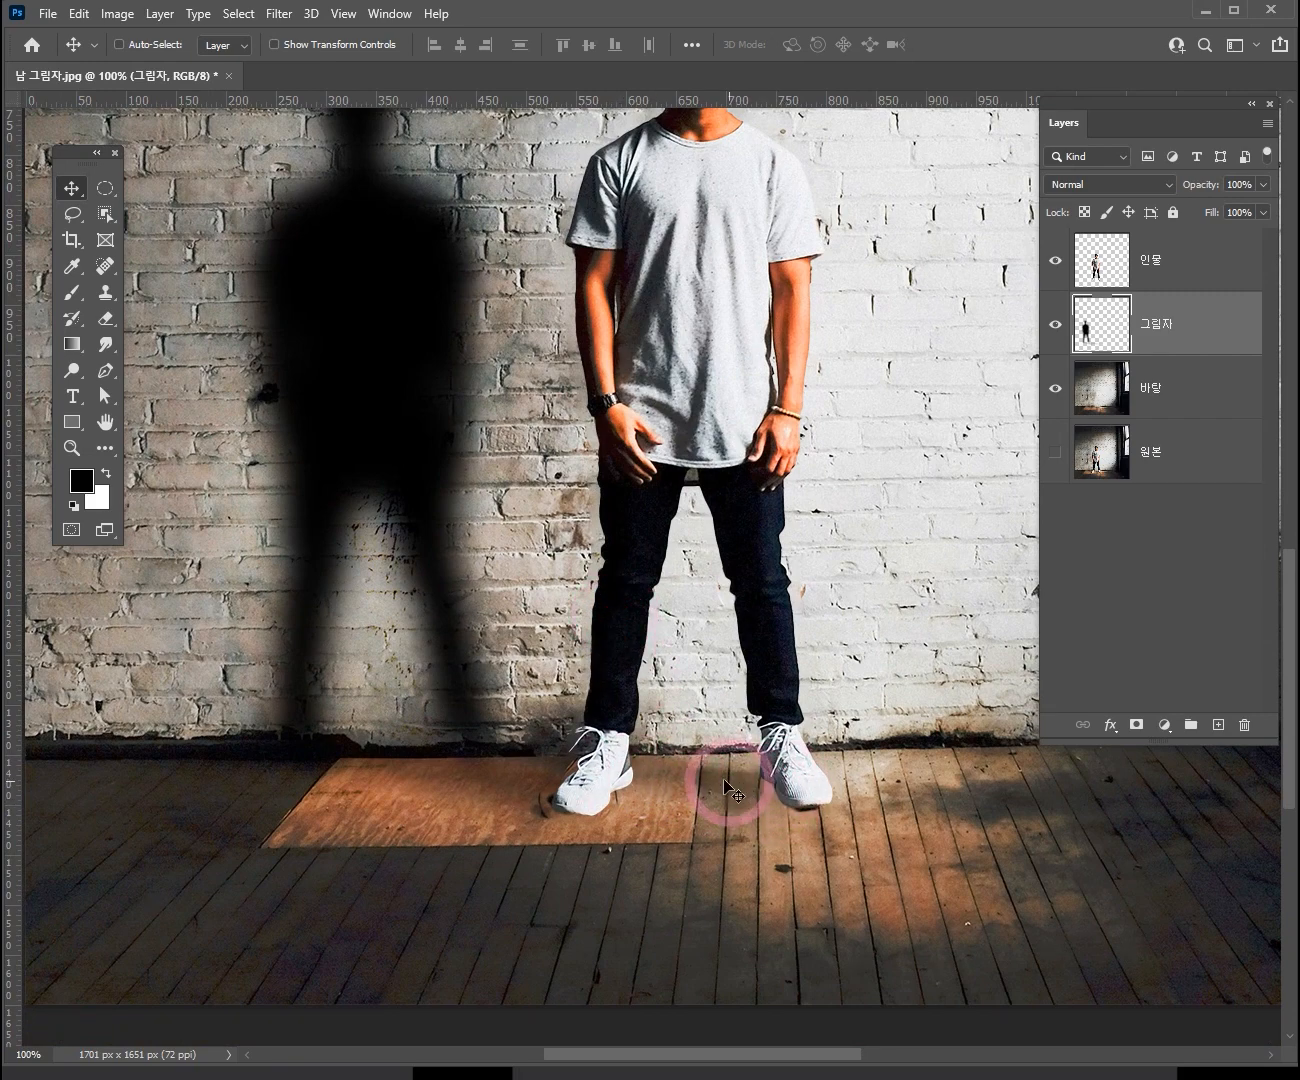
key("ctrl+space")
left_click_drag(598, 770, 925, 805)
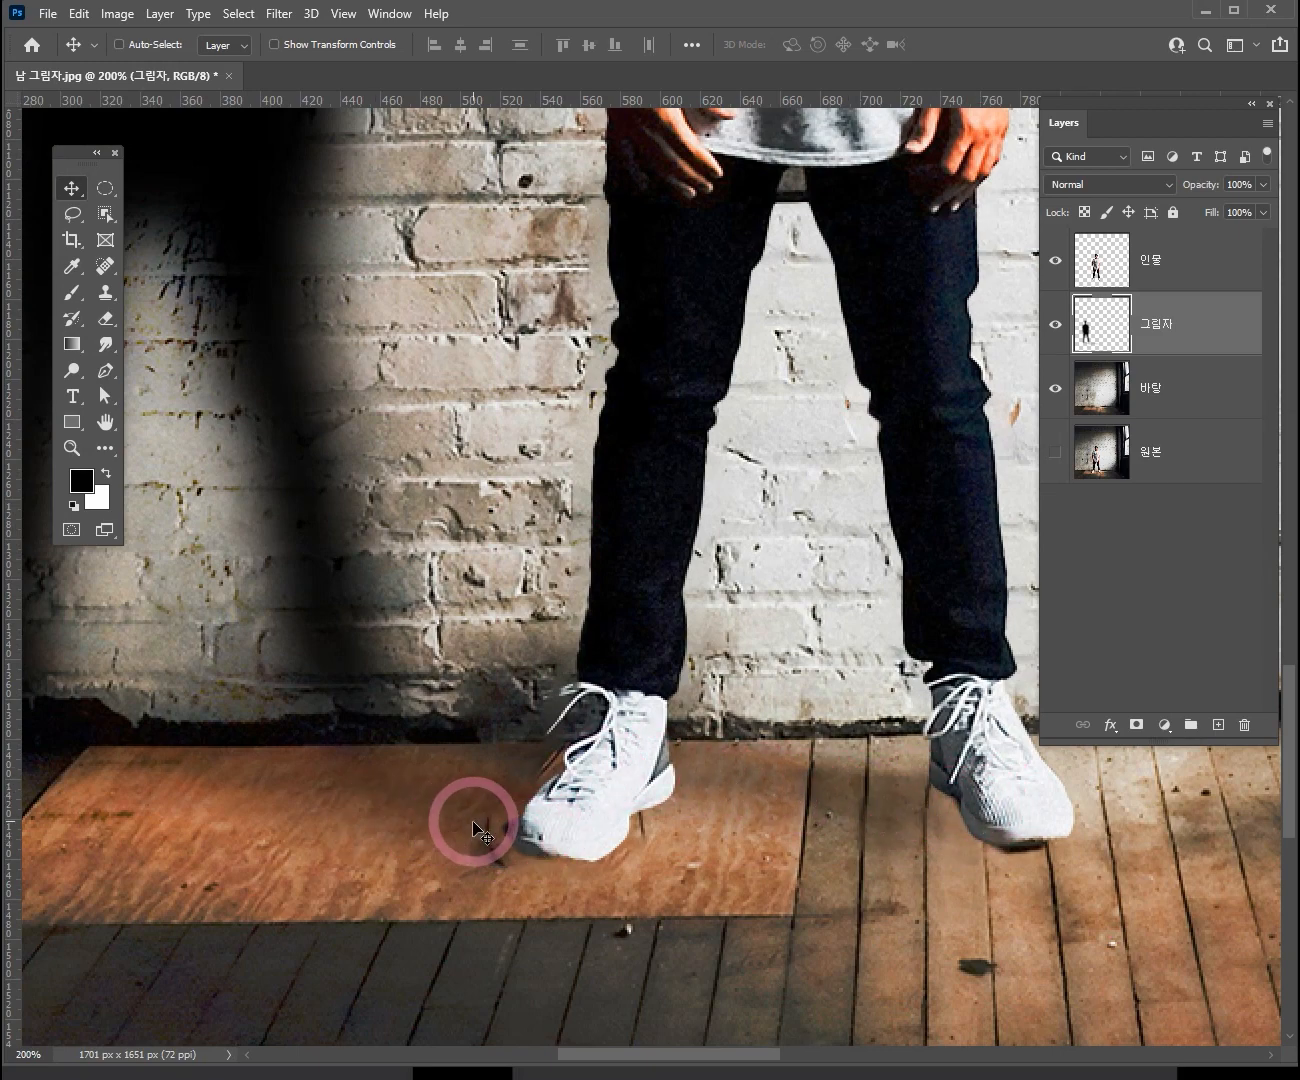
key("ctrl+alt+space")
left_click(508, 762)
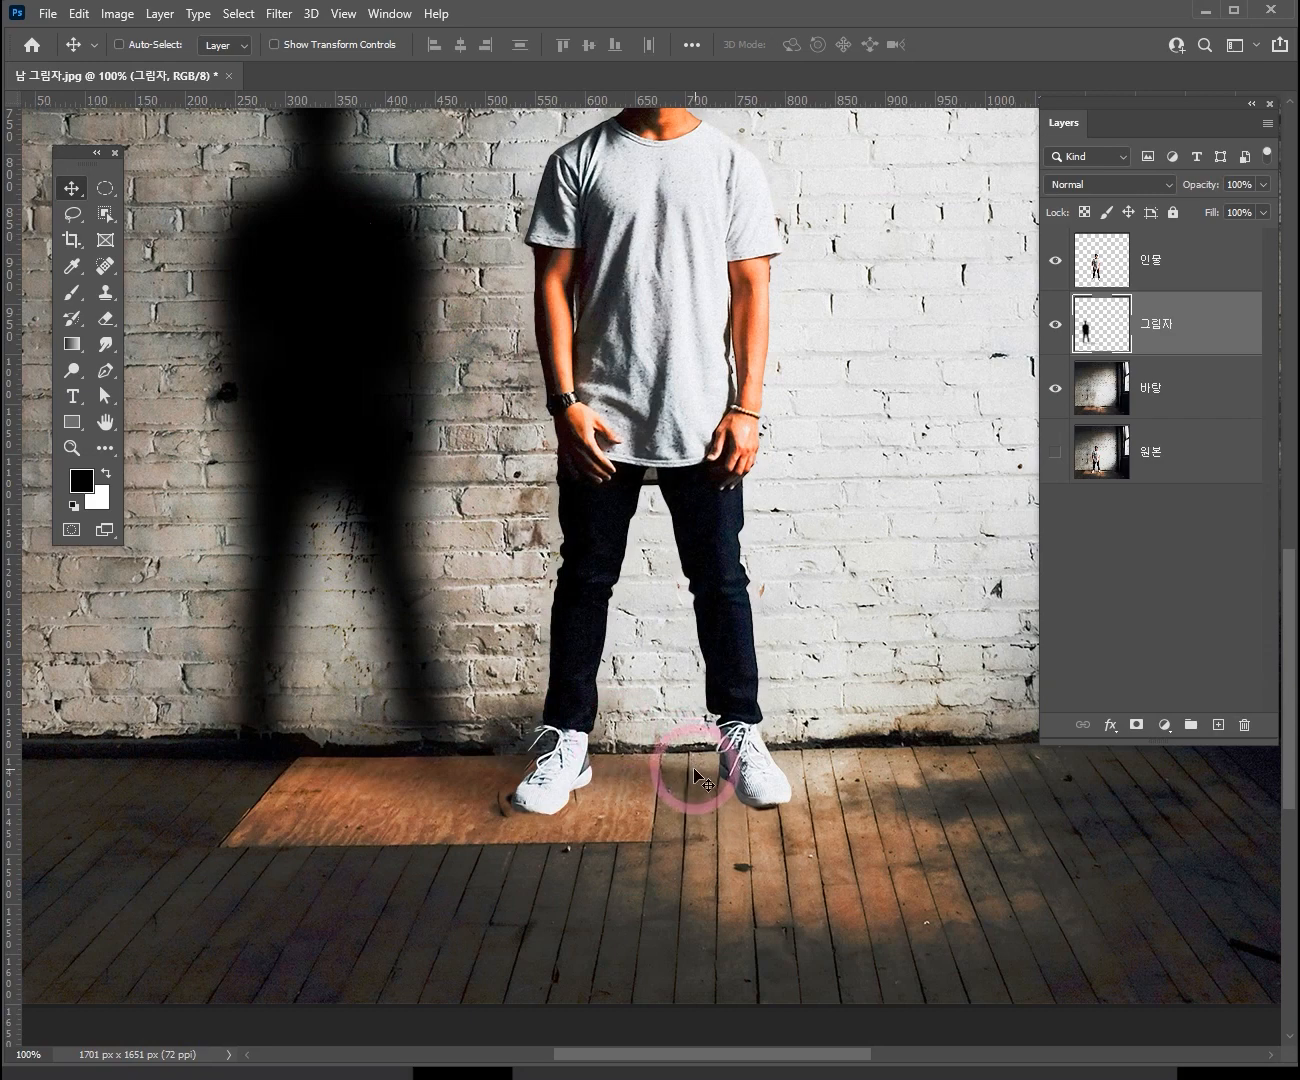
key("ctrl+space")
left_click(645, 765)
left_click_drag(766, 813, 770, 763)
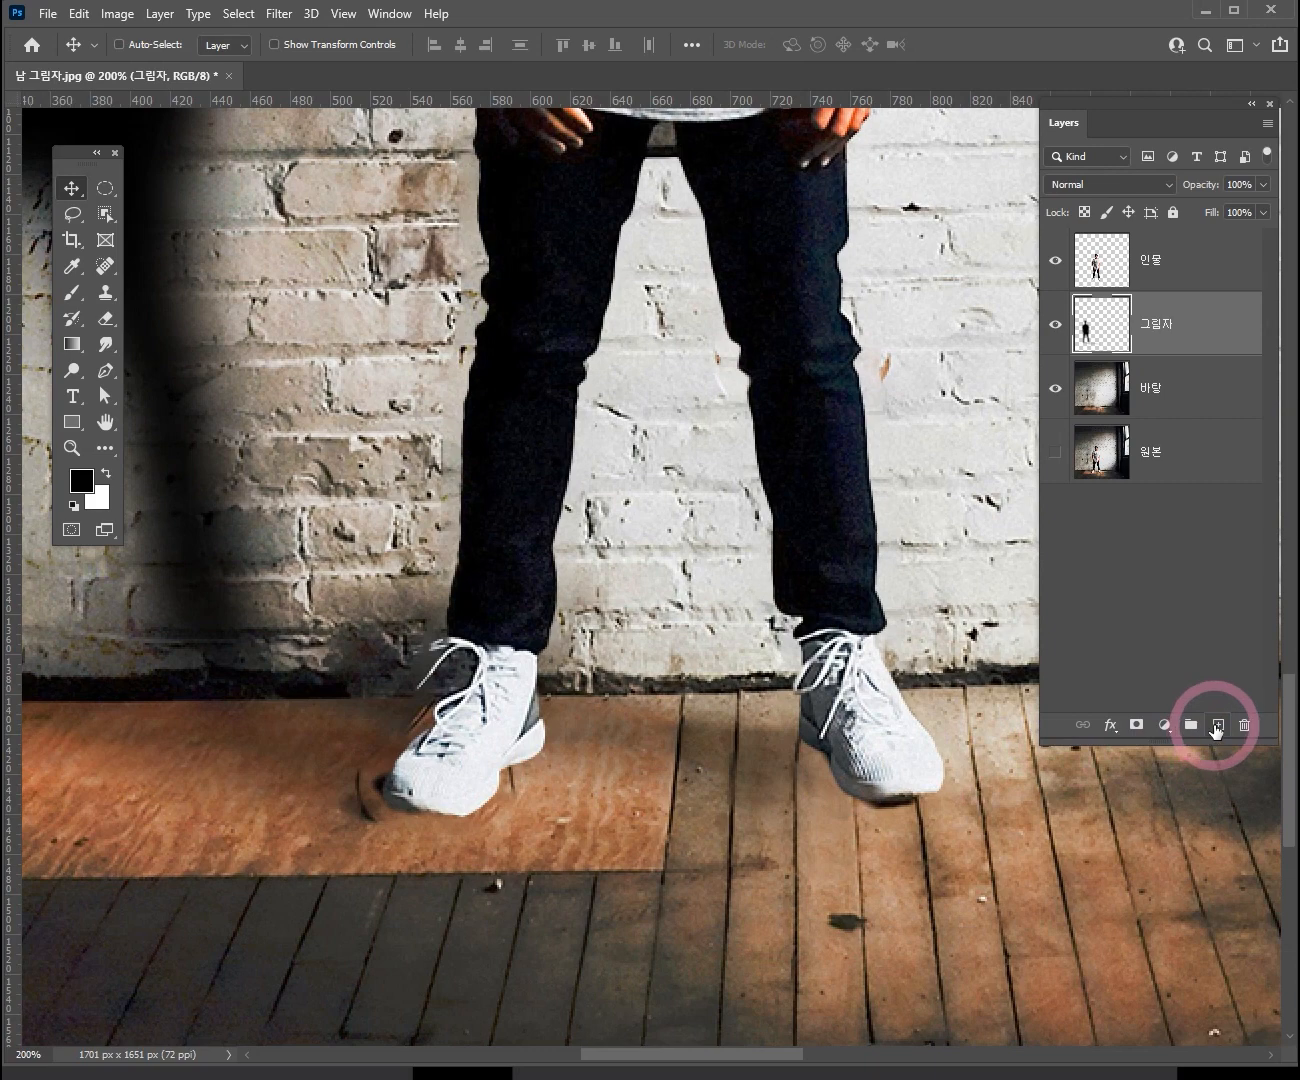
- Add a layer named 그림자2 directly above 그림자 and choose the Polygonal Lasso tool
left_click(1217, 726)
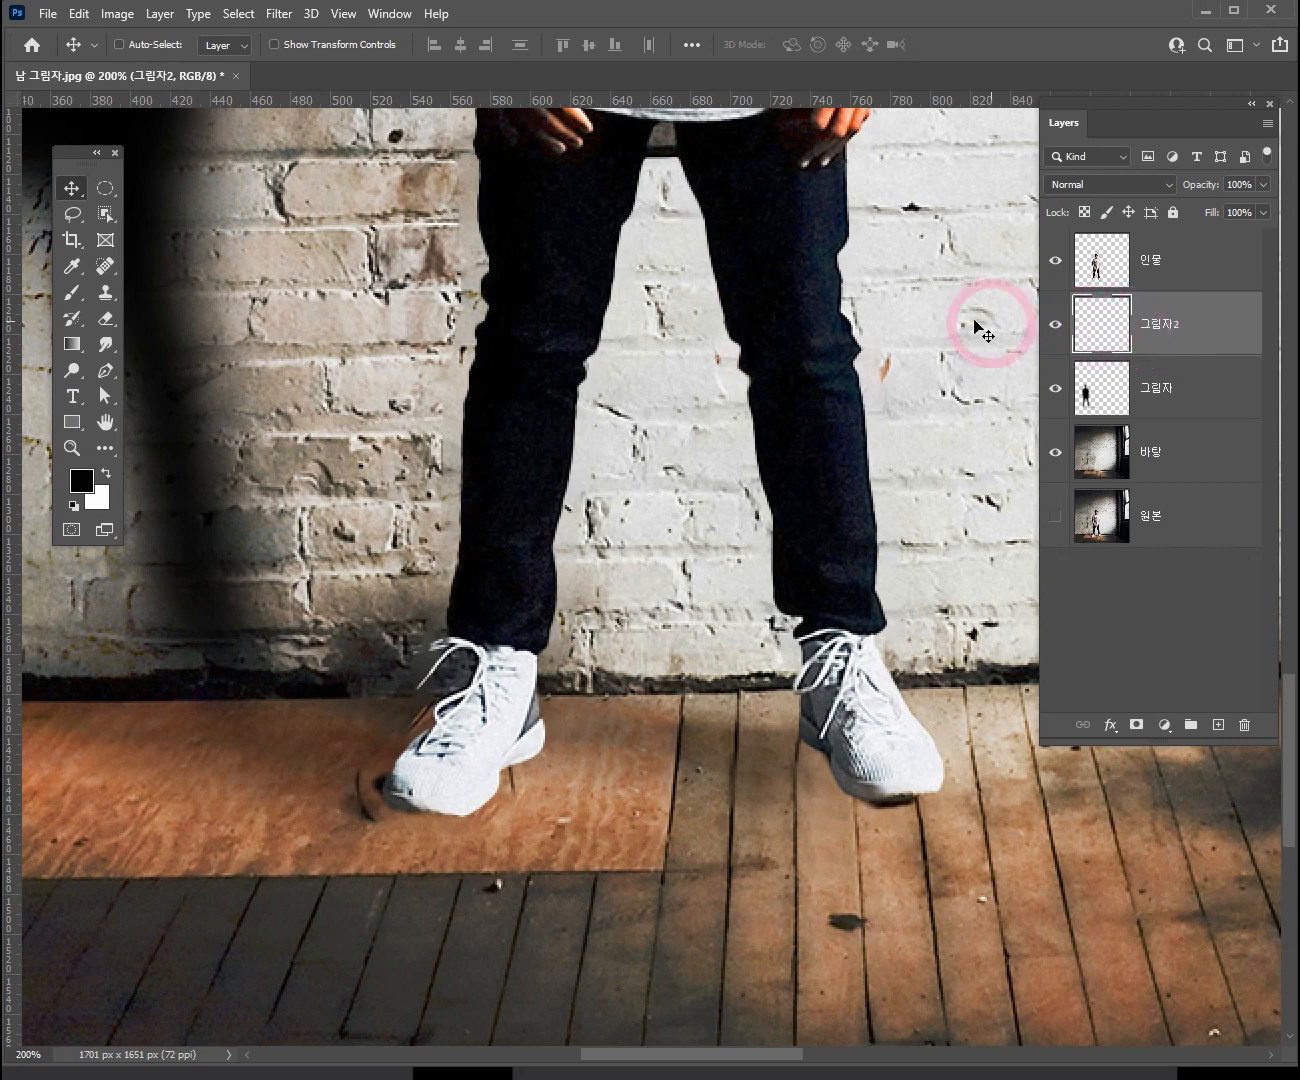
left_click_drag(464, 551, 548, 504)
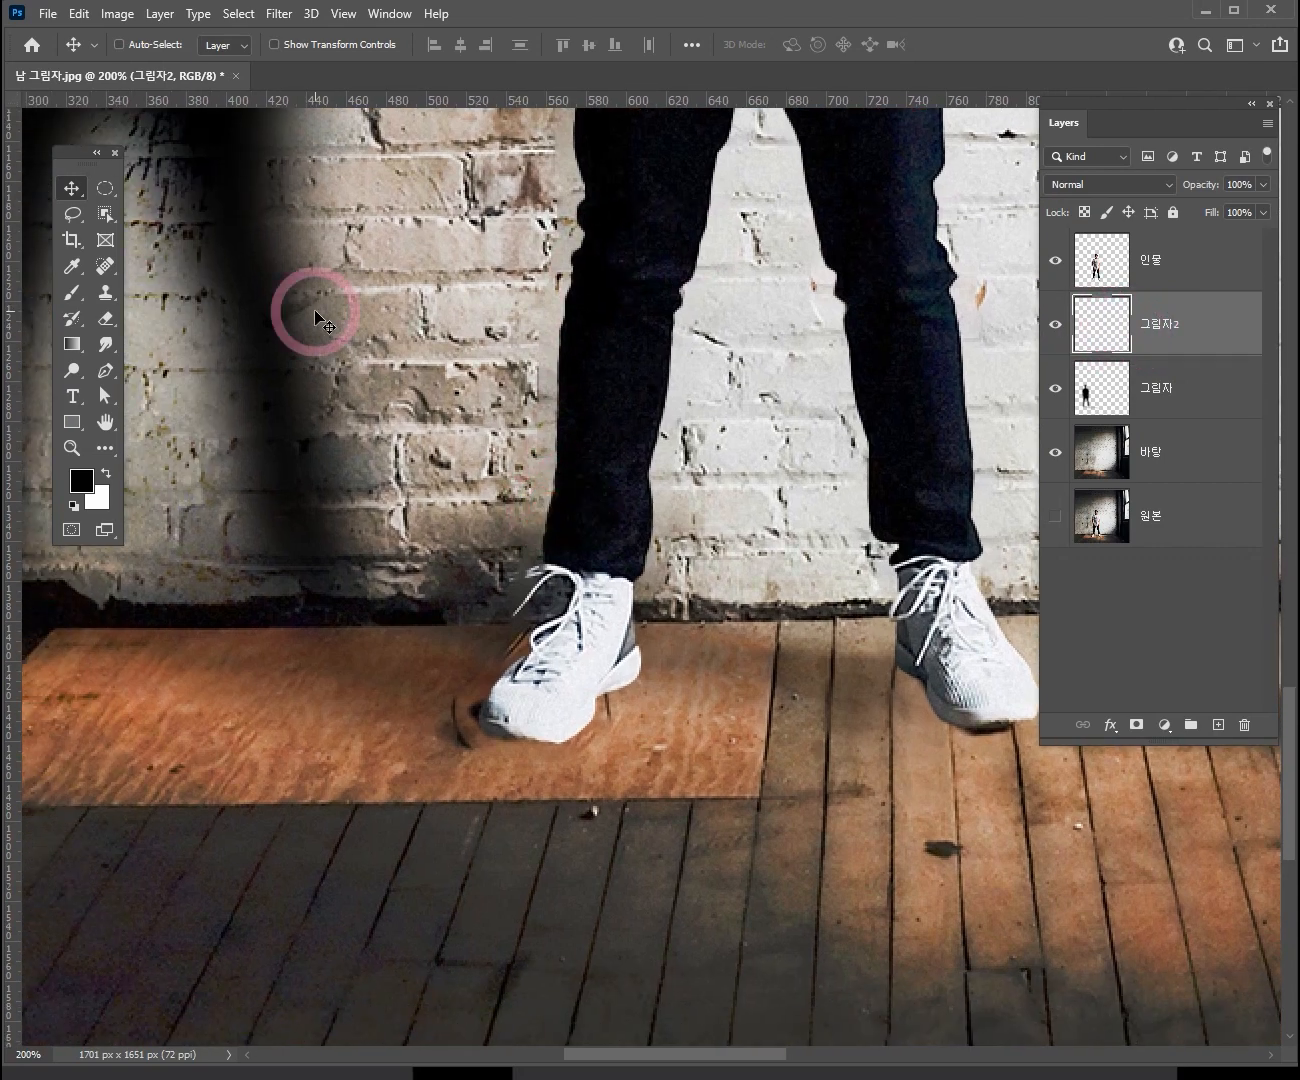
left_click(74, 215)
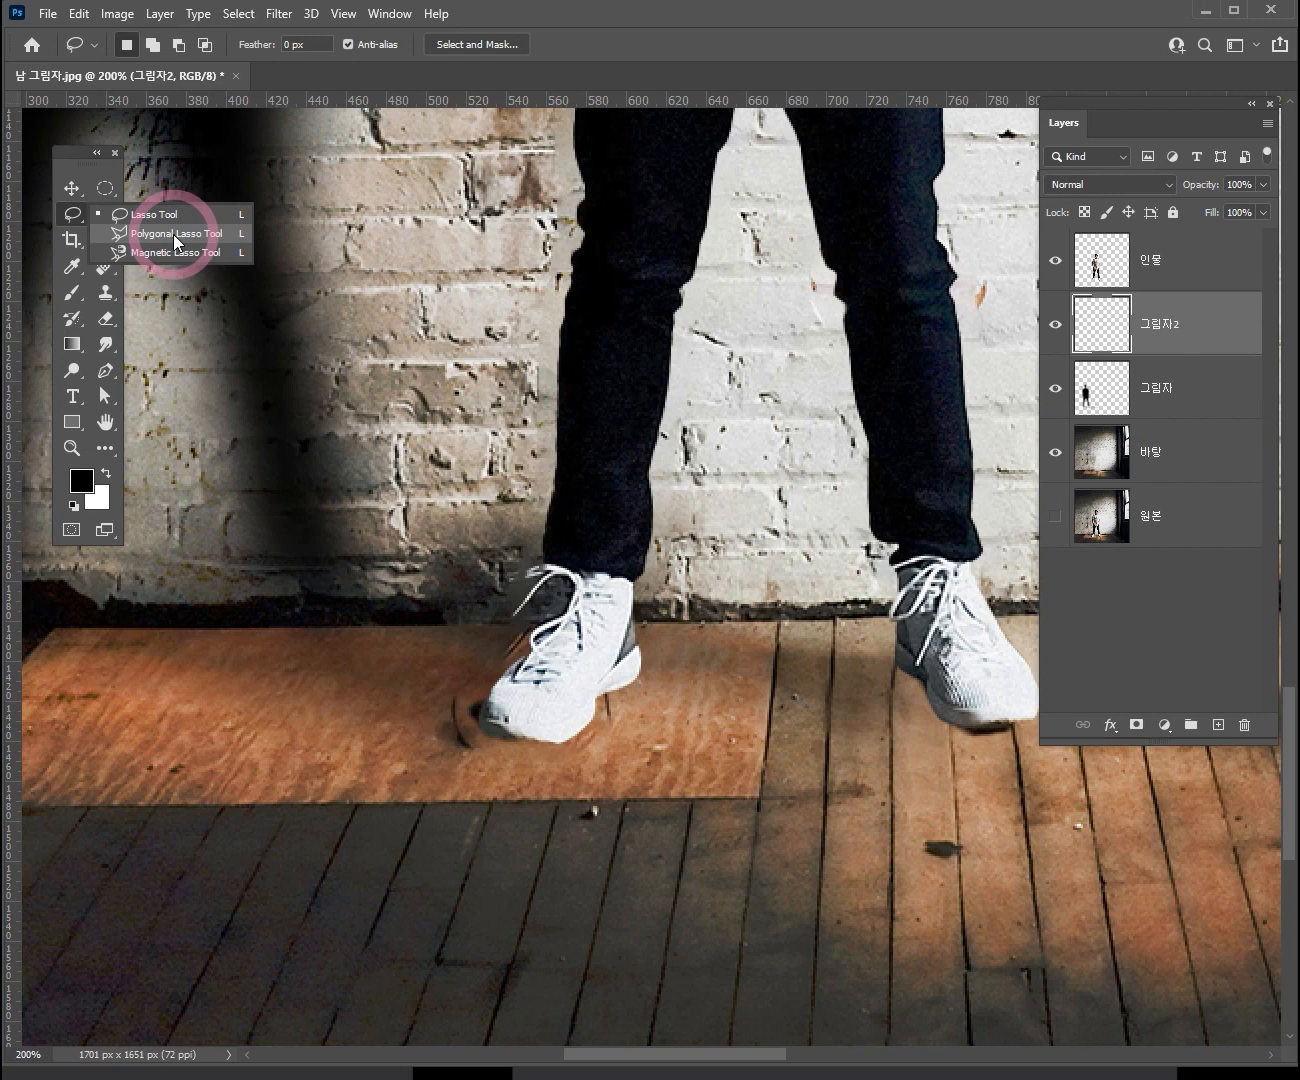
left_click(173, 234)
left_click_drag(435, 392, 645, 390)
left_click(289, 46)
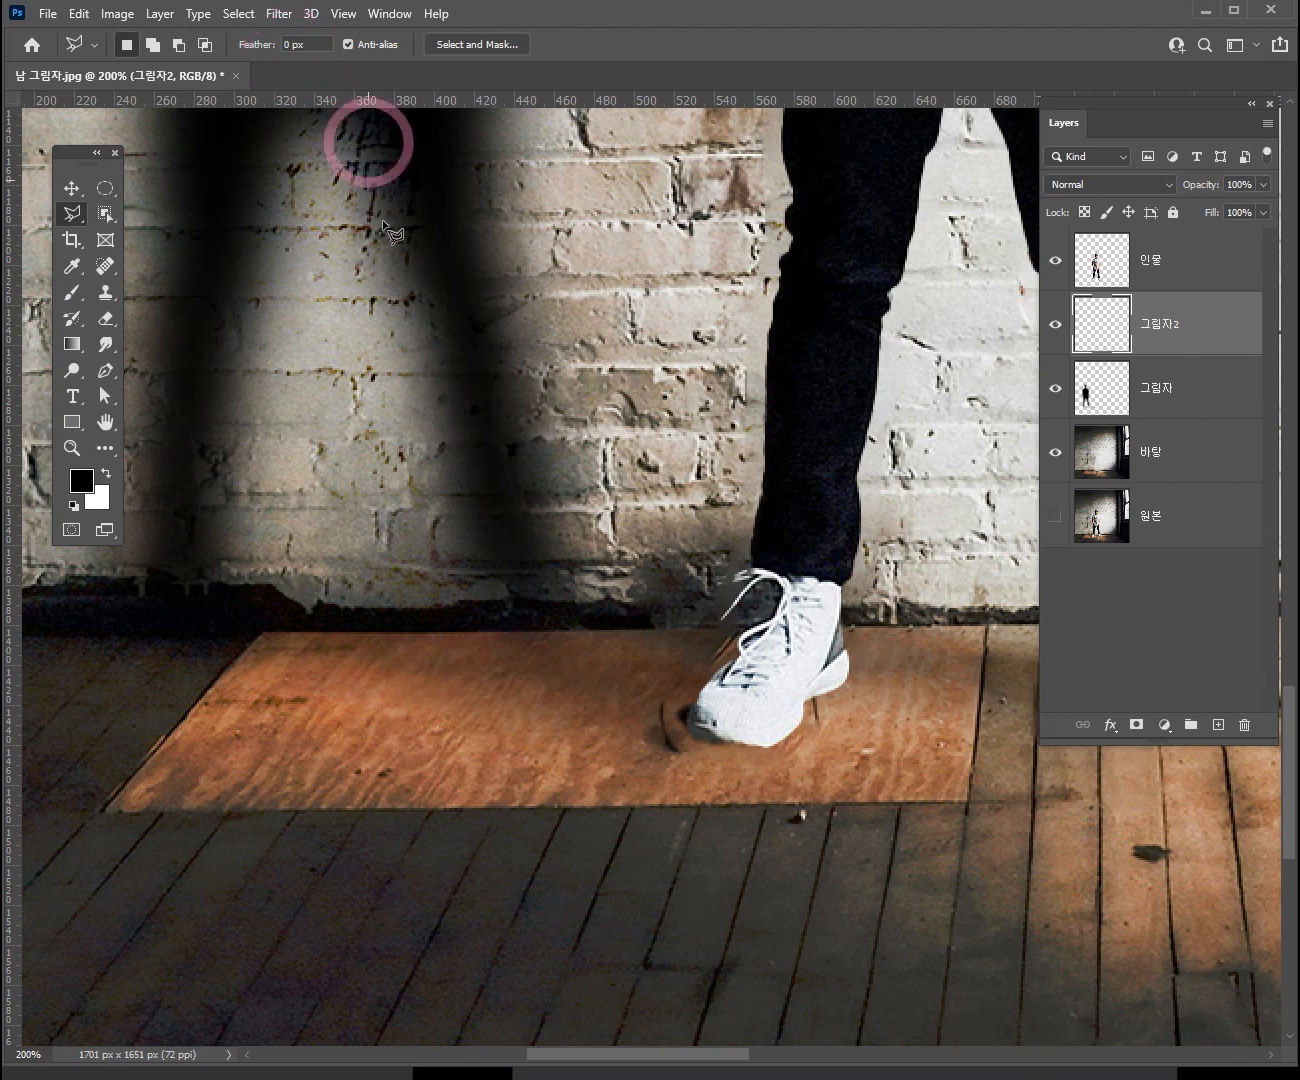
- Outline a tapered polygonal selection on the floor from the shoe nearer the shadow back to the base of the wall shadow
left_click_drag(747, 686, 788, 687)
left_click(840, 687)
left_click(792, 738)
left_click(749, 740)
left_click(704, 739)
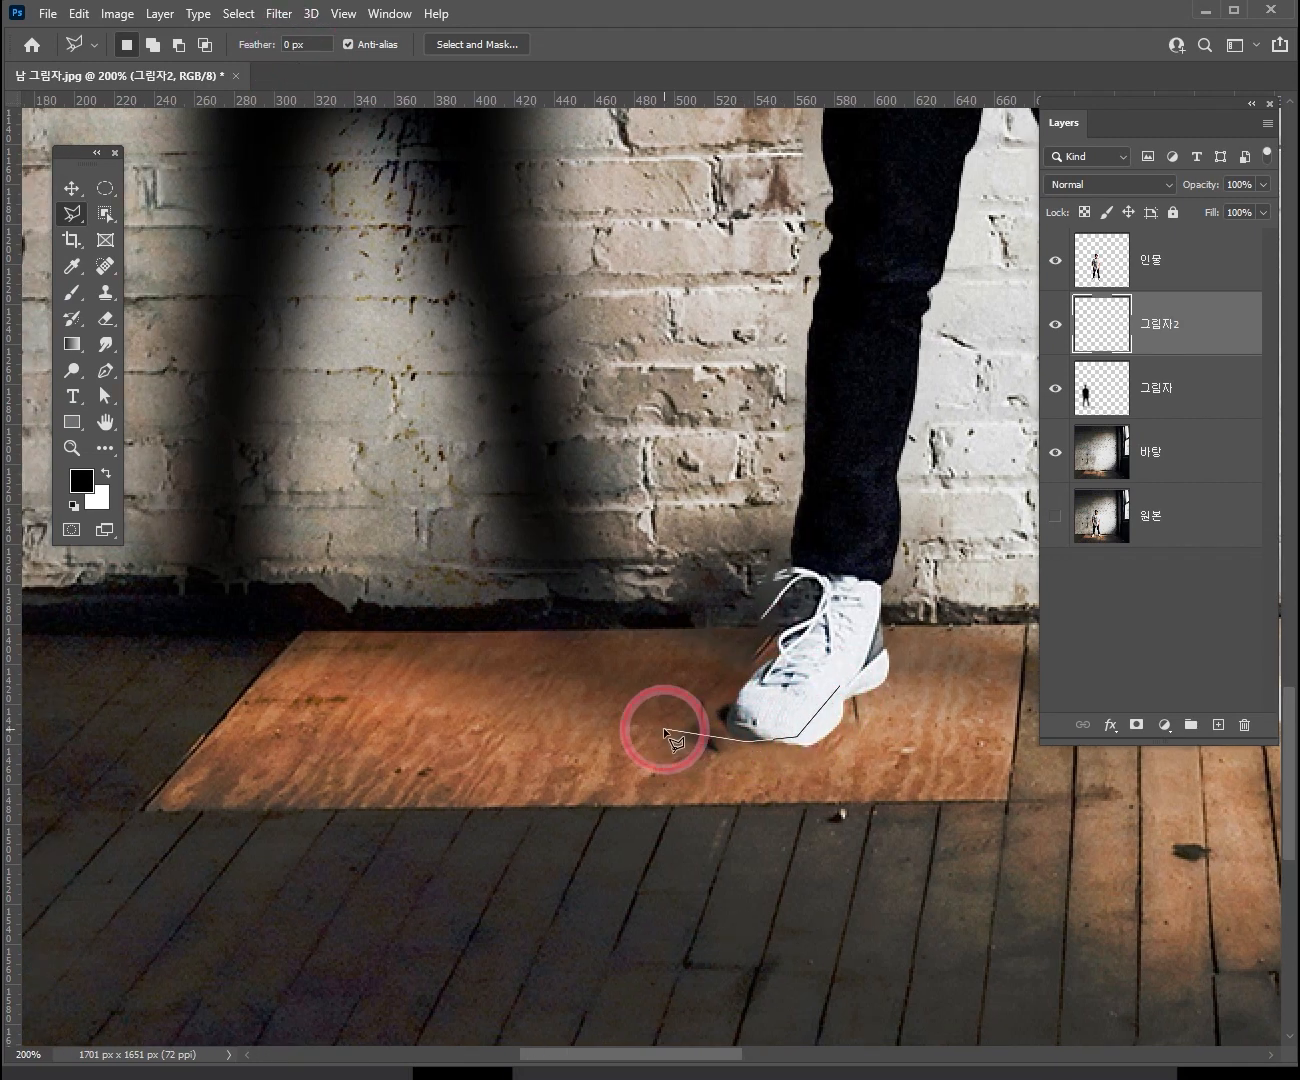
left_click(209, 626)
left_click(293, 623)
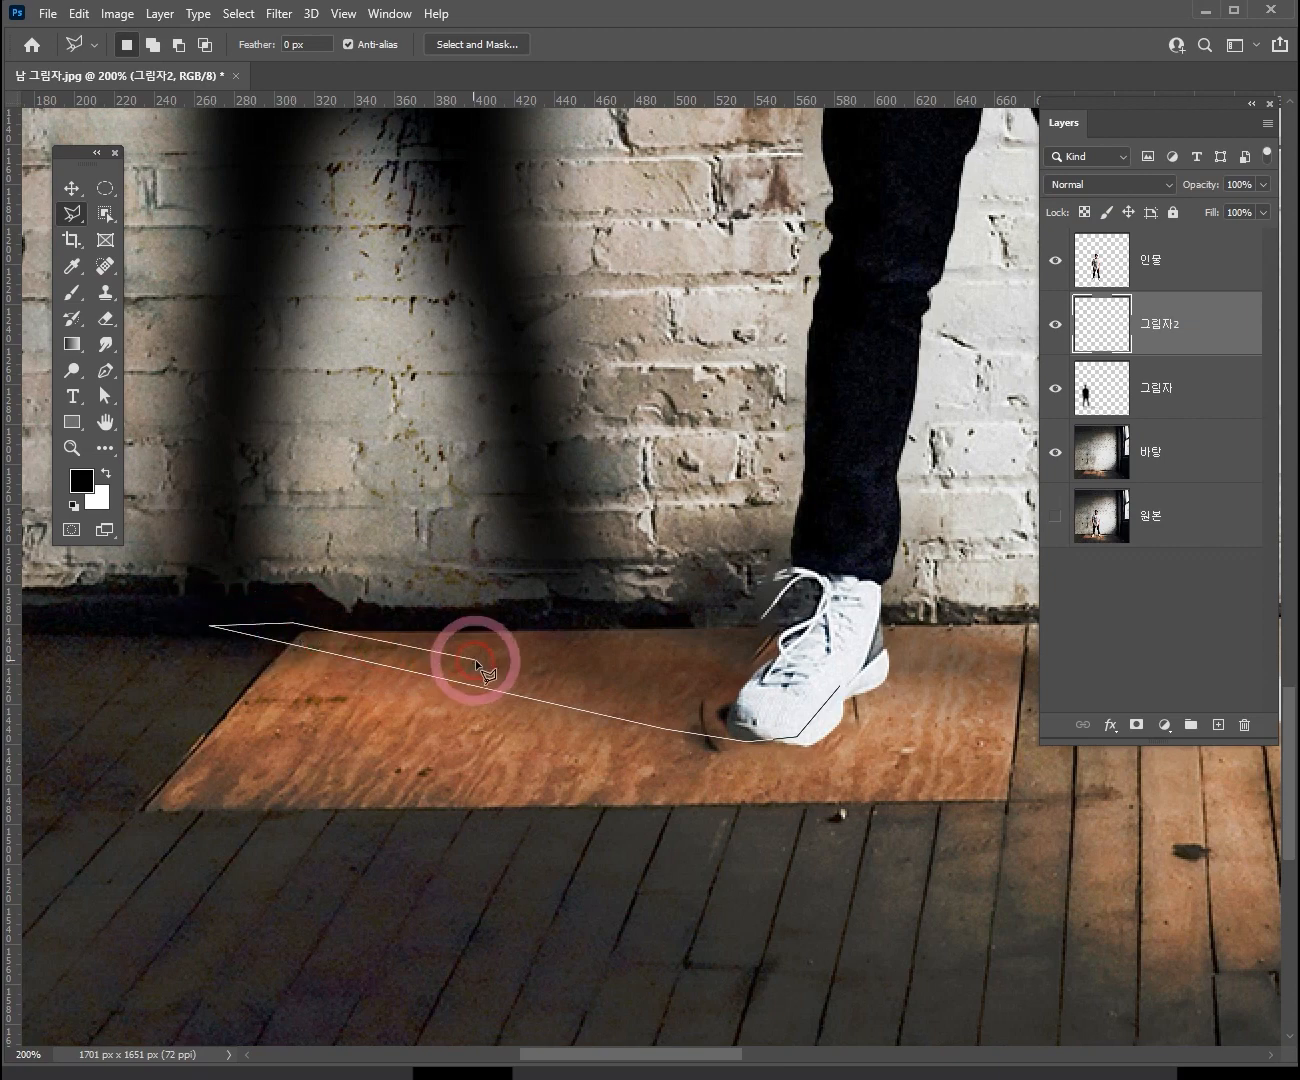
left_click(698, 668)
left_click(781, 658)
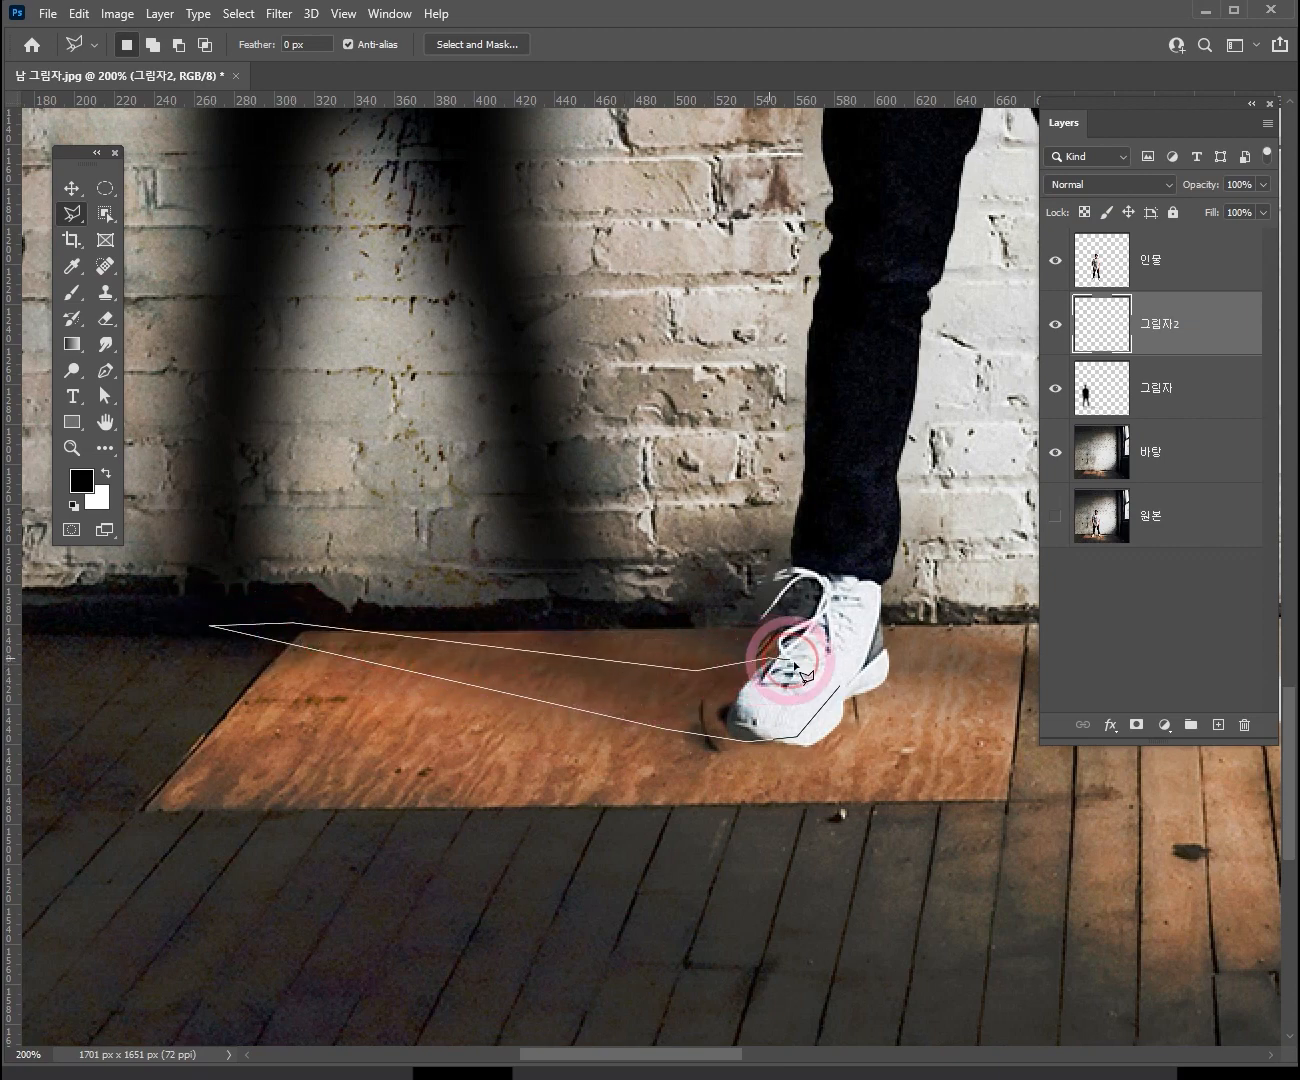
left_click(838, 676)
left_click(842, 686)
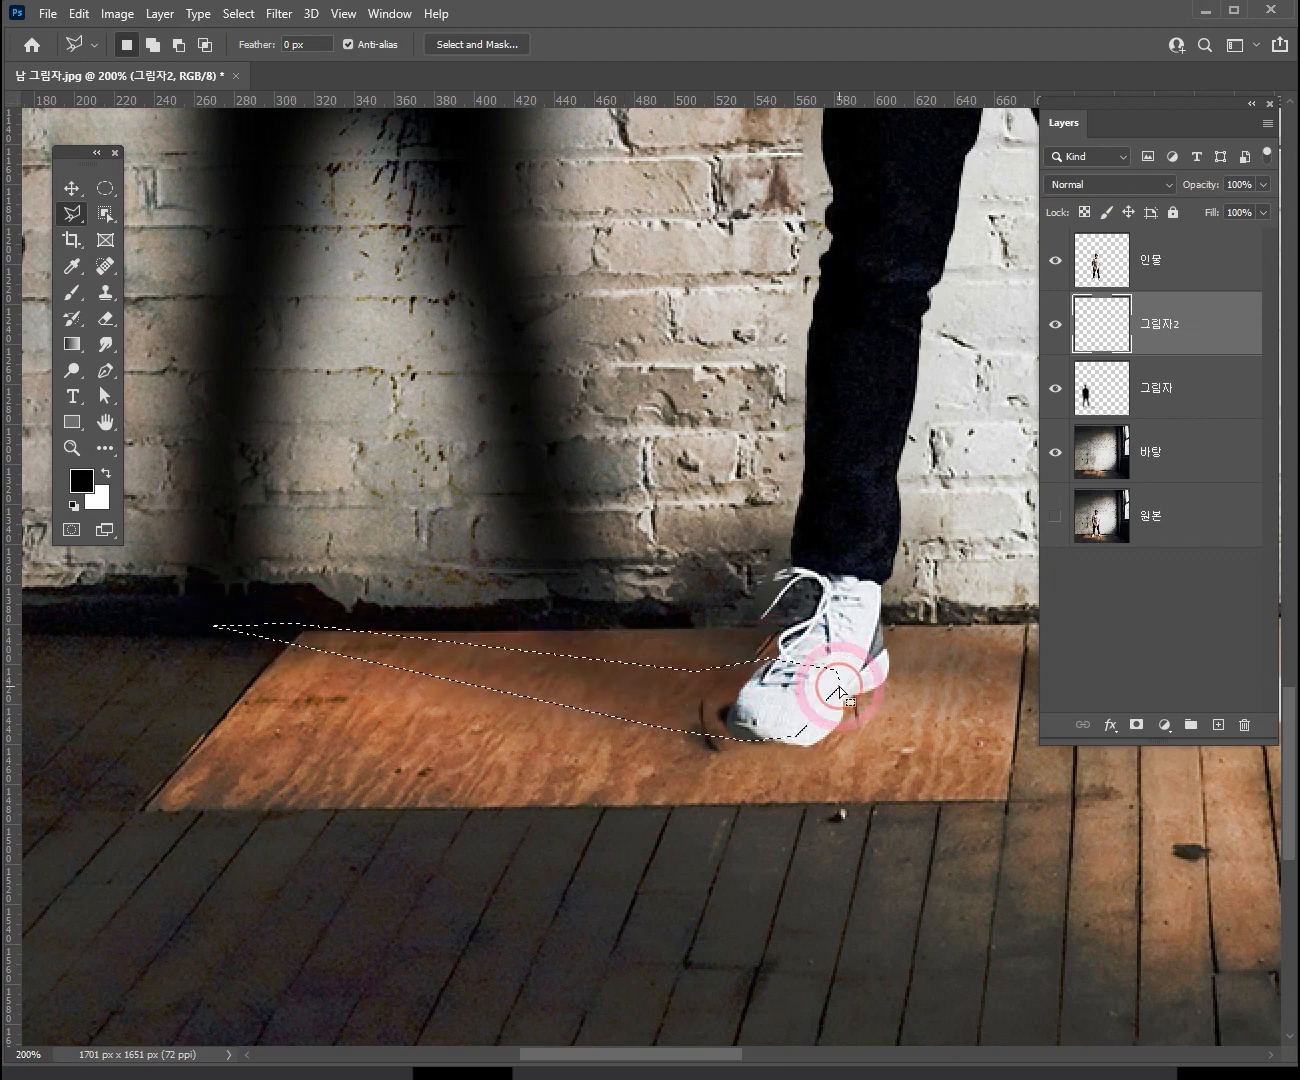
- Add a second polygonal selection to the first, running from the heel of the nearer shoe to beneath the man's other shoe
left_click_drag(874, 769, 709, 761)
left_click(826, 709, "ctrl+alt")
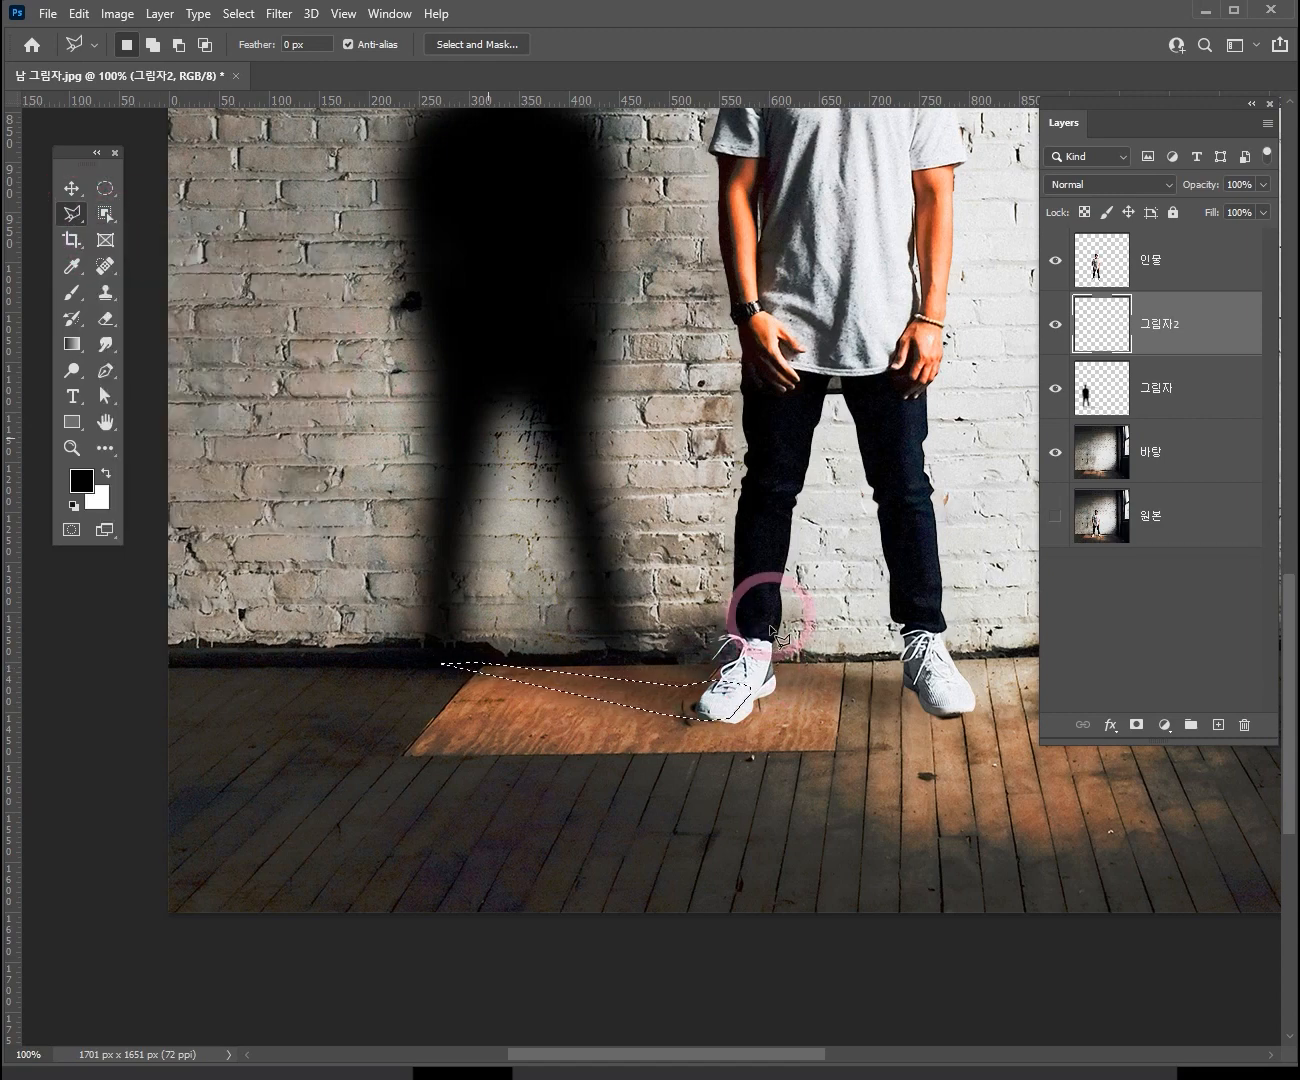
left_click_drag(842, 635, 616, 608)
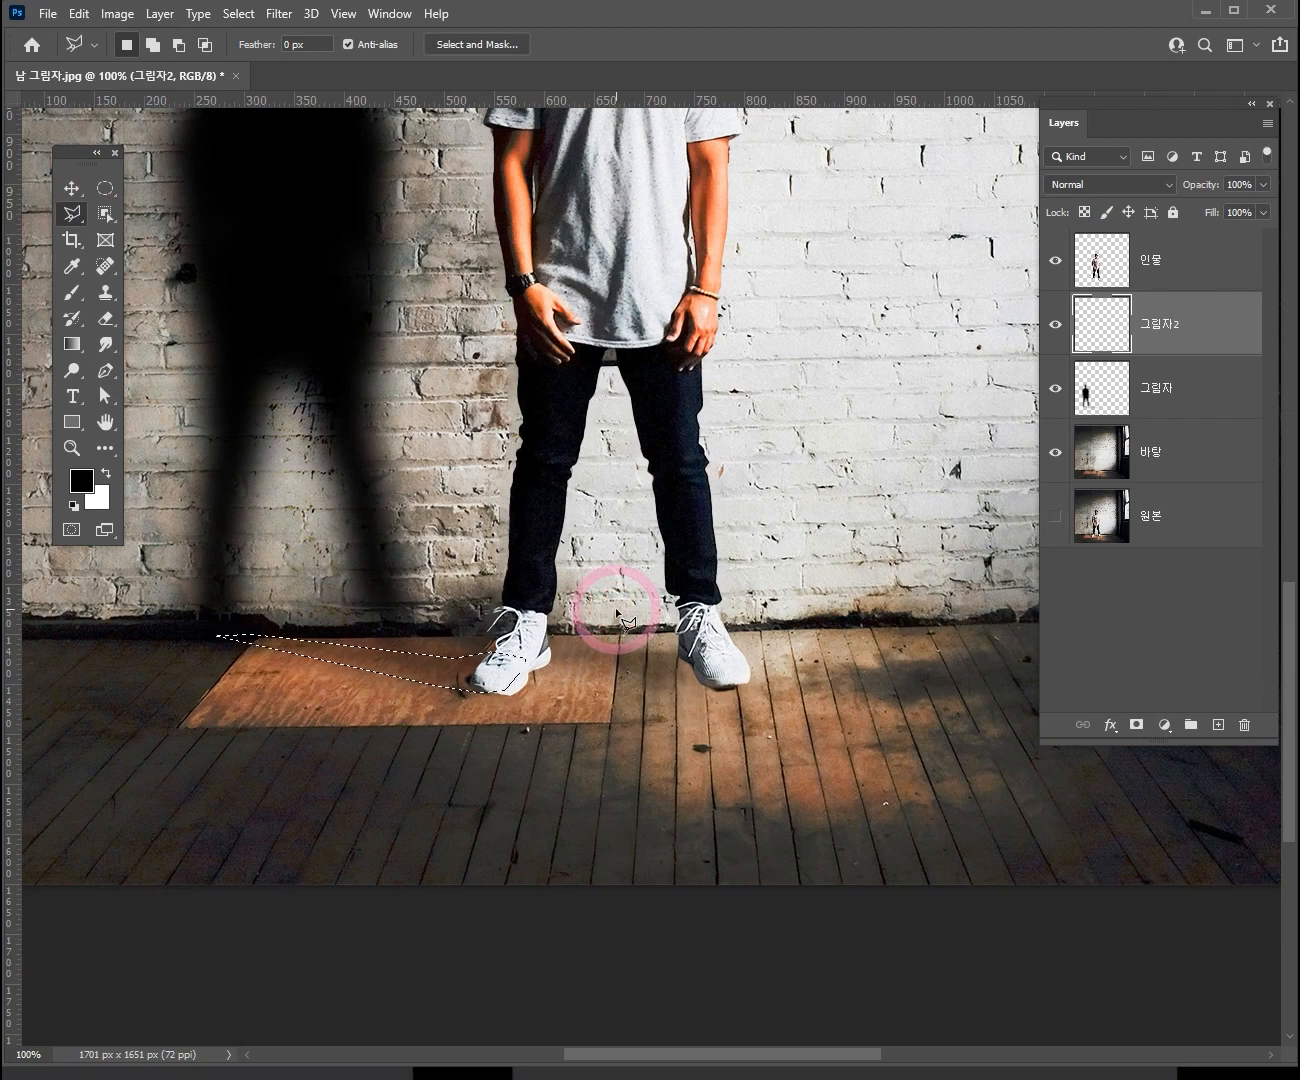
key("shift")
left_click(544, 643)
left_click(719, 658)
left_click(741, 688)
left_click(721, 699)
left_click(706, 699)
left_click(578, 669)
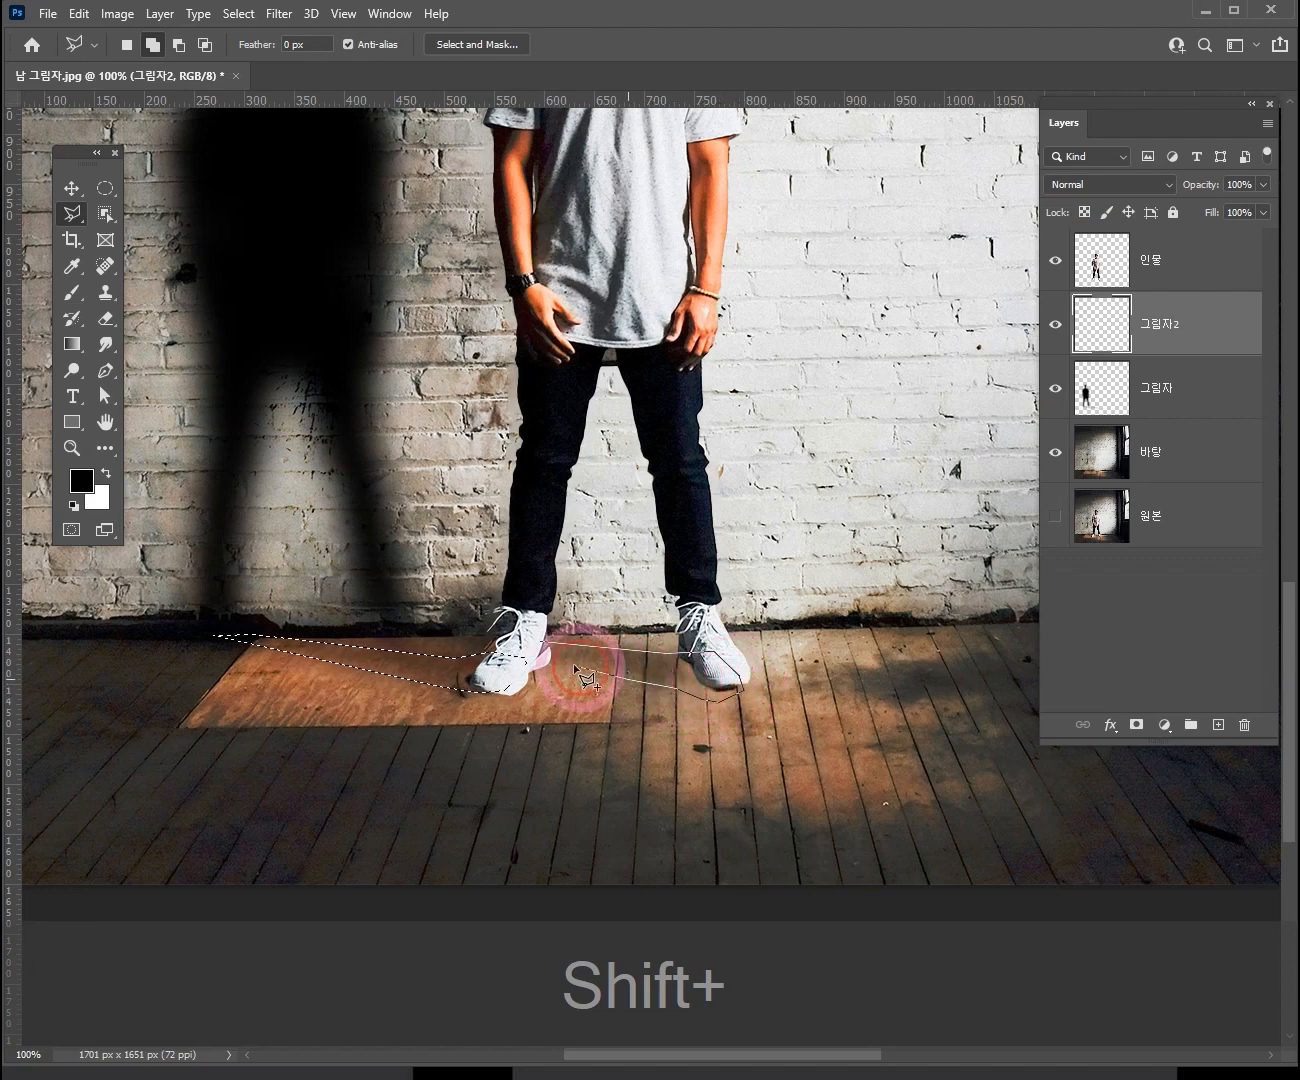
left_click(538, 645)
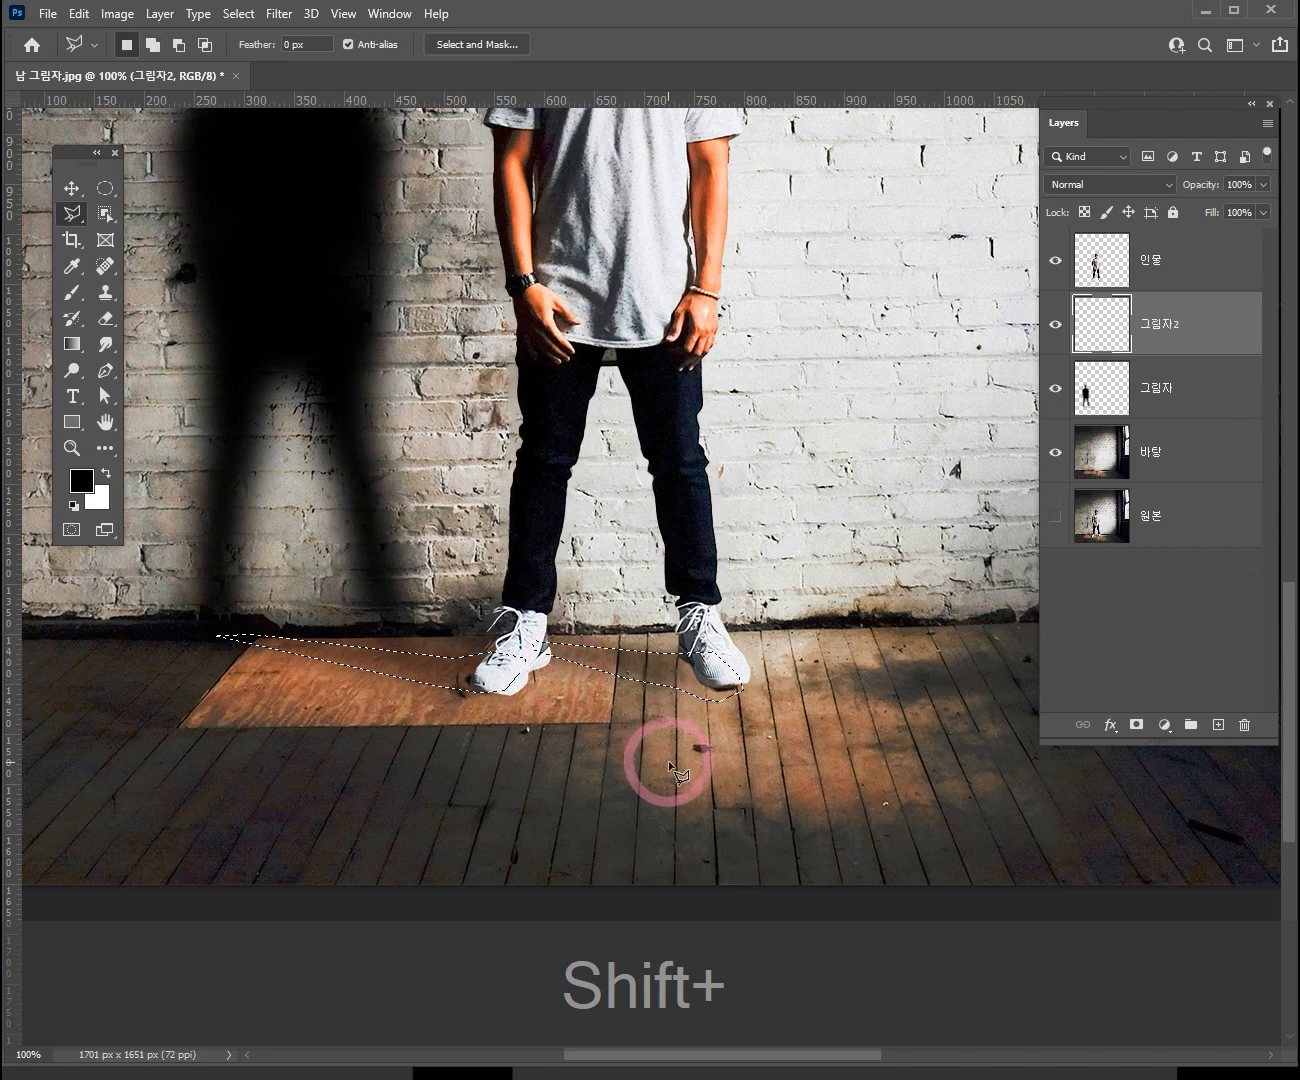
- Fill both floor selections with the black foreground color on 그림자2 and deselect
left_click(580, 746, "ctrl")
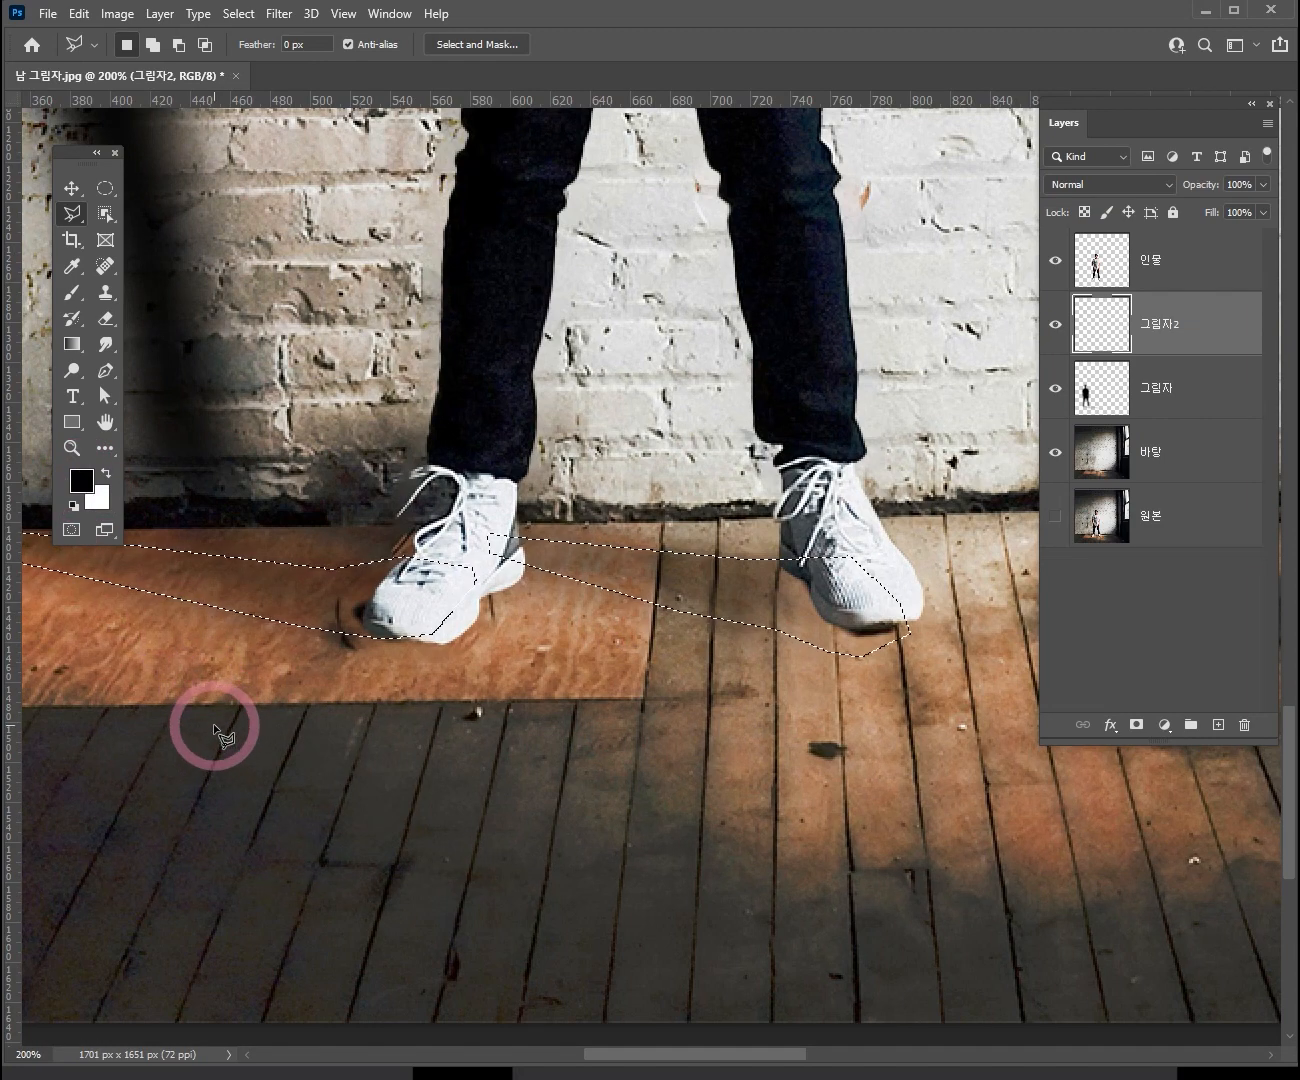
key("alt")
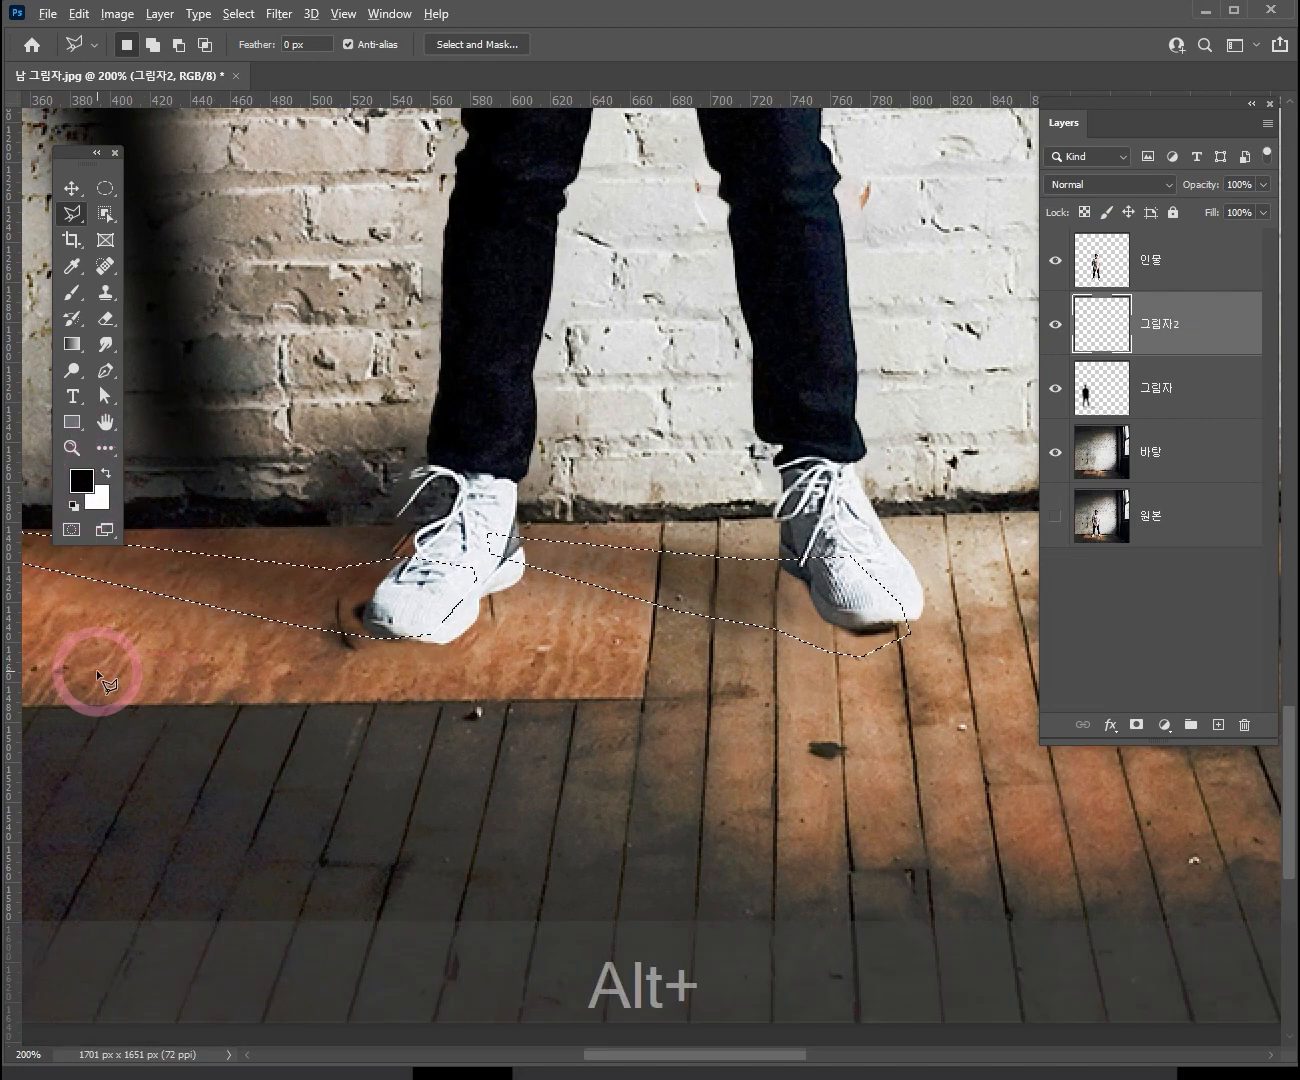
key("alt+BackSpace")
left_click_drag(388, 625, 715, 609)
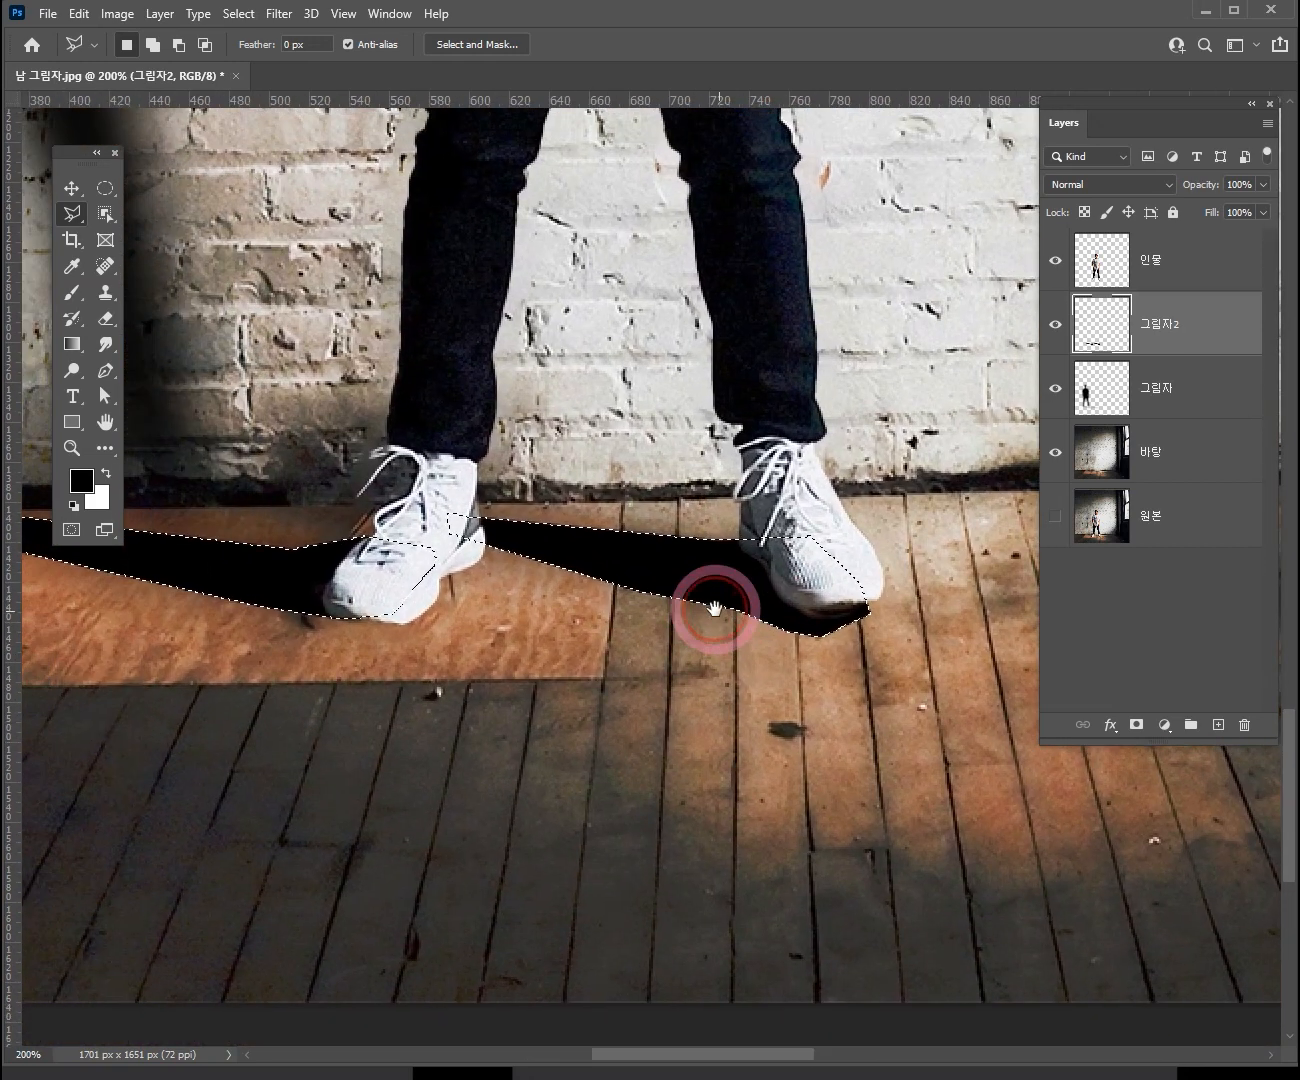
left_click_drag(531, 595, 642, 615)
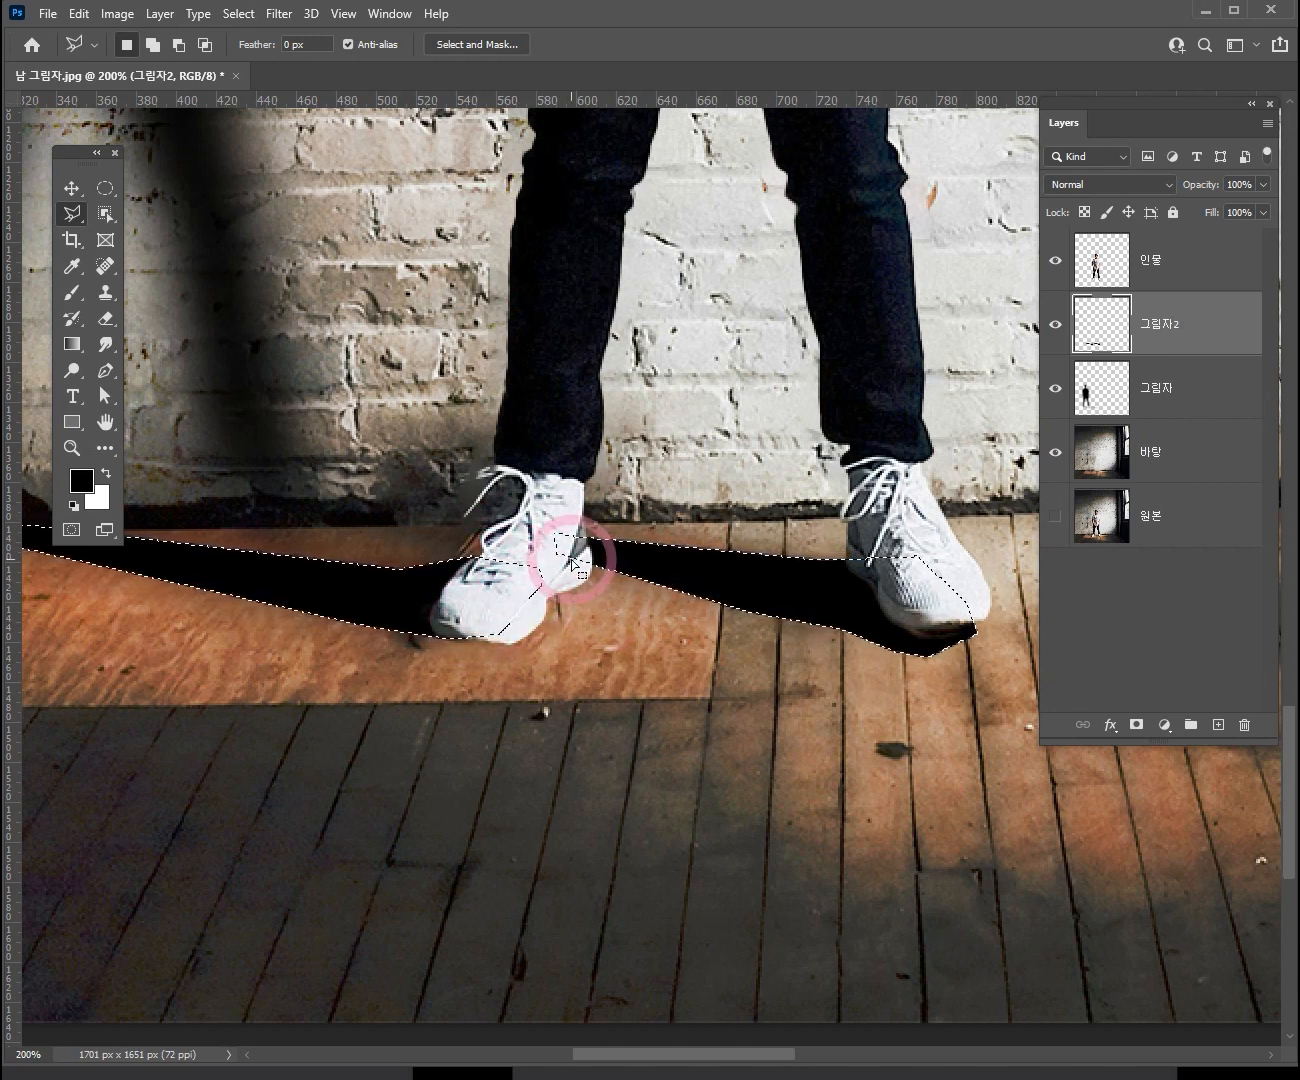
key("ctrl+d")
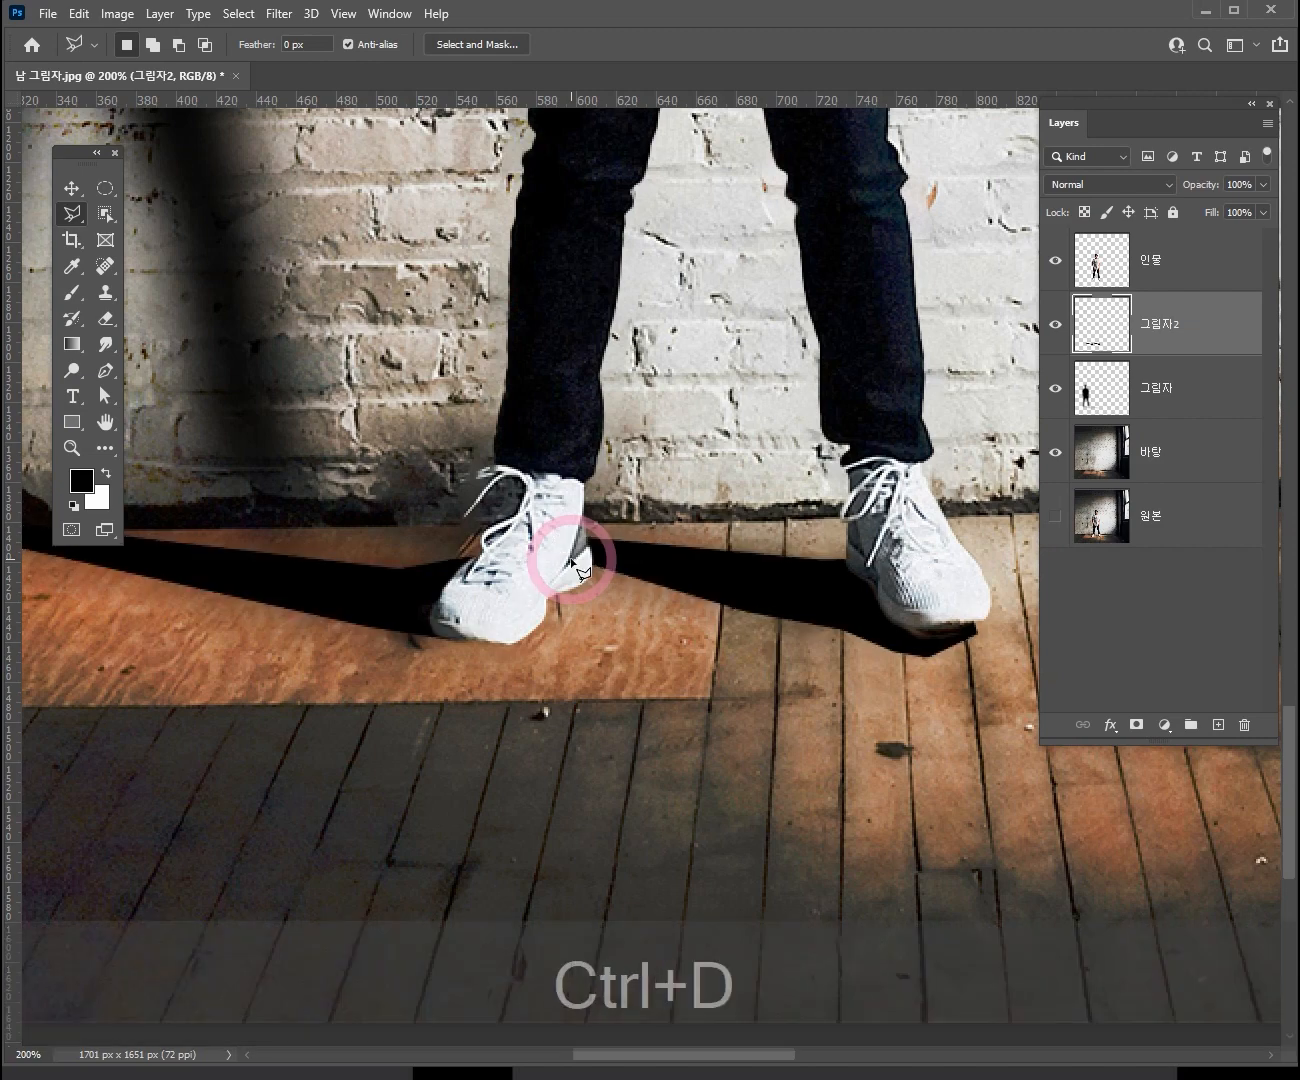
- Apply a Gaussian Blur with a radius of 4.1 pixels to the floor shadows on 그림자2
scroll(580, 570, "down", 3)
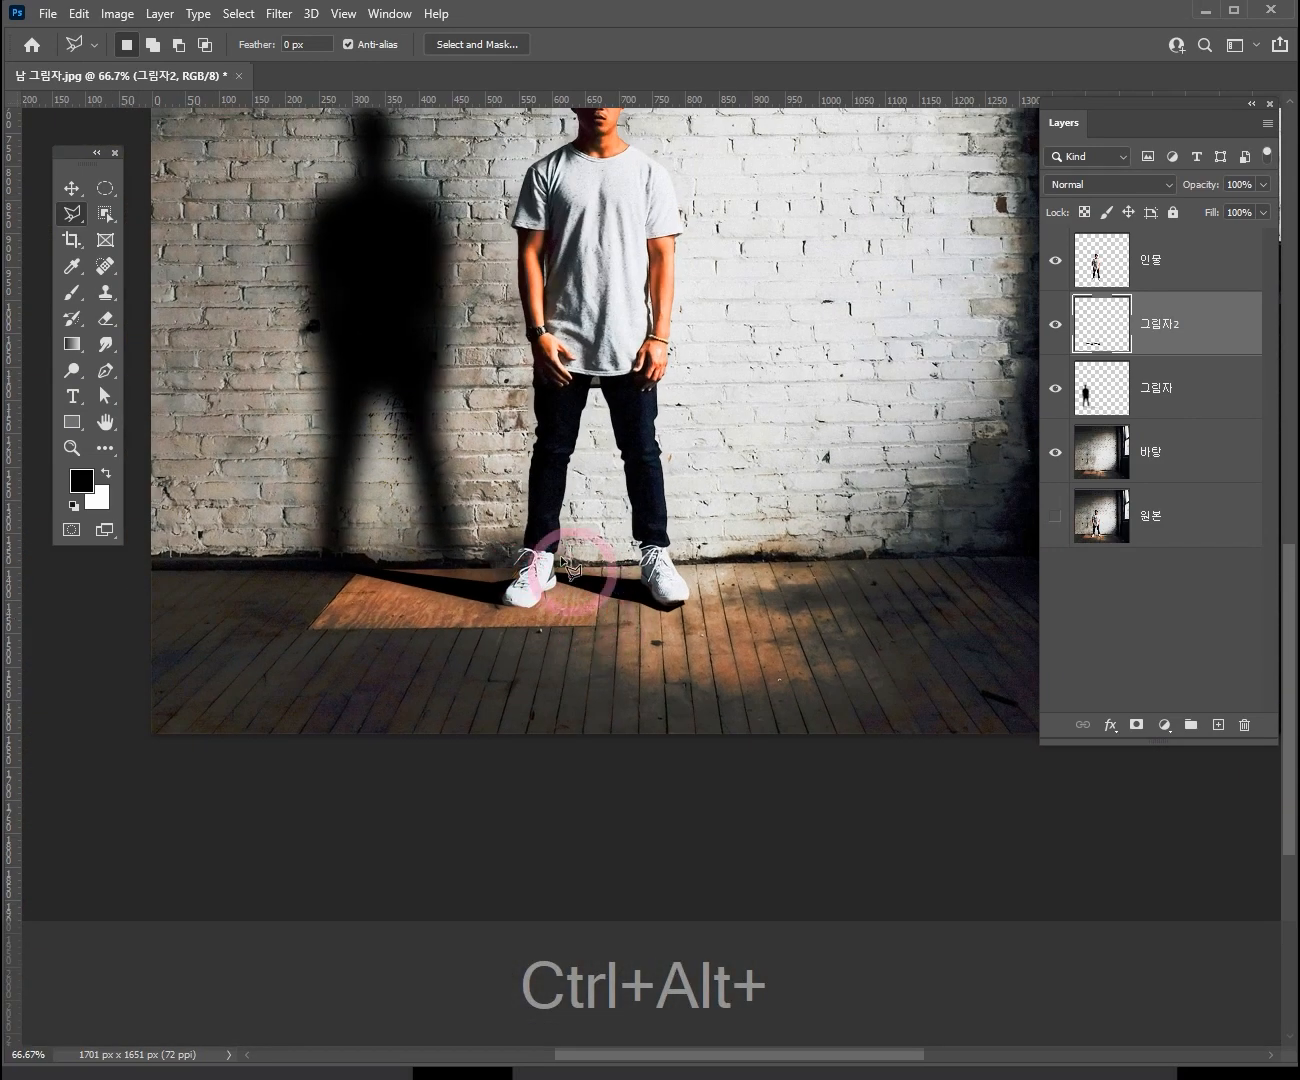
left_click(512, 514, "ctrl")
left_click_drag(605, 576, 708, 639)
left_click(736, 630, "ctrl")
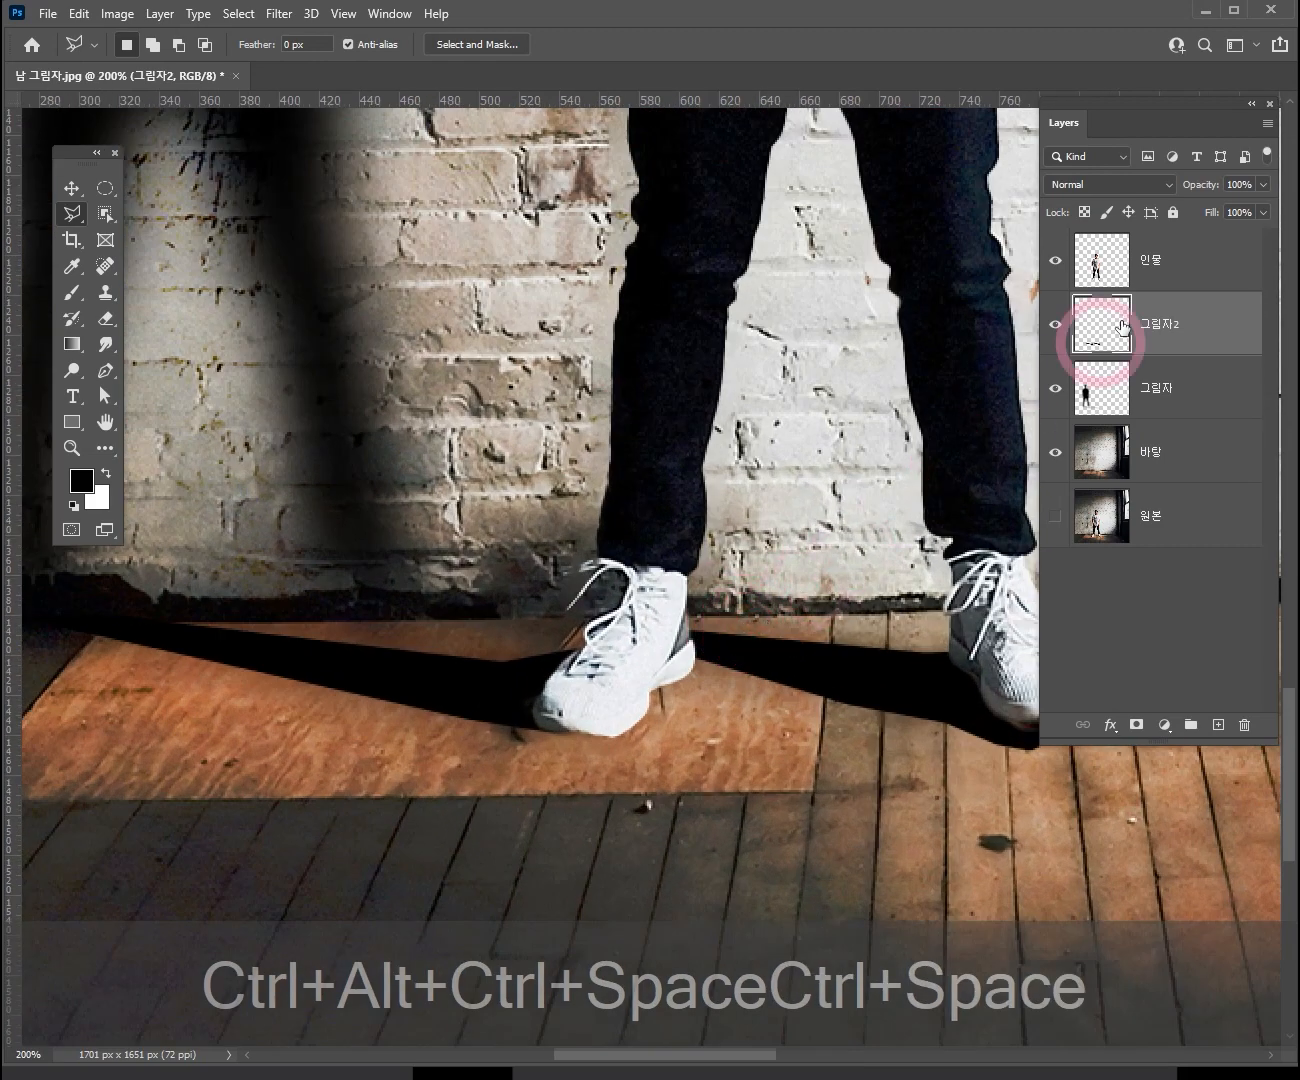
left_click(271, 23)
mouse_move(422, 268)
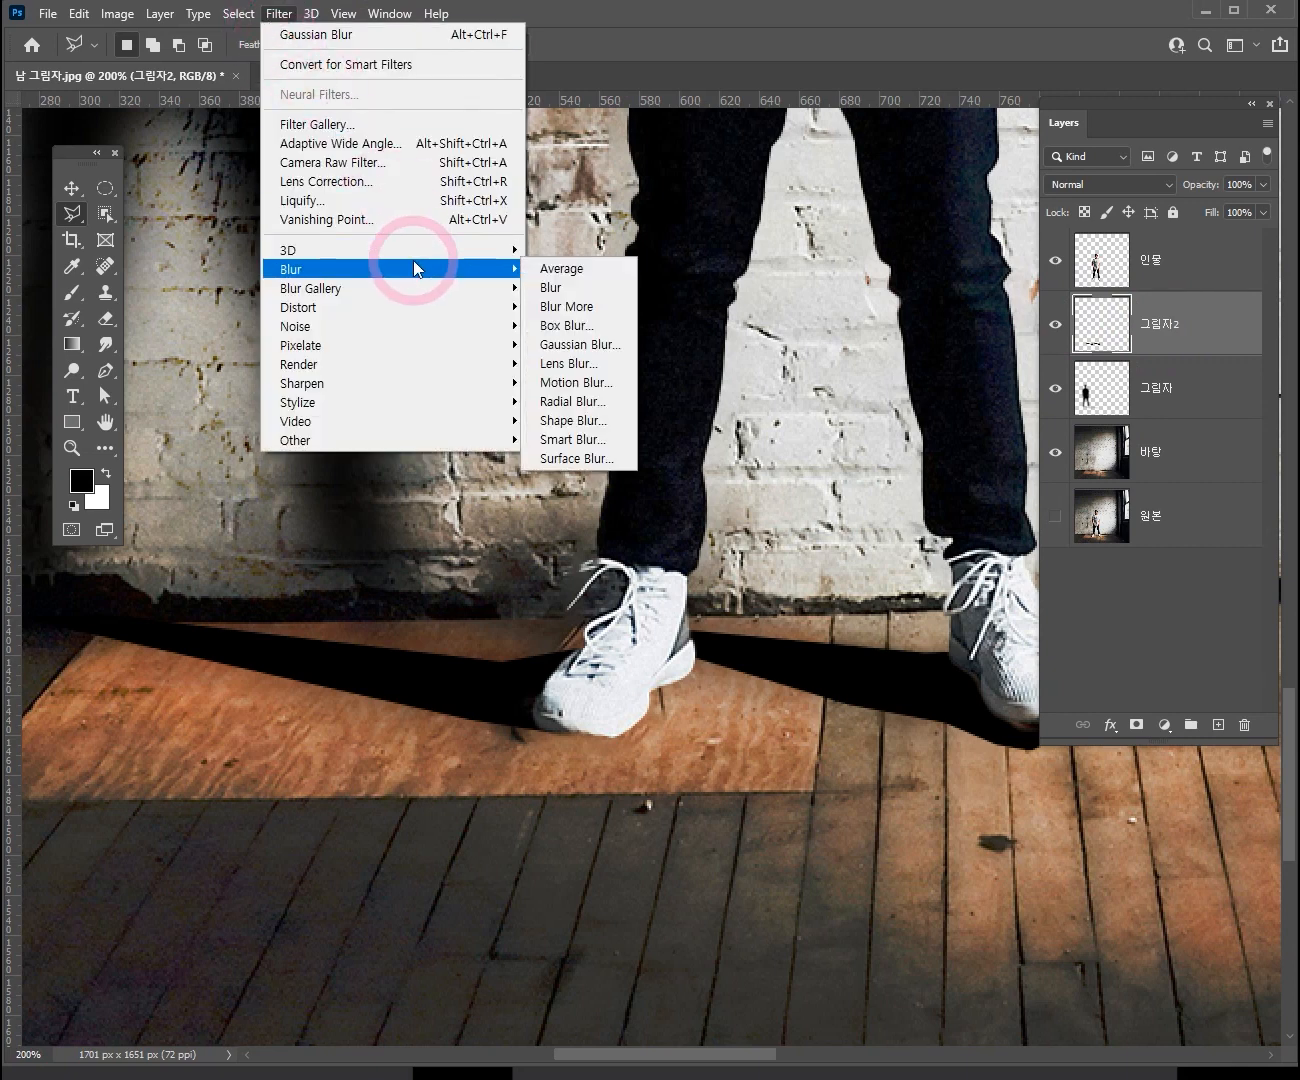
left_click(588, 345)
left_click_drag(665, 670, 625, 665)
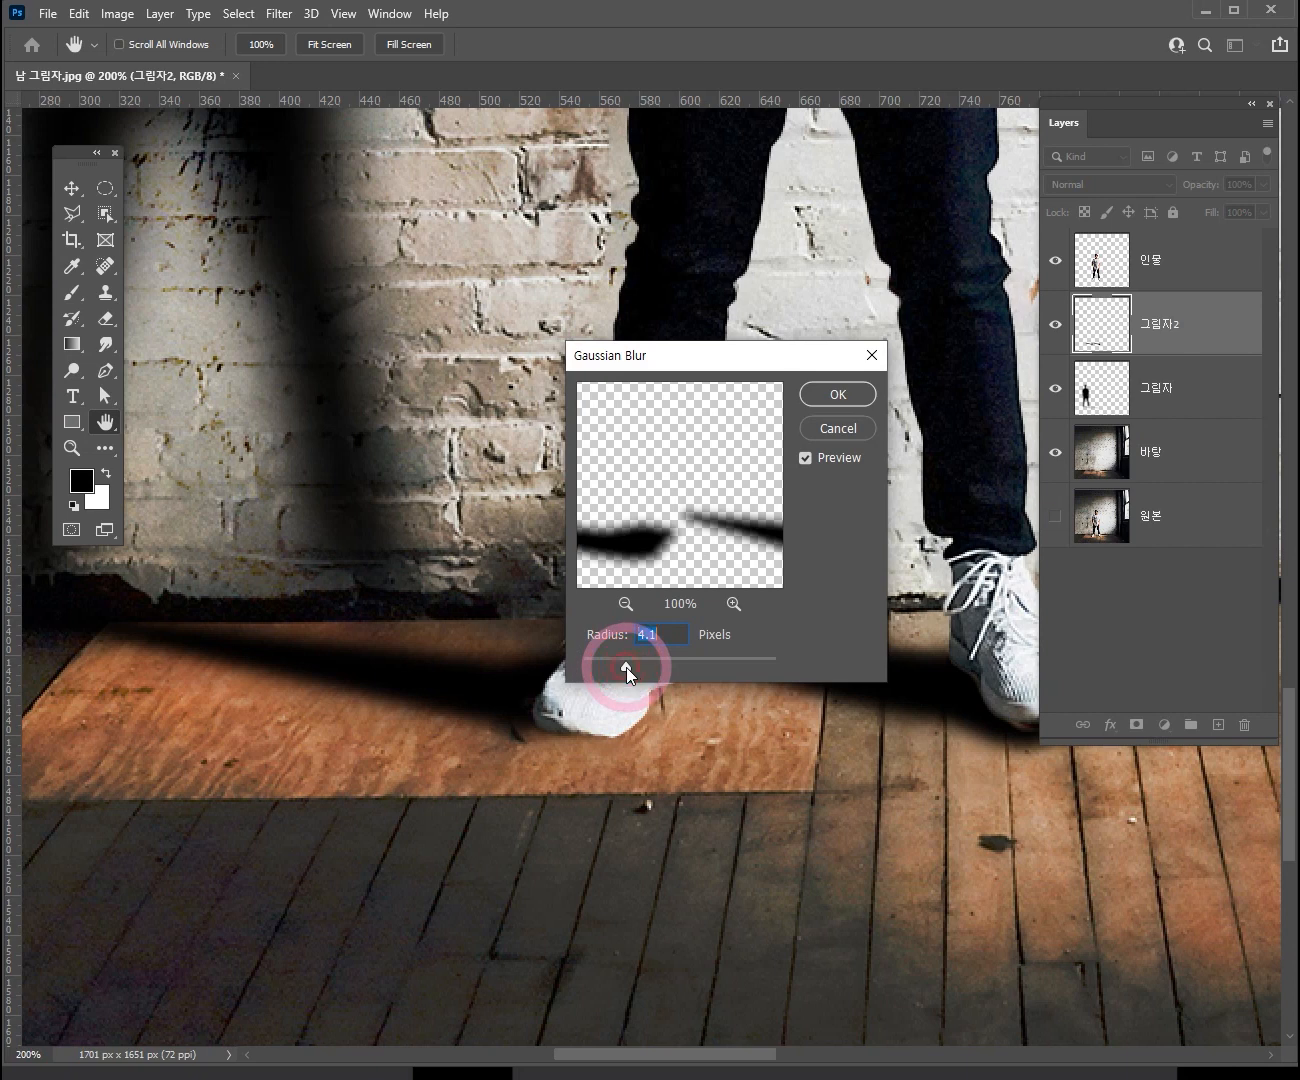
left_click(855, 394)
key("l")
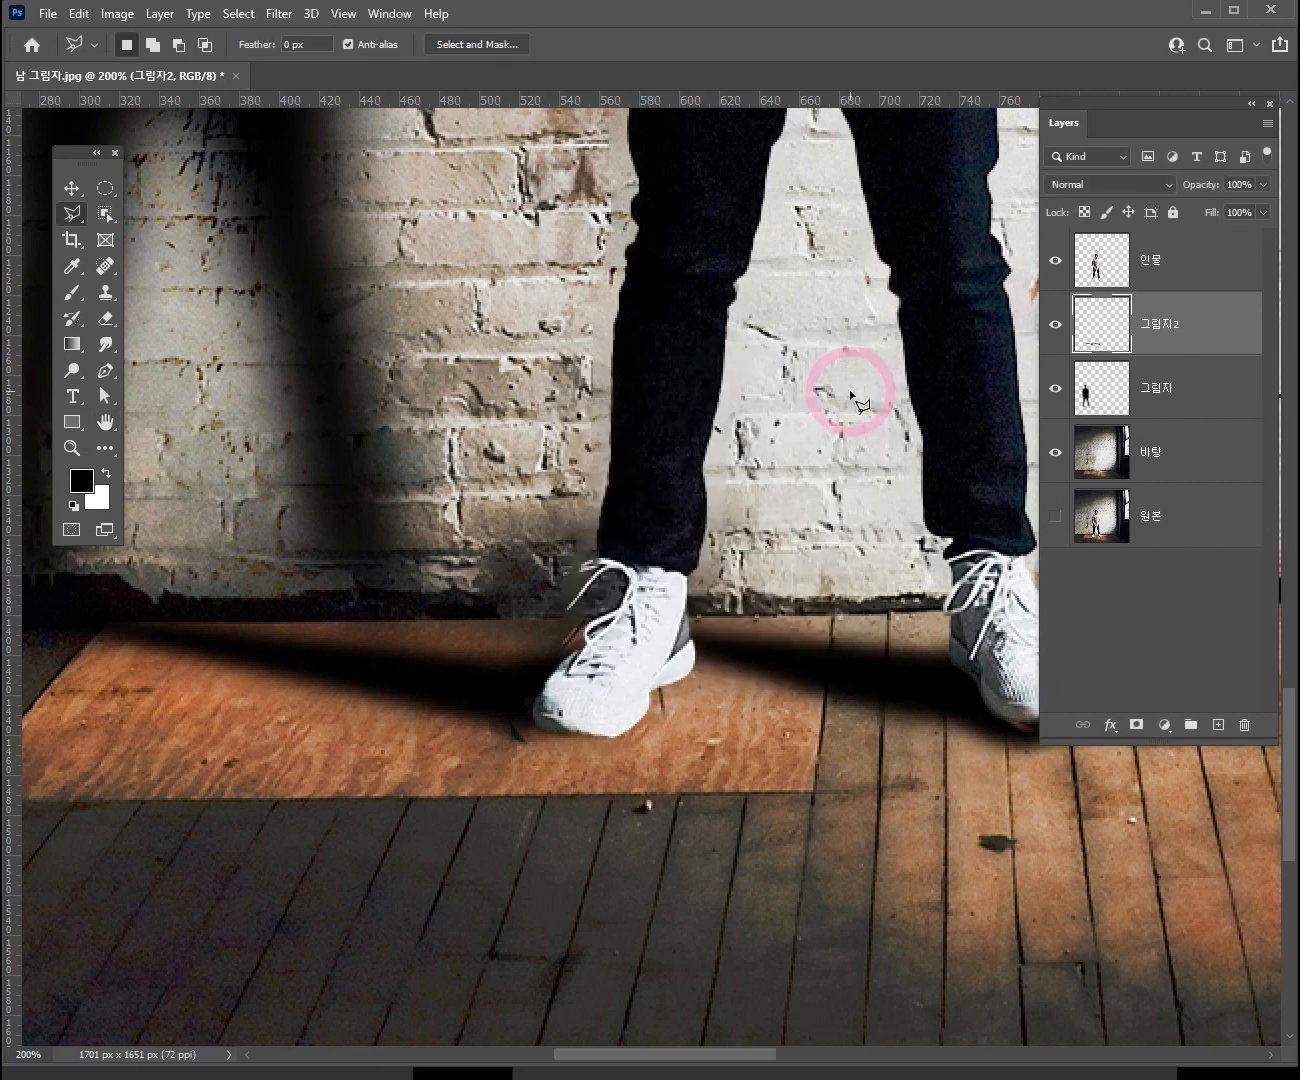
left_click_drag(651, 593, 416, 528)
left_click_drag(475, 628, 595, 677)
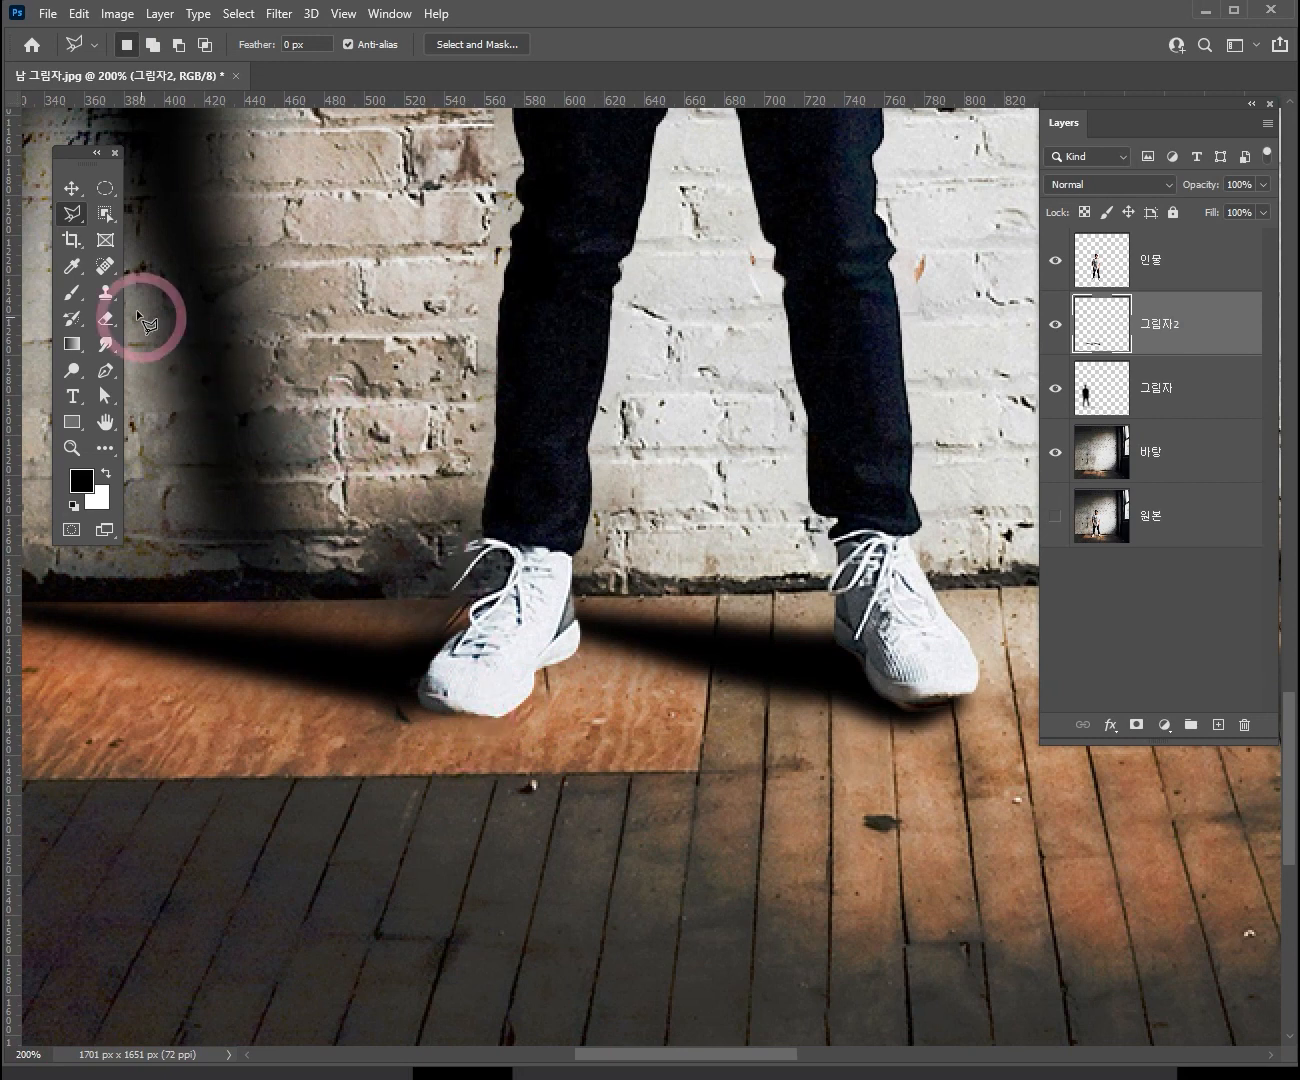
- Set up the Brush tool with 21% hardness and 22% opacity
left_click(72, 292)
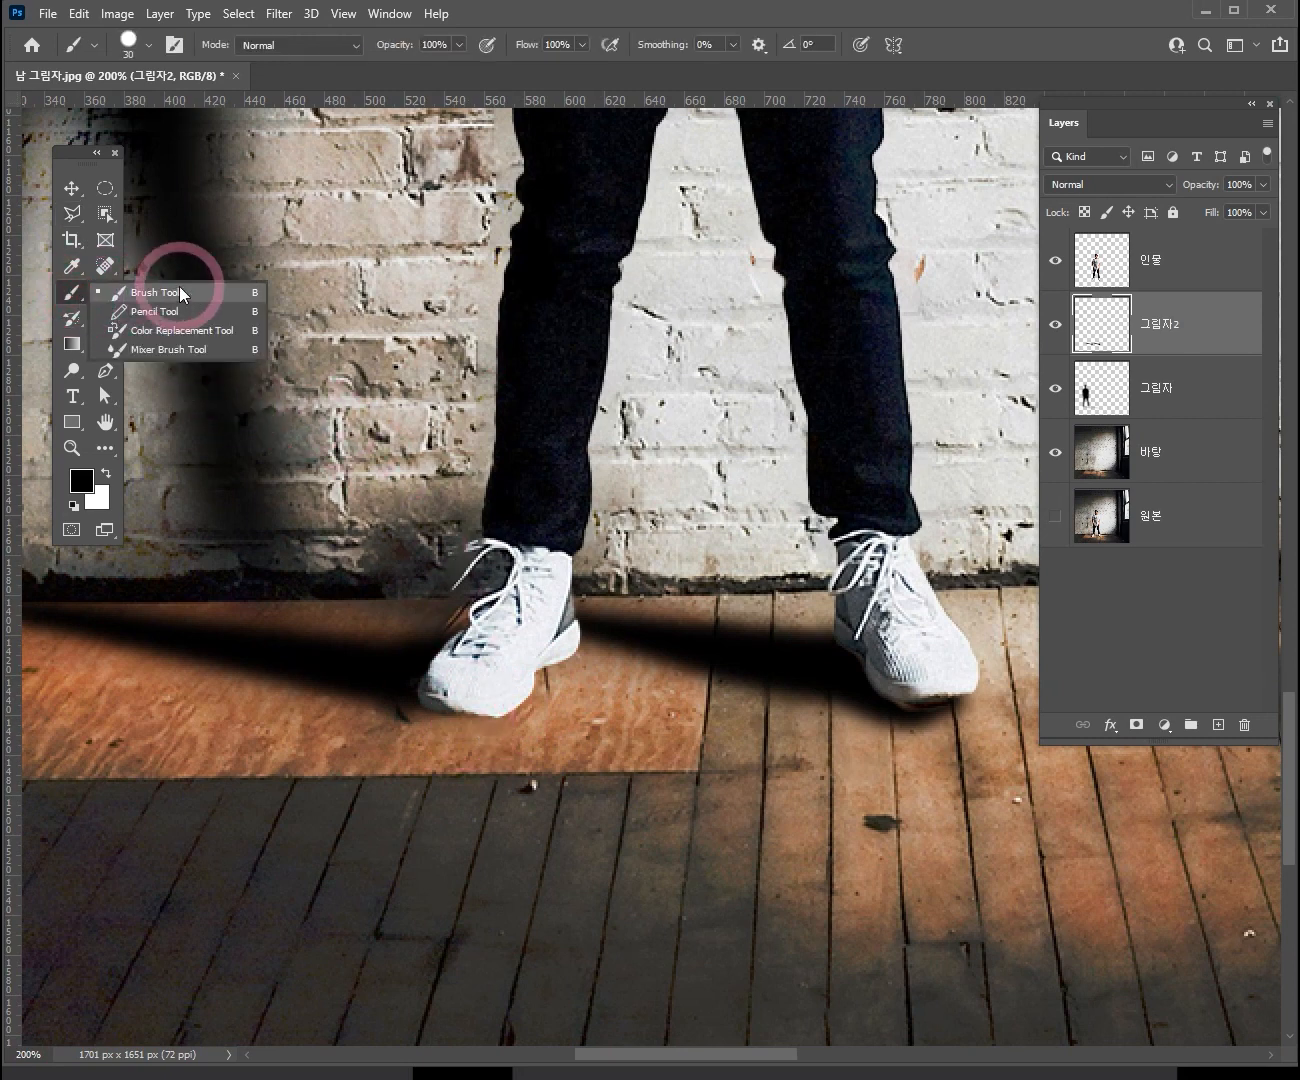
left_click(179, 293)
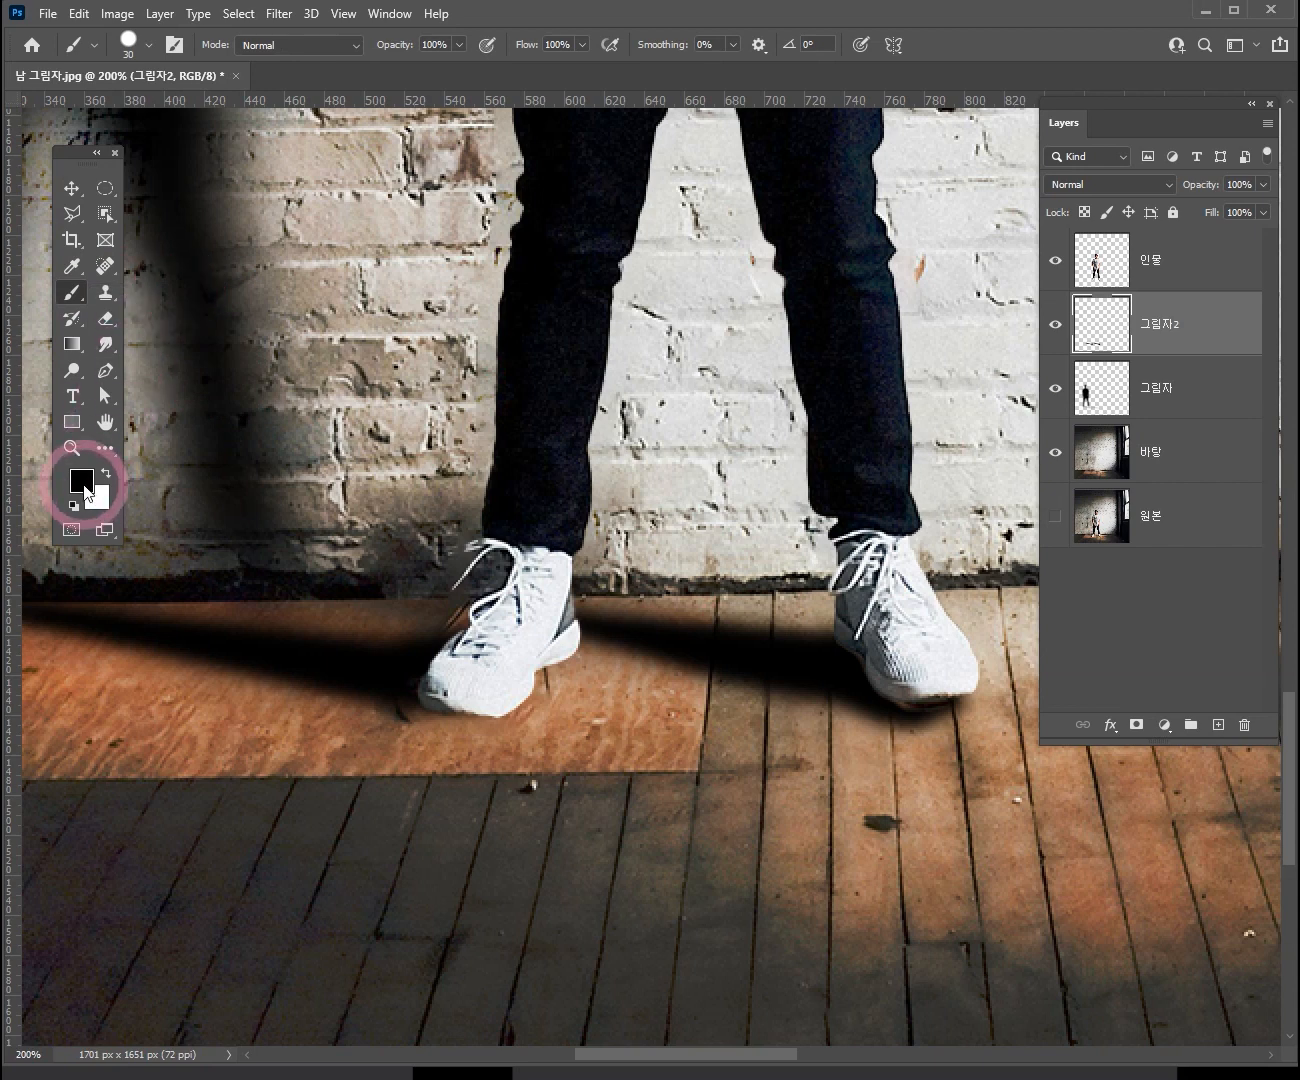
left_click(149, 45)
left_click(169, 194)
left_click(242, 156)
left_click_drag(153, 148, 143, 149)
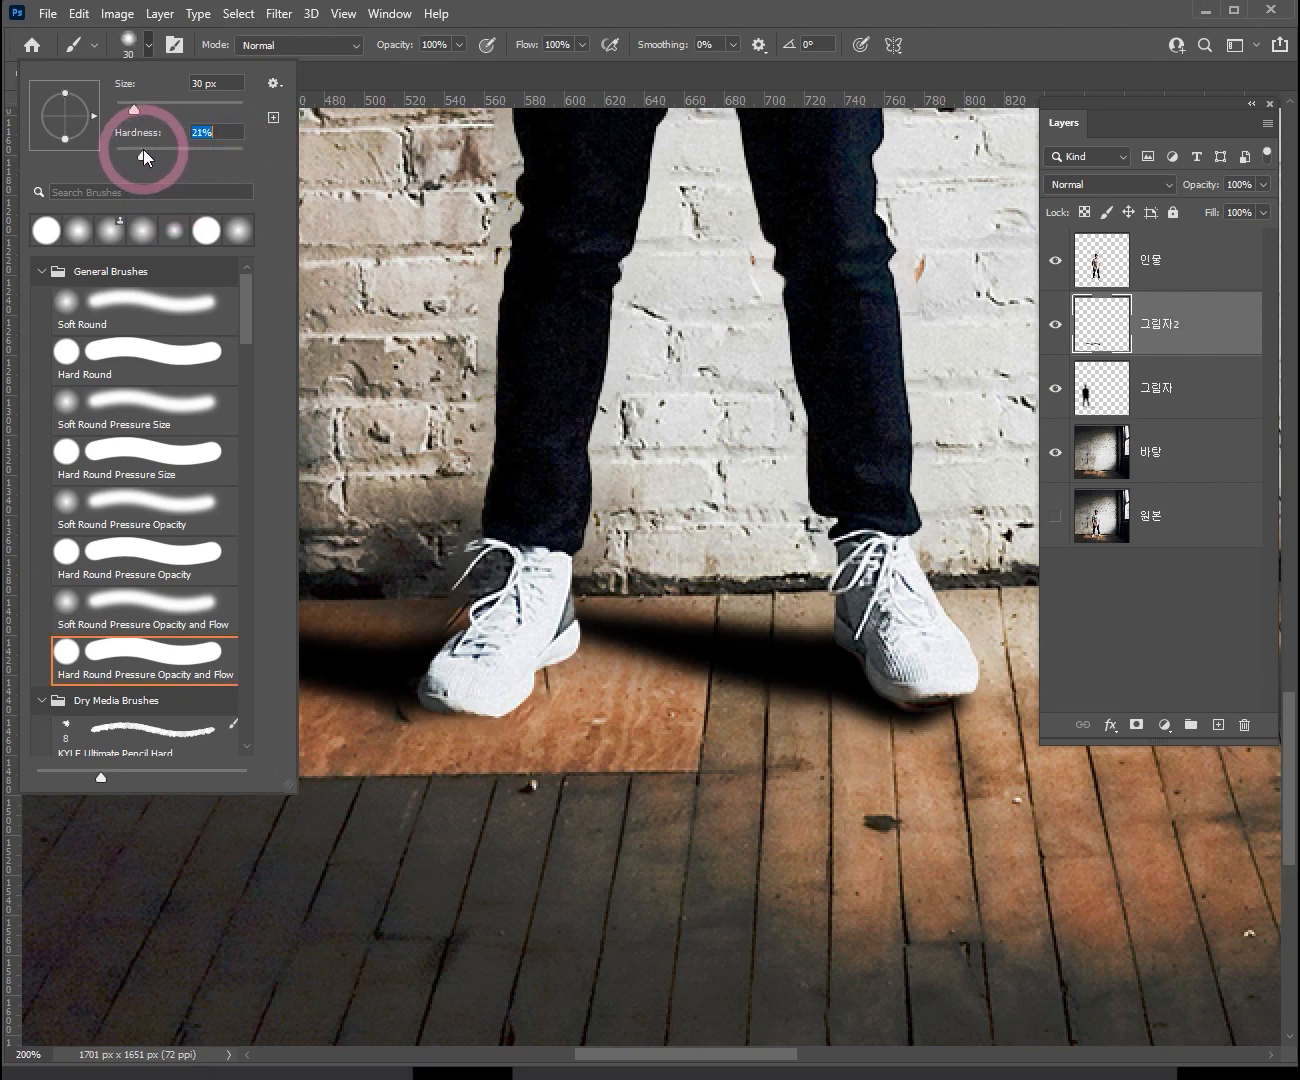
left_click(168, 350)
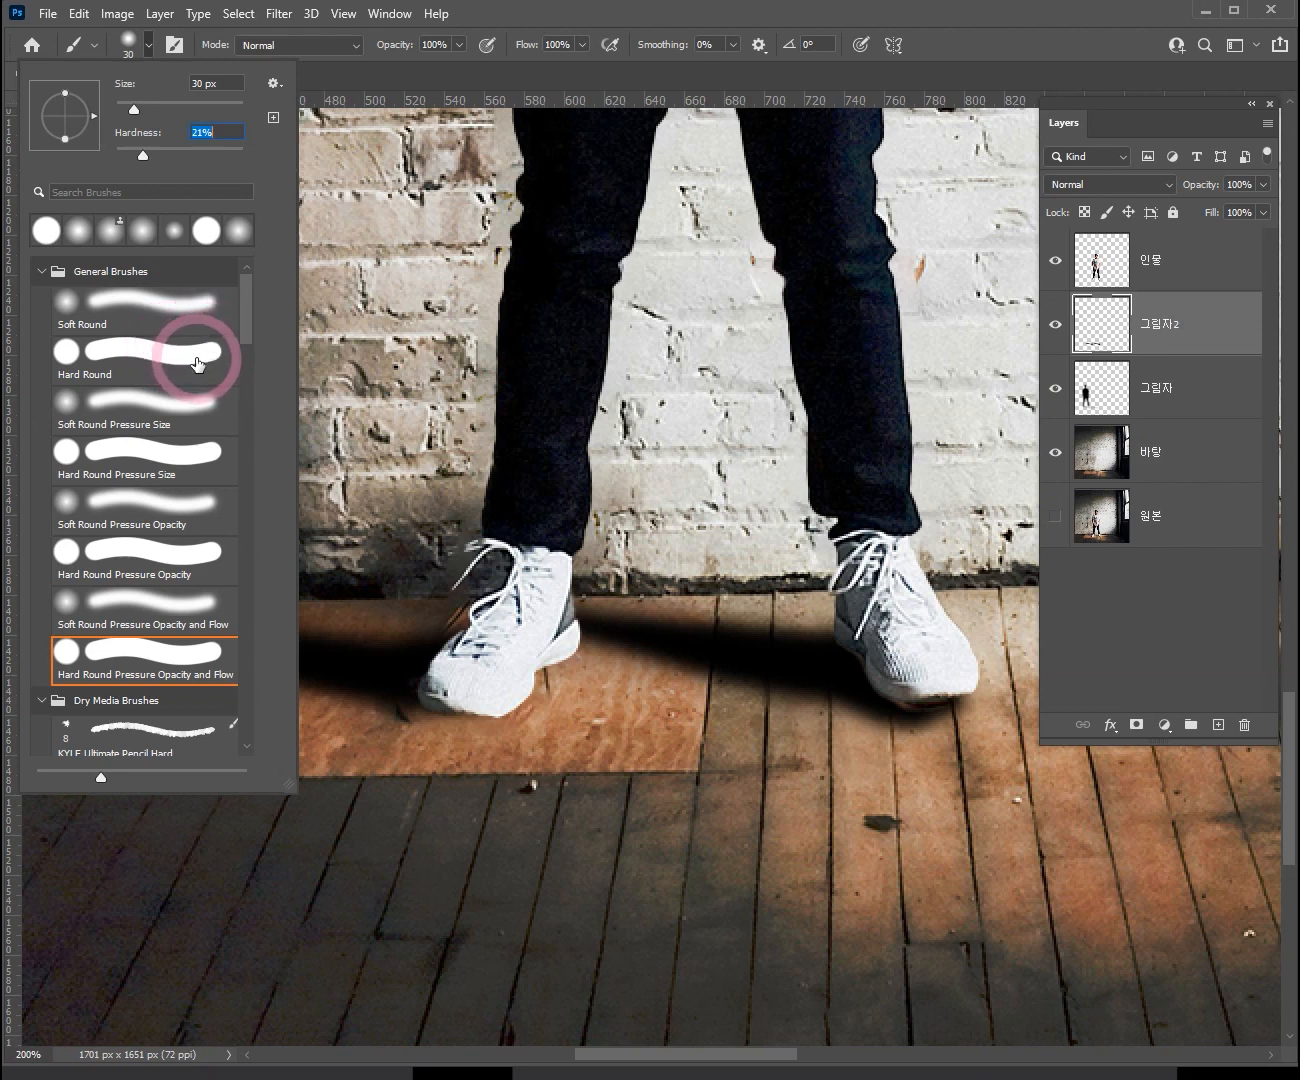
left_click(458, 43)
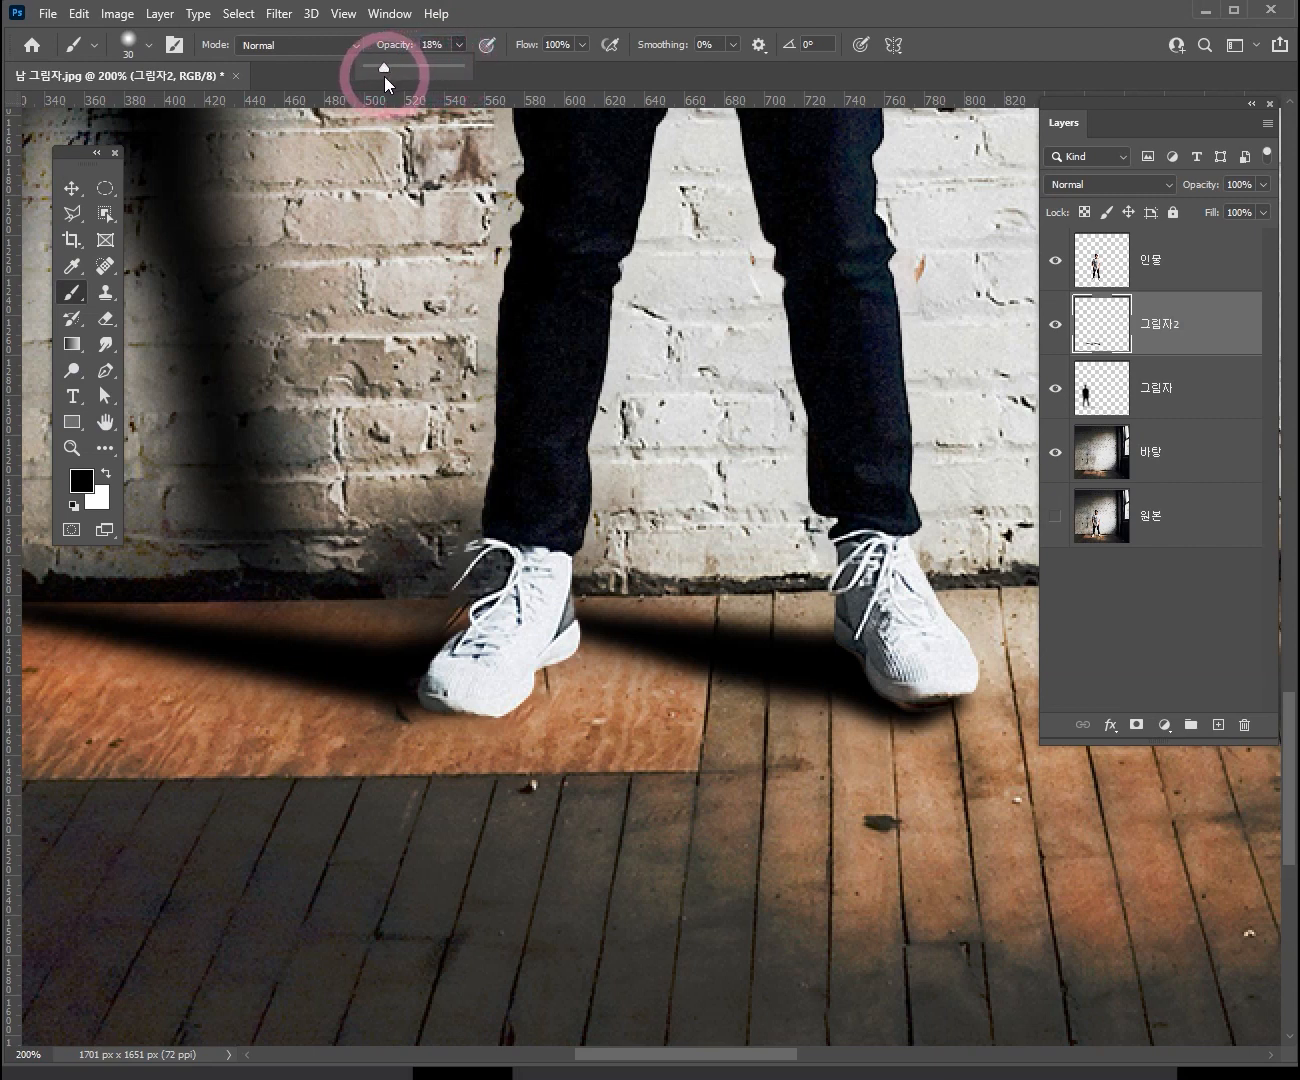
left_click_drag(384, 76, 387, 79)
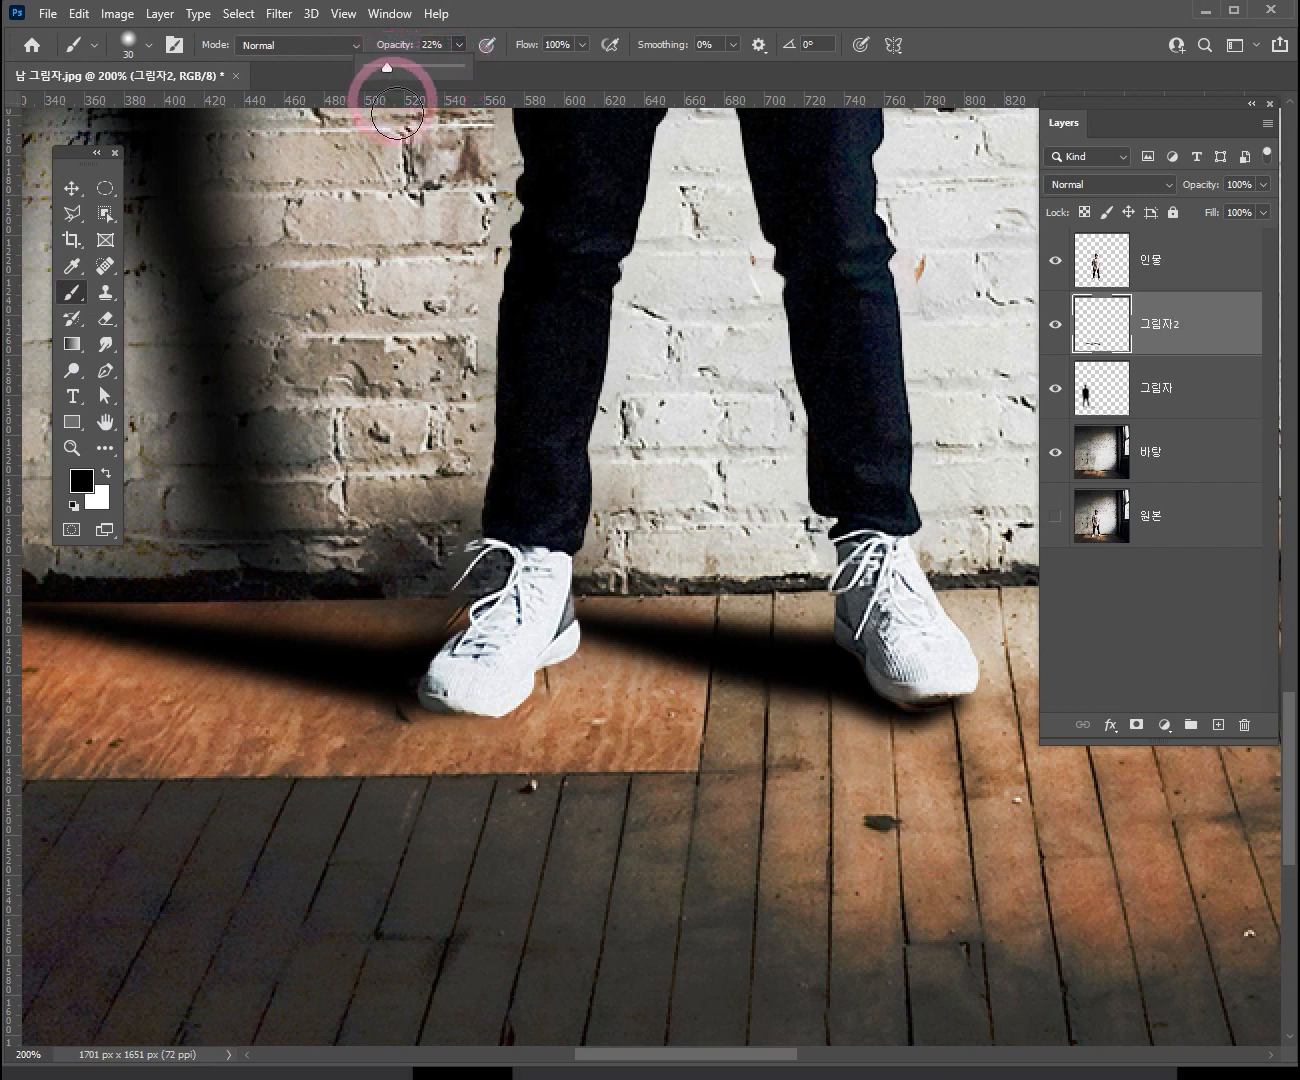
- Paint soft black contact shadows around the soles of both shoes on 그림자2, using a 20 px brush
left_click(493, 747)
key("bracketright")
key("bracketright")
key("bracketright")
key("bracketright")
key("bracketright")
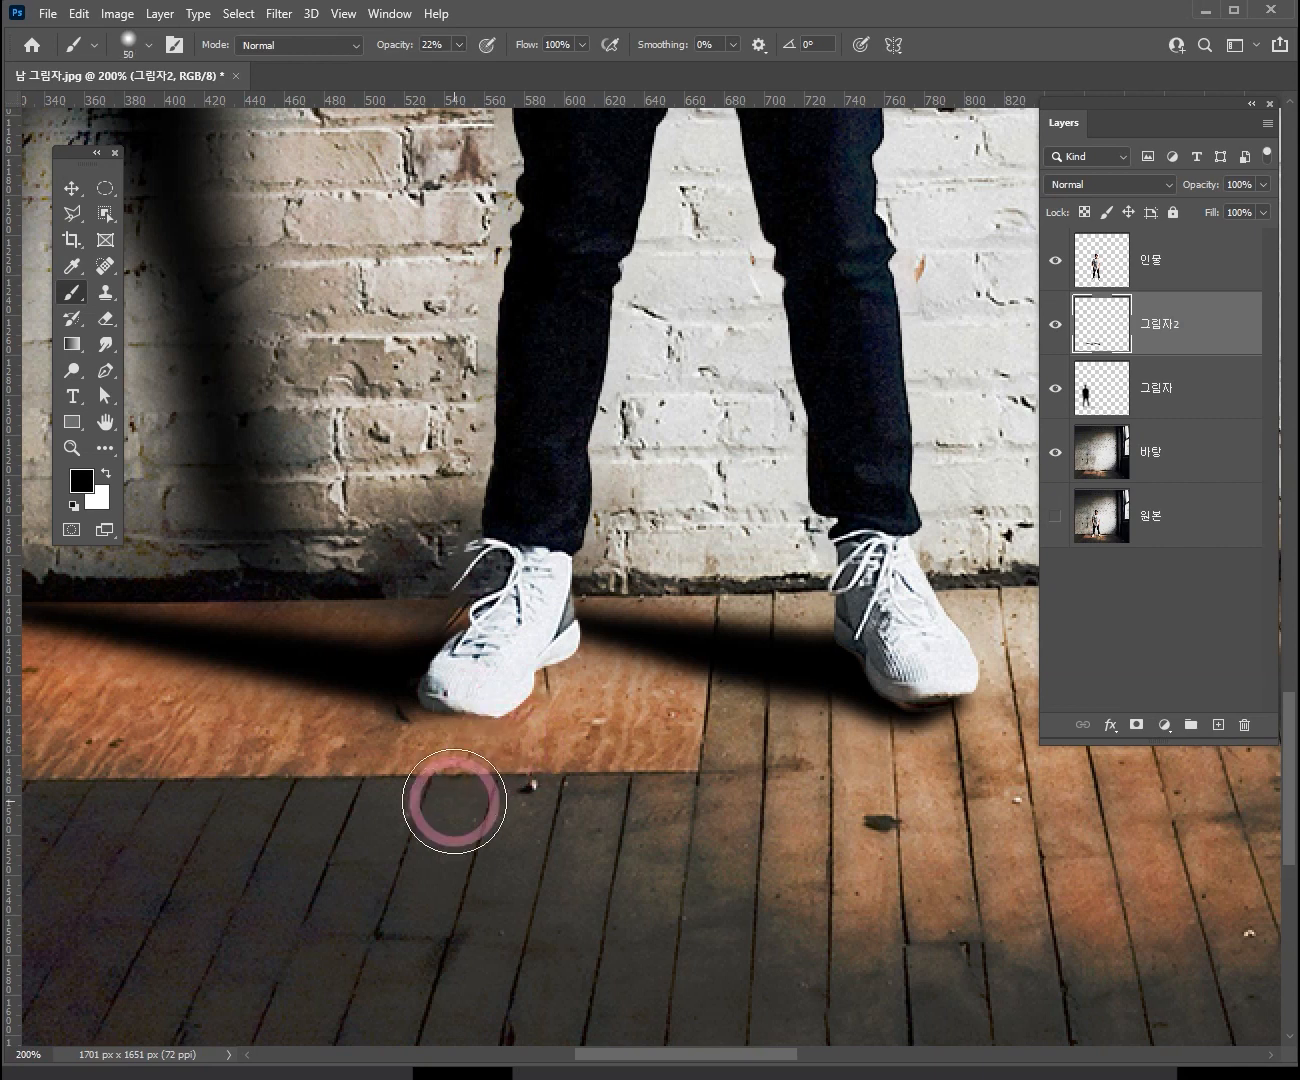
key("bracketleft")
key("bracketleft")
key("bracketleft")
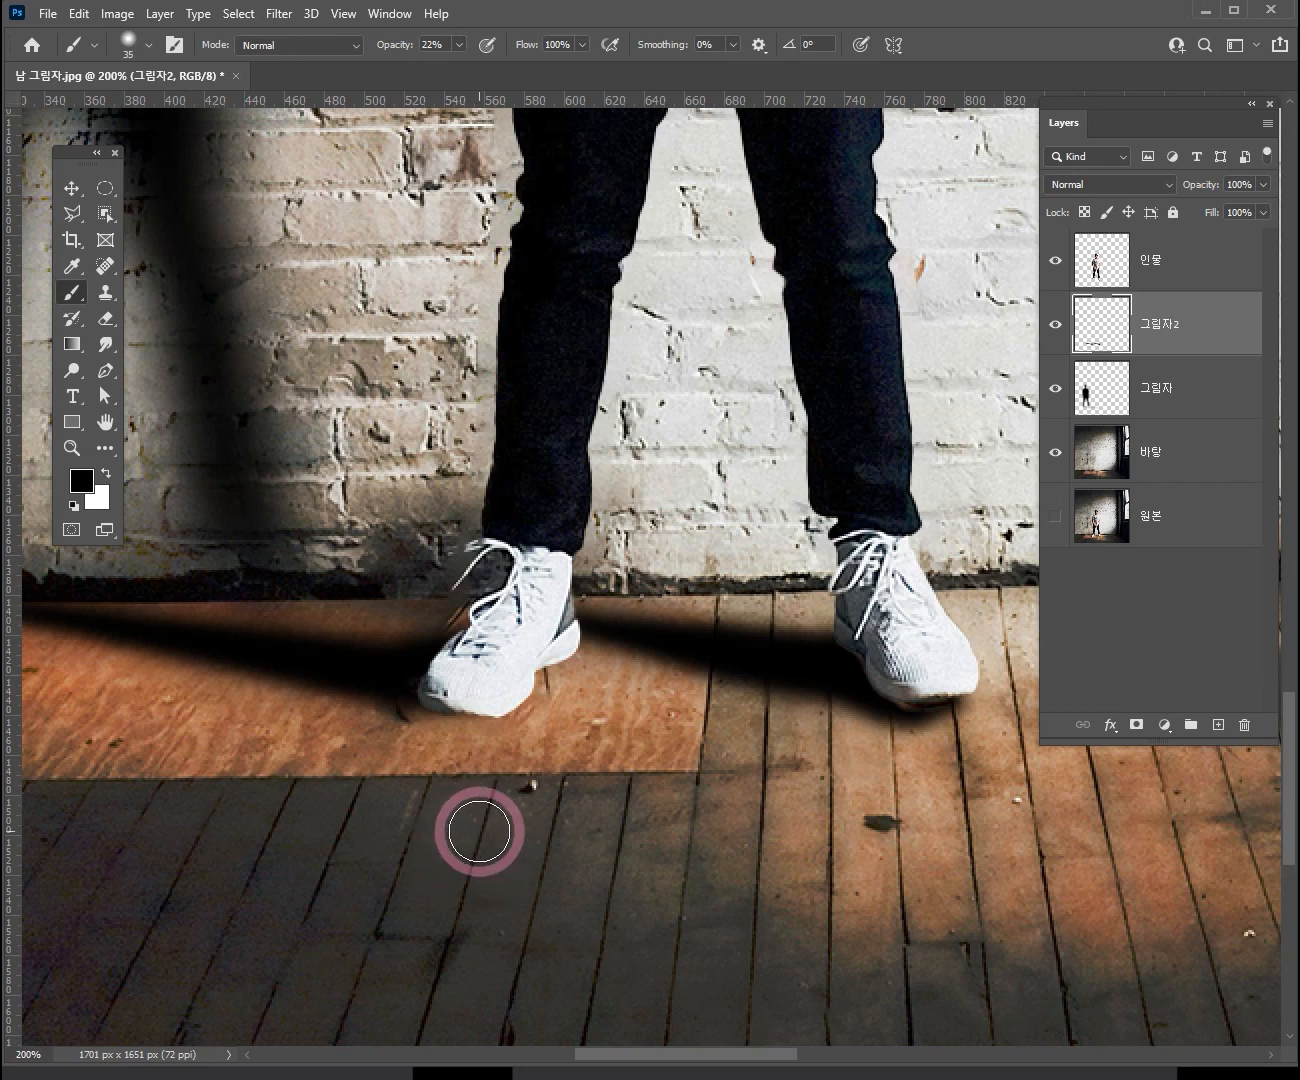
key("bracketright")
key("bracketright")
key("bracketright")
key("bracketright")
key("bracketright")
key("bracketright")
key("bracketleft")
key("bracketleft")
key("bracketleft")
key("bracketleft")
key("bracketleft")
key("bracketleft")
key("bracketleft")
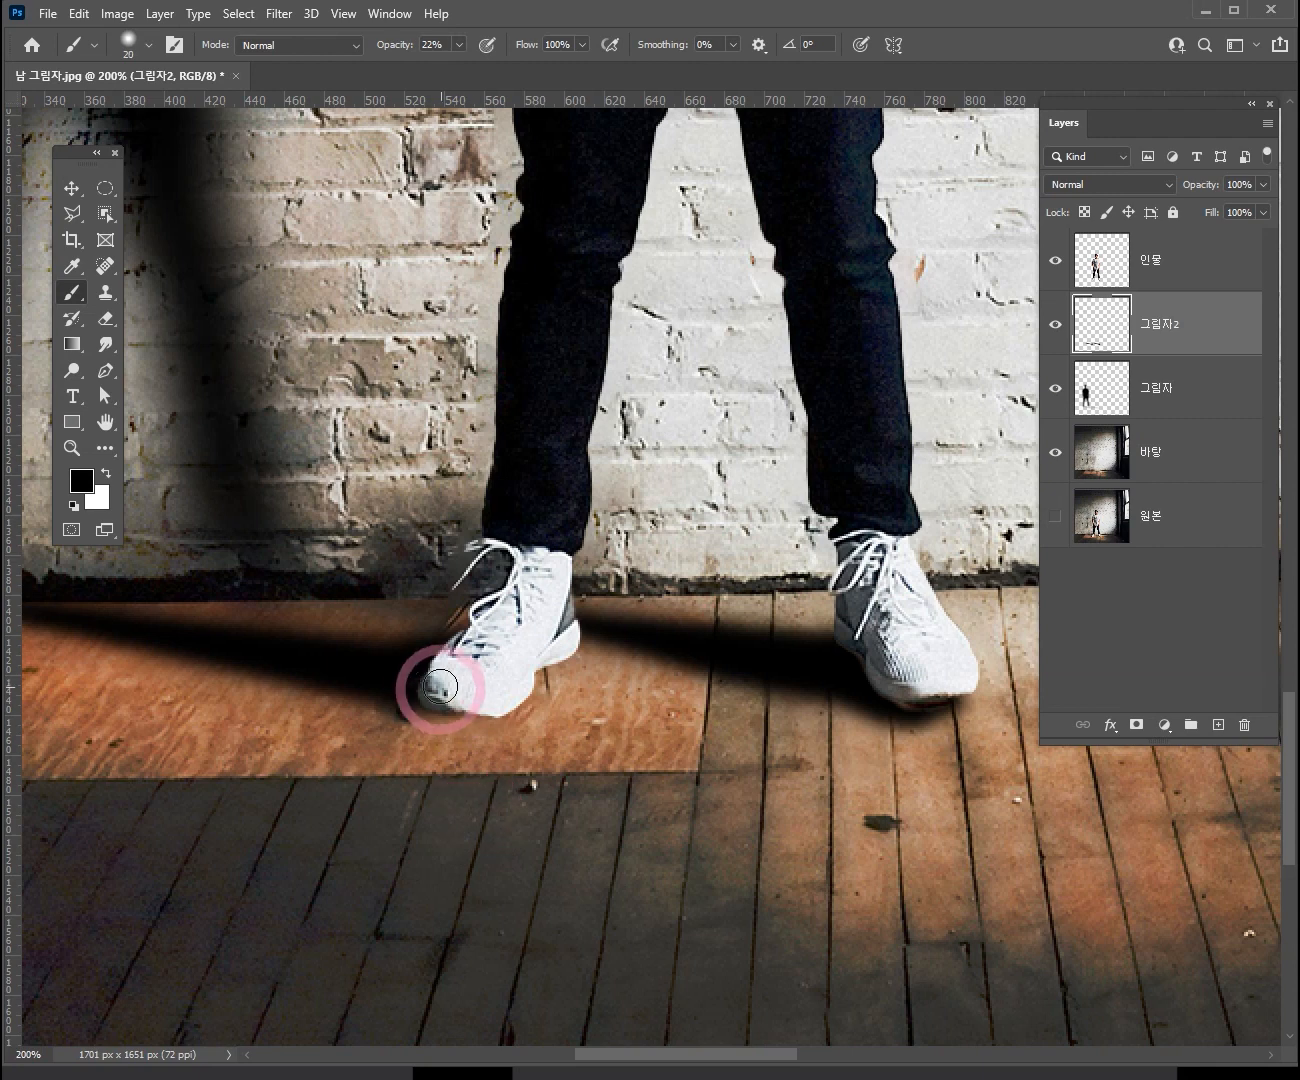
mouse_move(449, 705)
left_mouse_down()
mouse_move(481, 704)
mouse_move(429, 700)
left_mouse_up()
left_click_drag(499, 705, 521, 682)
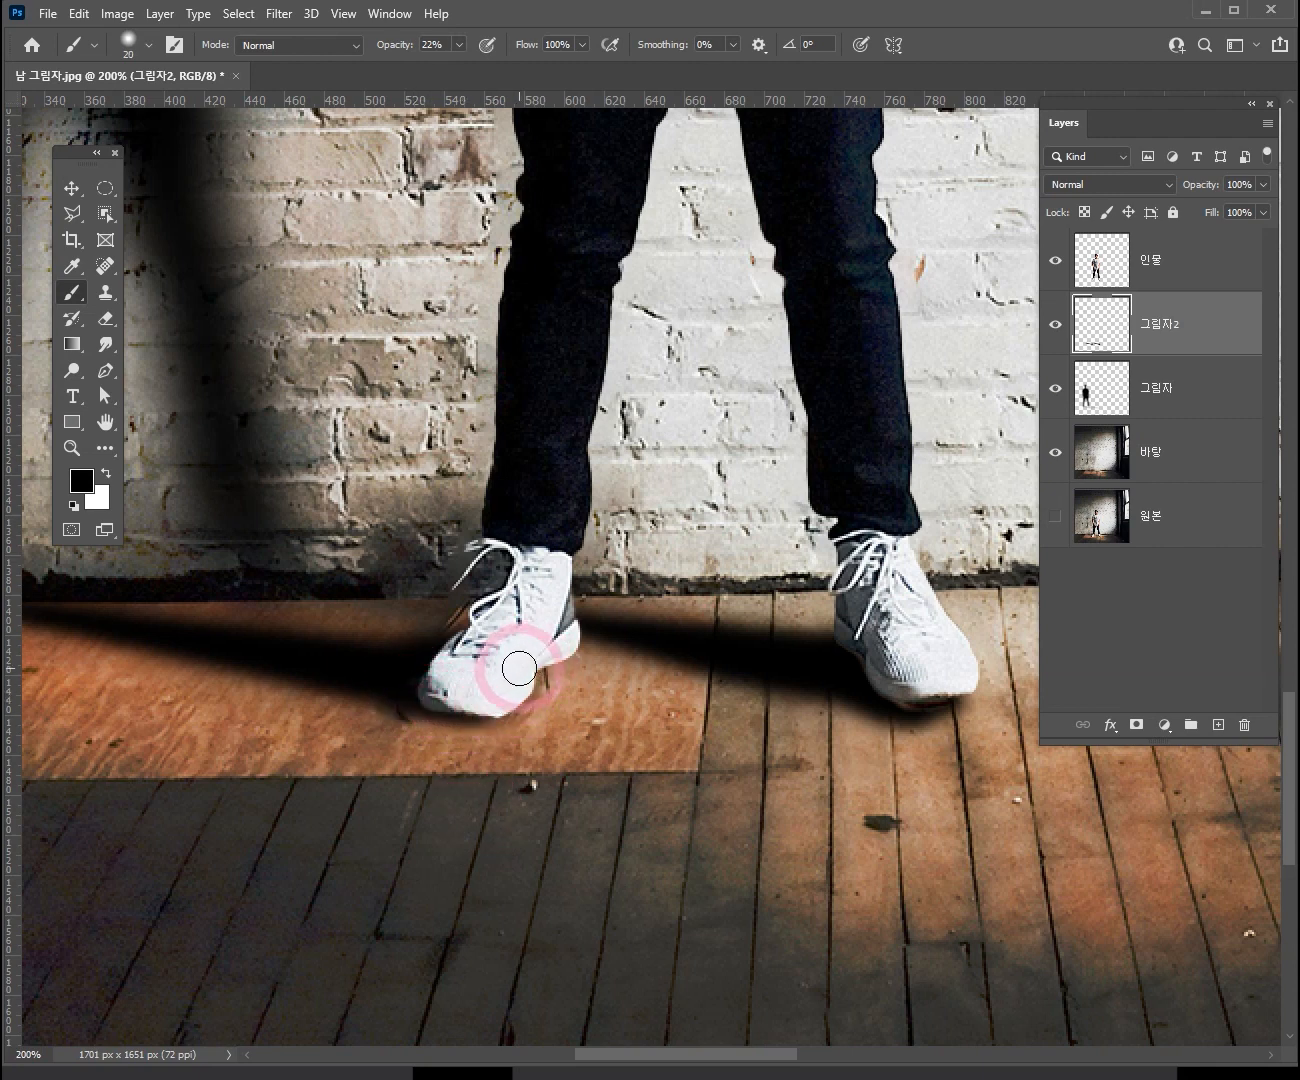
left_click_drag(913, 714, 914, 697)
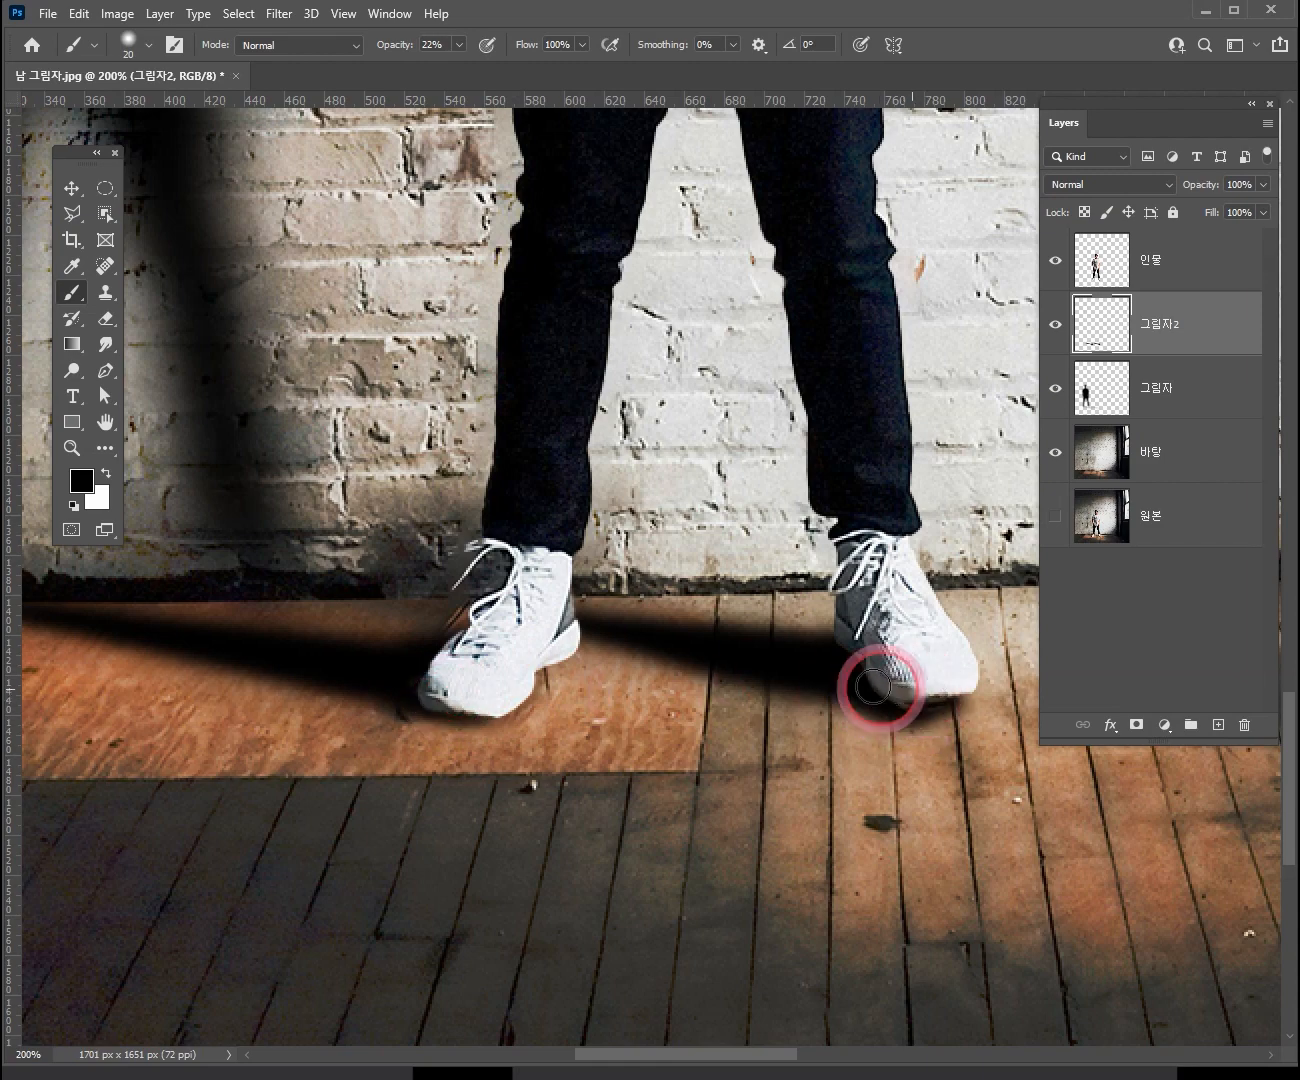
- Add a layer mask to the 그림자2 layer
left_click(512, 724, "ctrl+alt")
left_click(572, 748, "ctrl+alt")
left_click(424, 655, "ctrl")
left_click(423, 655, "ctrl")
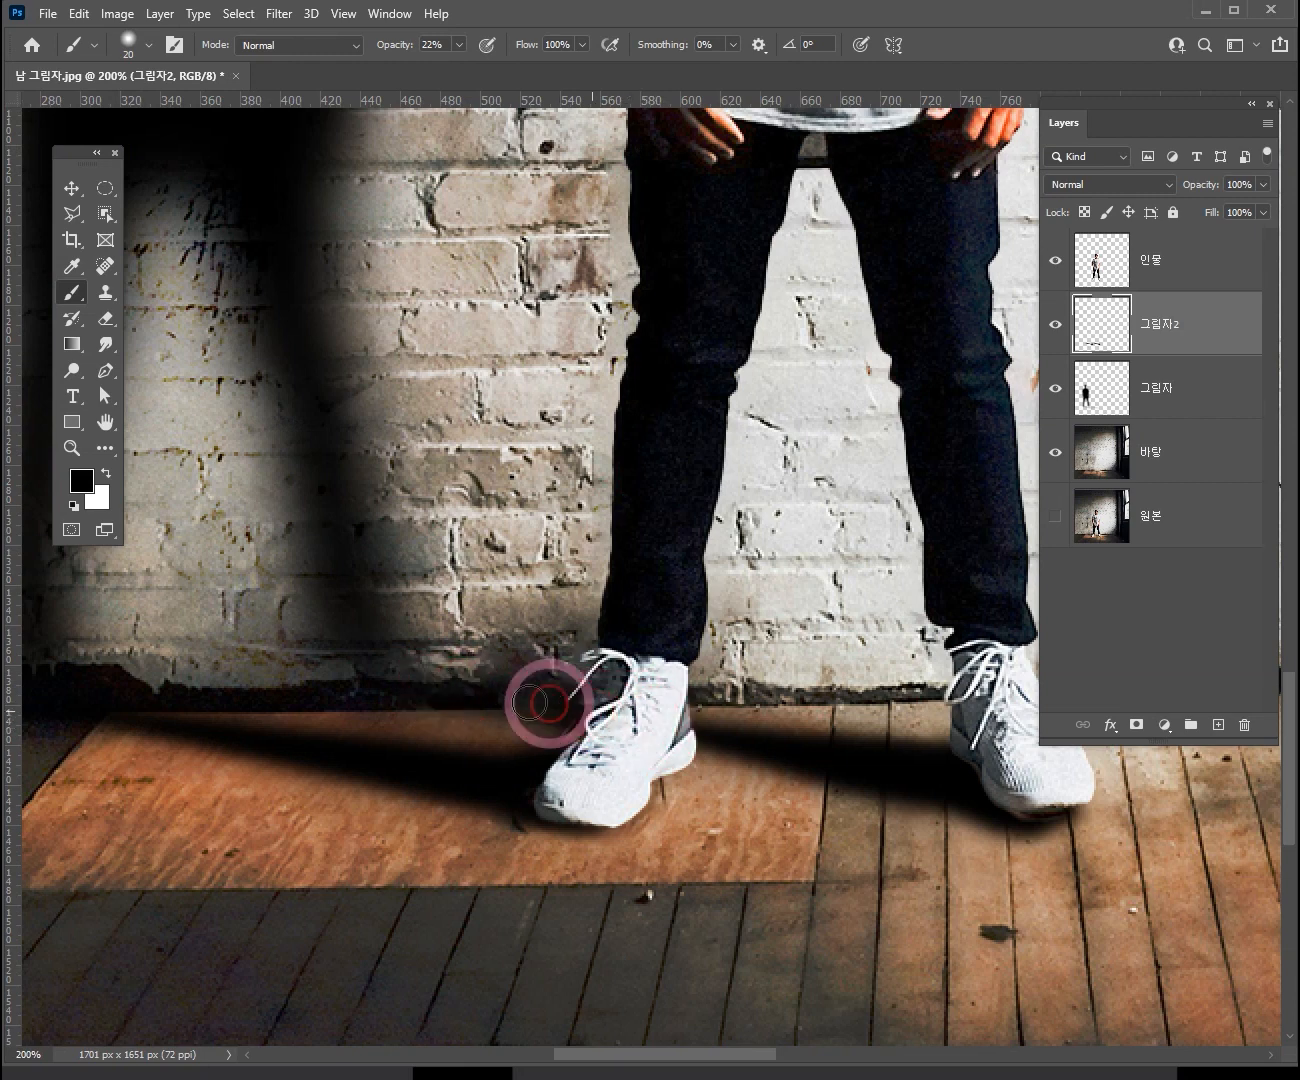
left_click(682, 710, "ctrl+alt")
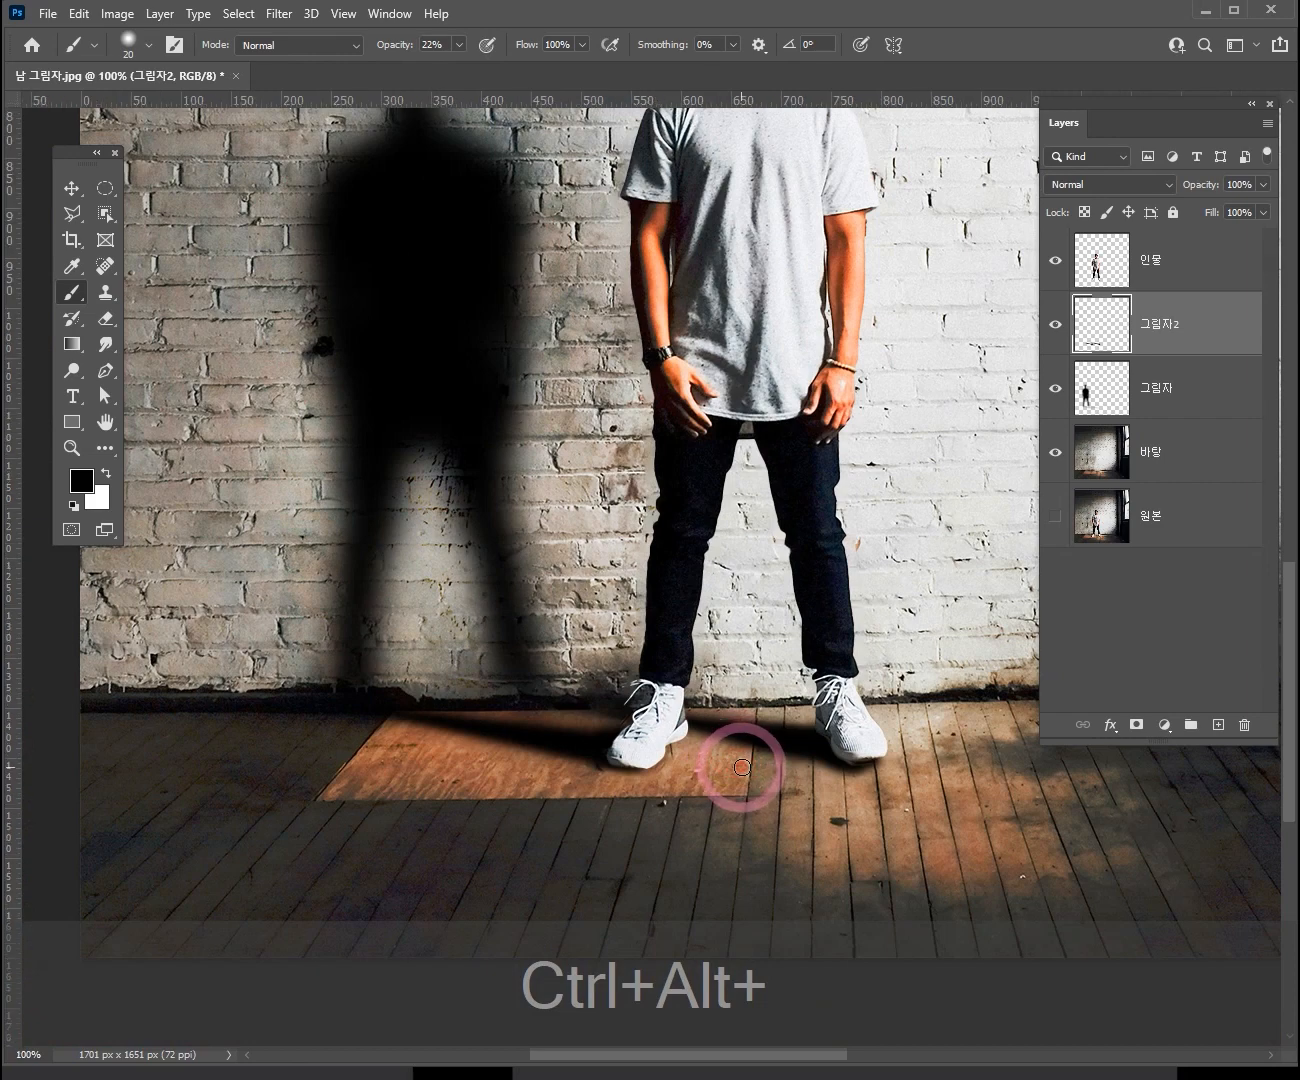
left_click(706, 768, "ctrl")
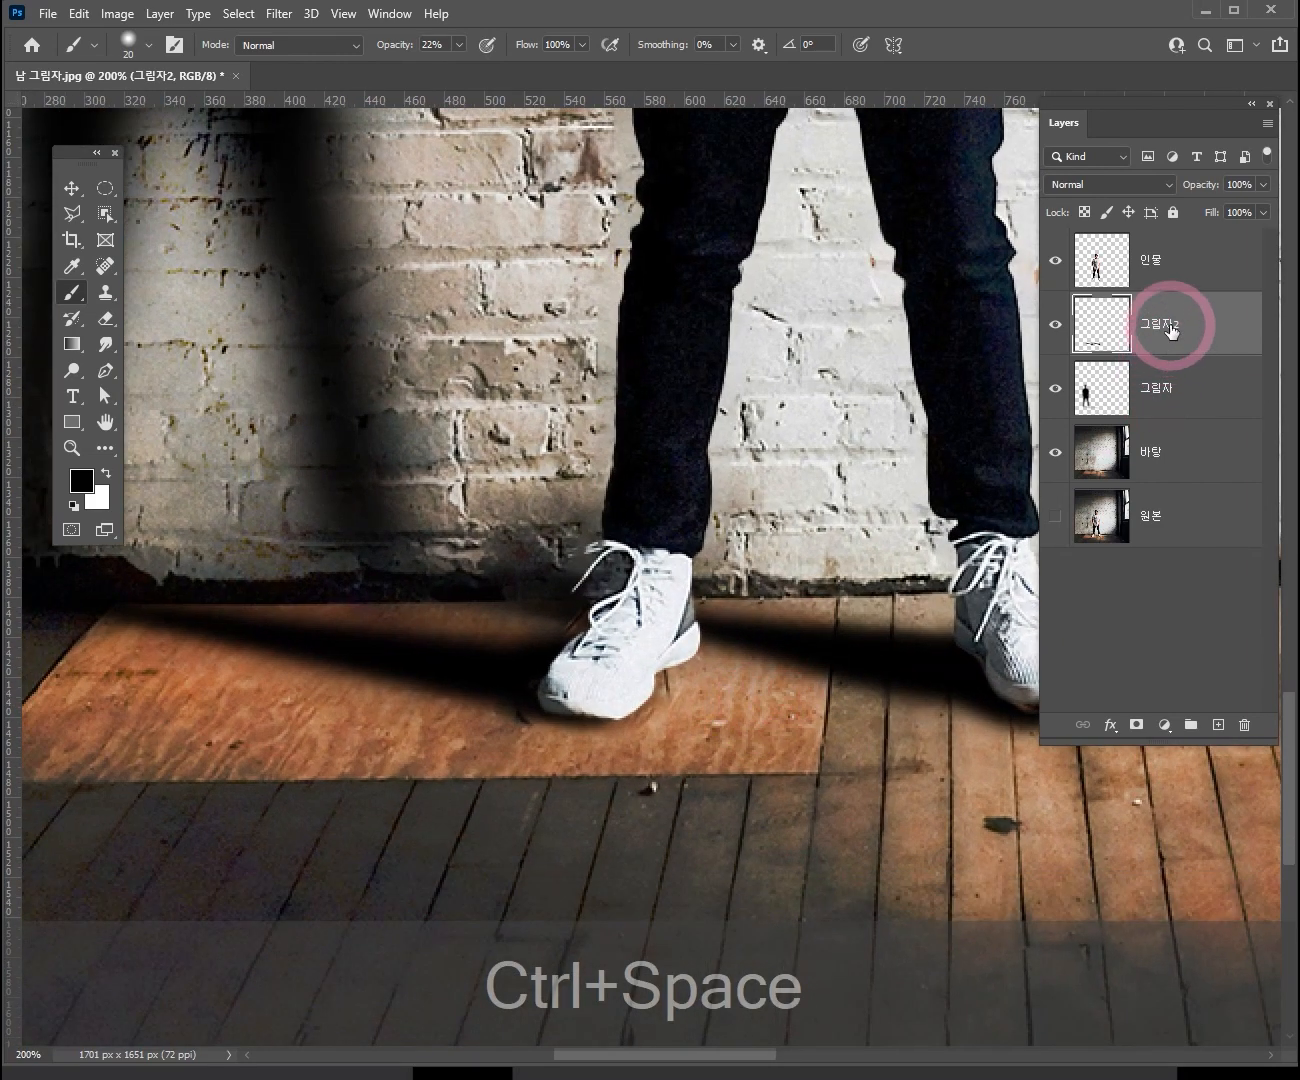
left_click_drag(525, 666, 662, 708)
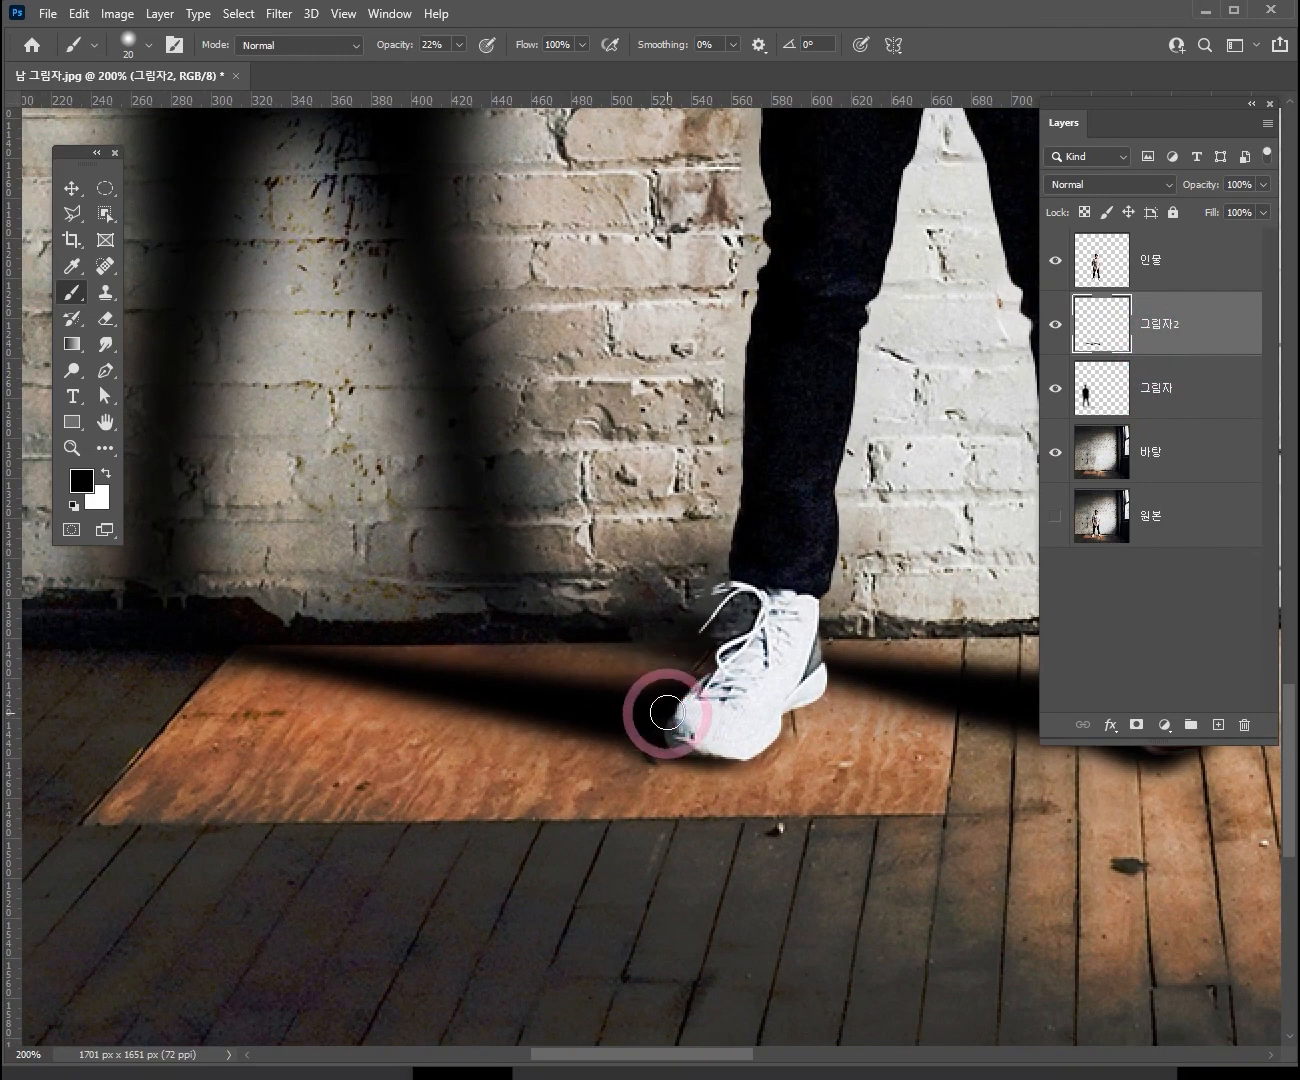
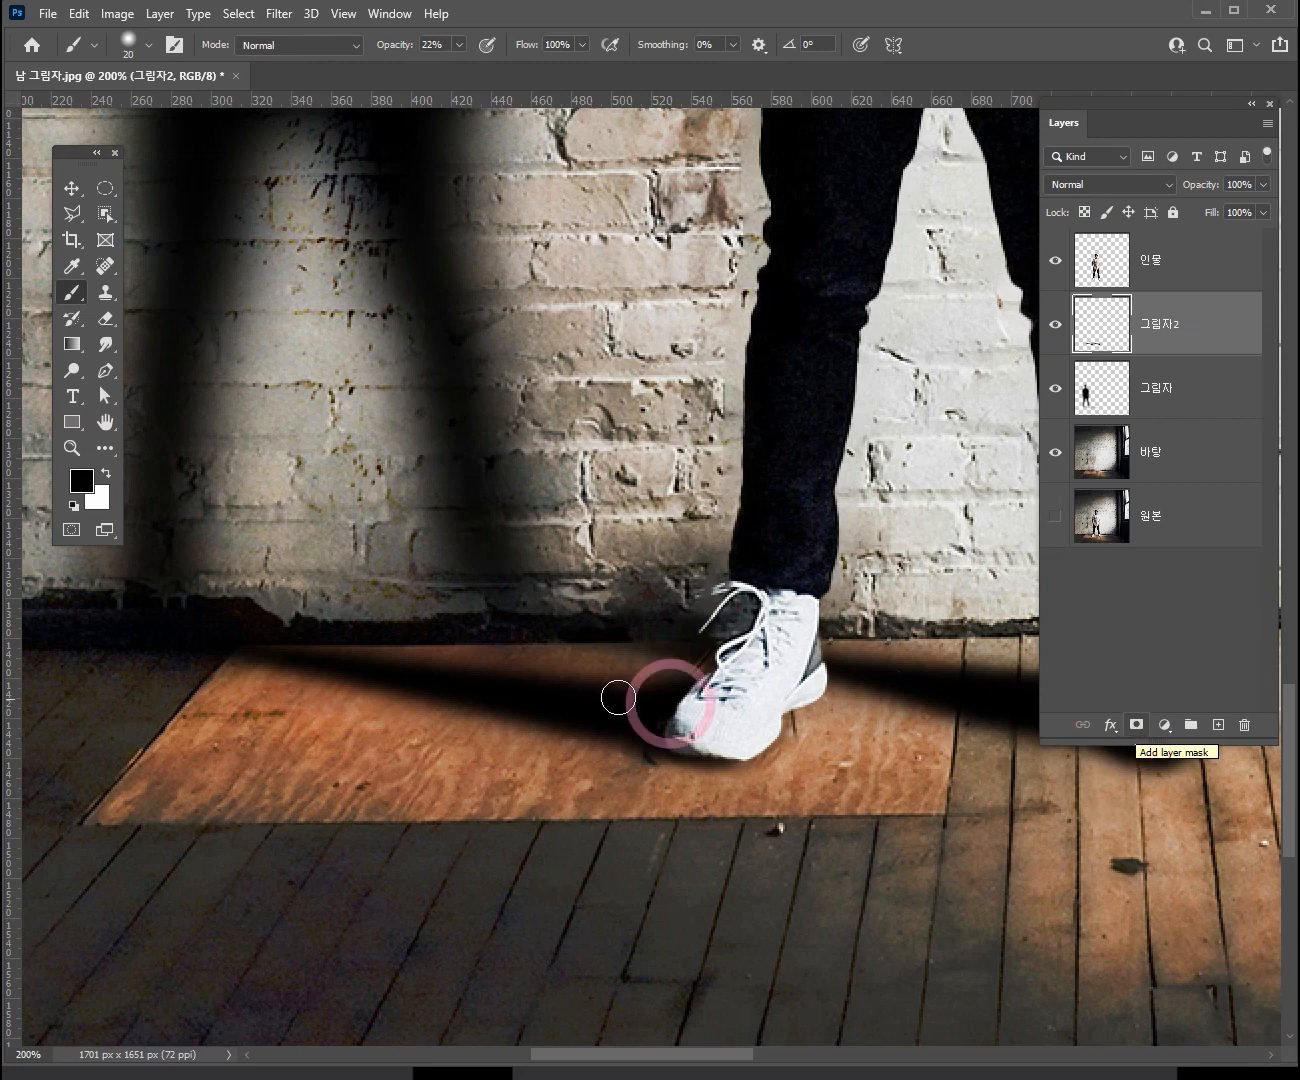
left_click(1138, 725)
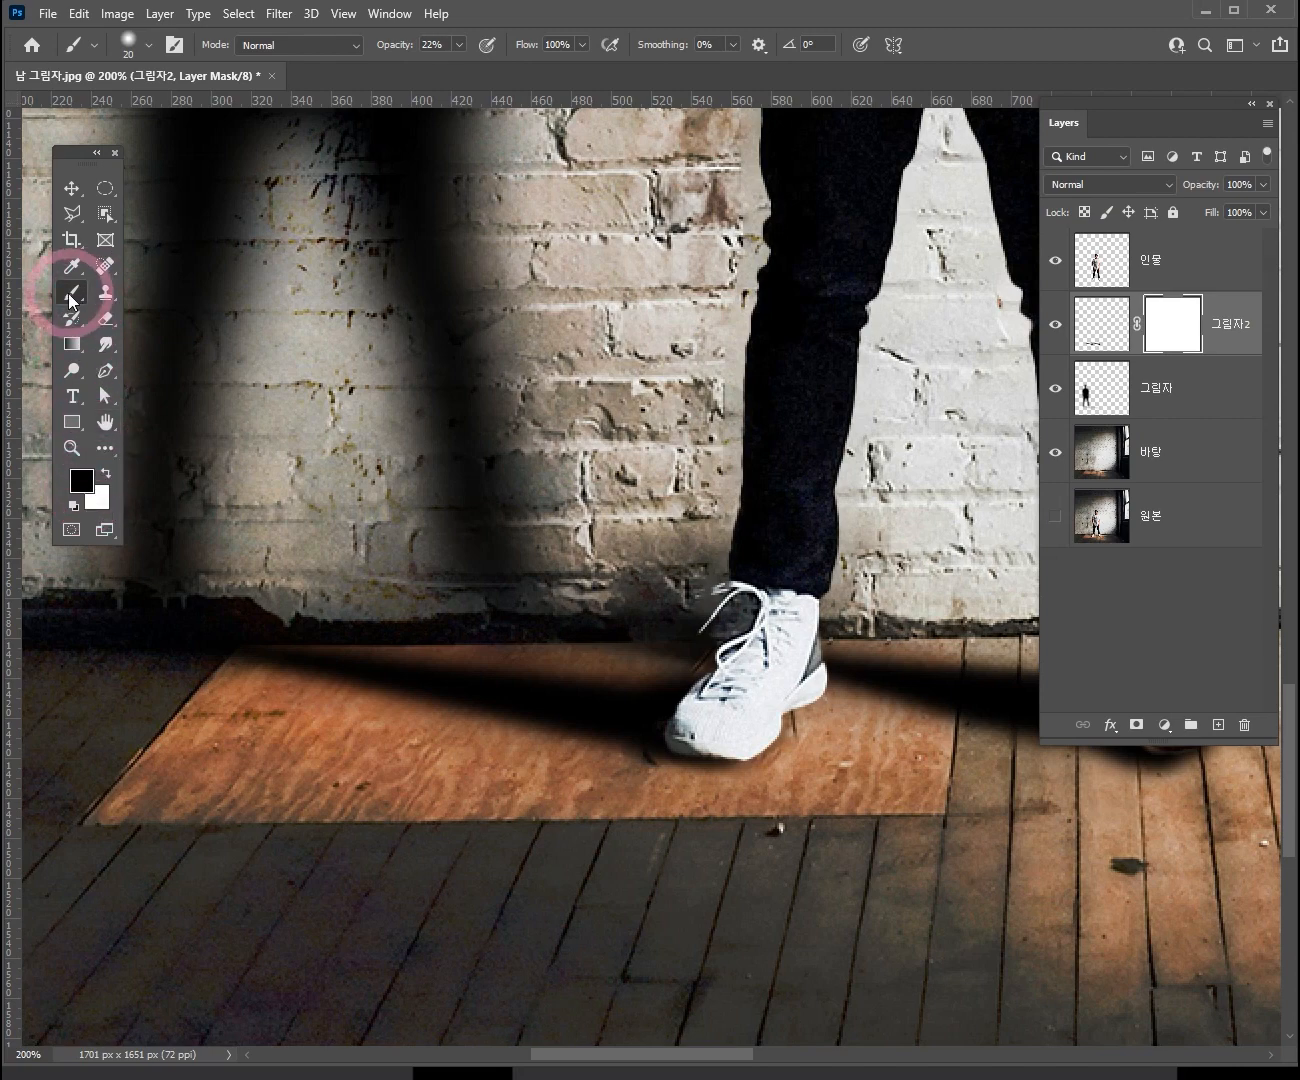
- With a 90 px brush on the 그림자2 mask, fade the floor shadow across the wood panel in black and restore part of it in white
left_click(520, 642, "ctrl+alt")
left_click(520, 643, "ctrl+alt")
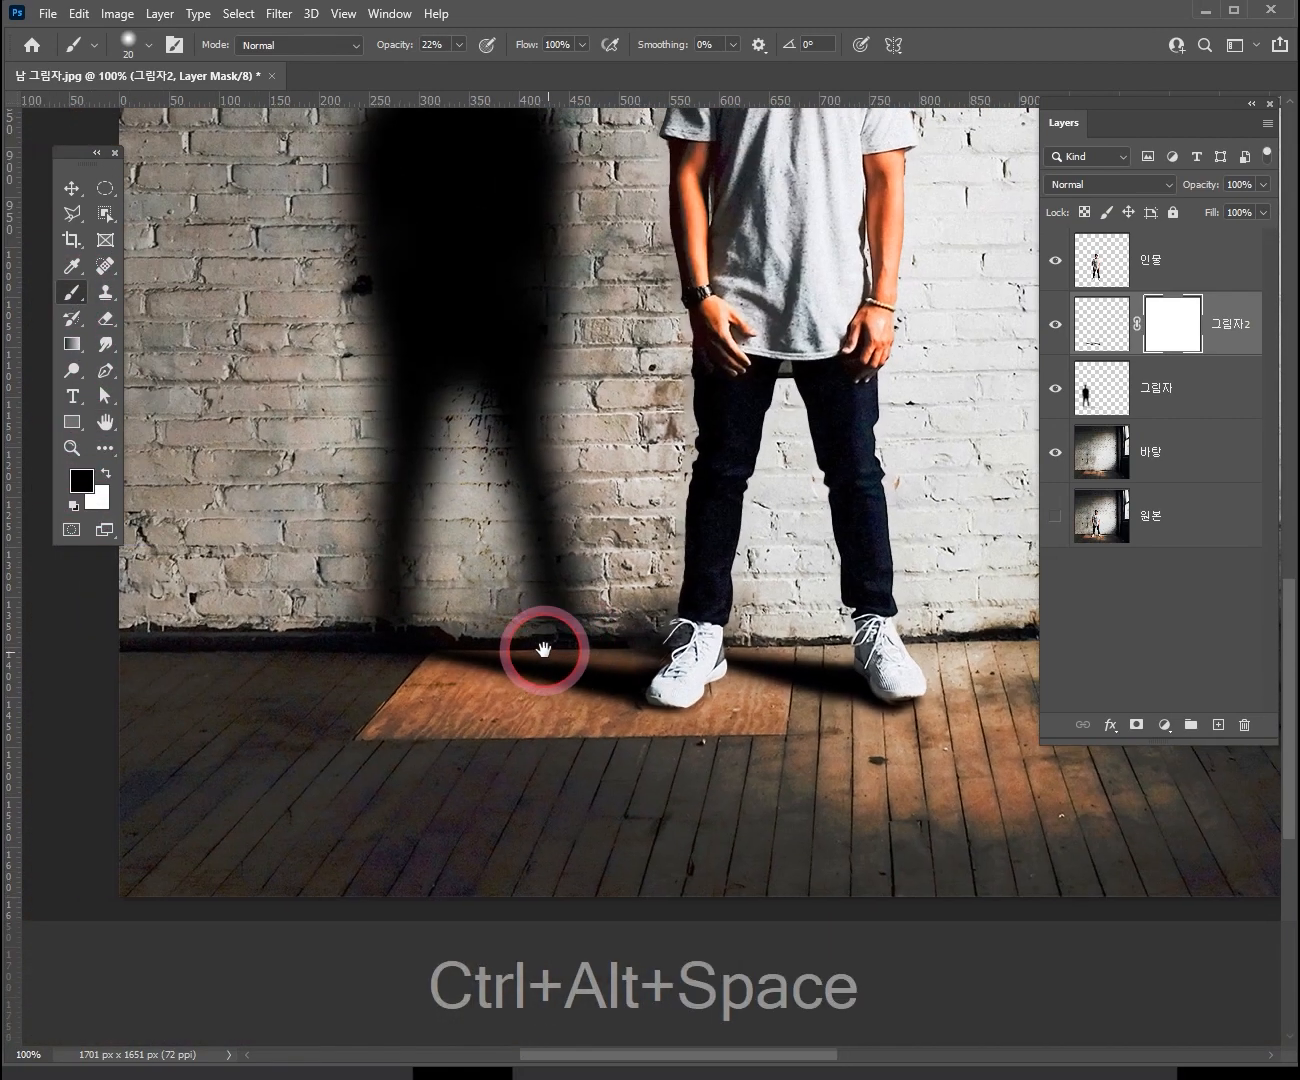
left_click(544, 646, "ctrl")
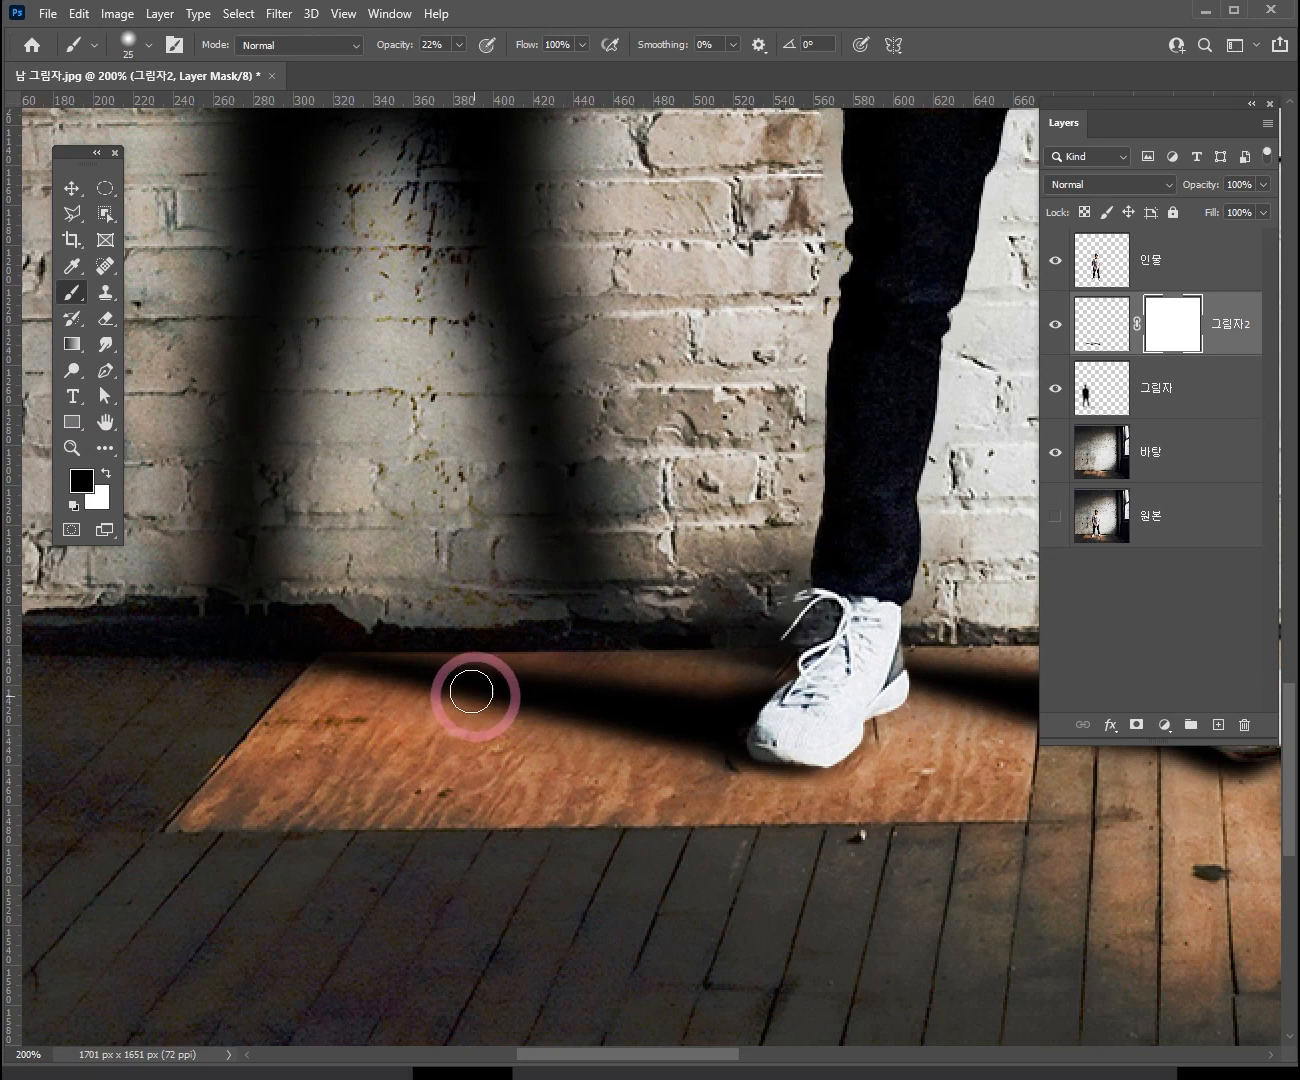
key("bracketright")
key("bracketright")
key("bracketright")
key("bracketright")
key("bracketright")
key("bracketright")
key("bracketright")
key("bracketright")
key("bracketright")
key("bracketright")
mouse_move(596, 615)
left_mouse_down()
mouse_move(392, 677)
mouse_move(552, 697)
mouse_move(495, 941)
mouse_move(589, 838)
left_mouse_up()
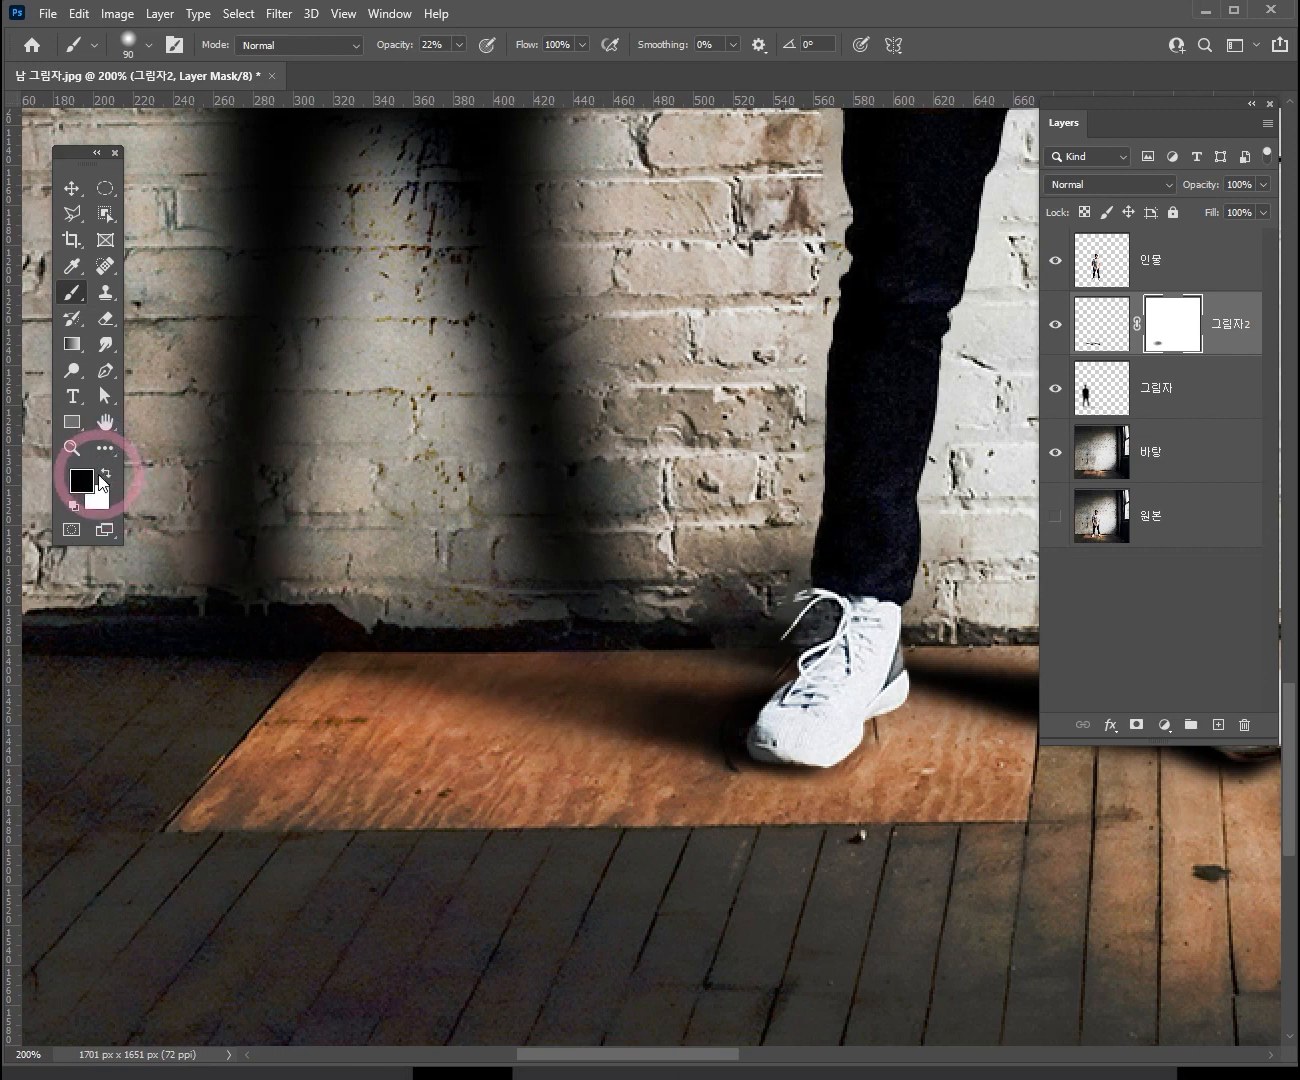
left_click(102, 479)
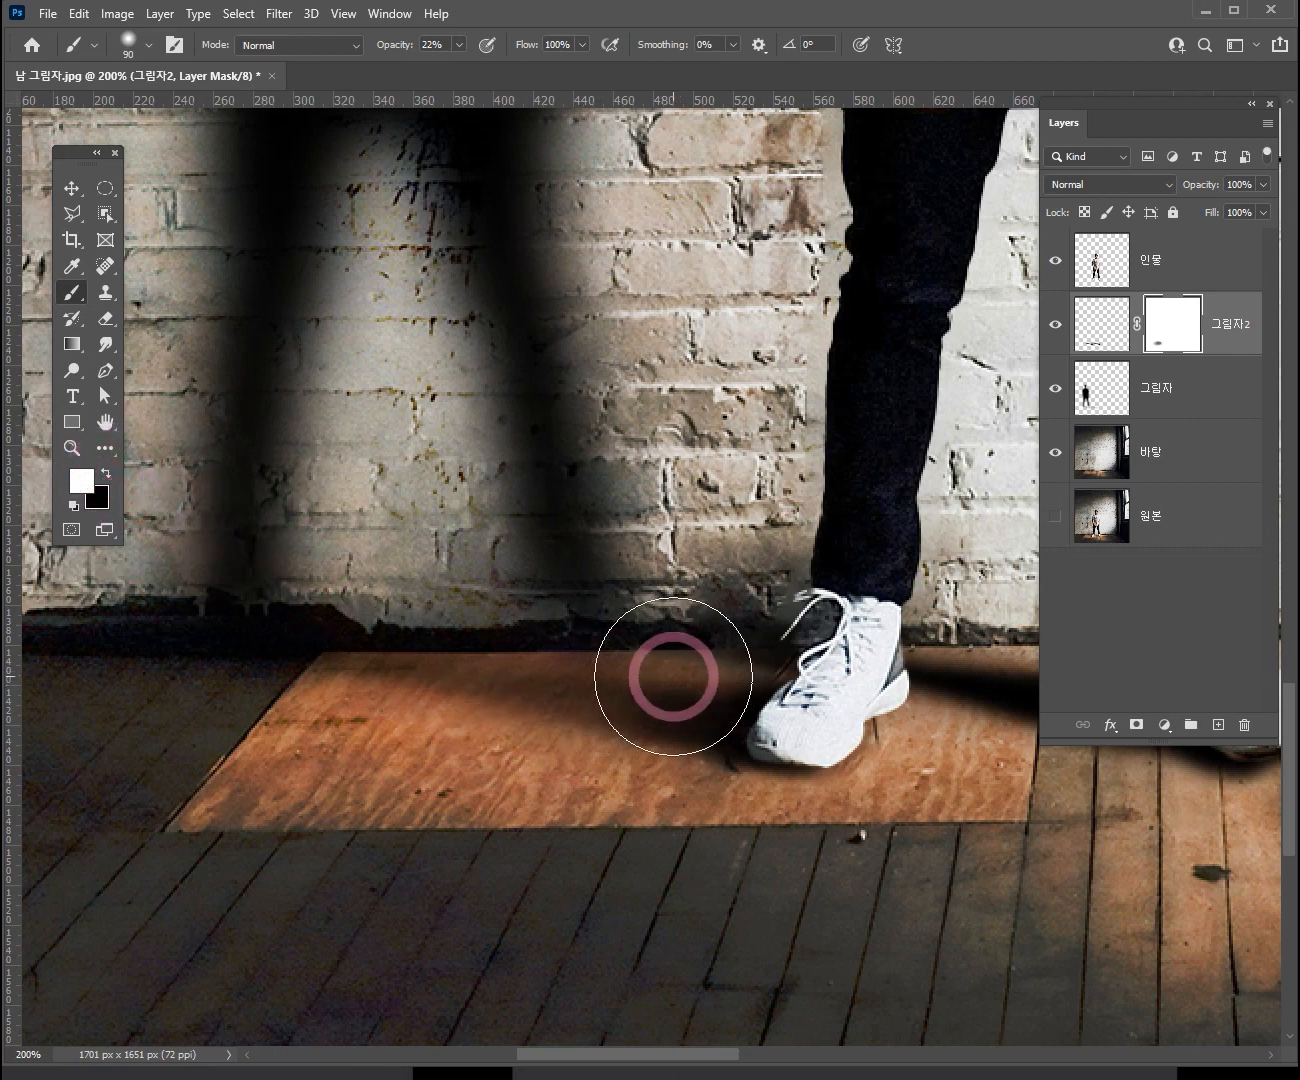
mouse_move(362, 723)
left_mouse_down()
mouse_move(520, 680)
mouse_move(97, 779)
mouse_move(278, 942)
left_mouse_up()
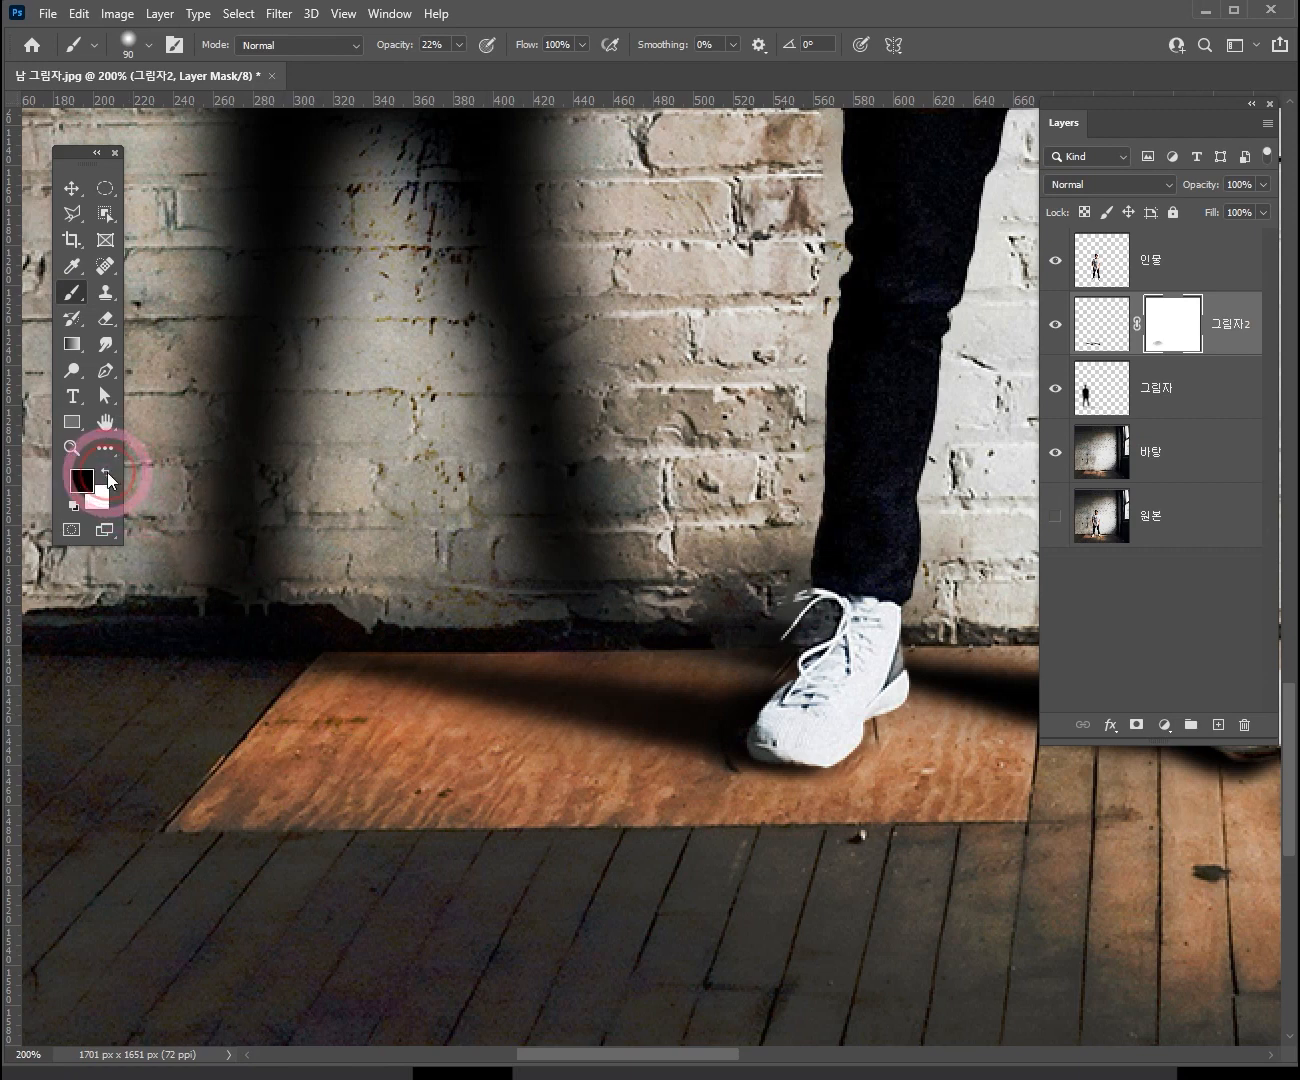
- Lower the brush opacity to 13% and fade the floor shadows behind both shoes with black on the mask
left_click(459, 43)
left_click_drag(444, 64, 446, 66)
mouse_move(389, 650)
left_mouse_down()
mouse_move(675, 641)
mouse_move(501, 664)
mouse_move(730, 646)
mouse_move(473, 631)
mouse_move(505, 650)
mouse_move(775, 640)
mouse_move(548, 622)
mouse_move(817, 645)
mouse_move(509, 635)
left_mouse_up()
mouse_move(932, 651)
left_mouse_down()
mouse_move(402, 648)
mouse_move(431, 636)
mouse_move(415, 661)
mouse_move(696, 673)
mouse_move(523, 618)
mouse_move(673, 662)
mouse_move(571, 636)
mouse_move(408, 644)
left_mouse_up()
- Select the 그림자 and 그림자2 layers together and merge them into one layer
left_click(491, 753, "ctrl+alt")
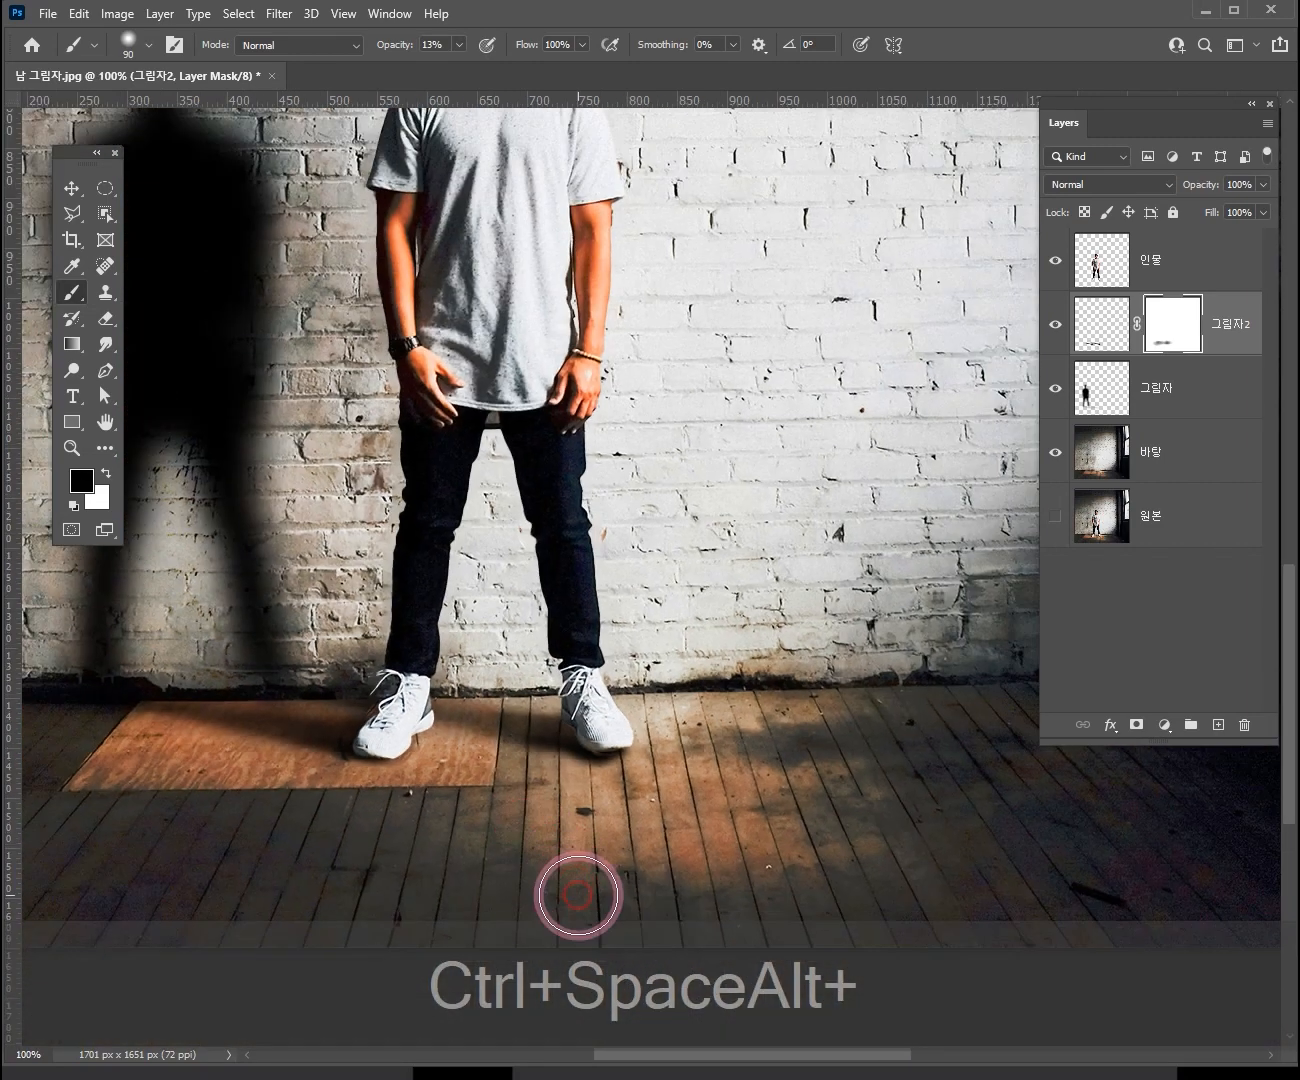
left_click_drag(486, 861, 606, 802)
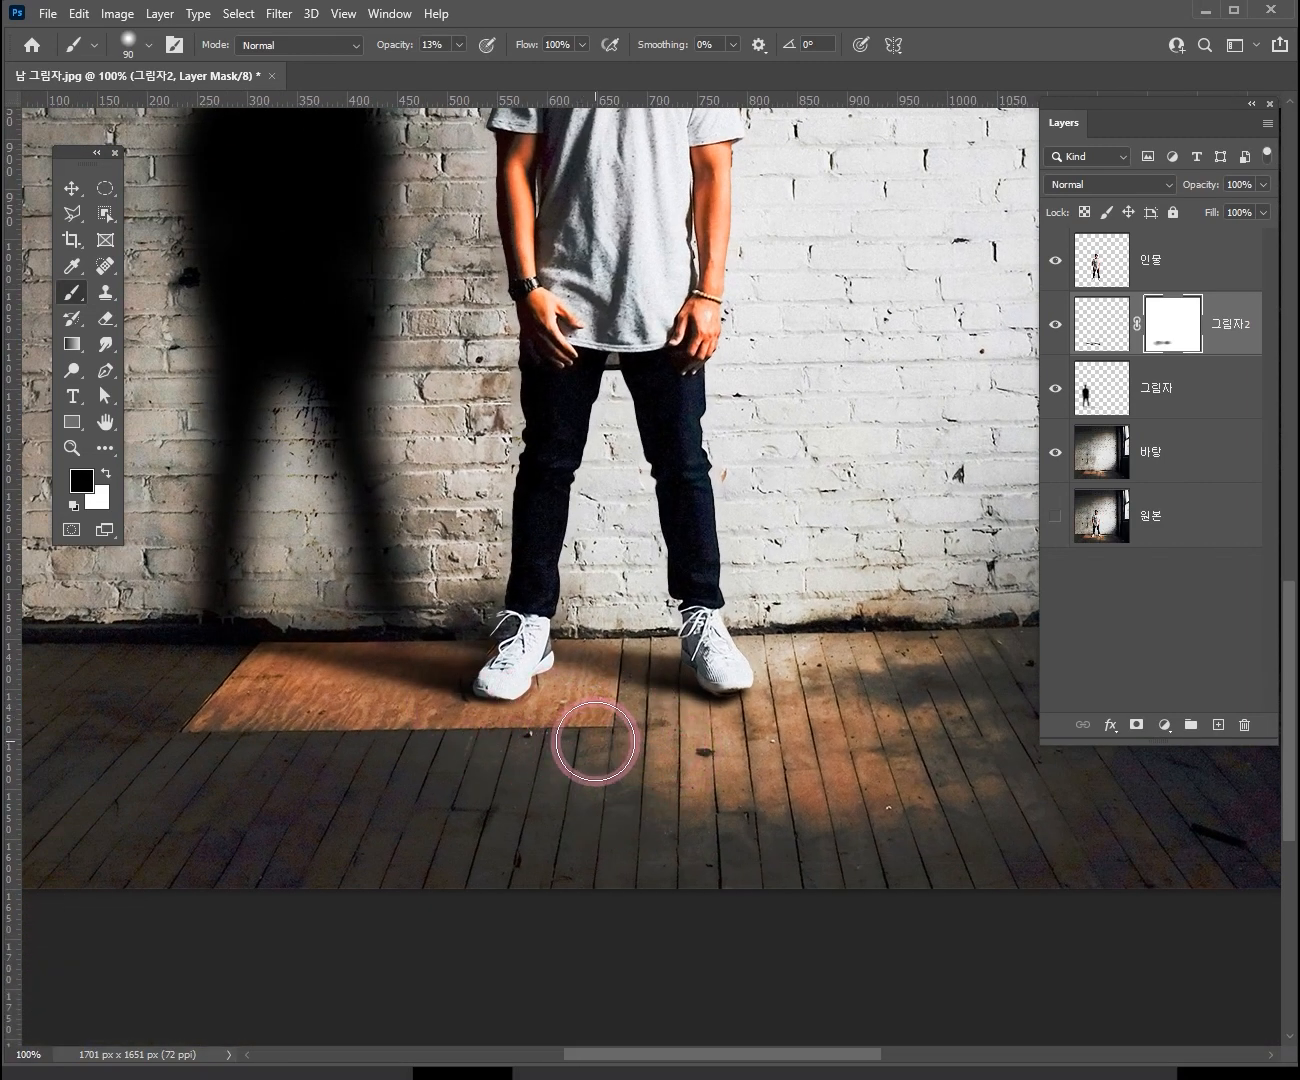
left_click_drag(564, 685, 605, 763)
left_click(618, 526, "ctrl+alt")
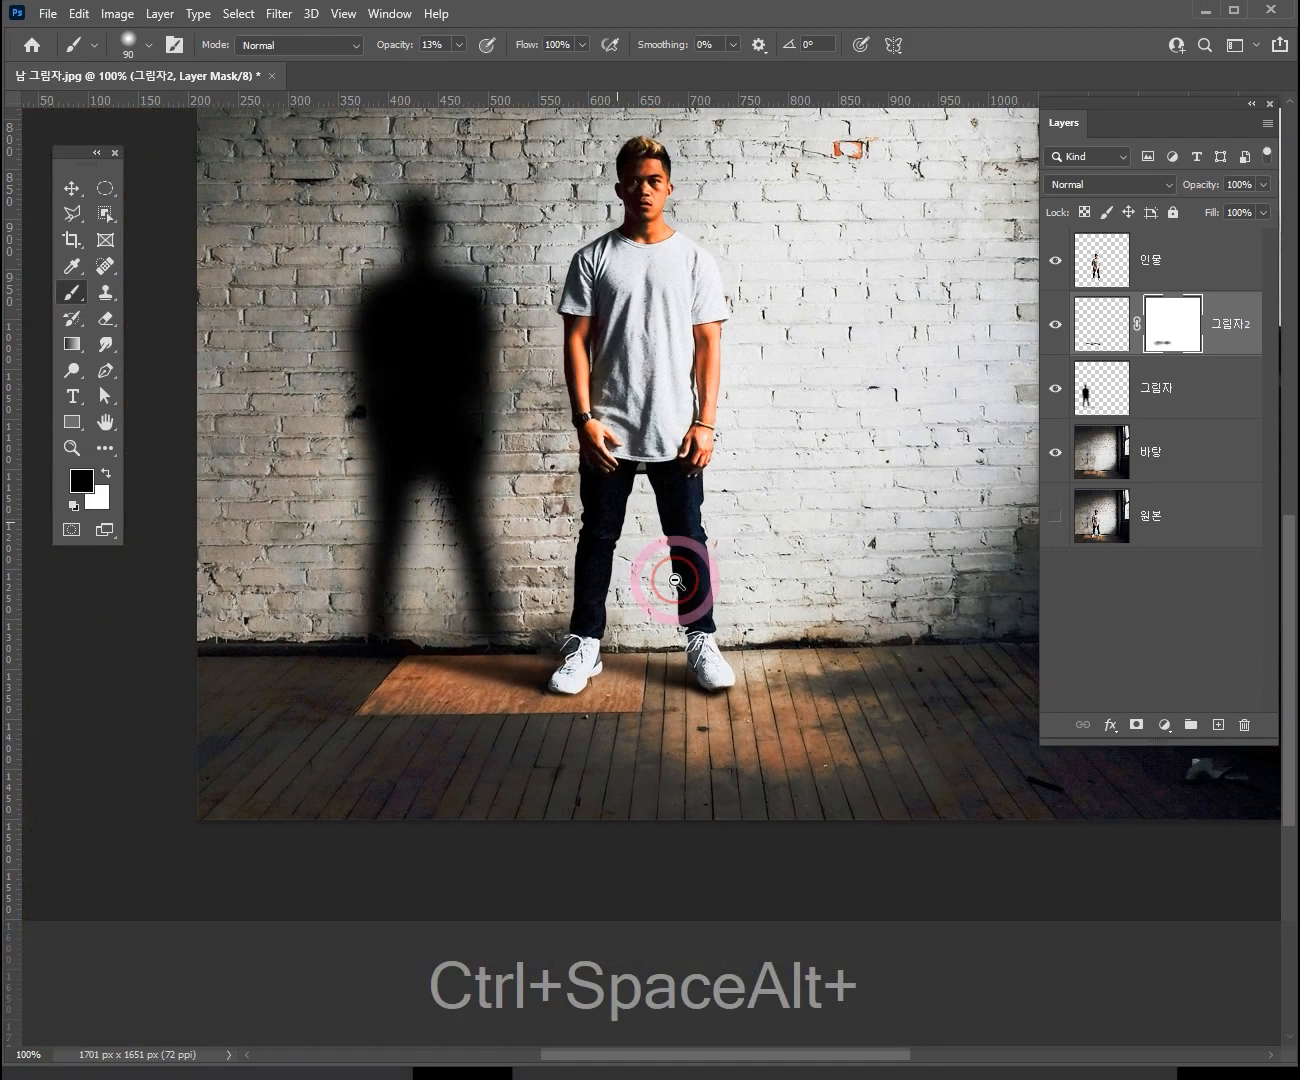
left_click(675, 579, "ctrl+alt")
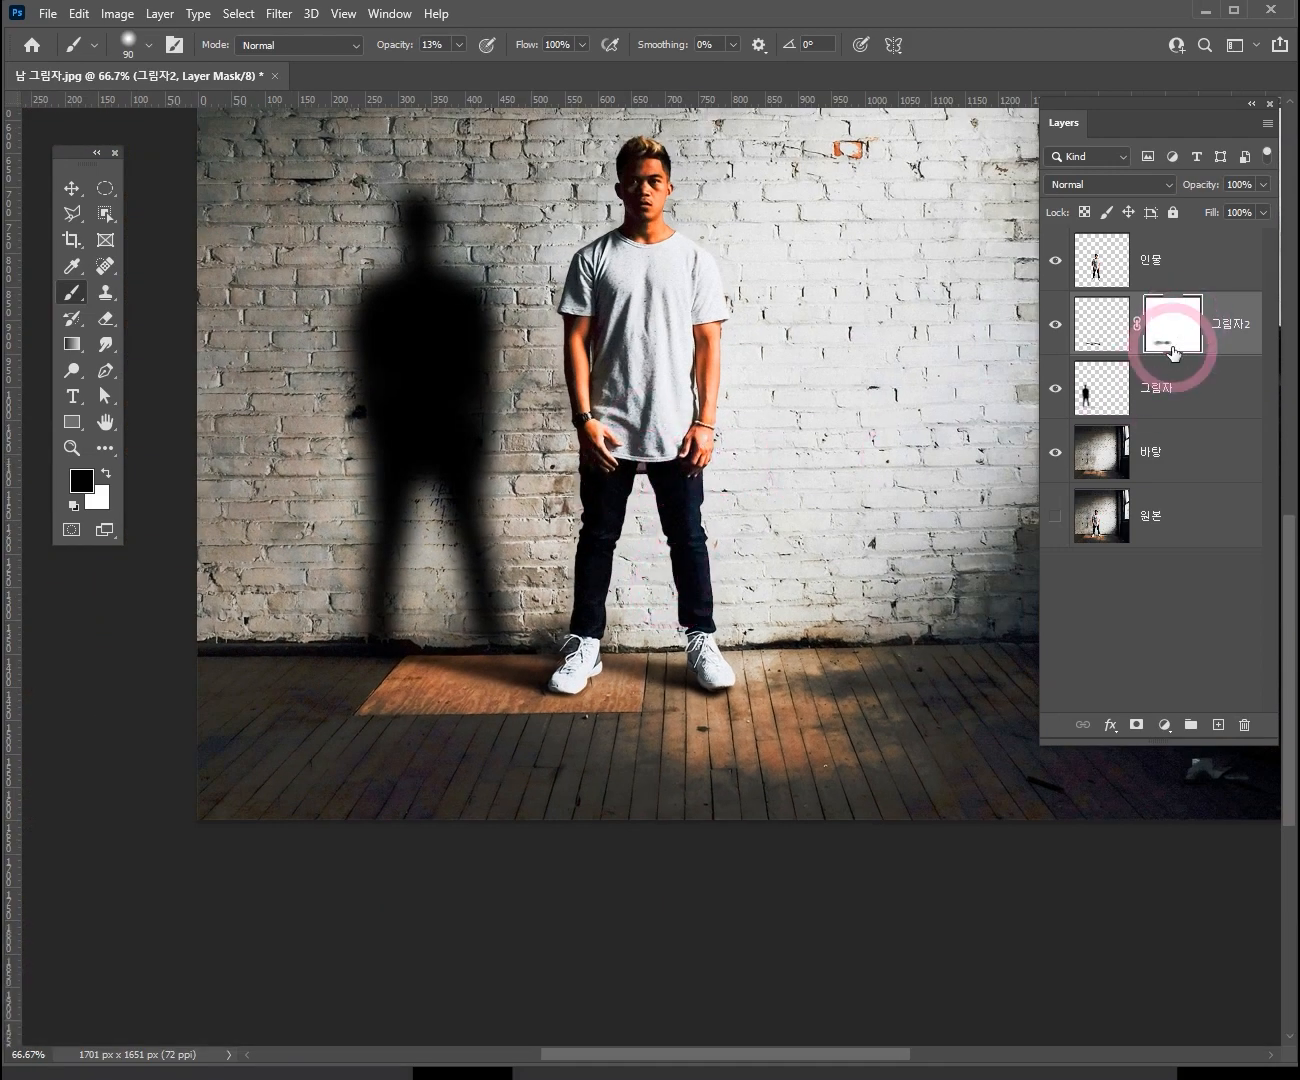
left_click(1218, 393, "shift")
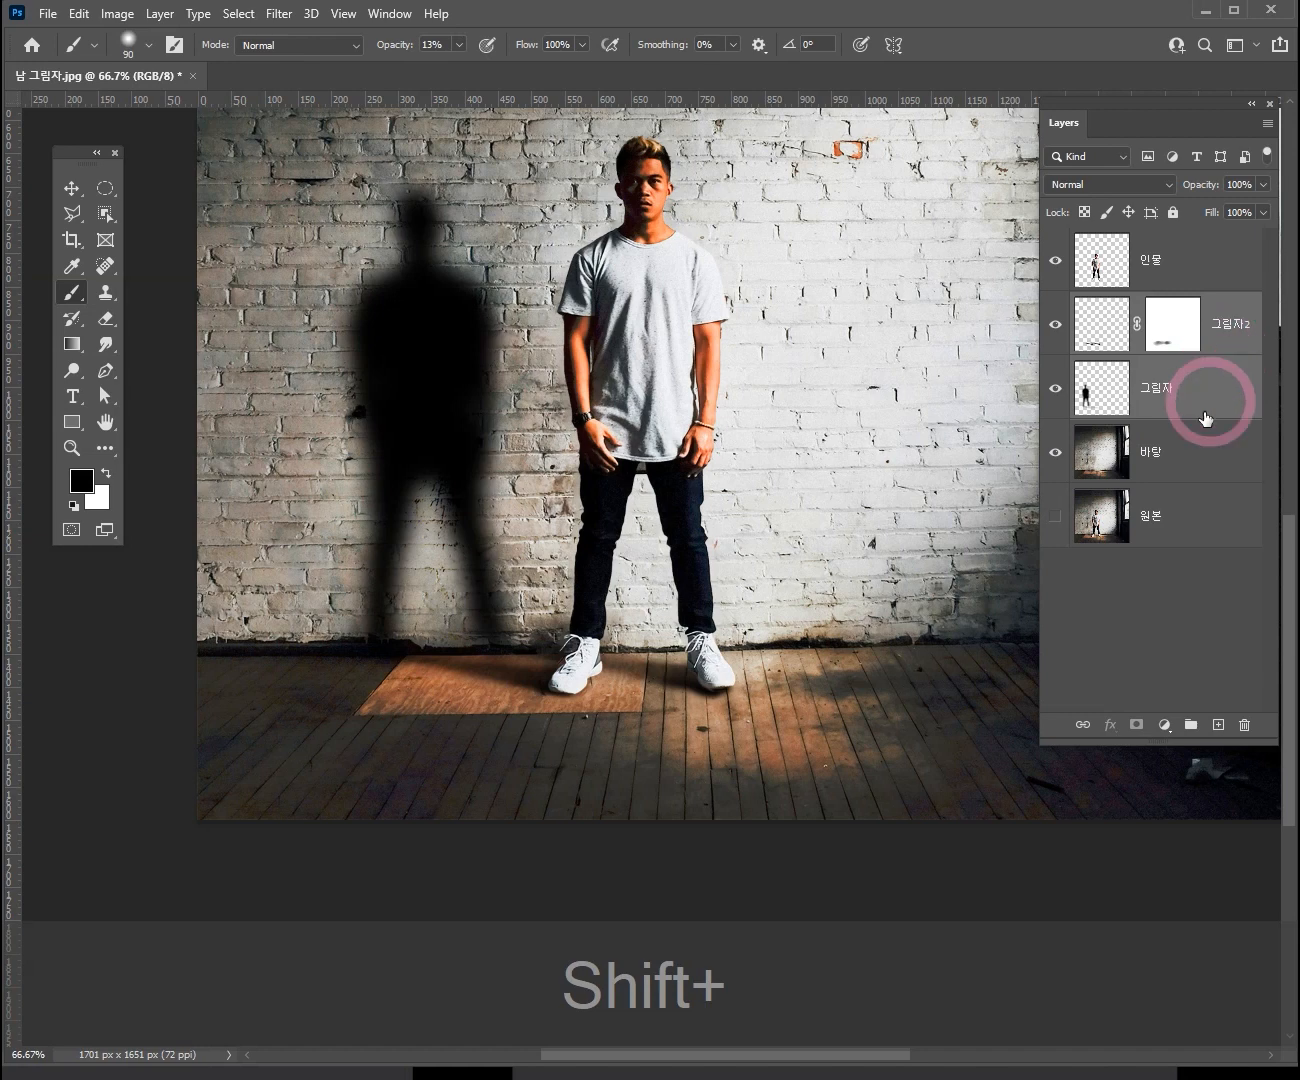
left_click(1166, 617)
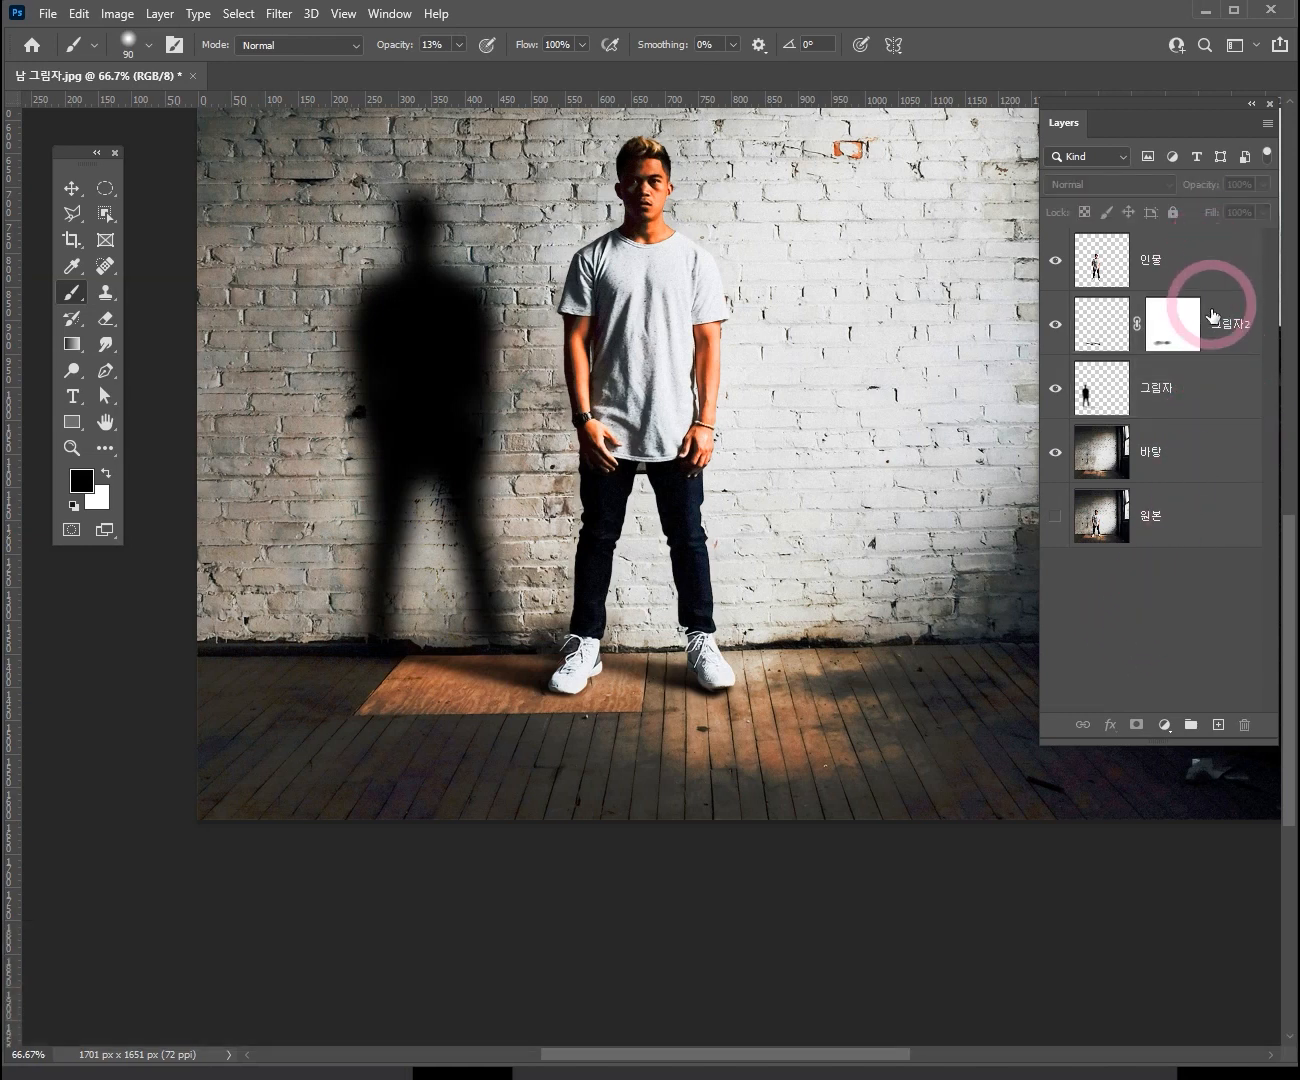
left_click(1210, 410)
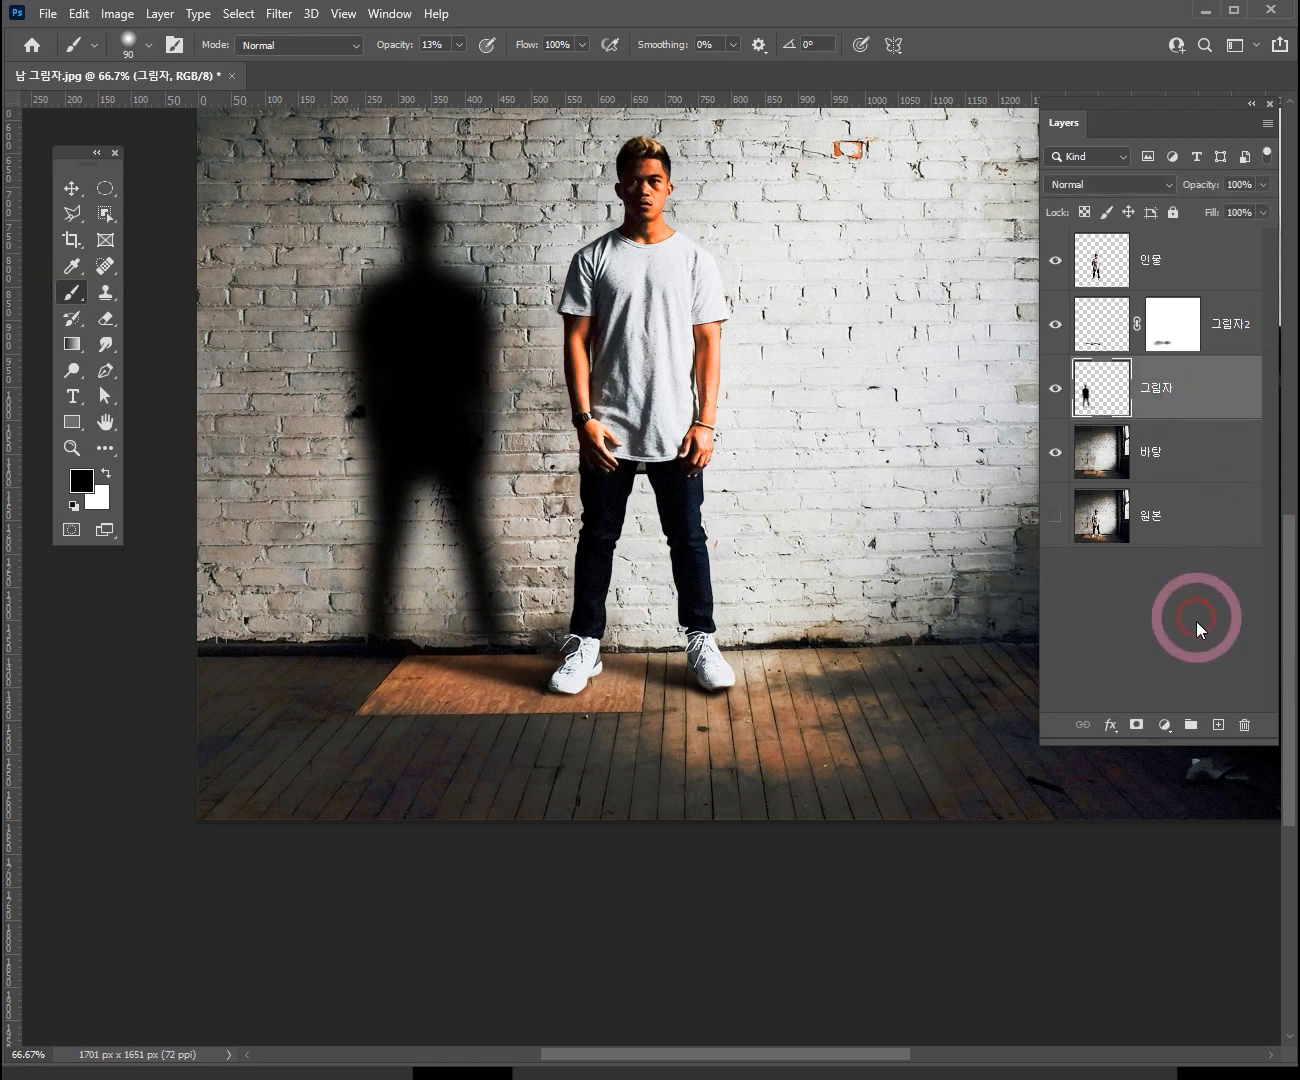
key("ctrl")
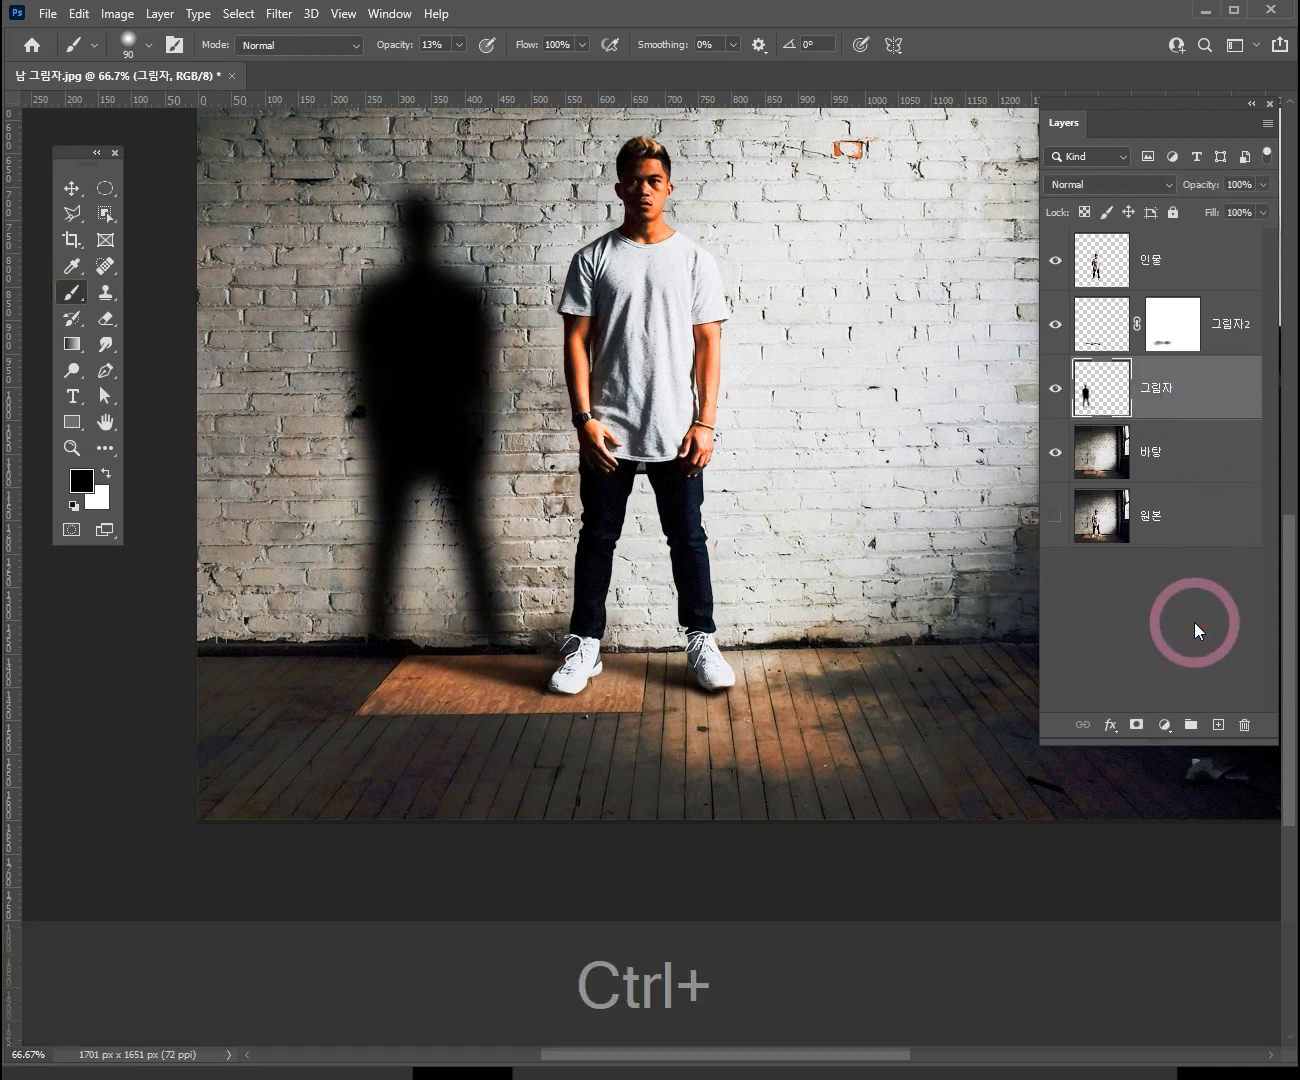
left_click(1248, 351, "ctrl")
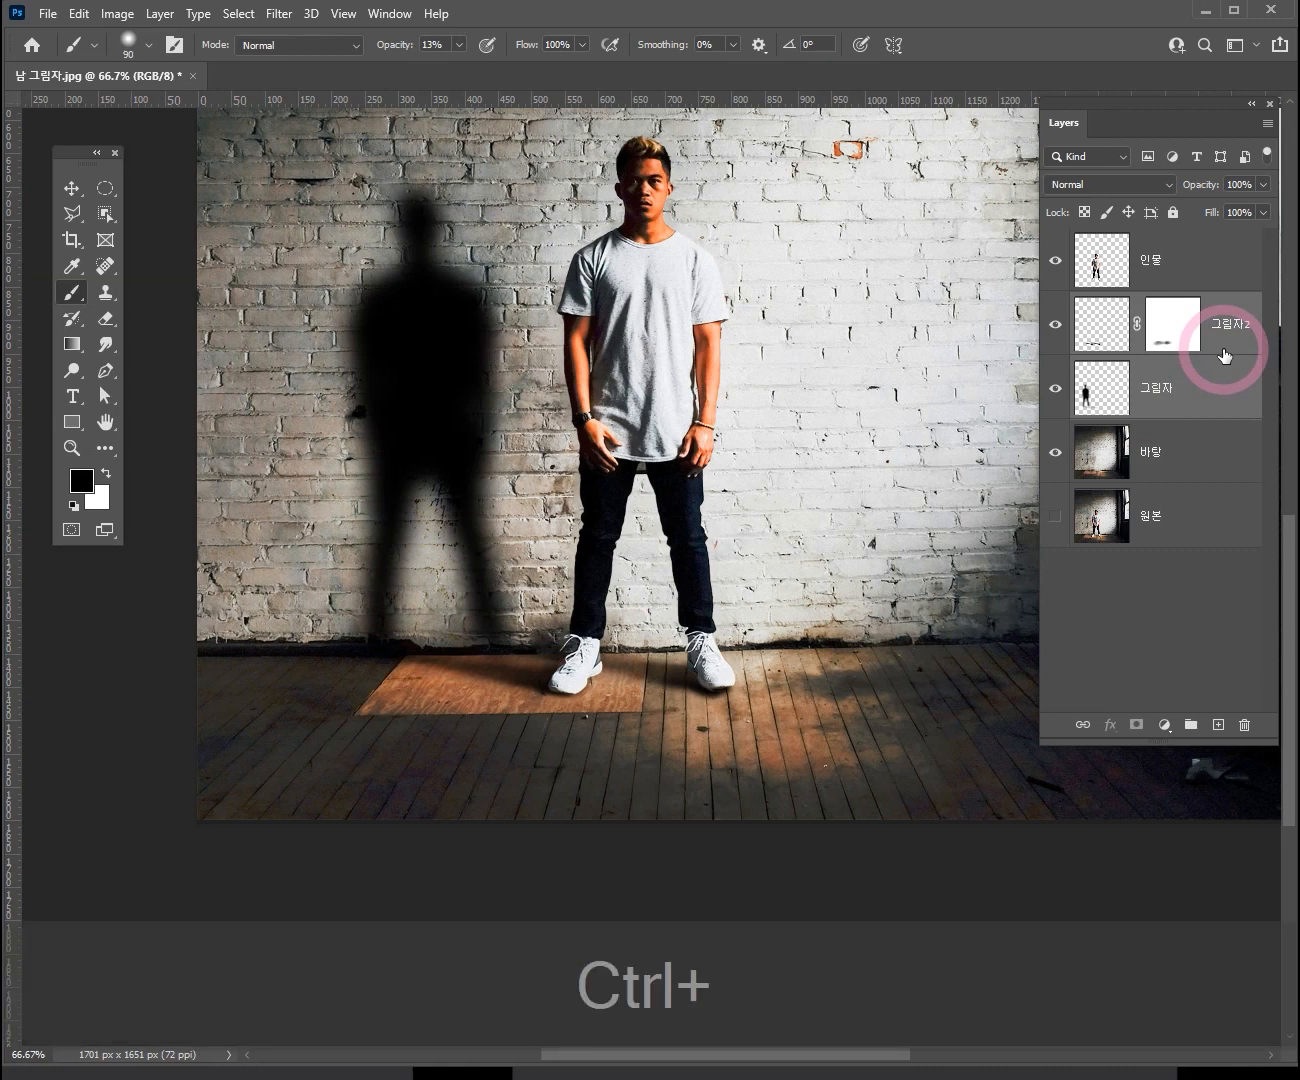
key("ctrl+e")
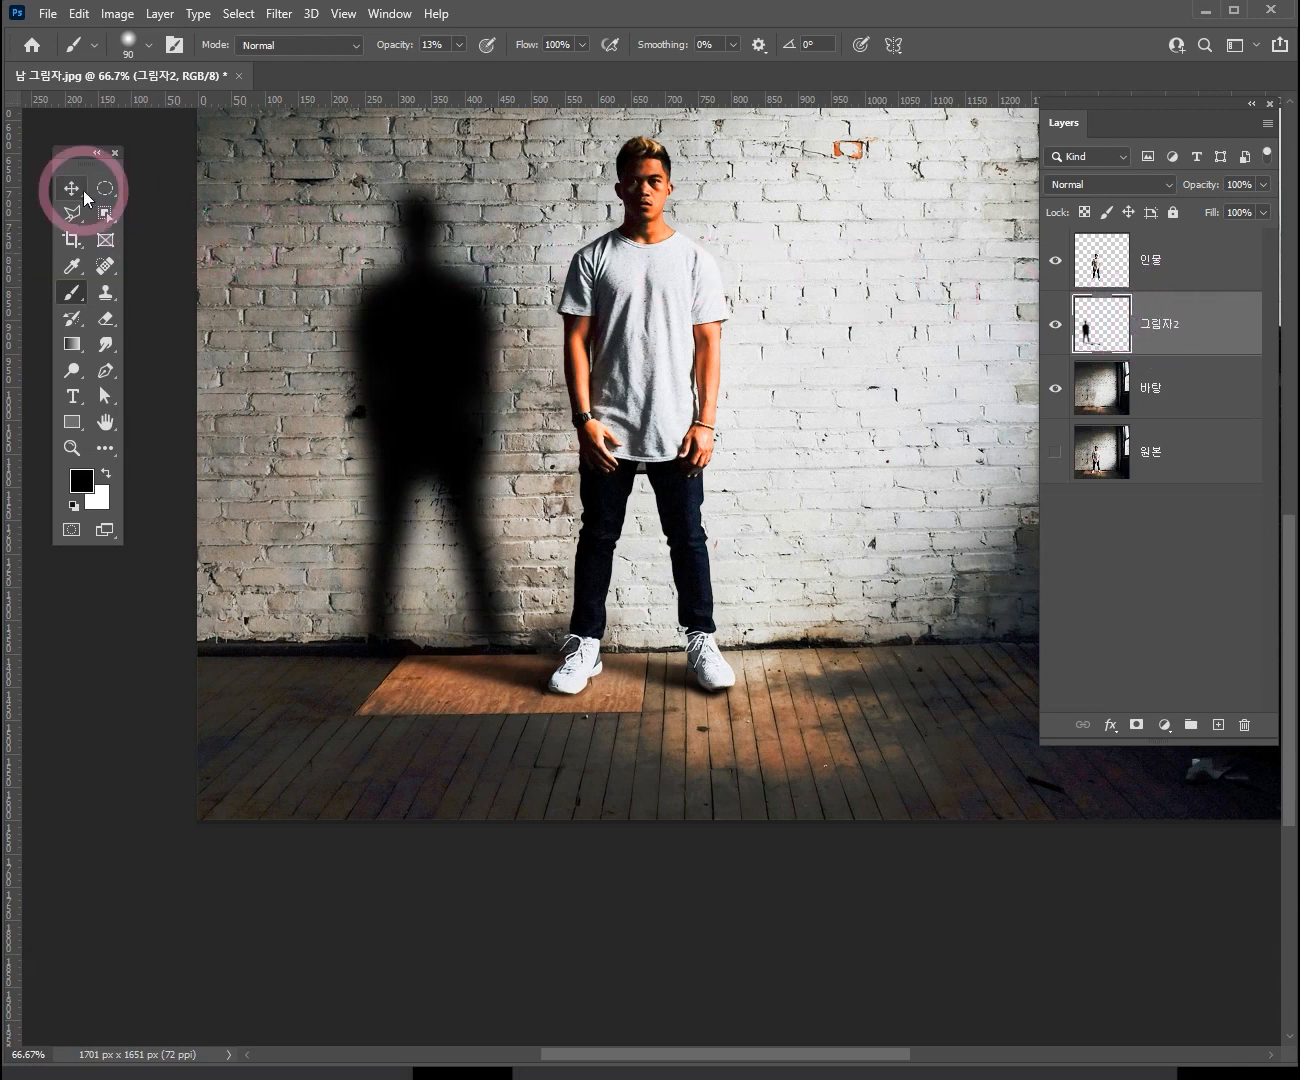
- Try moving the merged shadow layer up and to the left on the wall, and undo the move
left_click(84, 196)
left_click_drag(411, 332, 353, 210)
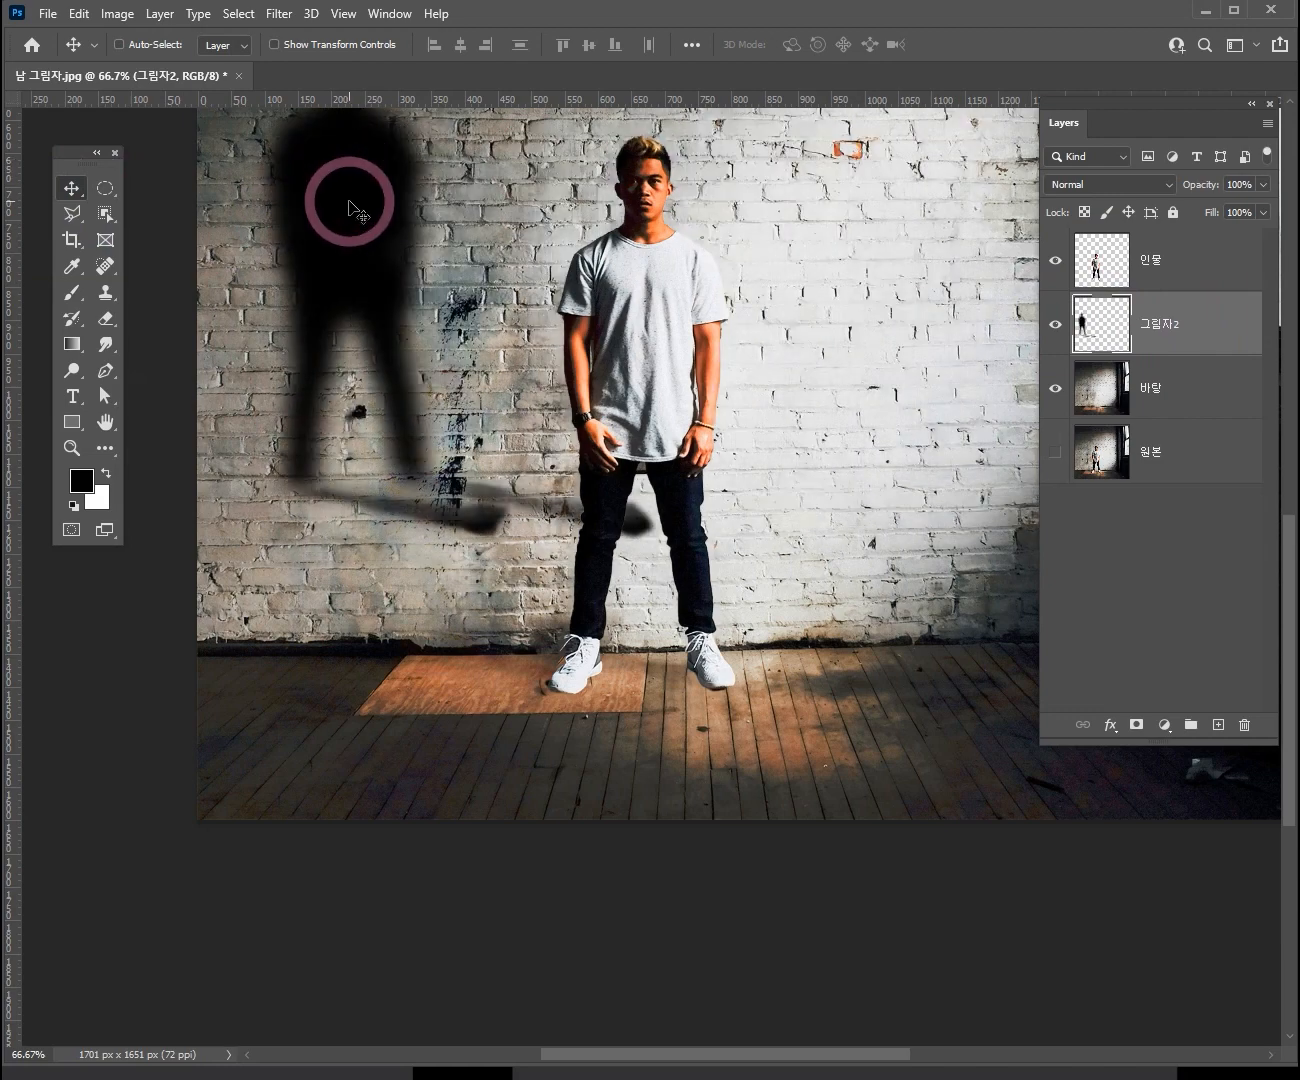
key("ctrl")
key("ctrl+z")
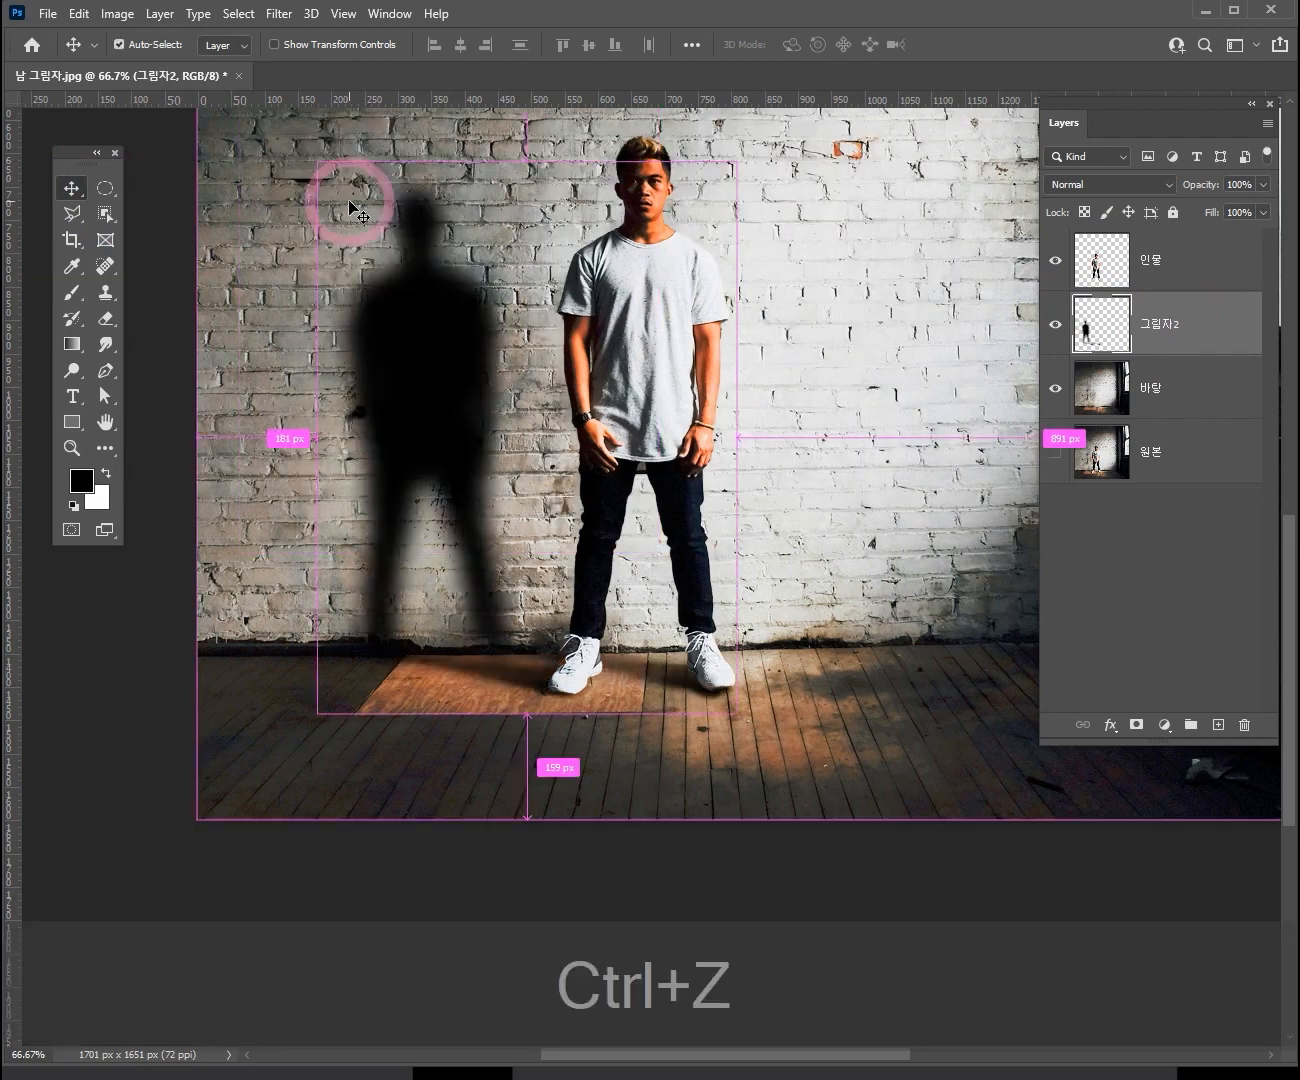
left_click_drag(862, 340, 850, 456)
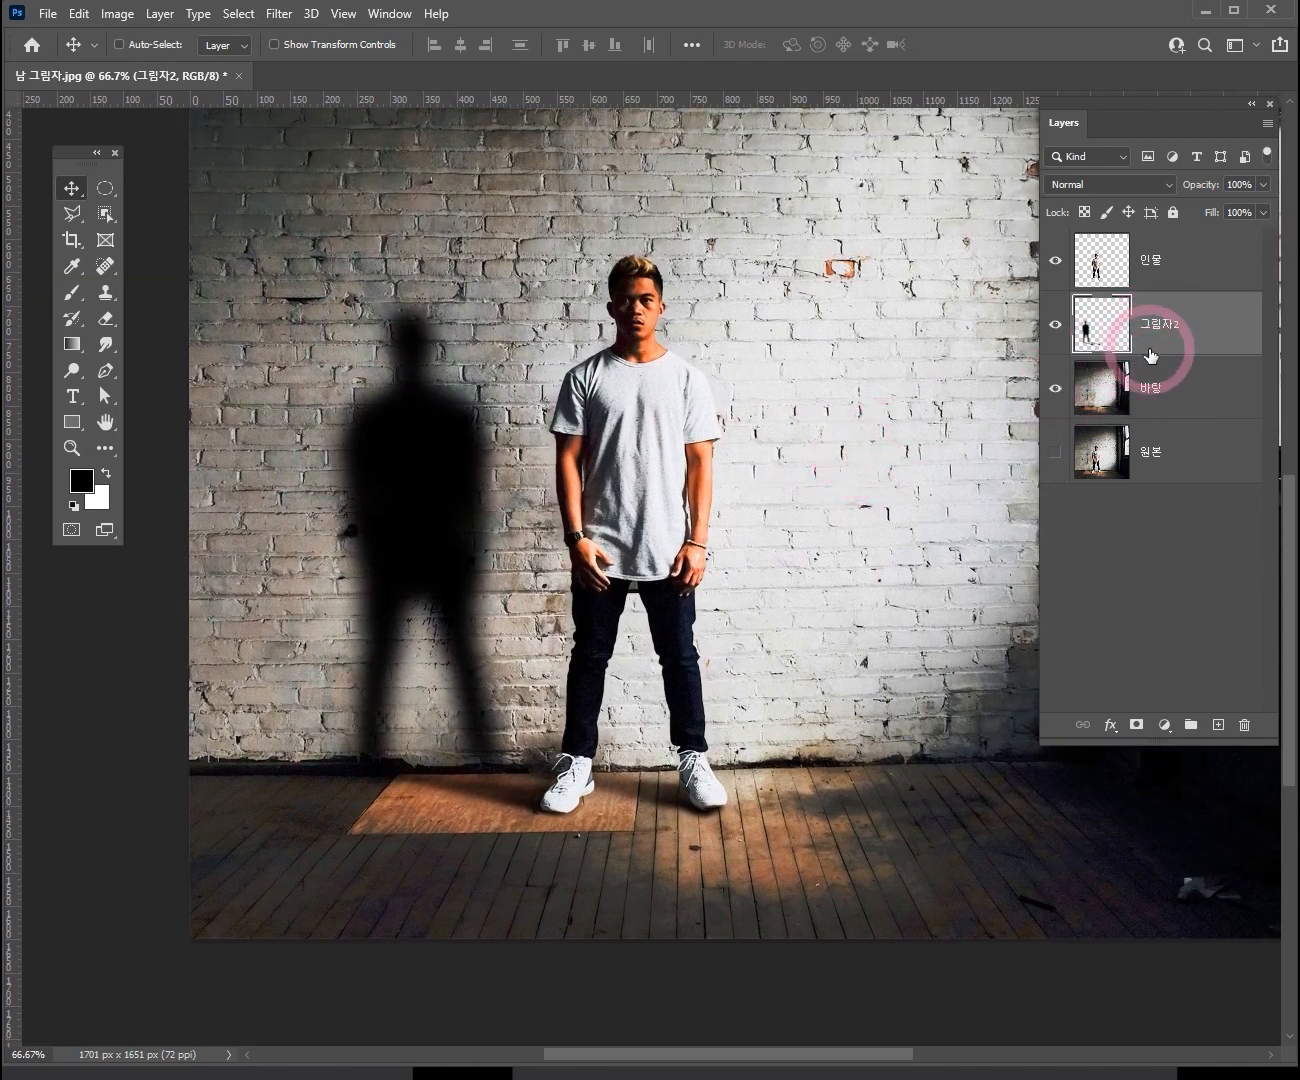
- Set the merged 그림자2 shadow layer to Multiply blending at 73% opacity
left_click(1129, 186)
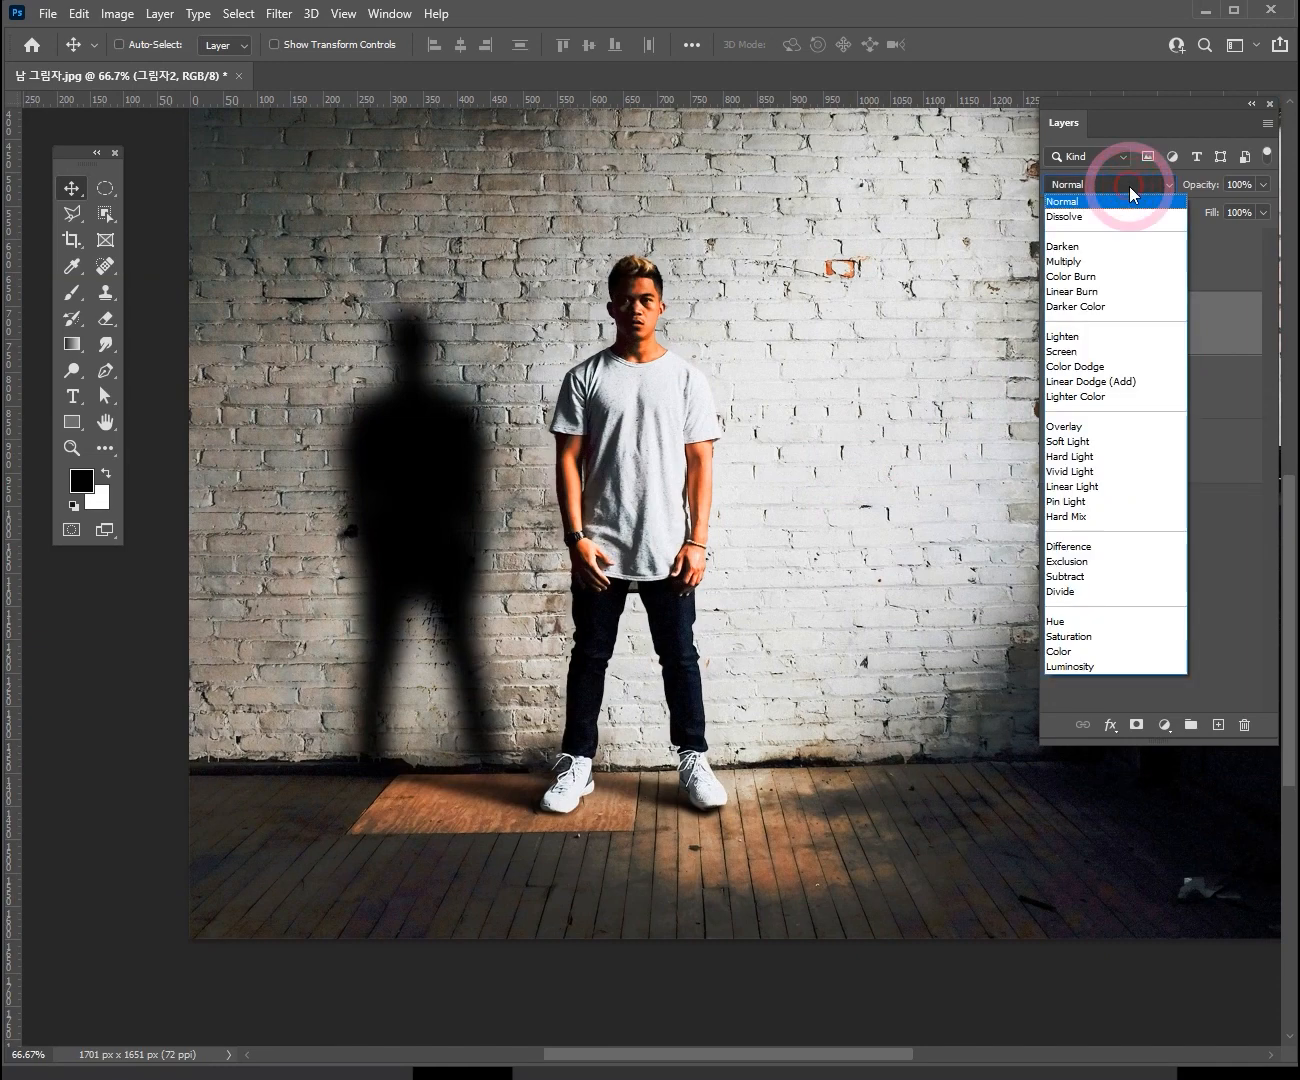
left_click(1132, 268)
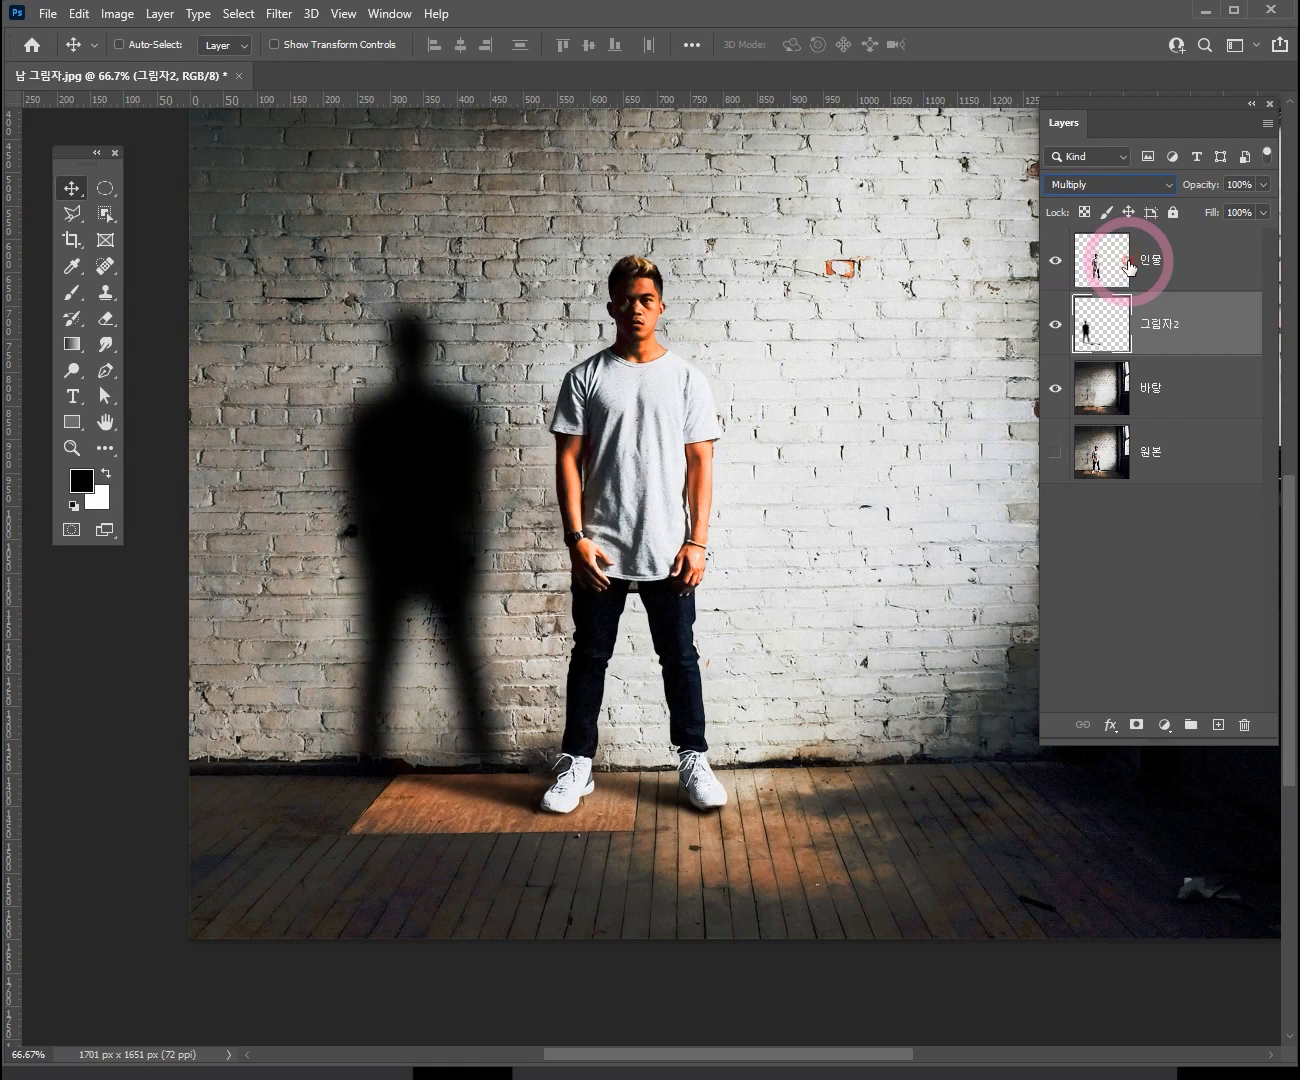
left_click(1265, 187)
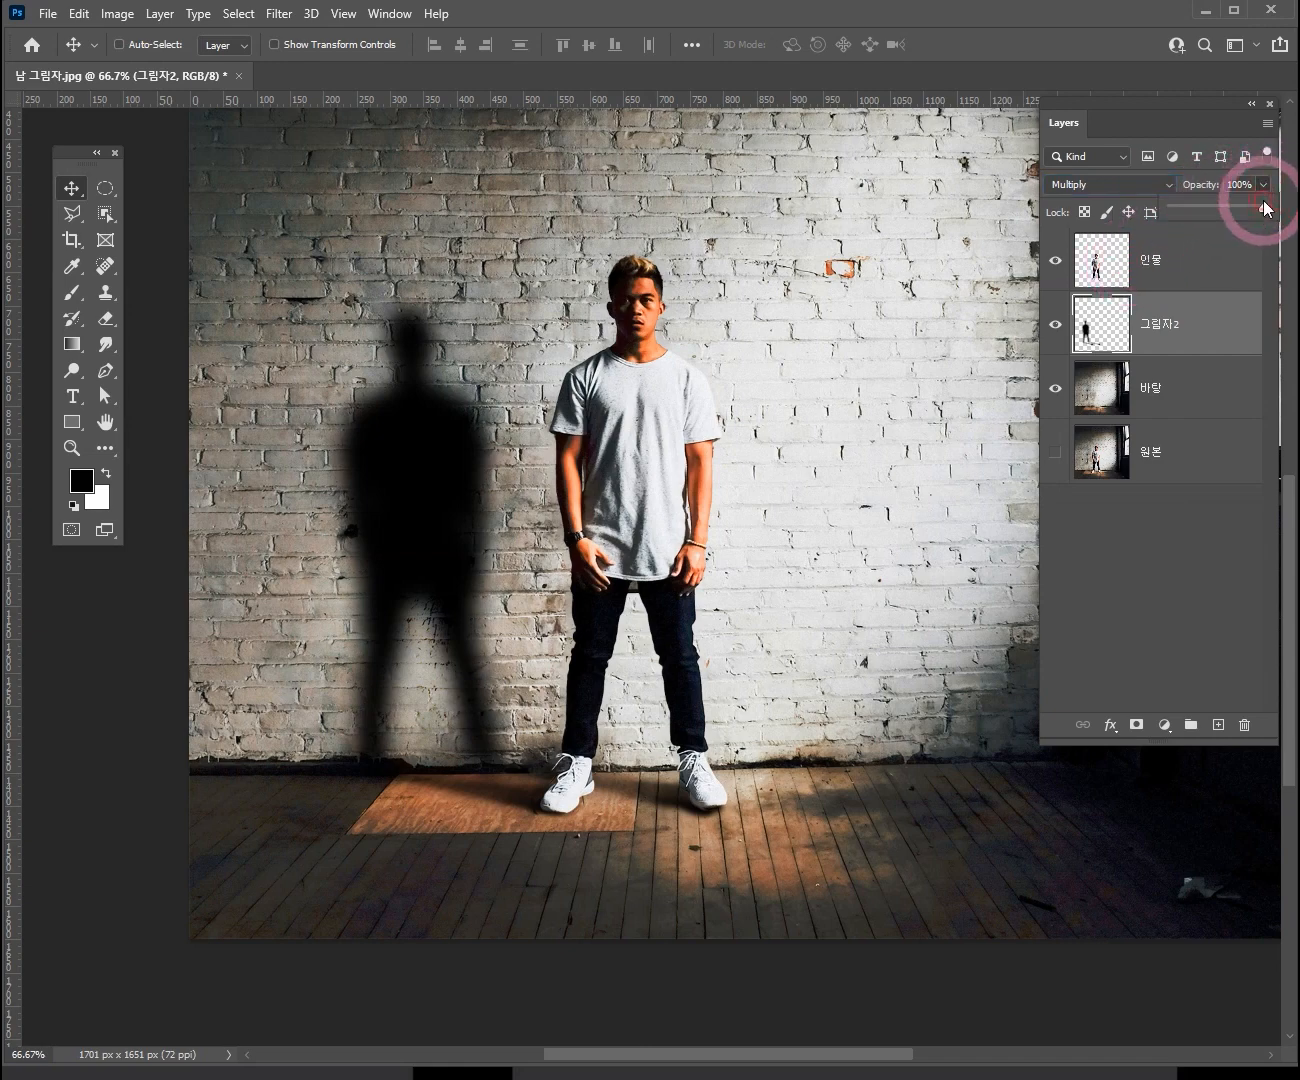
left_click_drag(1253, 201, 1239, 201)
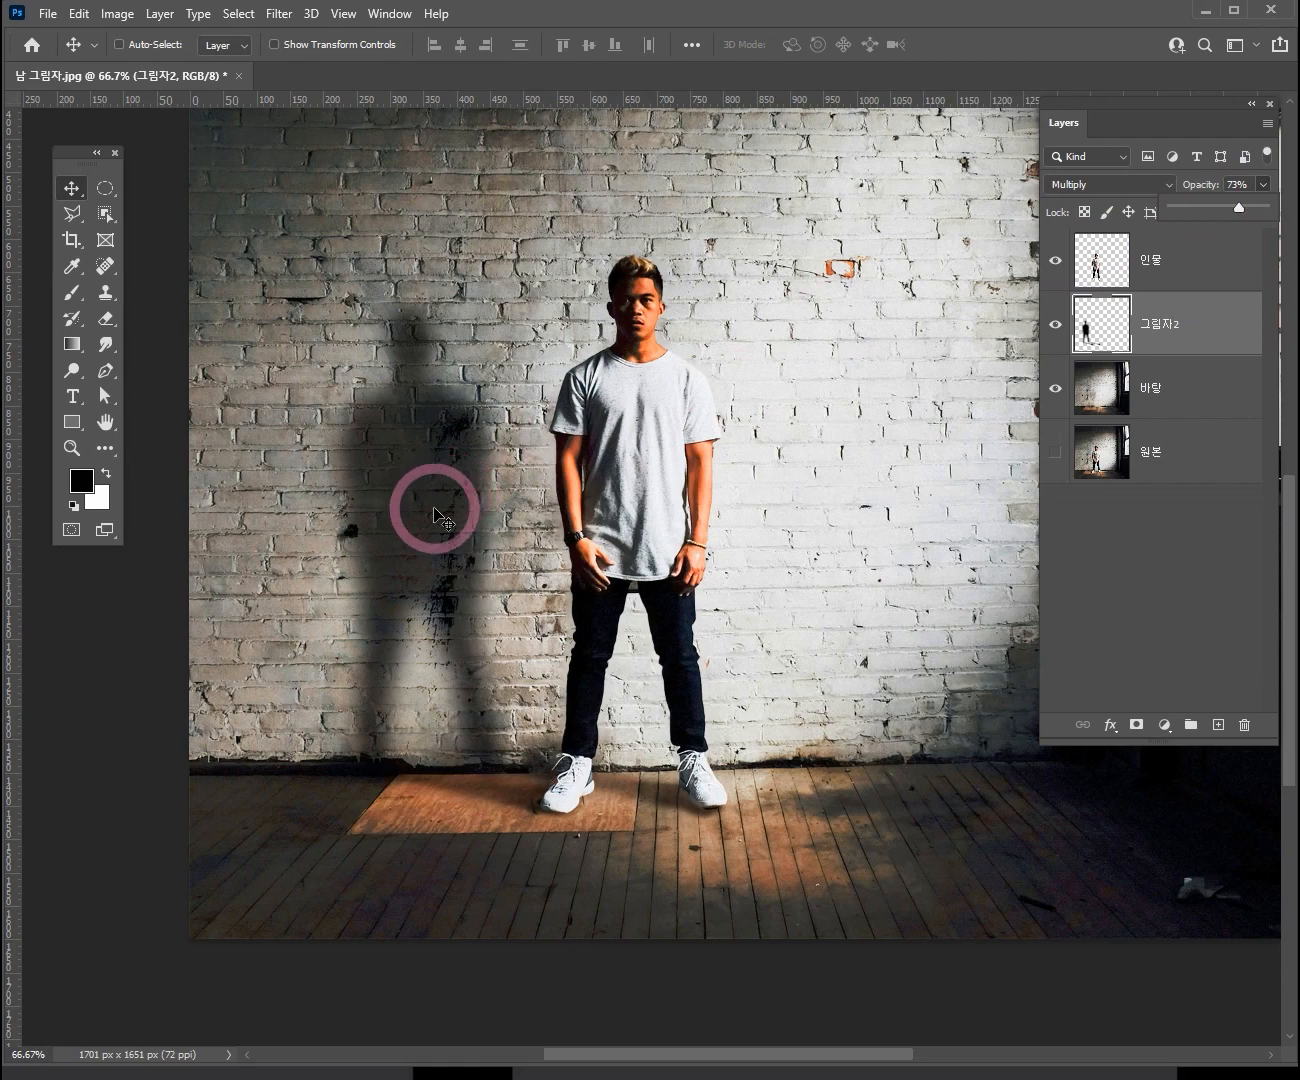
- Check the wall shadow against the bricks up close and fine-tune the 그림자2 layer's opacity to 68%
left_click(418, 552, "ctrl")
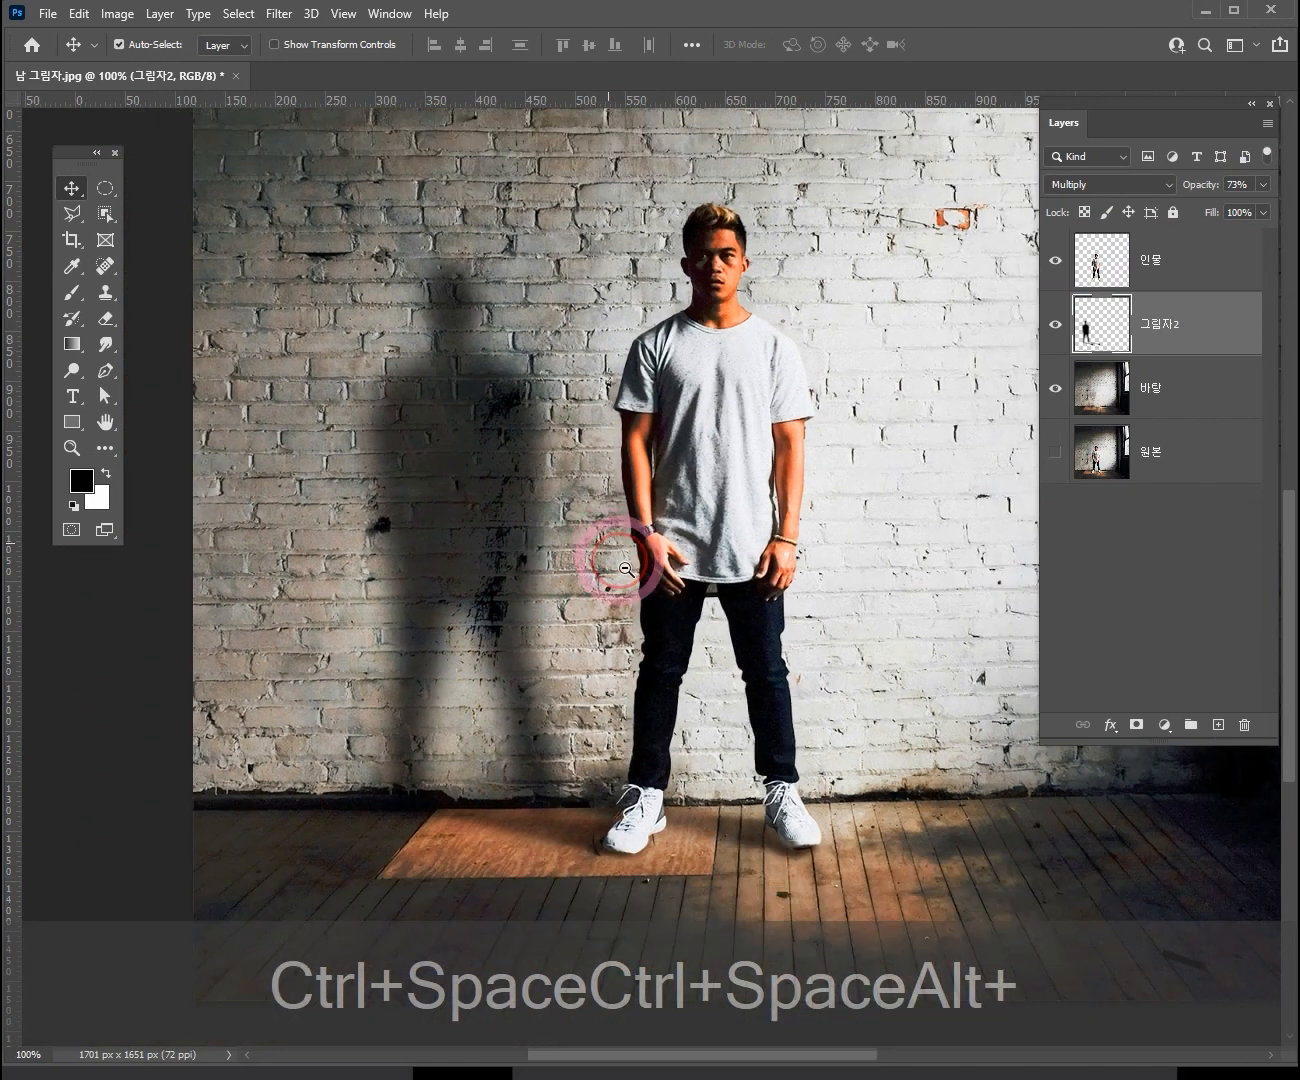
left_click(624, 568, "ctrl+alt")
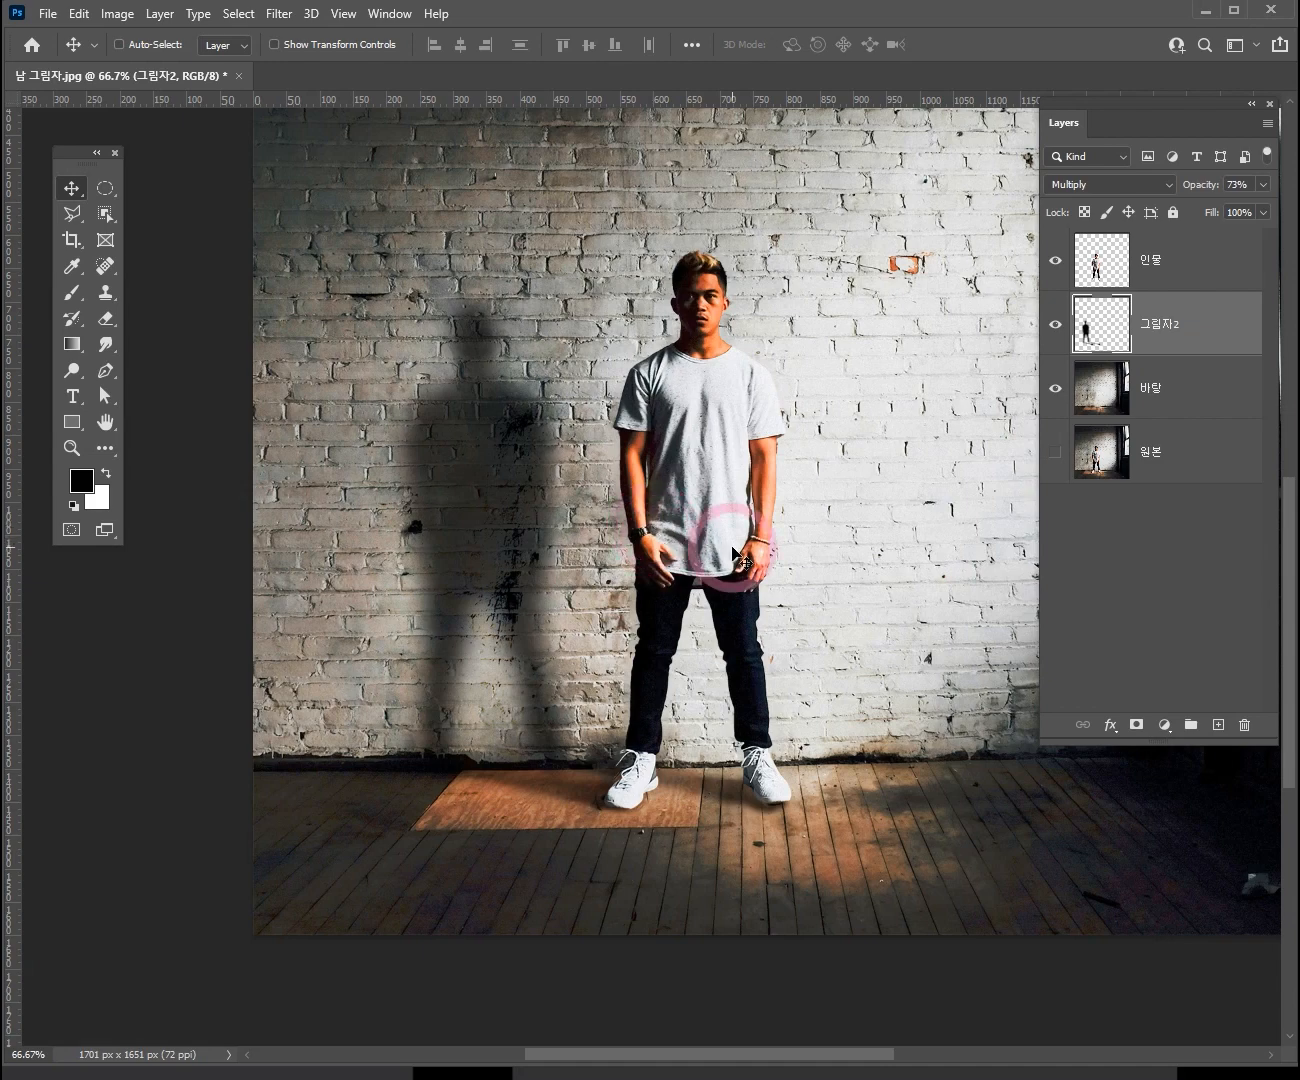
left_click(621, 536, "ctrl")
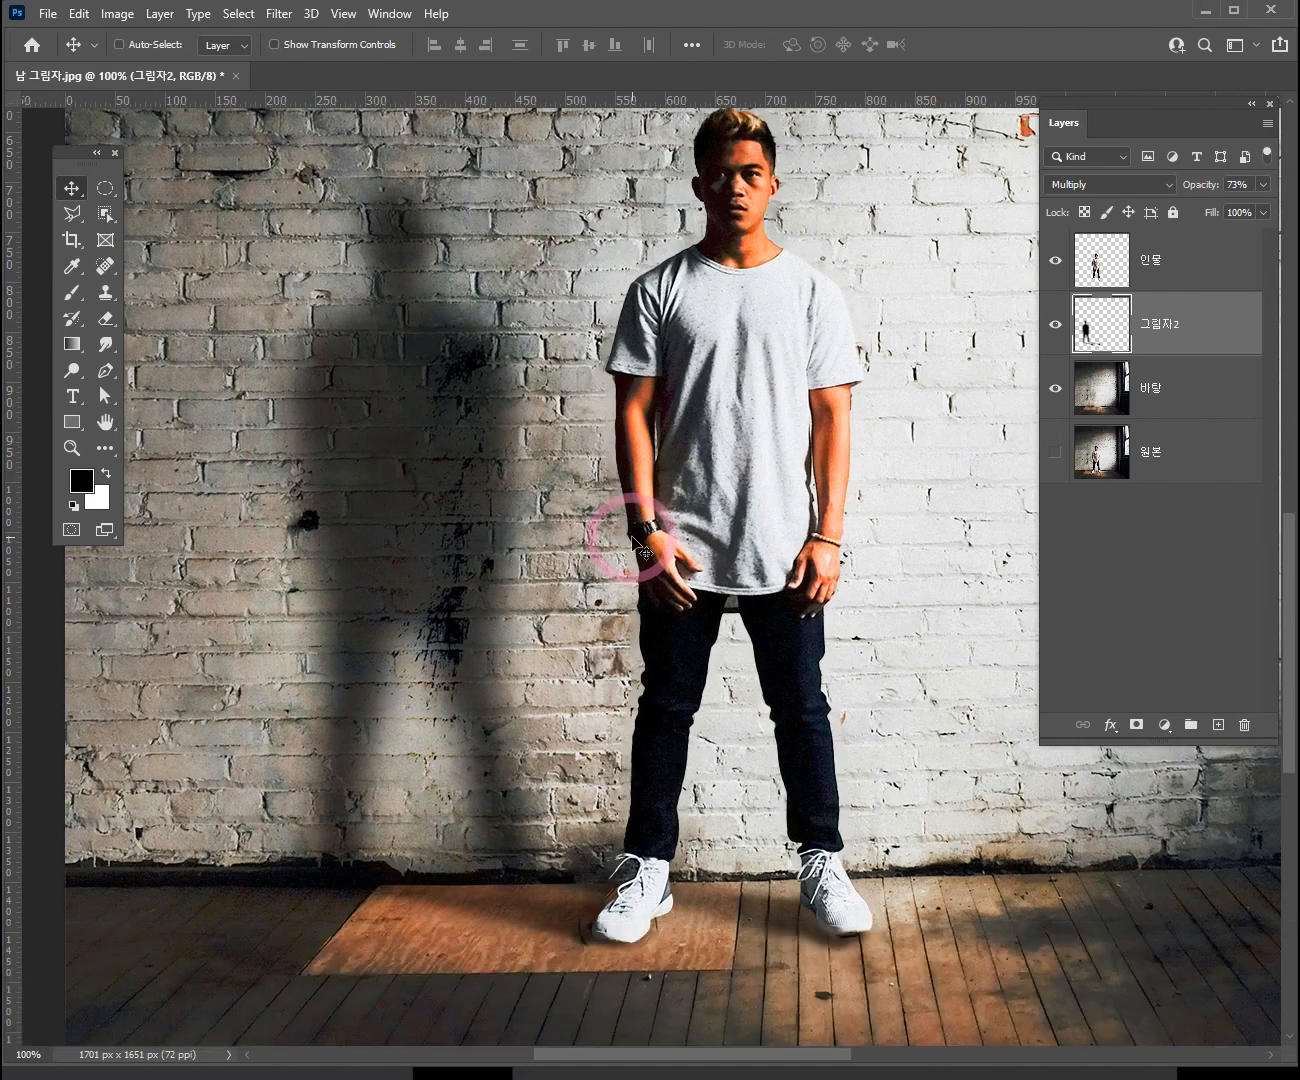
left_click(1264, 185)
left_click_drag(1239, 207, 1247, 205)
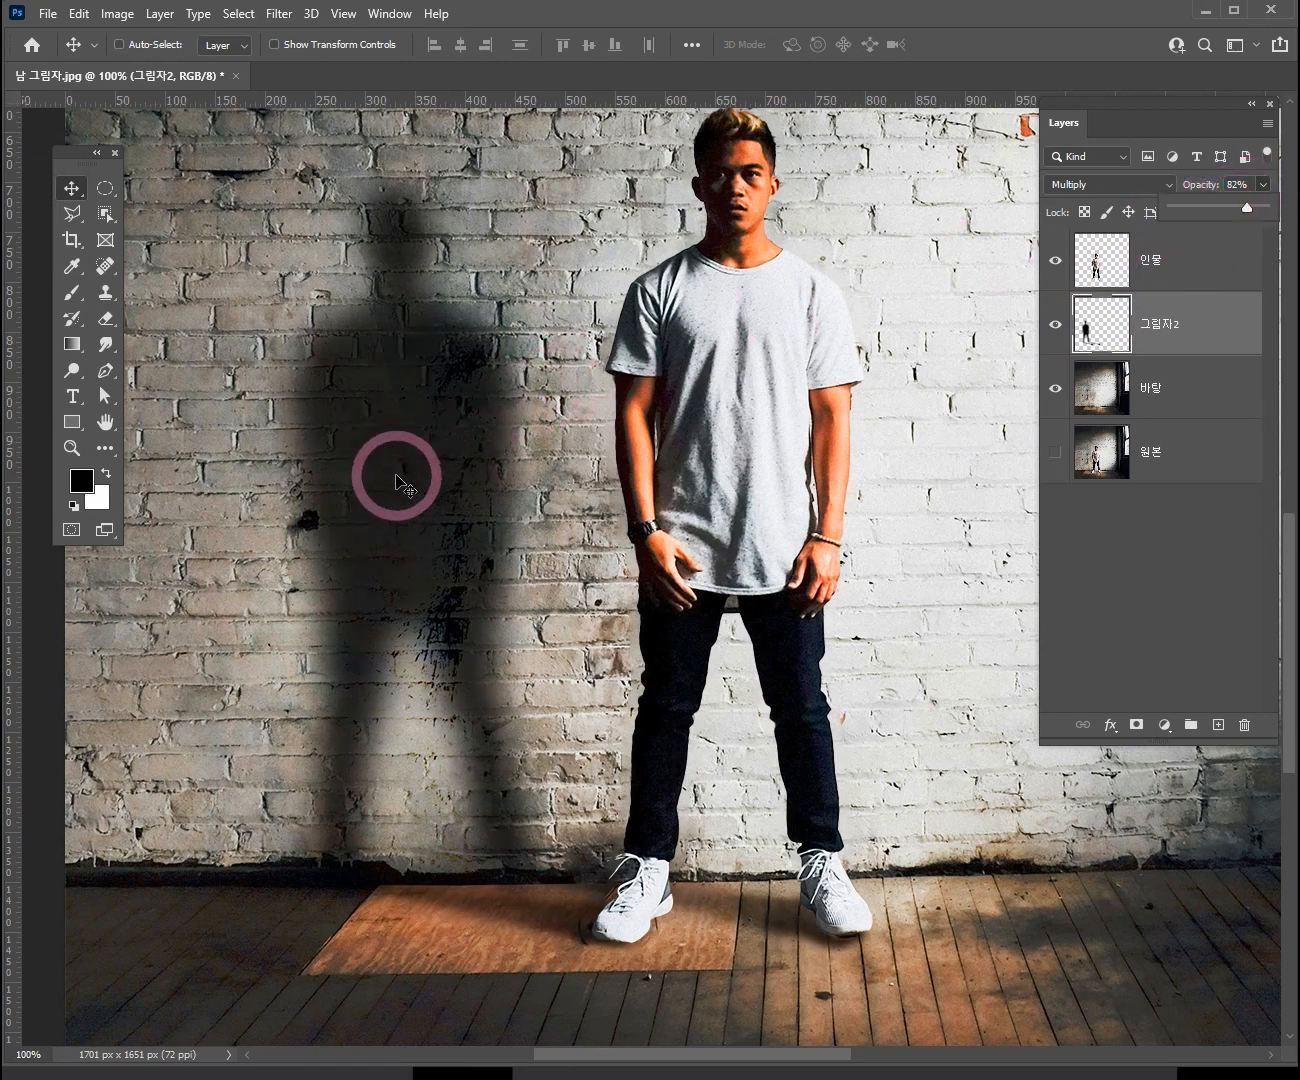
left_click_drag(1247, 207, 1236, 209)
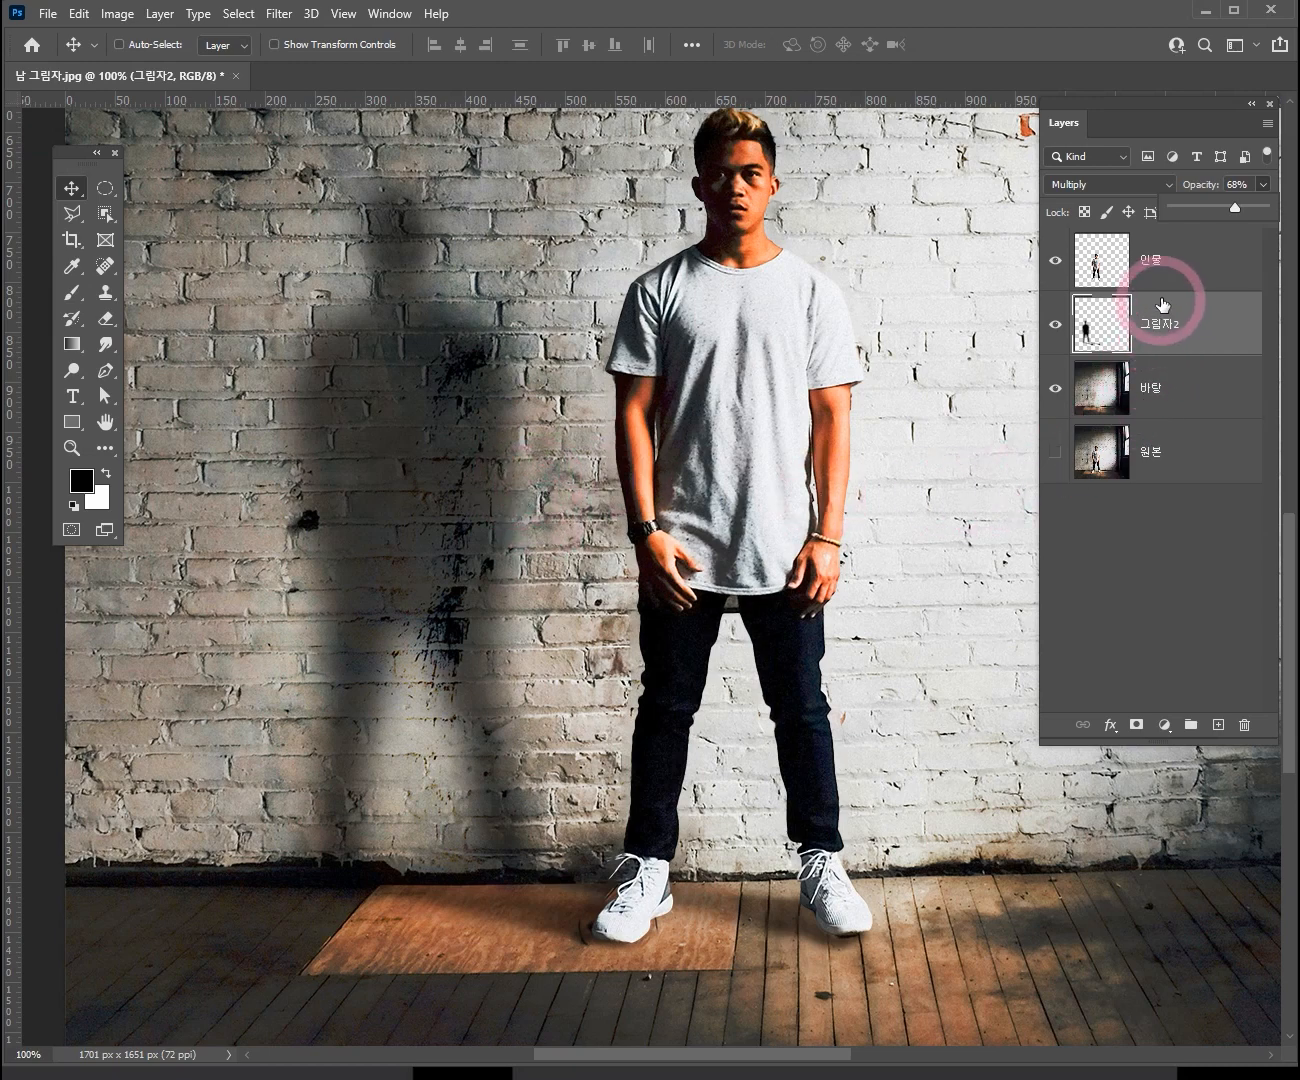
- In the 그림자2 layer's blending options, split the Underlying Layer's black Blend If limit to 0 / 120
left_click(1110, 726)
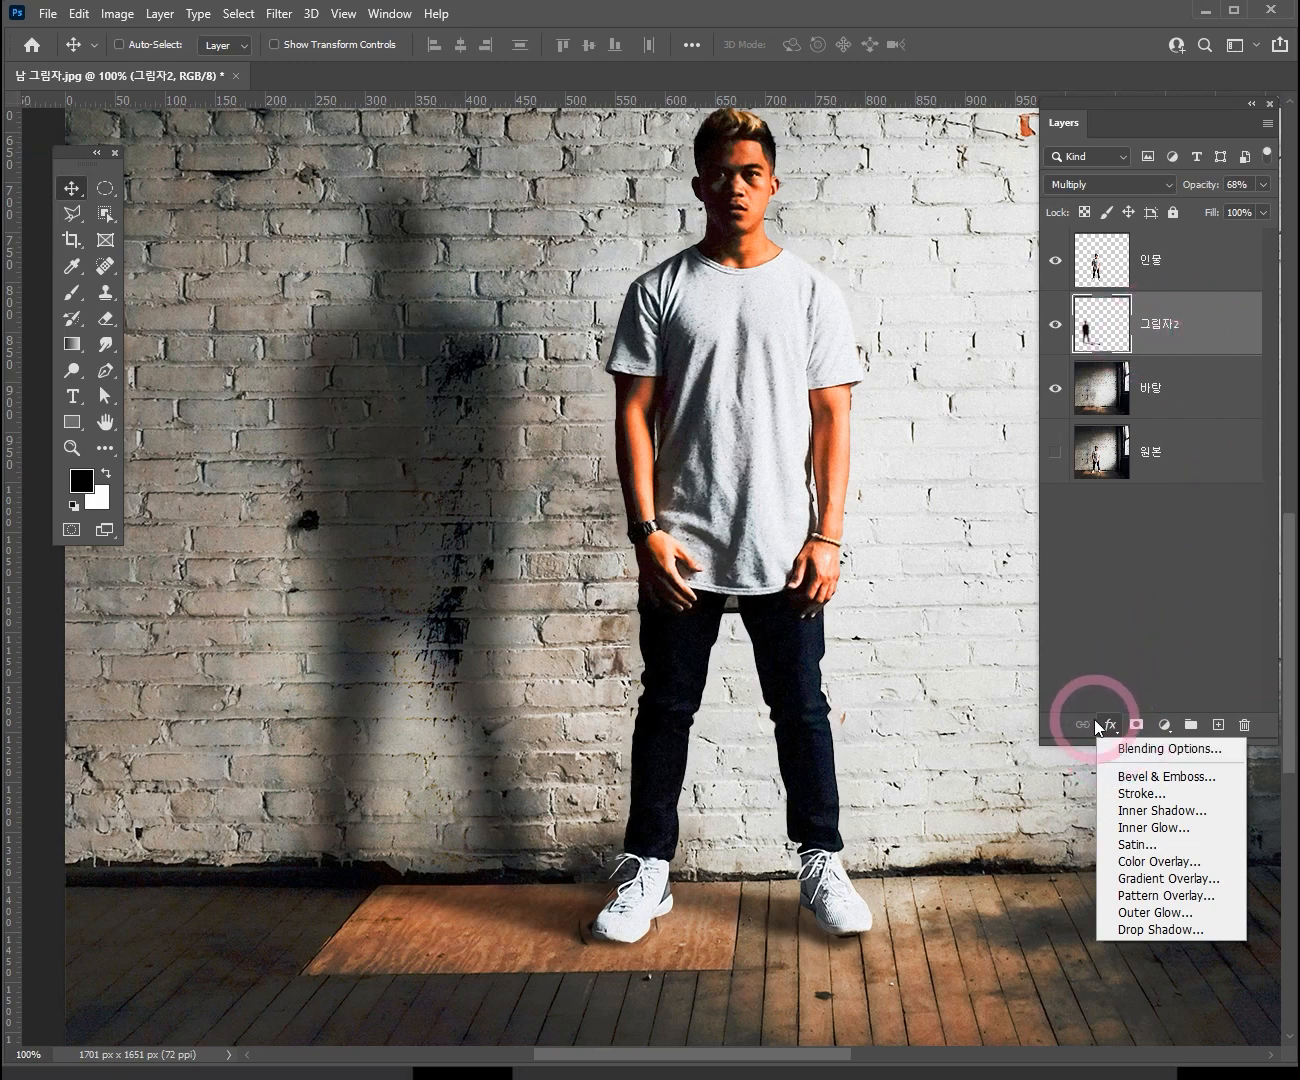
left_click(1135, 753)
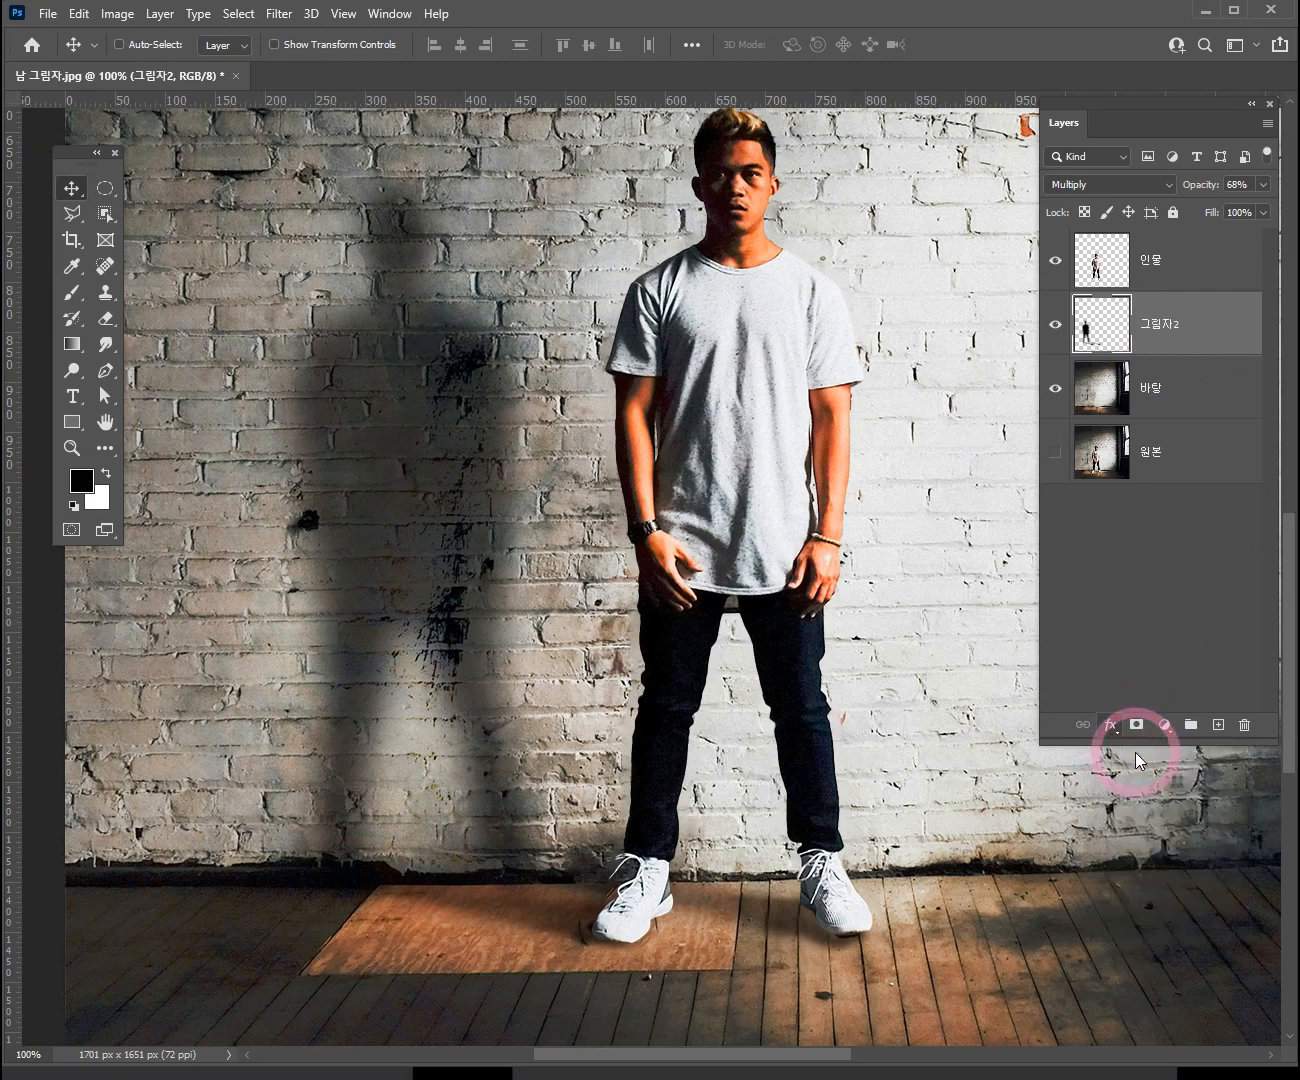
left_click_drag(862, 340, 977, 582)
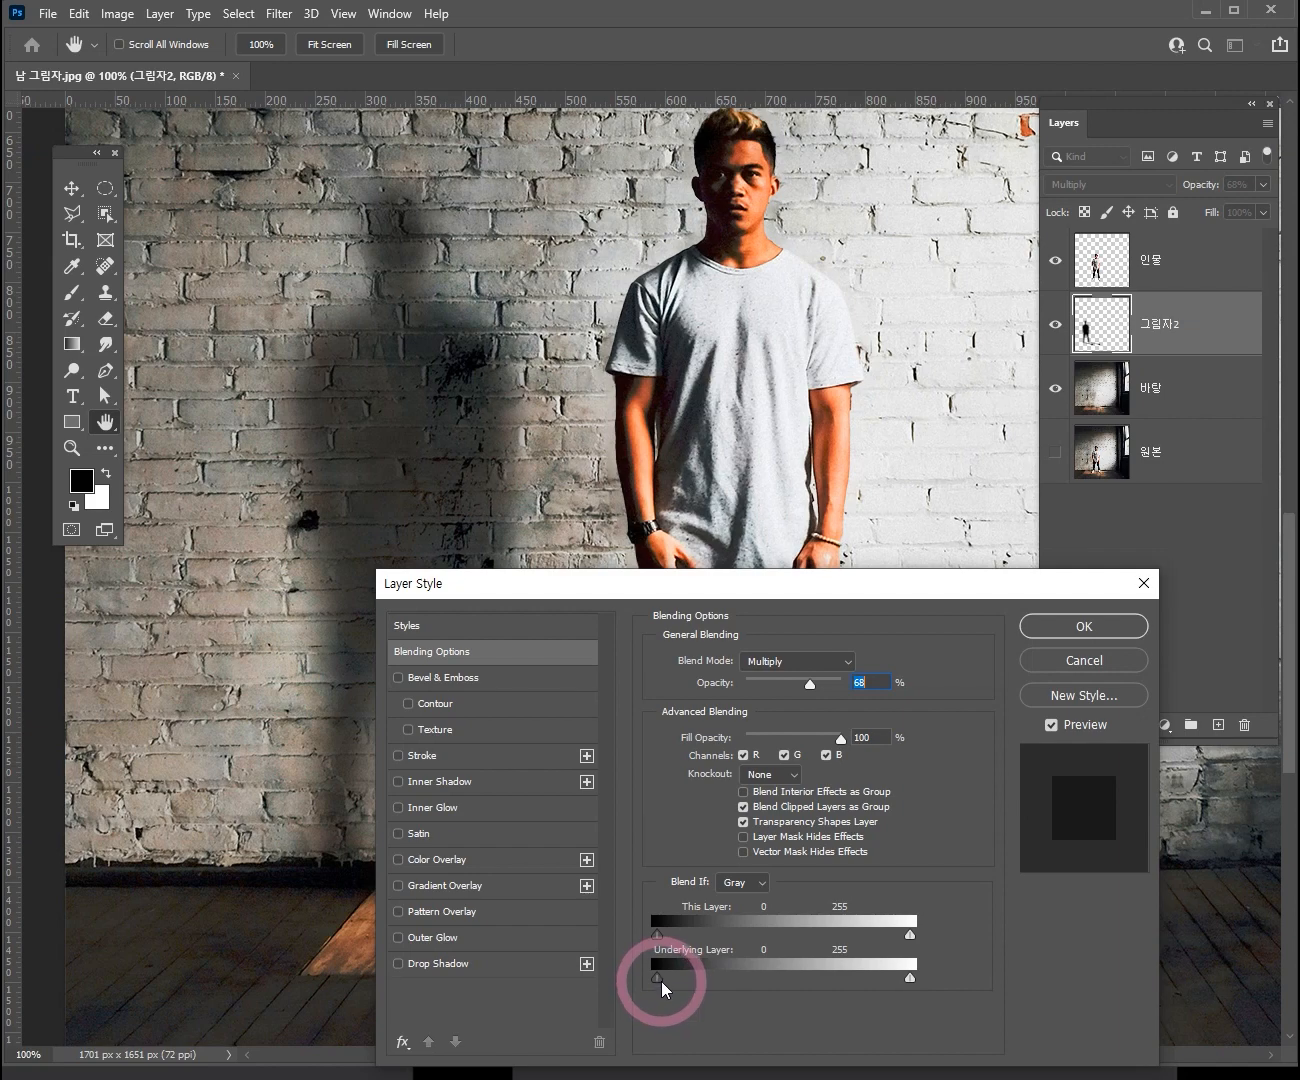
key("alt")
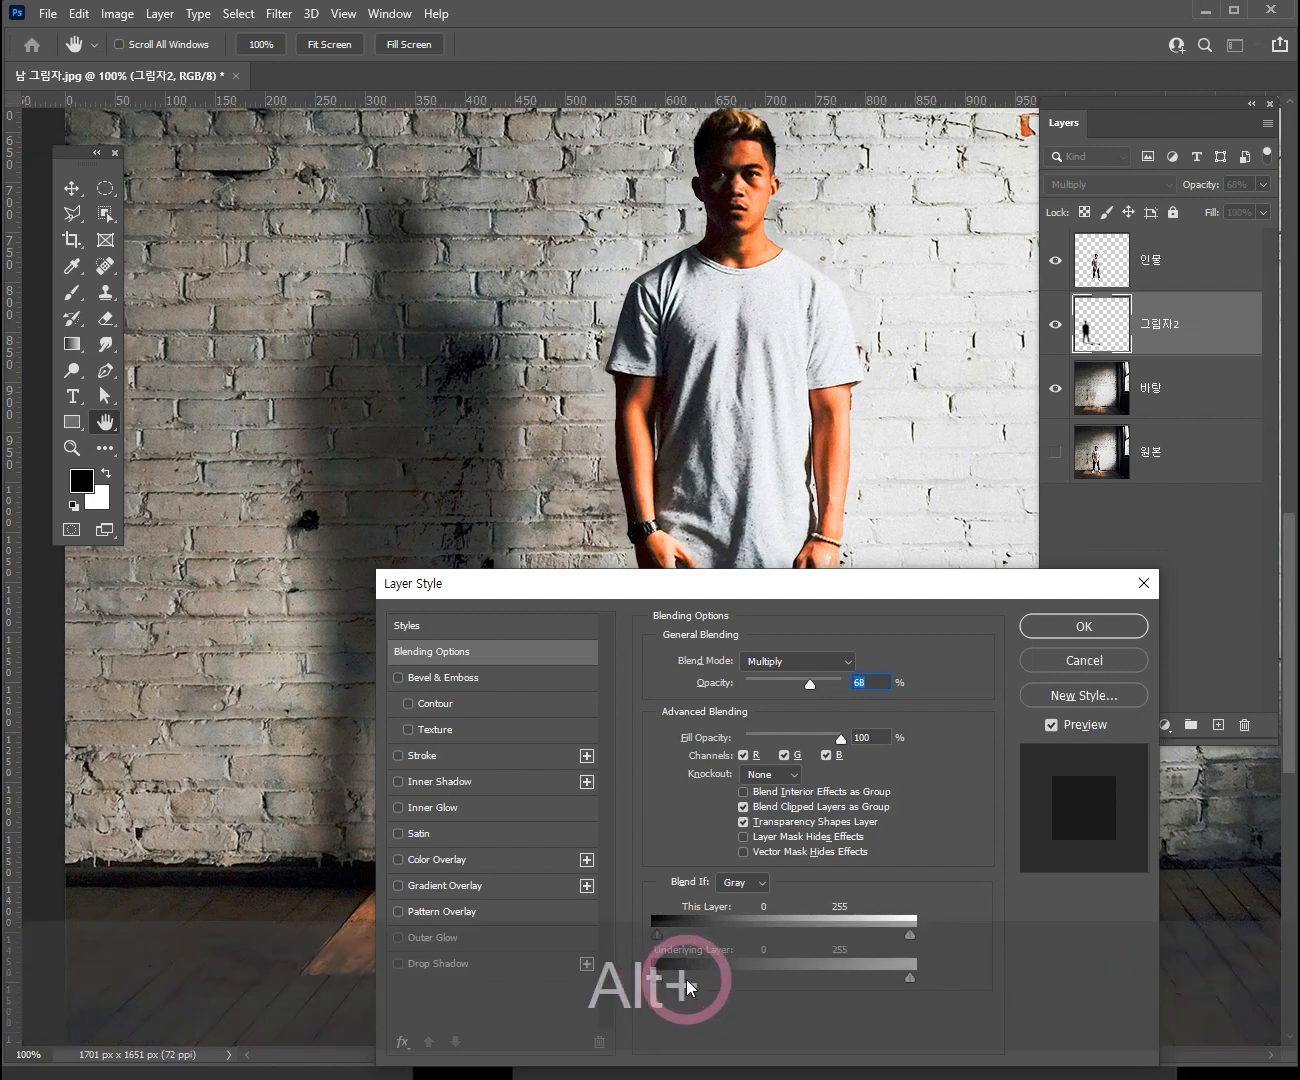
left_click_drag(800, 597, 939, 231)
key("alt")
left_click_drag(802, 614, 917, 630)
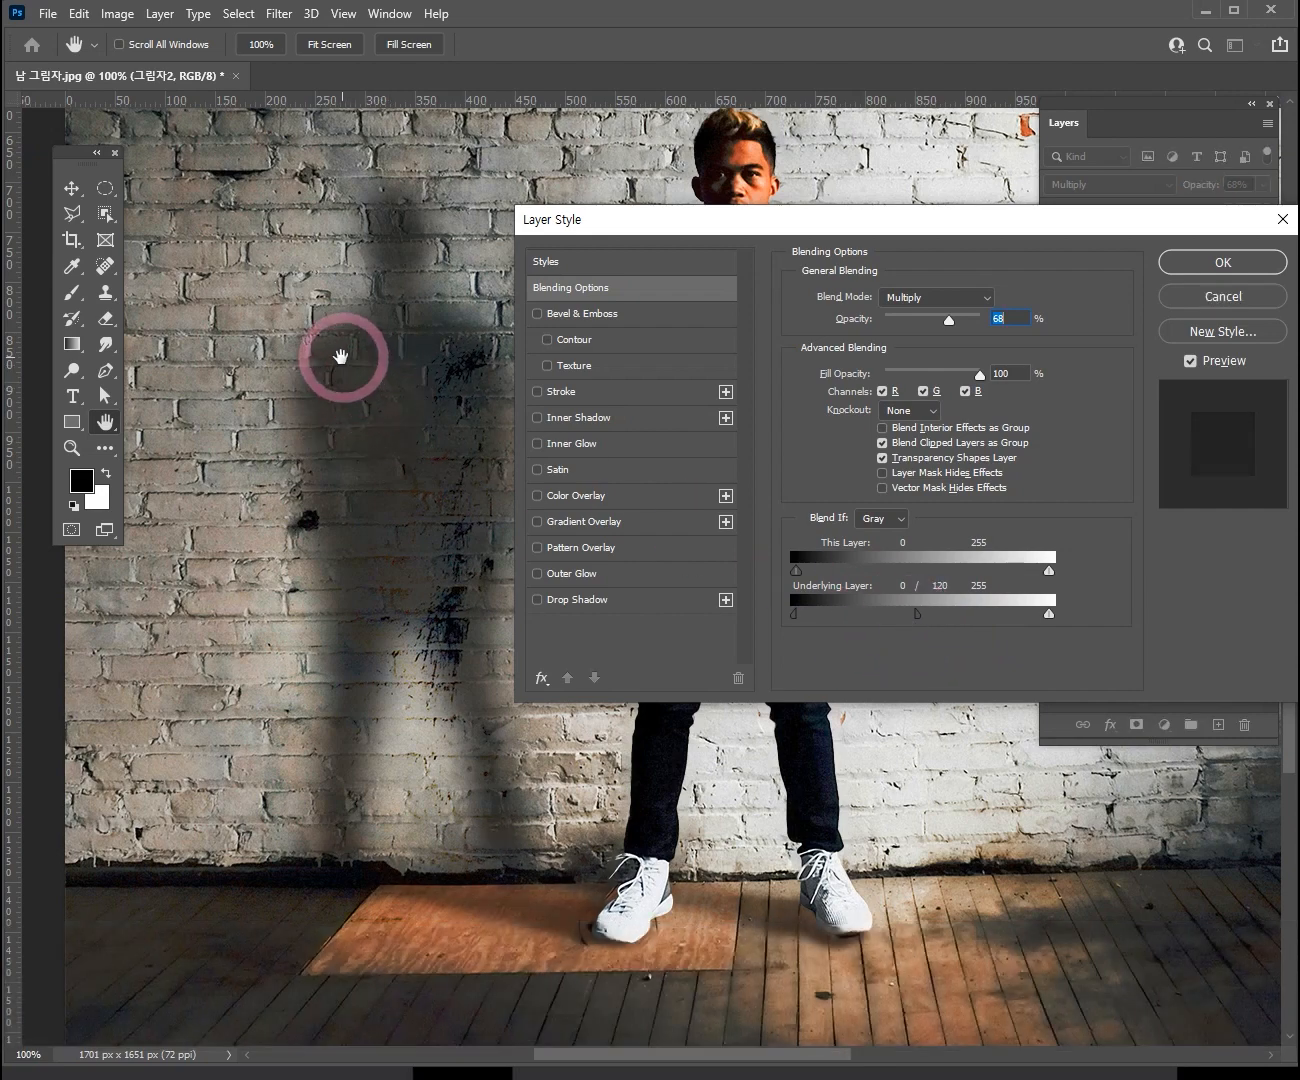
- Refine the Underlying Layer Blend If limits to 0 / 93 for dark and 158 / 255 for light tones, and apply the layer style
left_click_drag(1085, 222, 949, 507)
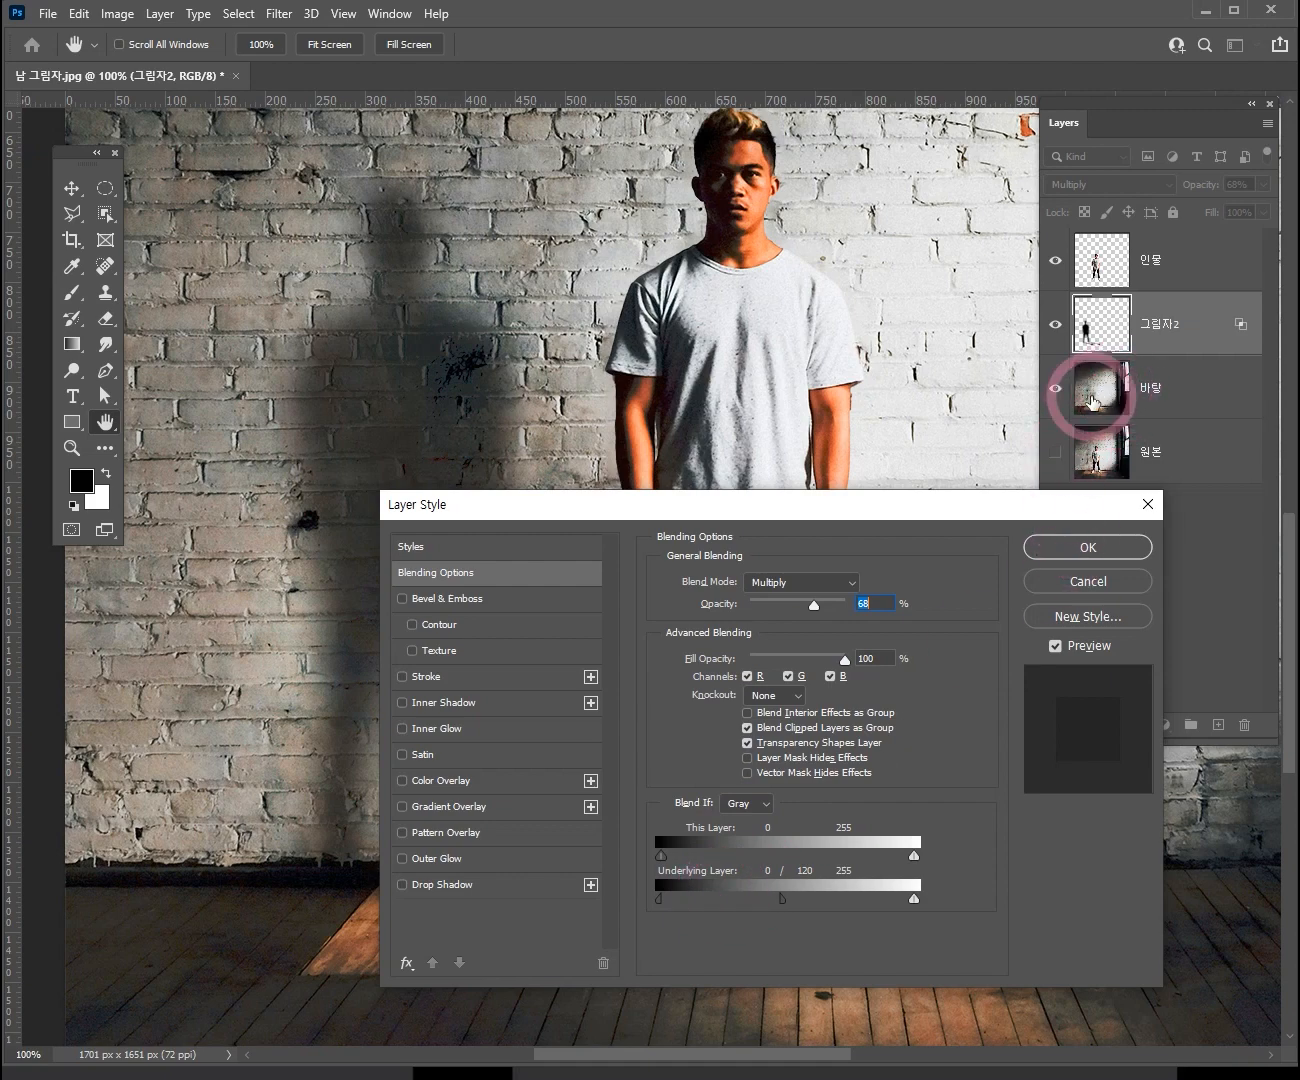
left_click_drag(983, 505, 1097, 193)
left_click_drag(899, 589, 867, 594)
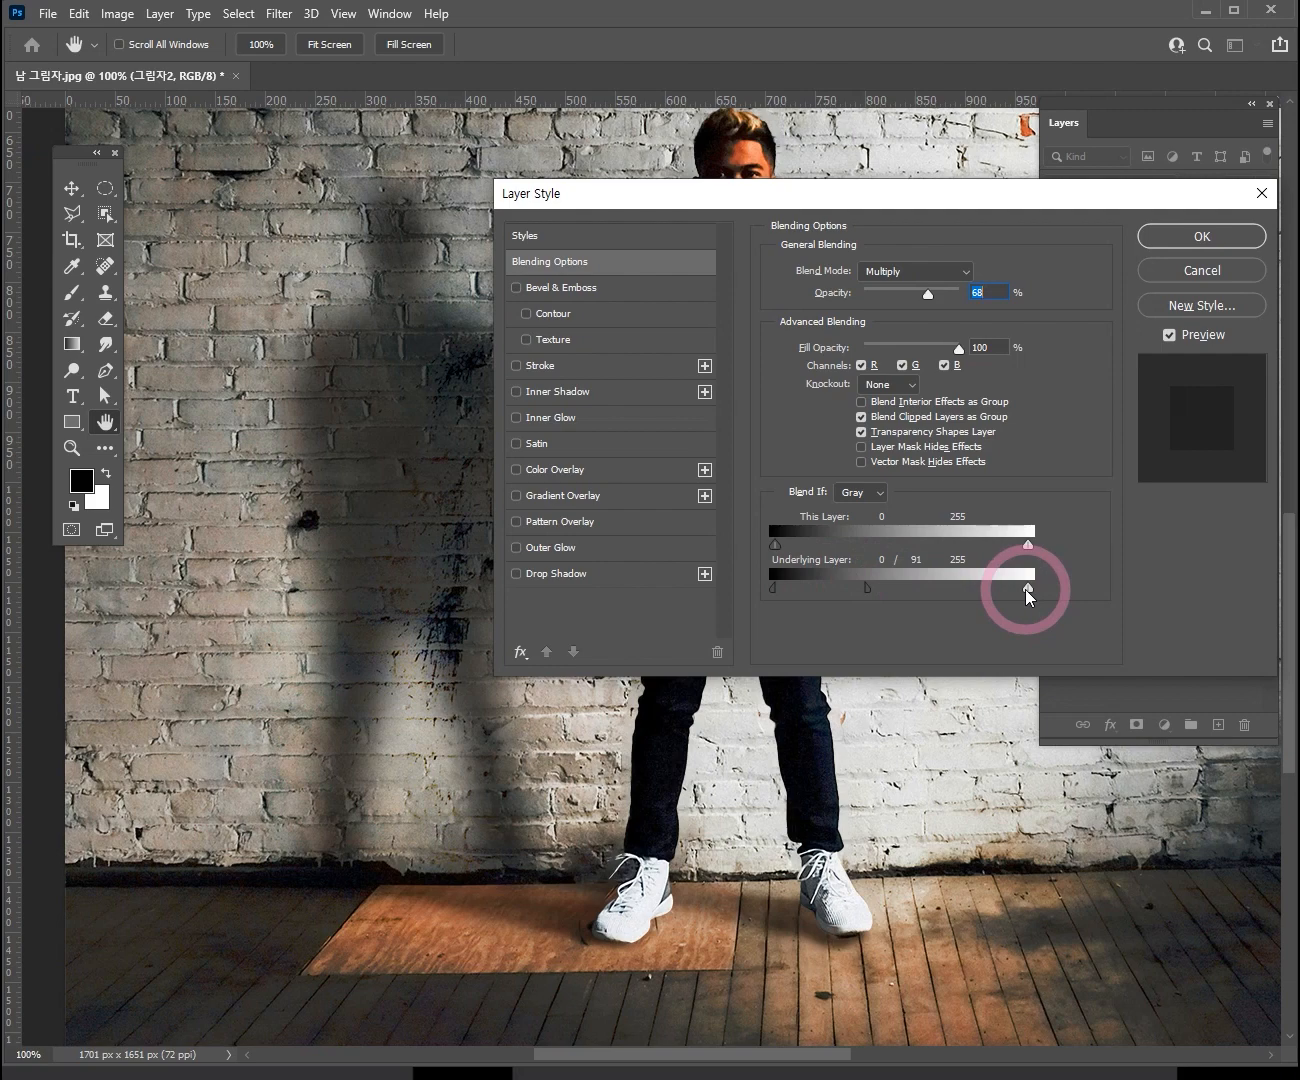
left_click_drag(1027, 596, 942, 600, "alt")
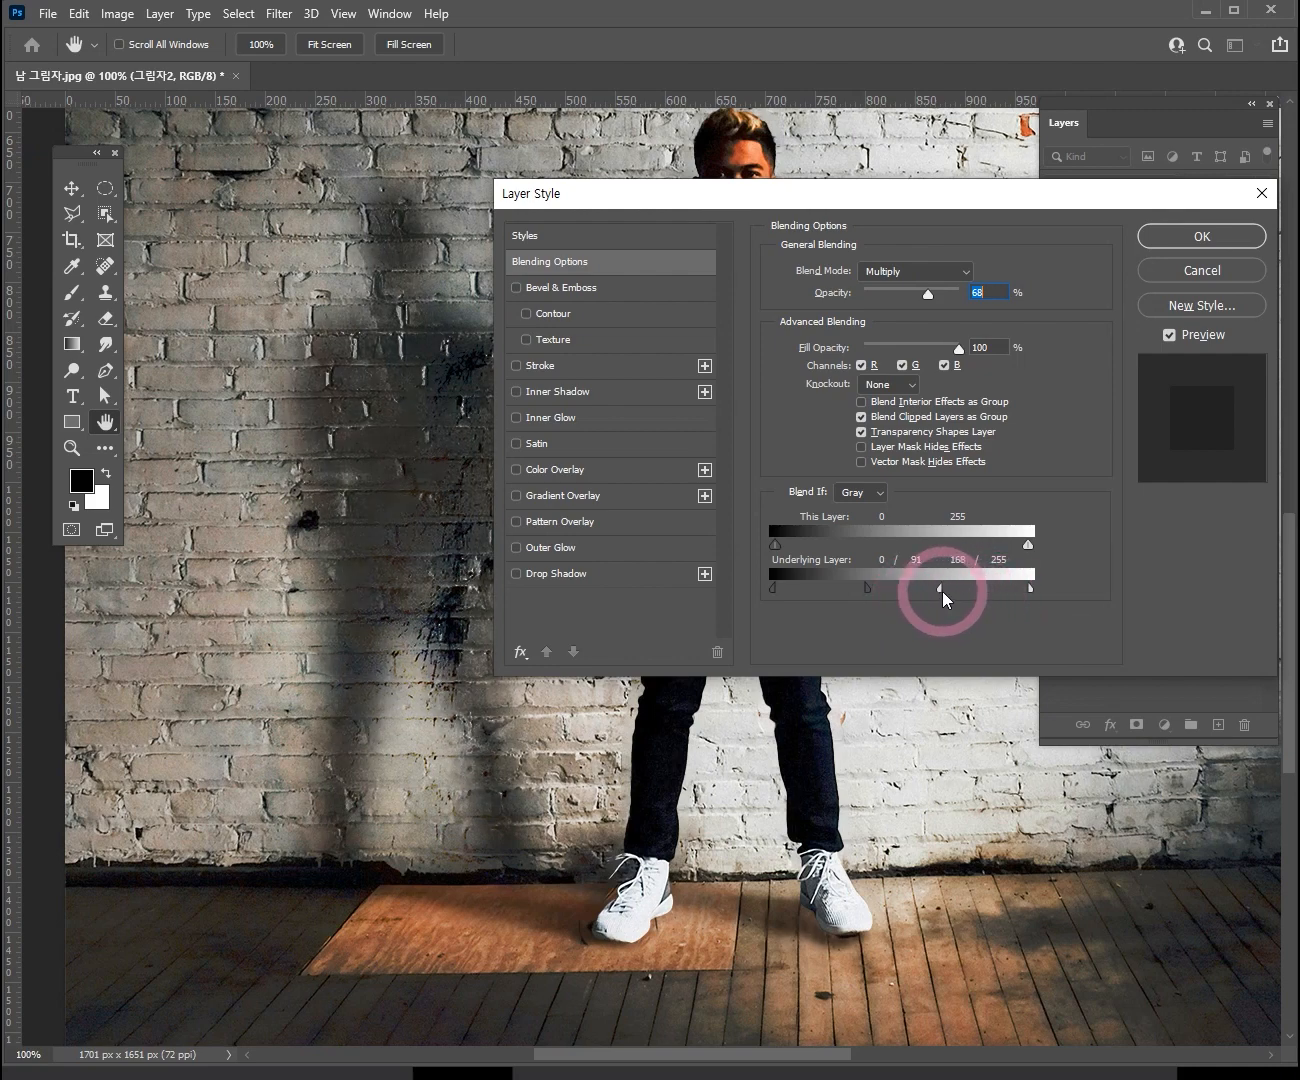
left_click_drag(864, 588, 934, 604)
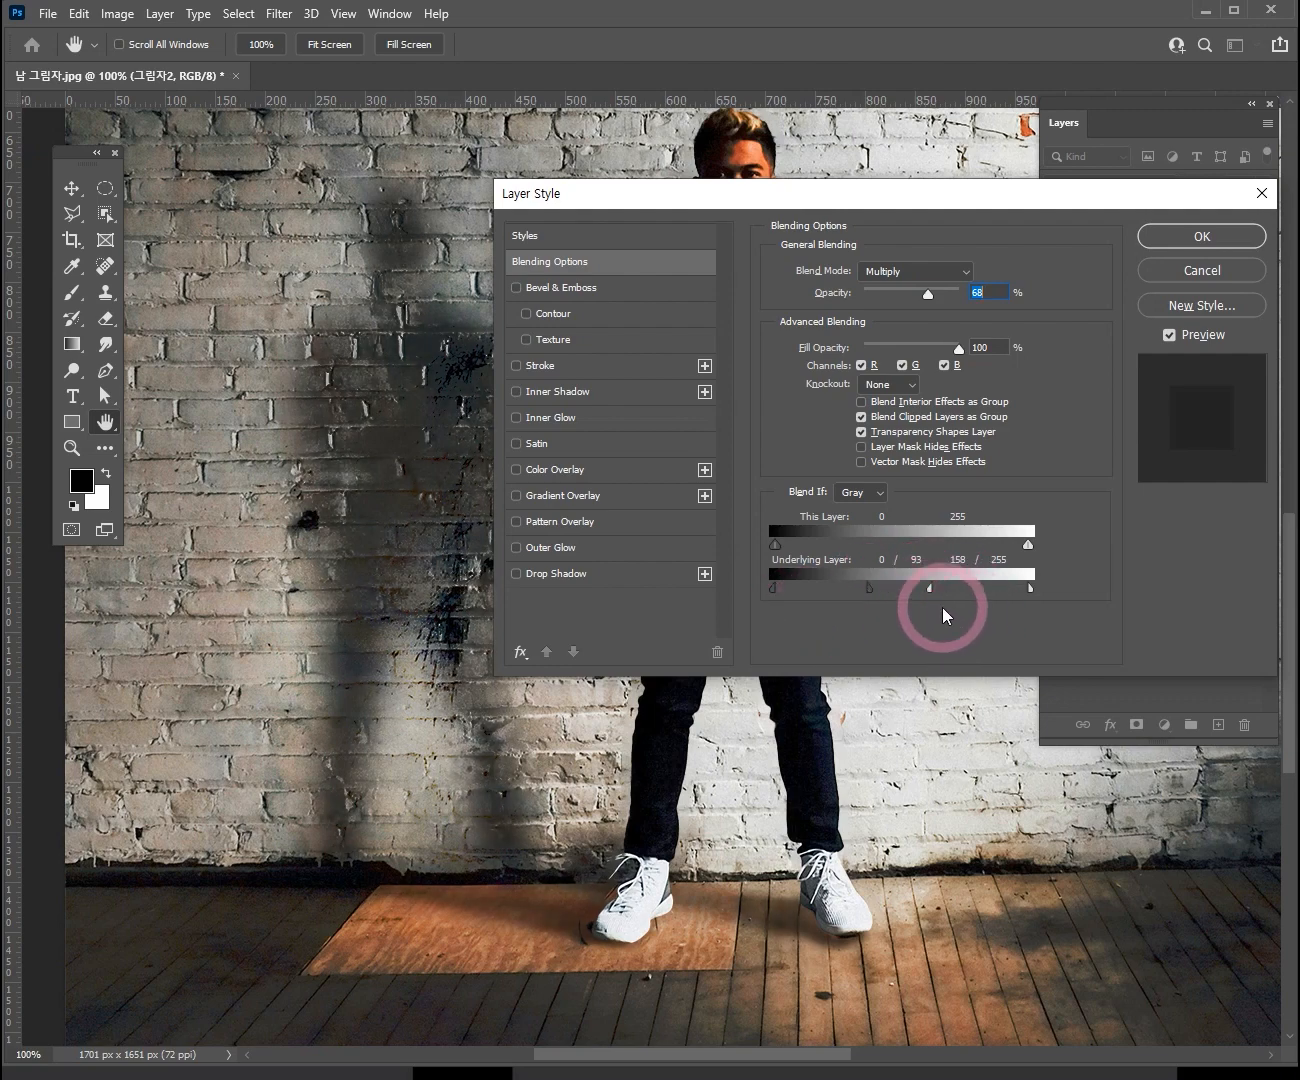
left_click(1231, 237)
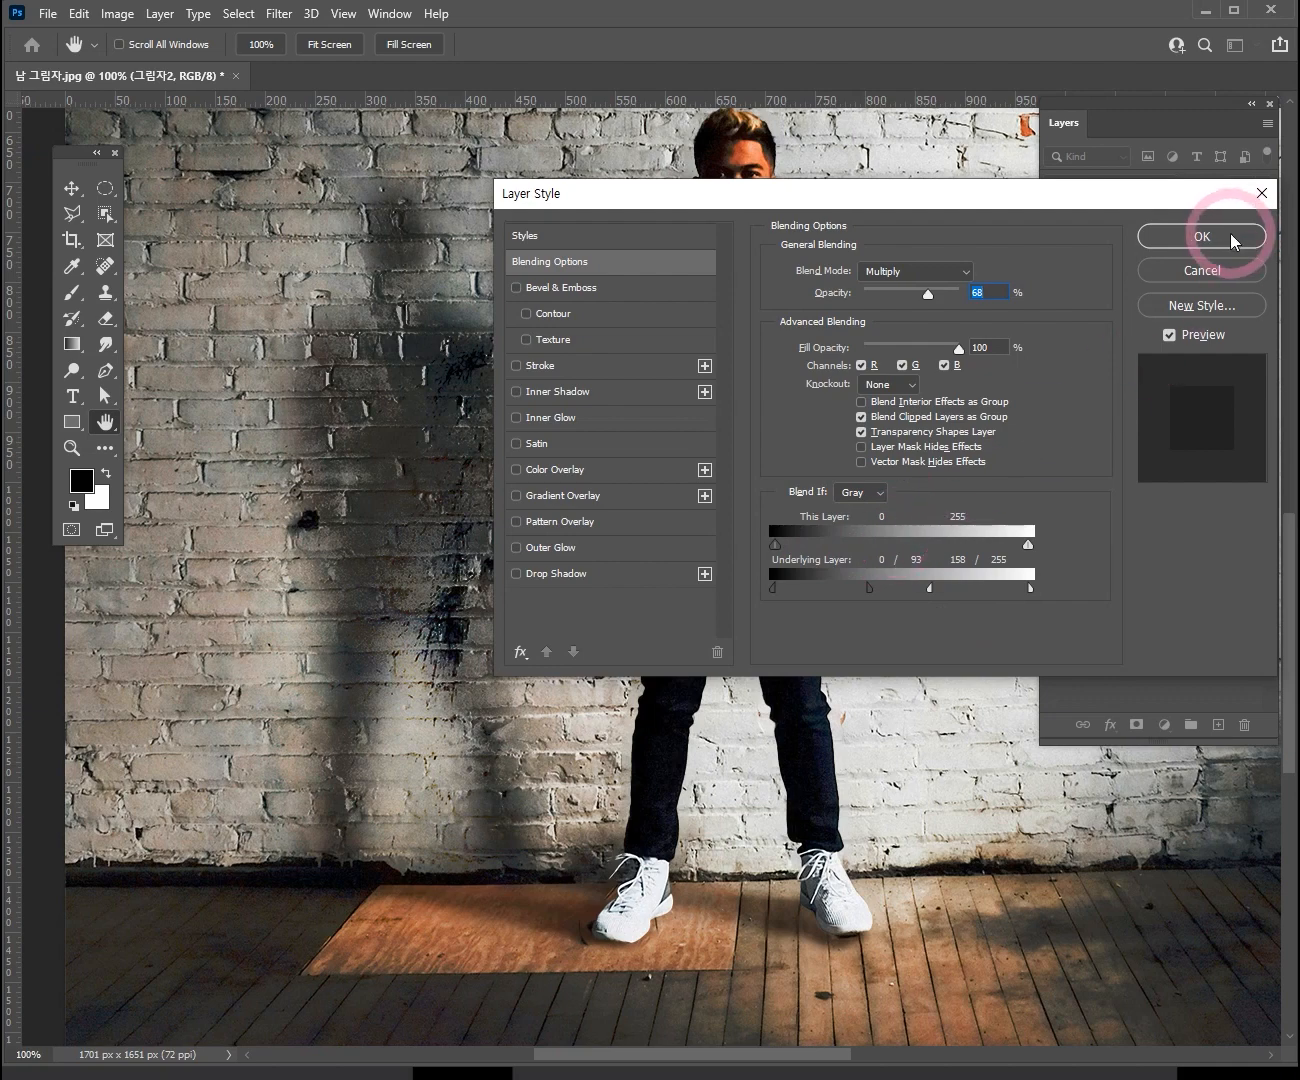
left_click(1231, 237)
- Show the 원본 layer and compare it alone with the full composite repeatedly, ending with all layers visible
left_click(612, 442, "ctrl+alt")
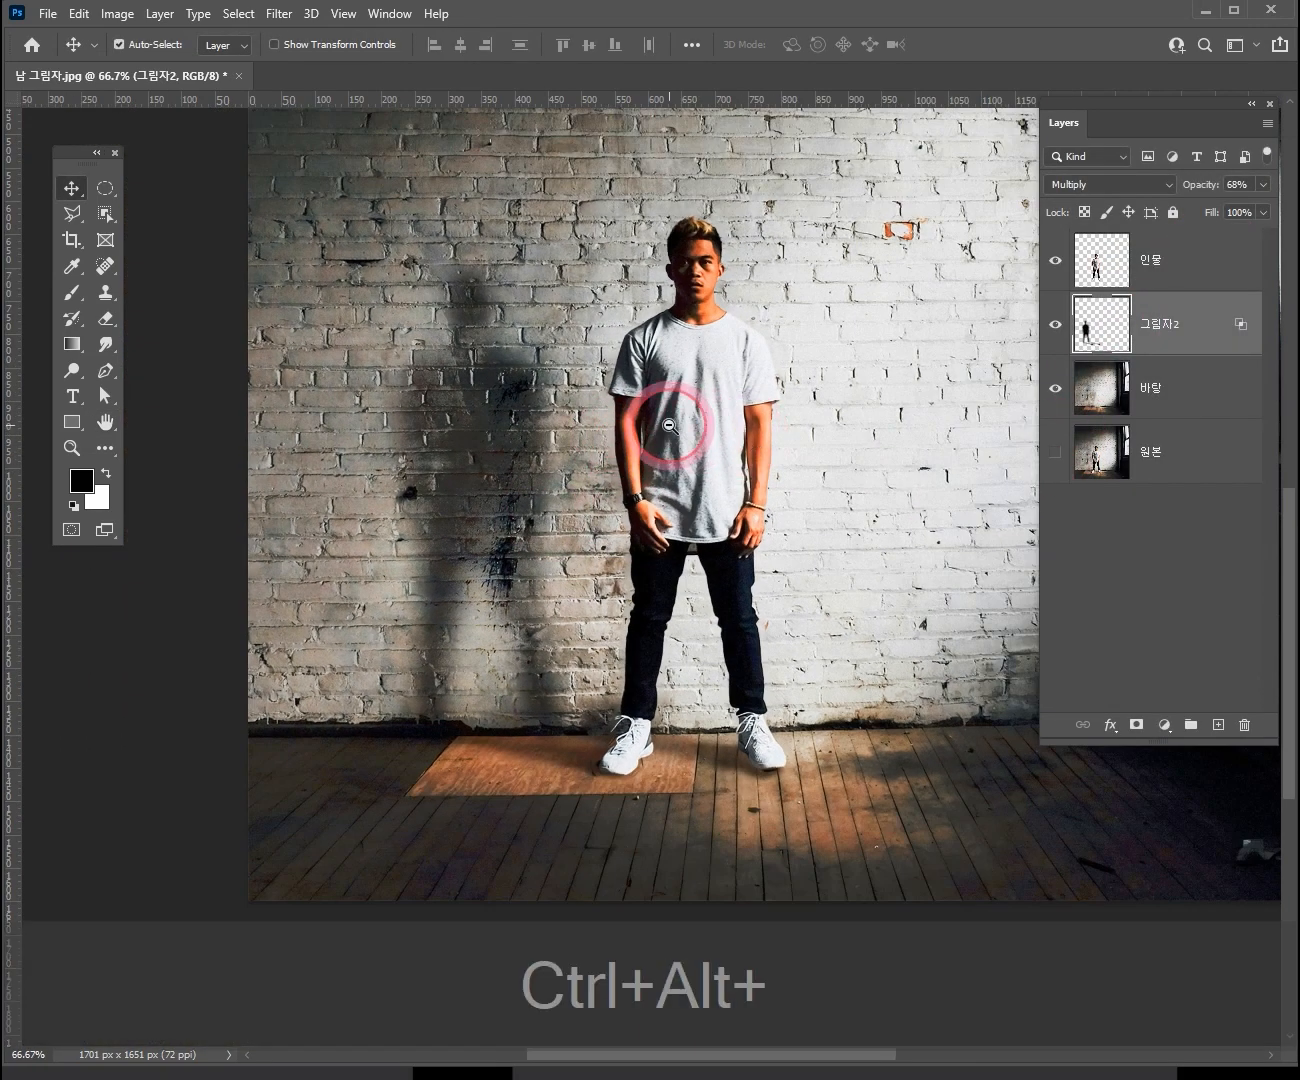
left_click(675, 432, "ctrl+alt")
left_click(703, 424, "ctrl")
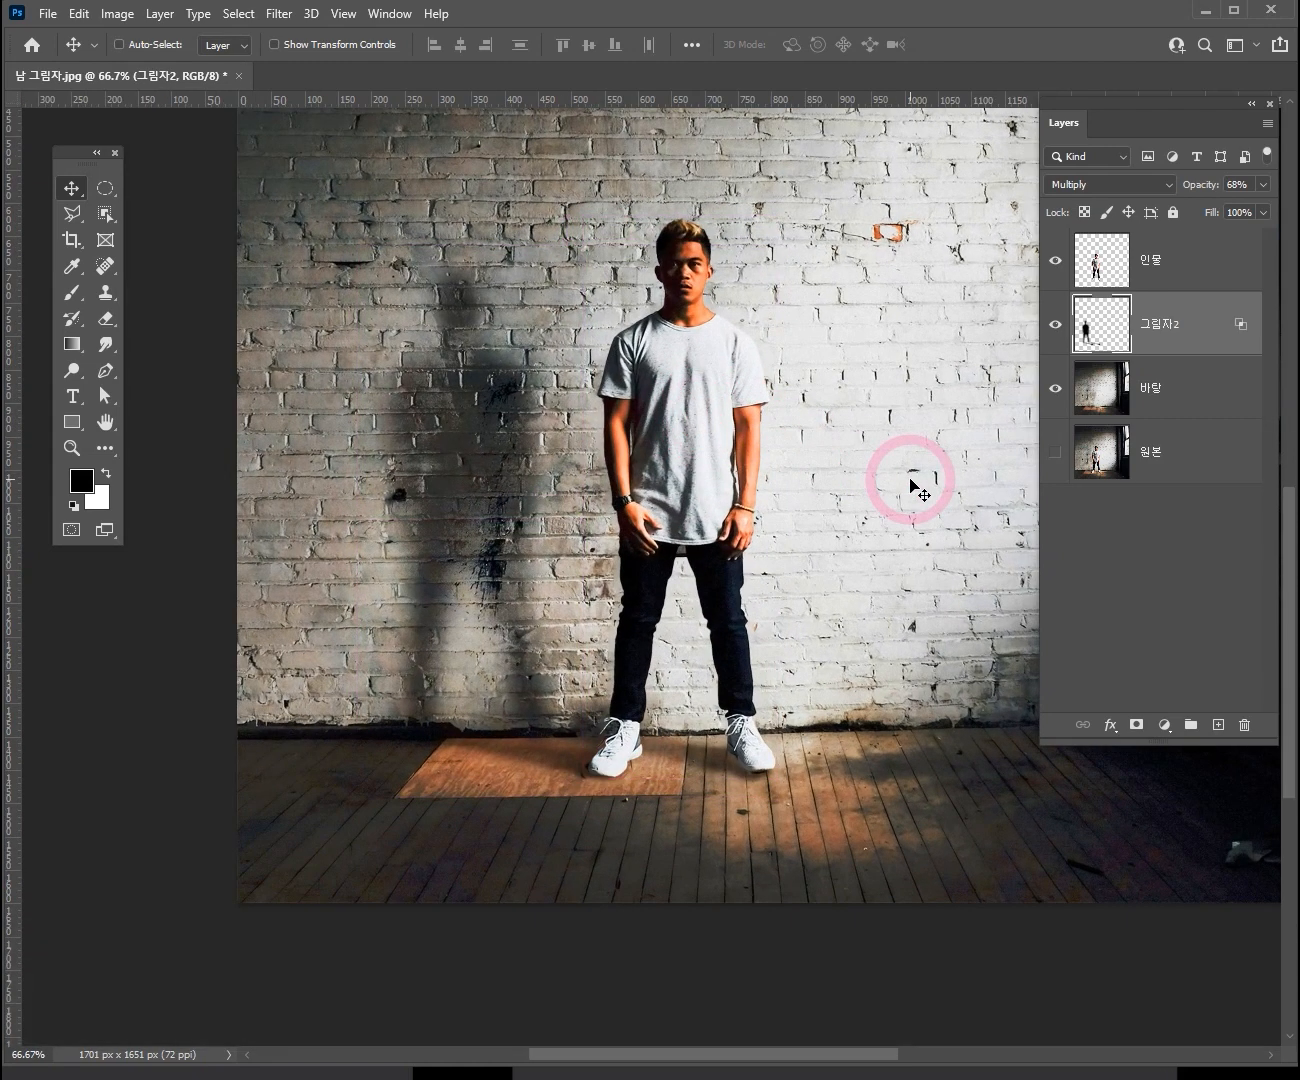
left_click_drag(863, 469, 795, 540)
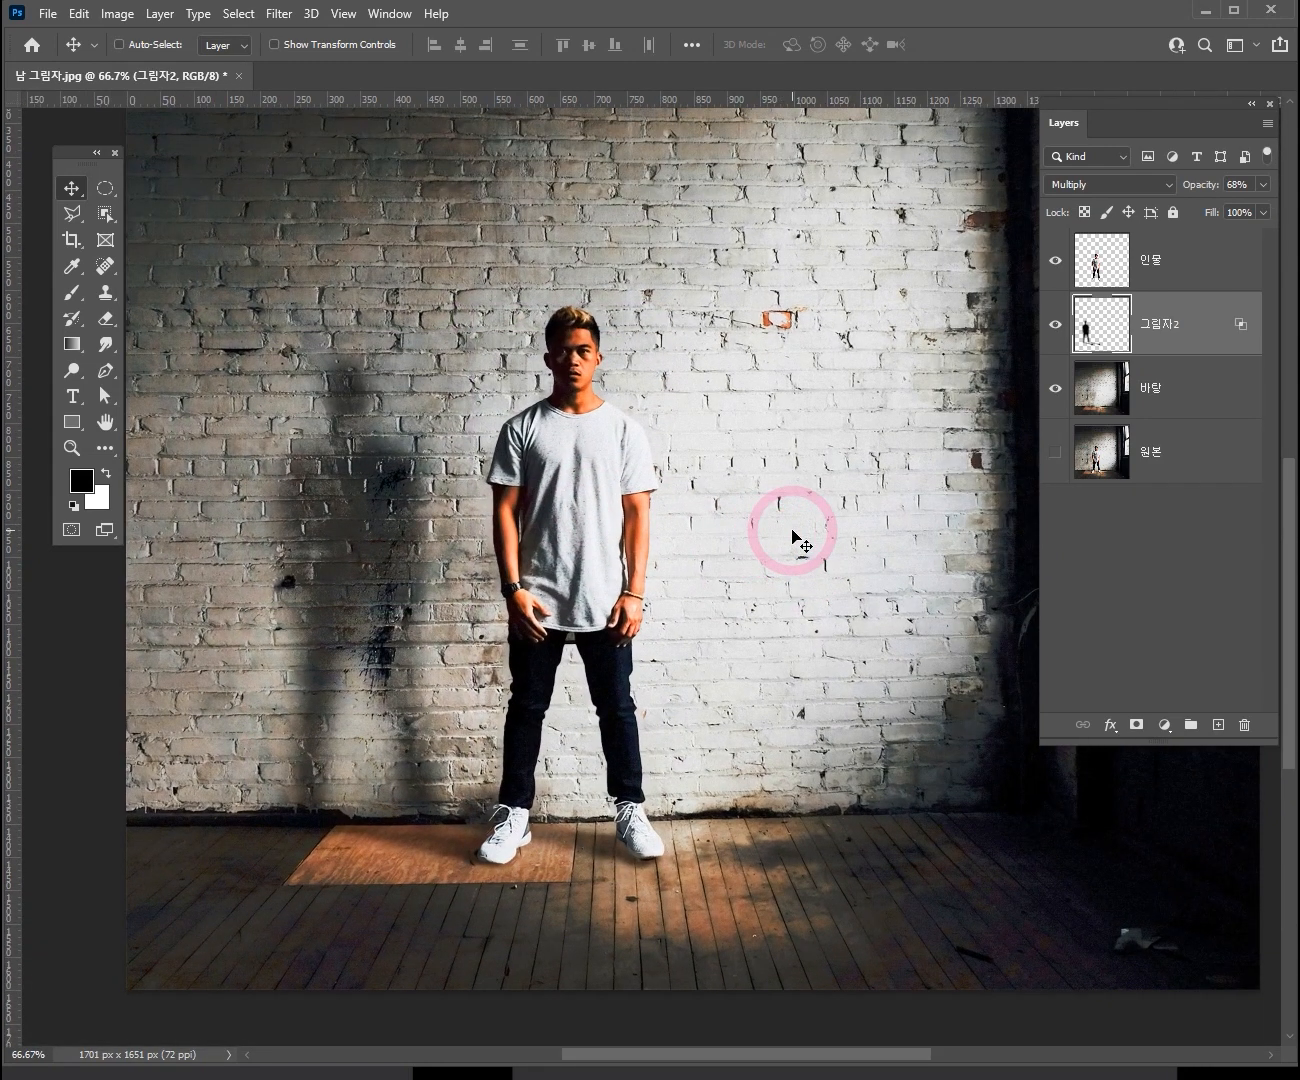
left_click(1054, 454)
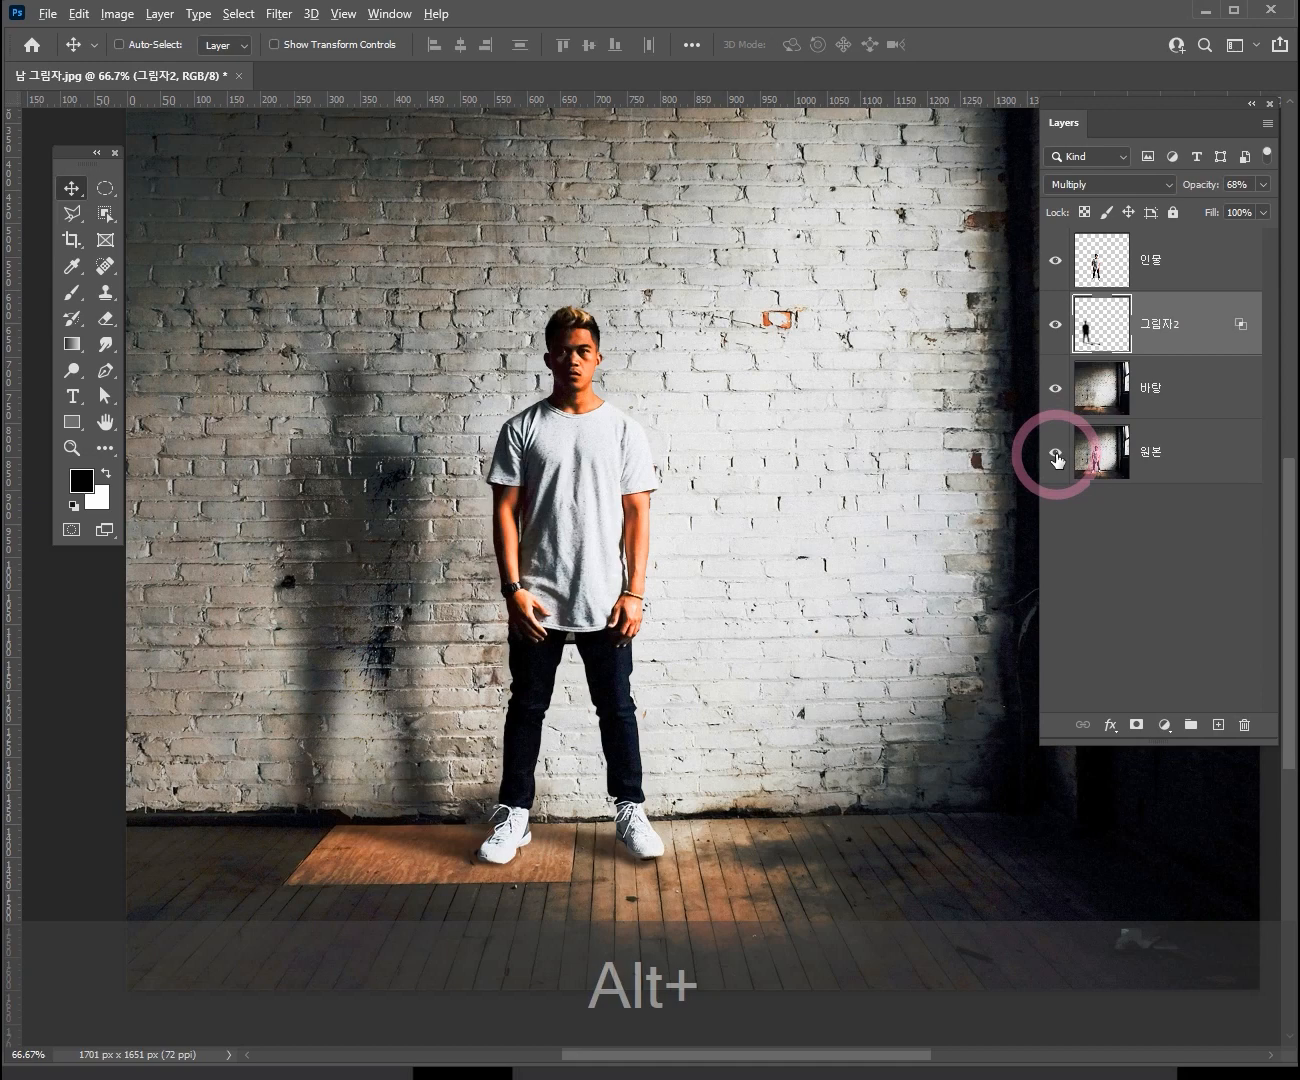
left_click(1056, 459, "alt")
left_click(1056, 459, "alt")
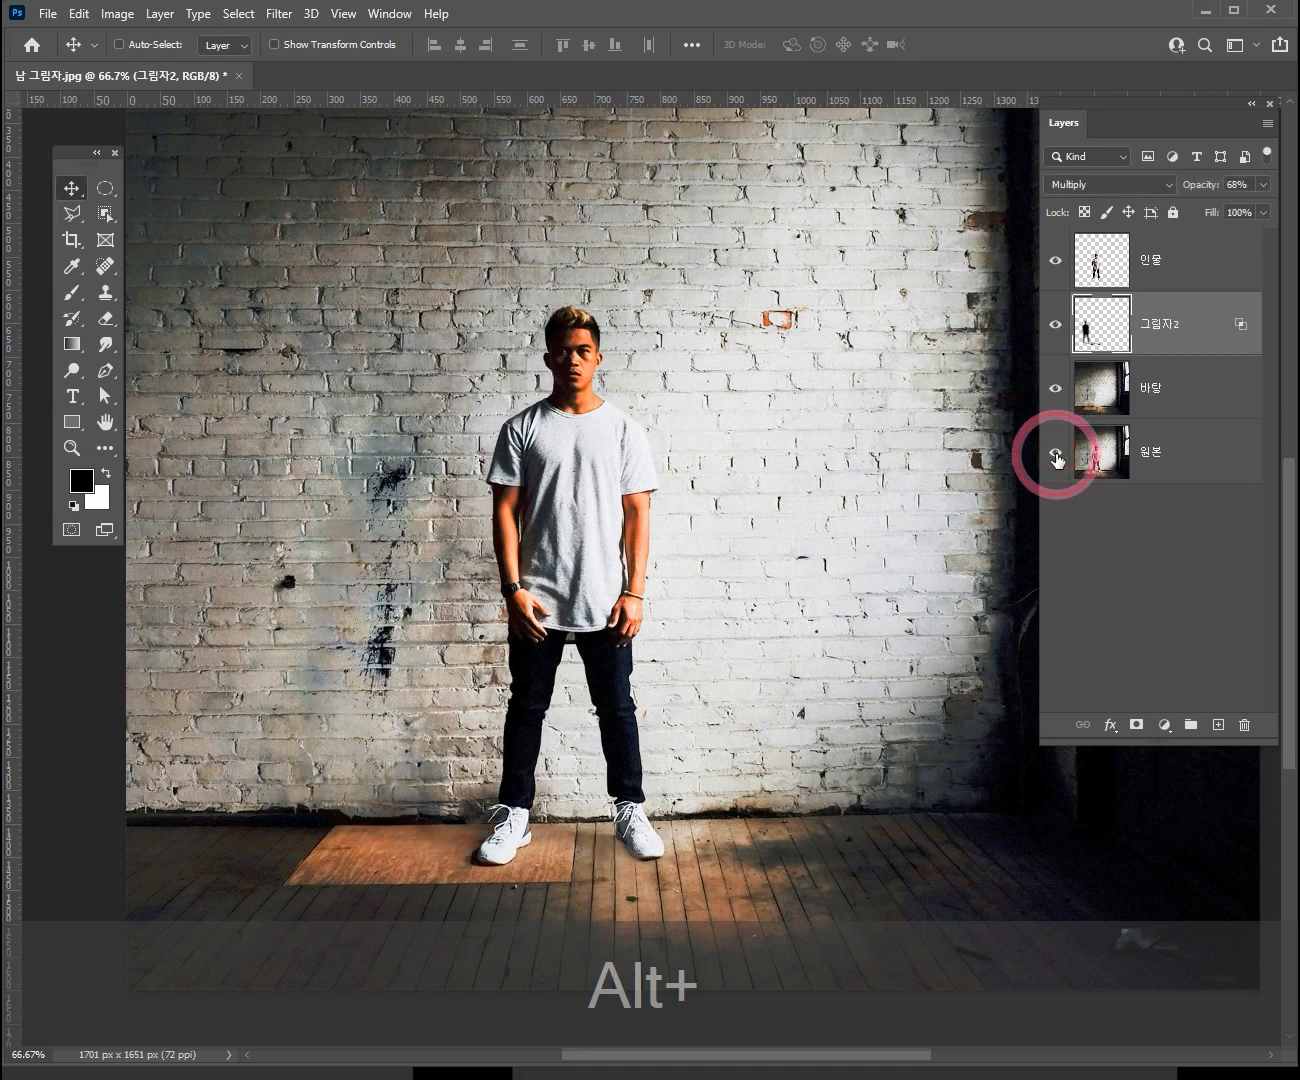
left_click(1056, 459, "alt")
left_click(1056, 459, "alt")
left_click(1056, 459, "alt")
left_click(1056, 459, "alt")
left_click(1056, 459, "alt")
left_click(1056, 459, "alt")
left_click(1056, 459, "alt")
left_click(1056, 459, "alt")
left_click(1056, 459, "alt")
left_click(1057, 459, "alt")
left_click(1057, 459, "alt")
left_click(1057, 459, "alt")
left_click(1056, 459, "alt")
left_click(1056, 459, "alt")
left_click(1056, 459, "alt")
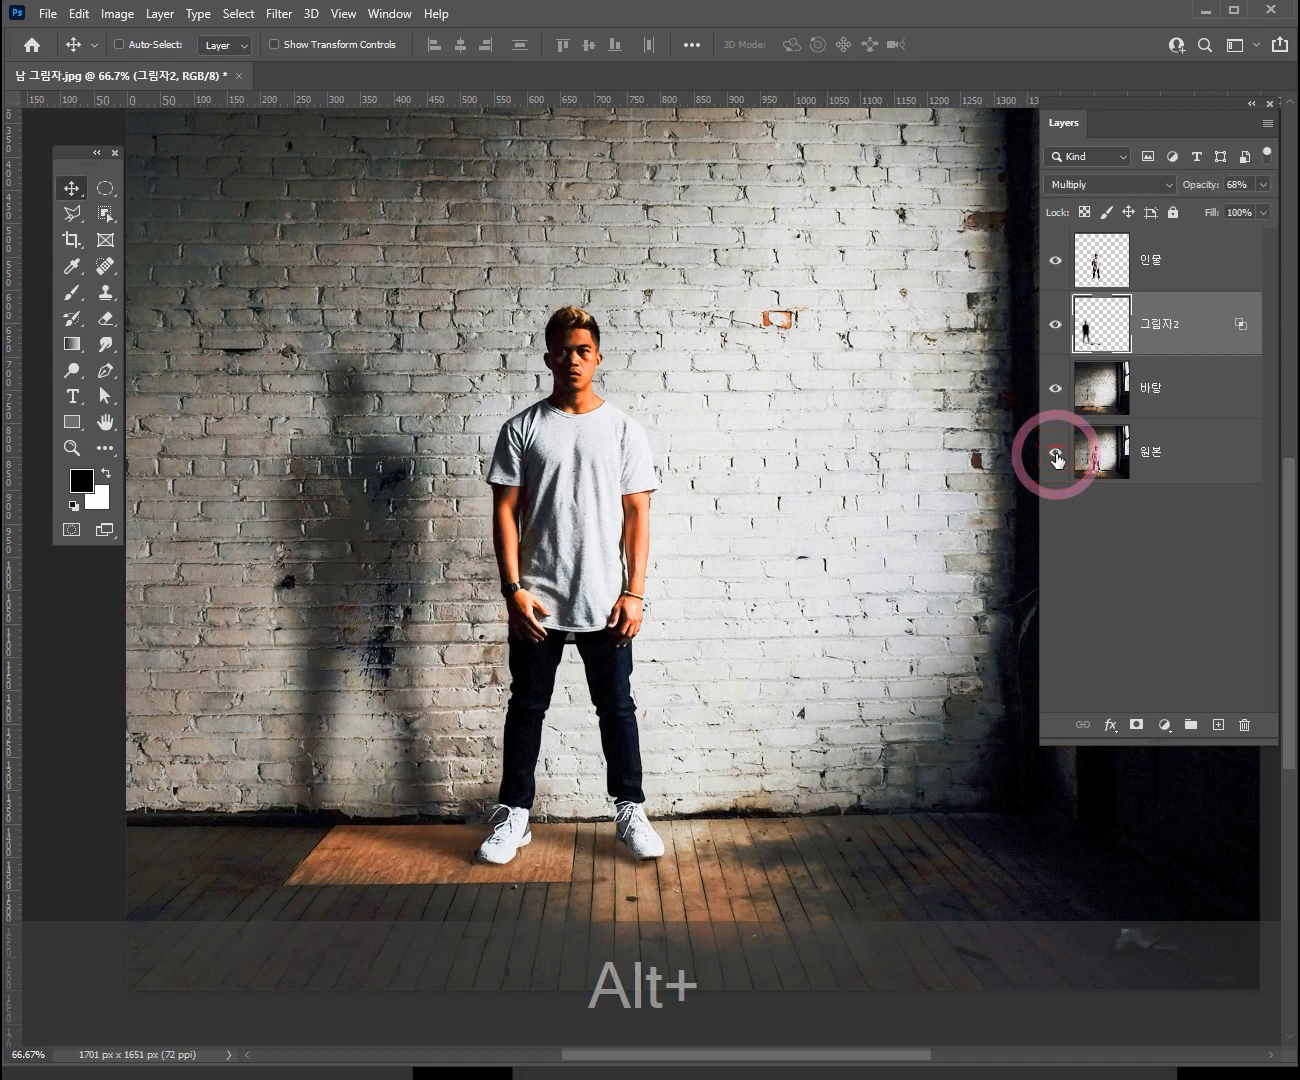
left_click(1056, 459, "alt")
left_click(1057, 459, "alt")
left_click(1056, 459, "alt")
left_click(1056, 459, "alt")
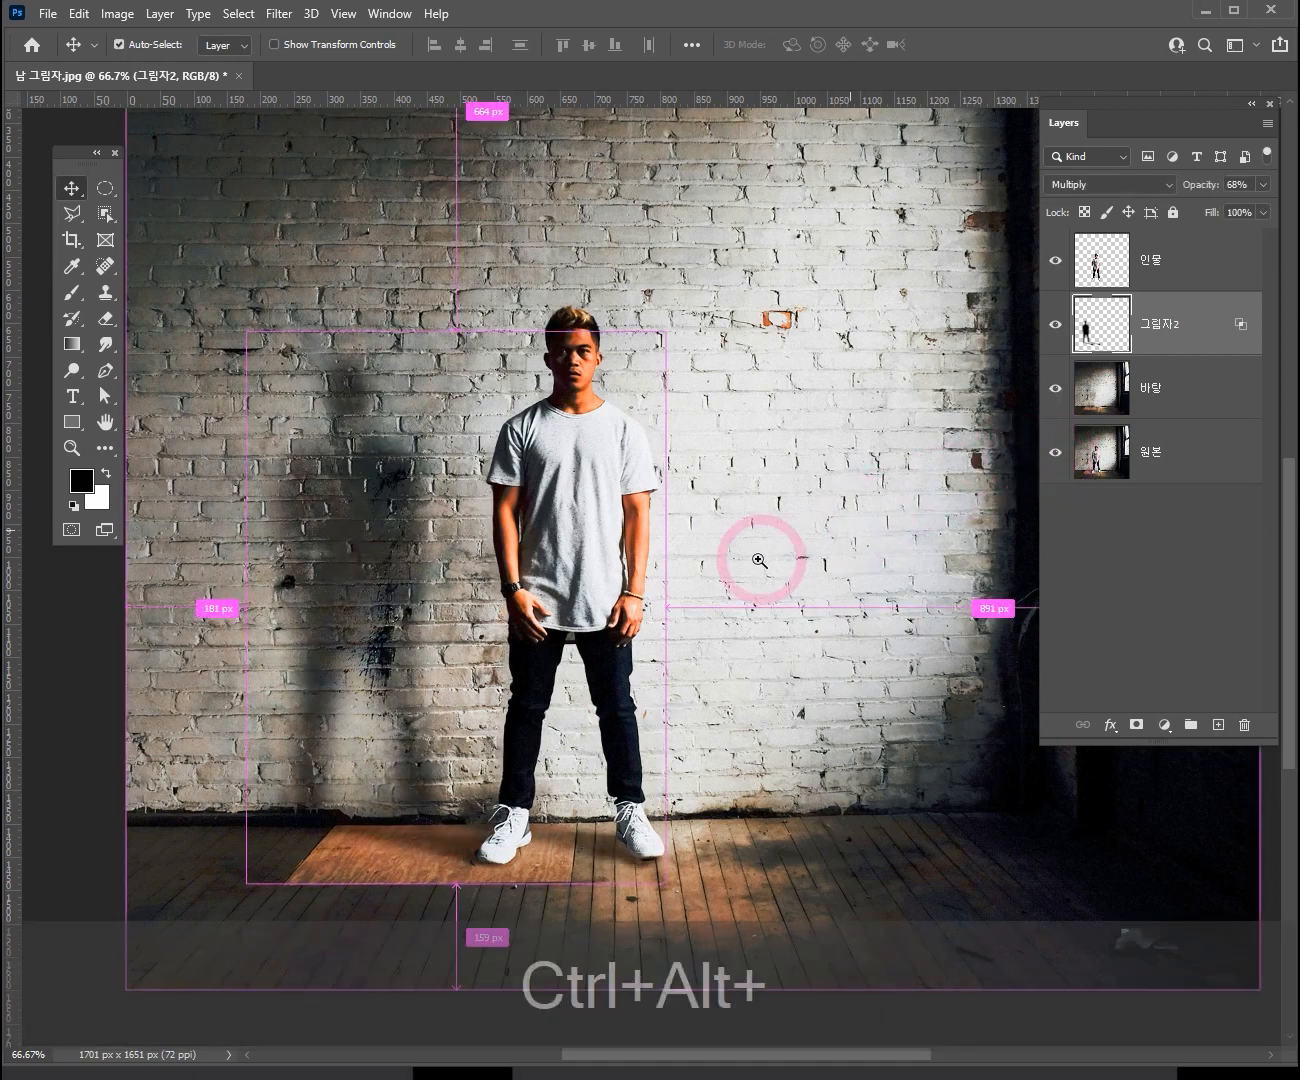
- Examine the finished composite as a whole and up close around the man and his wall shadow
scroll(760, 553, "down", 1)
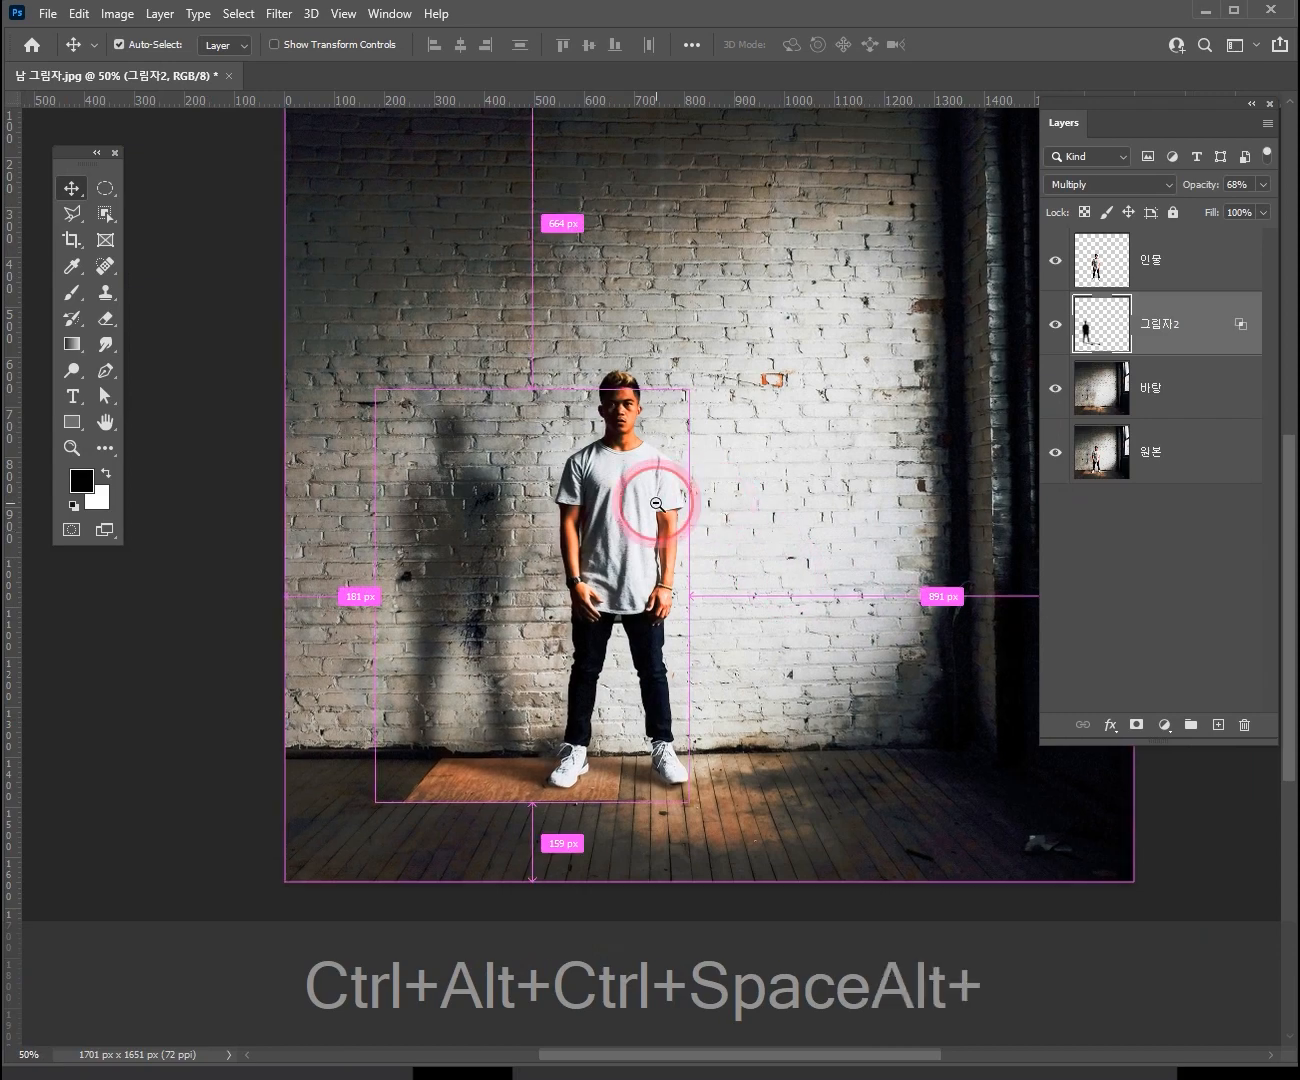
scroll(661, 499, "down", 1)
left_click(760, 543, "ctrl")
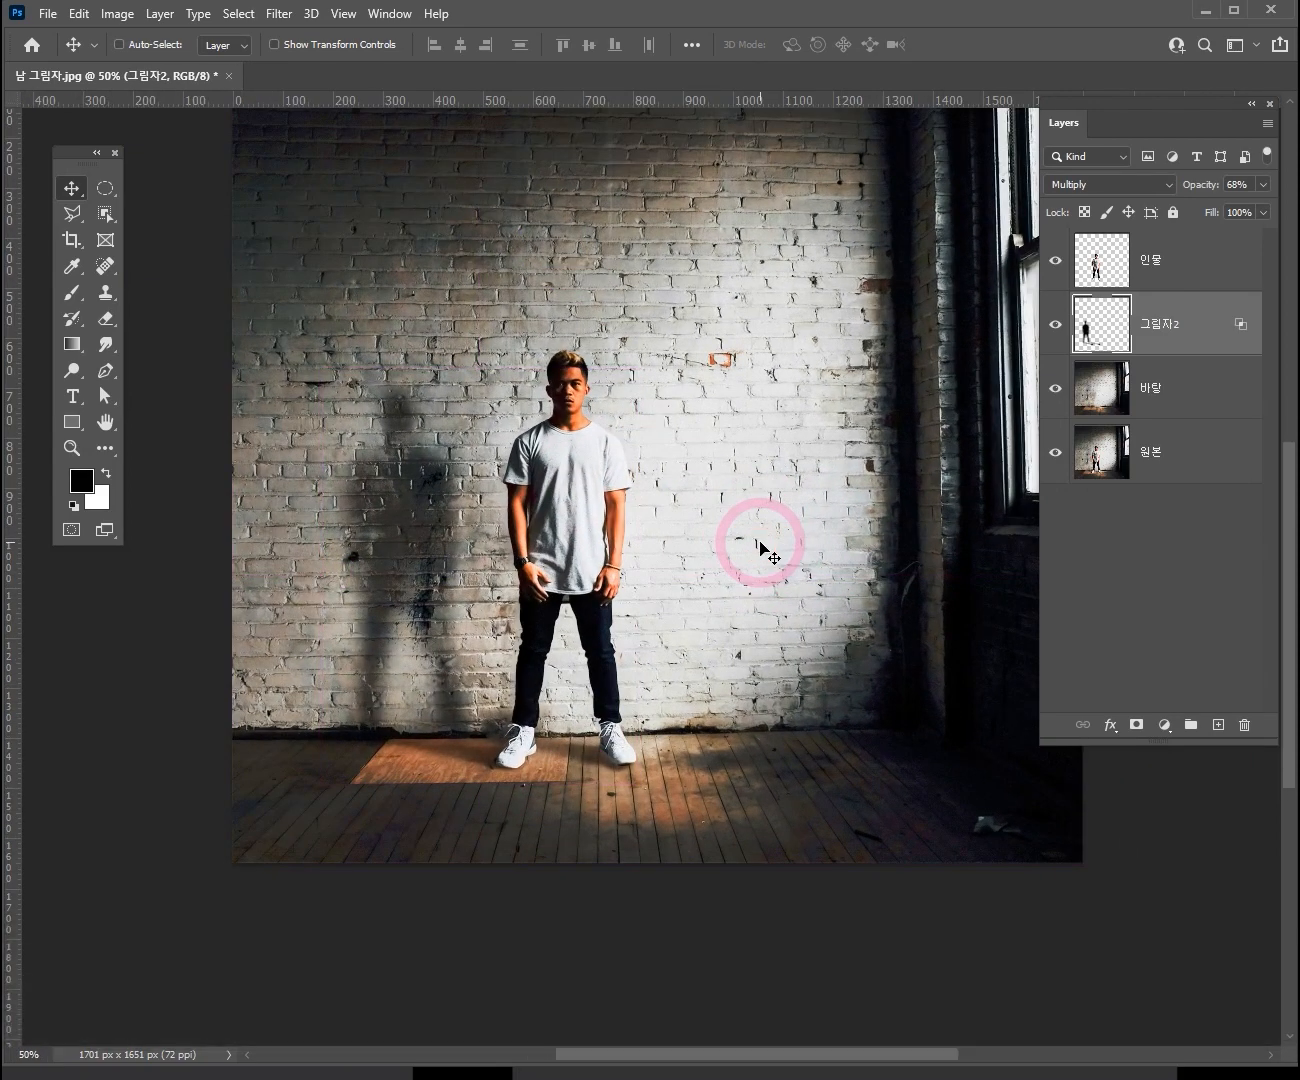
left_click_drag(748, 406, 681, 495)
left_click_drag(496, 682, 605, 538)
left_click(506, 554, "ctrl")
left_click(555, 405, "ctrl")
left_click_drag(572, 457, 548, 535)
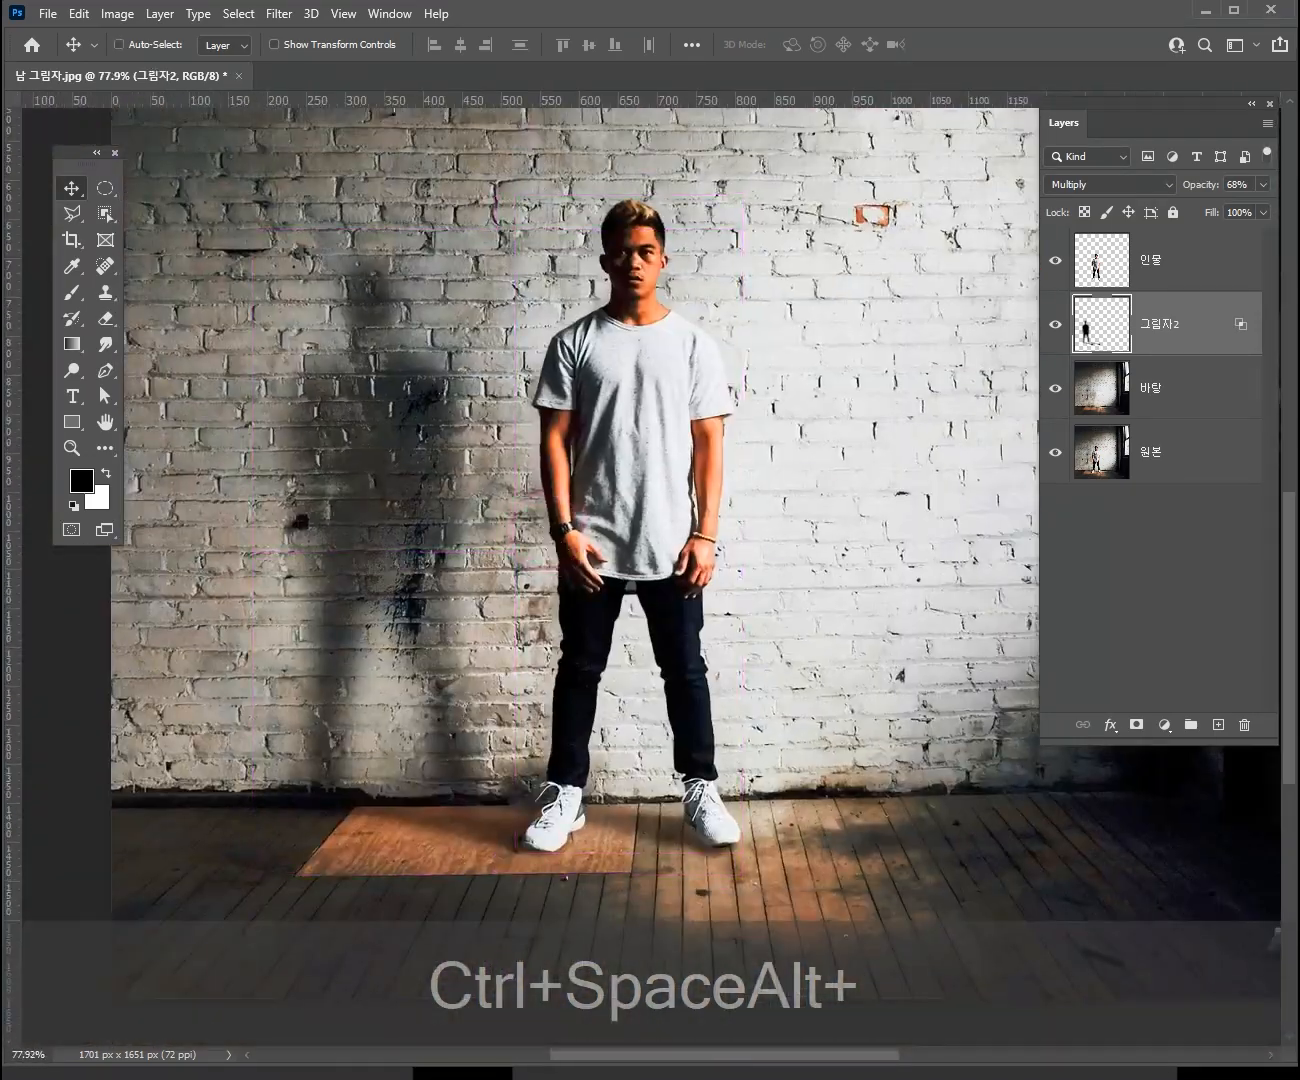